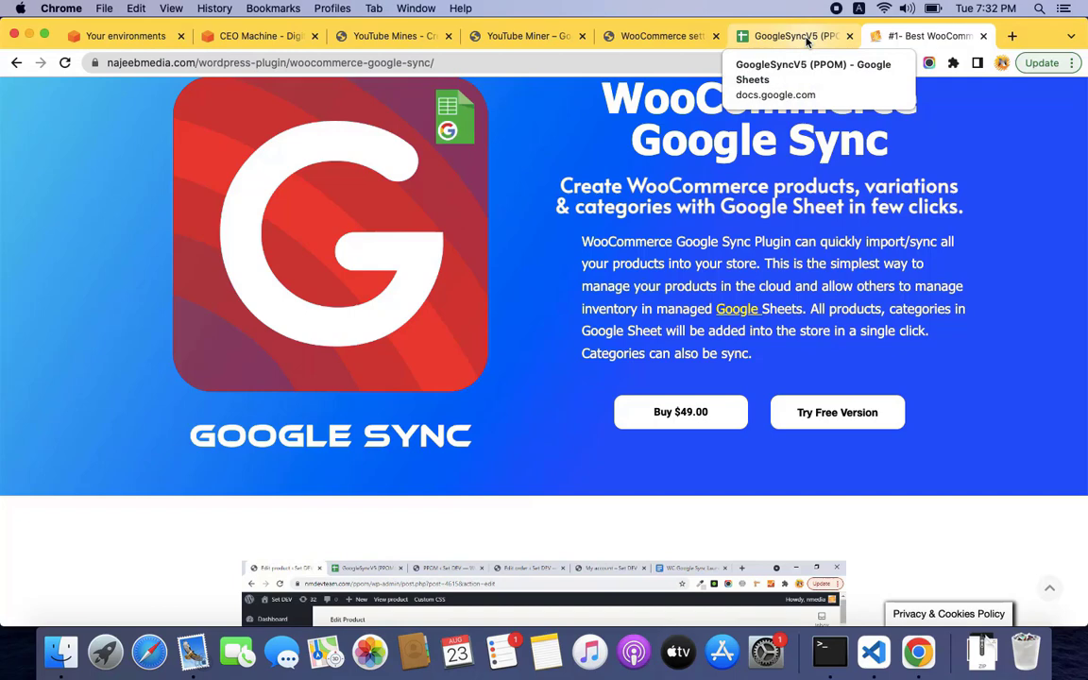
Bring up the GoogleSyncV5 (PPOM) products sheet and scroll to its last row, 140 'New Item'.
left_click(798, 35)
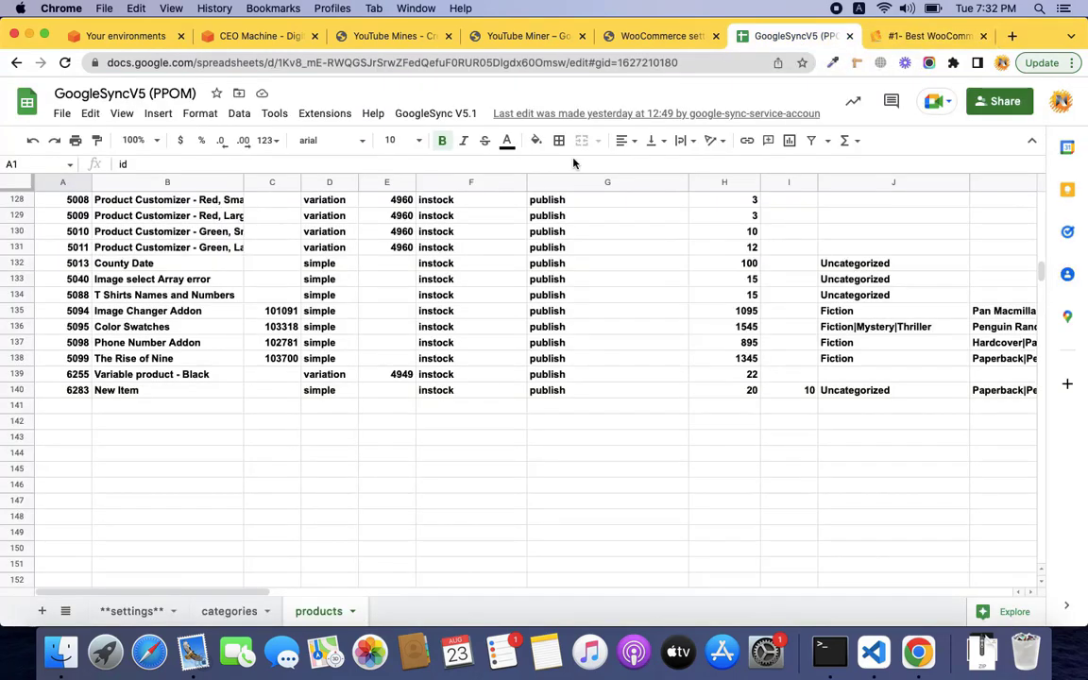
scroll(661, 290, "up", 2)
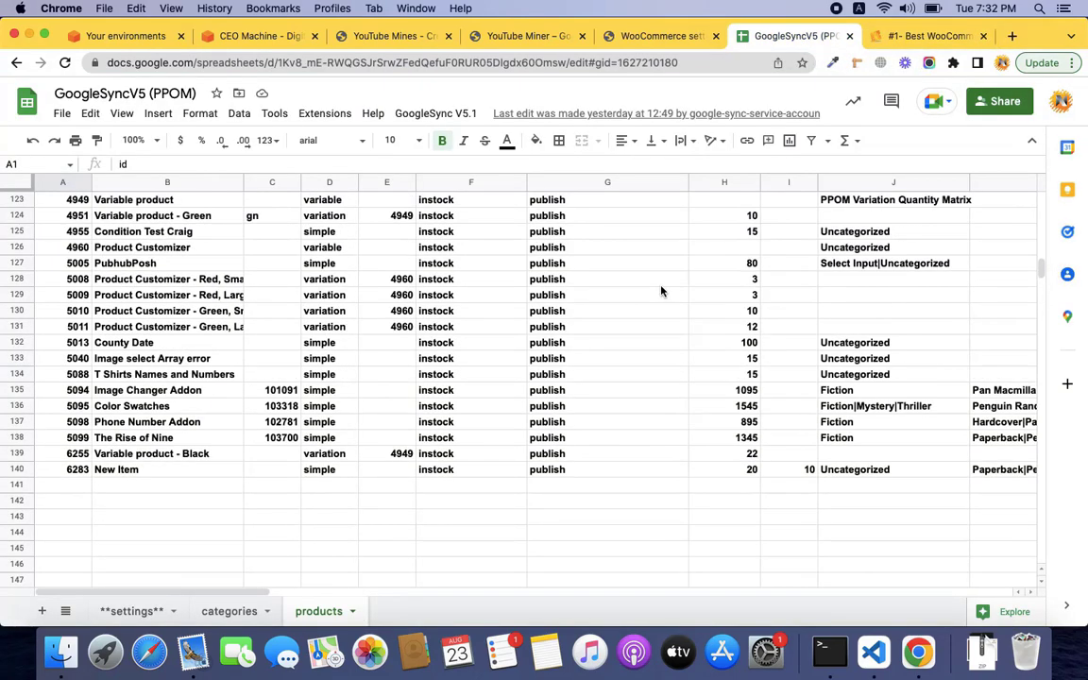
scroll(661, 291, "up", 2)
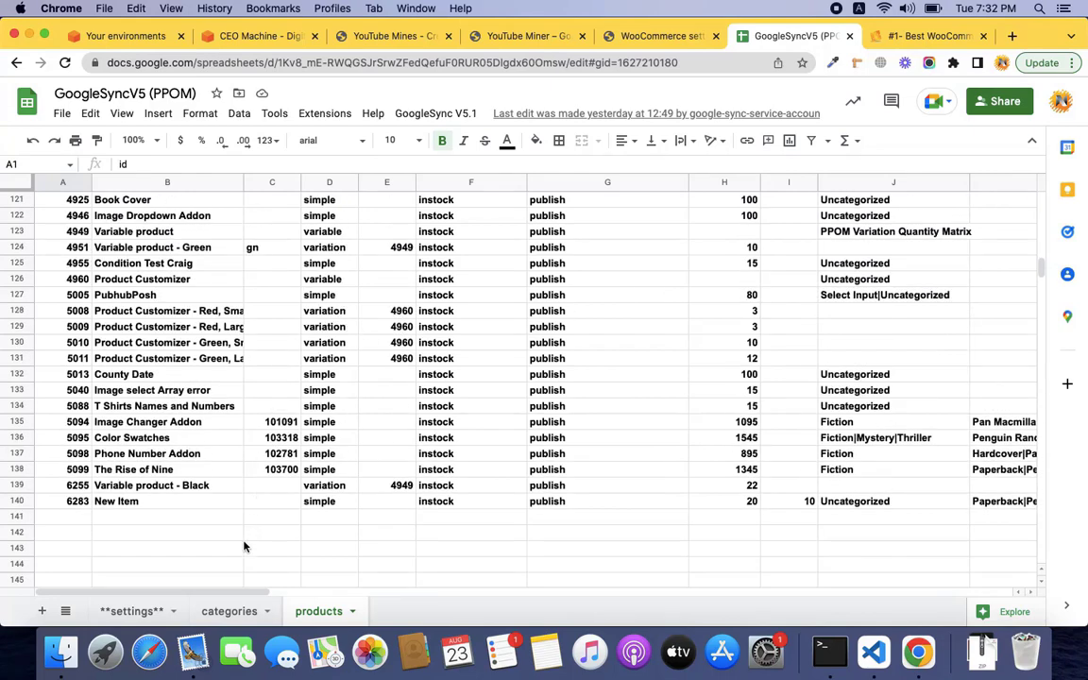
scroll(420, 459, "down", 2)
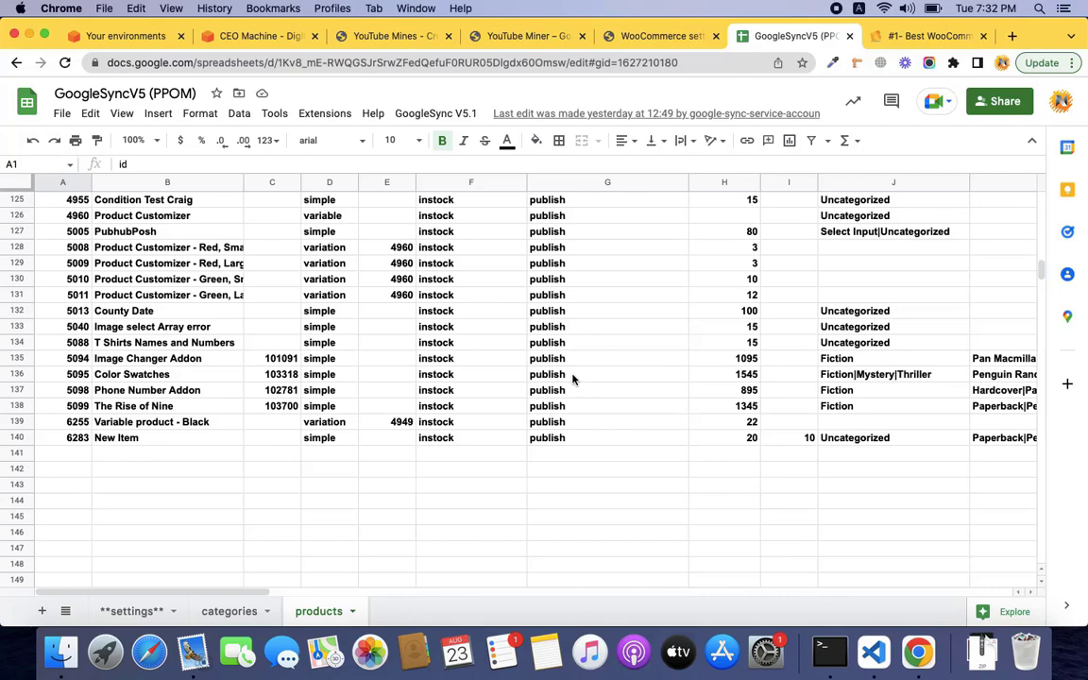
scroll(572, 378, "up", 2)
scroll(573, 378, "down", 3)
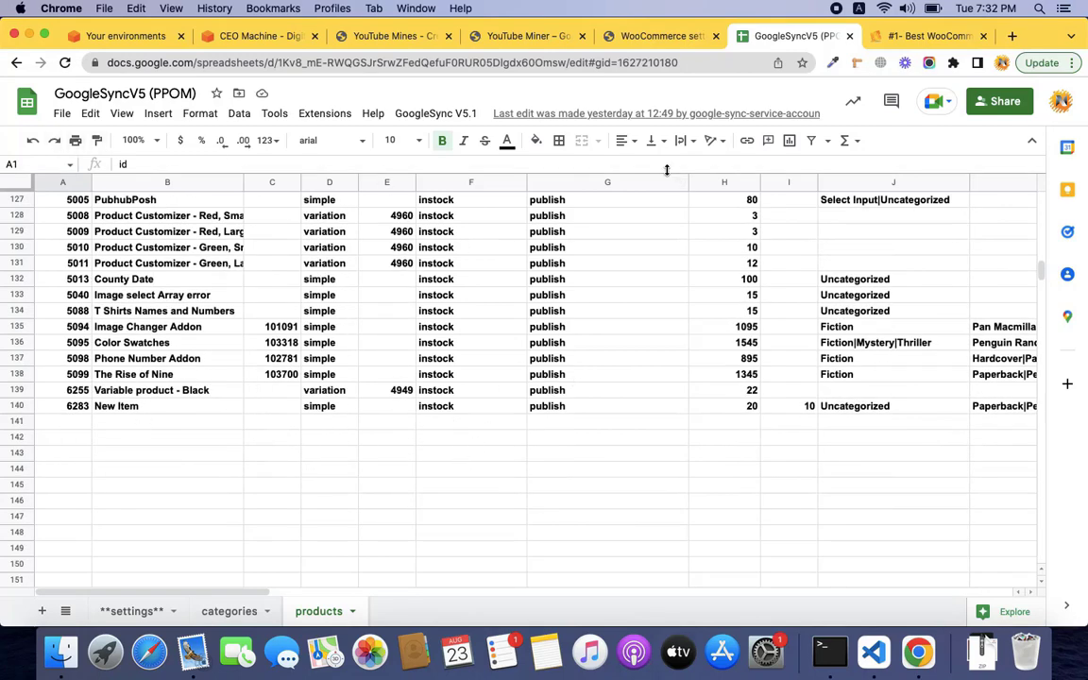
Load the store's WooCommerce product list in the other tab, then come back to the sheet.
left_click(652, 36)
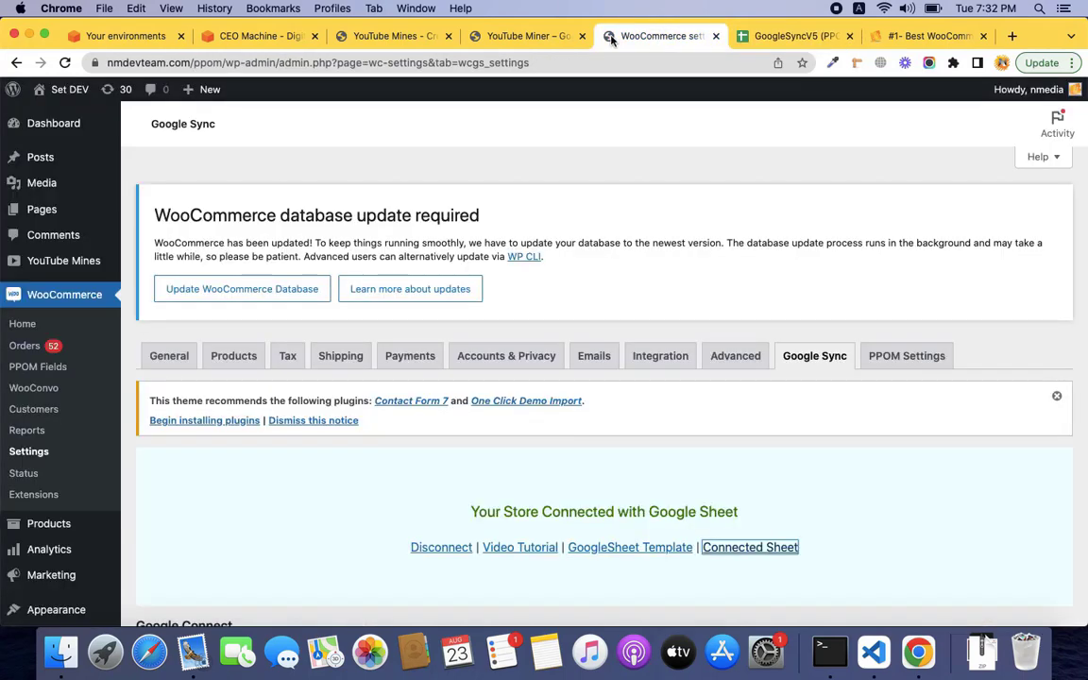
left_click(48, 523)
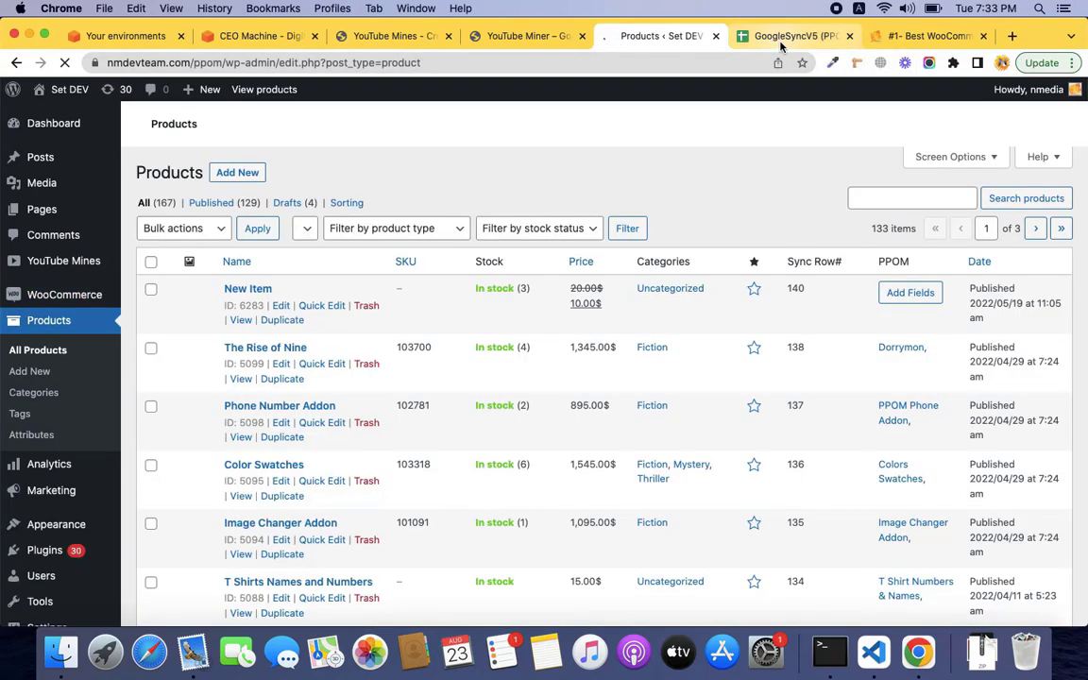
left_click(780, 38)
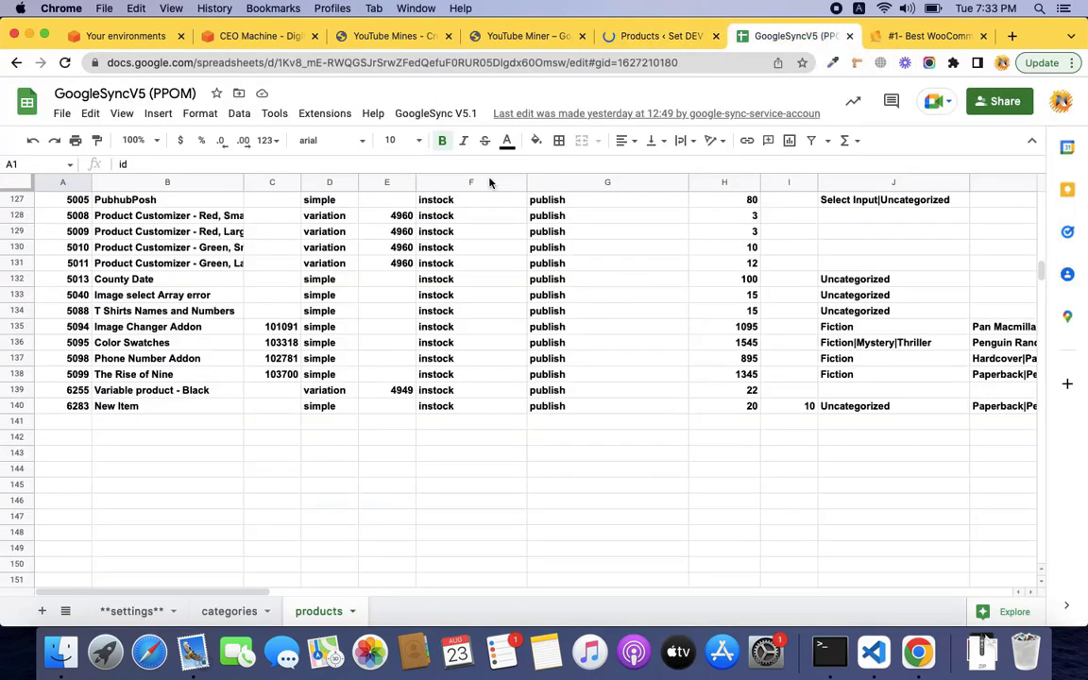
Enter 'My Mug for Chrimass' in B141 with type simple in D141.
left_click(179, 423)
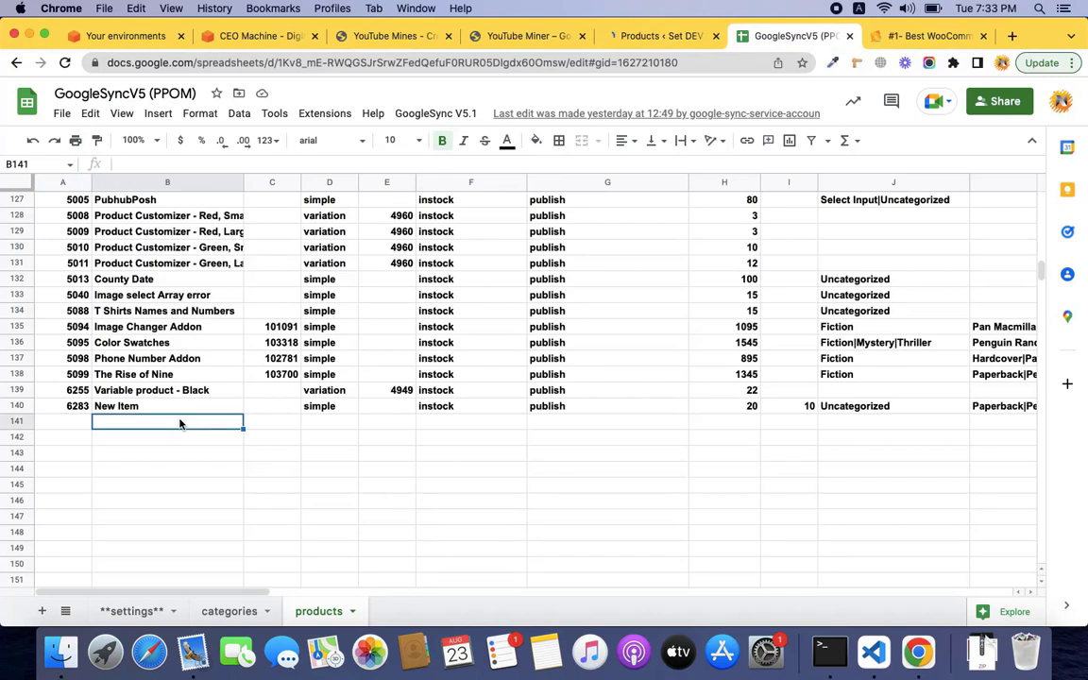
type("My Mug")
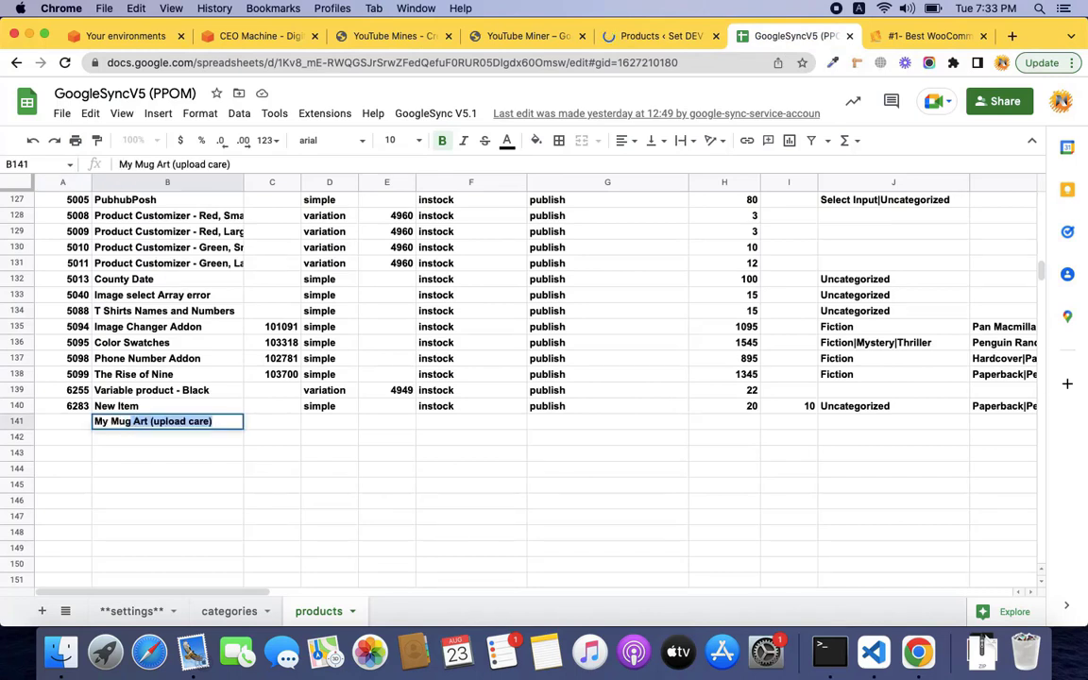
type(" for C")
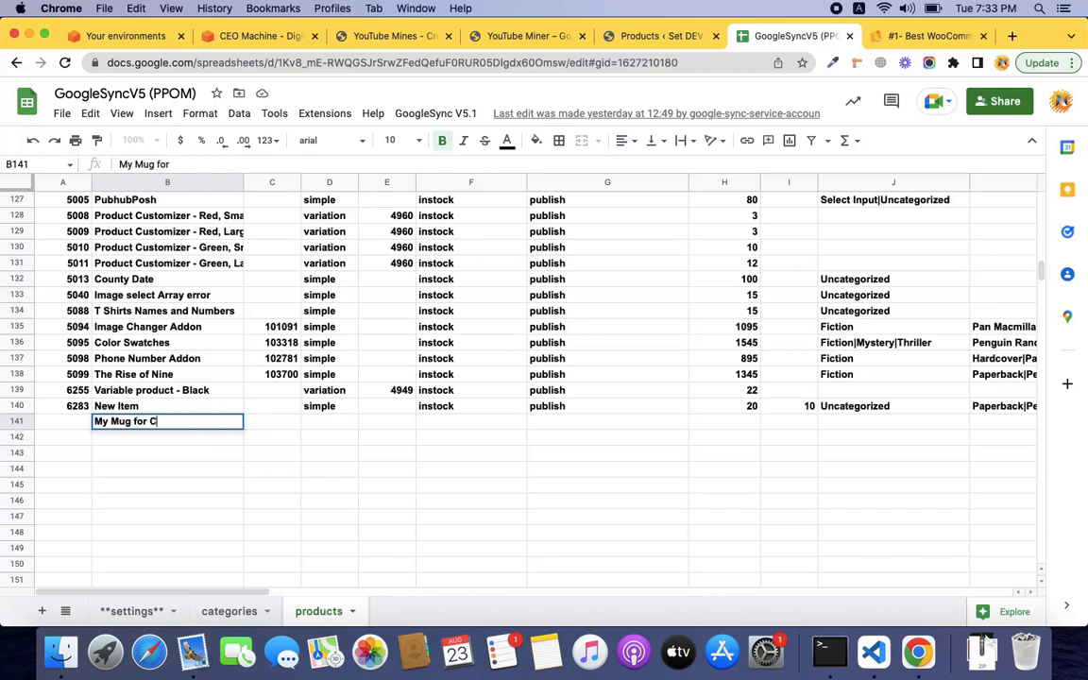
type("hrimass")
key("Tab")
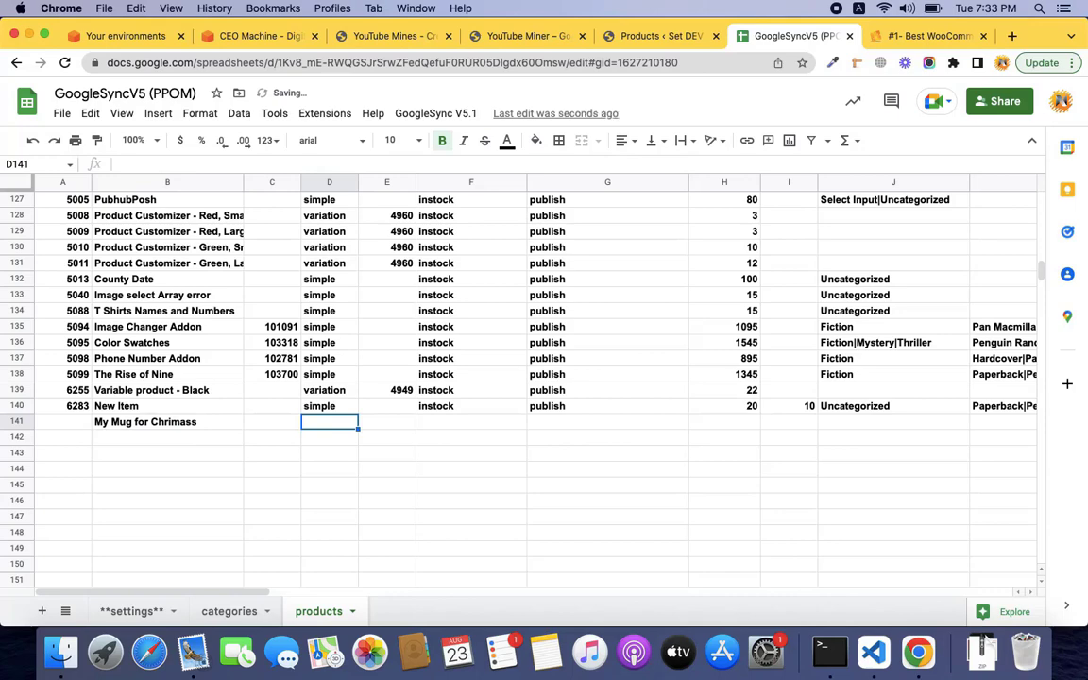
key("Tab")
type("simple")
key("Tab")
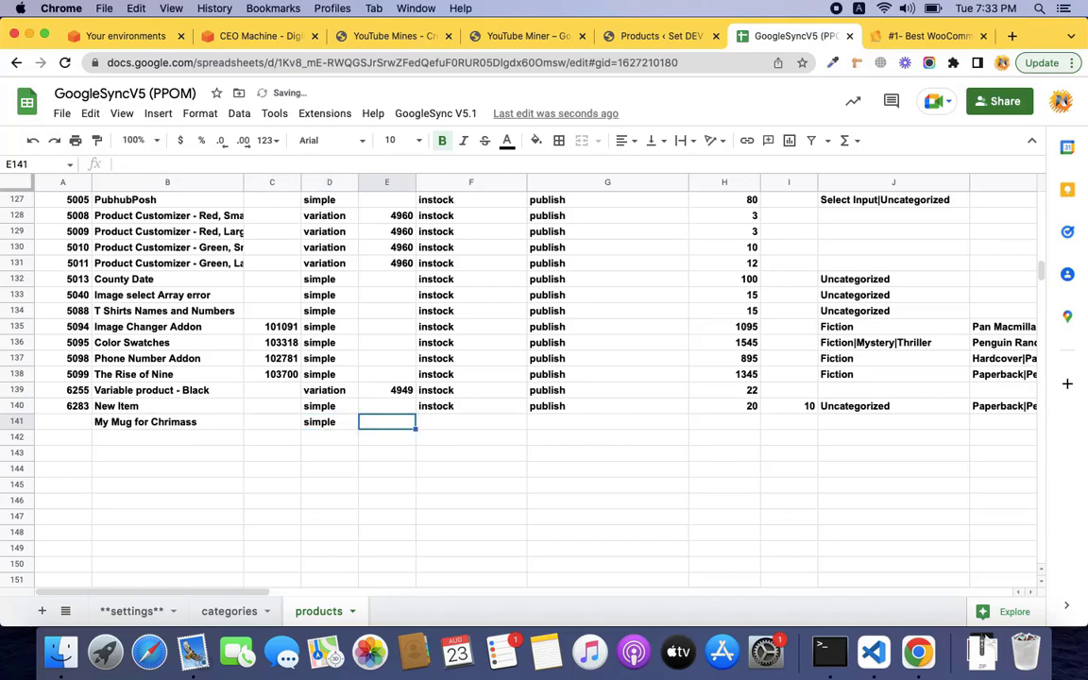
Give the mug a regular price of 20 and a sale price of 10.
key("Tab")
key("Tab")
key("Tab")
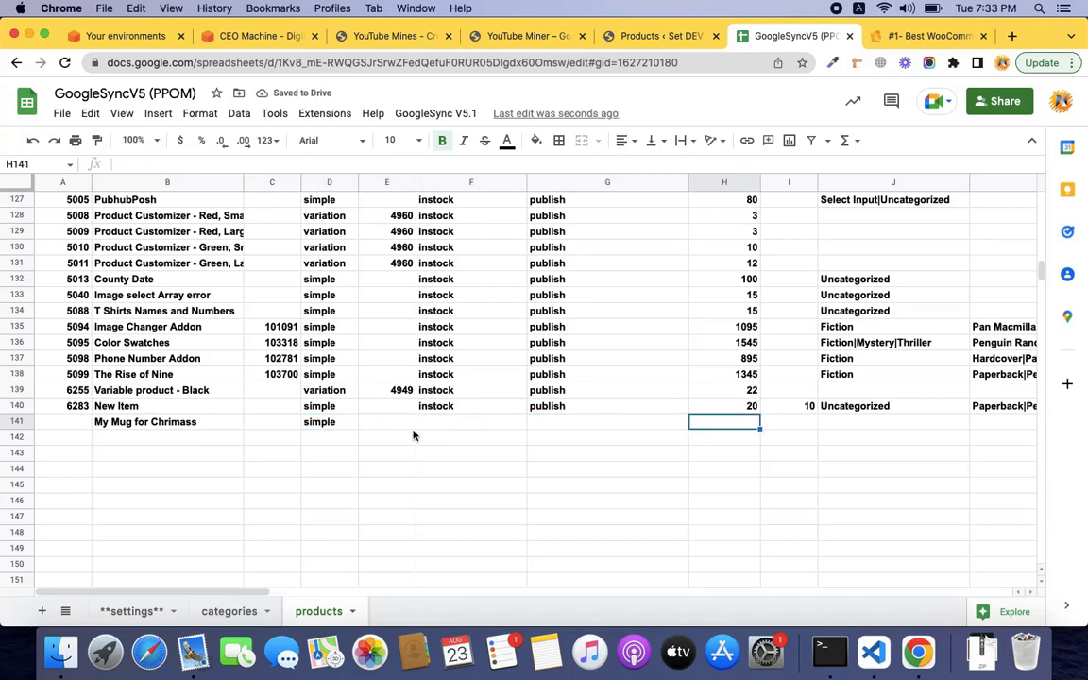
scroll(691, 371, "up", 20)
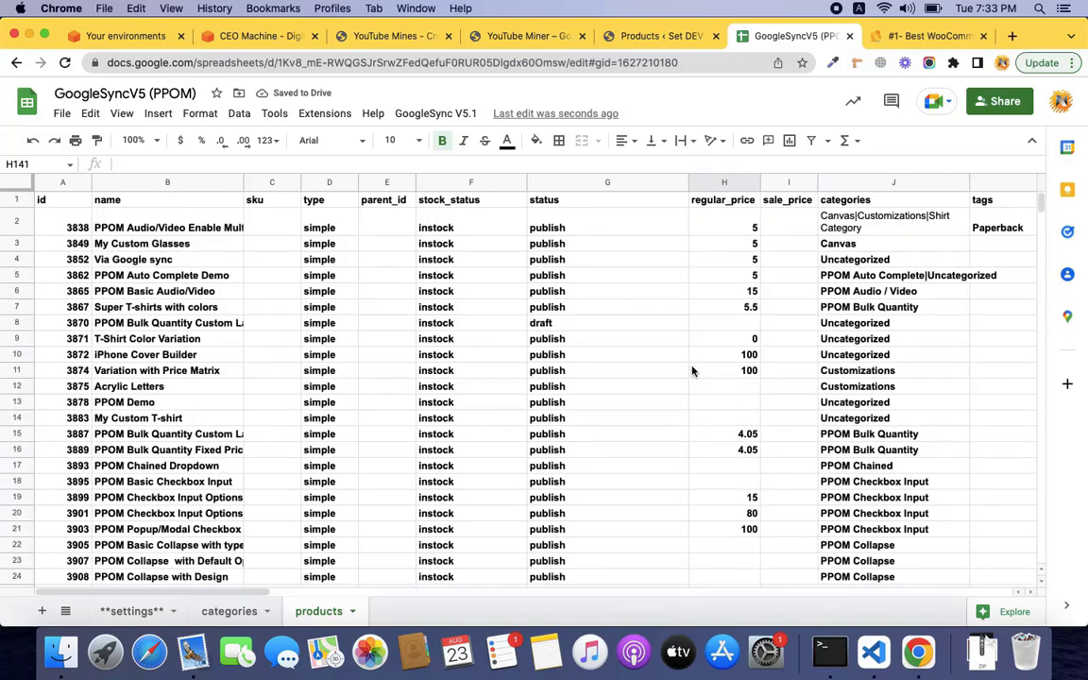
scroll(691, 372, "down", 17)
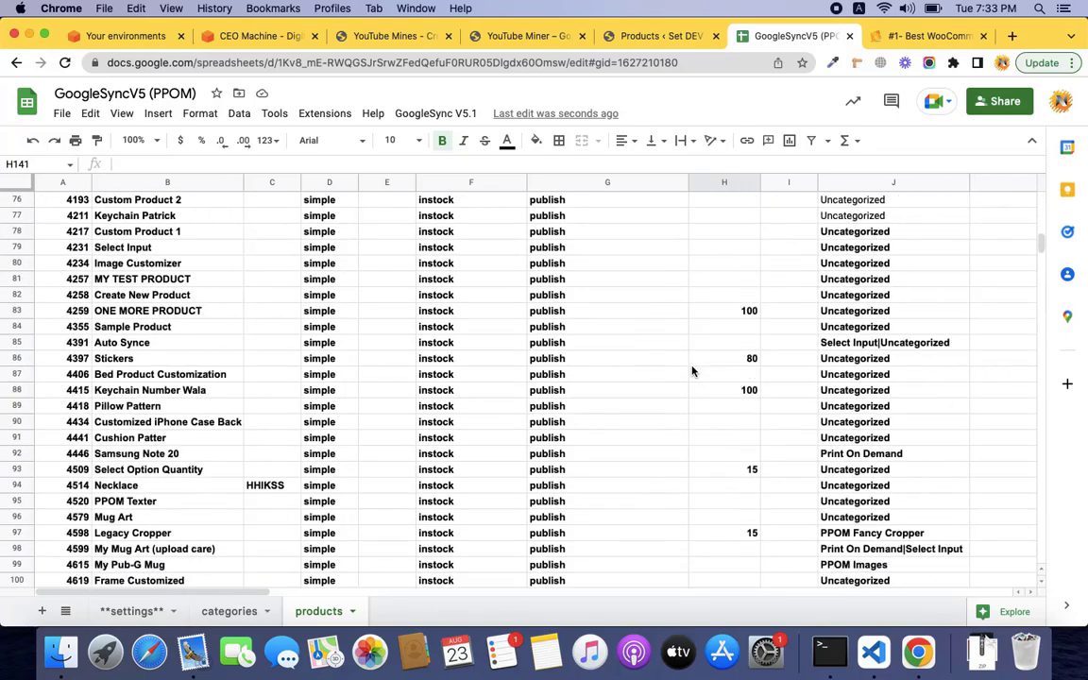
scroll(691, 372, "down", 12)
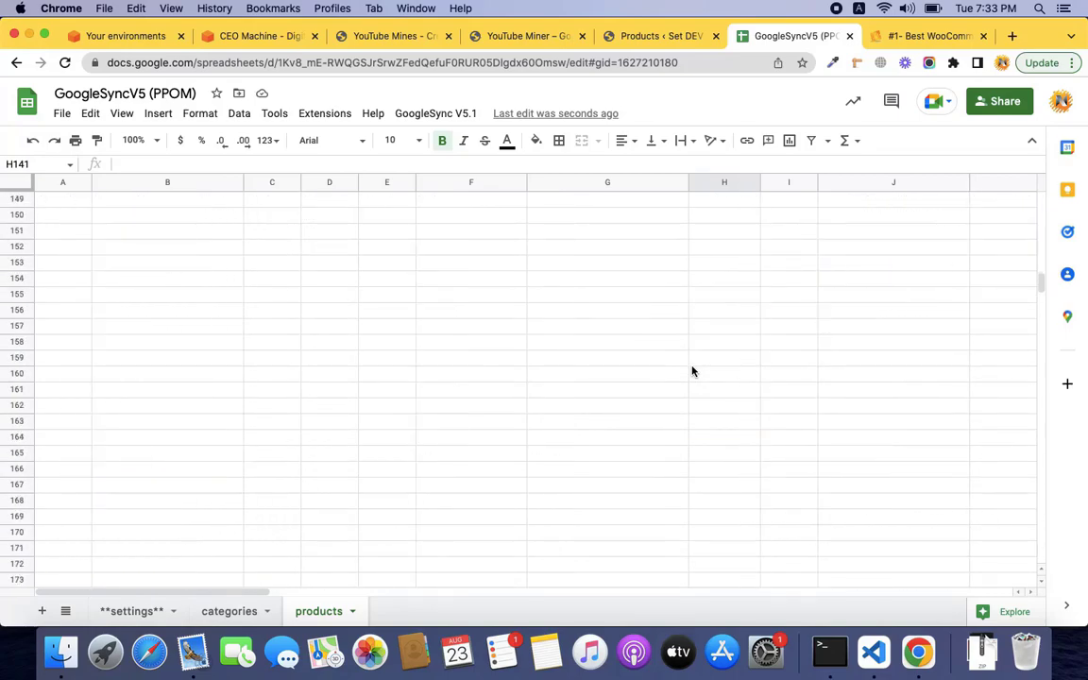
scroll(691, 371, "up", 4)
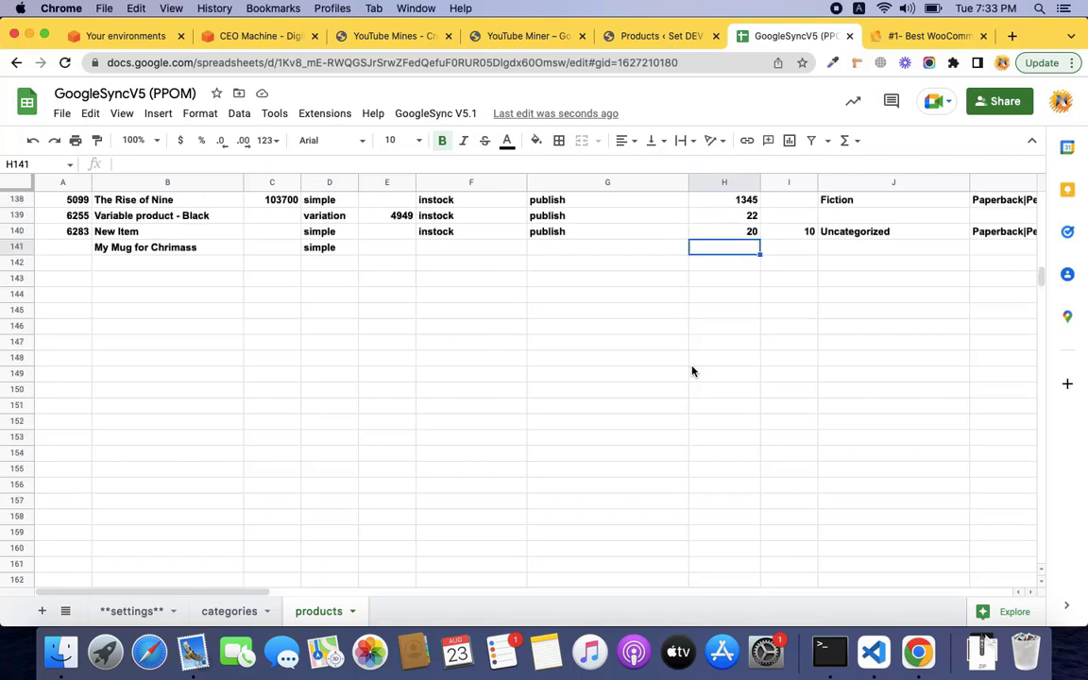
type("20")
key("Tab")
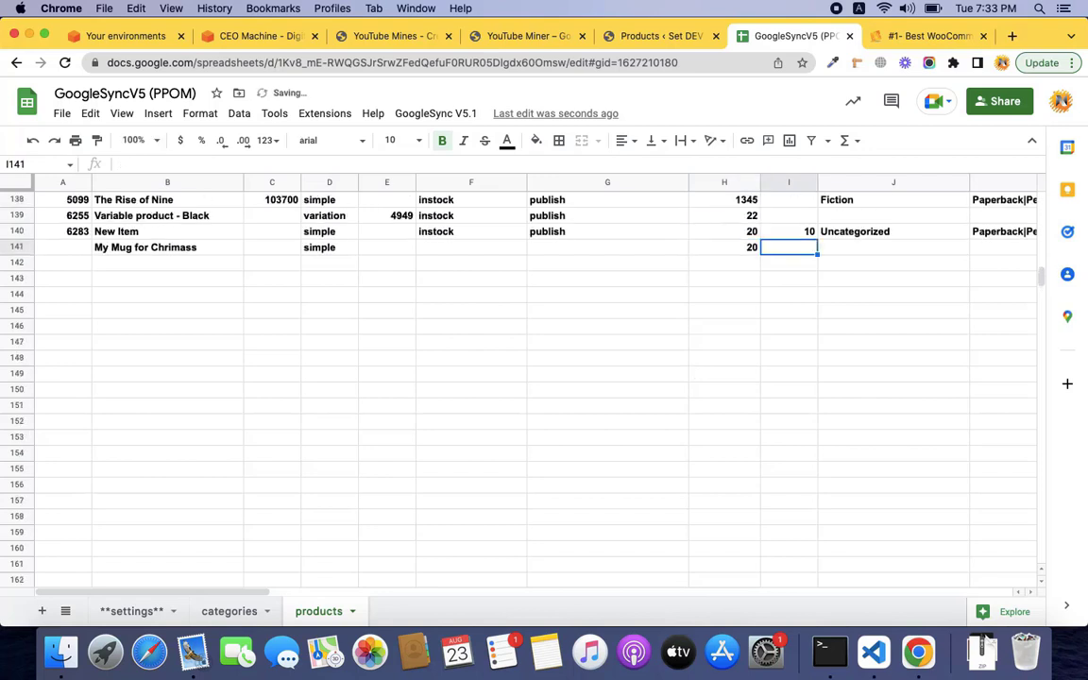
type("10")
key("Tab")
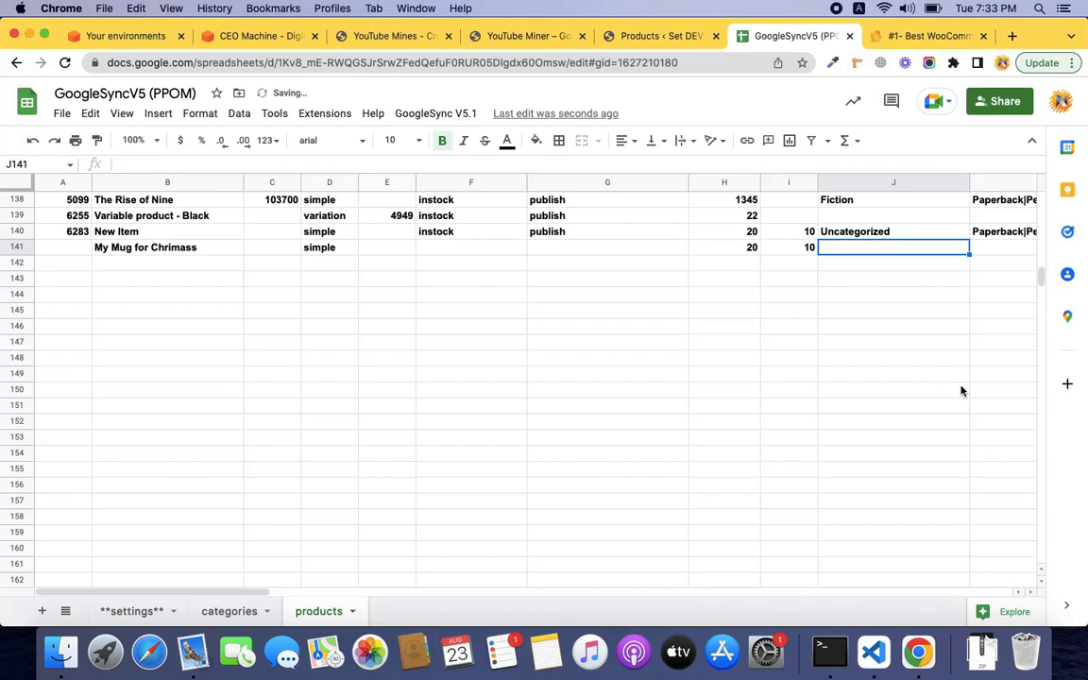
scroll(962, 388, "up", 1)
scroll(750, 354, "right", 3)
scroll(750, 353, "up", 1)
scroll(750, 353, "left", 2)
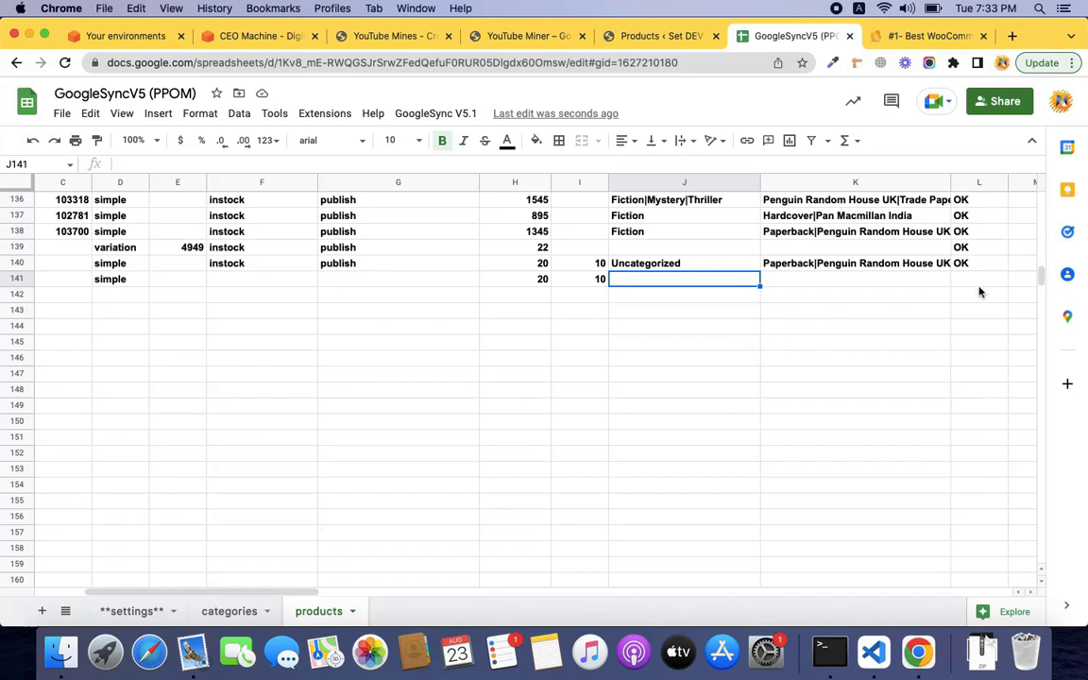
Run GoogleSync V5.1 > Sync Data so the mug gets ID 6349, 1 record with 0 errors.
left_click(442, 116)
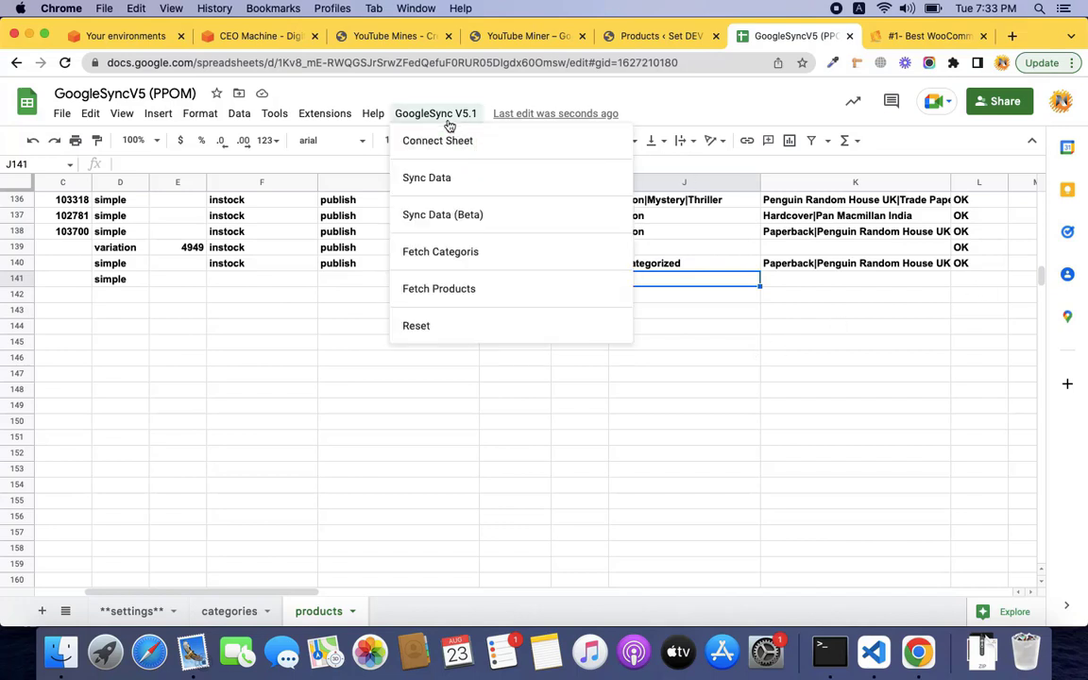
left_click(448, 174)
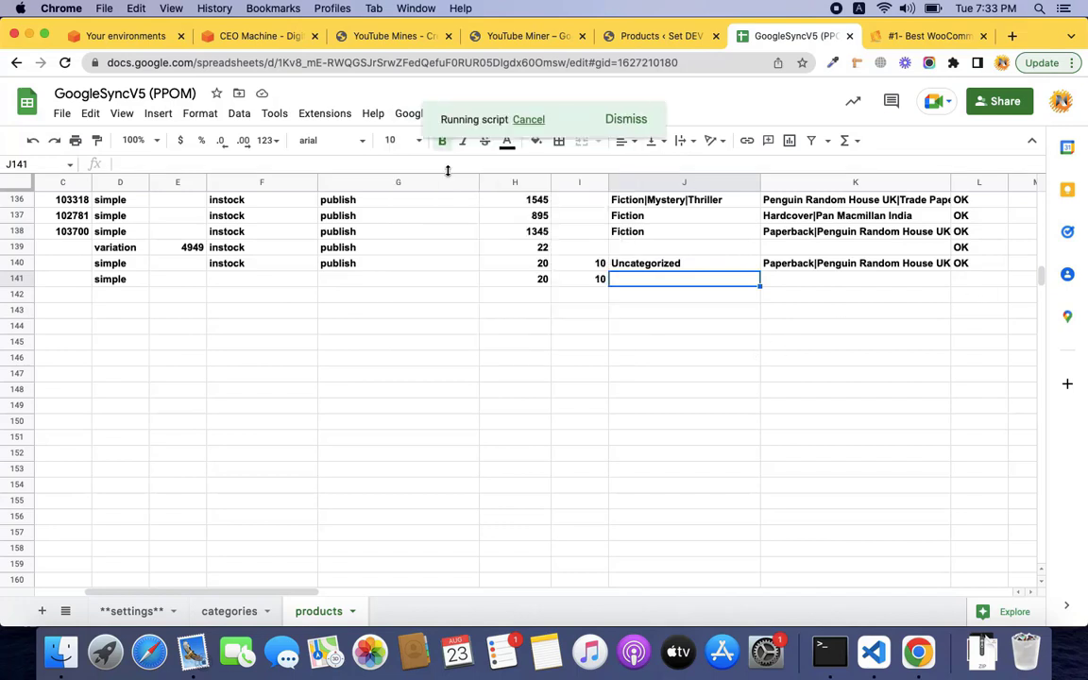
scroll(514, 388, "left", 3)
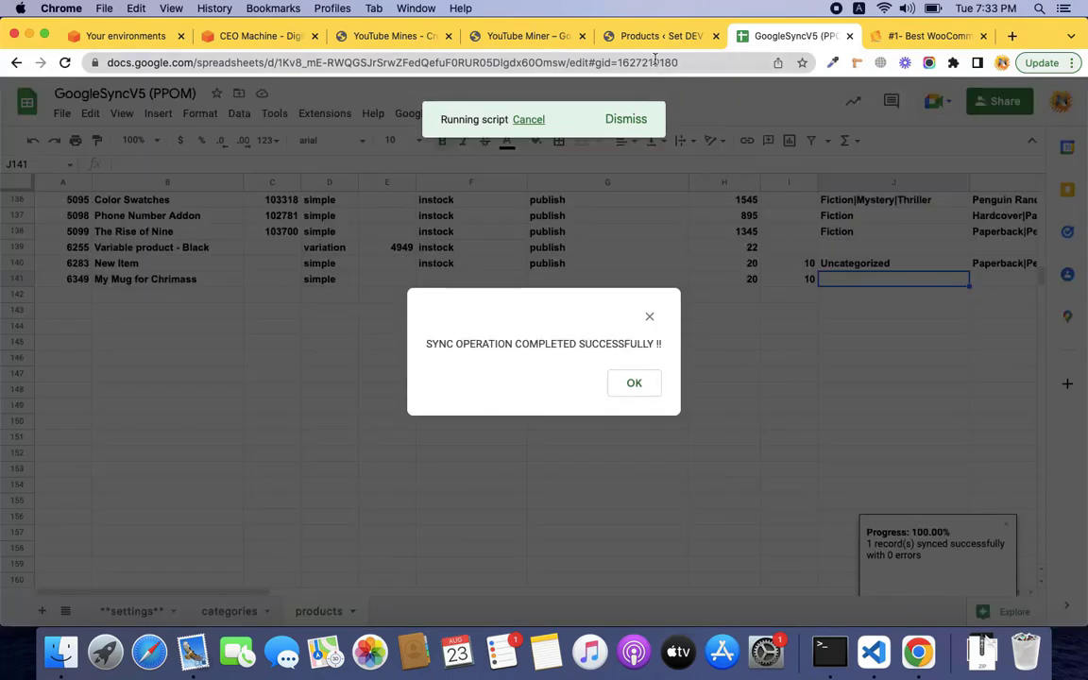
left_click(638, 385)
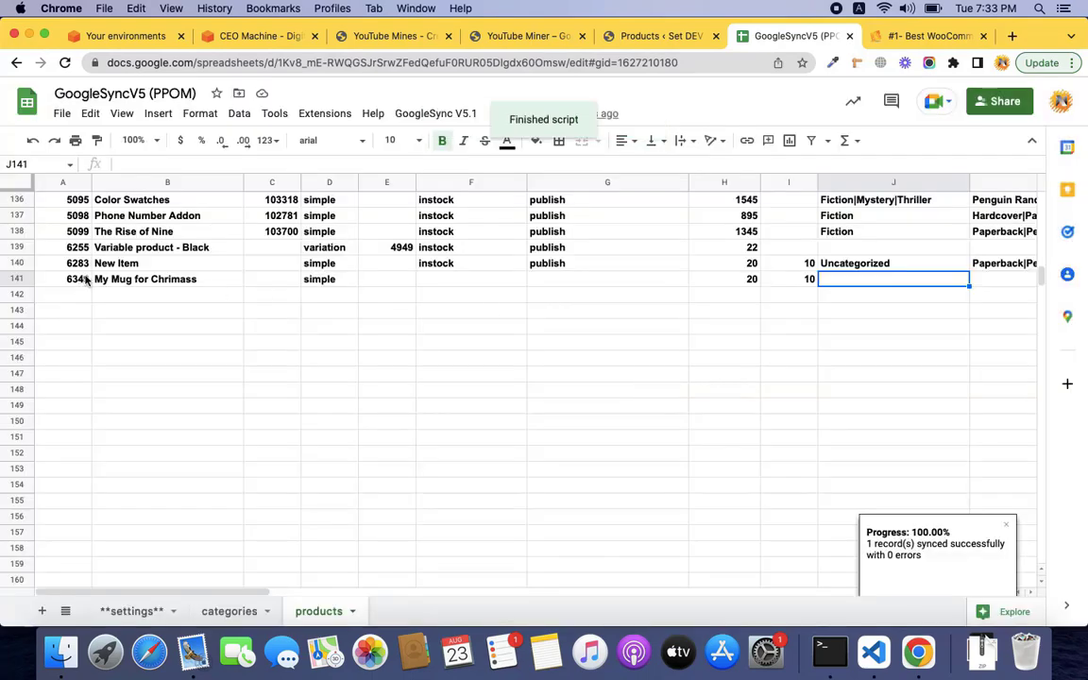
Reload the WooCommerce Products list to confirm the mug as a draft at 20/10, then return to the sheet.
left_click(618, 36)
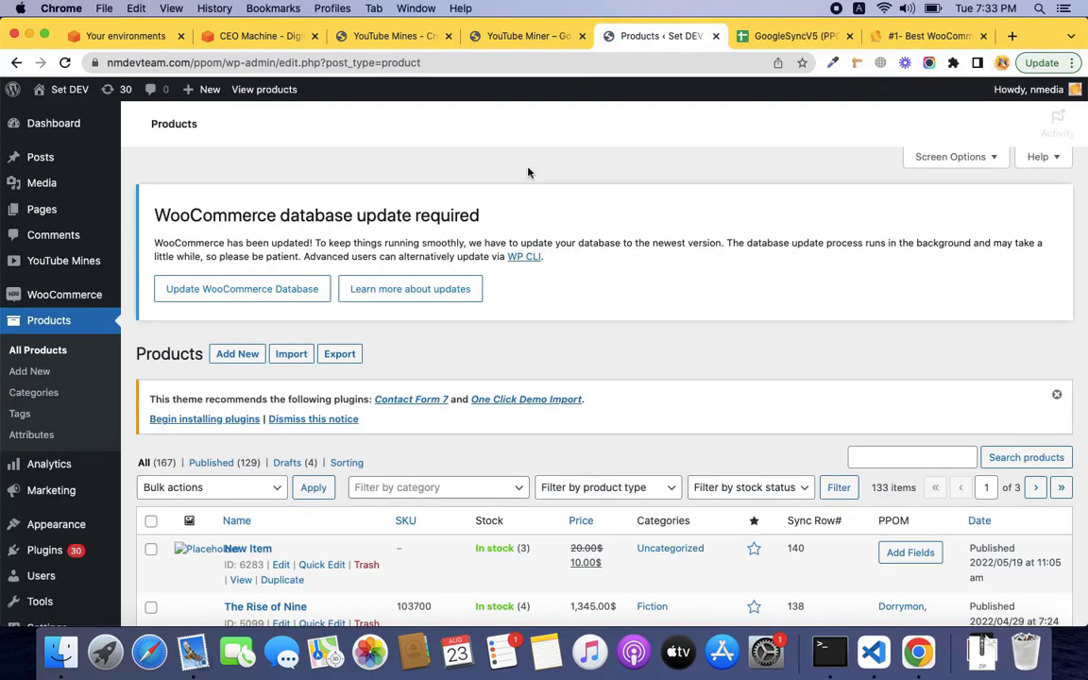
scroll(239, 416, "down", 3)
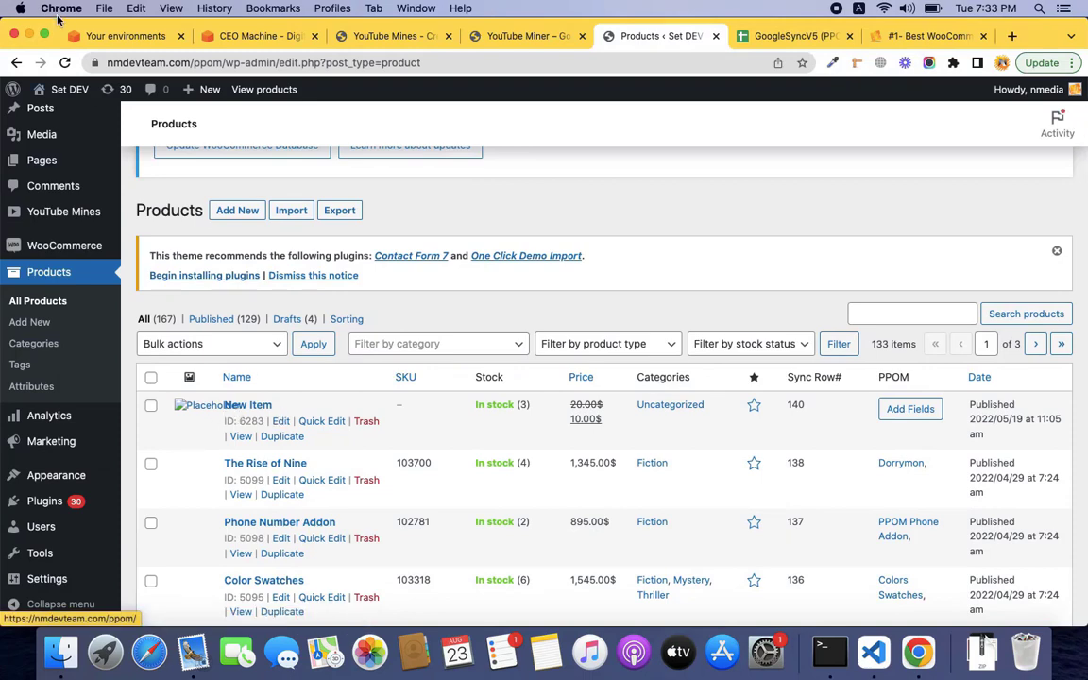
left_click(65, 62)
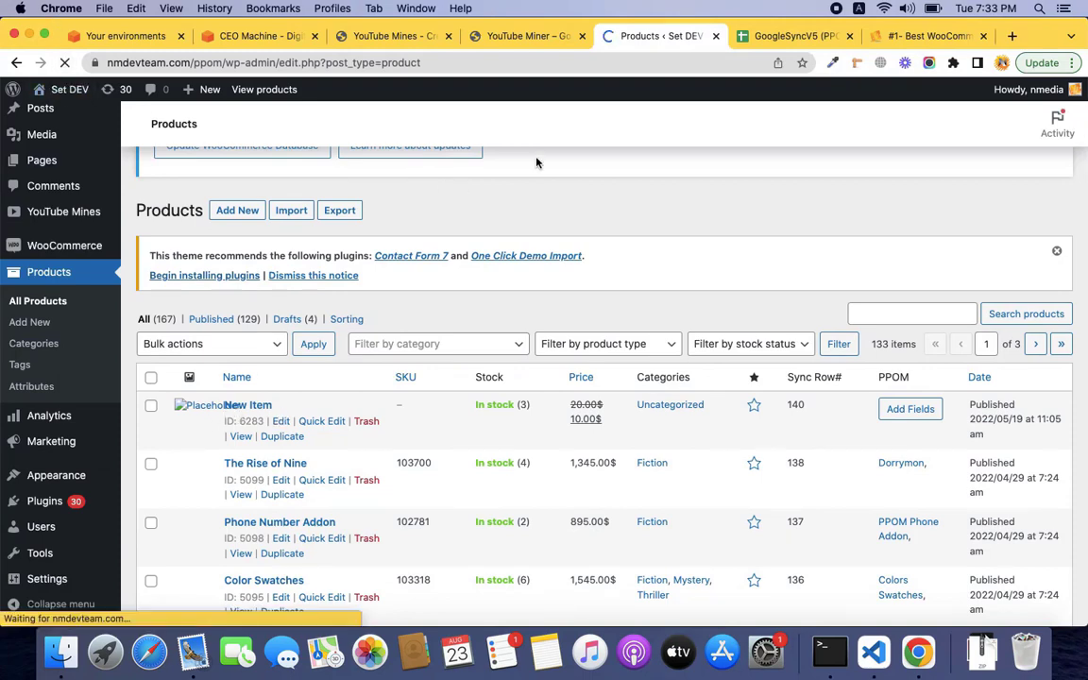
scroll(531, 236, "up", 3)
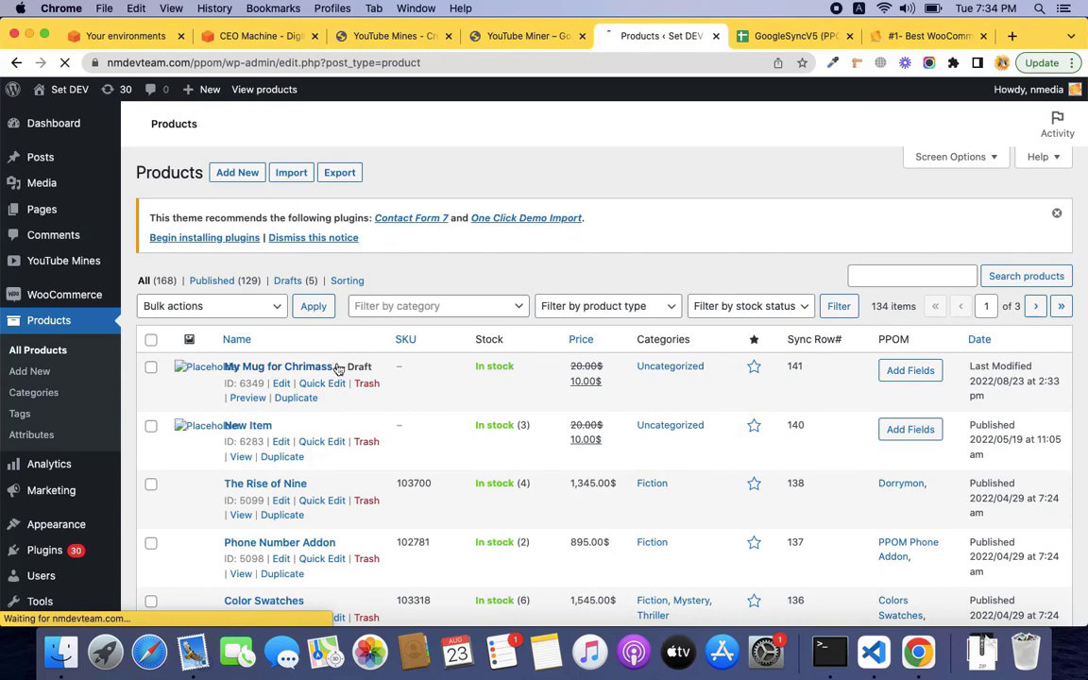
scroll(585, 361, "down", 1)
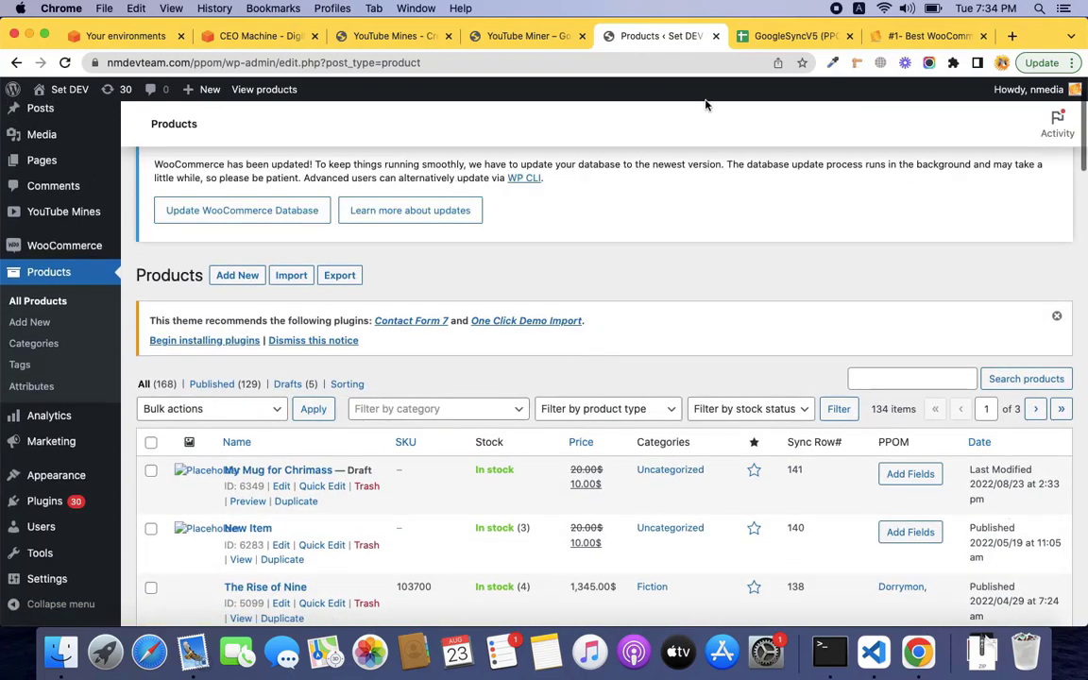
left_click(784, 36)
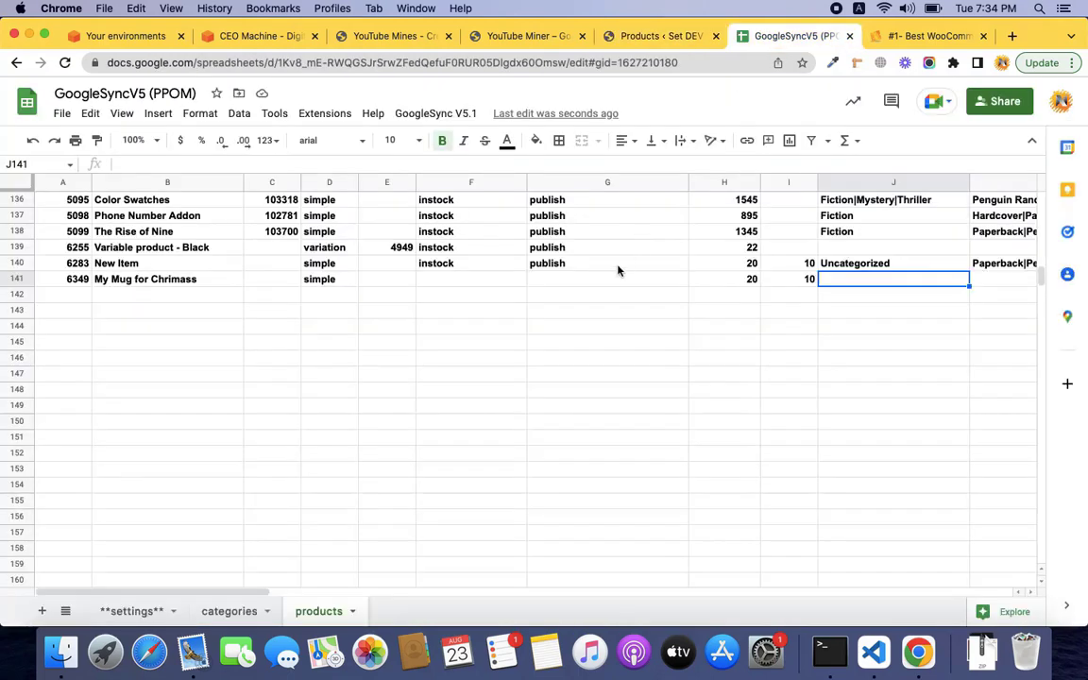
Set My Mug for Chrimass's status to publish and view its mug image in the launch notes.
left_click(556, 279)
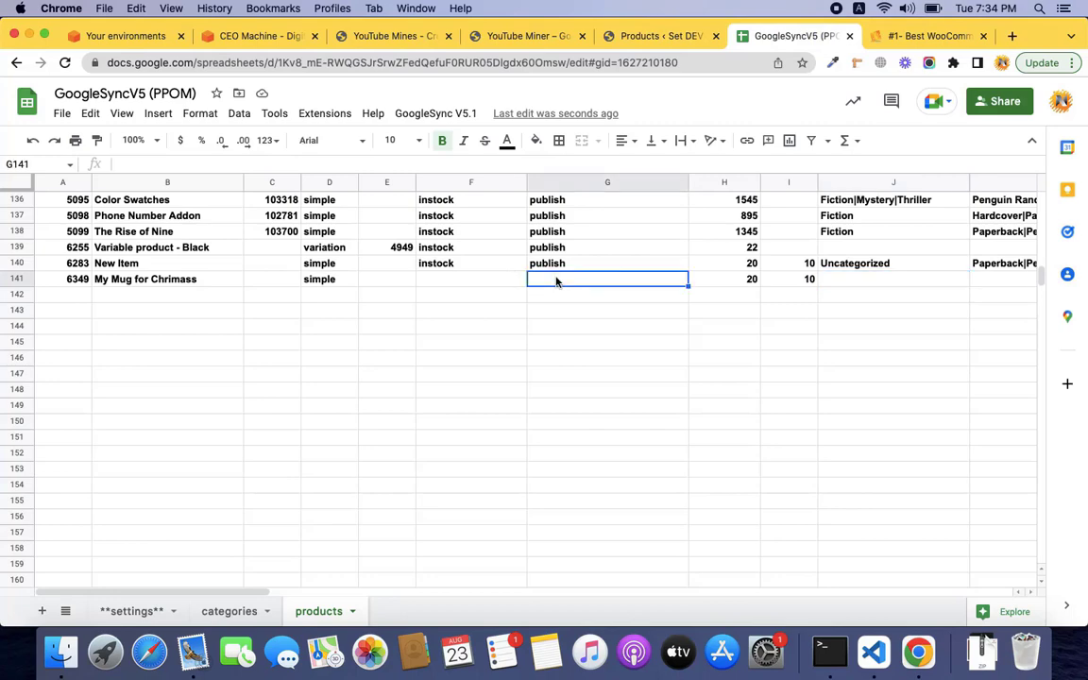
type("publish")
key("Tab")
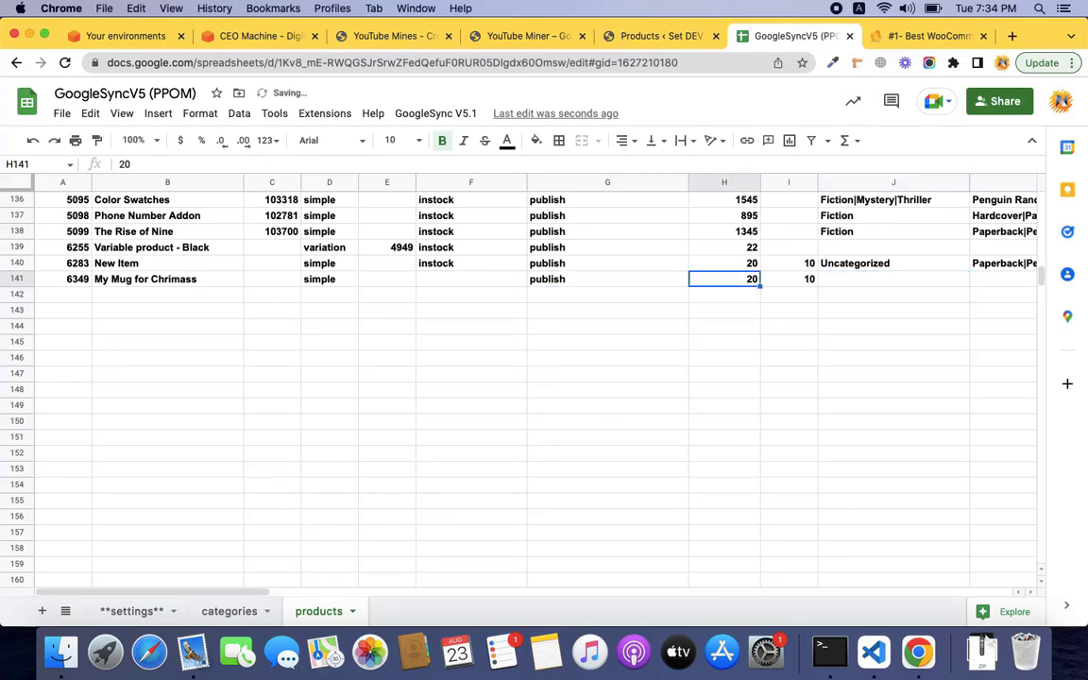
key("ctrl+Right")
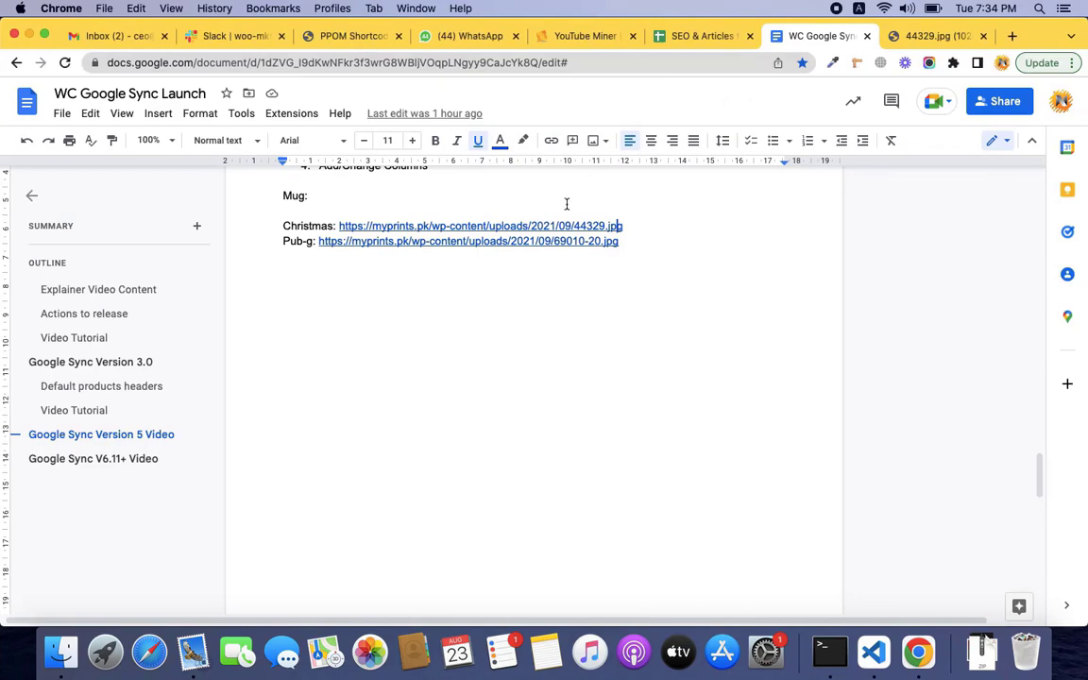
left_click(948, 39)
key("ctrl+Left")
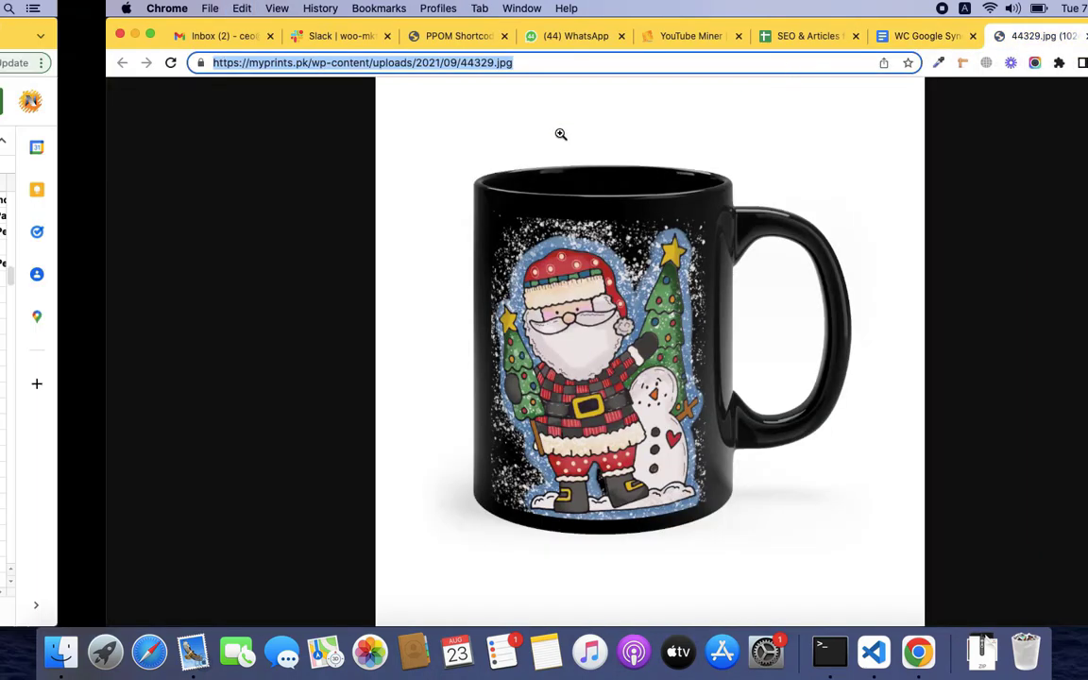
Insert a new column named 'images' to the left of the sync column.
scroll(855, 294, "right", 5)
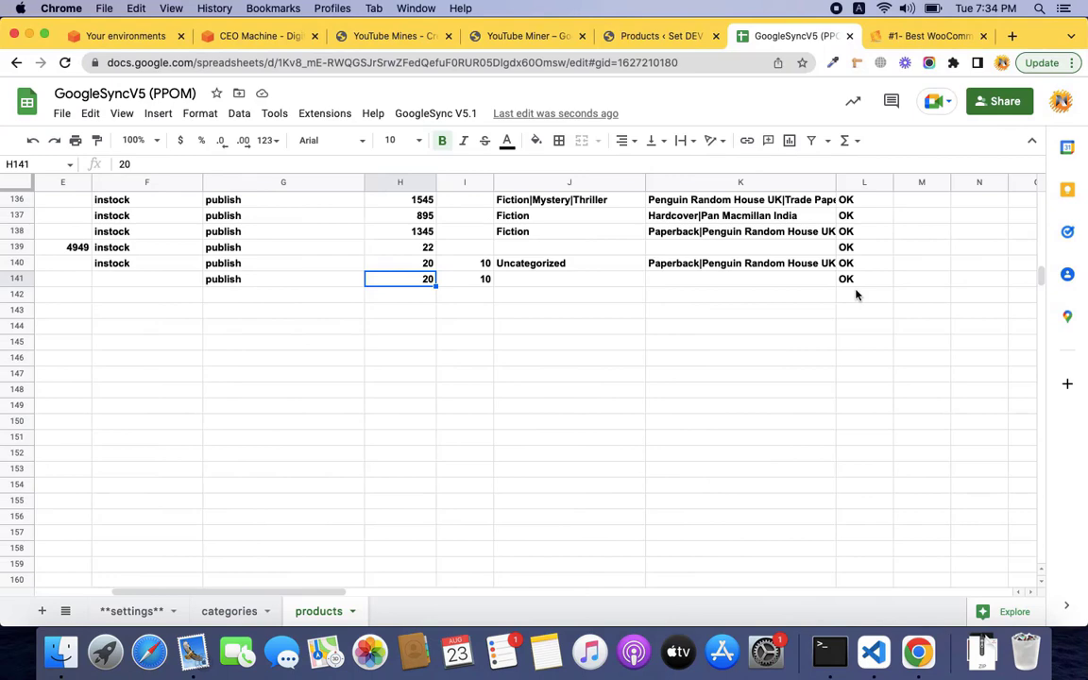
scroll(836, 248, "up", 10)
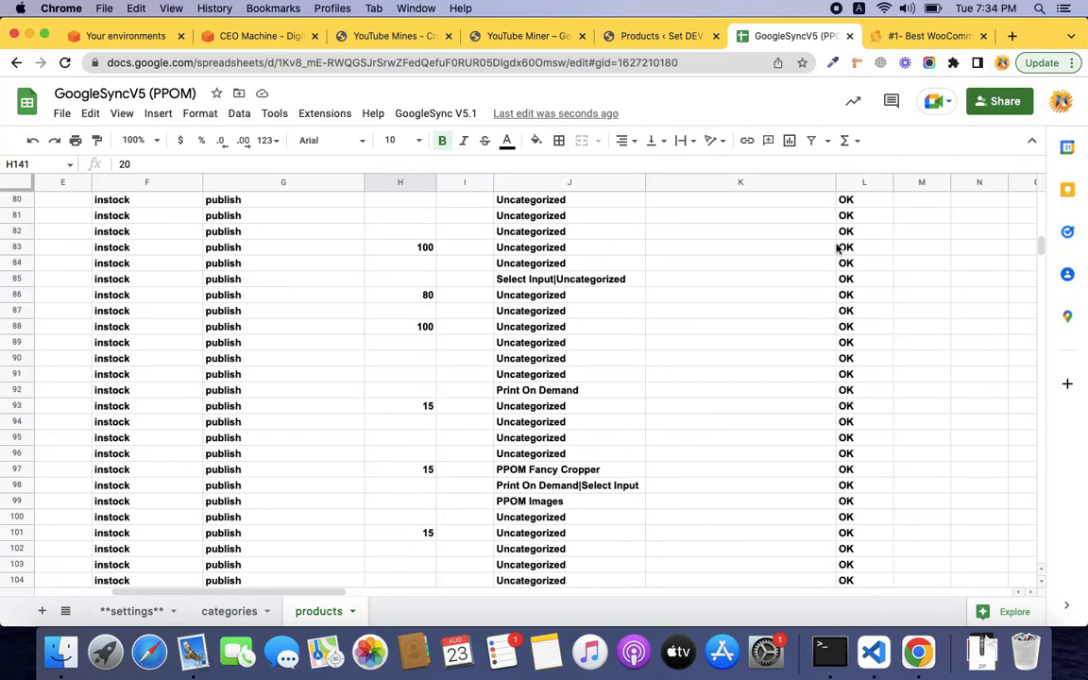
scroll(837, 247, "up", 15)
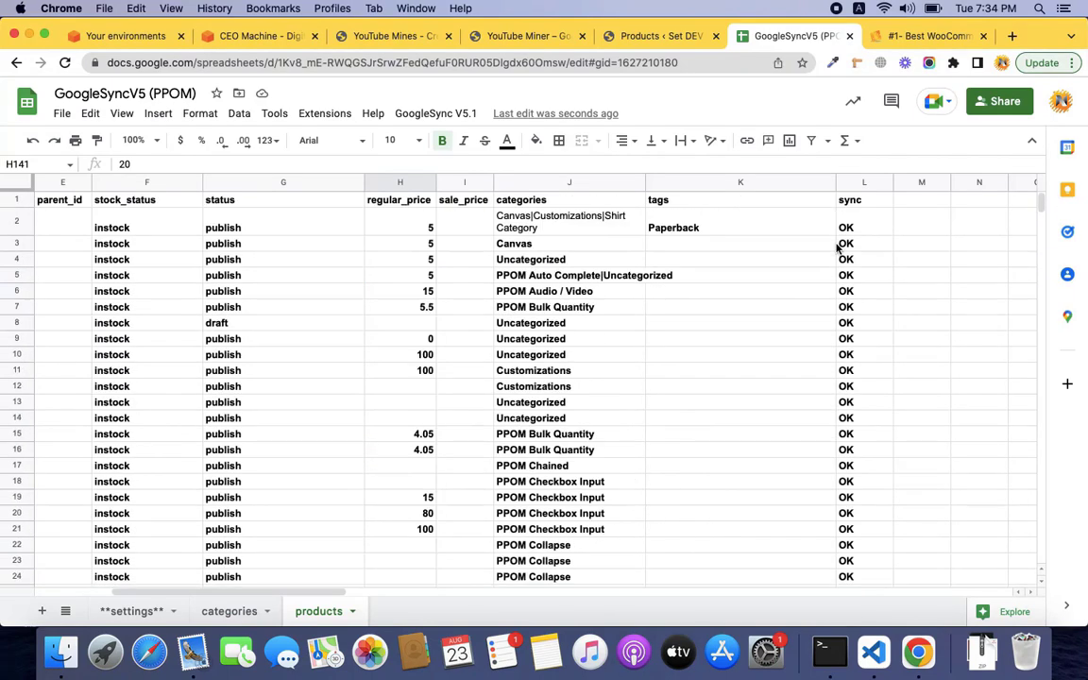
left_click(857, 184)
right_click(857, 184)
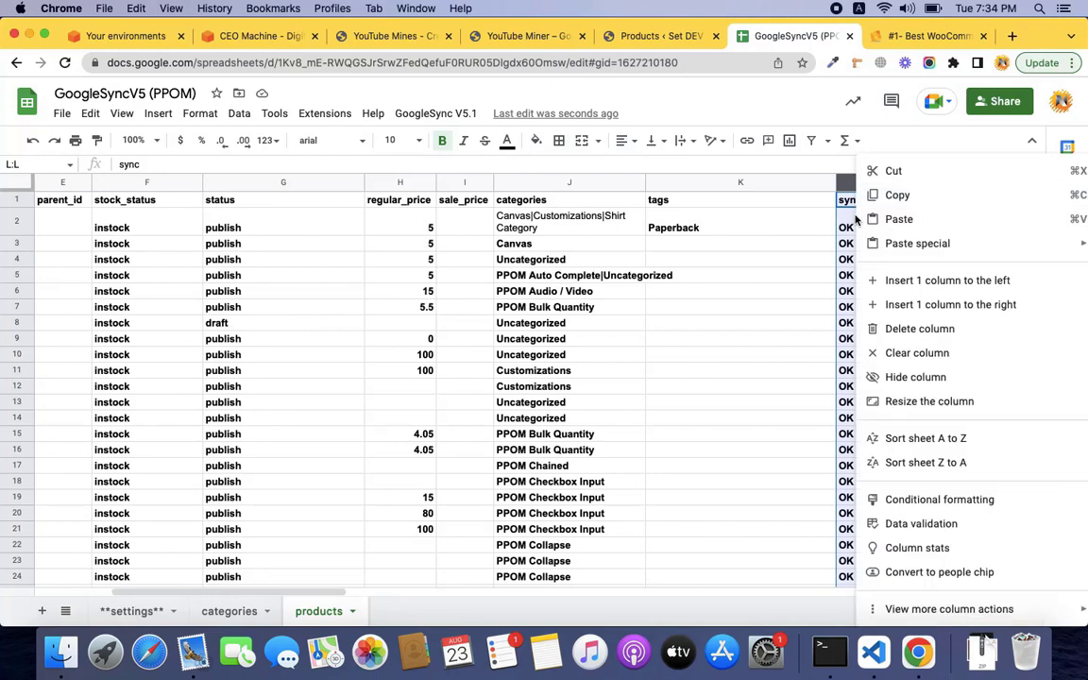
left_click(878, 277)
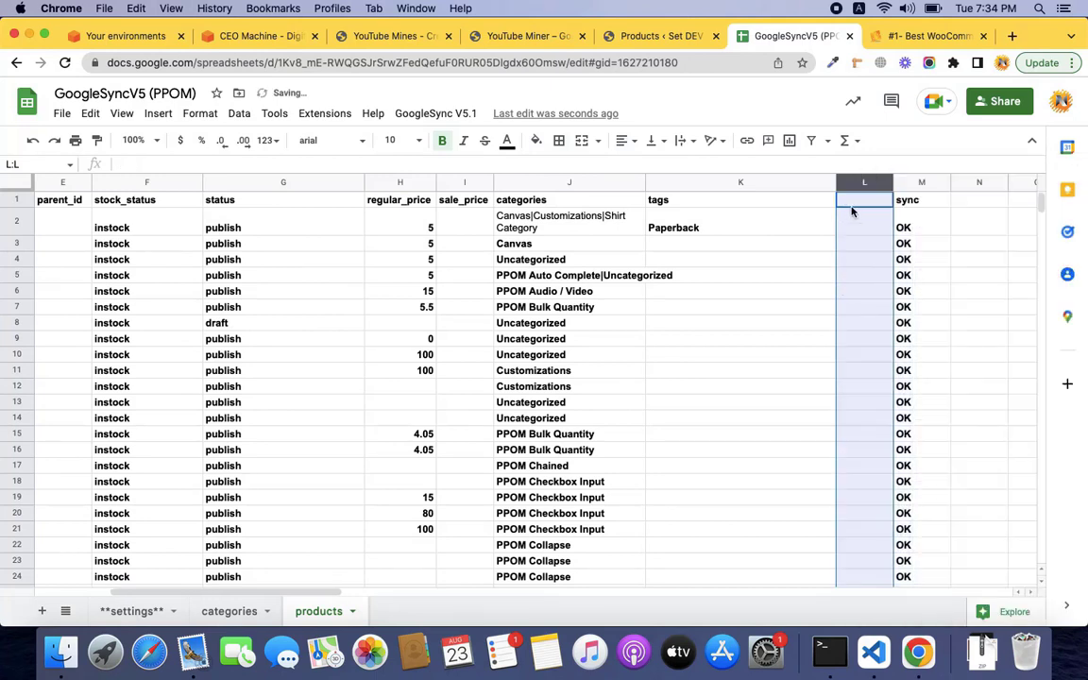
type("images")
key("Return")
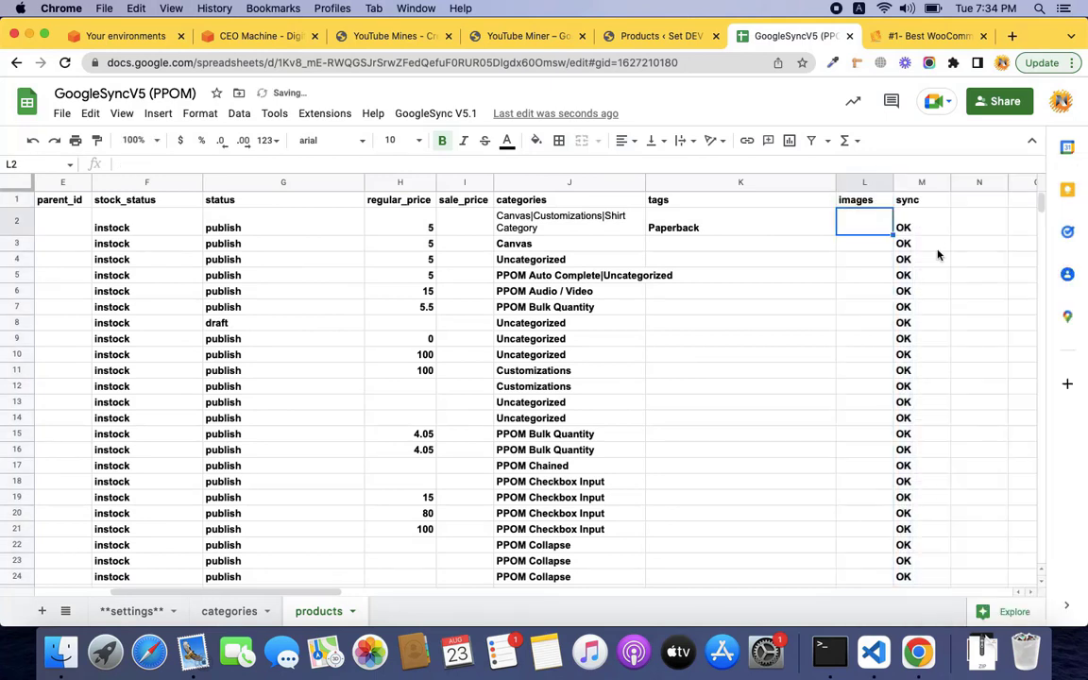
Paste the mug image URL into L141 and clear the row's sync cell M141.
scroll(947, 317, "down", 20)
scroll(947, 317, "left", 5)
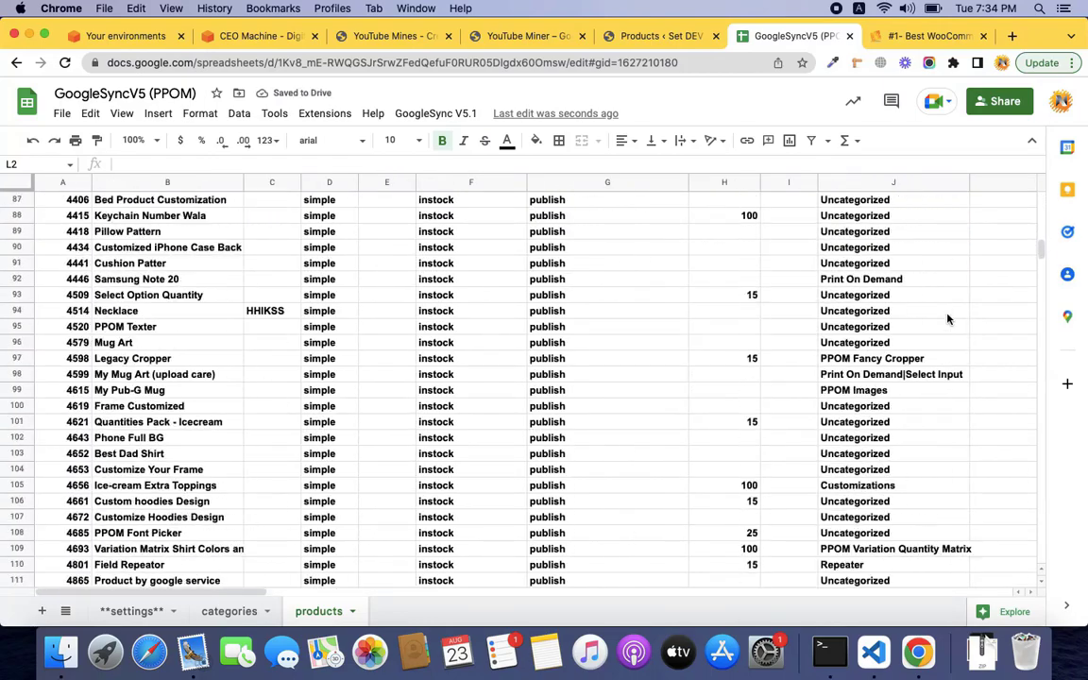
scroll(947, 318, "down", 15)
scroll(948, 318, "right", 5)
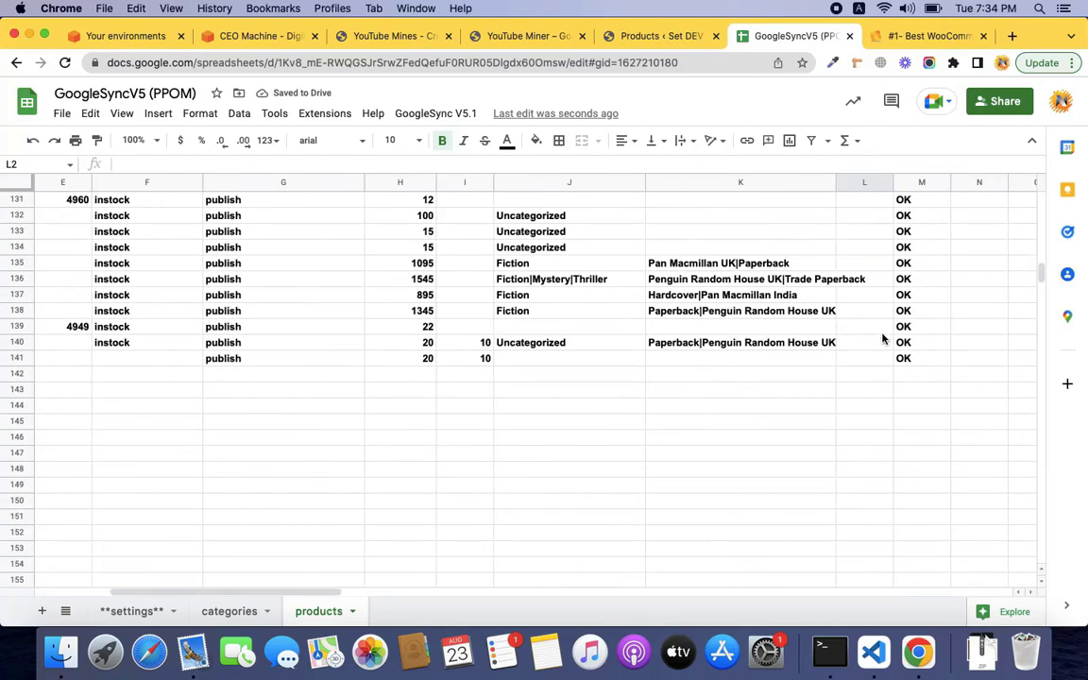
left_click(870, 363)
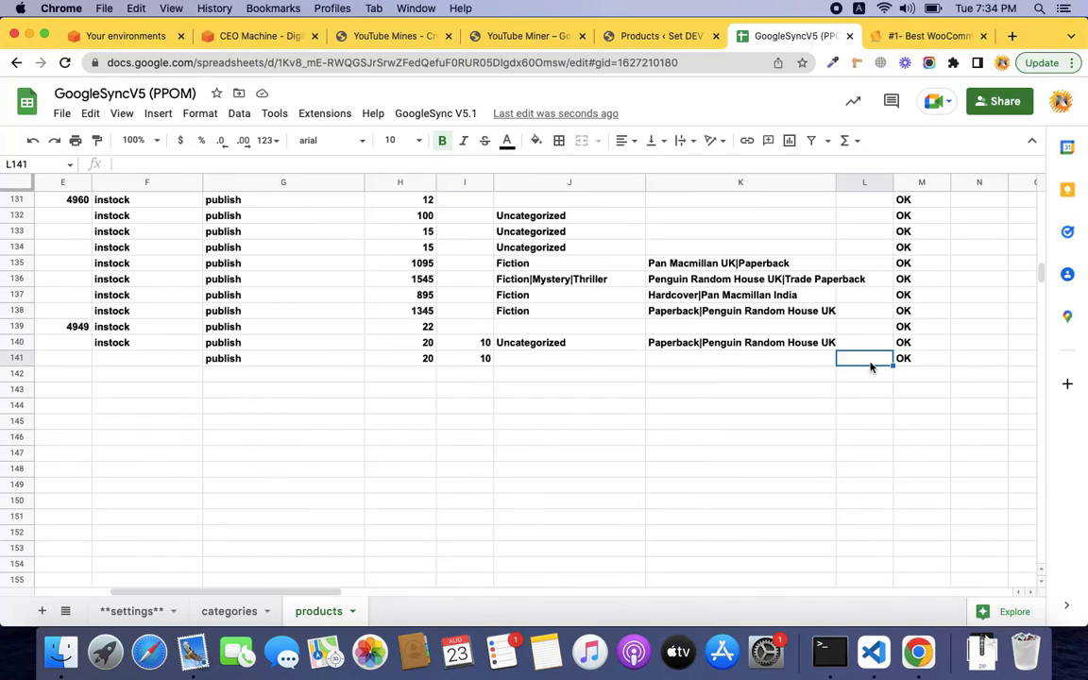
type("https://myprints.pk/wp-content/uploads/2021/09/44329.jpg")
key("Tab")
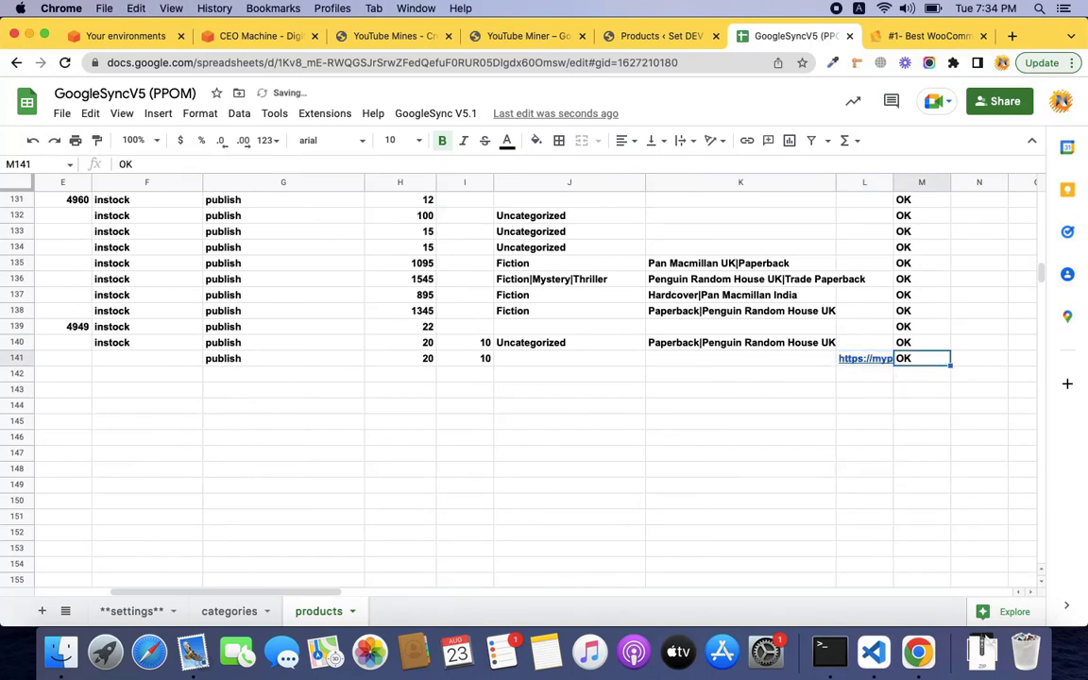
key("Delete")
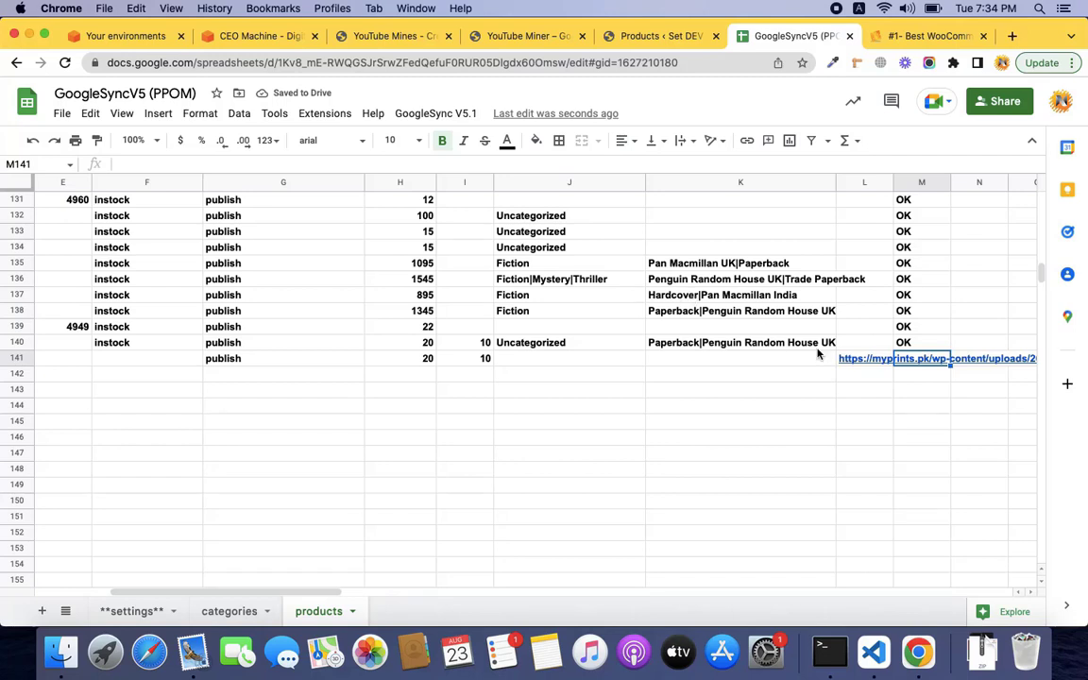
scroll(689, 346, "left", 2)
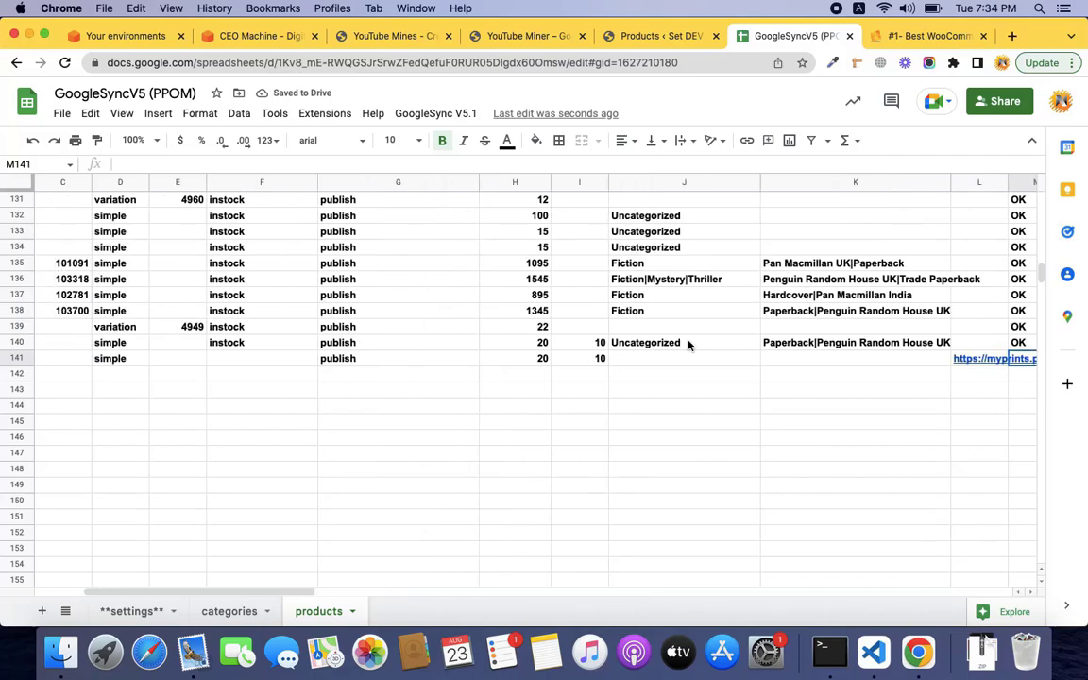
Sync the sheet again with GoogleSync V5.1 > Sync Data and acknowledge the success message.
left_click(444, 114)
left_click(451, 180)
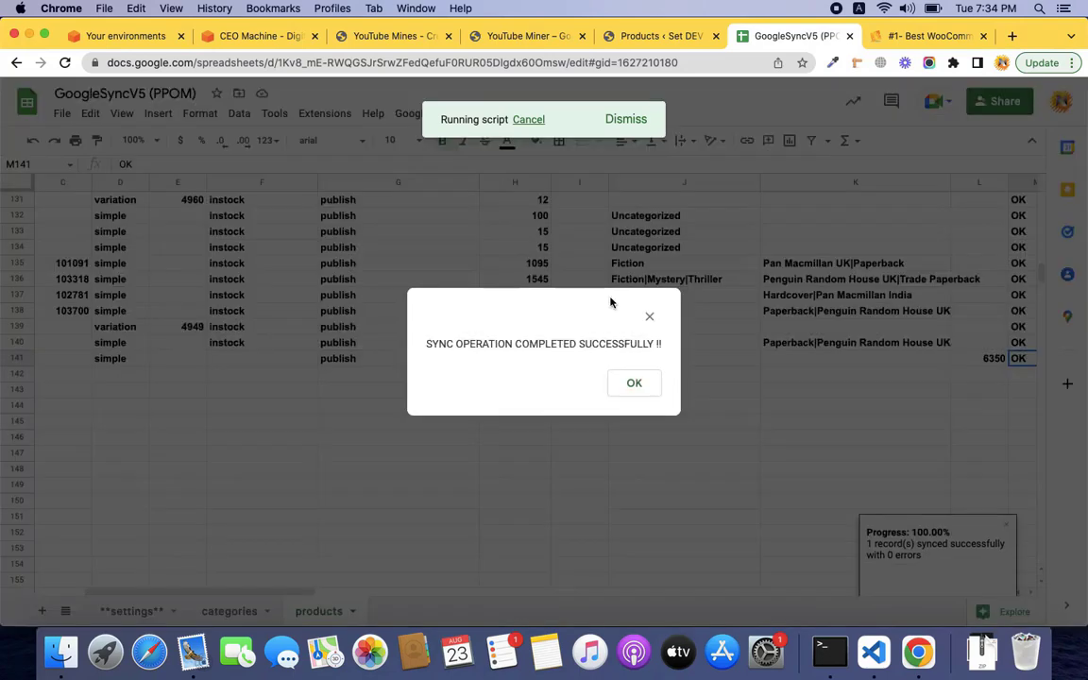
left_click(629, 383)
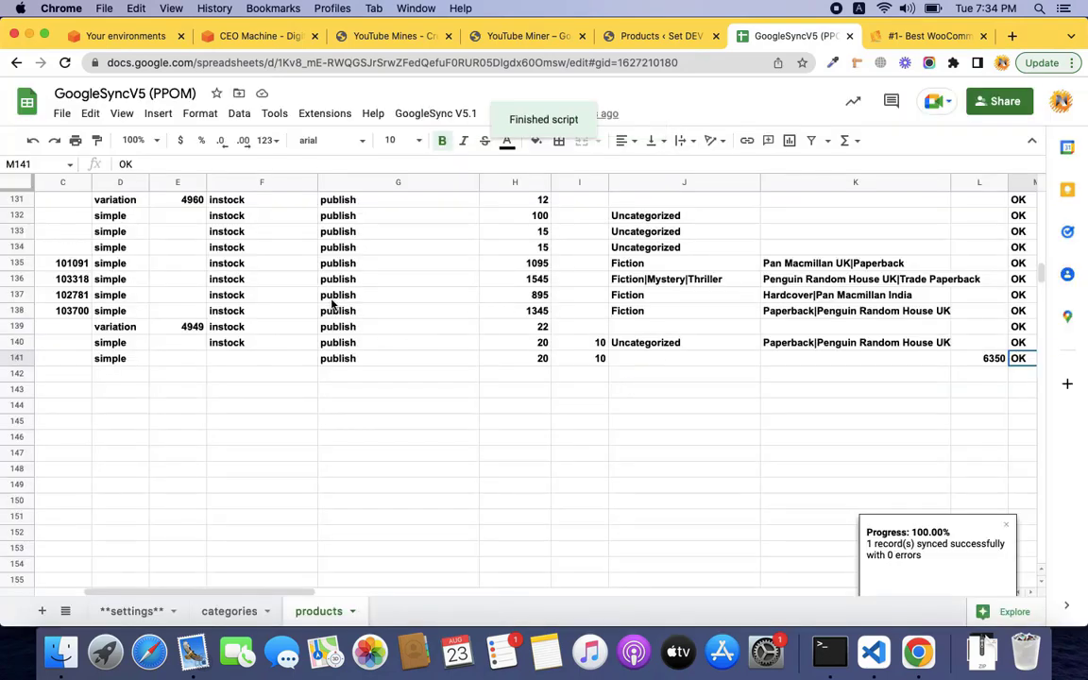
Check the store's product list shows the mug published, then return to the top of the sheet.
left_click(661, 35)
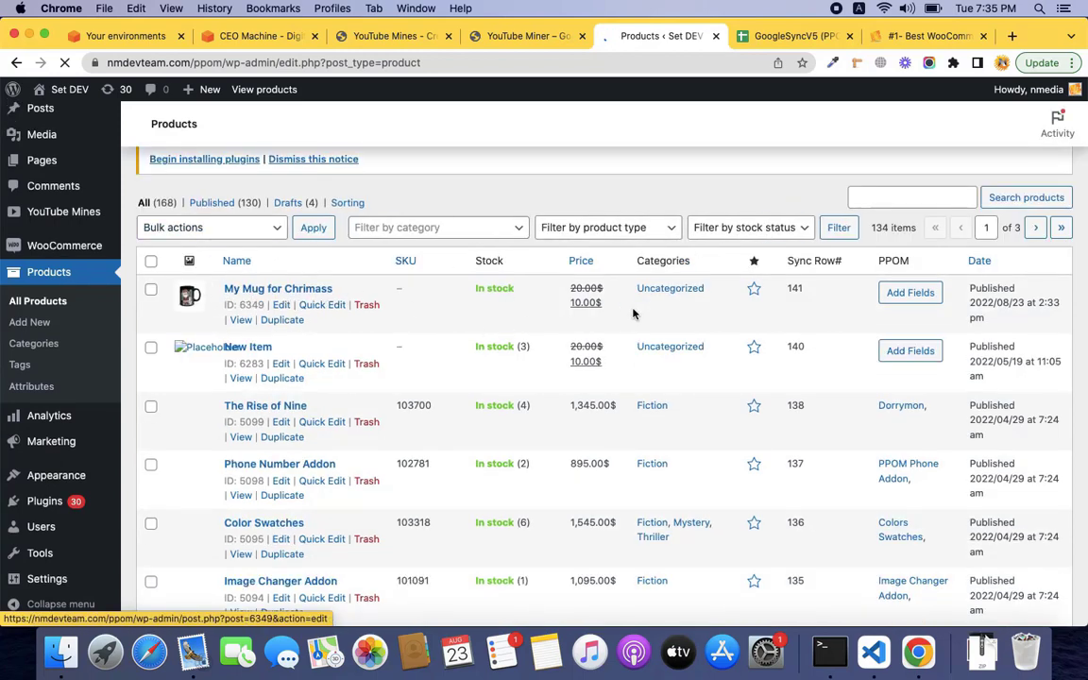
left_click(789, 38)
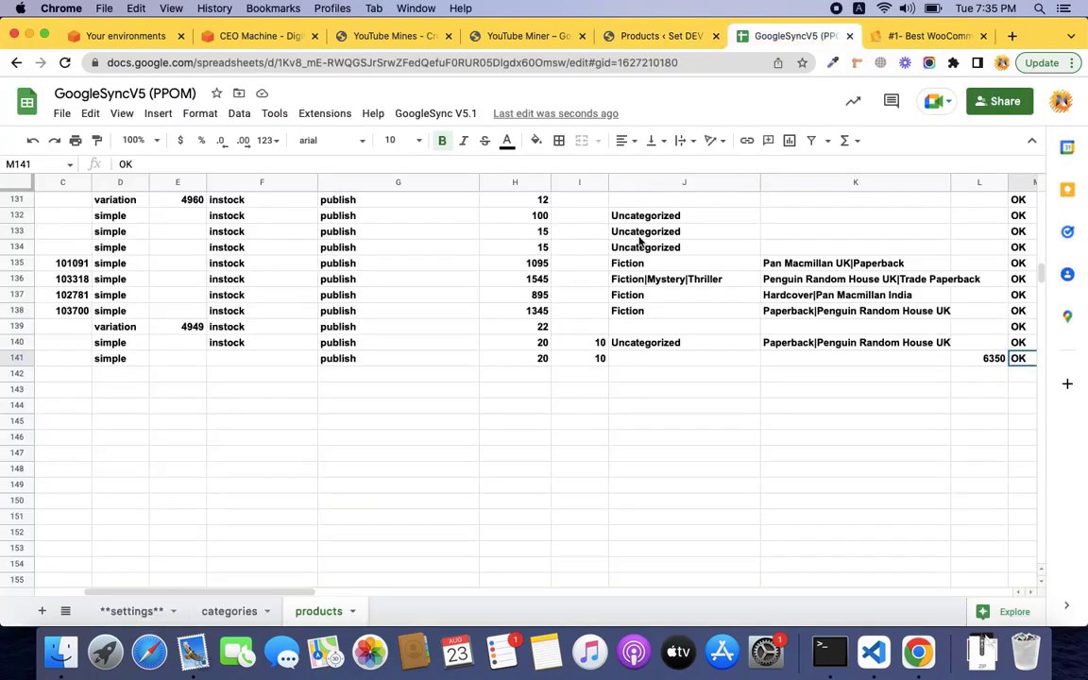
scroll(640, 243, "up", 20)
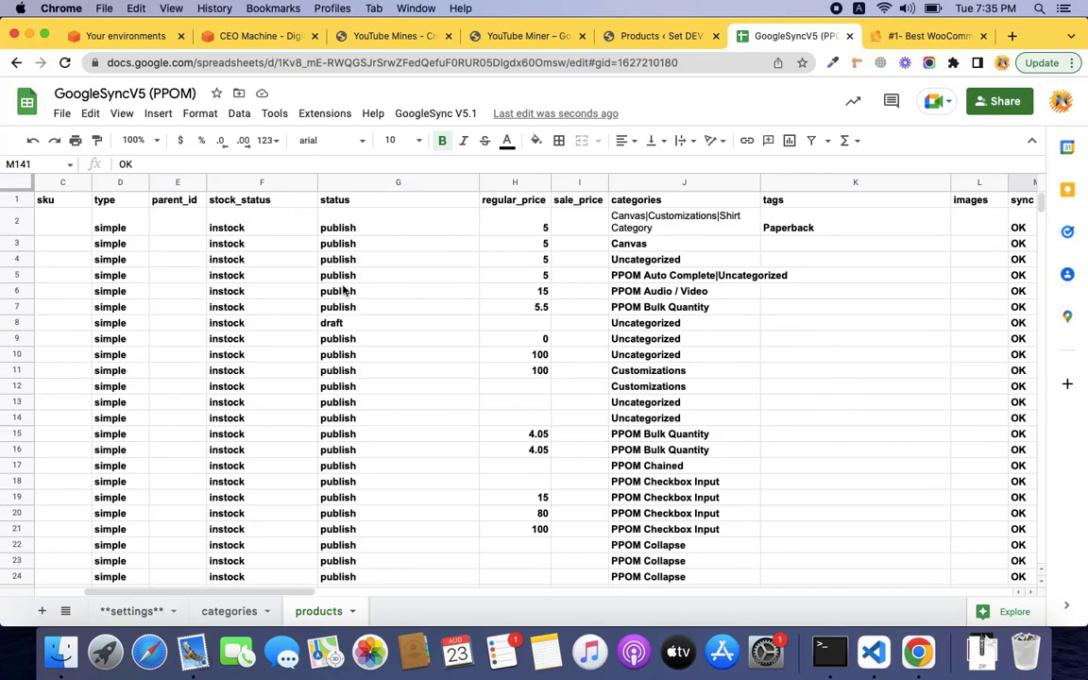
scroll(503, 373, "left", 5)
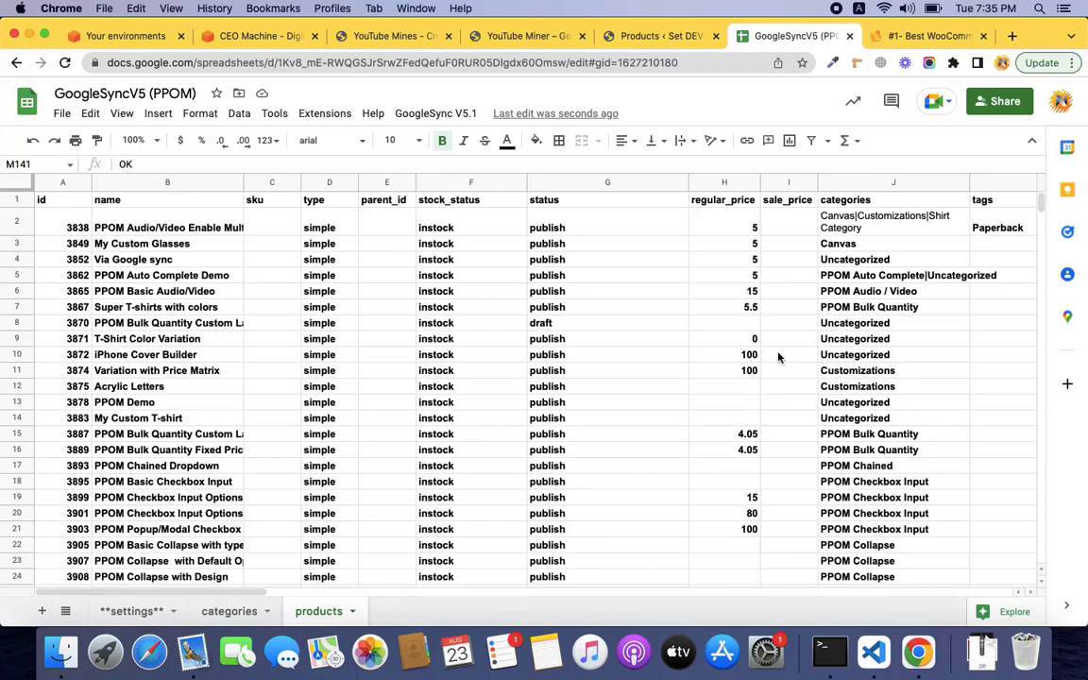
Review the Google Sync V6.11+ Video checklist in the launch doc, then go to the WooCommerce Google Sync plugin page.
key("ctrl+Right")
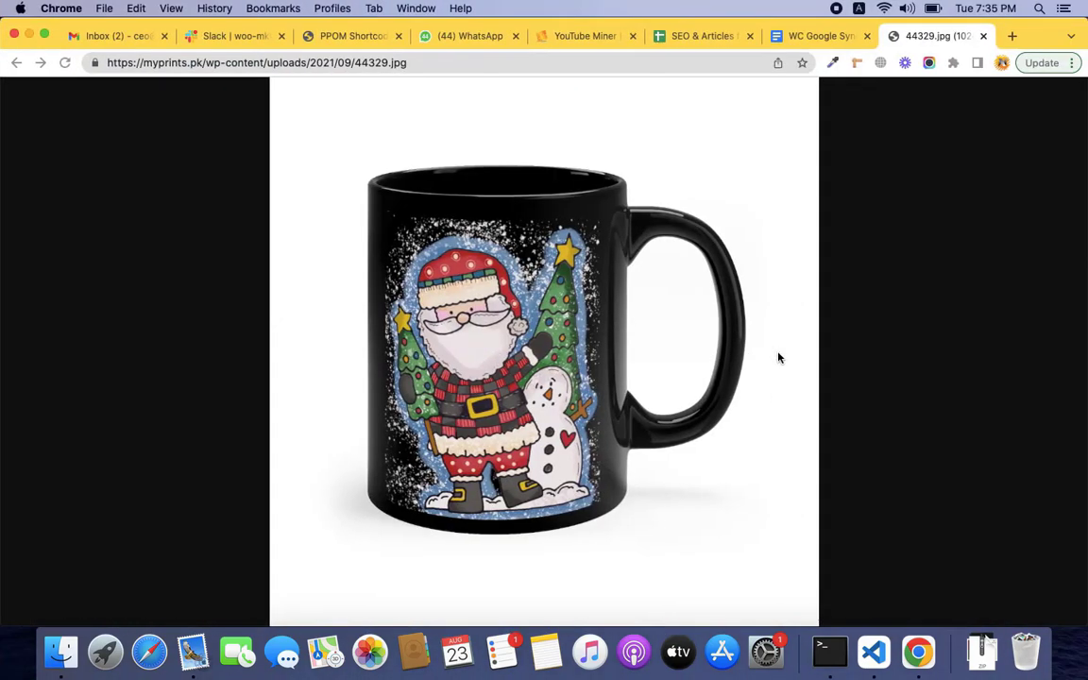
left_click(820, 36)
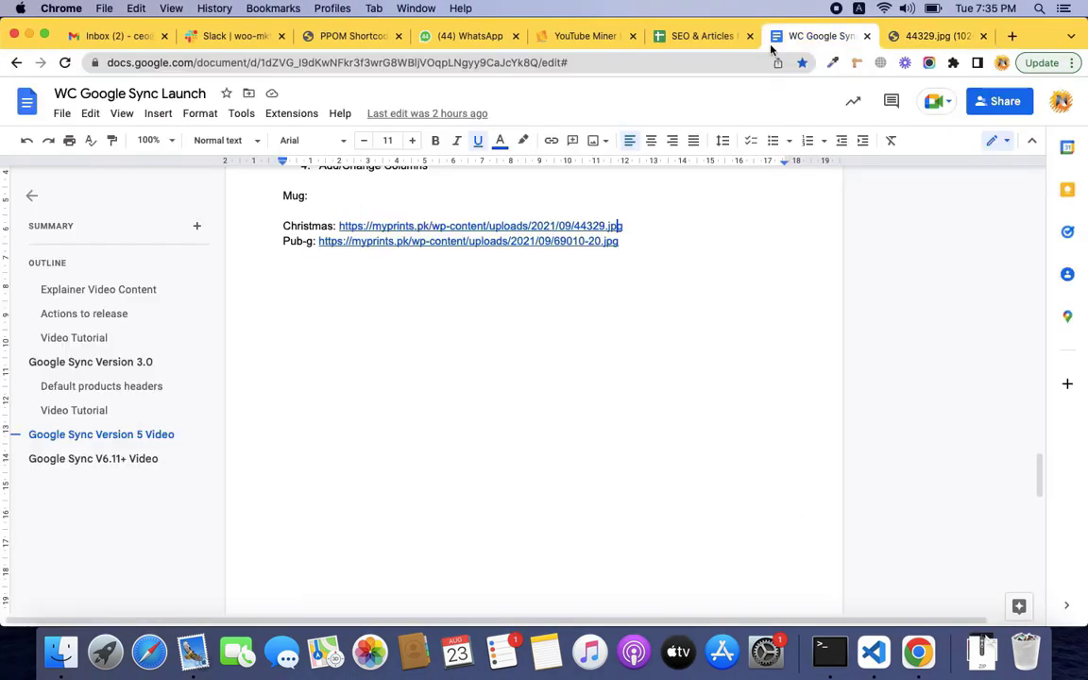
left_click(151, 457)
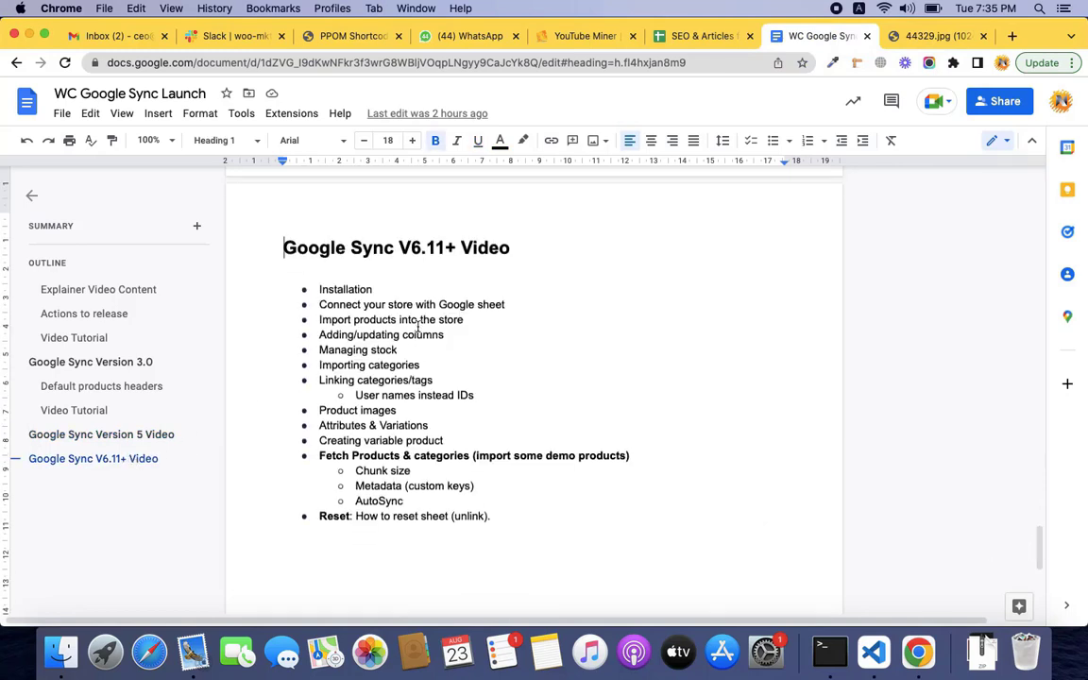
double_click(359, 289)
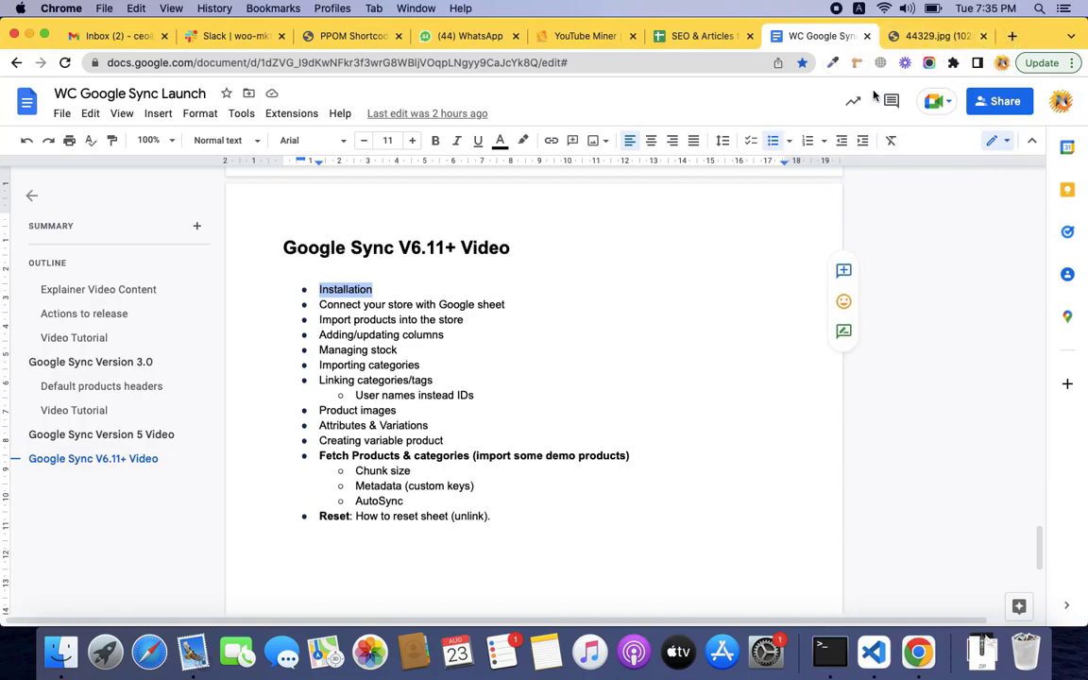
key("ctrl+Left")
left_click(897, 38)
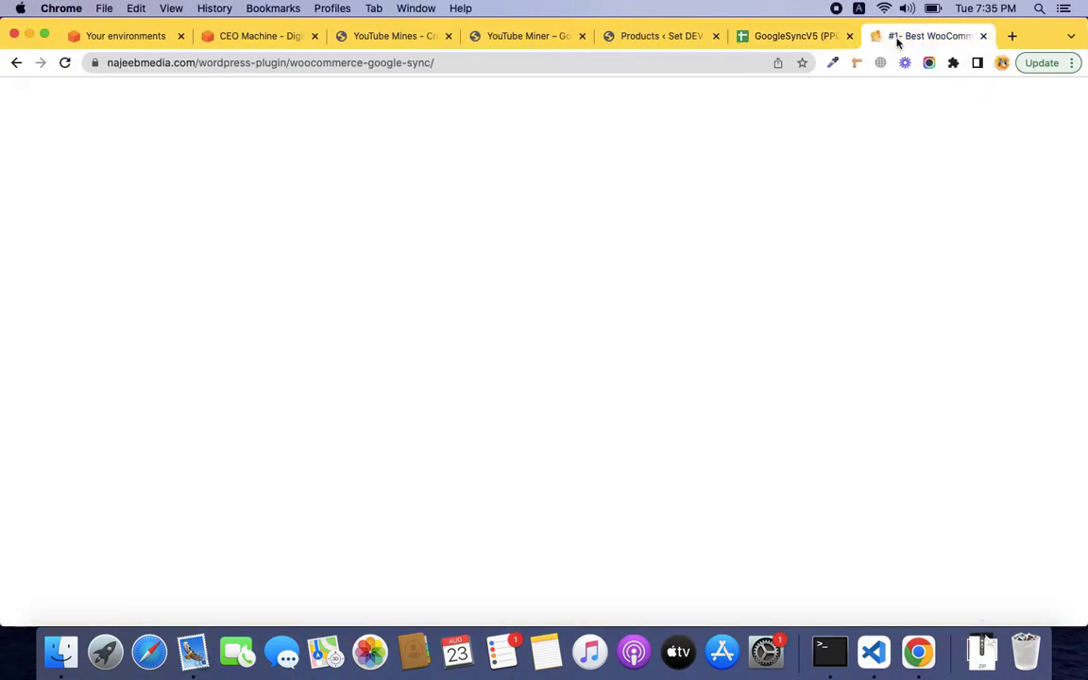
Follow the free-version link to the WordPress.org GoogleSync 6.11 page and launch its GoogleSync Demo site.
scroll(808, 350, "down", 2)
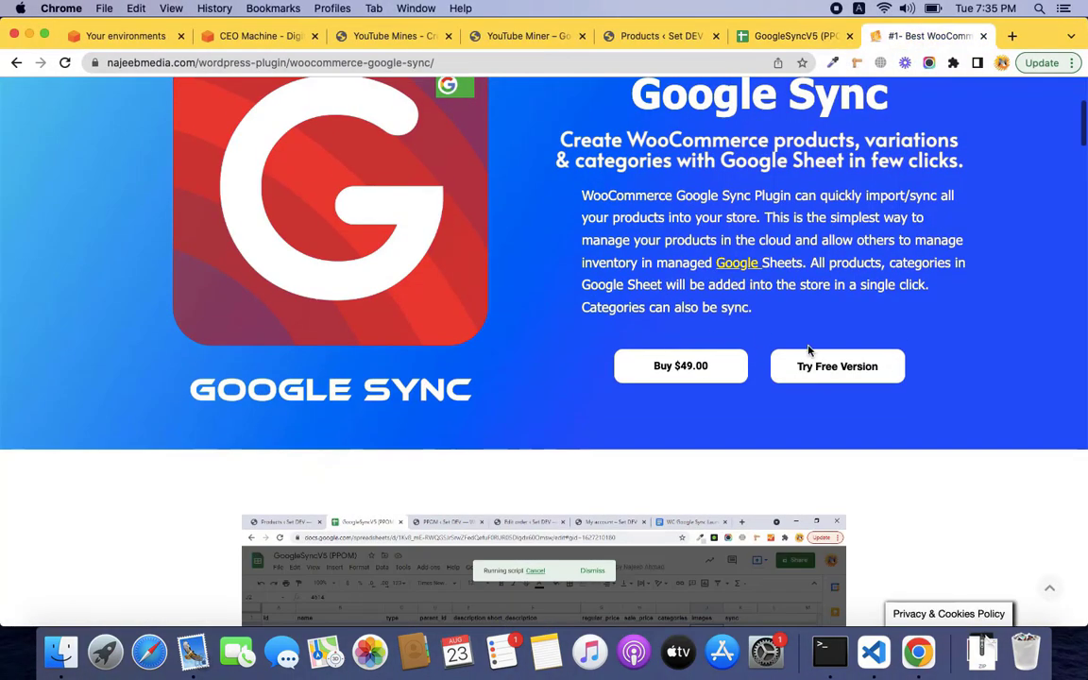
left_click(814, 368)
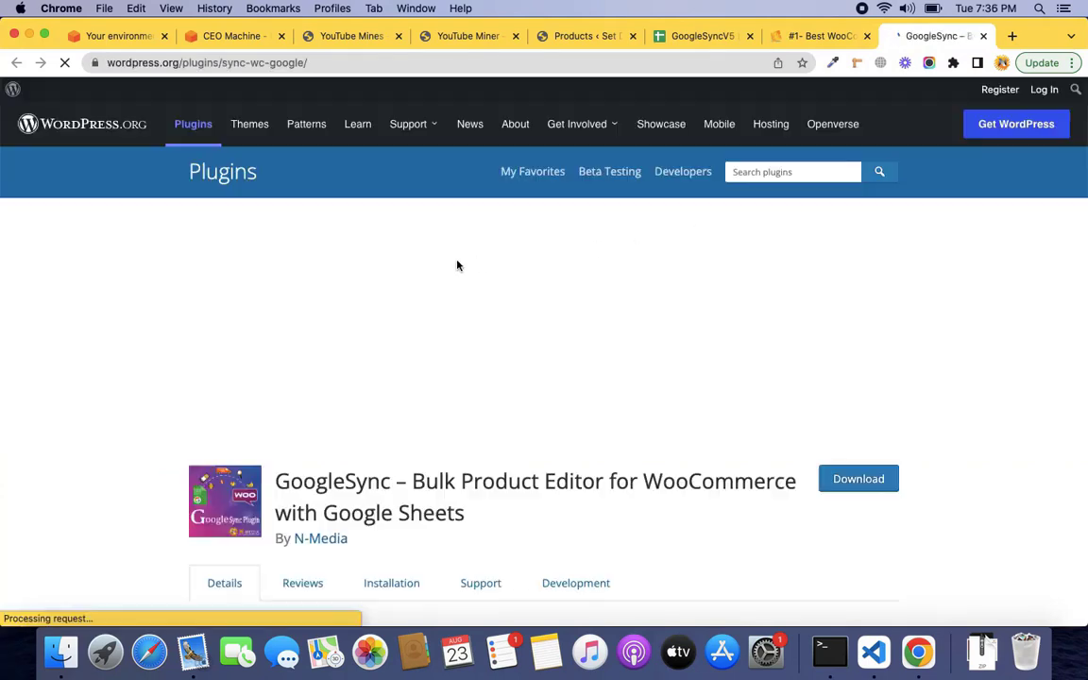
scroll(462, 326, "down", 10)
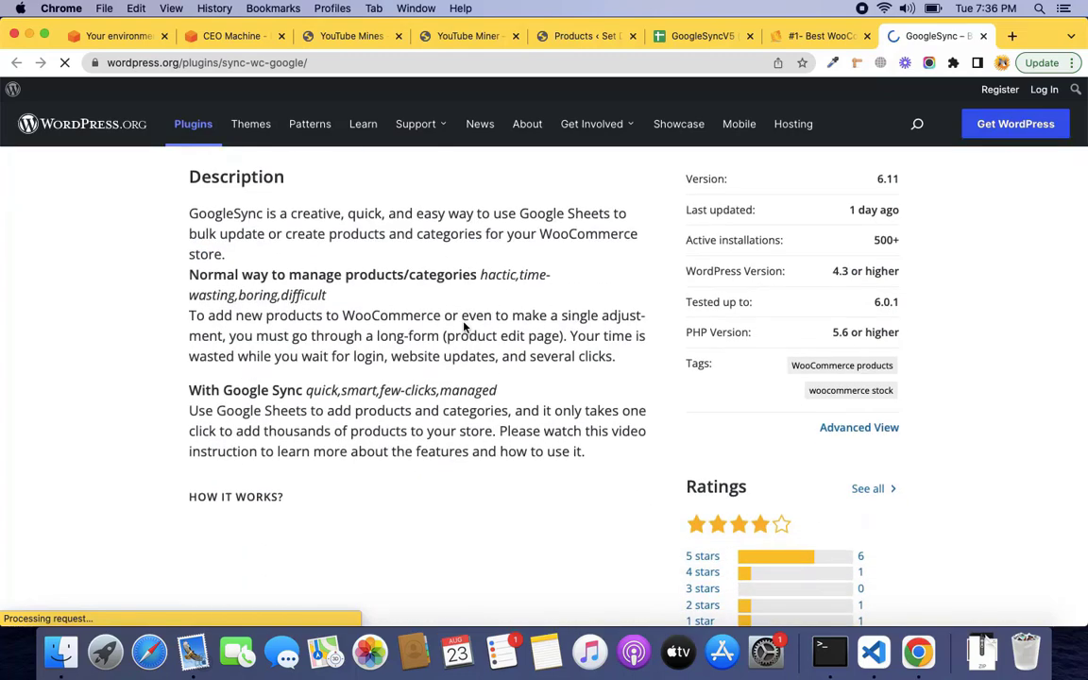
scroll(462, 326, "down", 3)
scroll(463, 325, "up", 3)
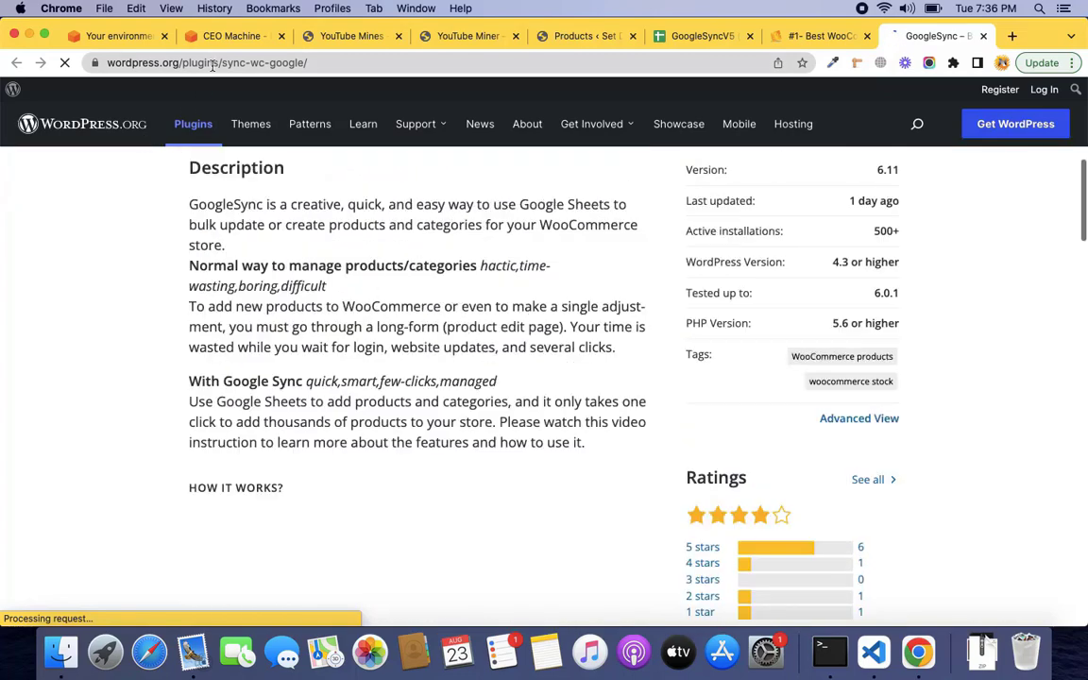
scroll(364, 127, "down", 5)
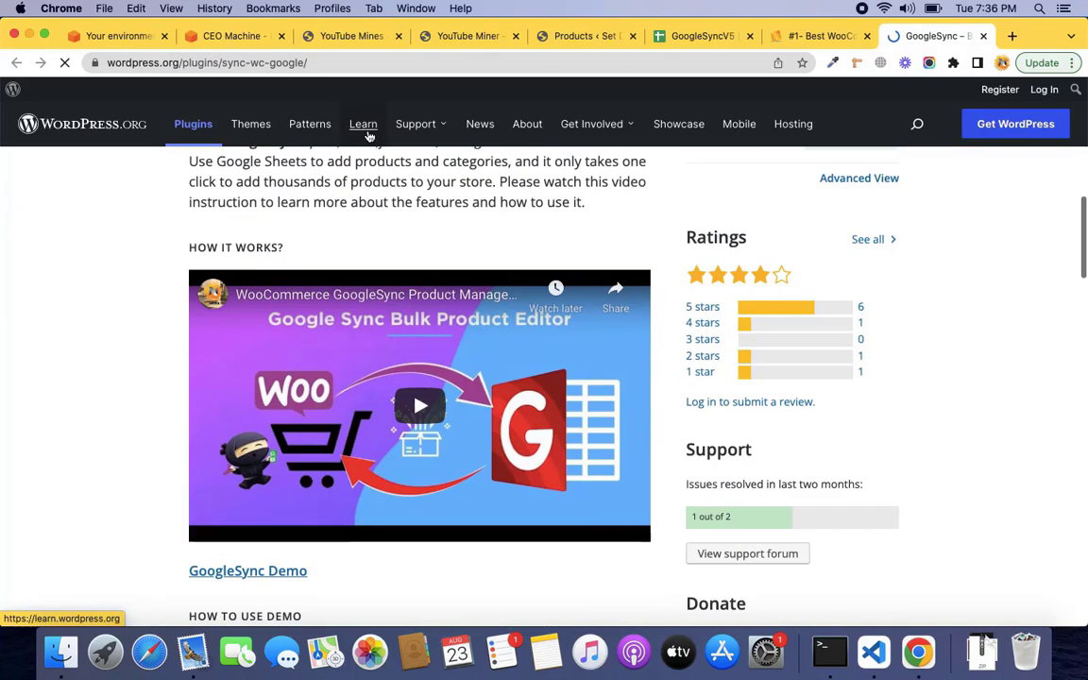
scroll(403, 345, "down", 4)
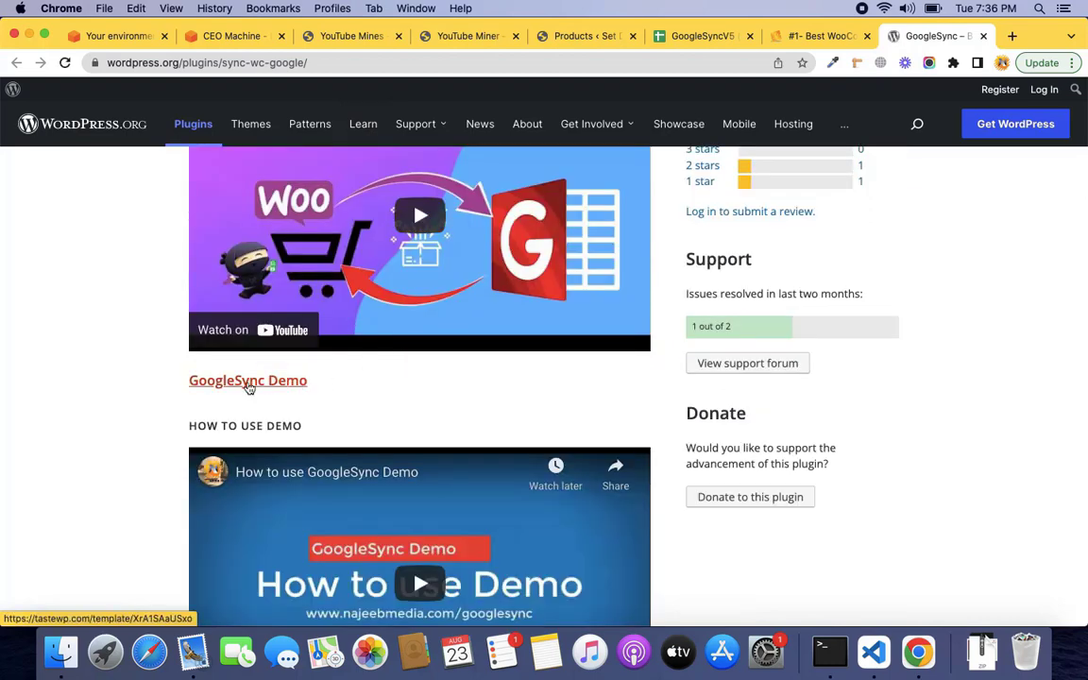
left_click(249, 385)
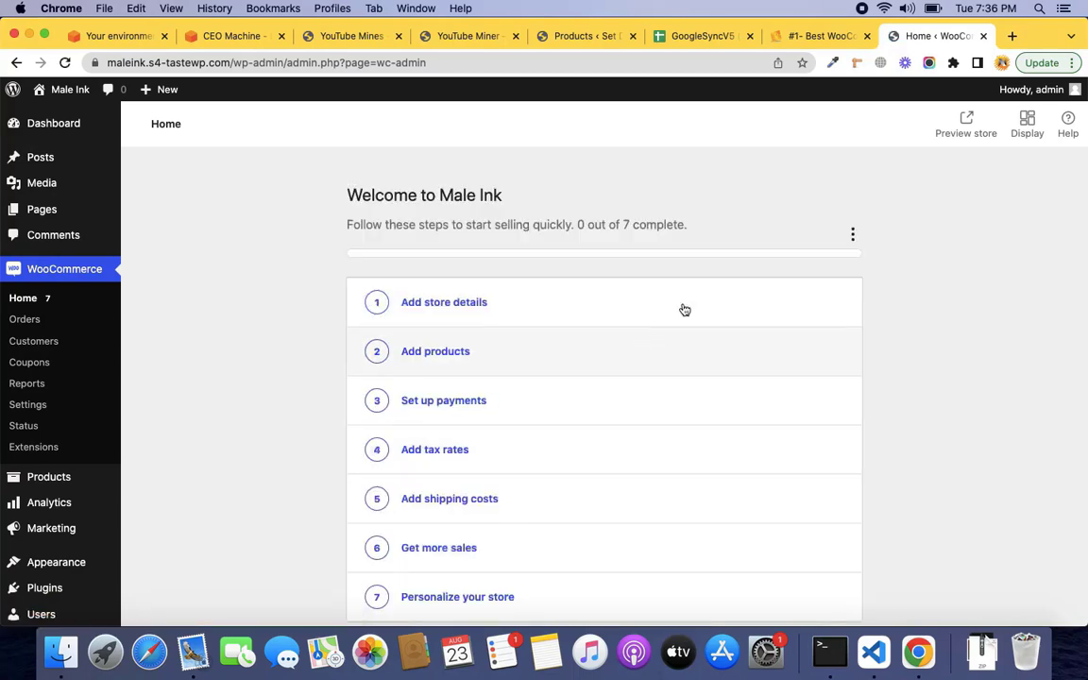
Open WooCommerce > Settings > Google Sync, showing empty Google Sheet ID, AuthCode and WebApp URL fields.
scroll(910, 341, "down", 3)
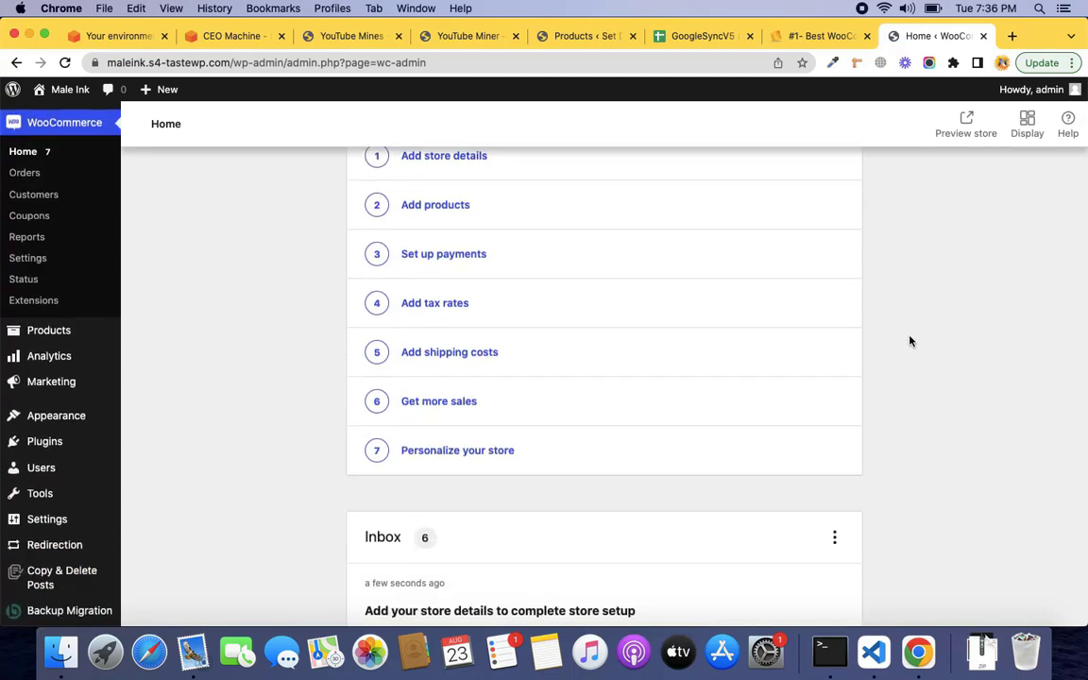
scroll(909, 341, "down", 3)
scroll(909, 341, "up", 3)
scroll(156, 274, "up", 2)
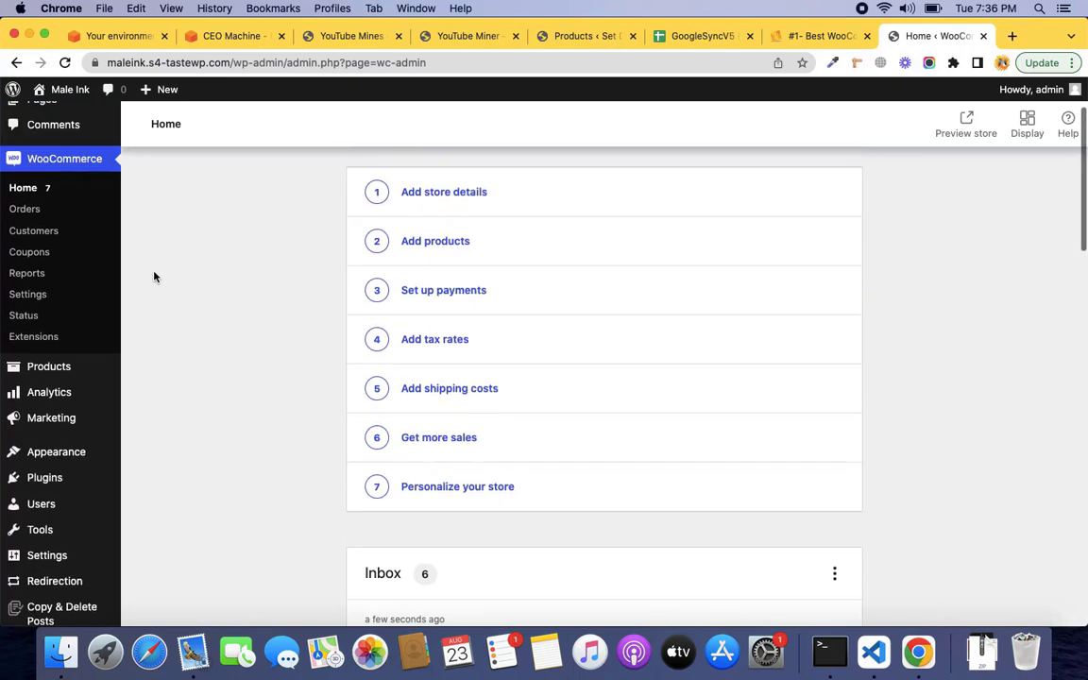
left_click(43, 349)
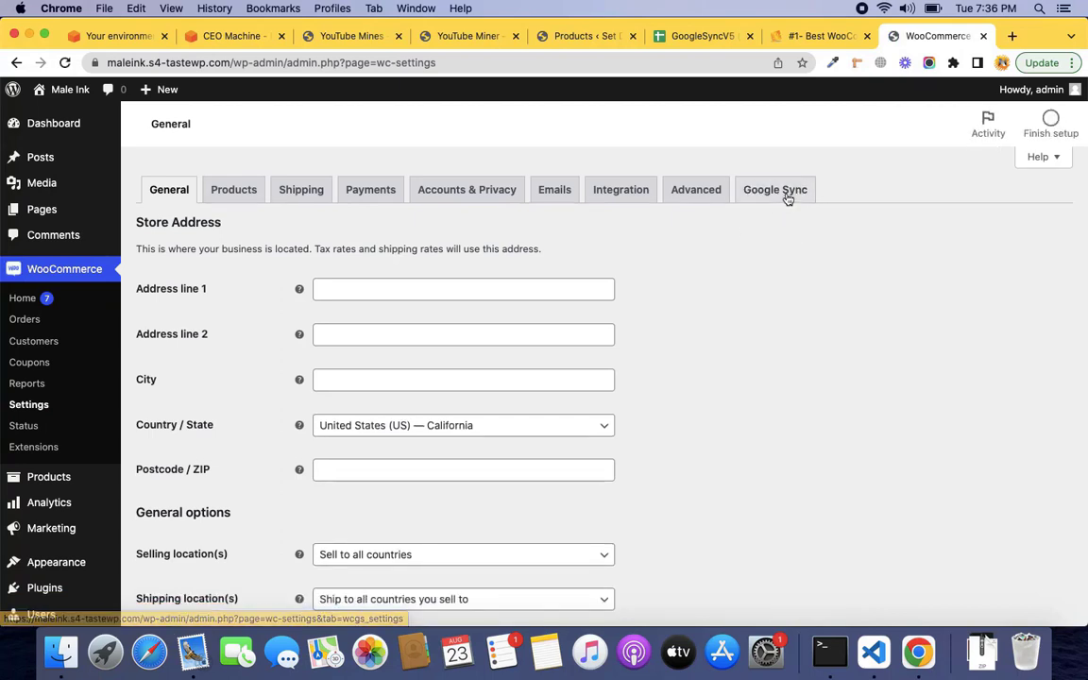
left_click(787, 197)
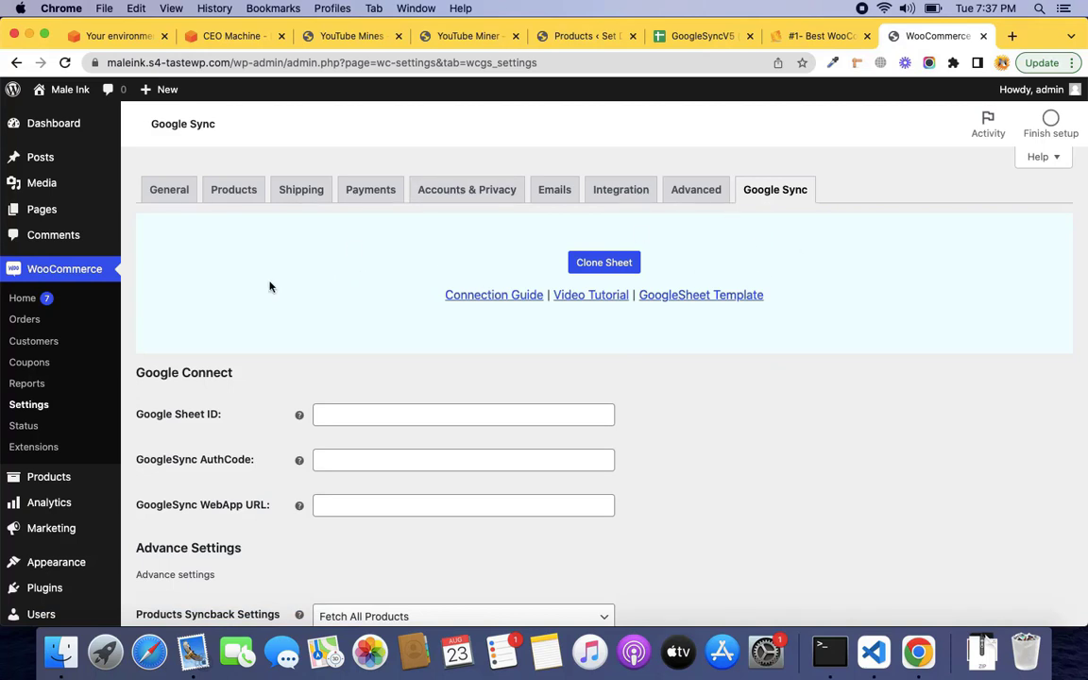
mouse_move(79, 583)
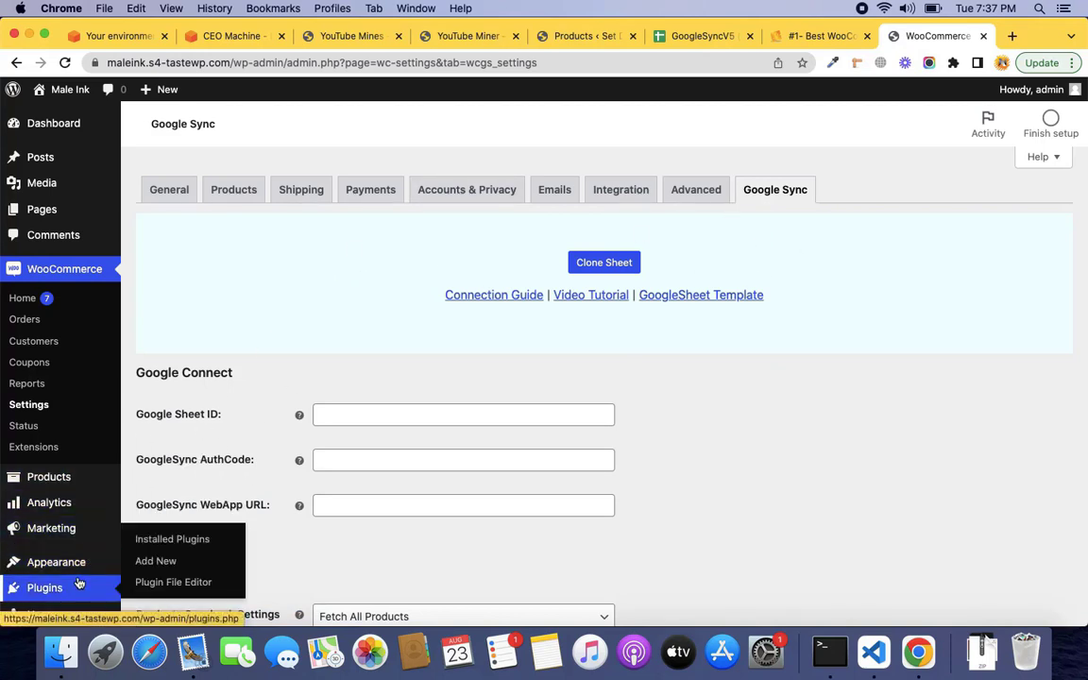
Open Plugins > Add New in a new tab, dismiss the TasteWP notice and search 'googlesync'.
left_click(168, 567, "super")
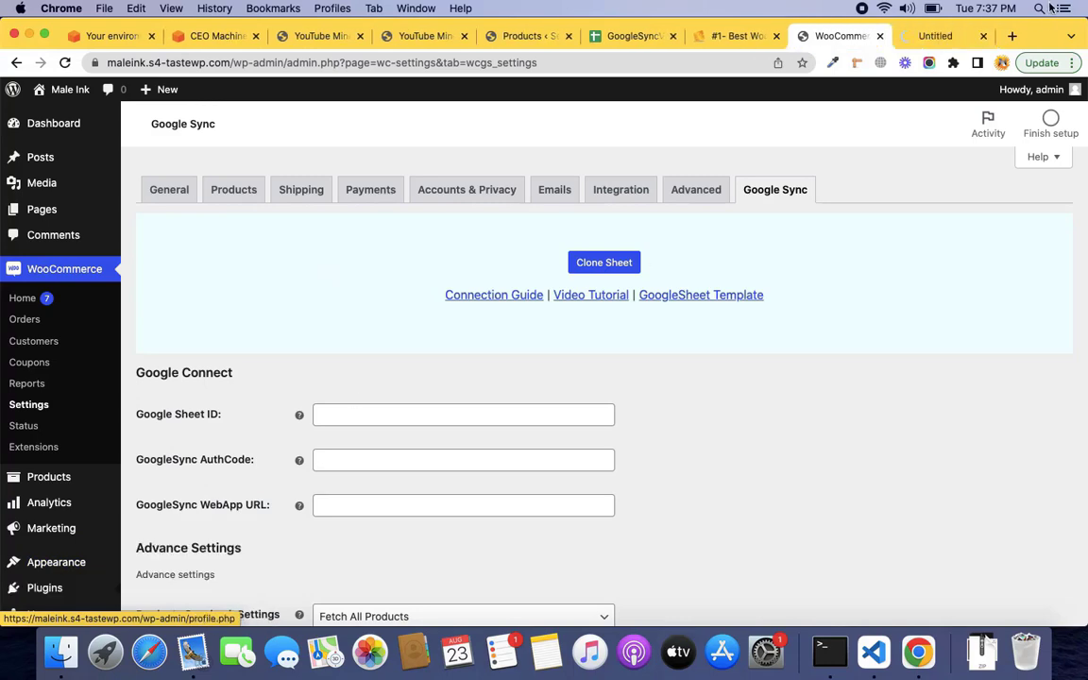
left_click(940, 37)
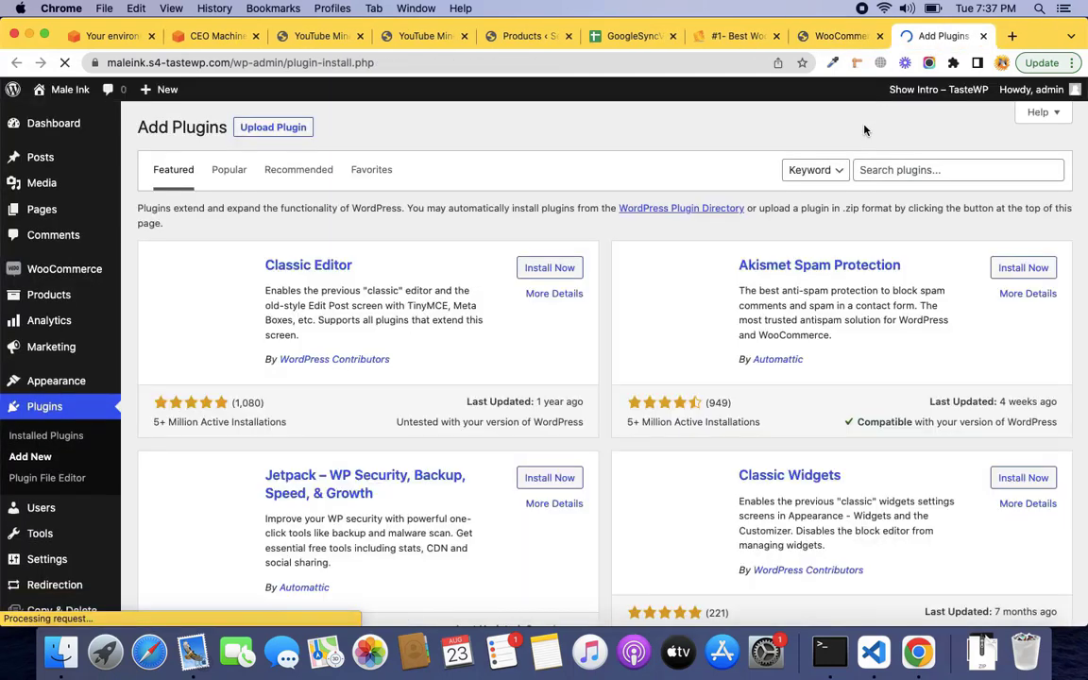
left_click(879, 170)
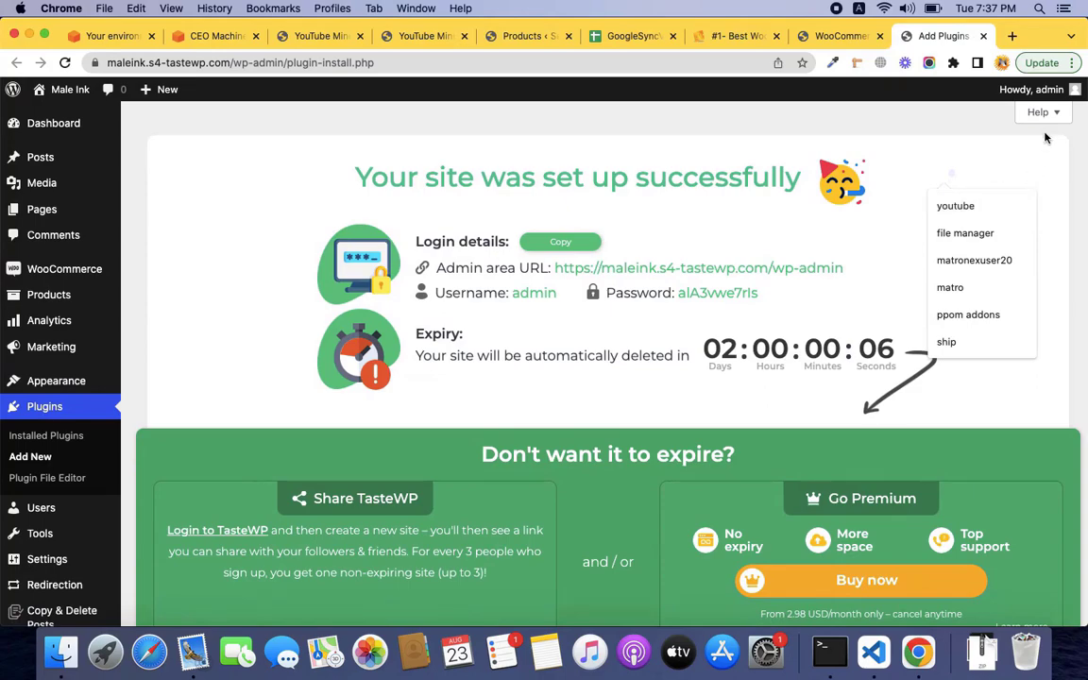
scroll(858, 437, "down", 5)
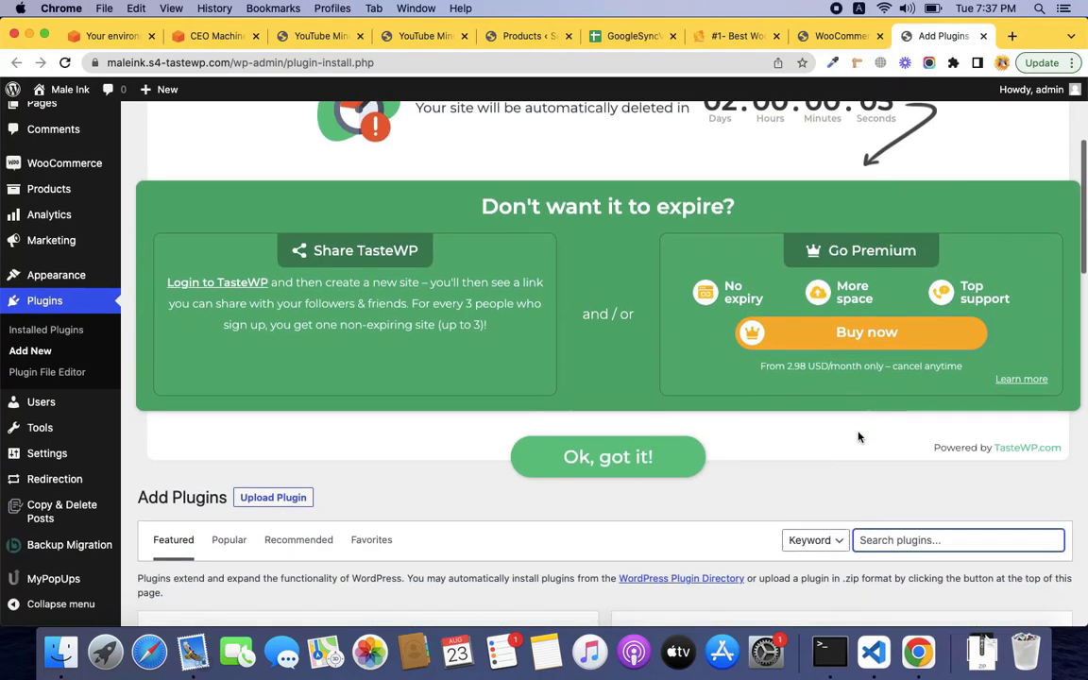
left_click(628, 459)
scroll(631, 463, "up", 2)
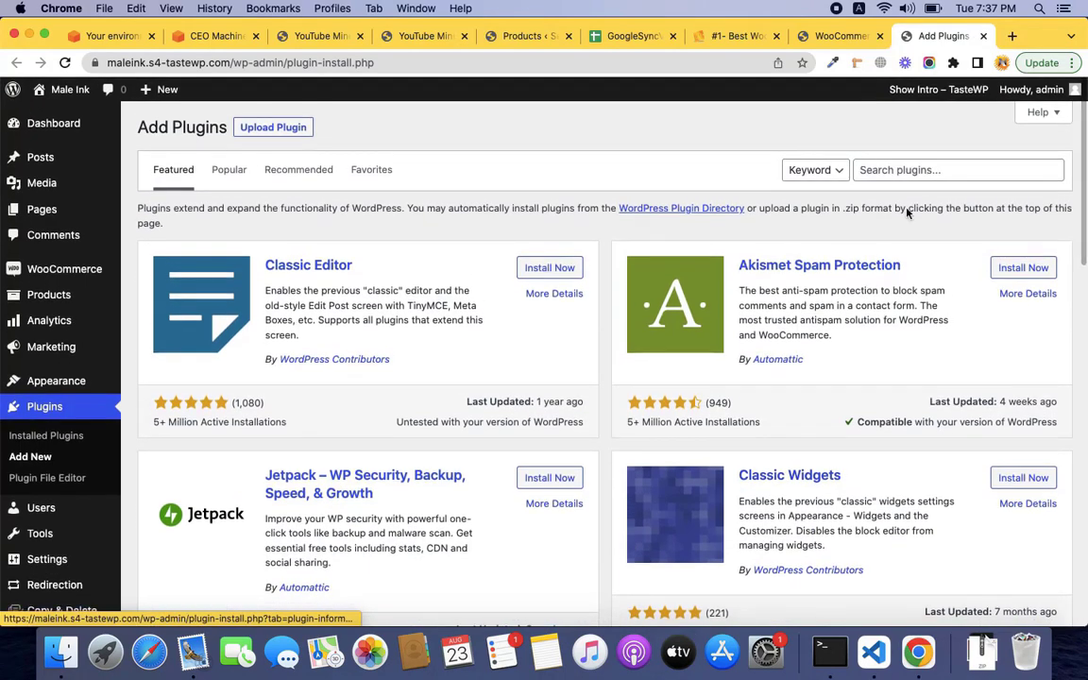
left_click(929, 168)
type("goo")
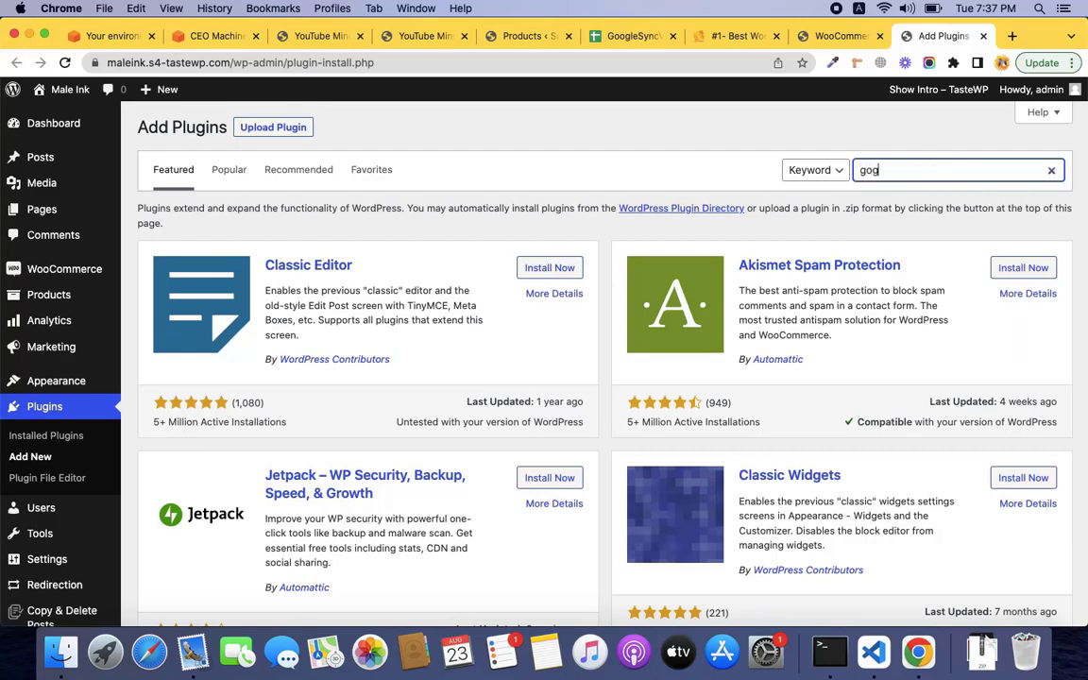
type("gles")
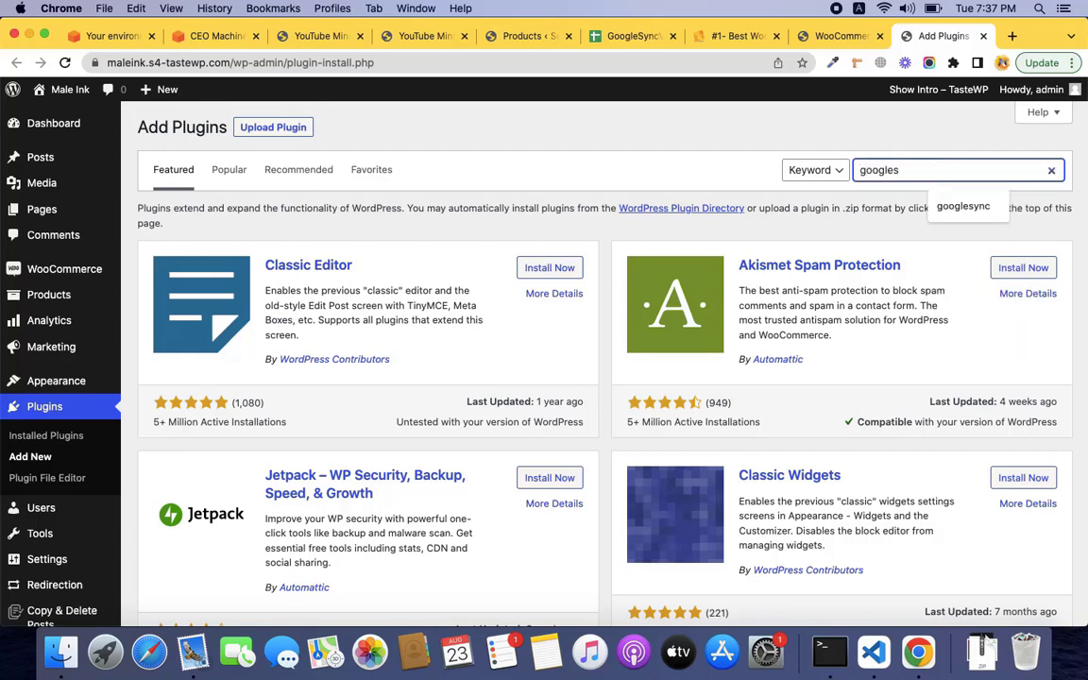
type("ync")
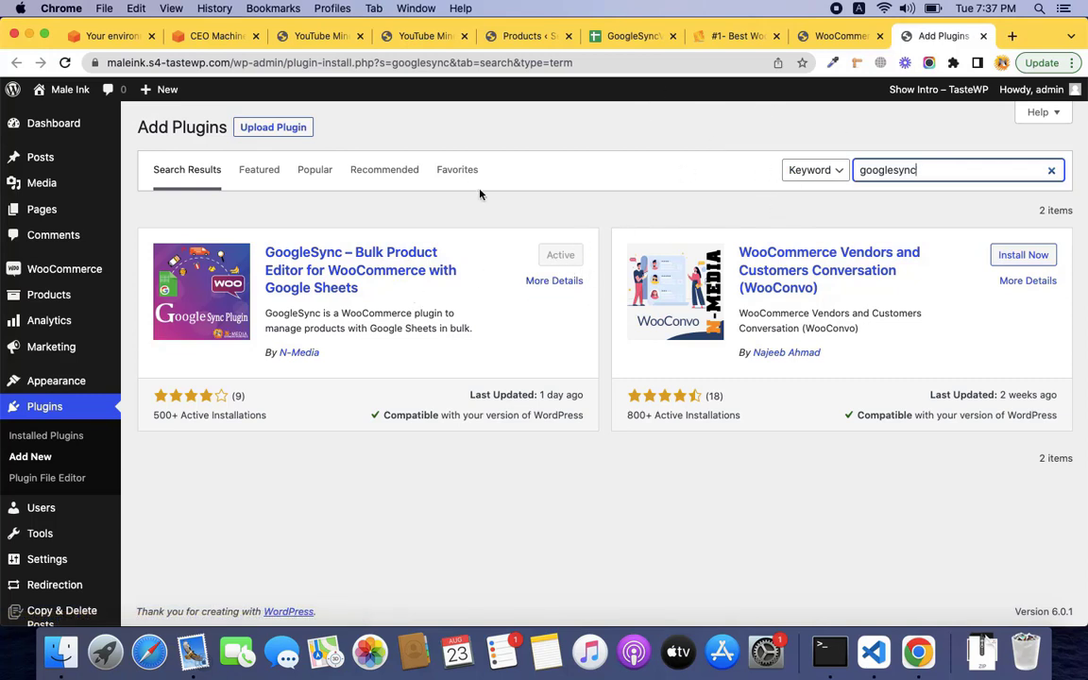
Glance at the Google Sync product page, then return to the WooCommerce Google Sync settings.
left_click(742, 36)
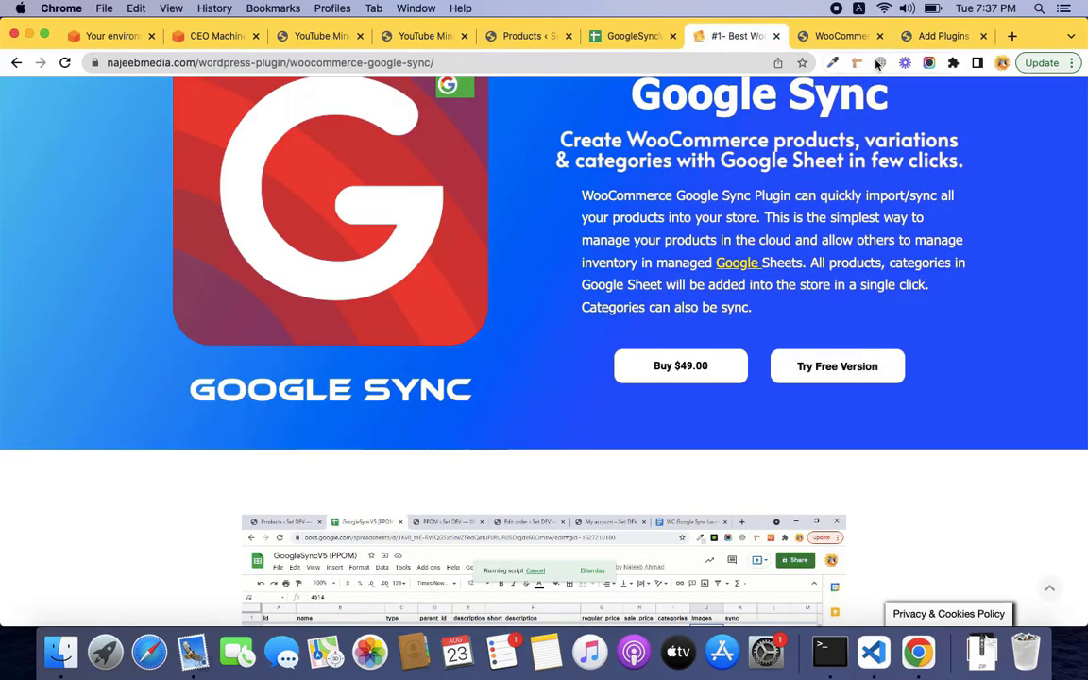
left_click(931, 36)
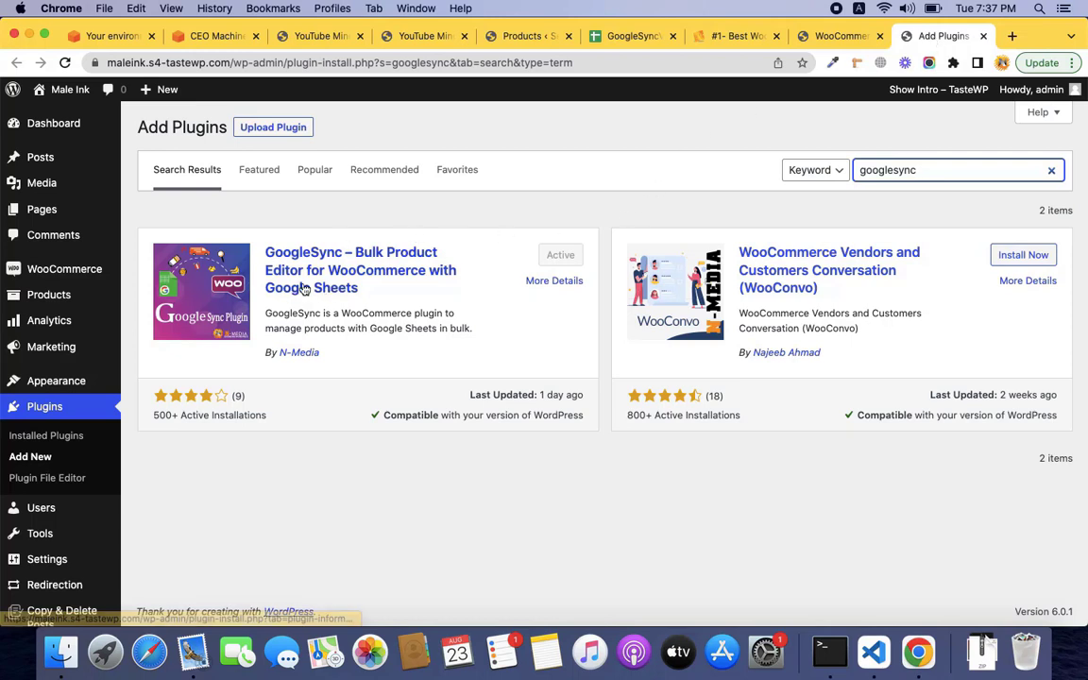
left_click(828, 37)
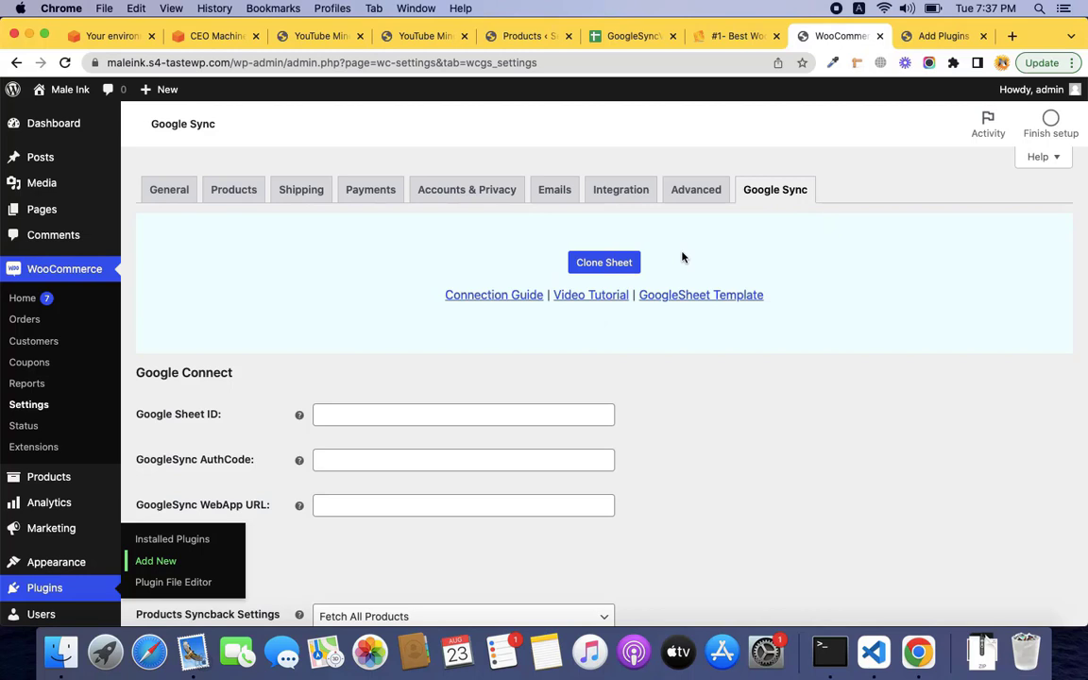
Open the GoogleSync V5 Demo template from the Clone Sheet / GoogleSheet Template link.
scroll(612, 343, "down", 2)
scroll(612, 343, "up", 2)
scroll(780, 336, "down", 1)
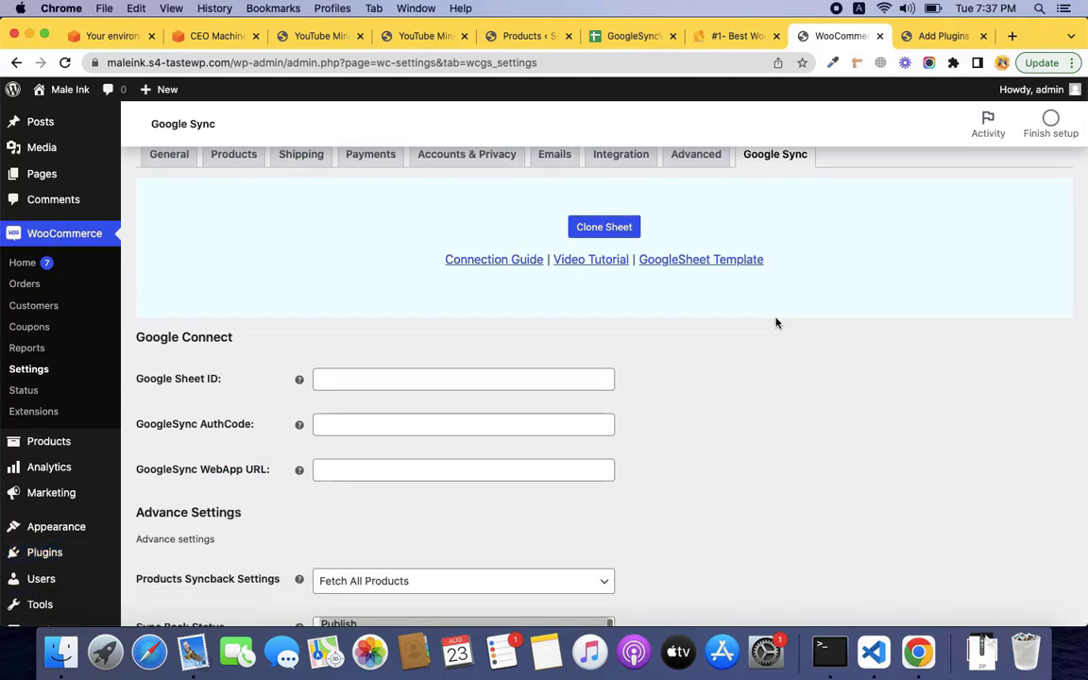
scroll(776, 321, "up", 1)
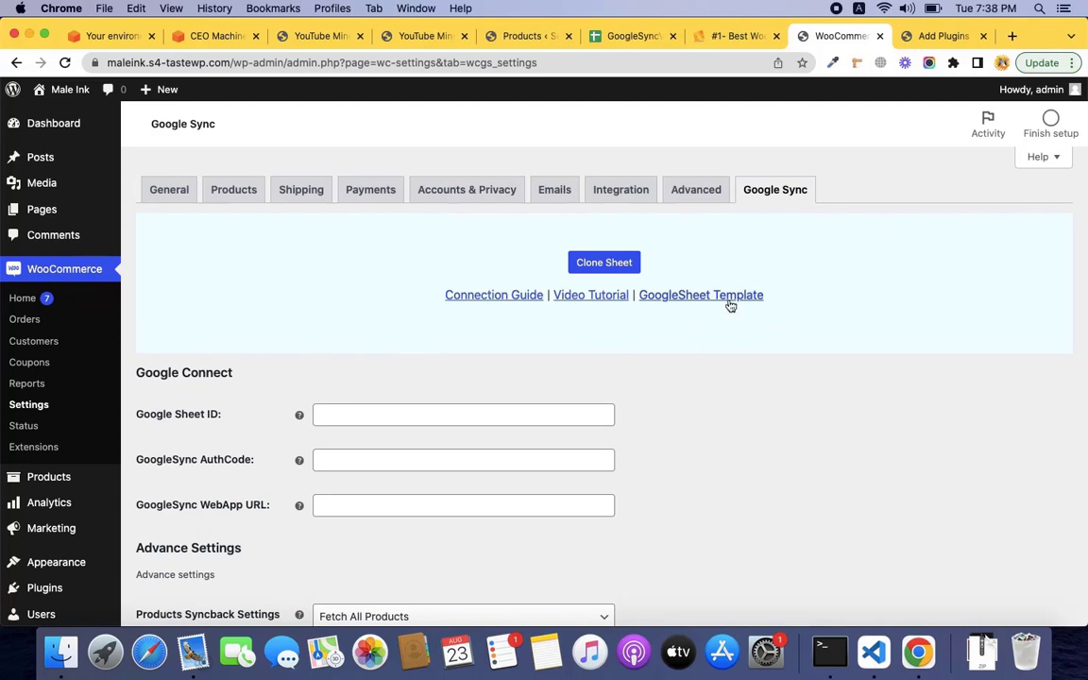
left_click(630, 273)
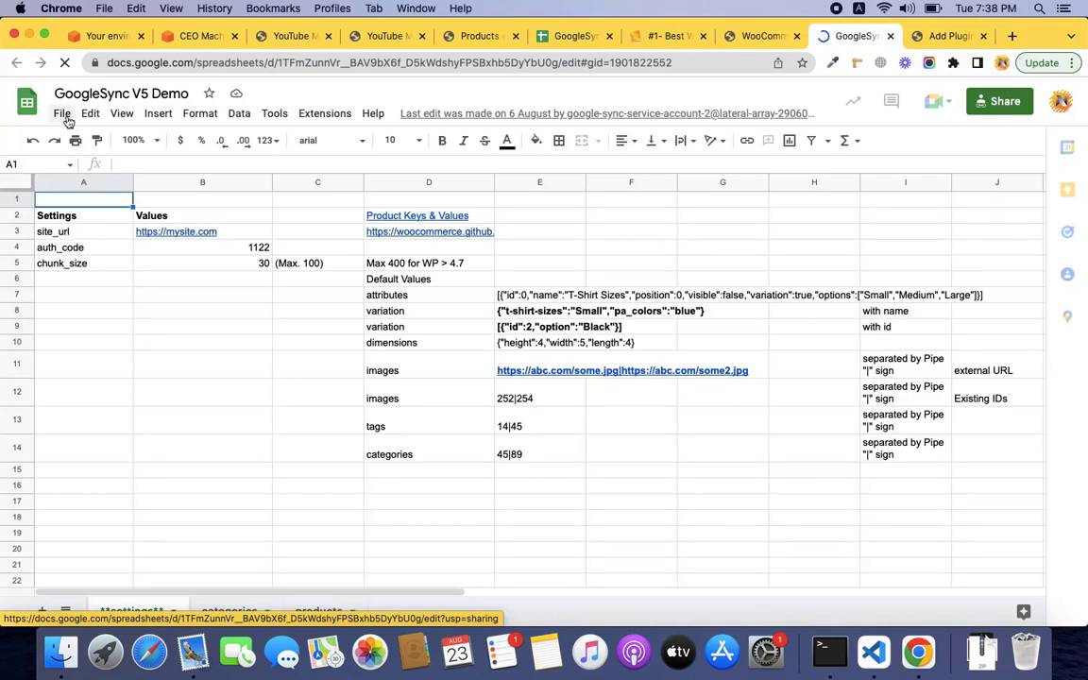
Start a copy of GoogleSync V5 Demo named MyStore-GoogleSync-Demo.
left_click(64, 116)
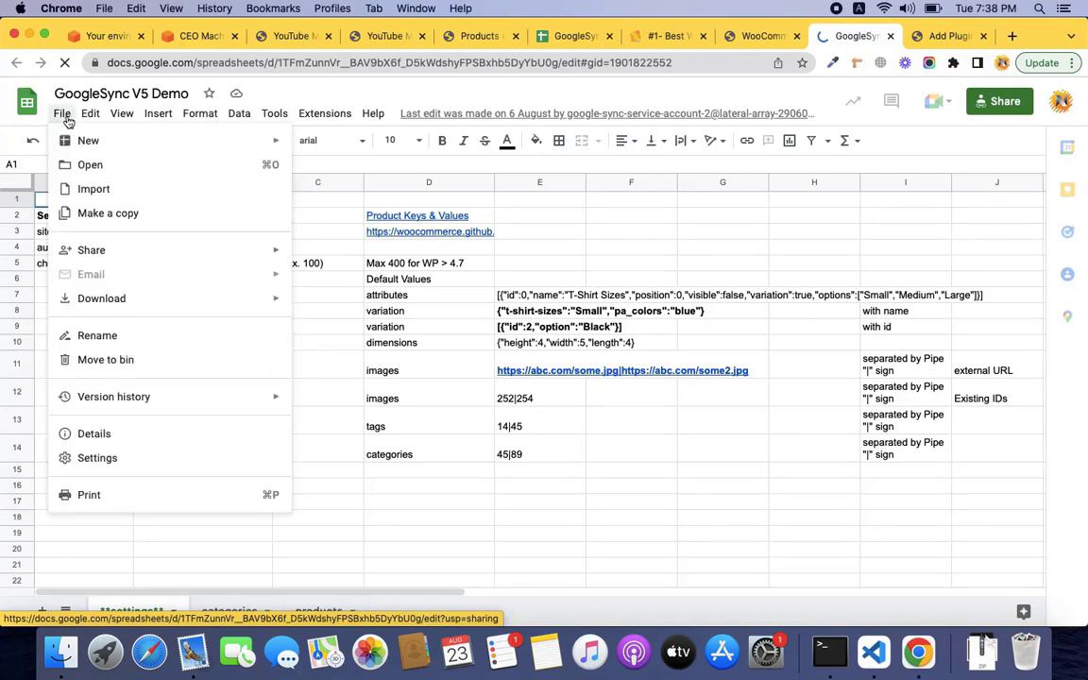
left_click(107, 214)
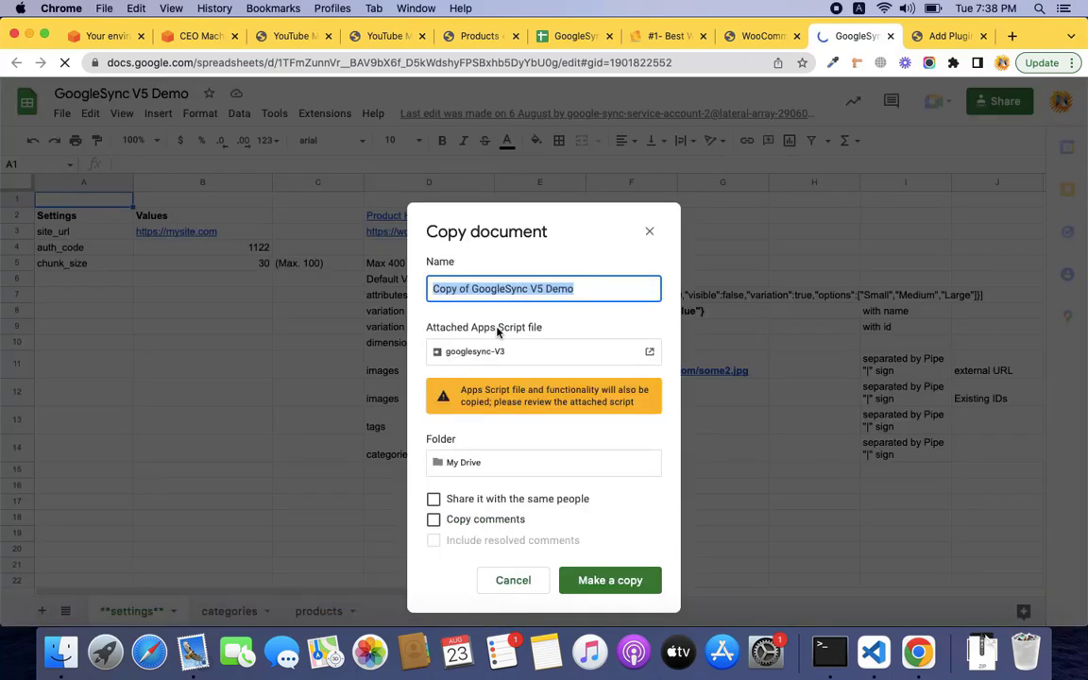
type("MyS")
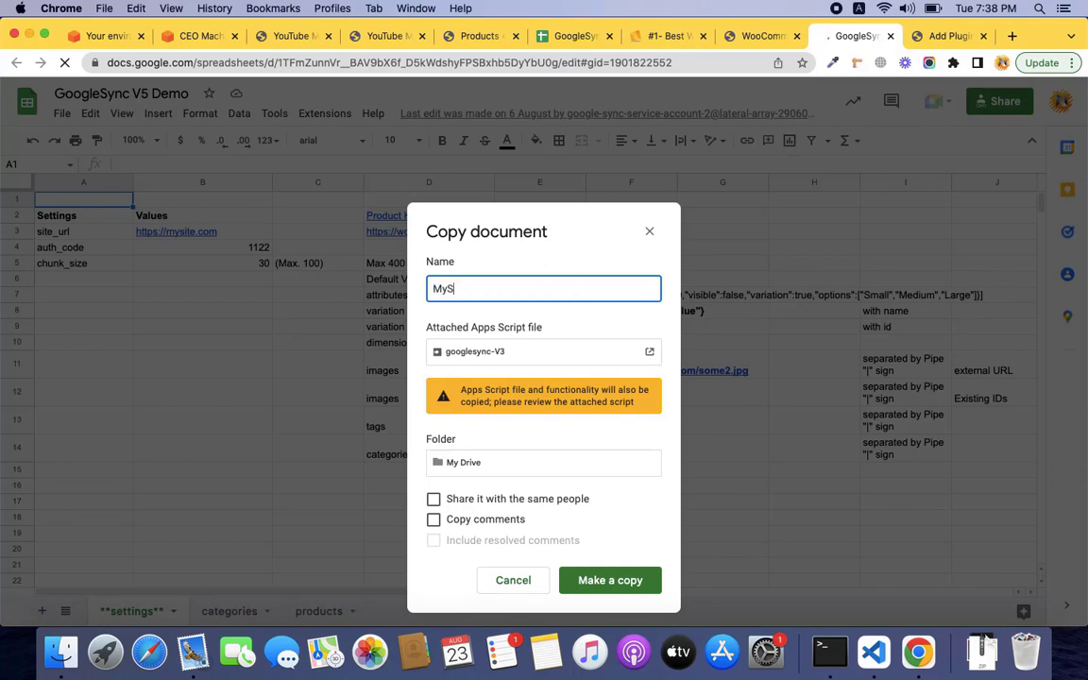
type("tore-GoogleSy")
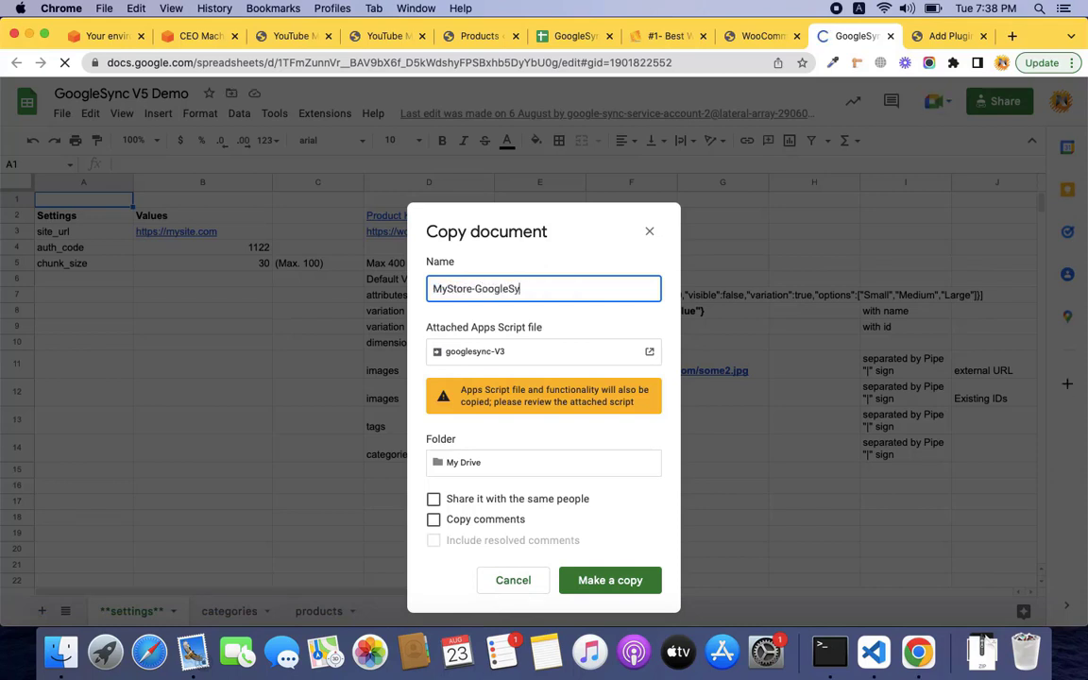
type("nc-Demo")
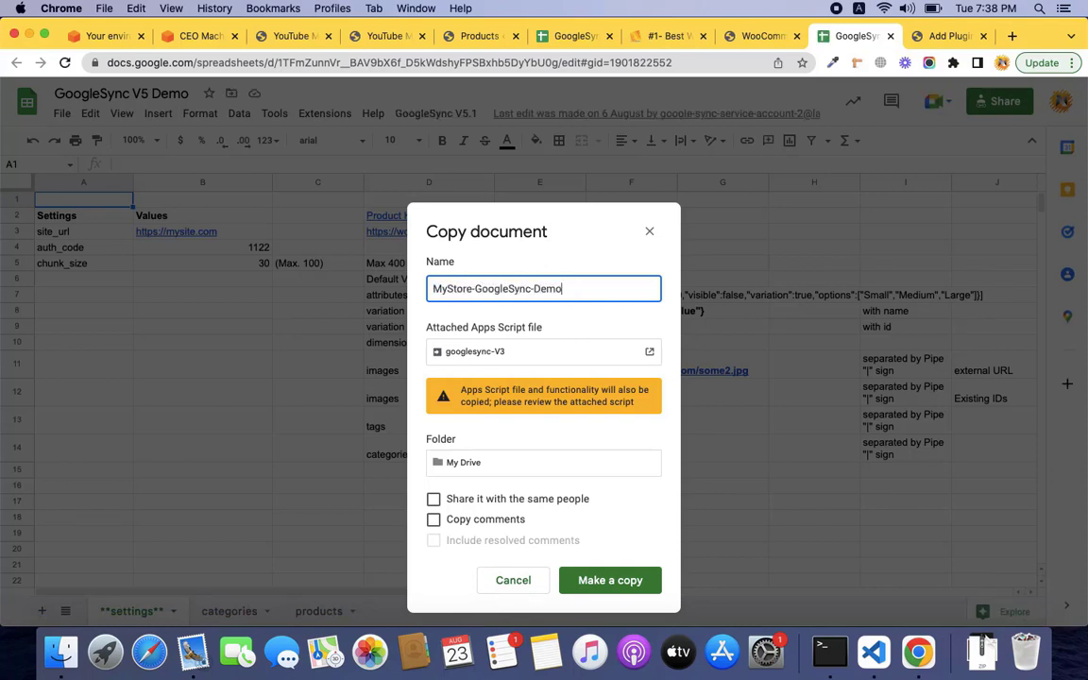
Create the MyStore-GoogleSync-Demo copy, close the old sheet tab, and bring up the copy.
left_click(596, 579)
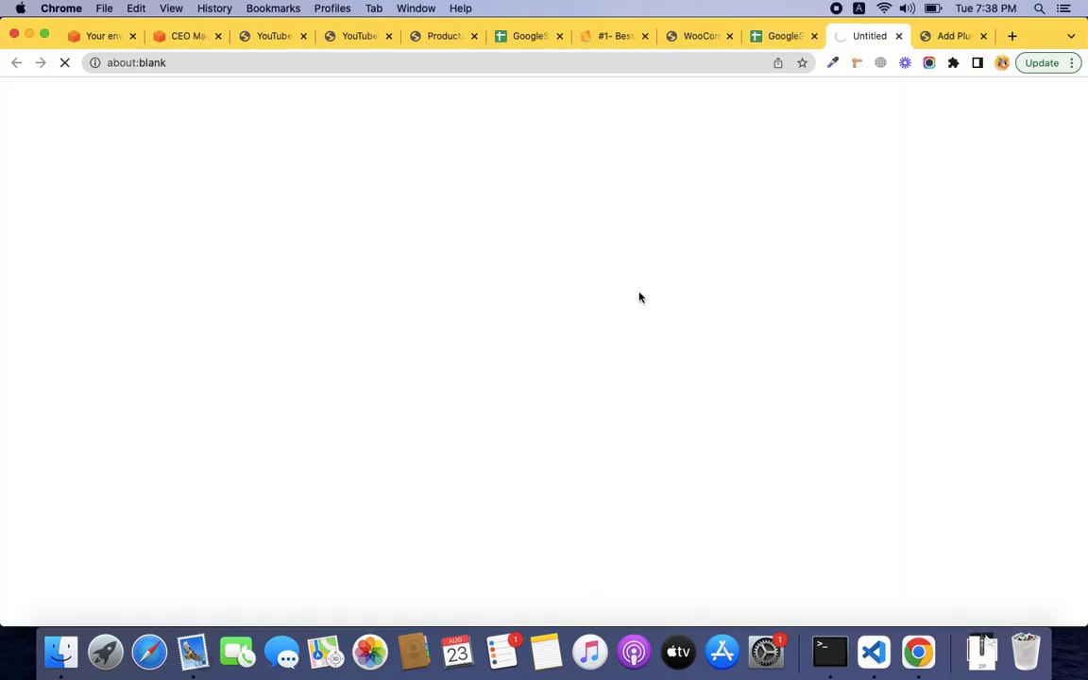
left_click(814, 38)
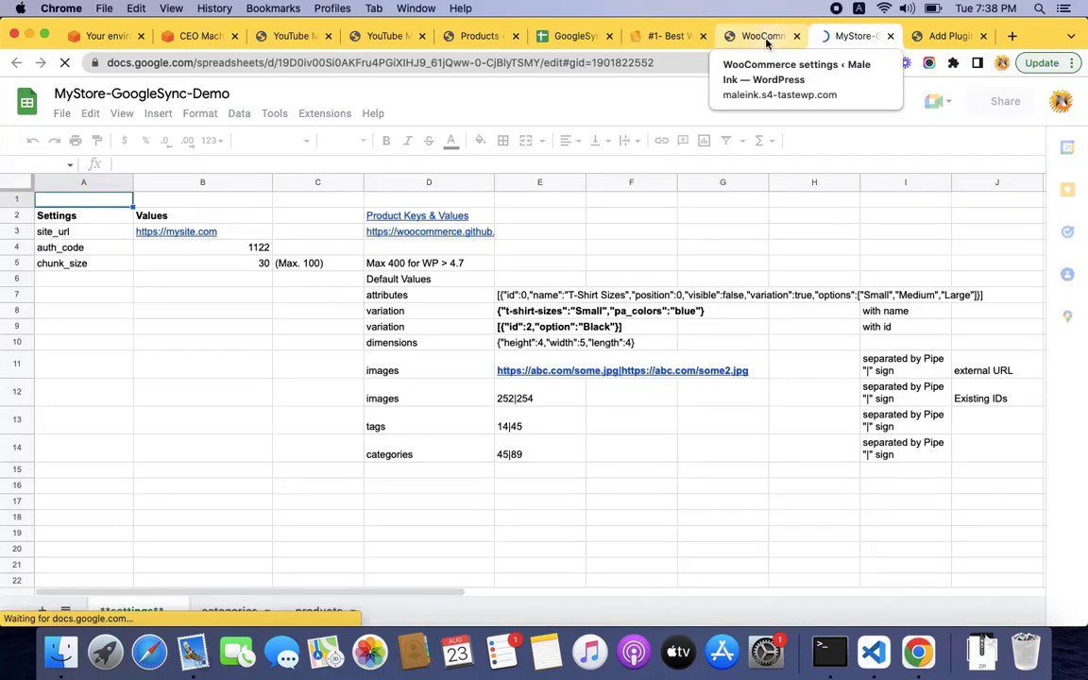
left_click(767, 36)
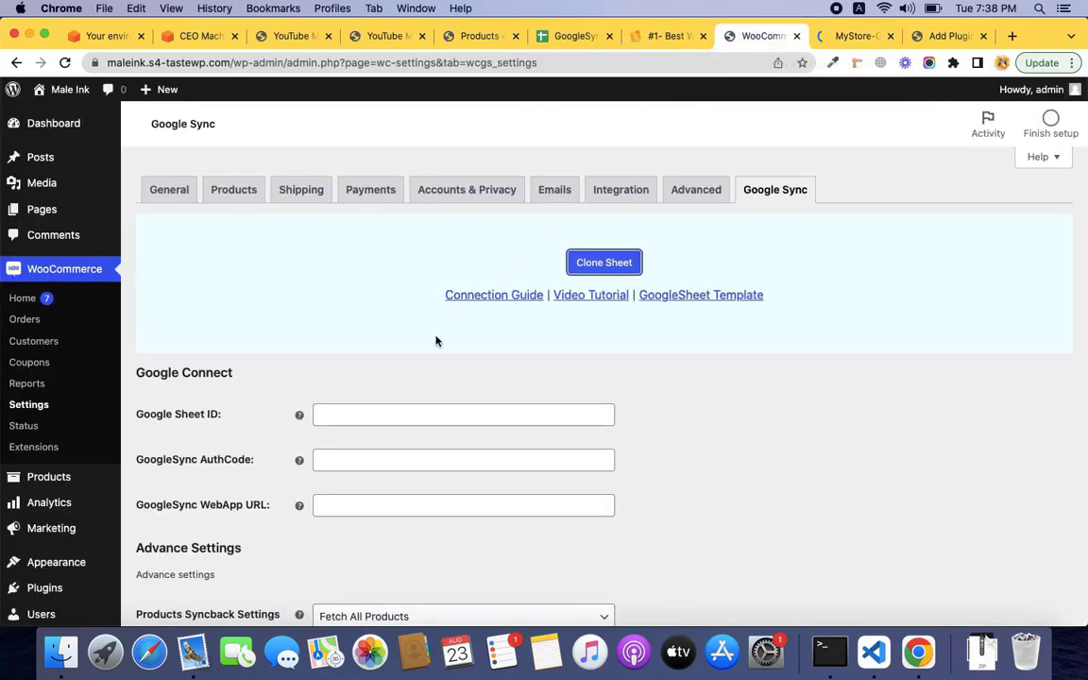
scroll(437, 340, "down", 1)
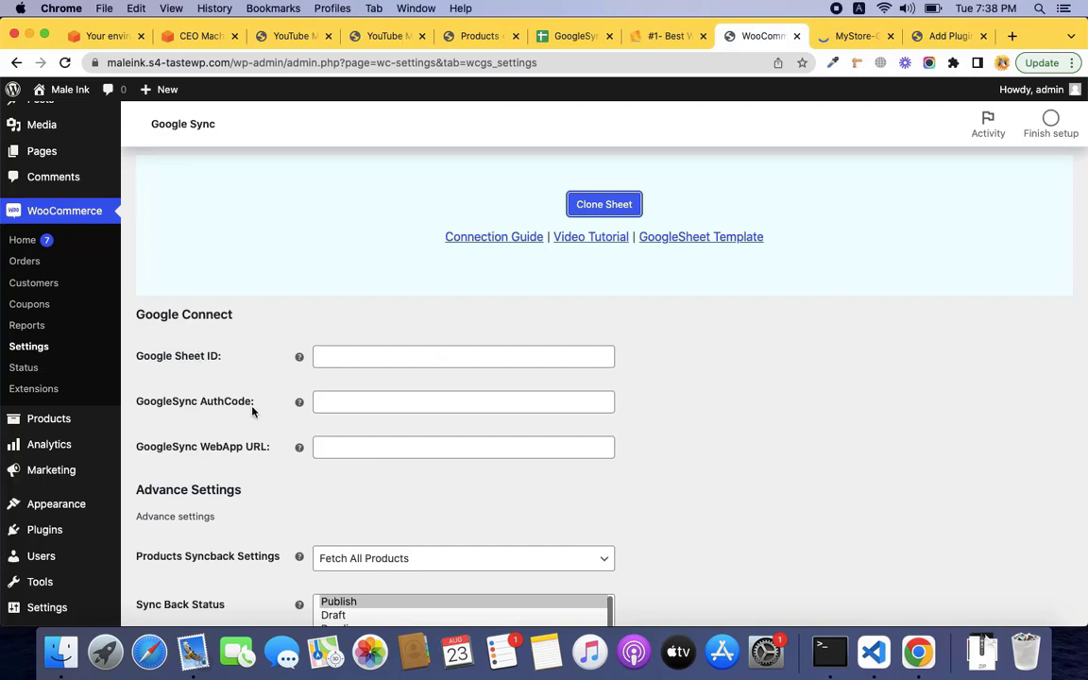
left_click(879, 38)
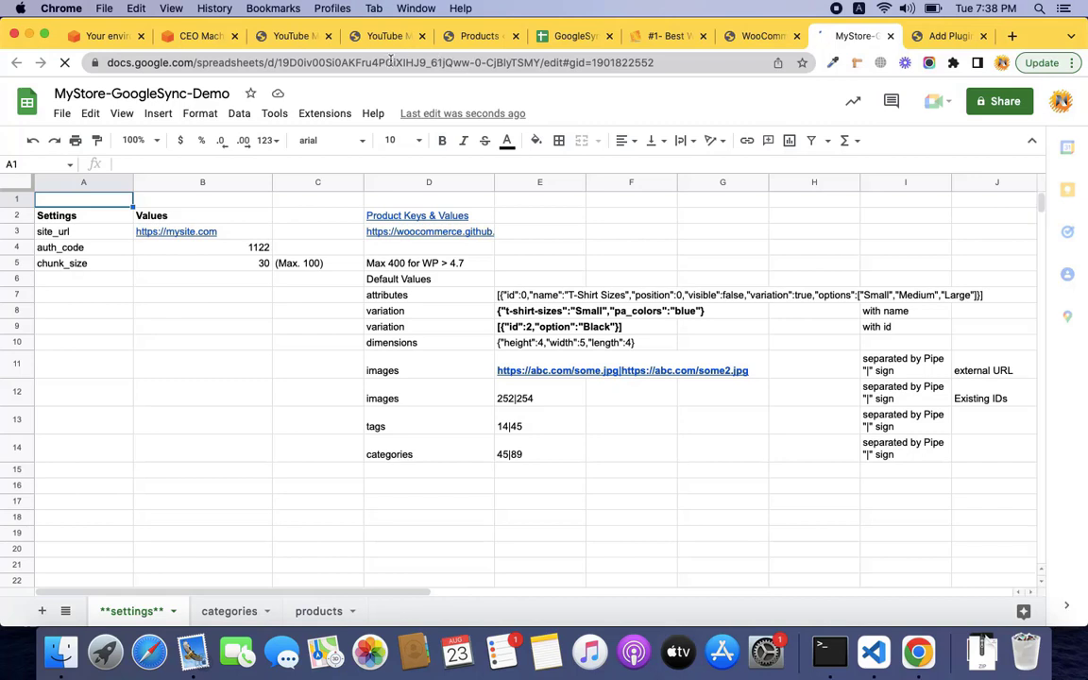
Select the copied spreadsheet's ID in the address bar.
left_click(314, 62)
double_click(314, 62)
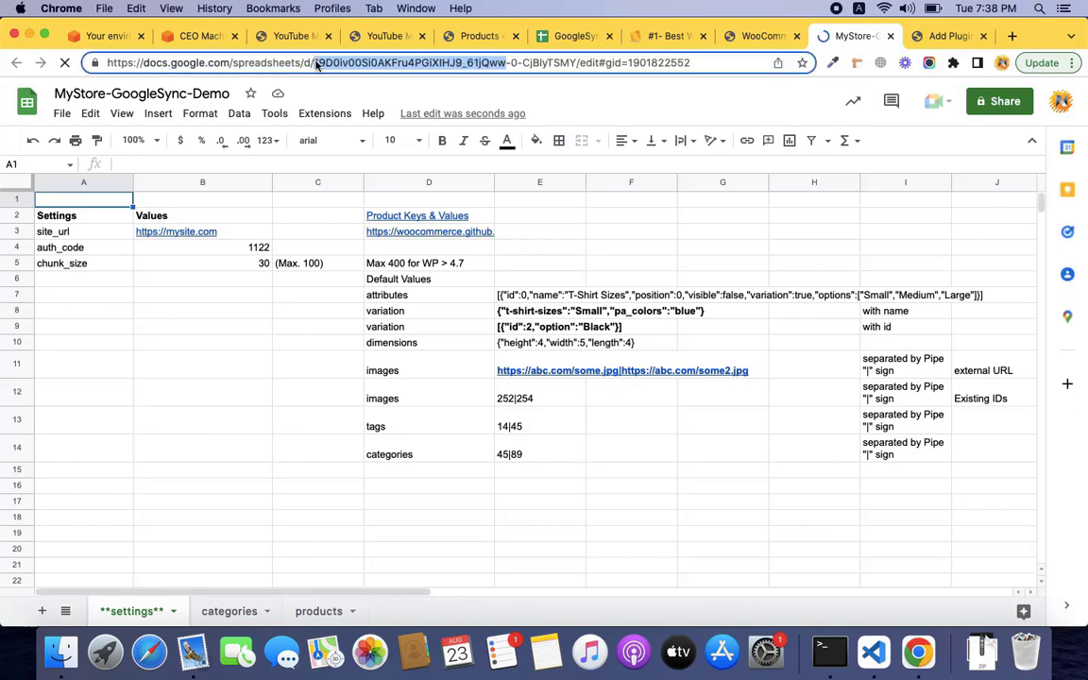
left_click(315, 63)
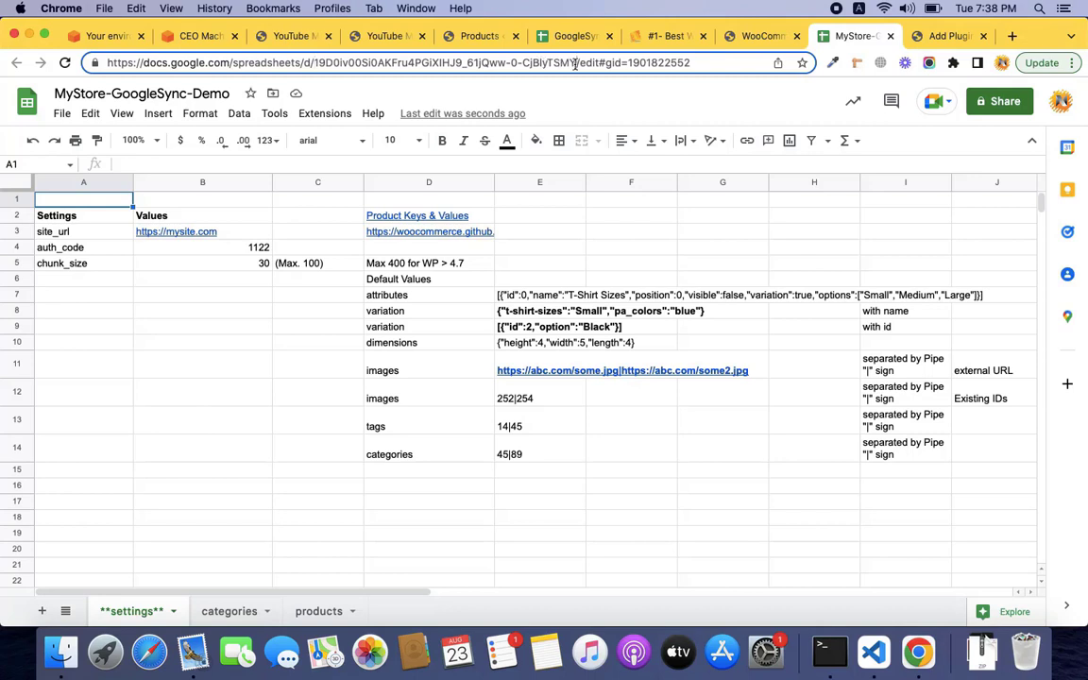
left_click_drag(574, 64, 441, 64)
key("shift+Left")
key("shift+Left")
key("shift+Left")
key("shift+Left")
key("shift+Left")
key("shift+Left")
key("shift+Left")
key("shift+Left")
key("shift+Left")
key("shift+Left")
key("shift+Left")
key("shift+Left")
key("shift+Left")
key("shift+Left")
key("shift+Left")
key("shift+Left")
key("shift+Left")
key("shift+Left")
key("shift+Left")
key("shift+Left")
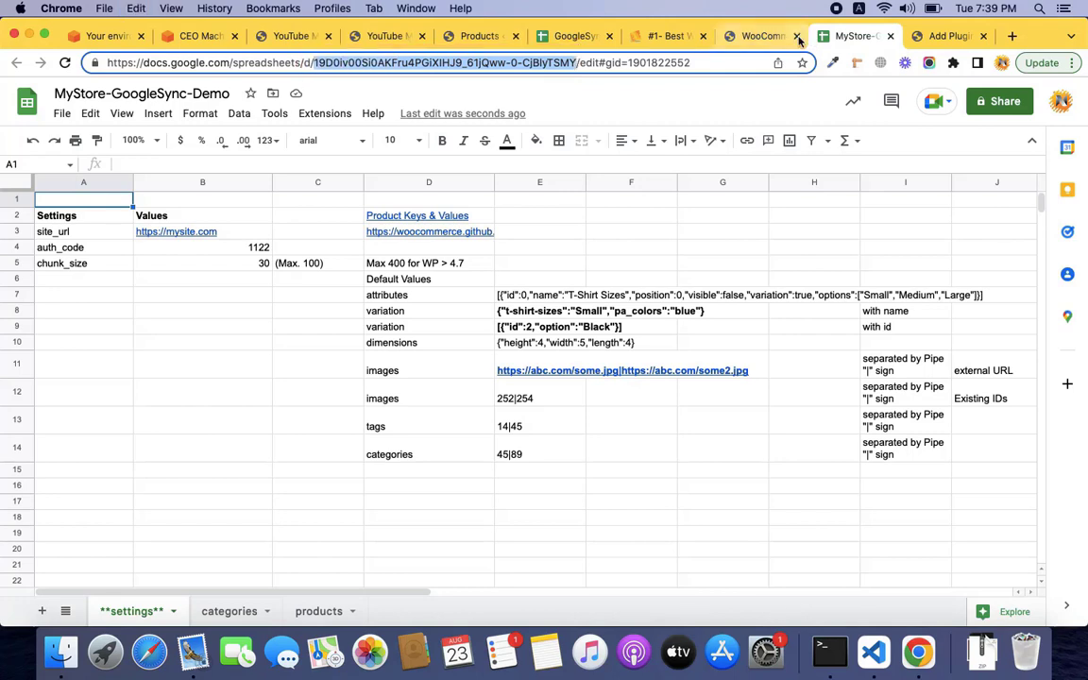
Paste the sheet ID into the Google Sheet ID field of the Google Sync settings.
left_click(765, 36)
left_click(410, 355)
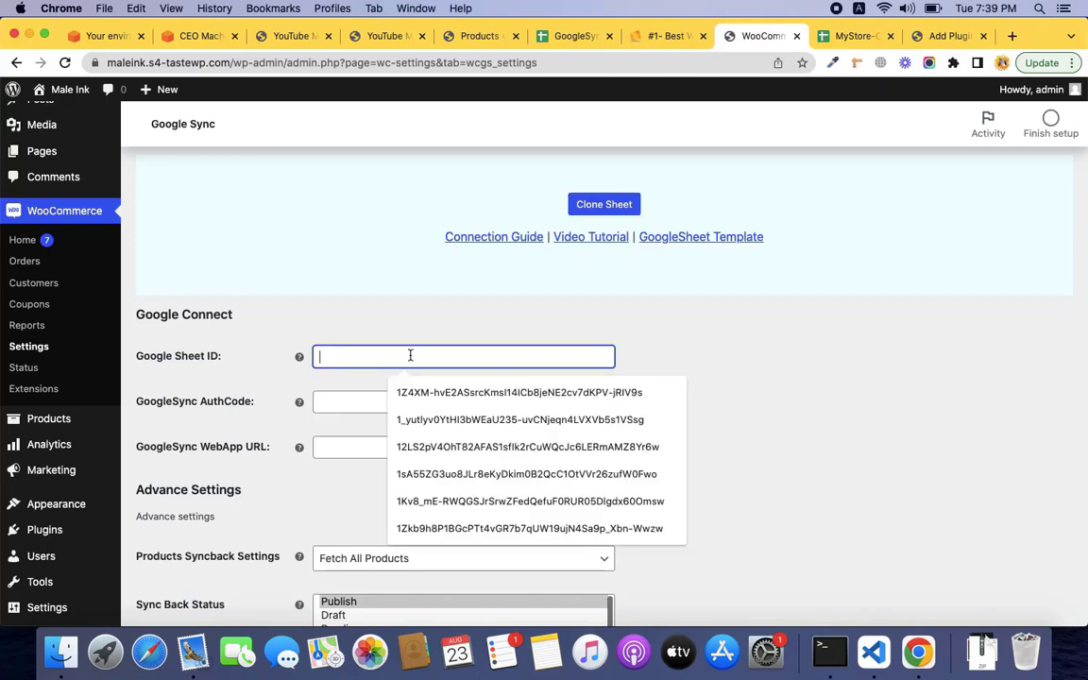
key("super+v")
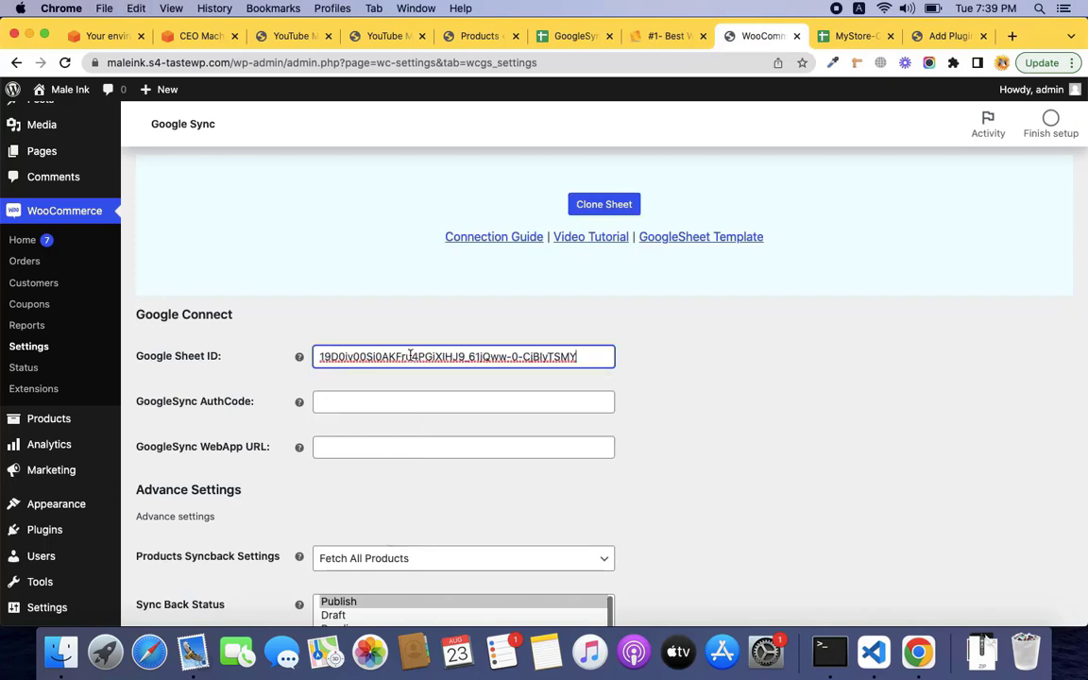
left_click(836, 36)
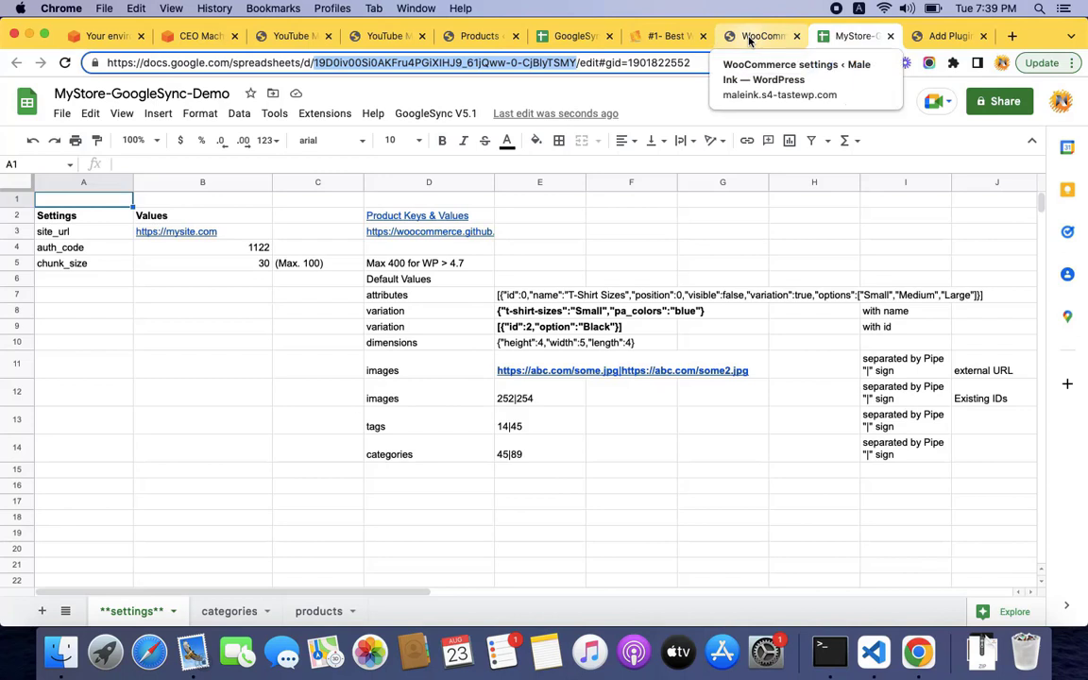
mouse_move(239, 245)
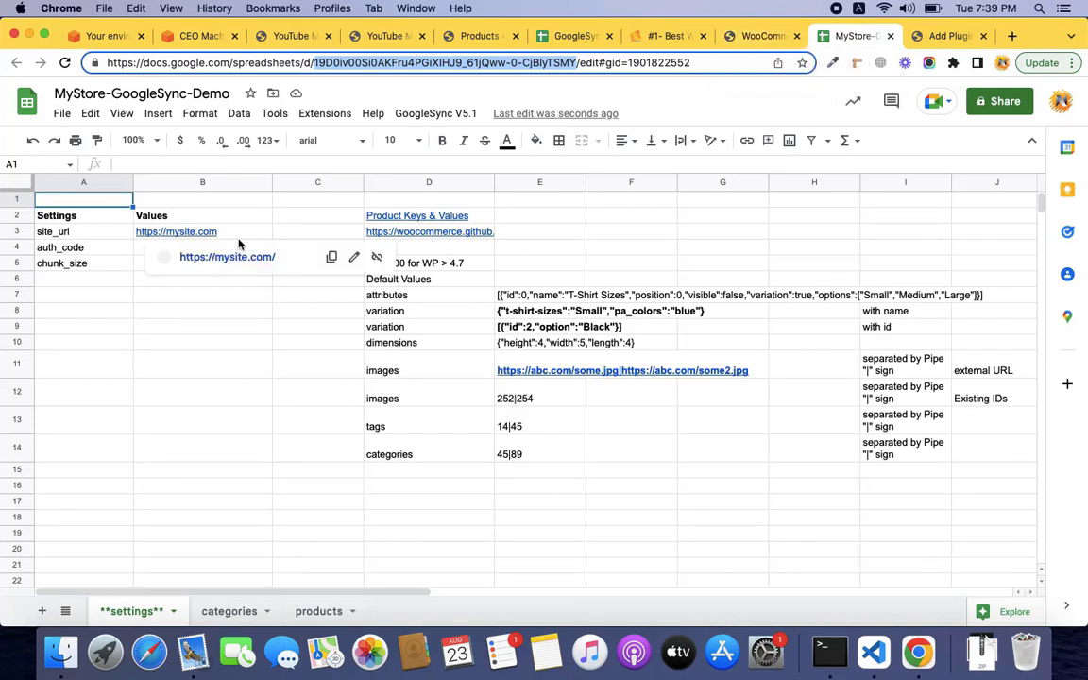
left_click(250, 236)
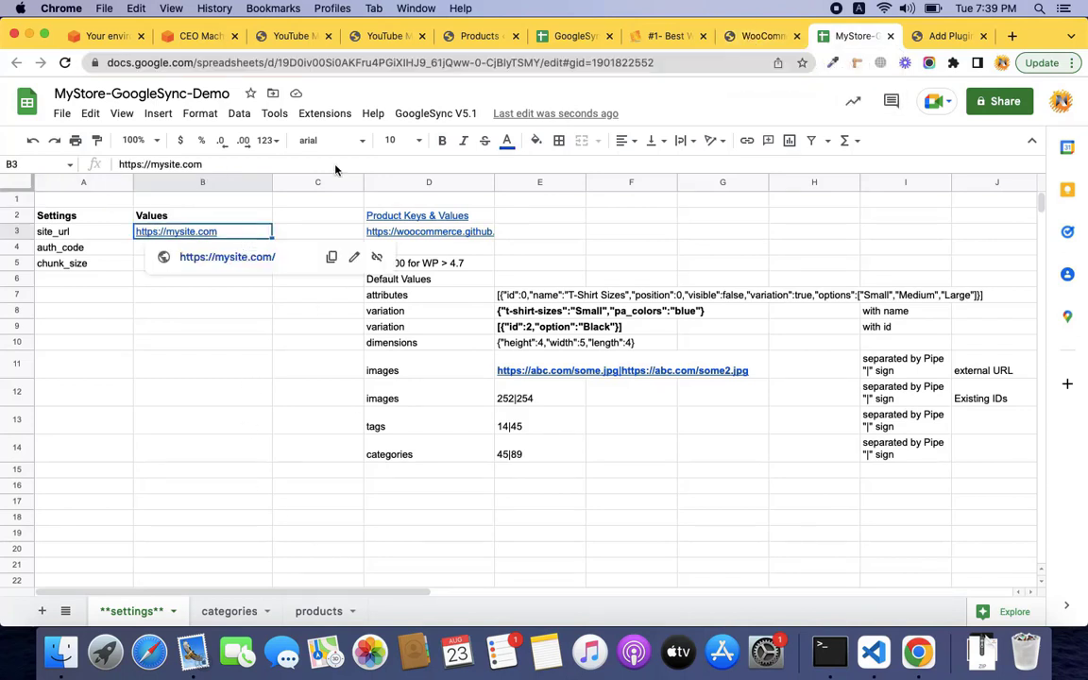
left_click(763, 36)
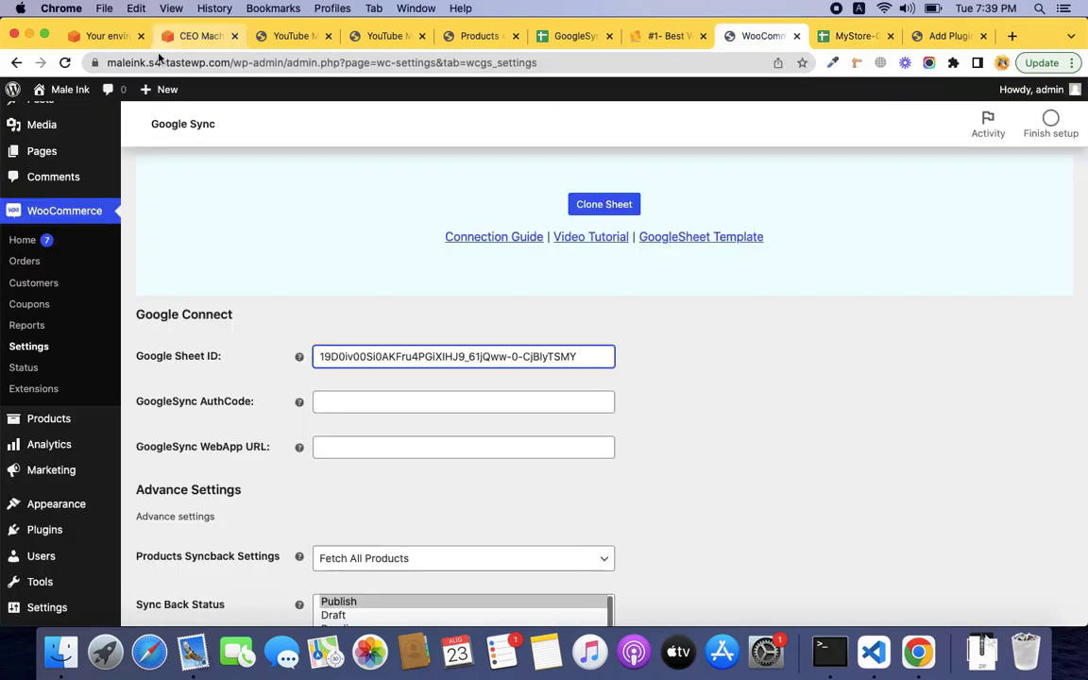
right_click(73, 94)
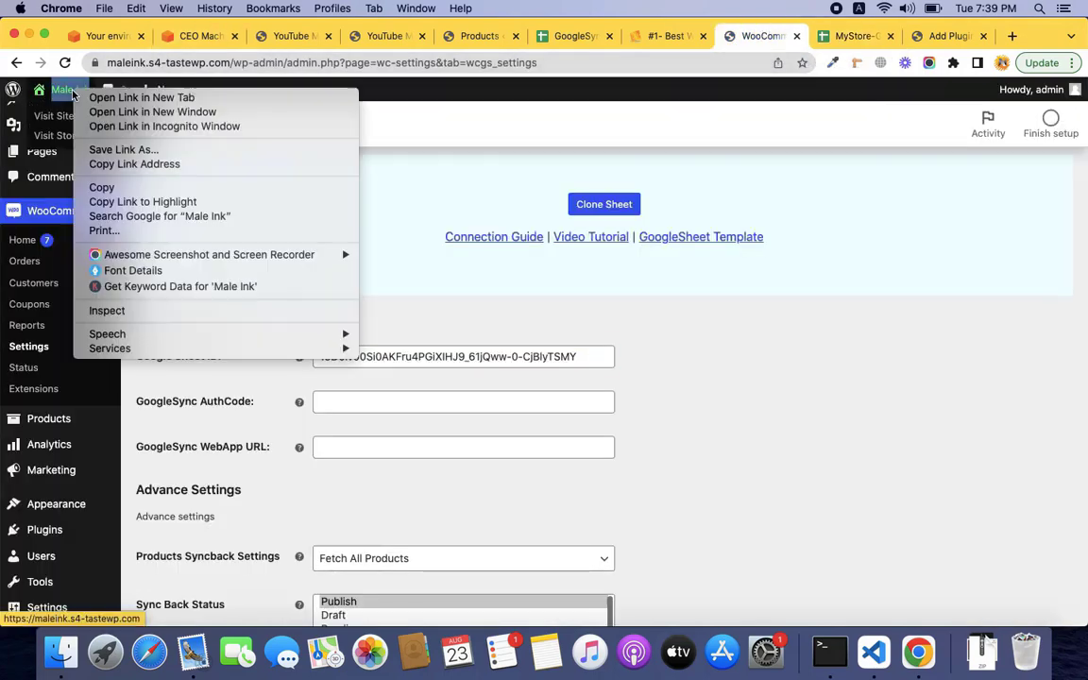
left_click(104, 165)
key("ctrl+Tab")
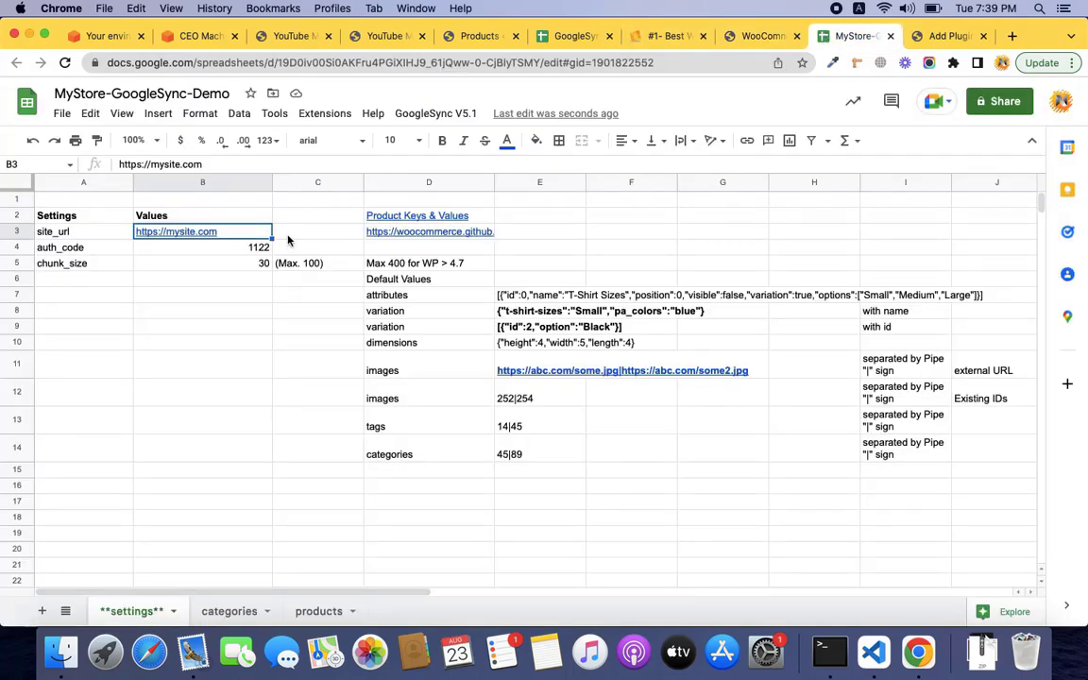
mouse_move(250, 234)
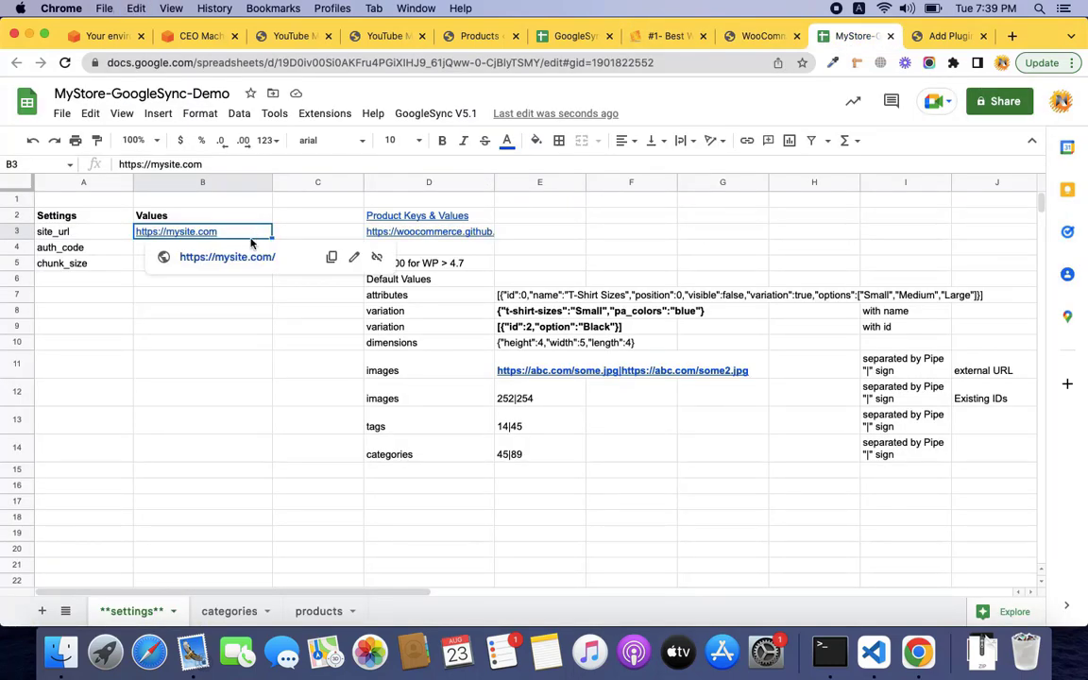
key("super+v")
left_click(302, 163)
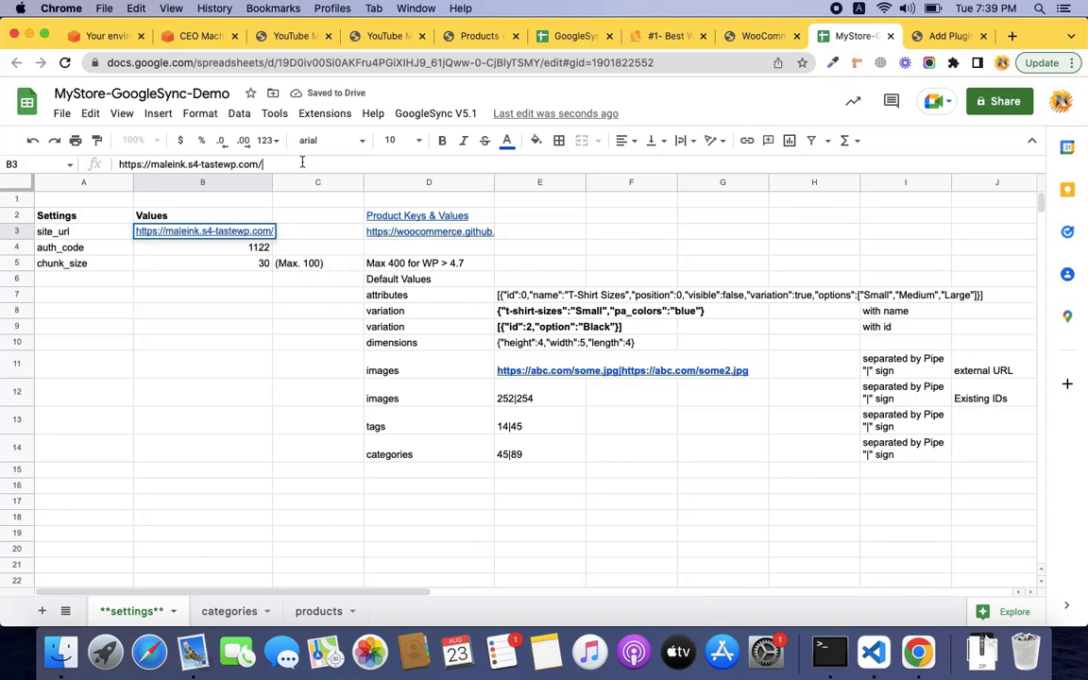
left_click(261, 251)
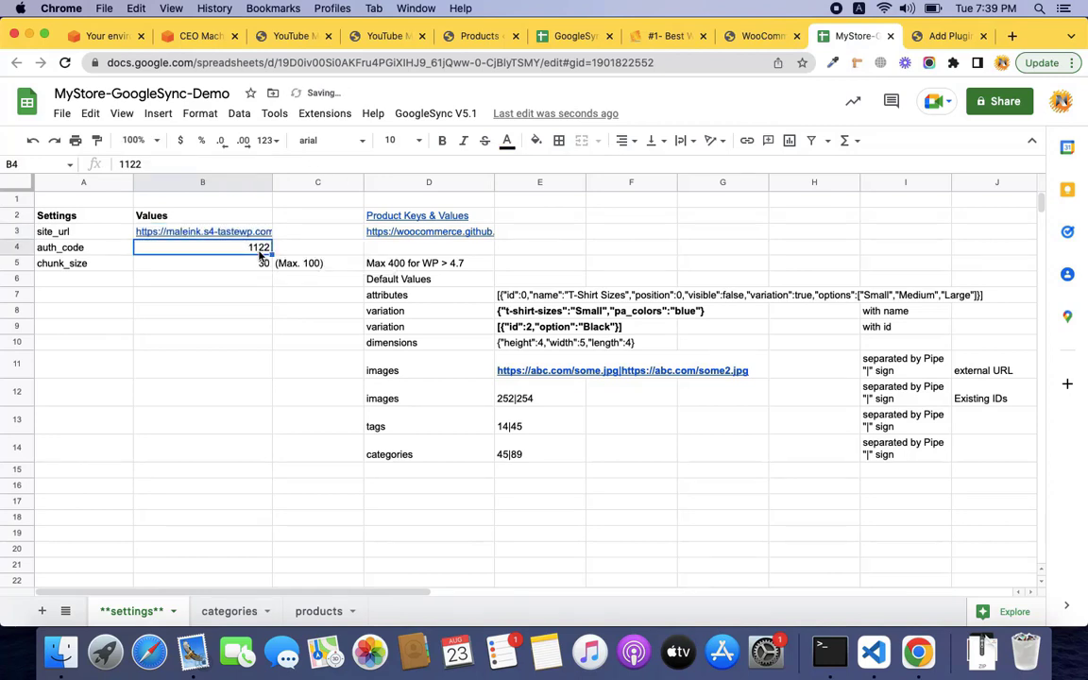
type("1113")
key("Tab")
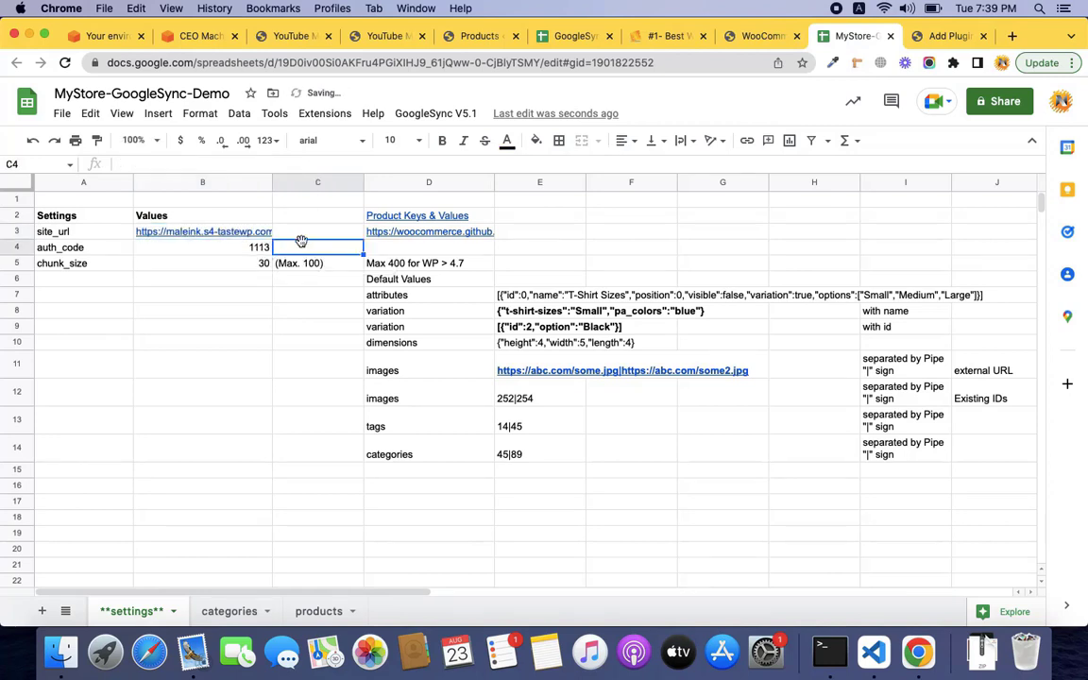
left_click(763, 36)
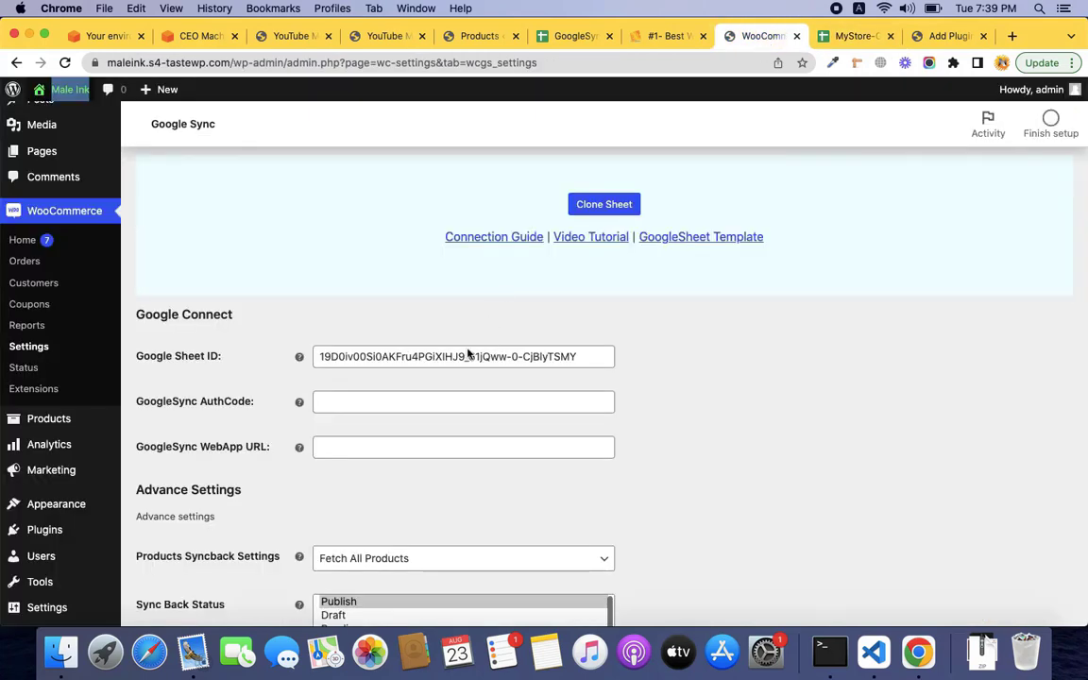
left_click(436, 400)
type("1113")
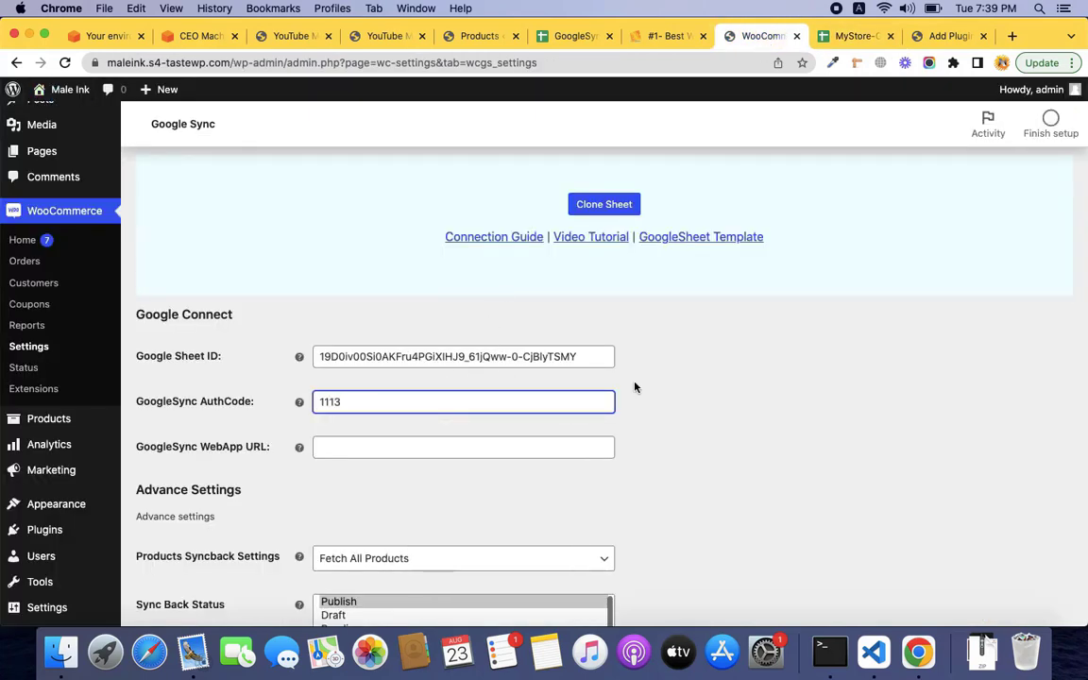
left_click(645, 375)
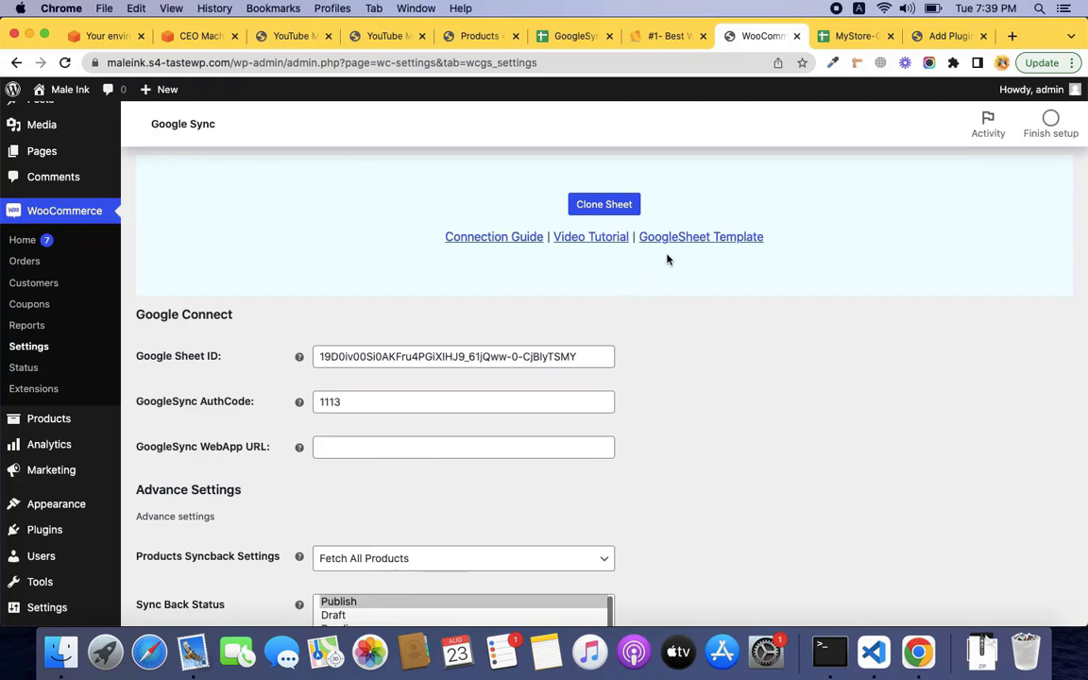
scroll(784, 227, "up", 1)
scroll(784, 226, "down", 2)
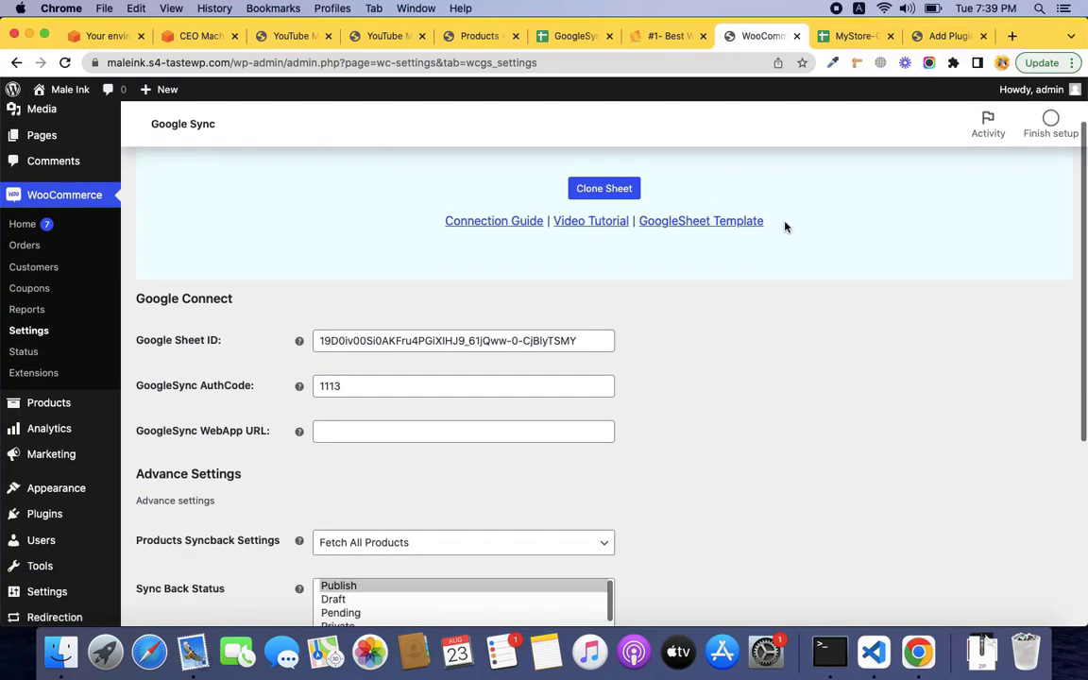
scroll(451, 419, "down", 5)
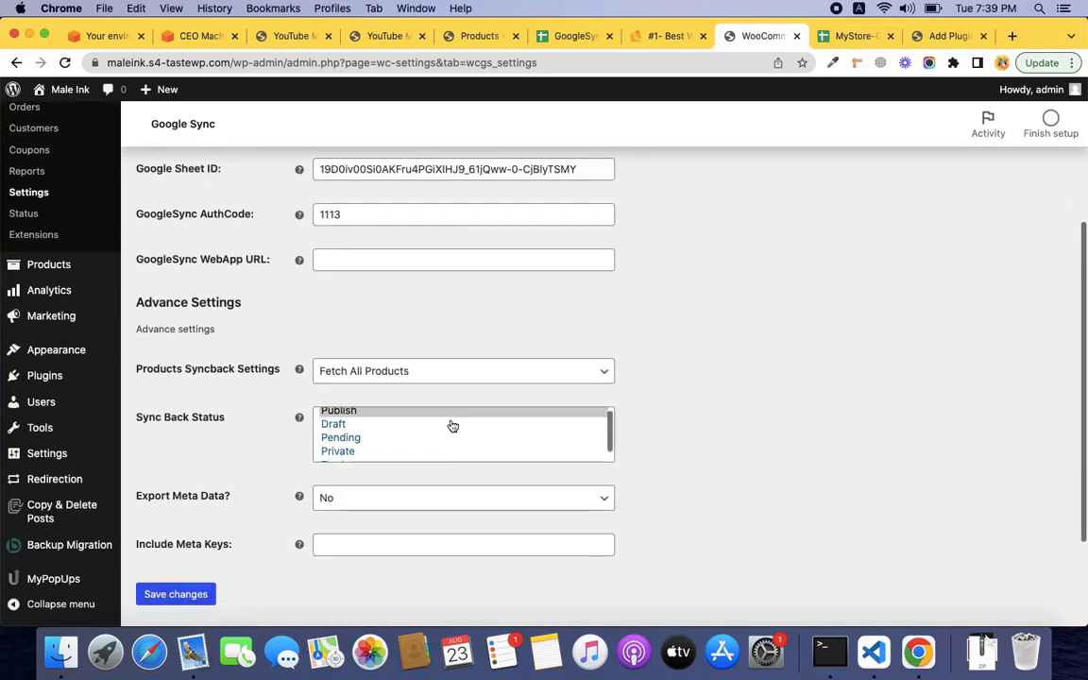
left_click(196, 595)
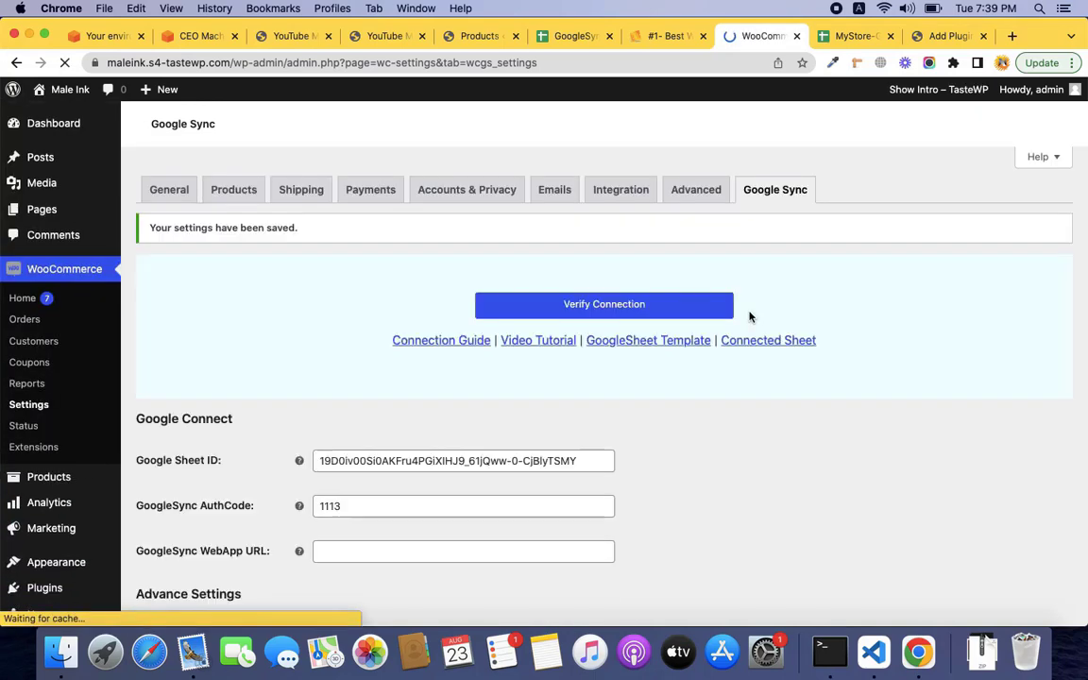
Test the sheet connection and select the service account address from the error.
scroll(436, 439, "down", 3)
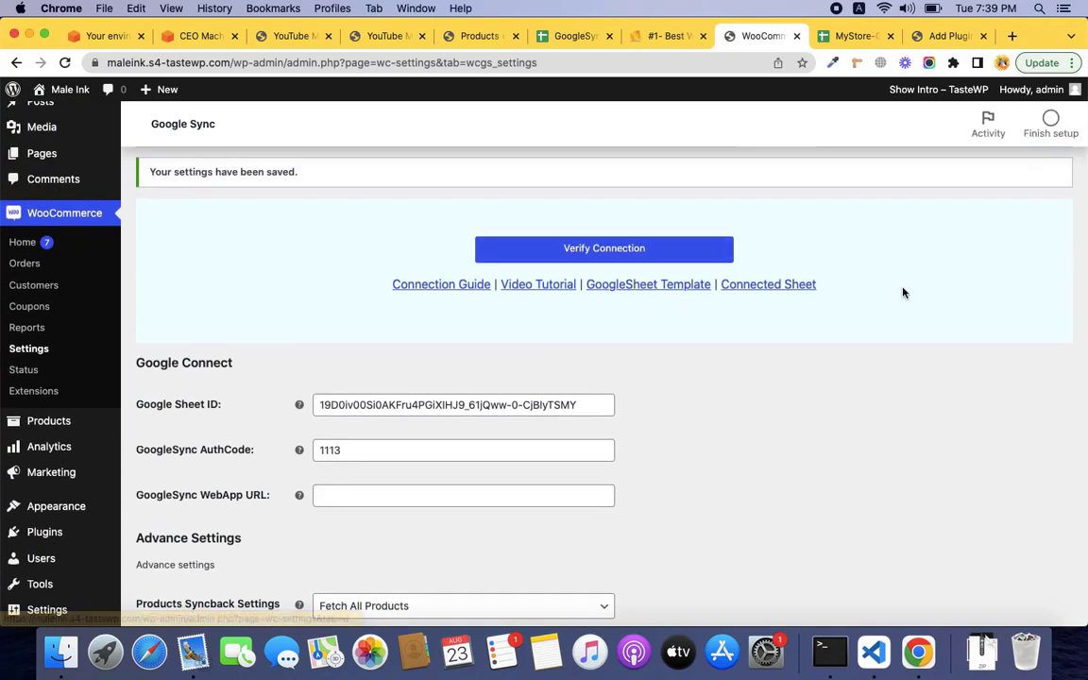
scroll(903, 293, "up", 1)
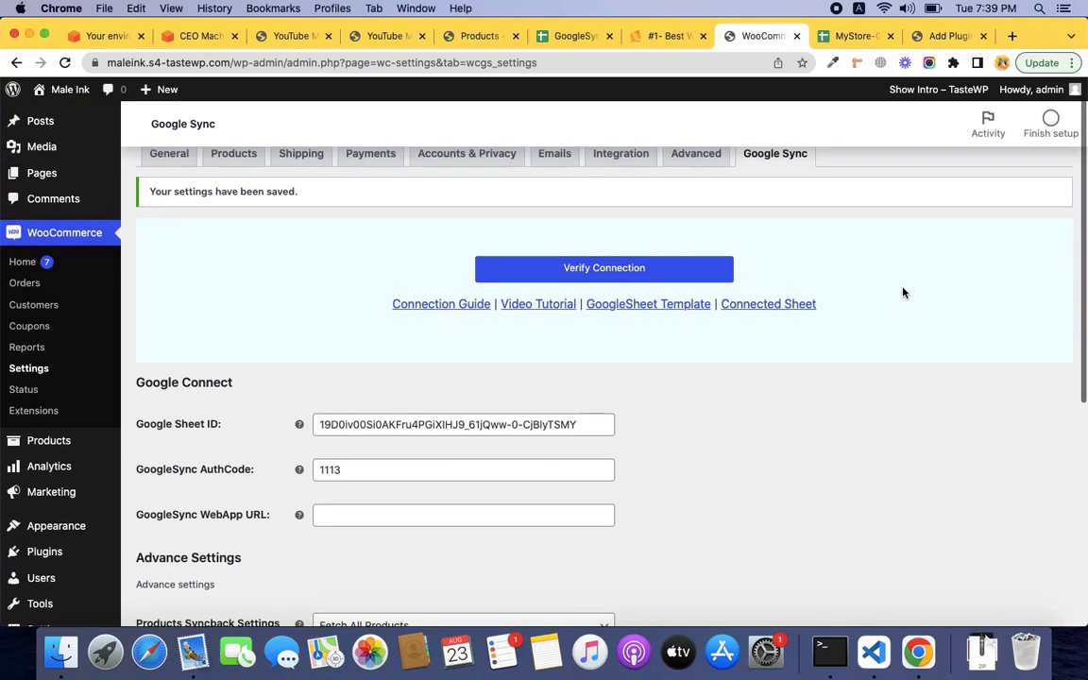
left_click(612, 281)
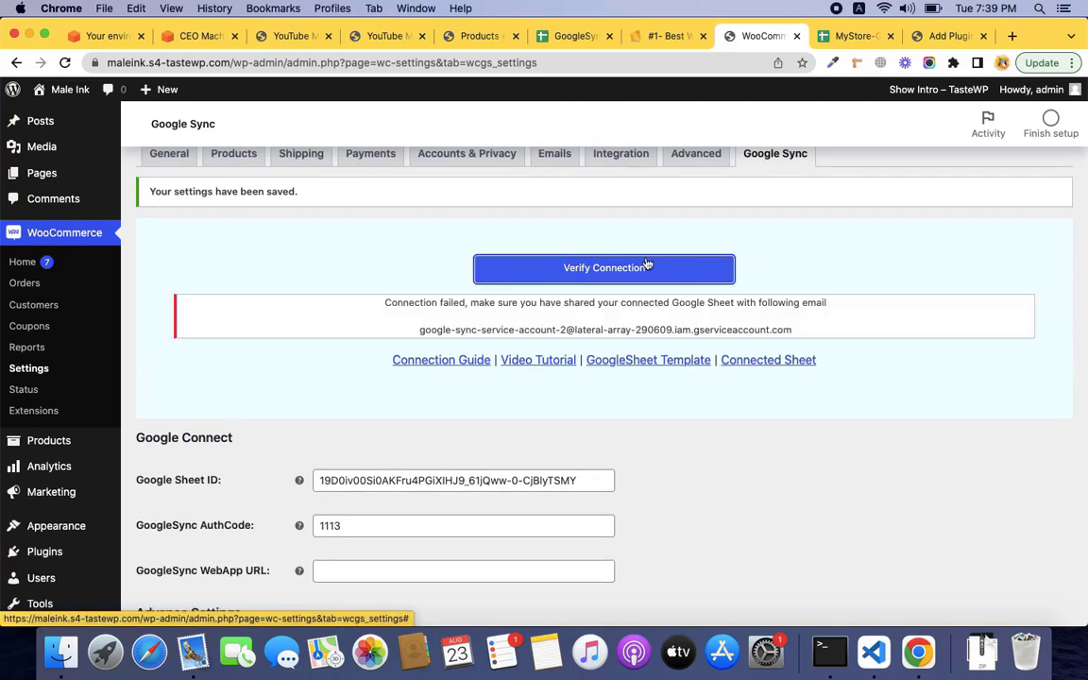
triple_click(465, 330)
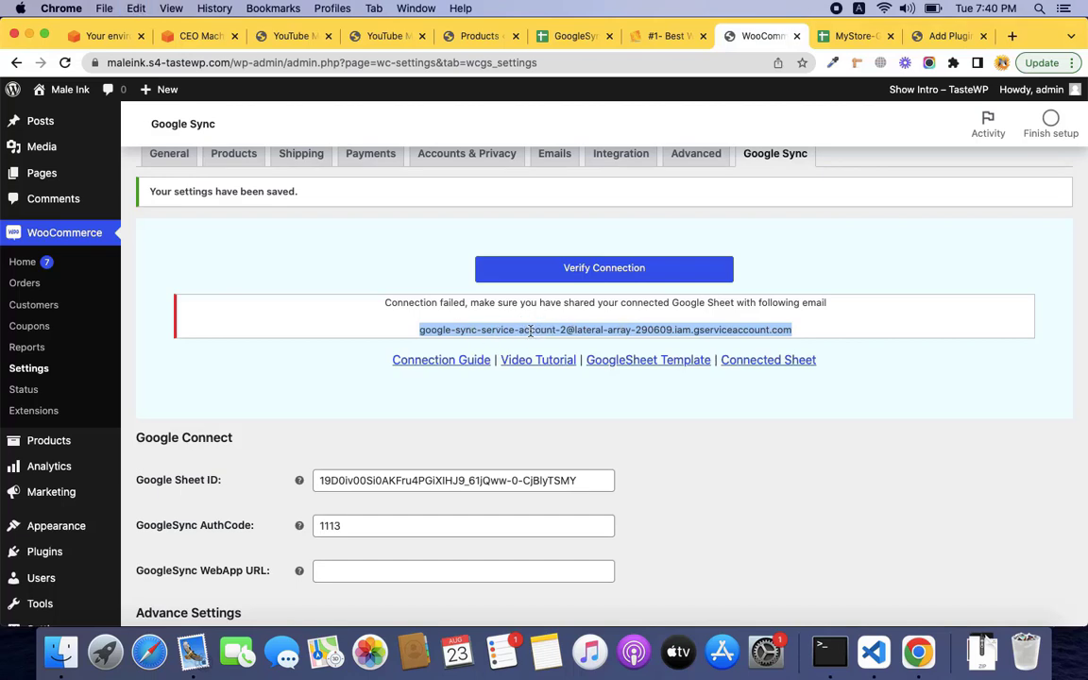
left_click(858, 36)
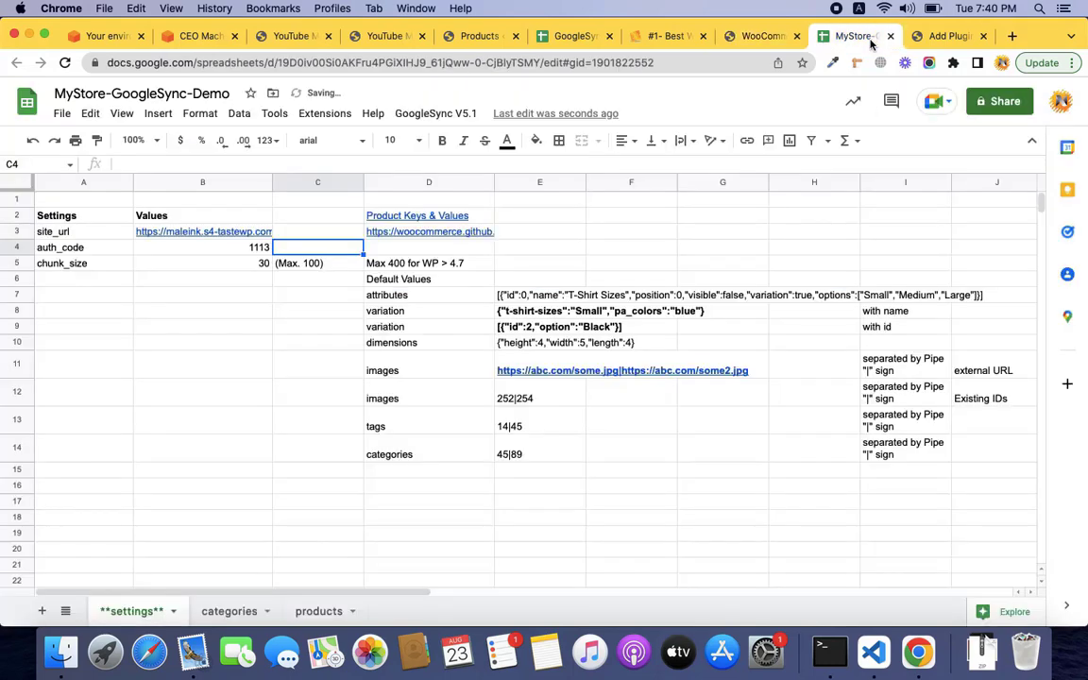
Share MyStore-GoogleSync-Demo with the pasted service account, confirming sharing outside the organisation.
left_click(978, 104)
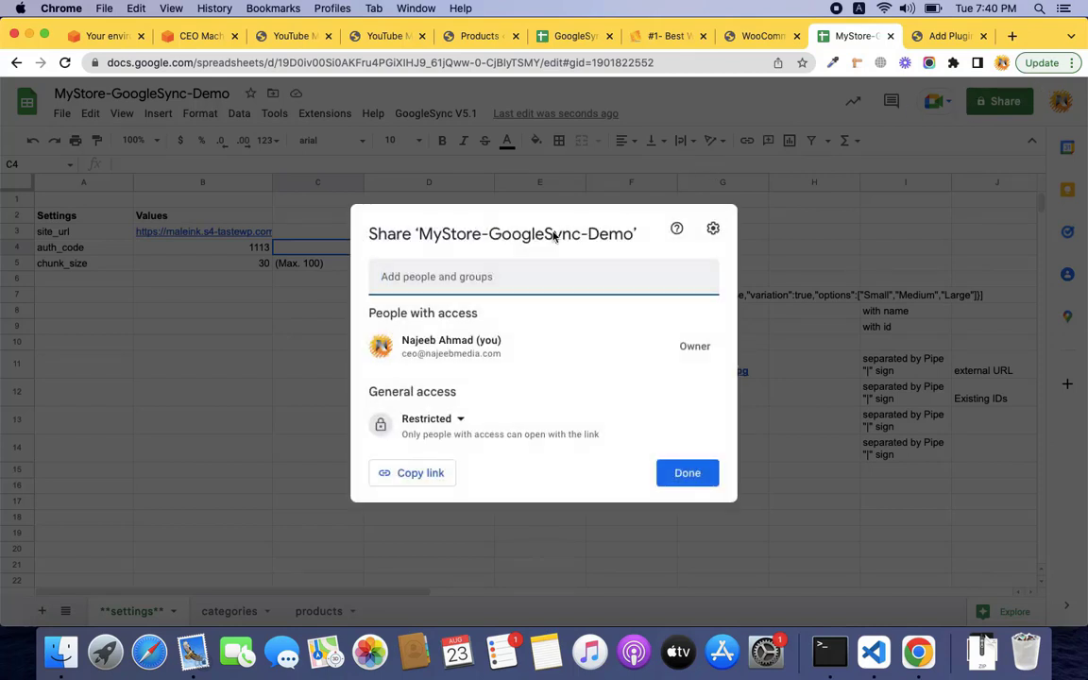
left_click(502, 265)
key("super+v")
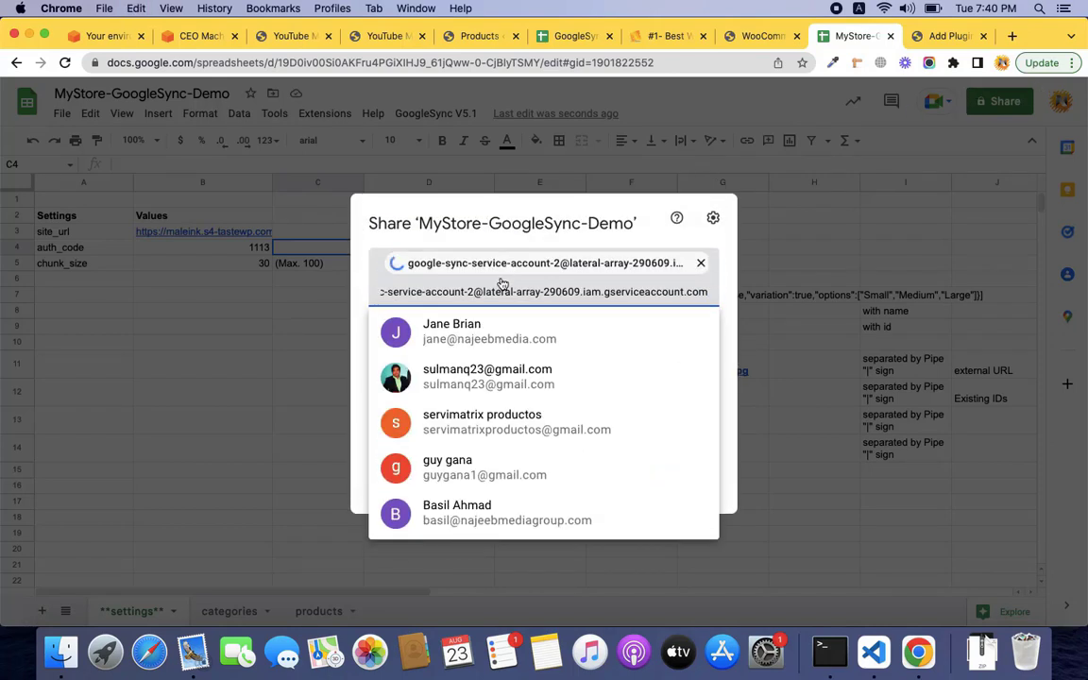
left_click(711, 502)
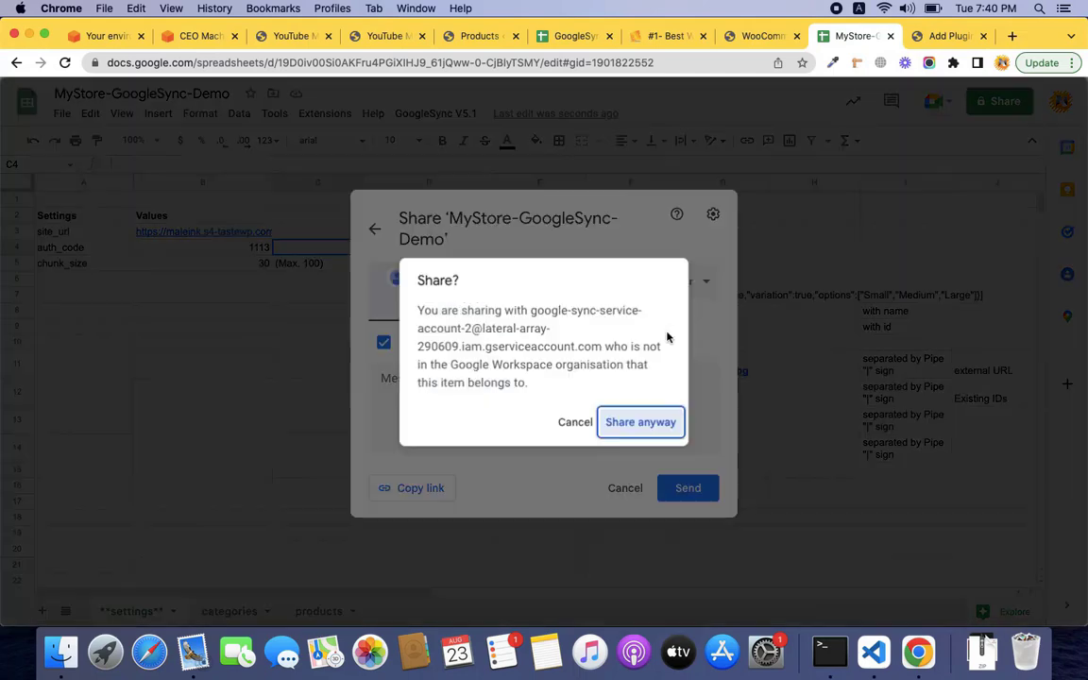
left_click(639, 426)
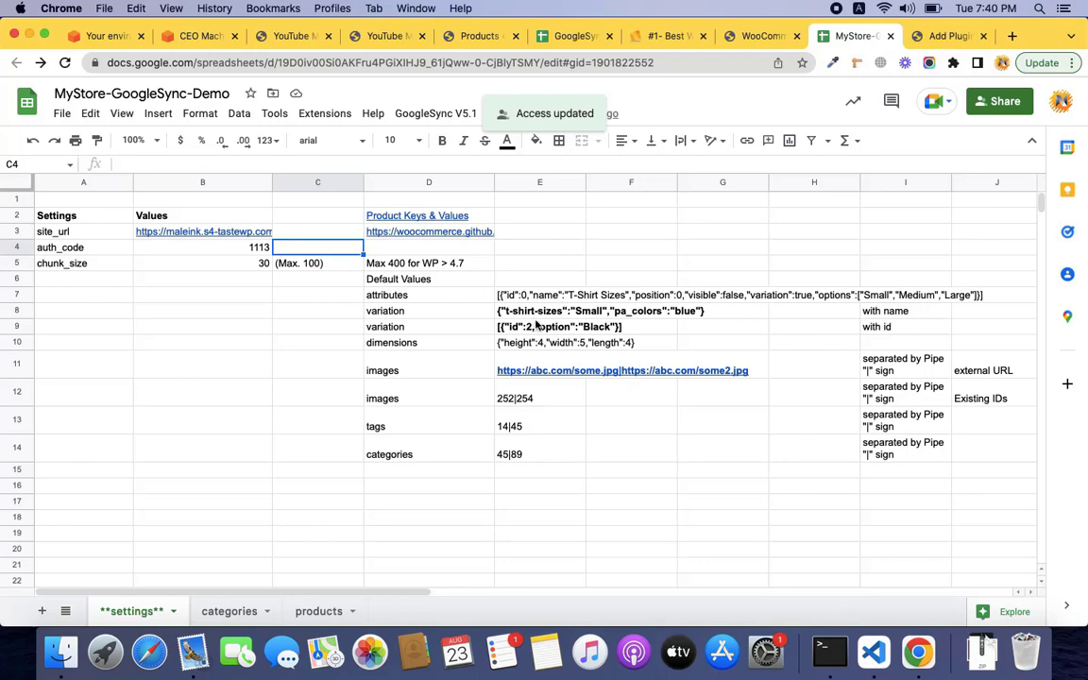
Verify the connection in WooCommerce, getting 'Your Store Connected with Google Sheet'.
left_click(760, 35)
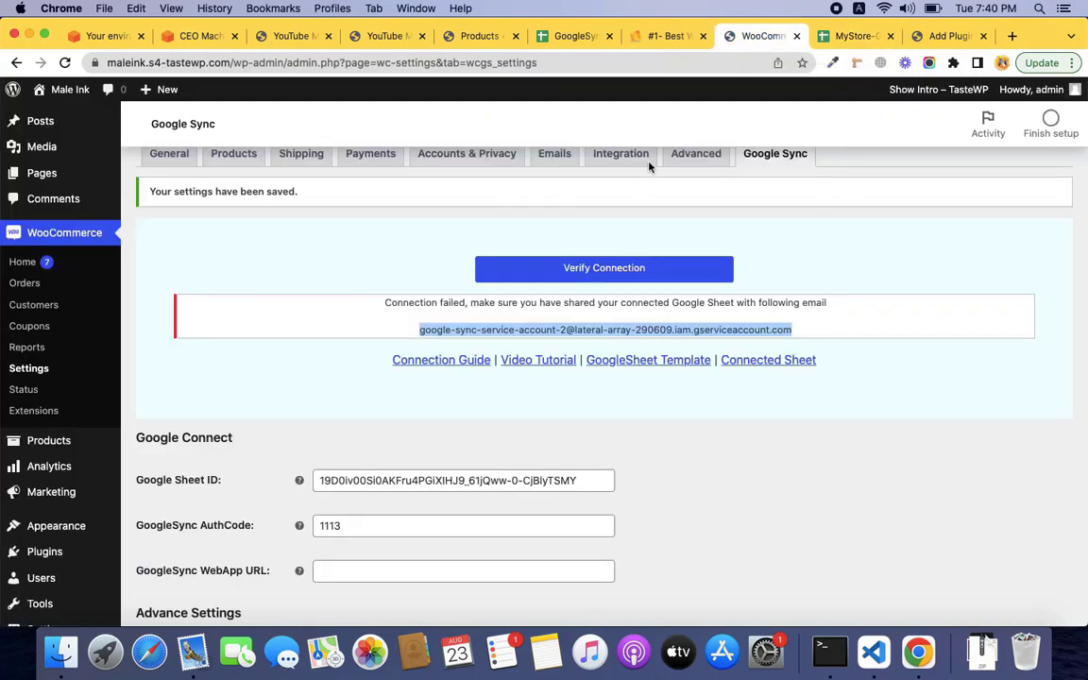
left_click(666, 278)
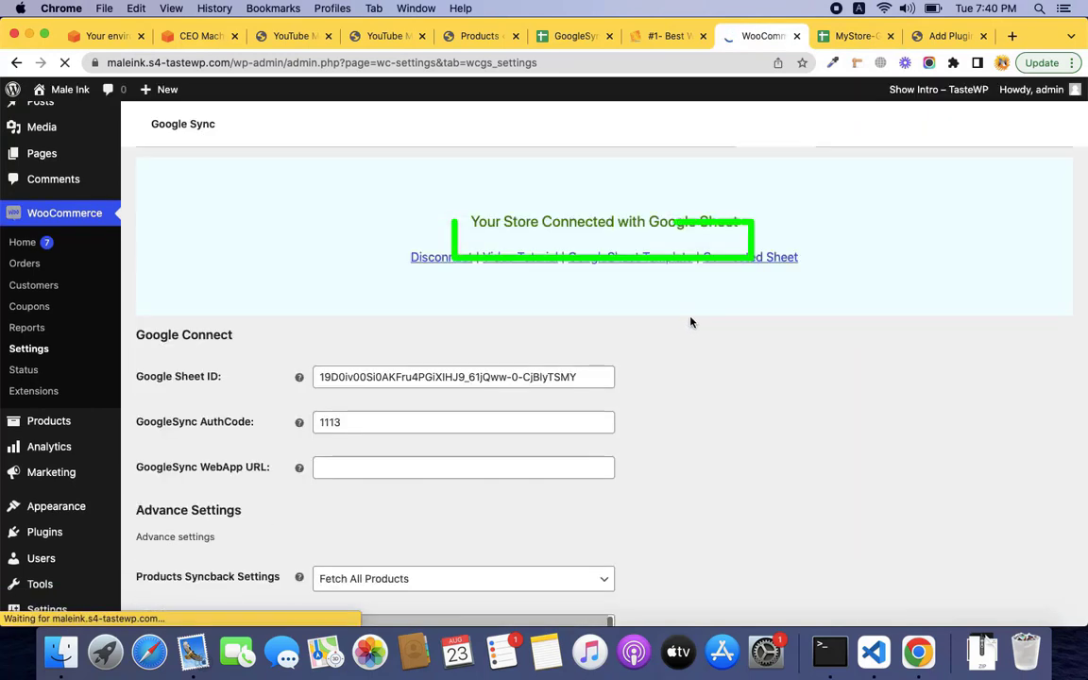
triple_click(597, 239)
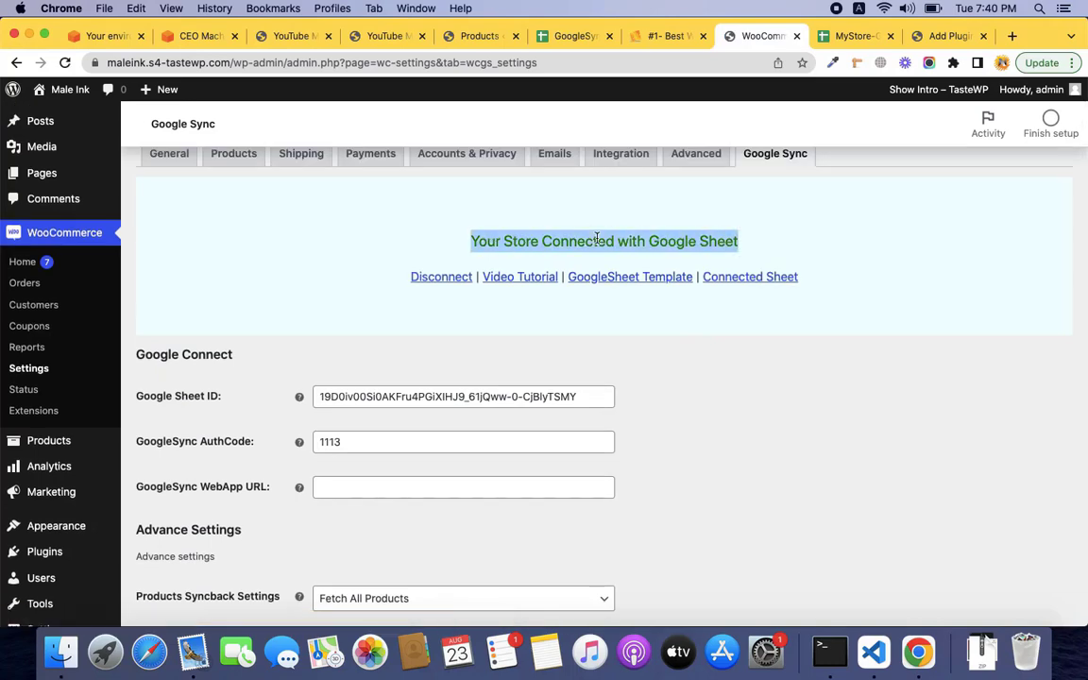
left_click(843, 40)
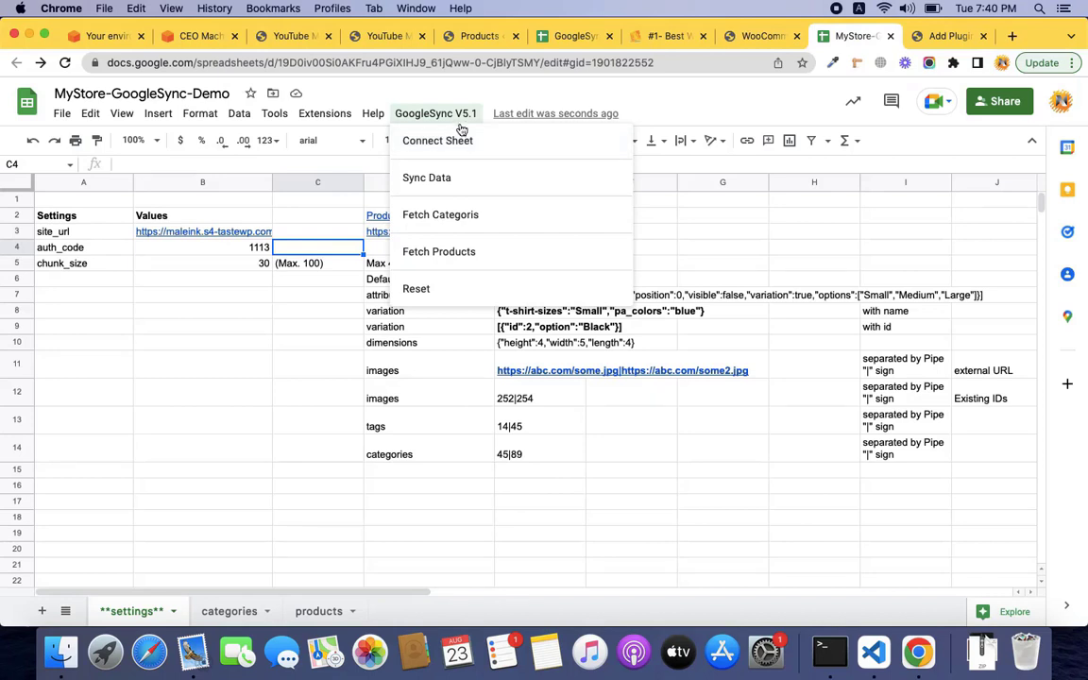
Run GoogleSync V5.1 > Connect Sheet and allow the script access to the Google account.
left_click(461, 141)
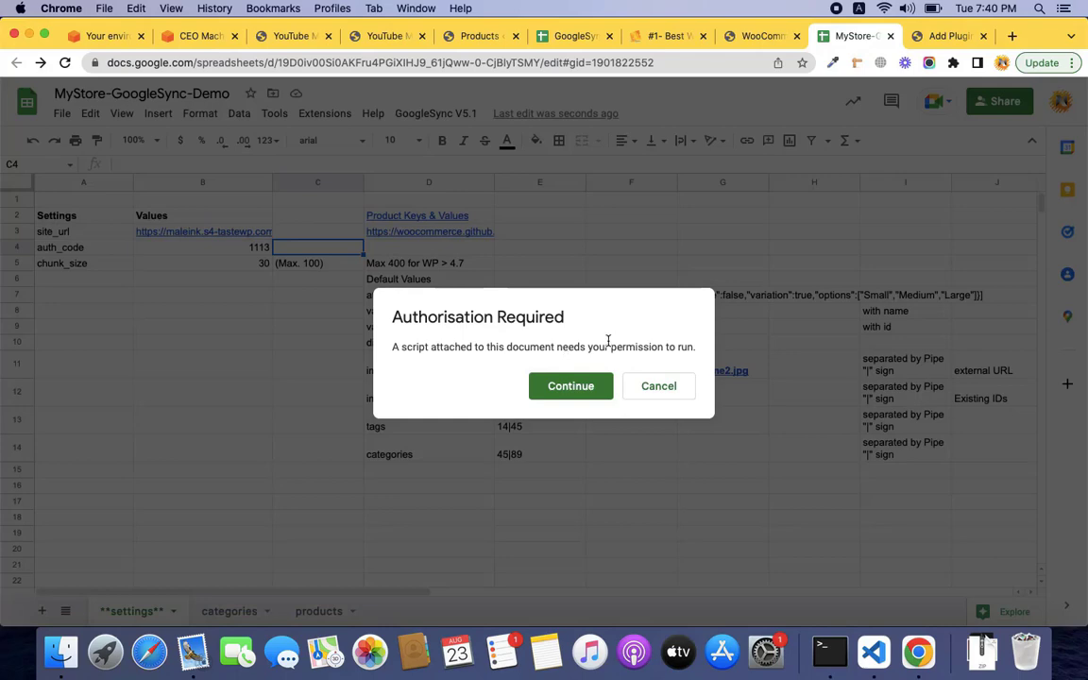
left_click(583, 387)
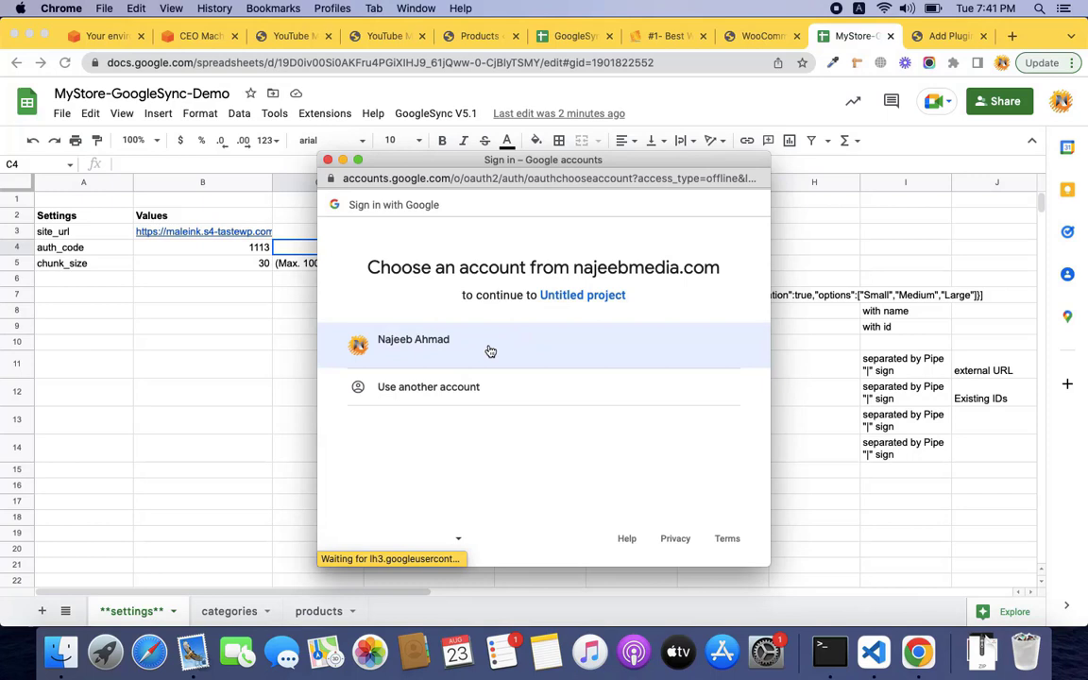
left_click(488, 349)
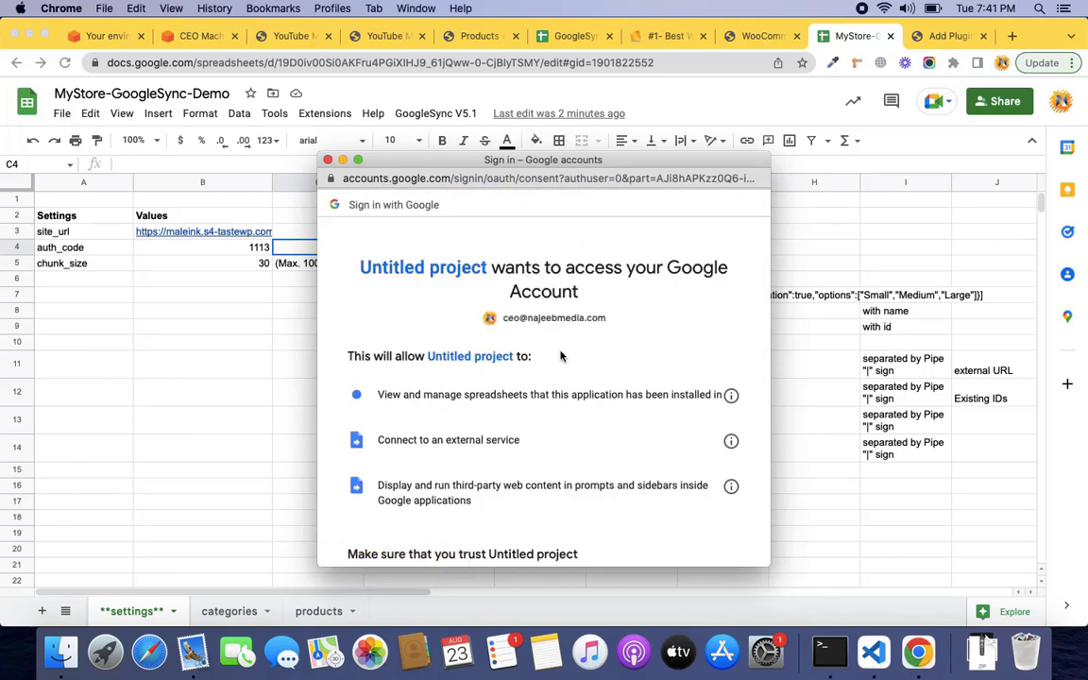
scroll(560, 356, "down", 3)
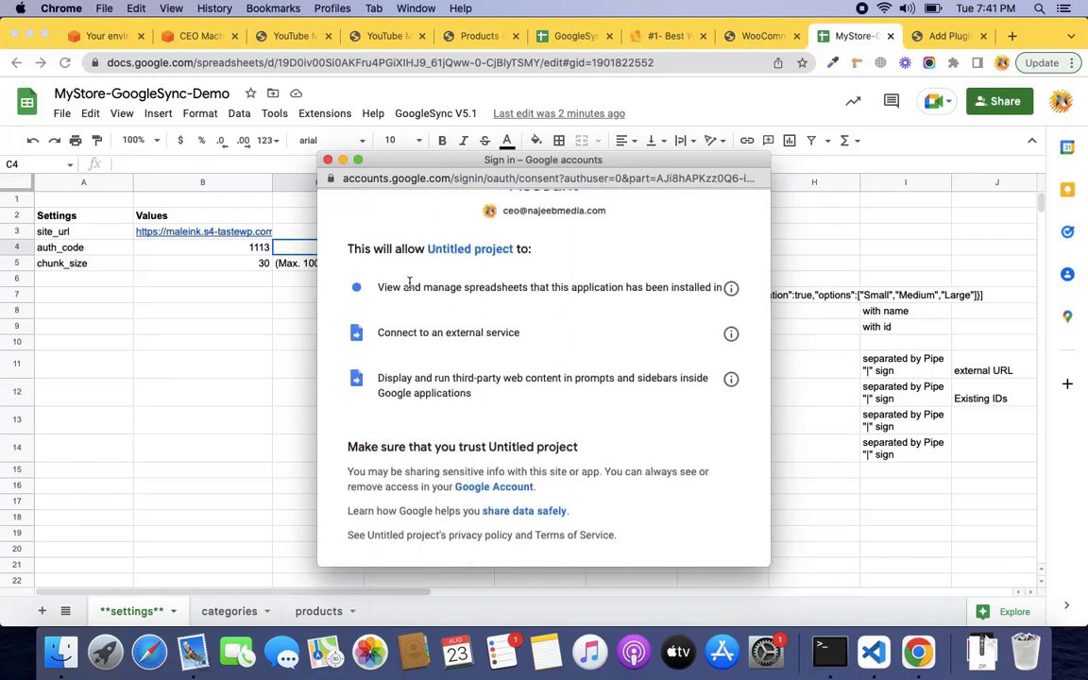
scroll(625, 293, "up", 1)
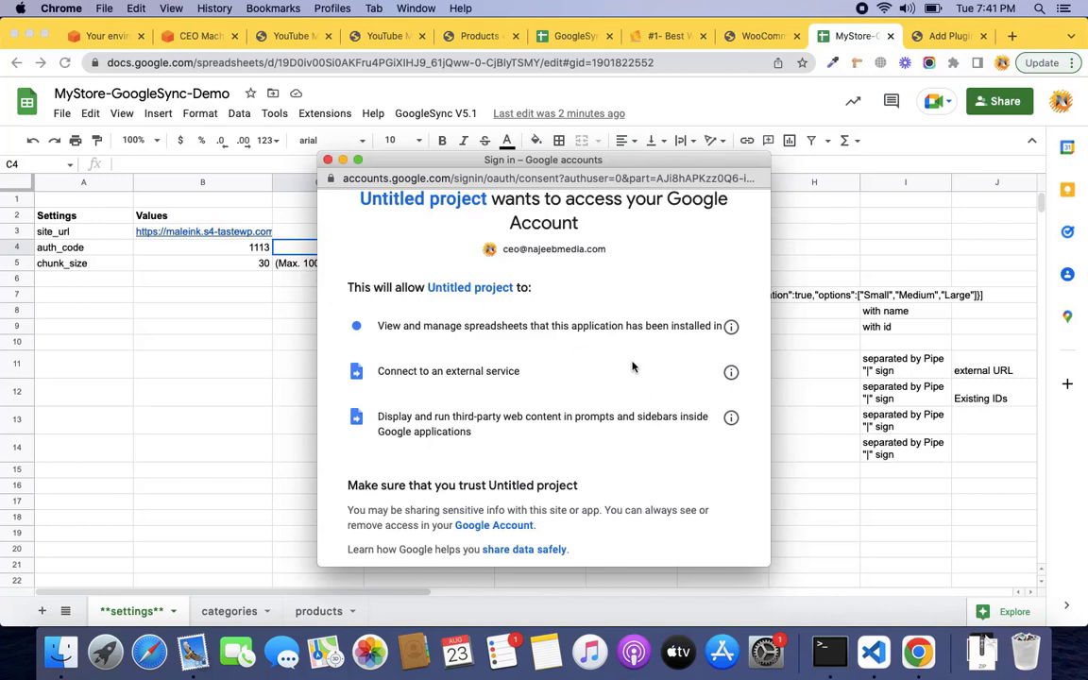
scroll(633, 366, "down", 3)
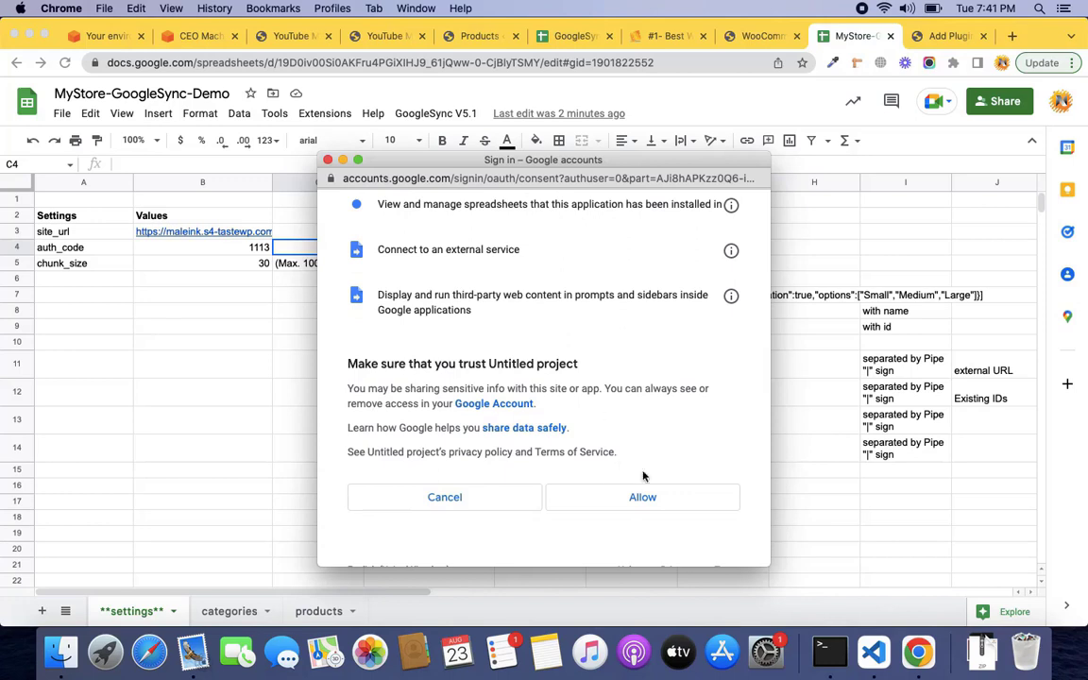
left_click(645, 501)
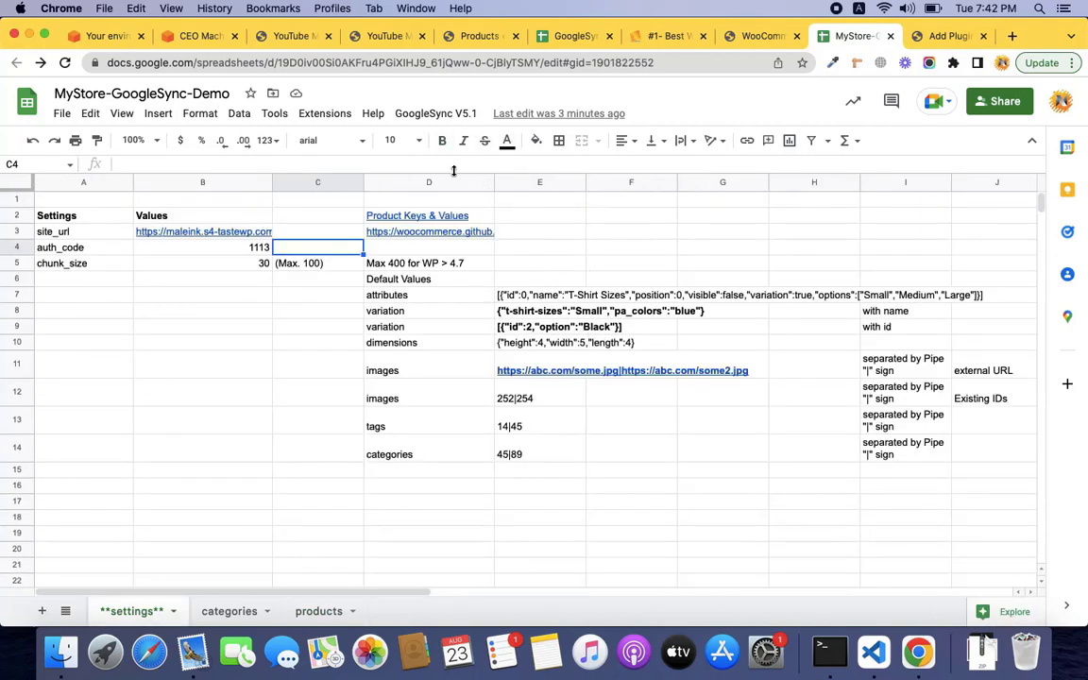
Check the store settings, then open the products sheet listing 'My first product'.
left_click(764, 36)
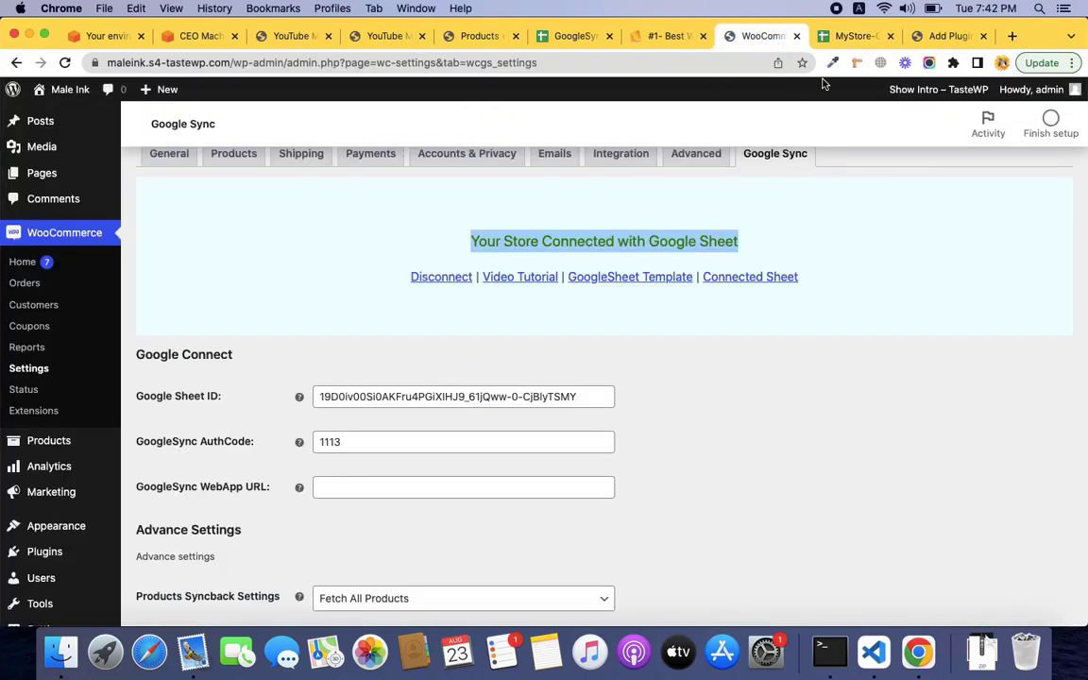
left_click(843, 36)
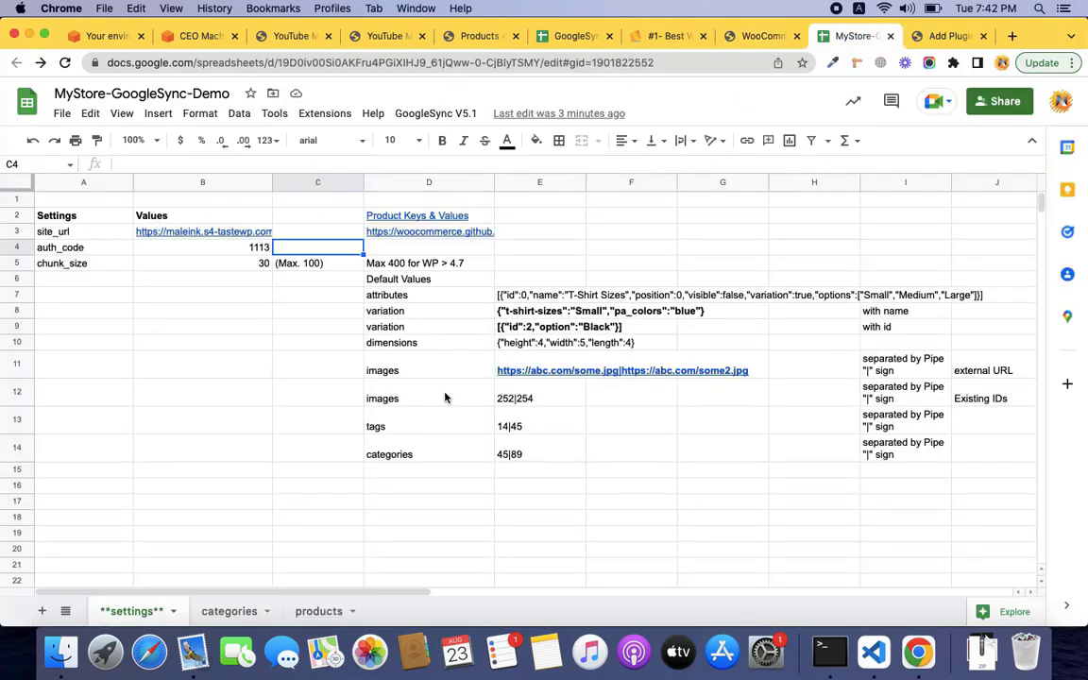
left_click(316, 611)
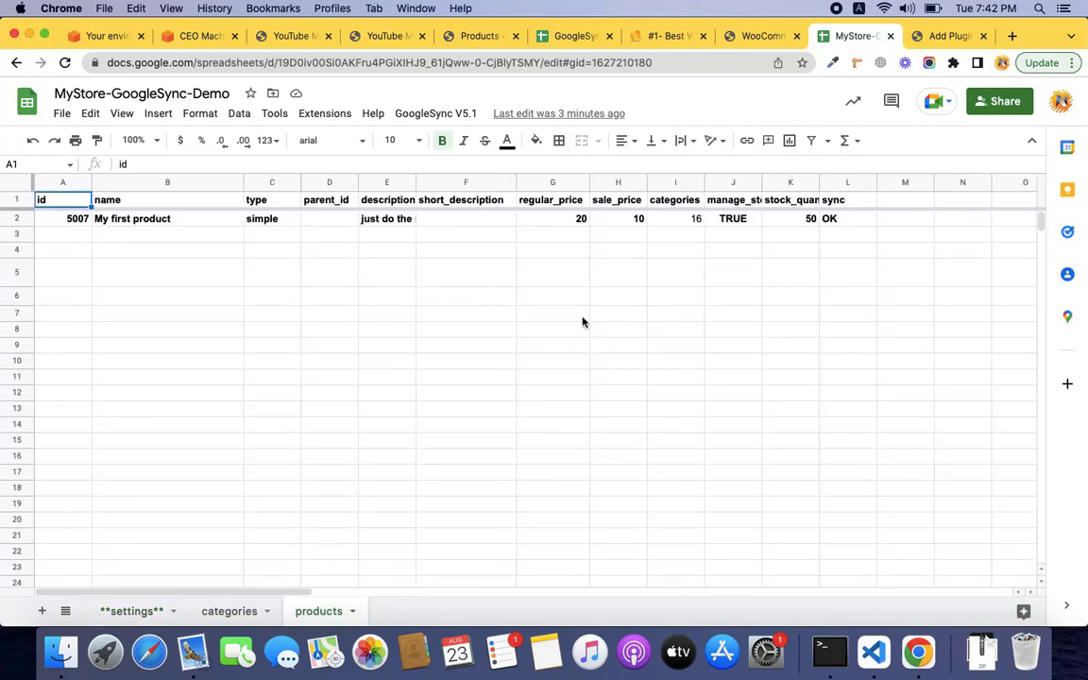
Clear My first product's id 5007 and its OK sync status.
left_click(82, 223)
key("BackSpace")
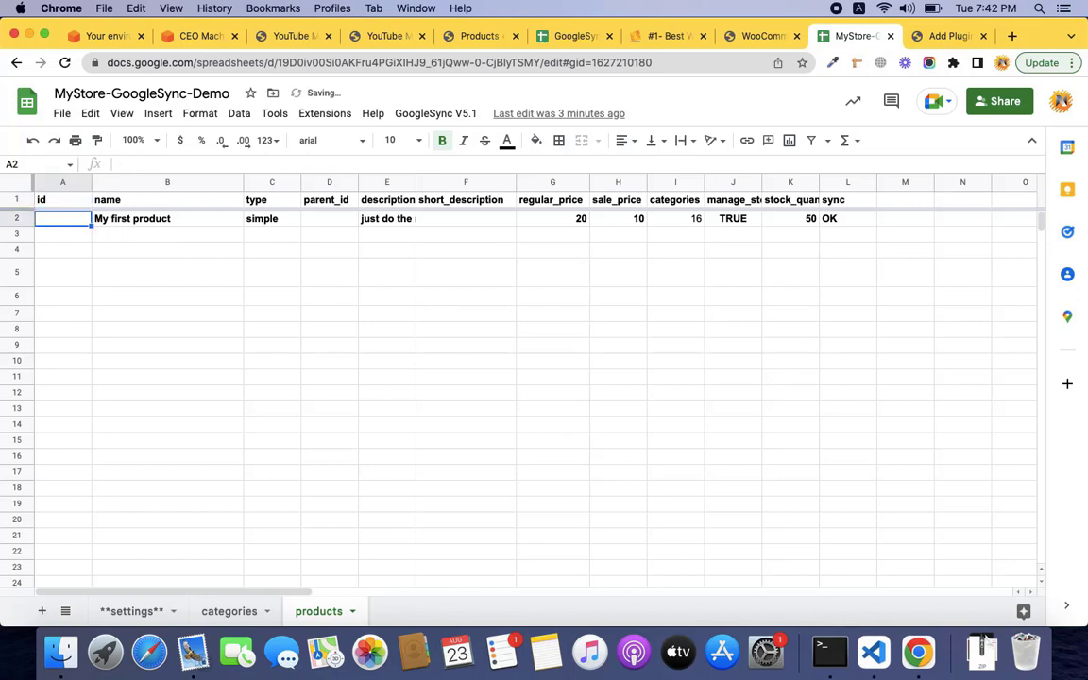
key("Right")
key("Right")
key("Right")
key("Right")
key("Right")
key("Right")
key("Right")
key("Right")
key("Right")
key("Right")
key("Right")
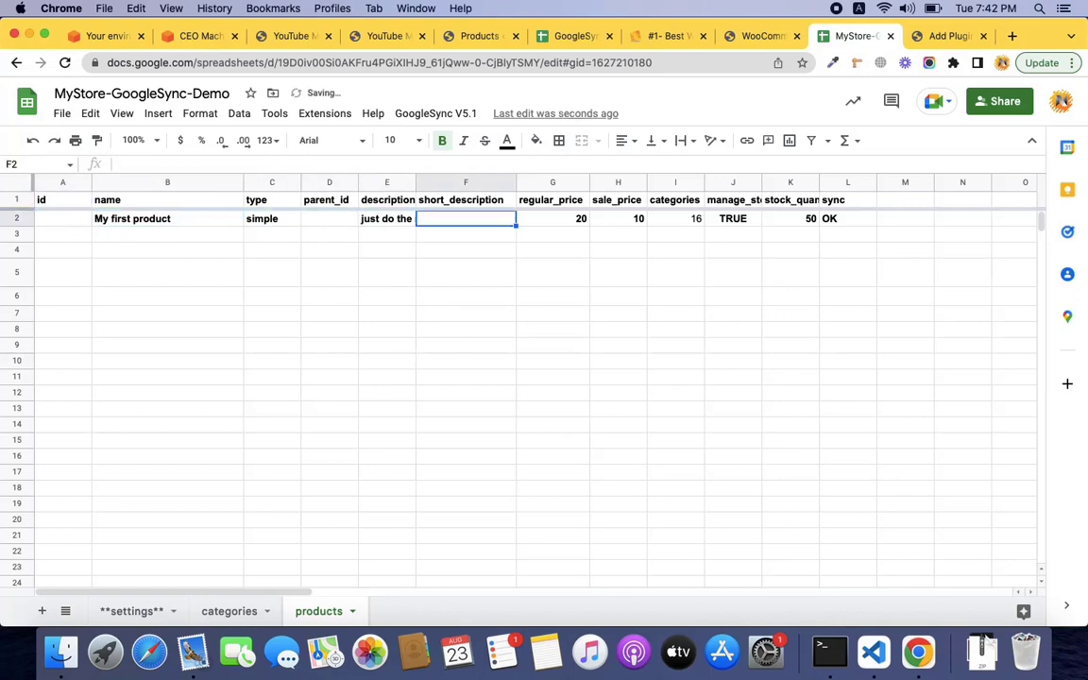
key("BackSpace")
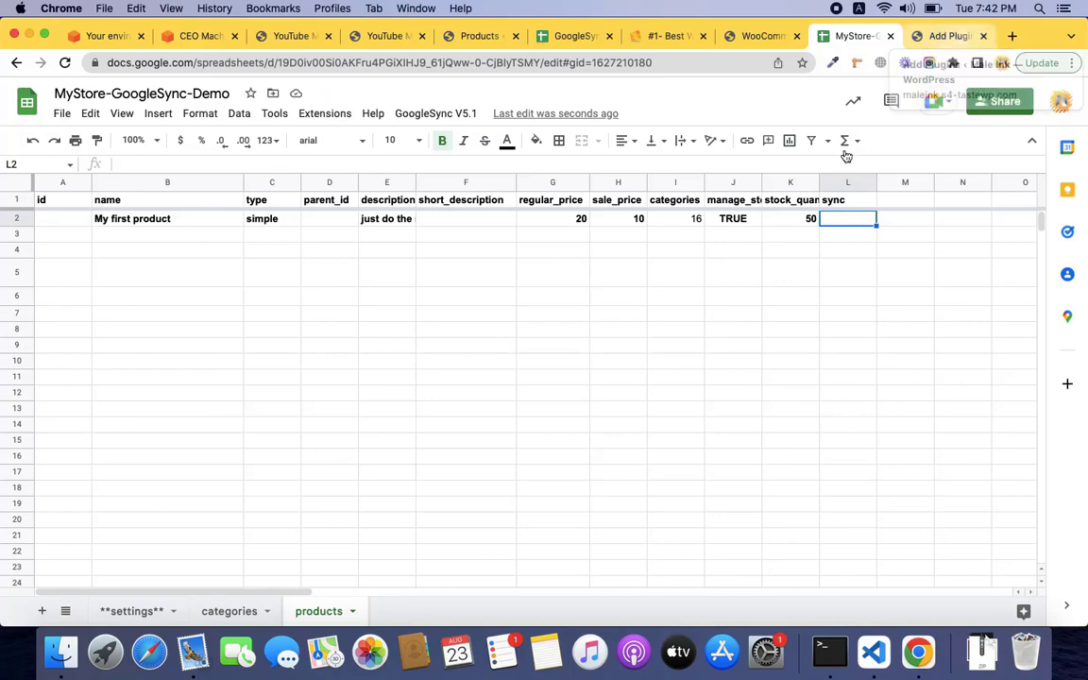
key("ctrl+Right")
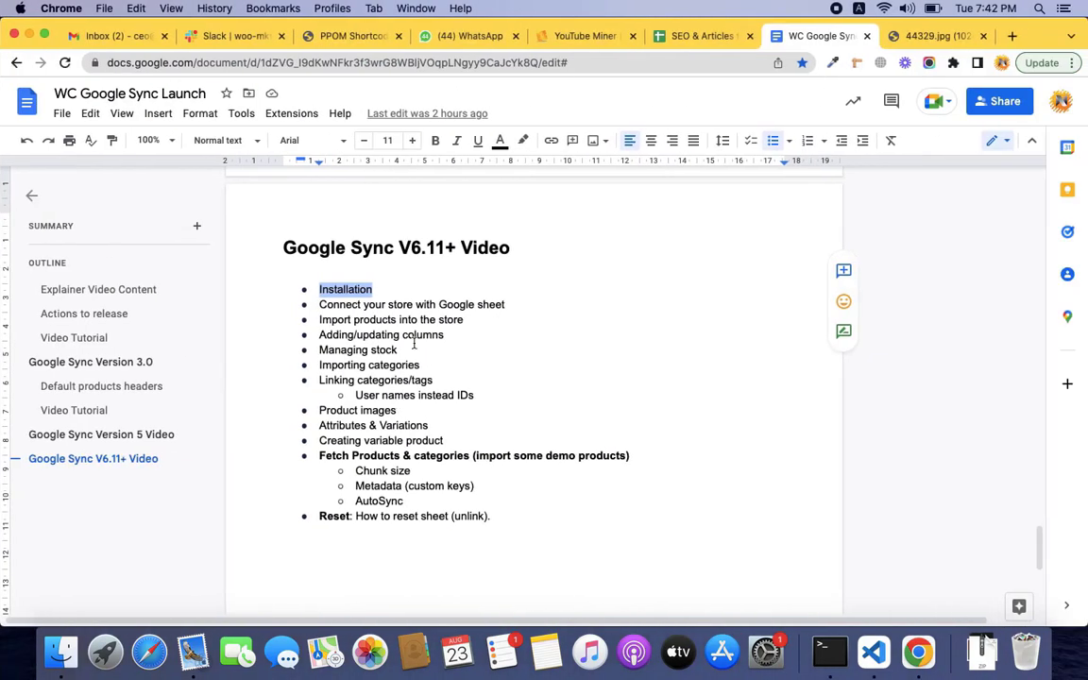
Mark 'your' in the connect-your-store outline bullet, review the outline, and return to the spreadsheet.
double_click(382, 304)
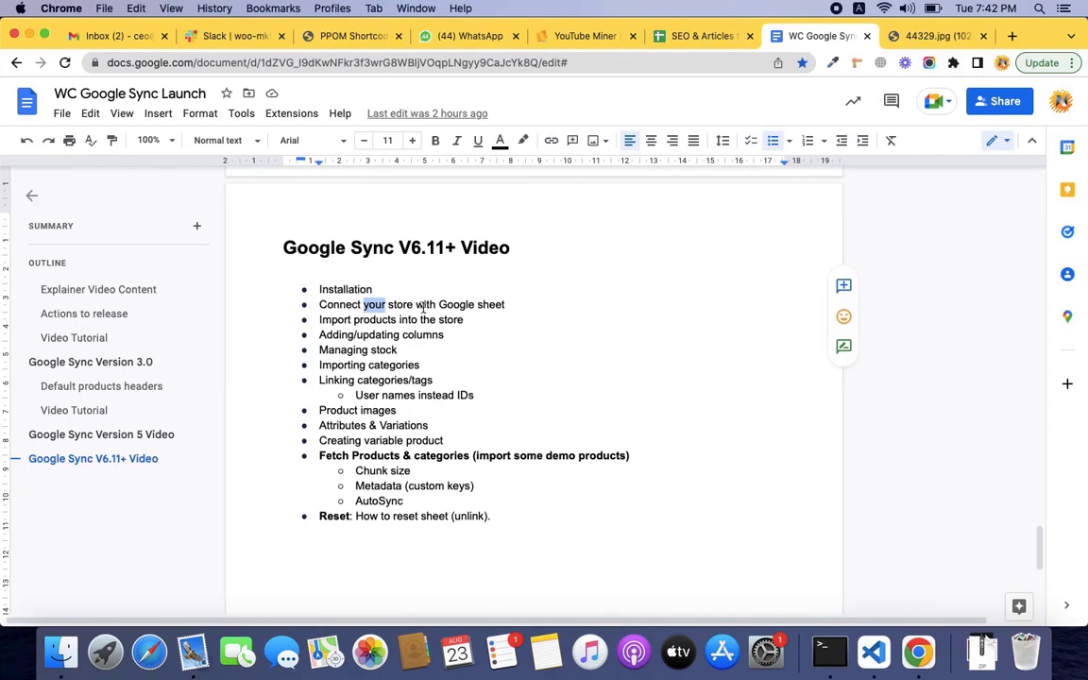
scroll(423, 309, "down", 1)
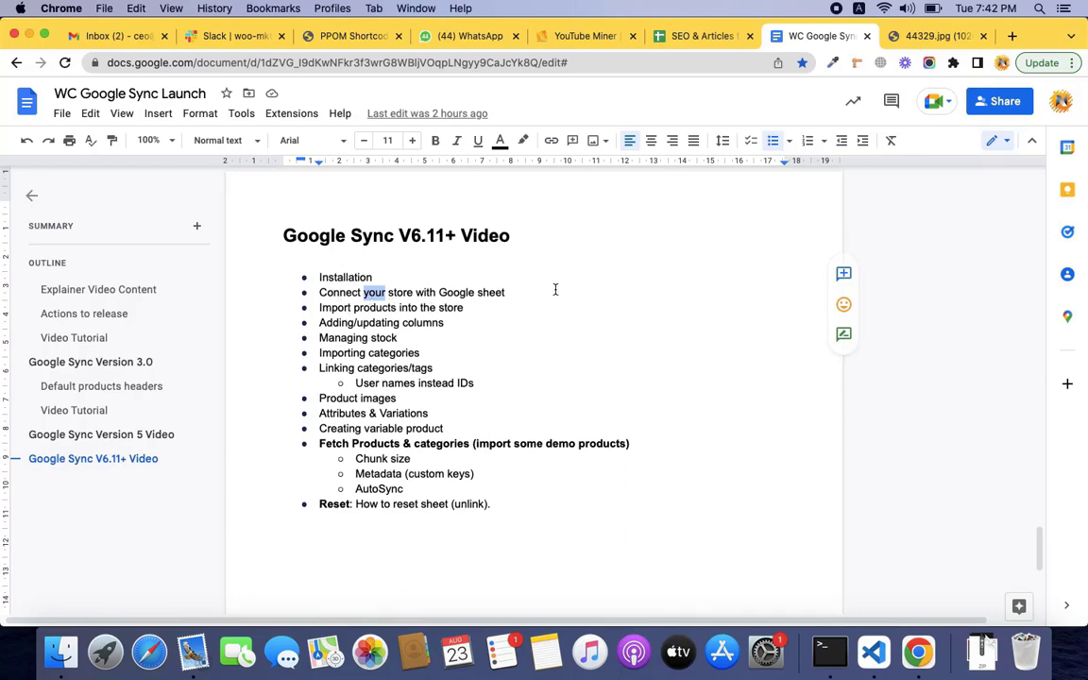
key("ctrl+Left")
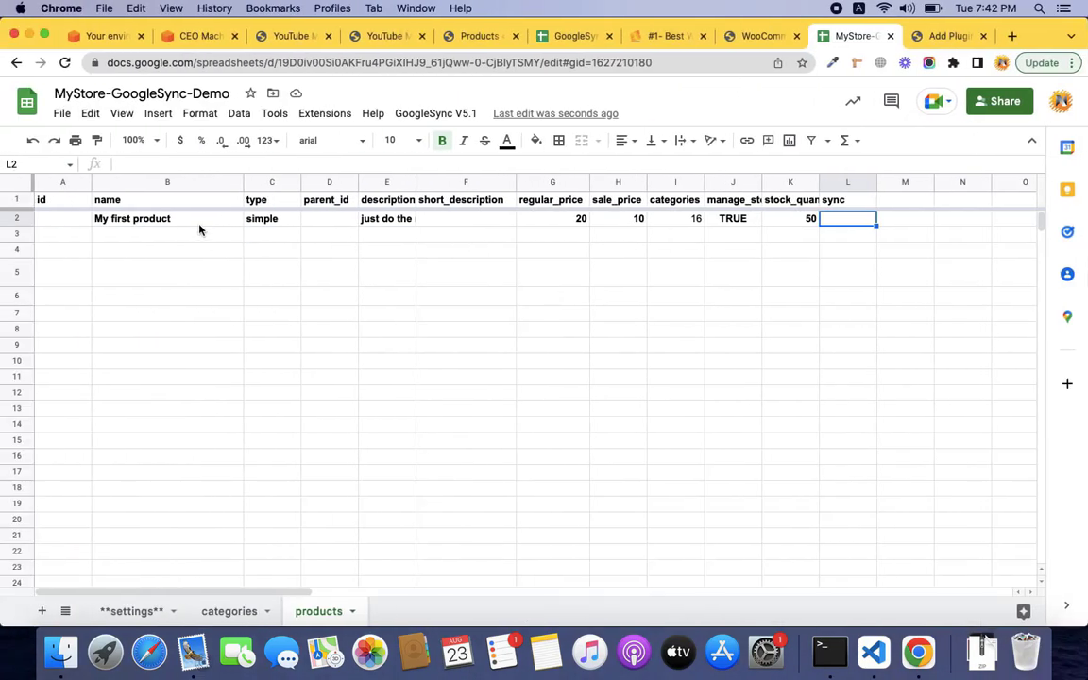
Insert a new column before sync with the header 'images' in L1, then switch browser windows.
left_click(199, 224)
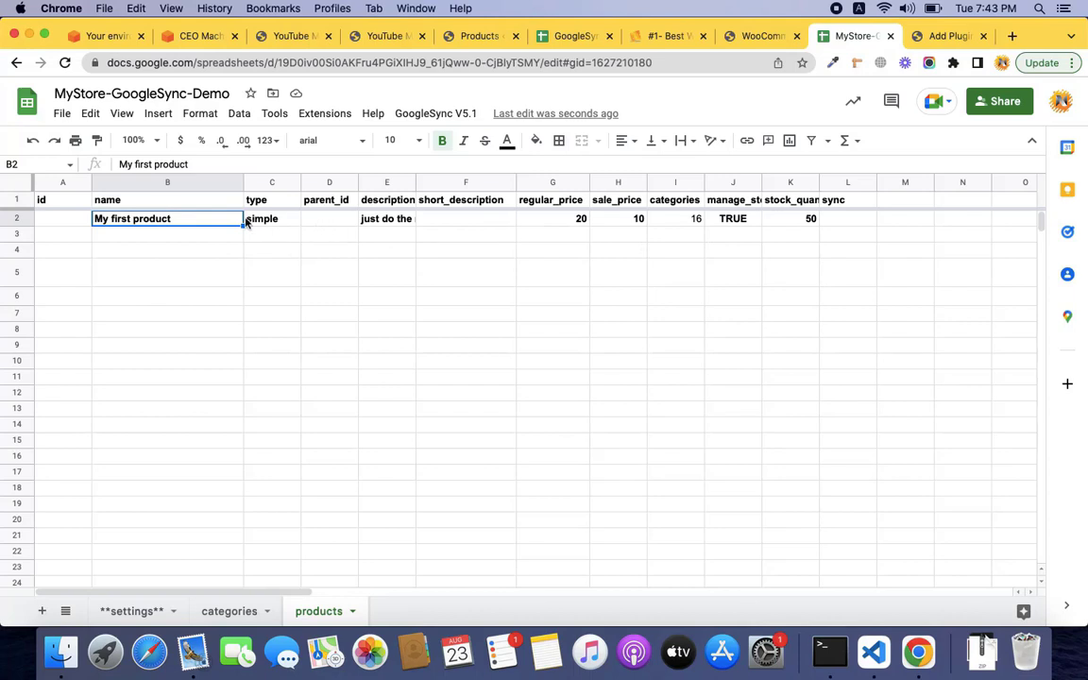
left_click(842, 187)
right_click(843, 188)
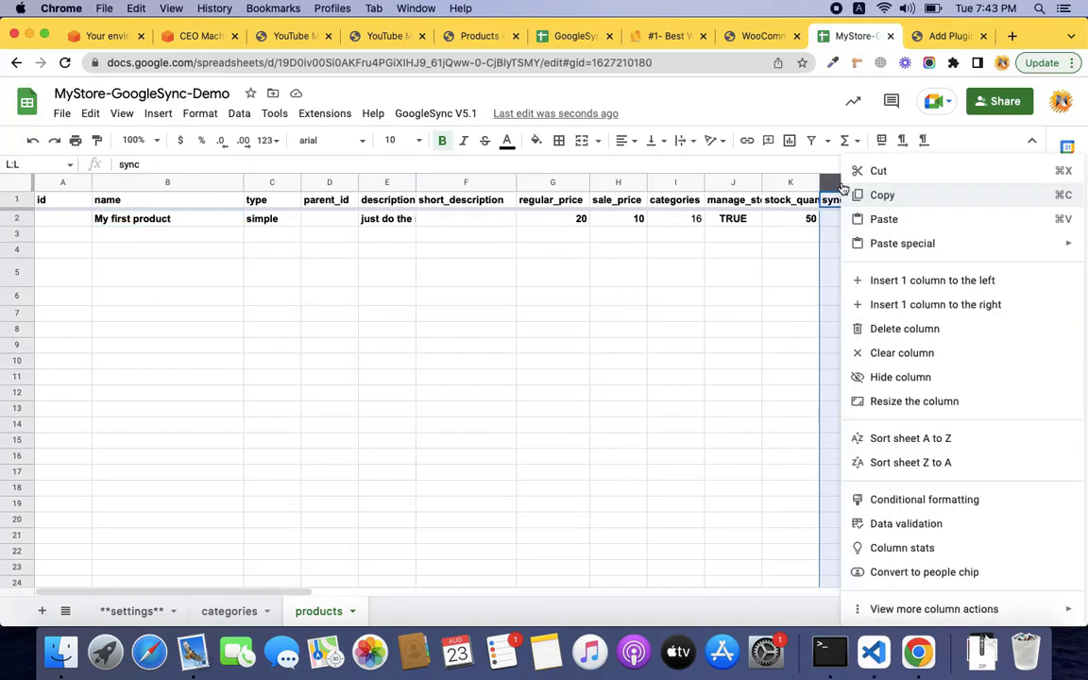
left_click(871, 279)
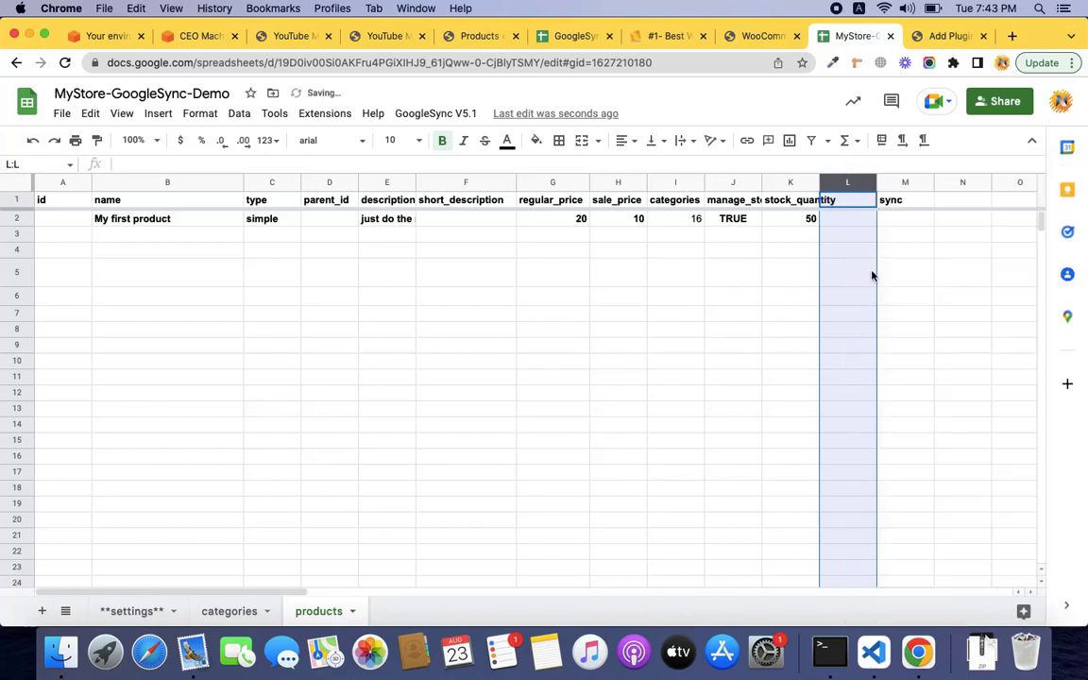
left_click(857, 207)
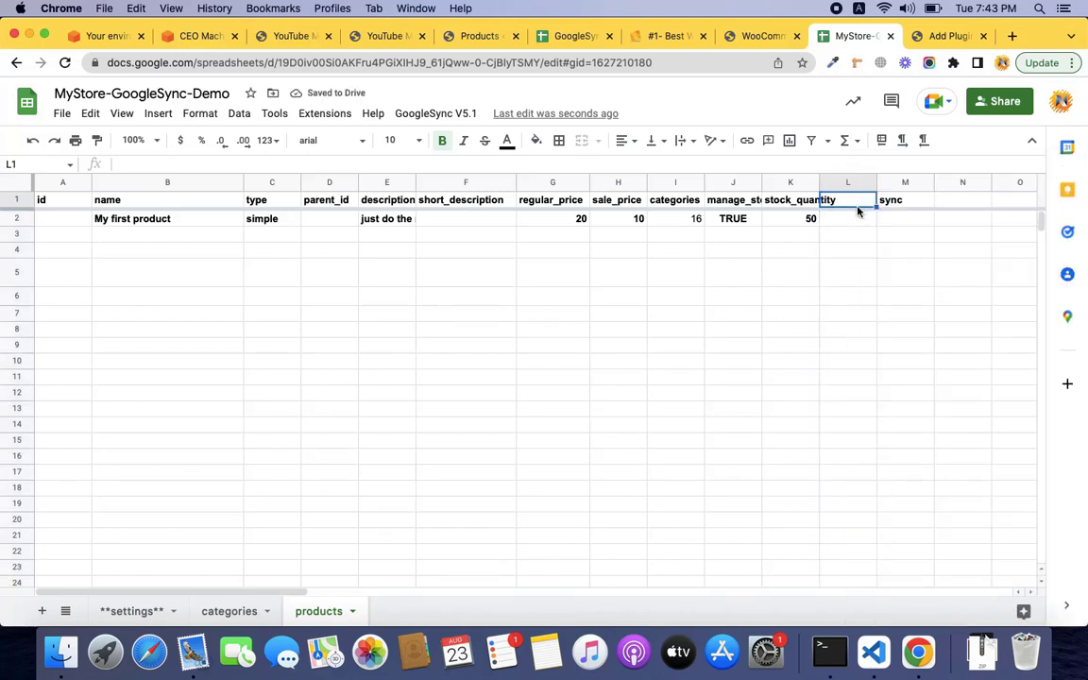
type("images")
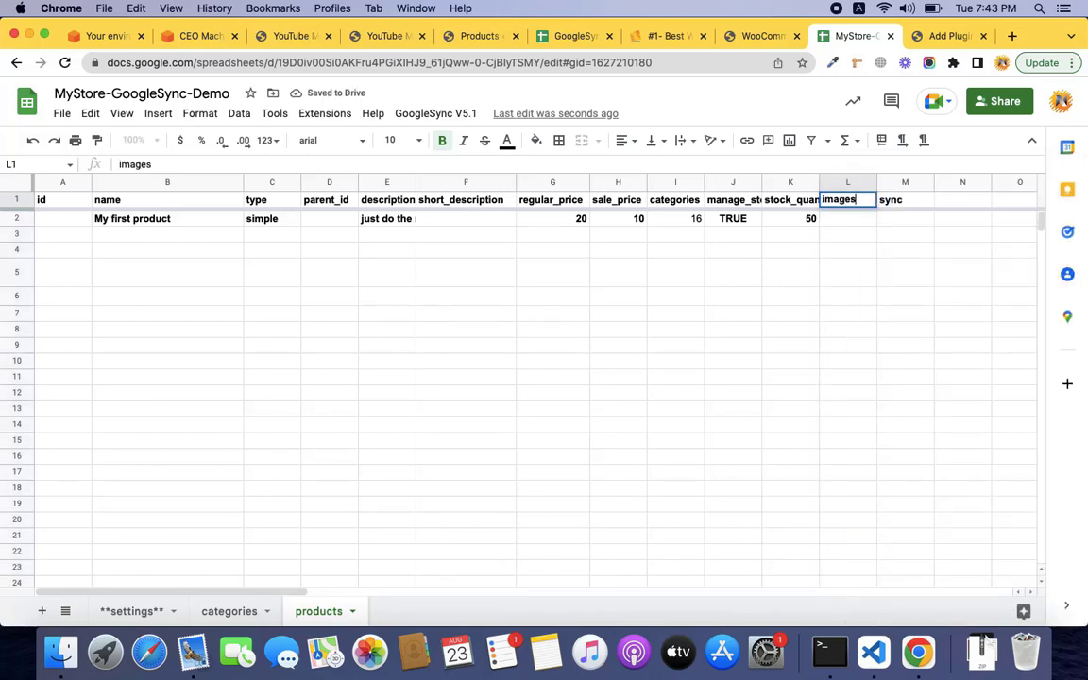
key("Return")
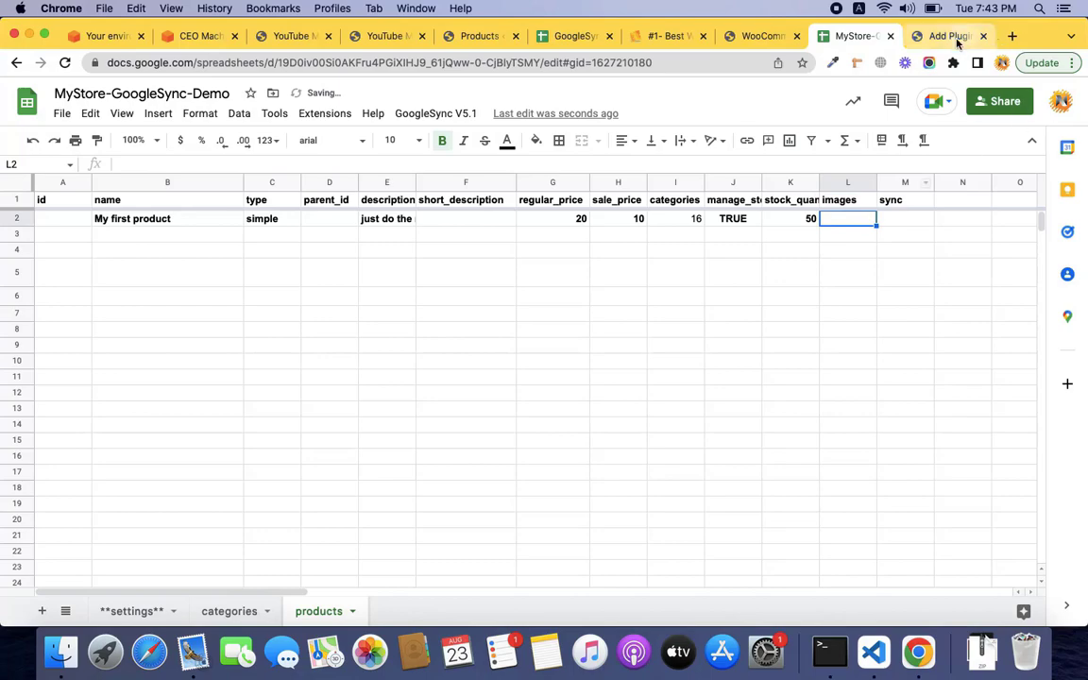
key("ctrl+Right")
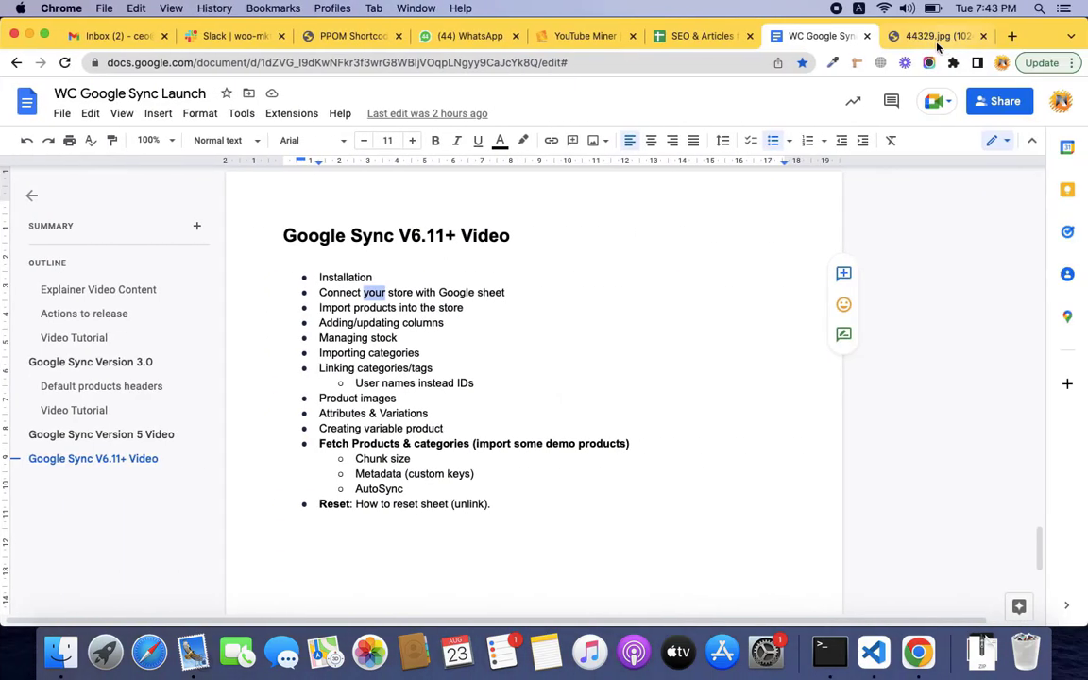
Paste the 44329.jpg mug image URL into L2, wrap it, and move to M2.
left_click(930, 37)
key("ctrl+Left")
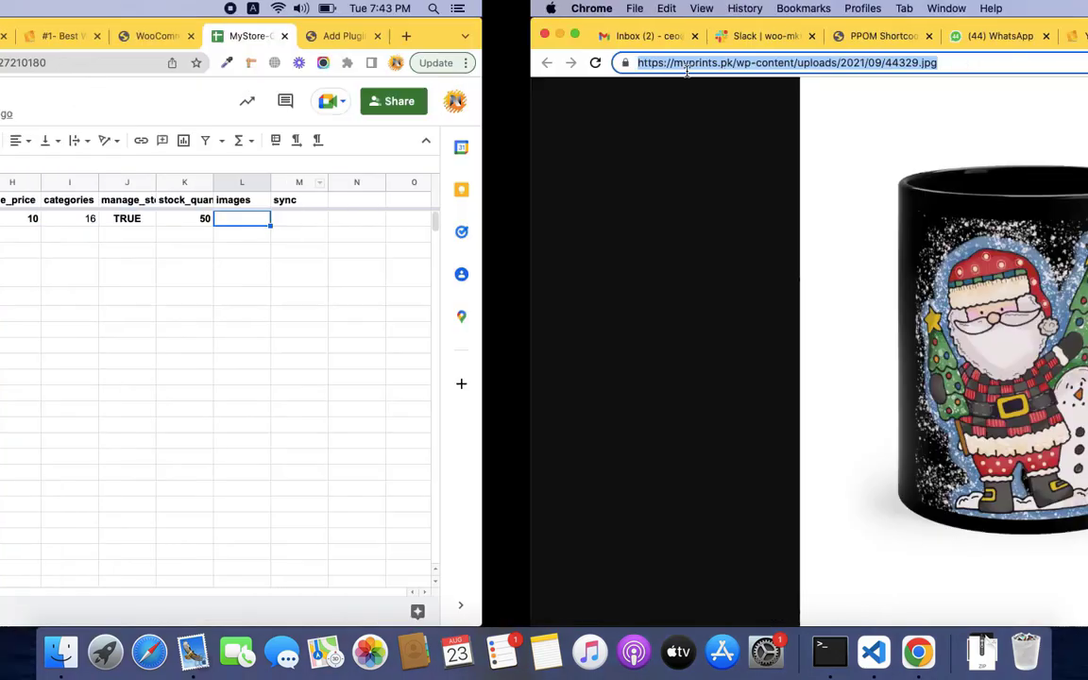
type("https://myprints.pk/wp-content/uploads/2021/09/44329.jpg")
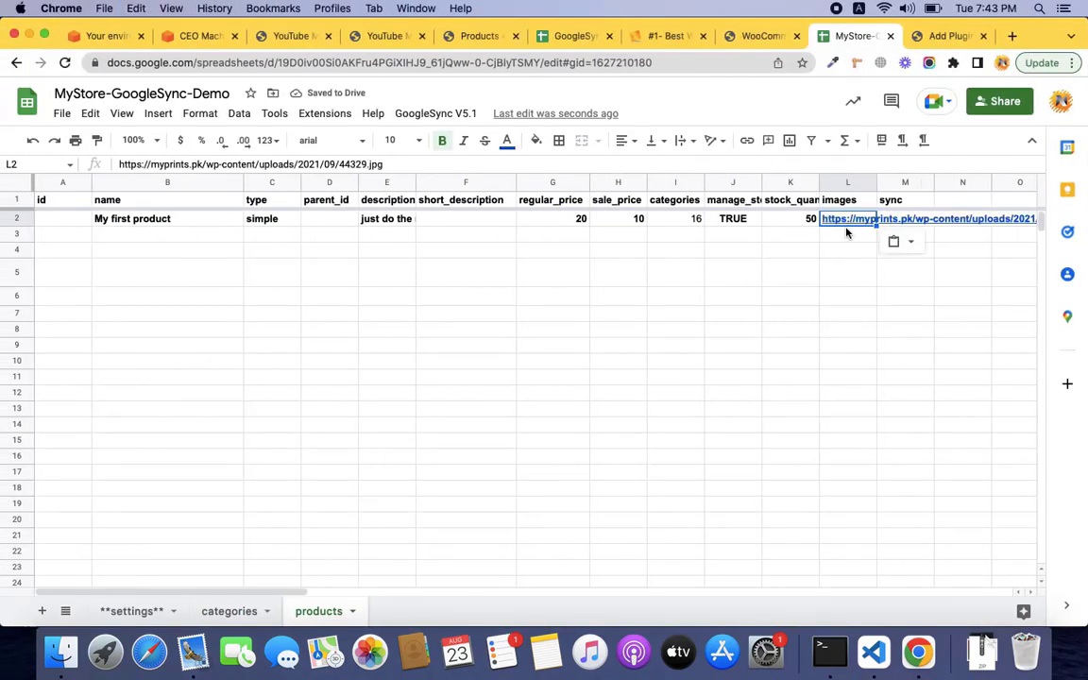
left_click(683, 141)
left_click(703, 166)
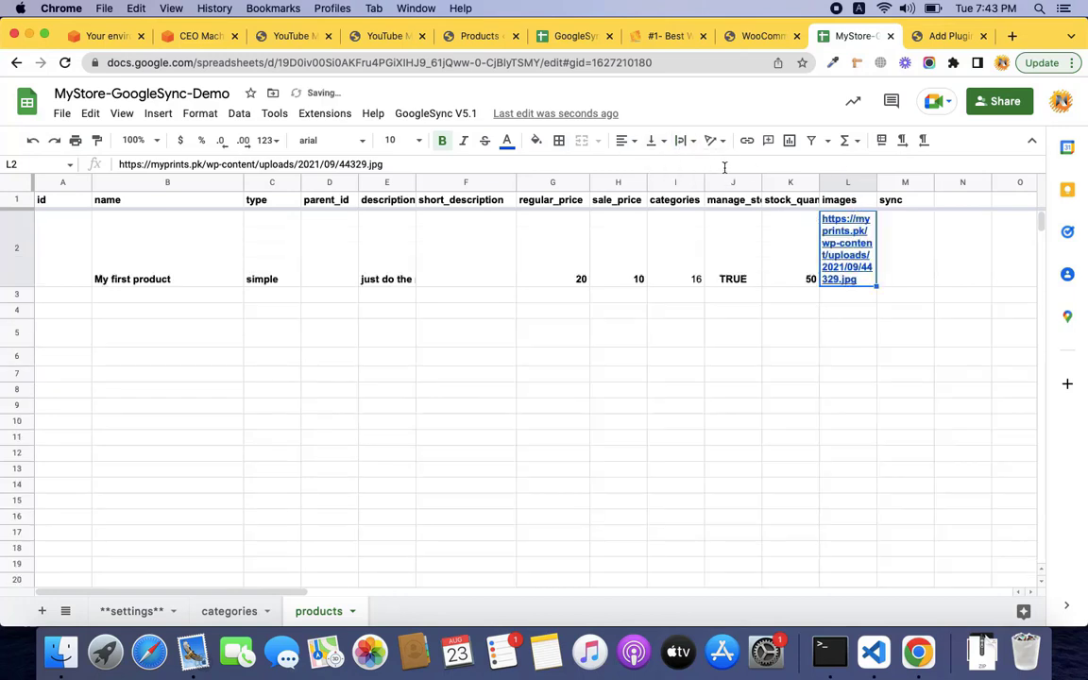
left_click(883, 243)
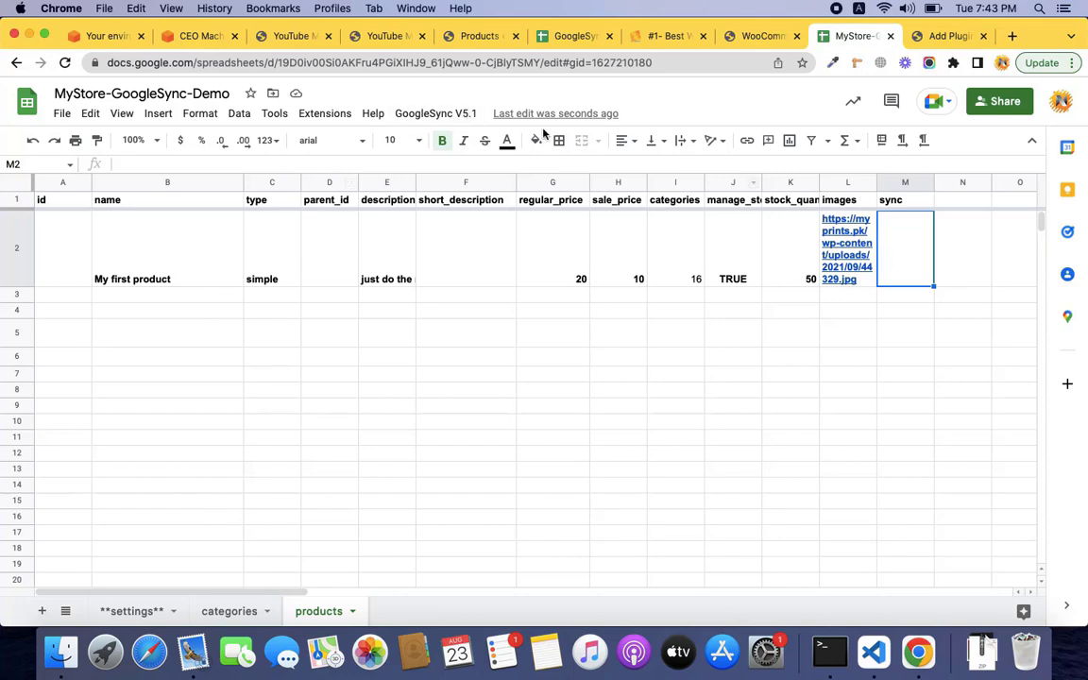
left_click(467, 119)
left_click(462, 176)
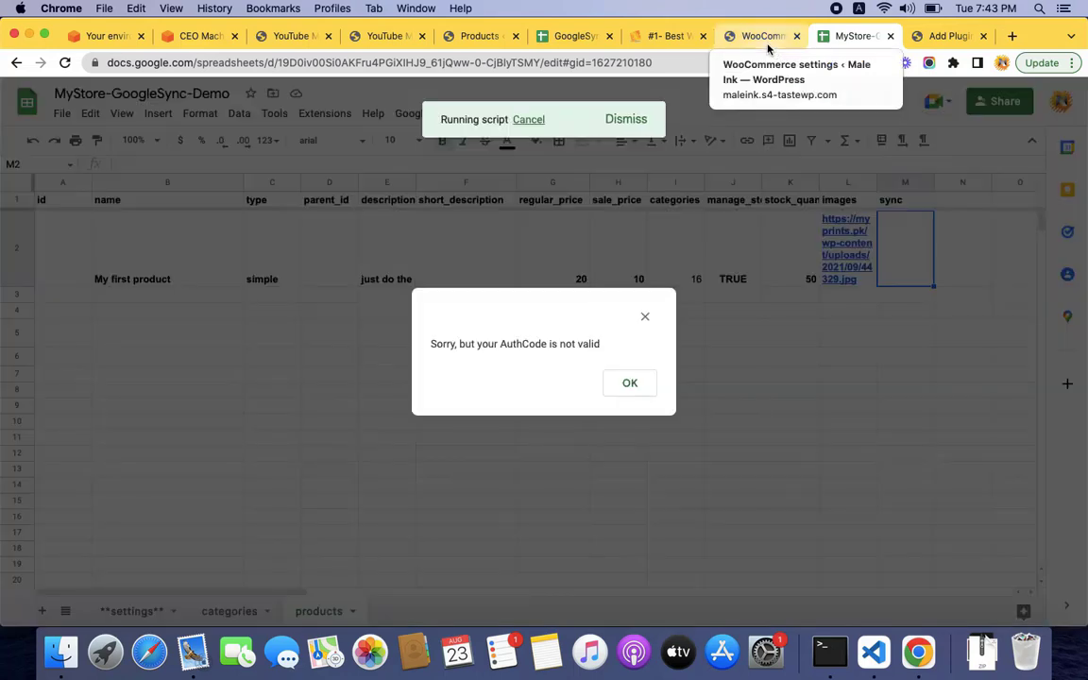
left_click(627, 385)
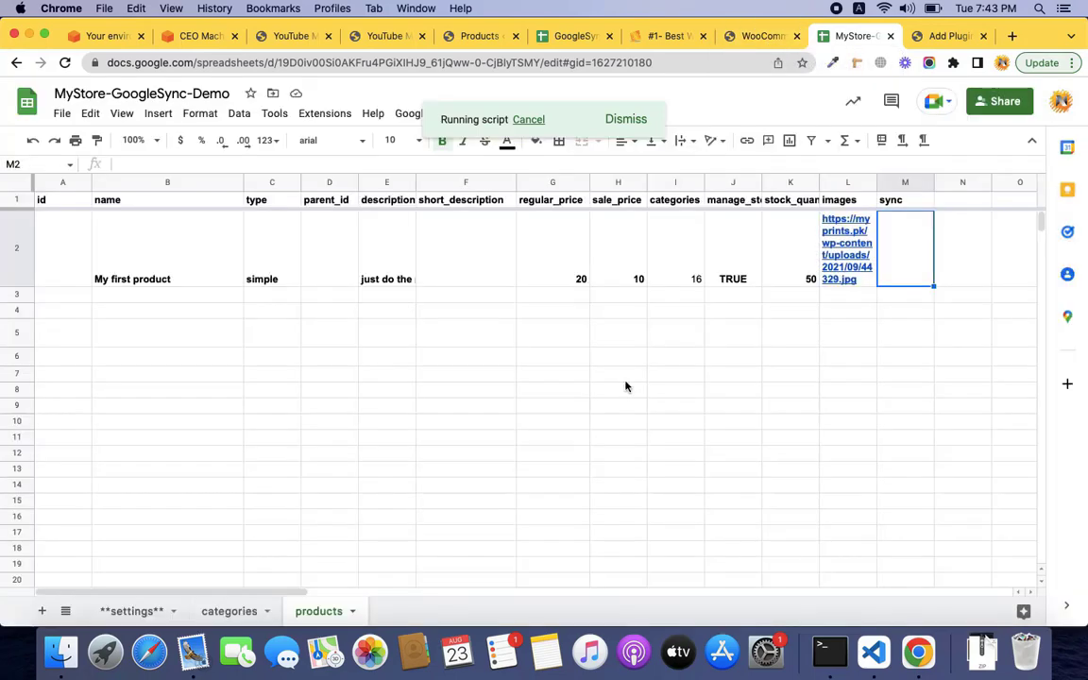
left_click(151, 612)
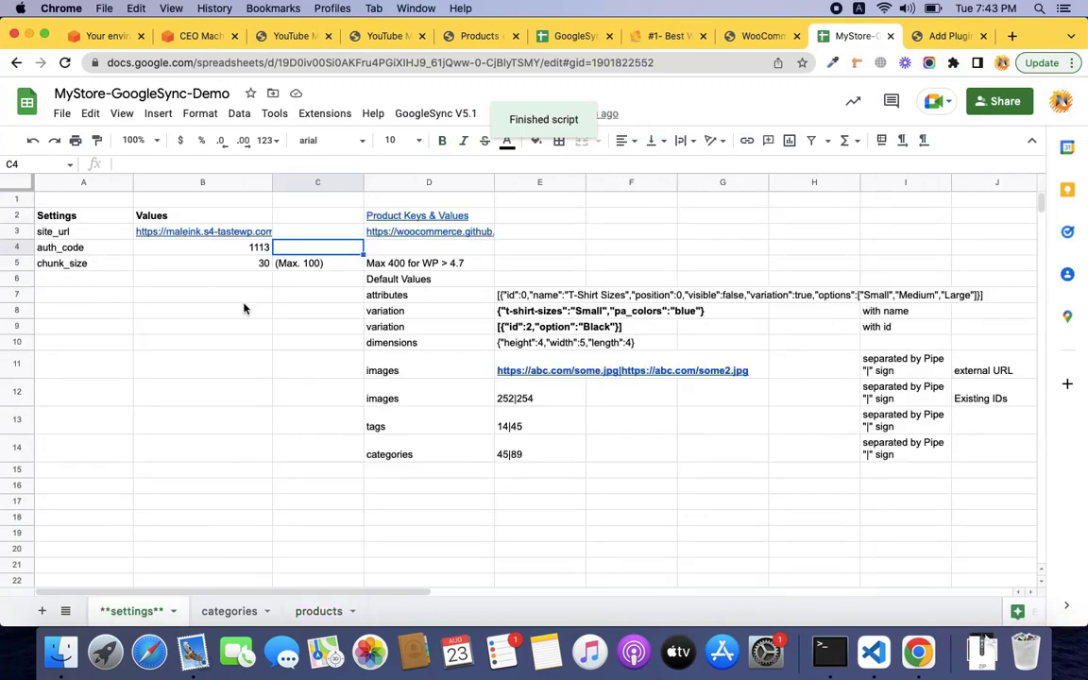
Save the Google Sync settings in WooCommerce.
left_click(760, 38)
scroll(492, 447, "down", 2)
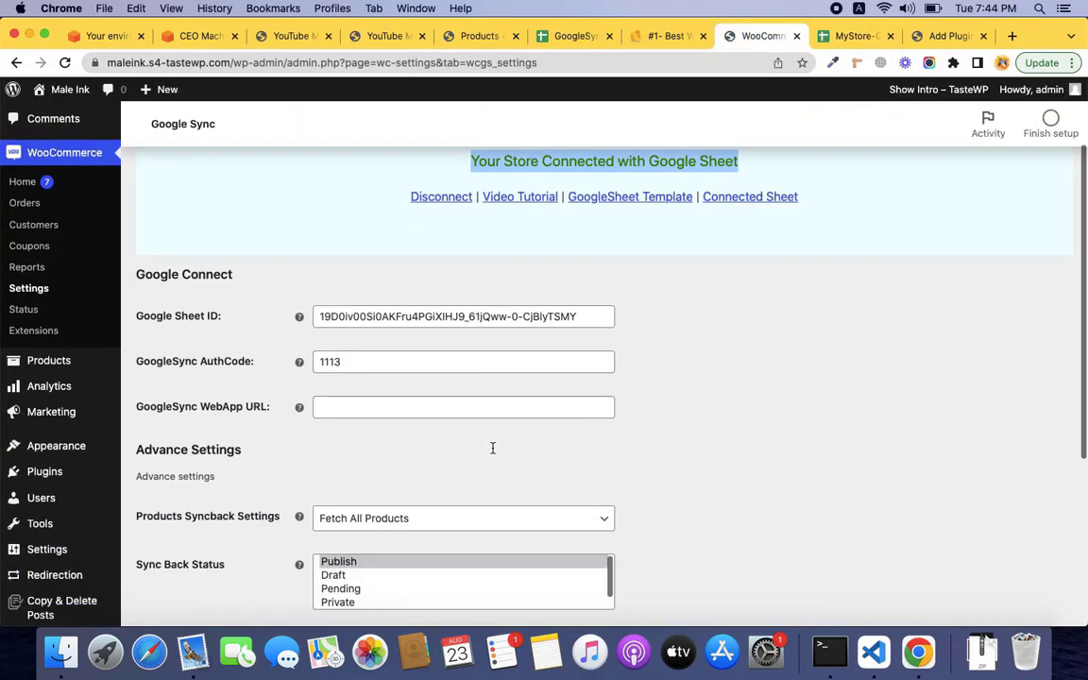
scroll(492, 448, "down", 4)
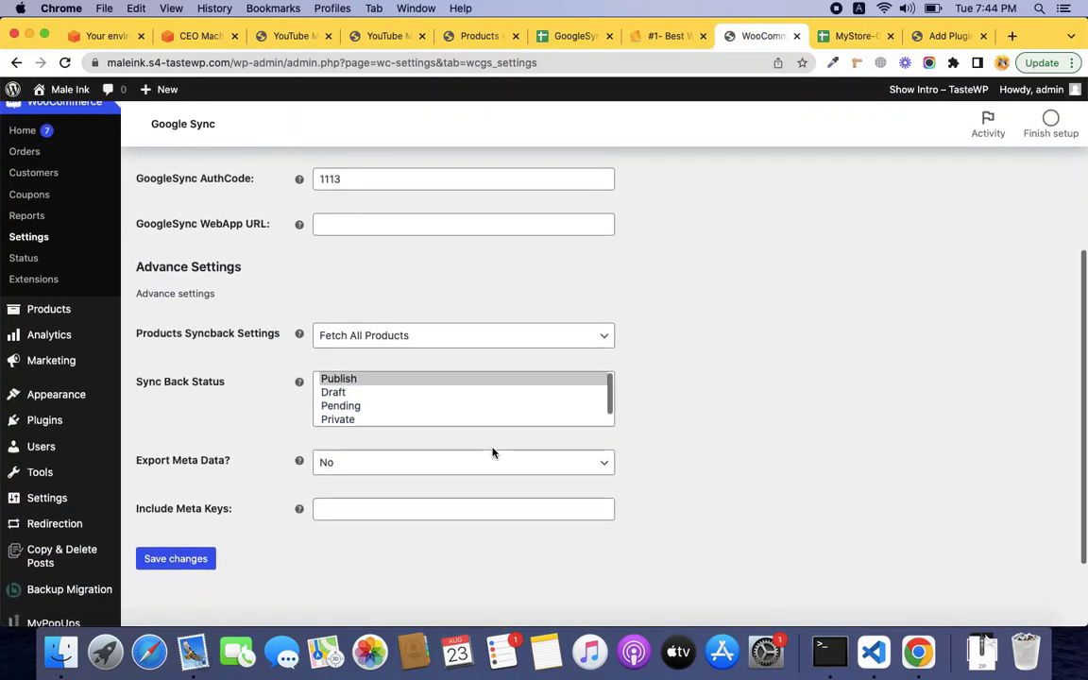
left_click(194, 556)
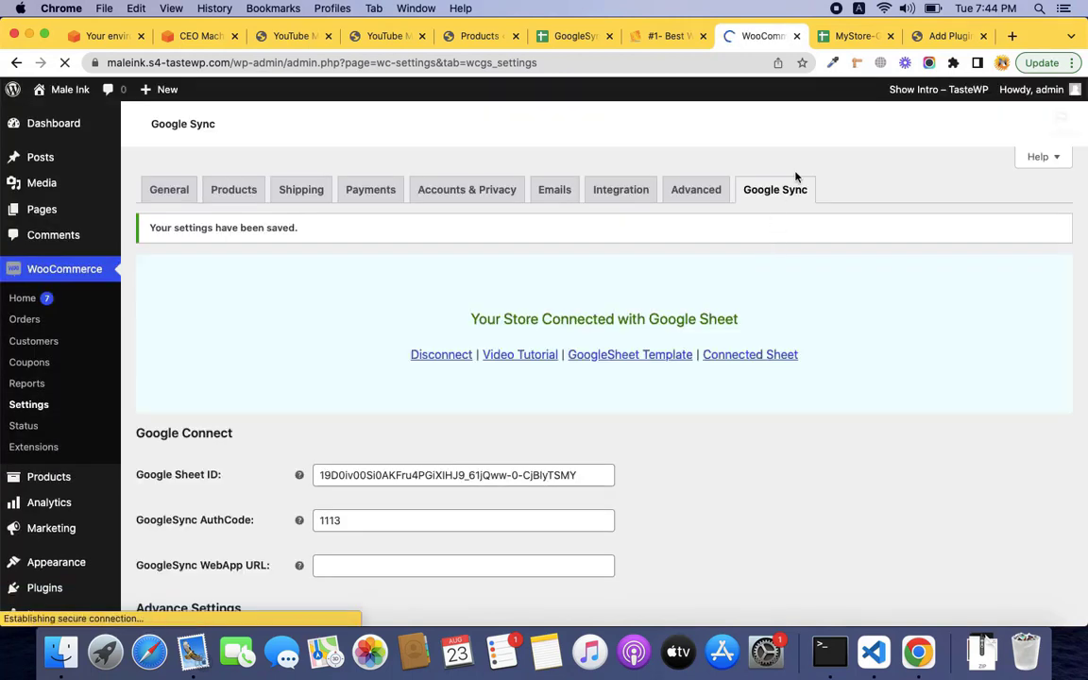
Connect the sheet and sync data so My first product gets id 11 with status OK.
left_click(850, 36)
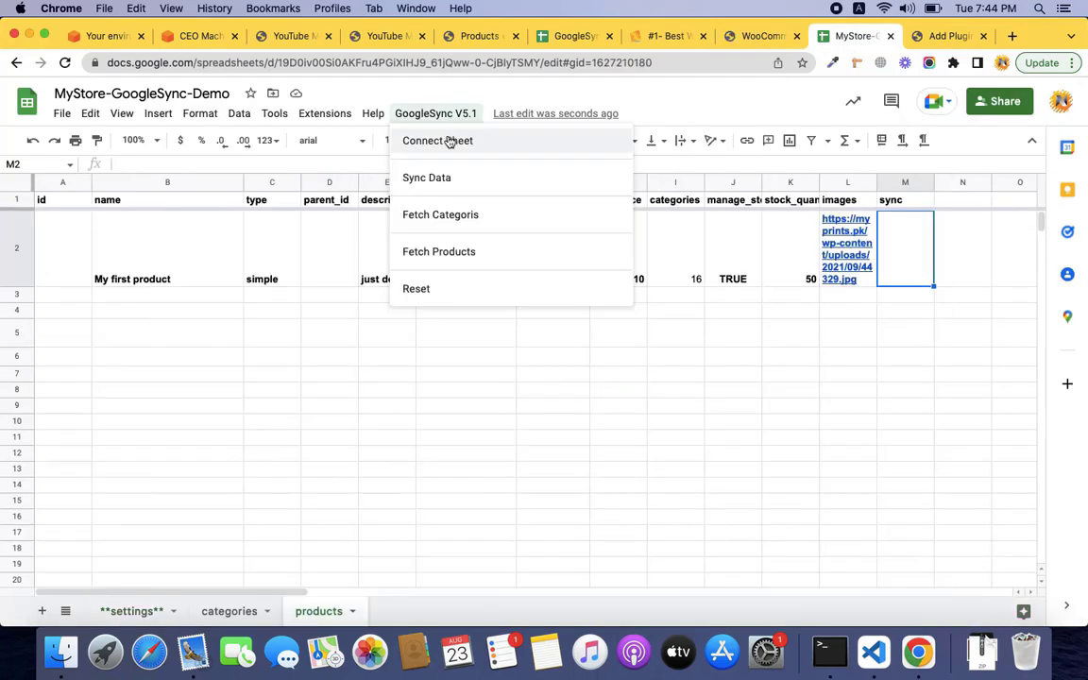
left_click(450, 140)
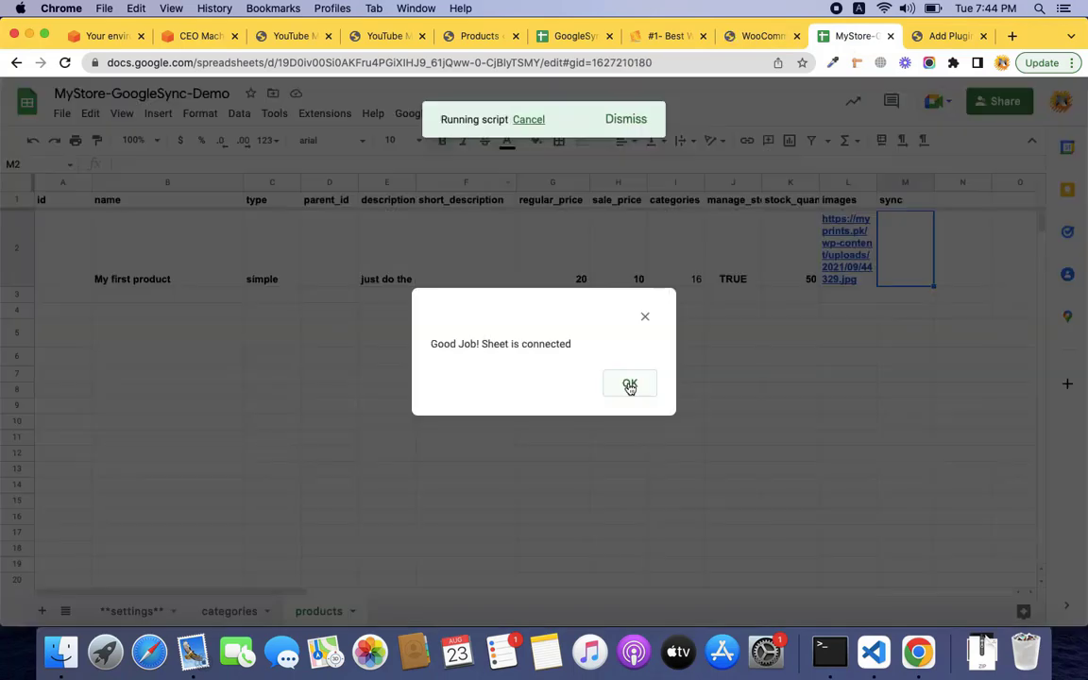
left_click(626, 384)
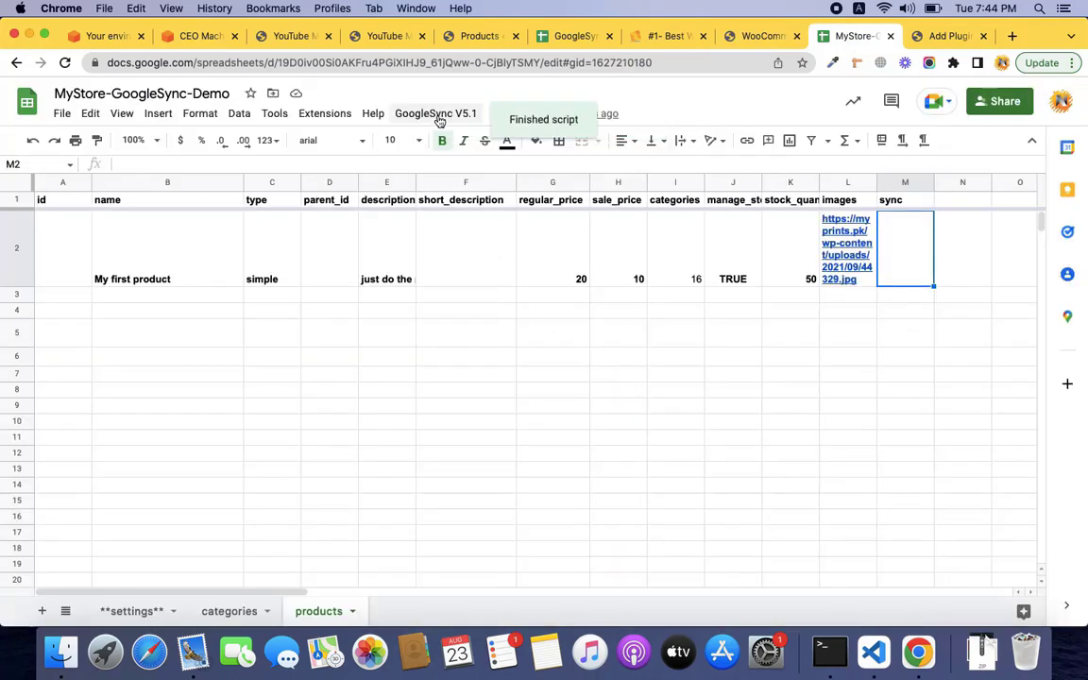
left_click(437, 114)
left_click(442, 175)
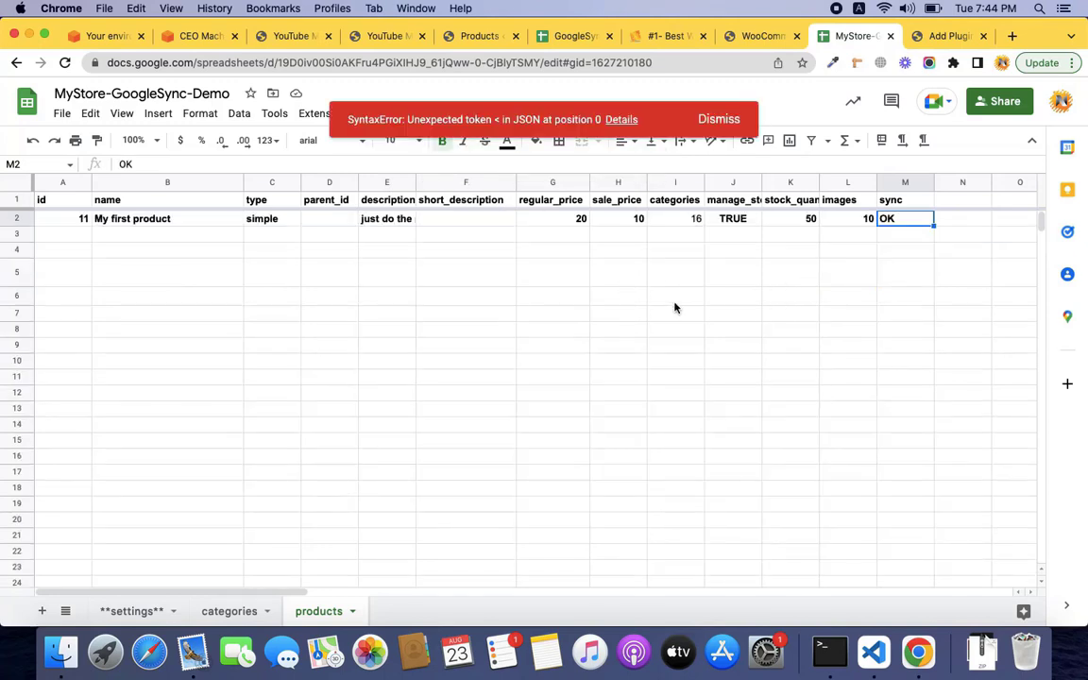
left_click(720, 120)
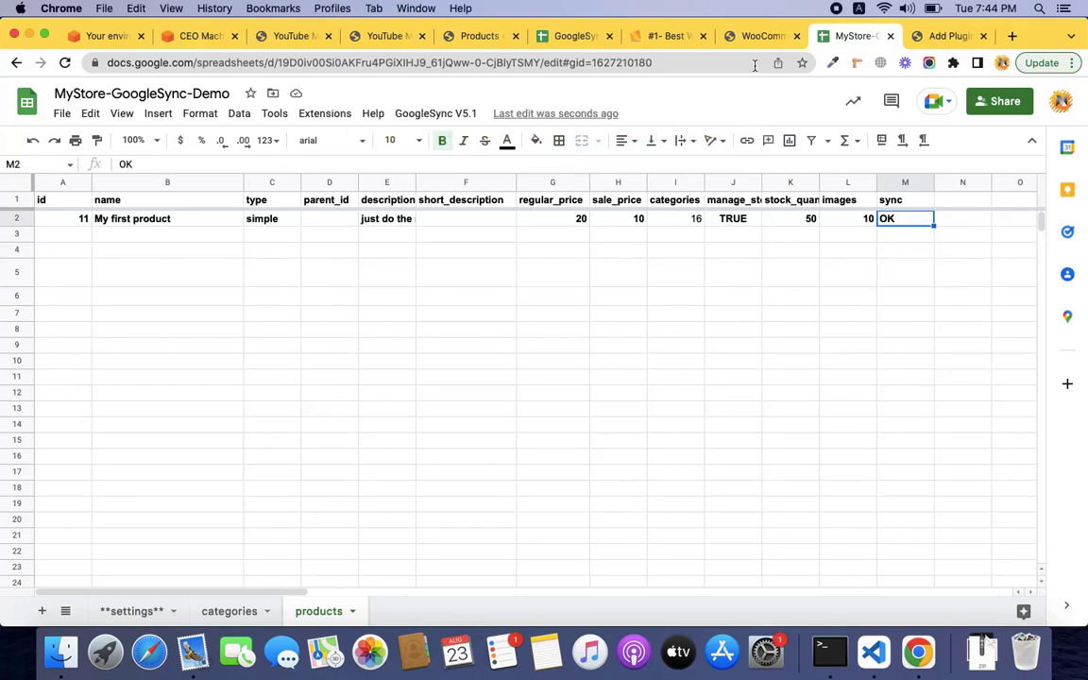
left_click(763, 36)
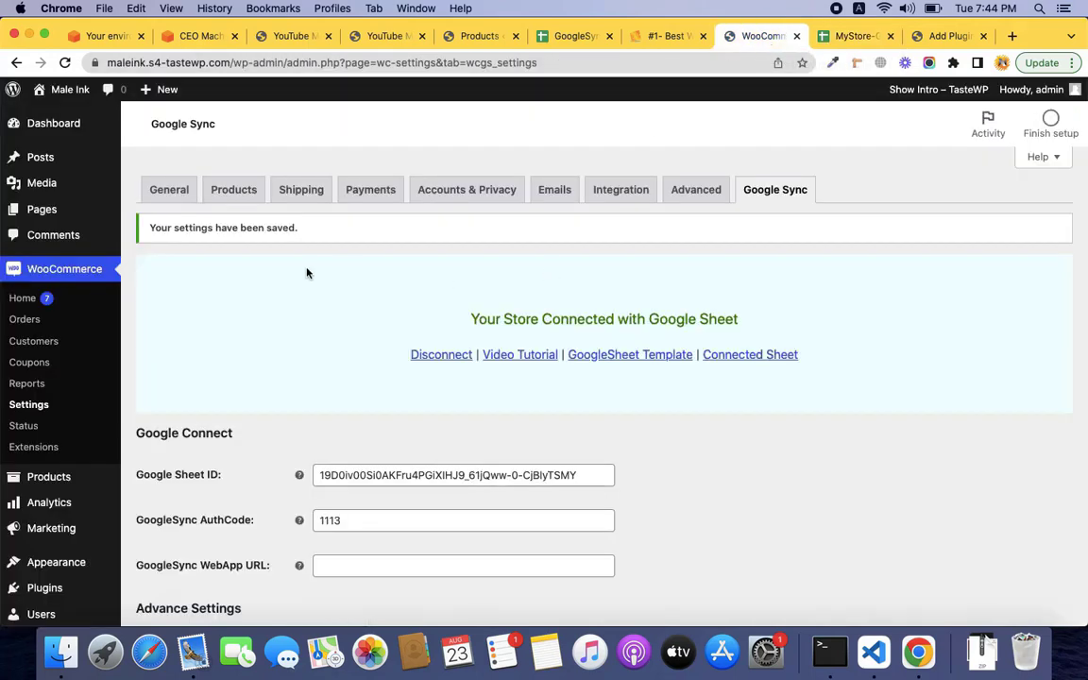
Open WooCommerce's All Products list showing My first product at $20/$10, stock 50.
left_click(59, 476)
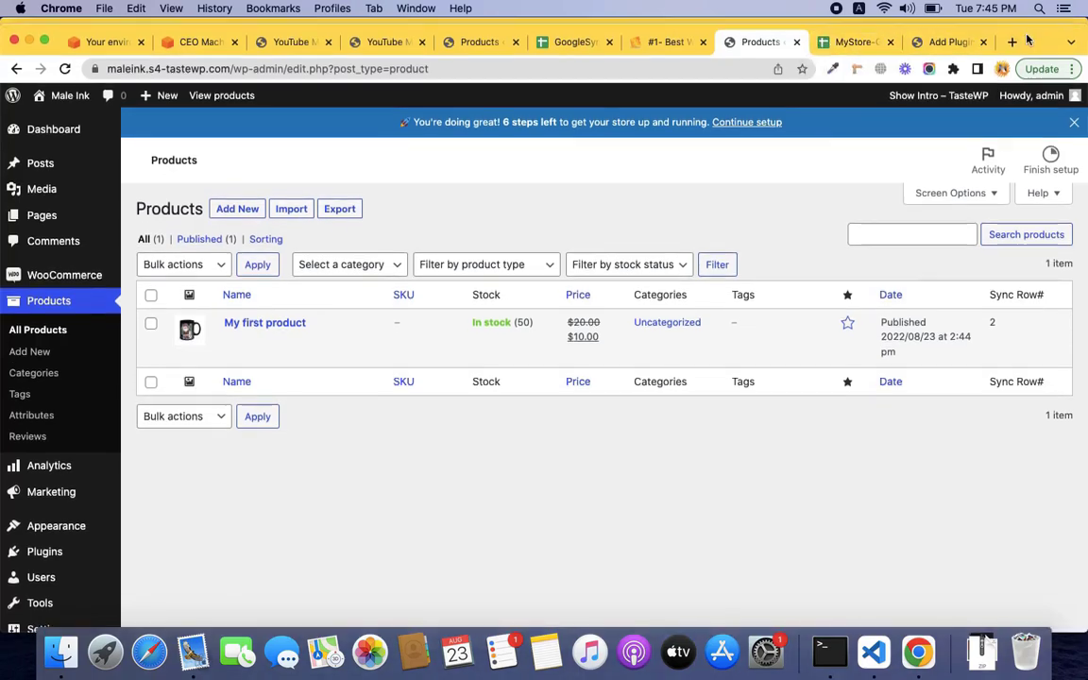
left_click(848, 37)
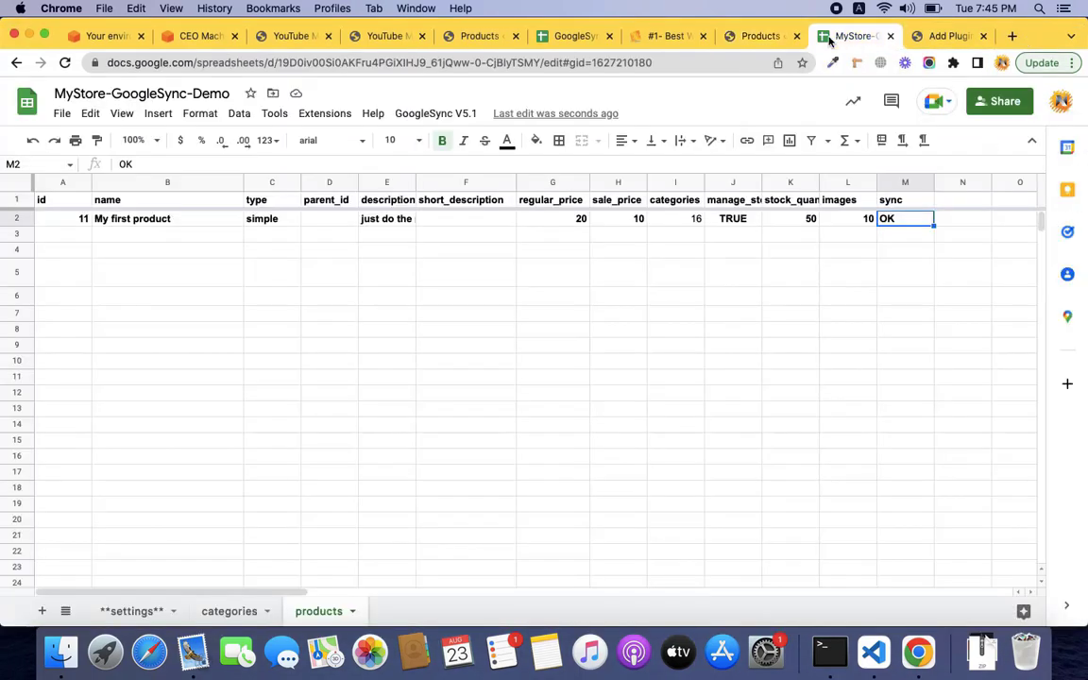
left_click(758, 39)
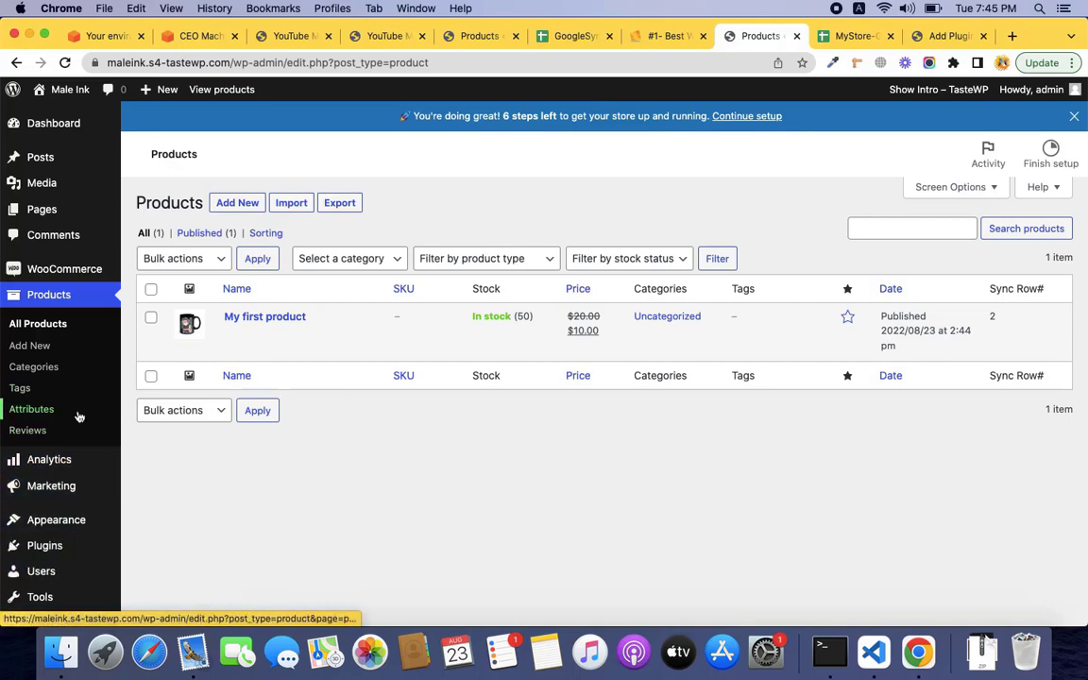
scroll(80, 406, "down", 5)
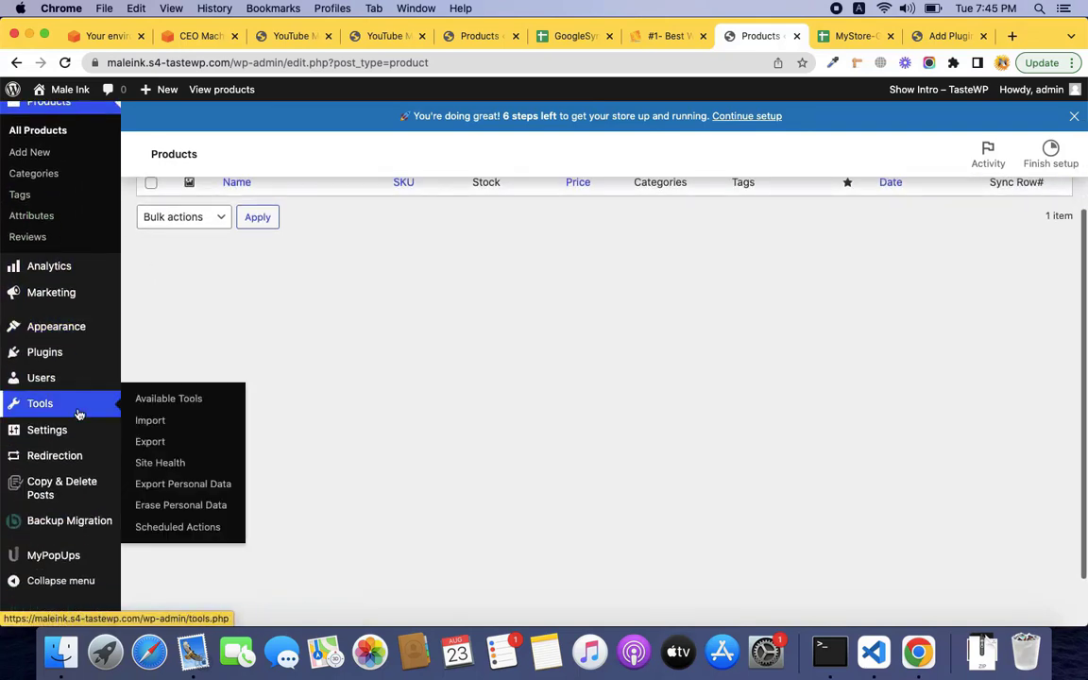
scroll(79, 414, "up", 2)
Compare the sheet's product id in A2 and sync status in M2 with the store list.
left_click(859, 37)
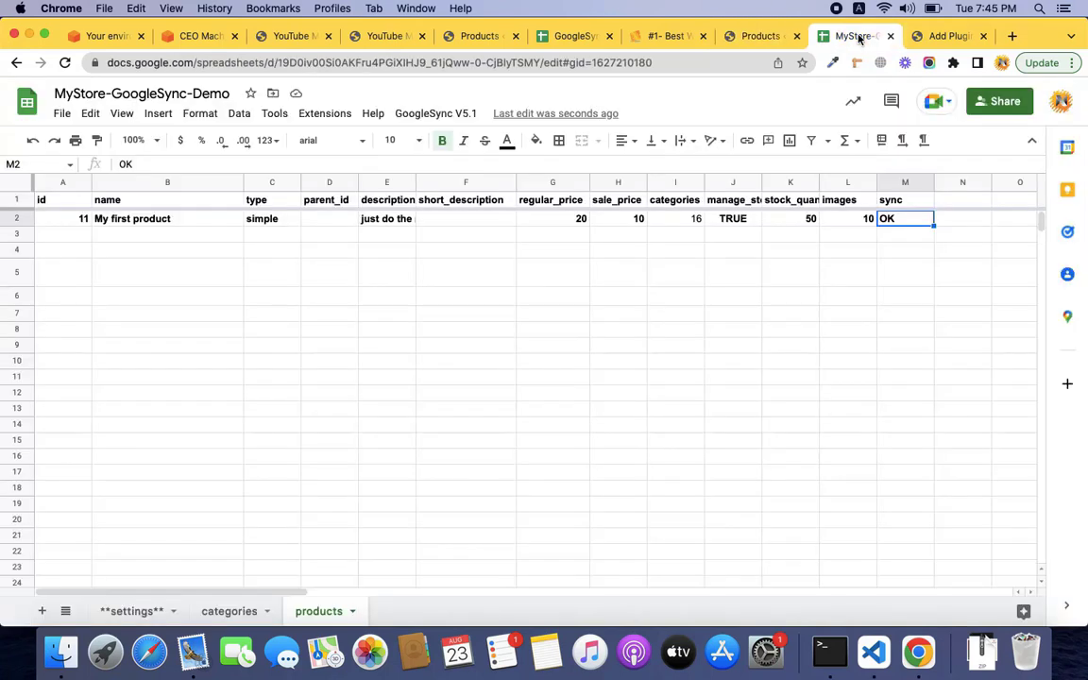
left_click(82, 223)
left_click(901, 223)
left_click(756, 36)
scroll(407, 341, "up", 1)
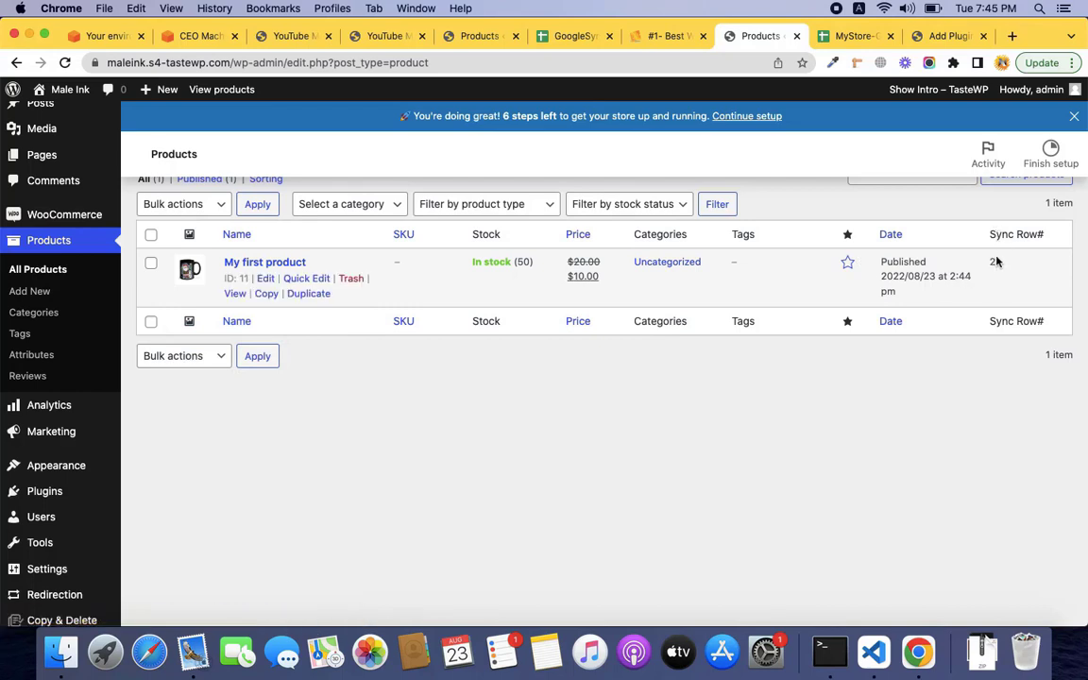
left_click(854, 36)
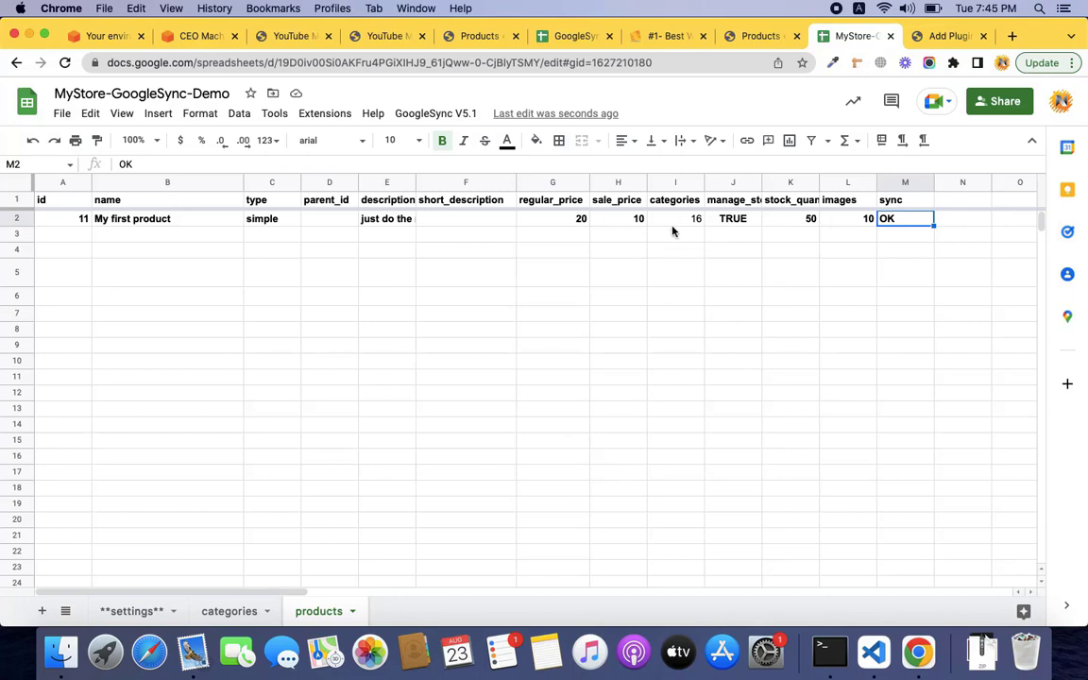
On the categories sheet, clear the OK sync statuses from G2 through G251.
left_click(239, 617)
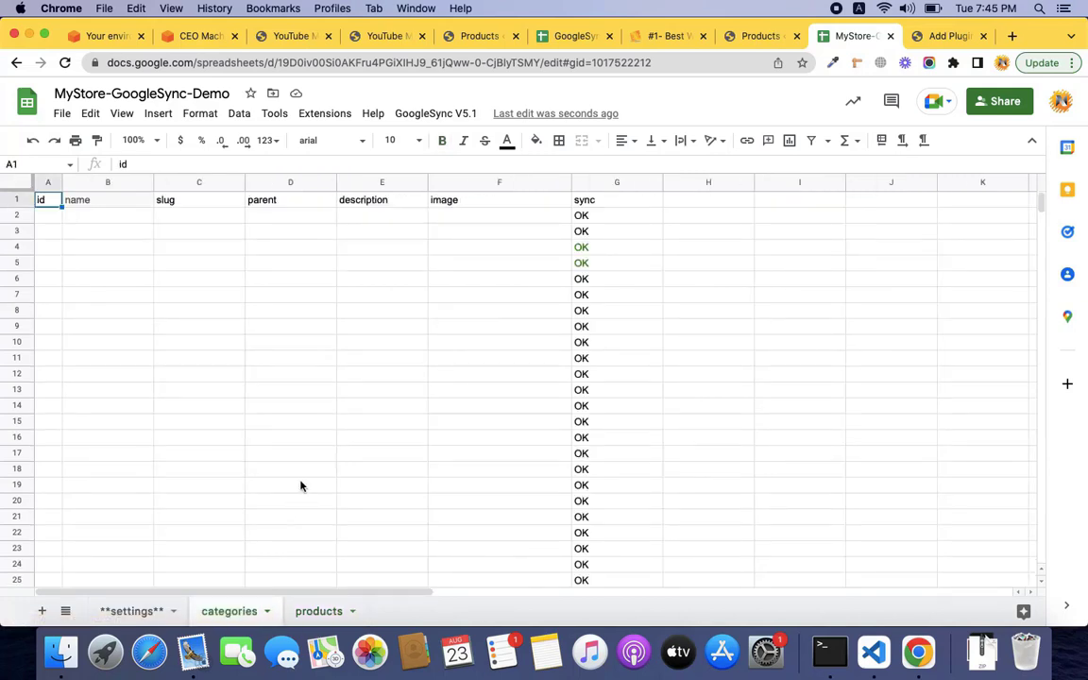
left_click(605, 224)
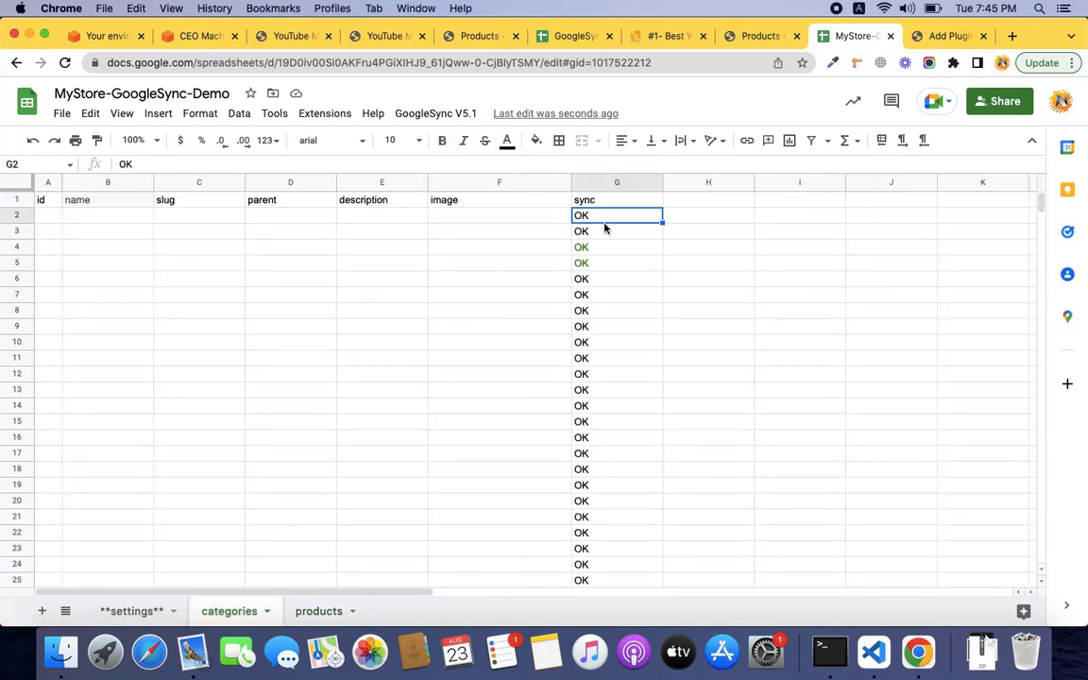
key("super+shift+Down")
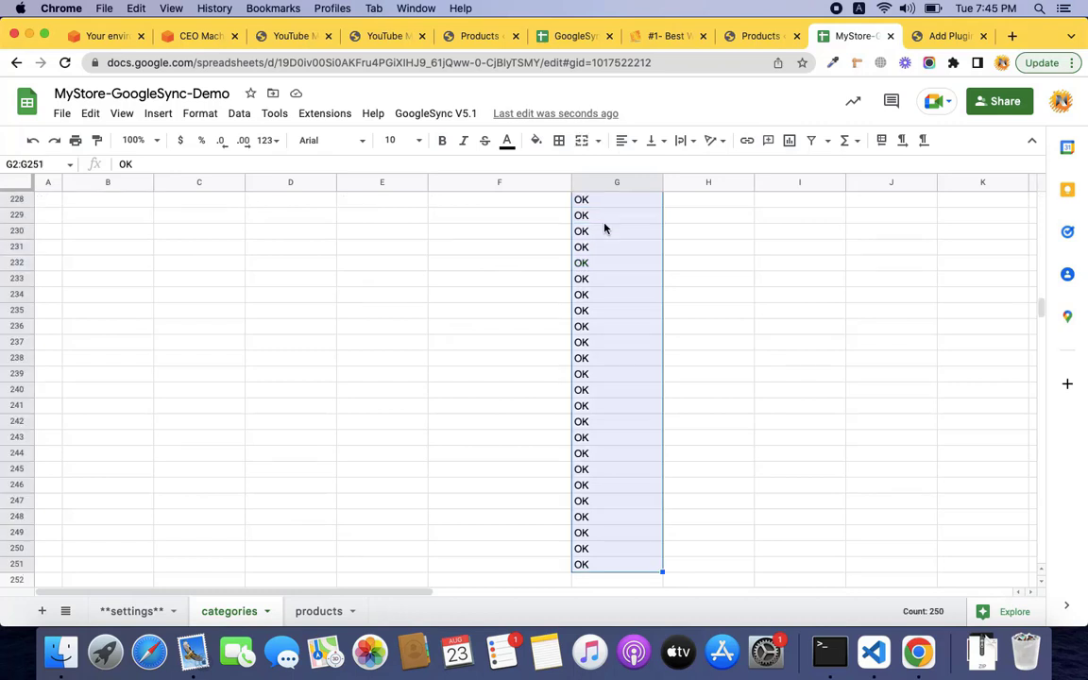
key("Delete")
key("super+Up")
Enter Cups, Mugs and Glass into B2:B4.
key("Down")
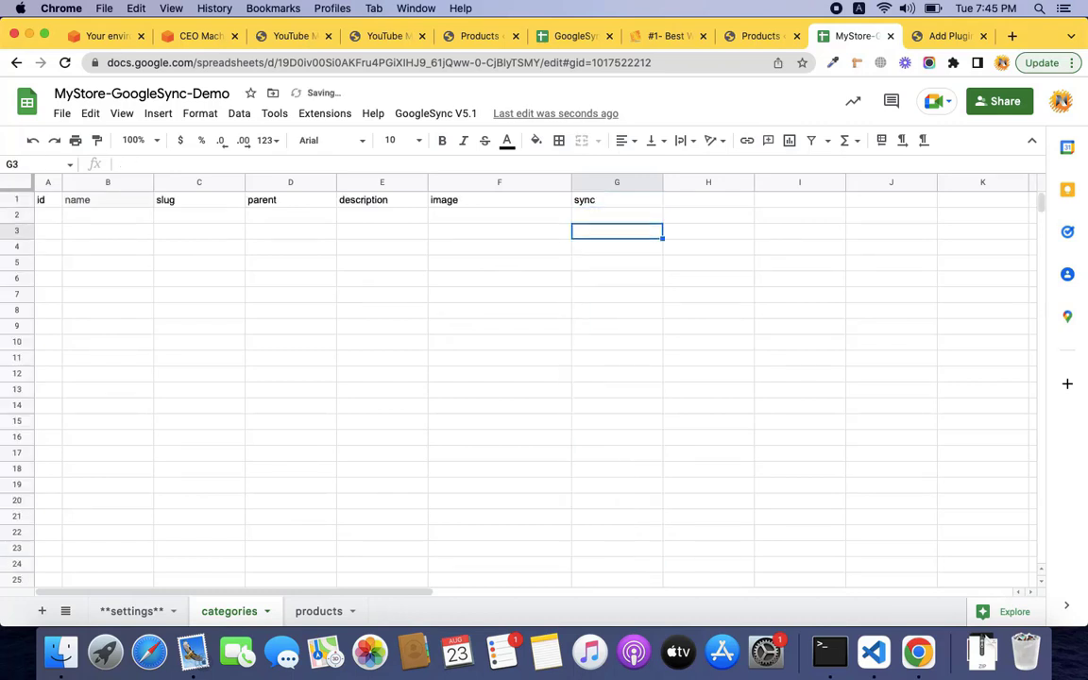
key("Left")
key("Left")
key("Left")
key("Left")
key("Left")
key("Left")
key("Right")
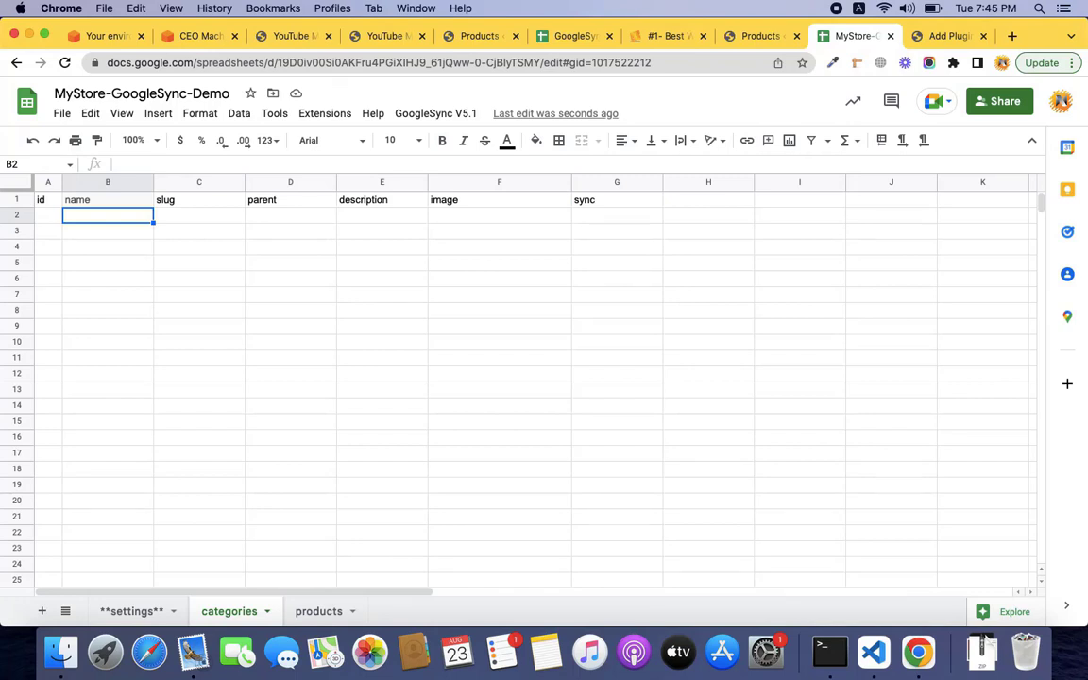
type("Cups")
key("Return")
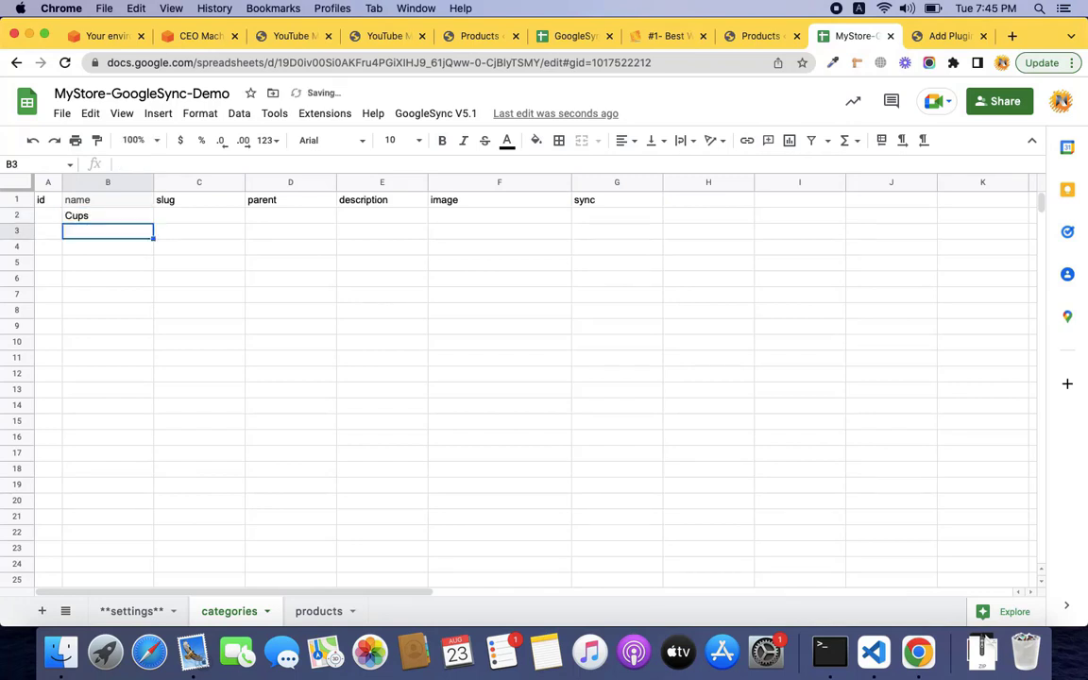
type("Mugs")
key("Return")
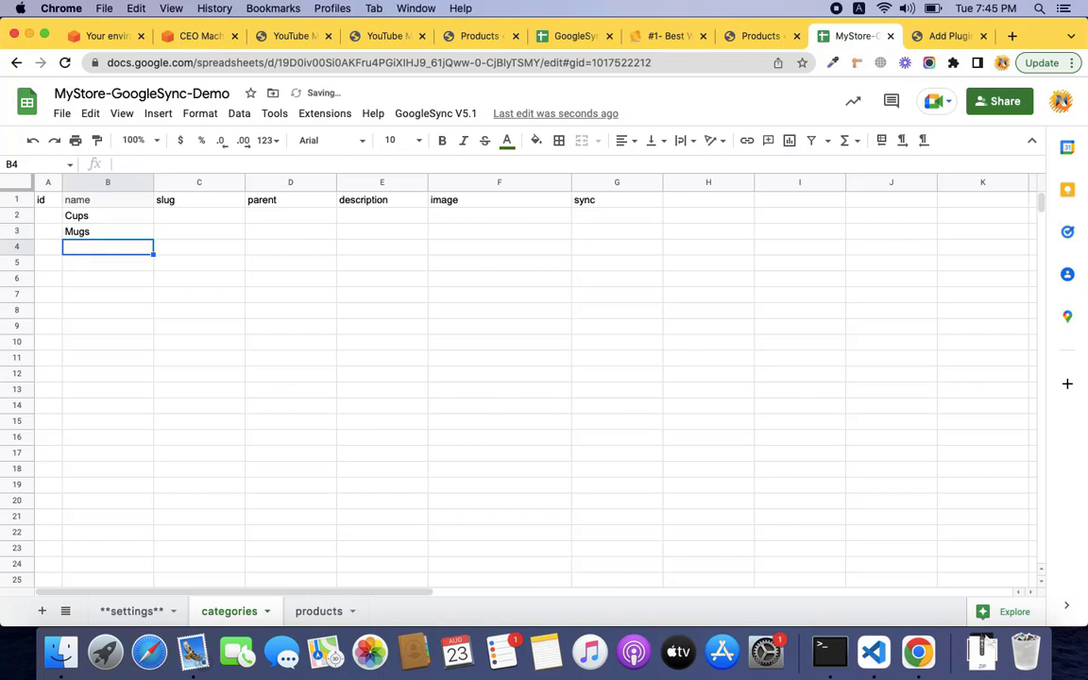
type("Glass")
key("Return")
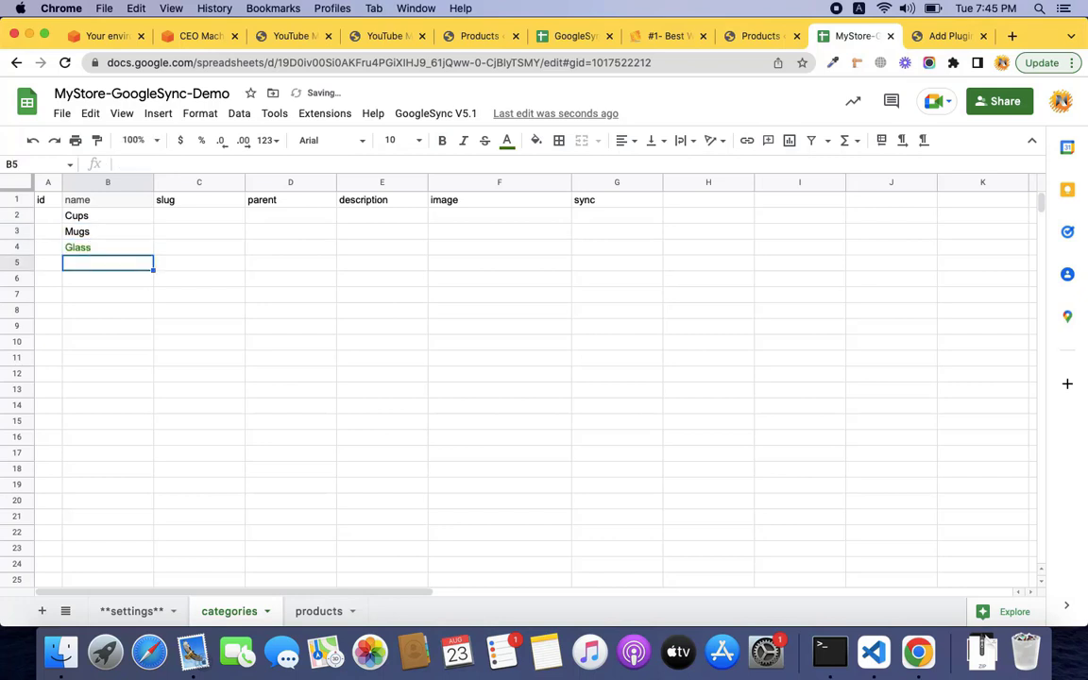
key("Up")
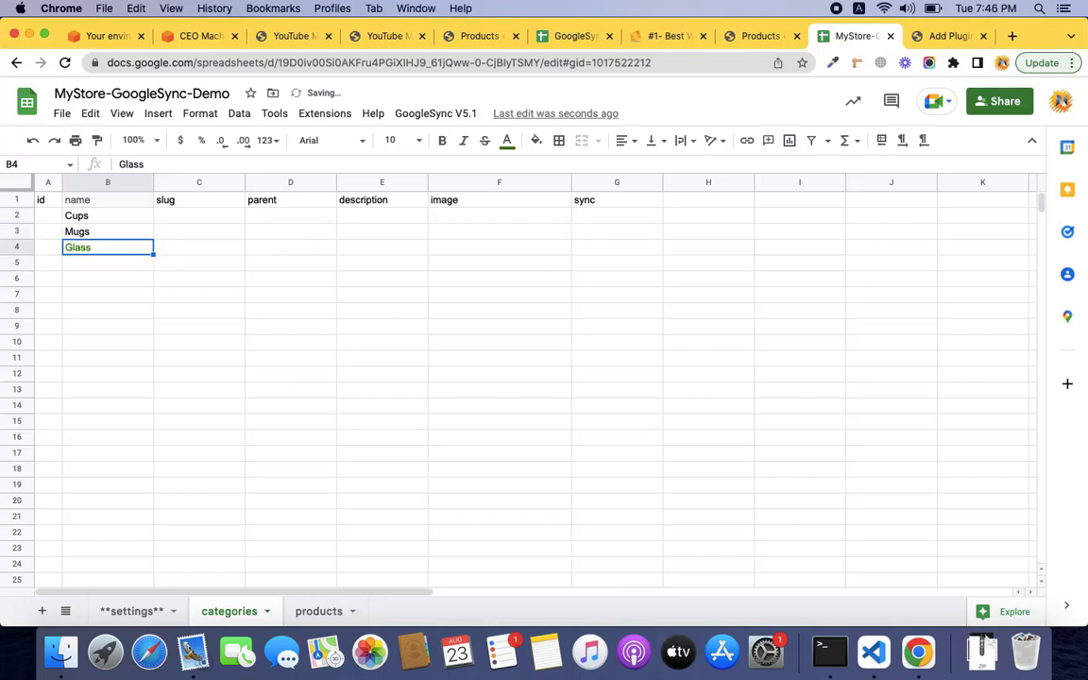
Run GoogleSync Sync Data so the categories receive ids 16, 17 and 18.
left_click(461, 121)
left_click(447, 177)
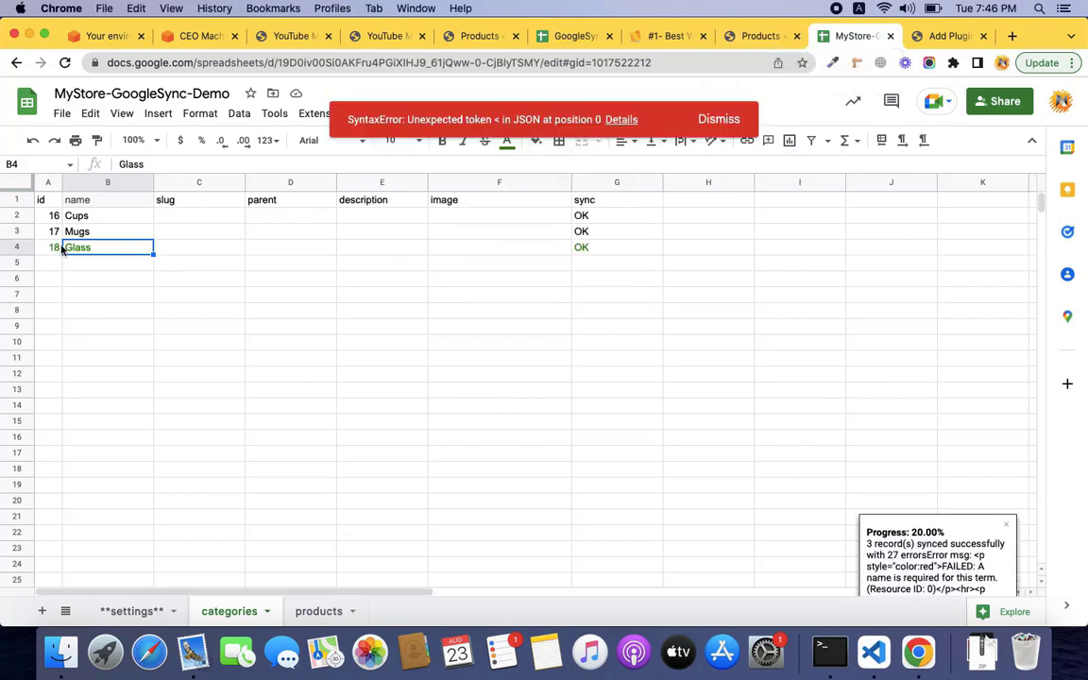
left_click(759, 41)
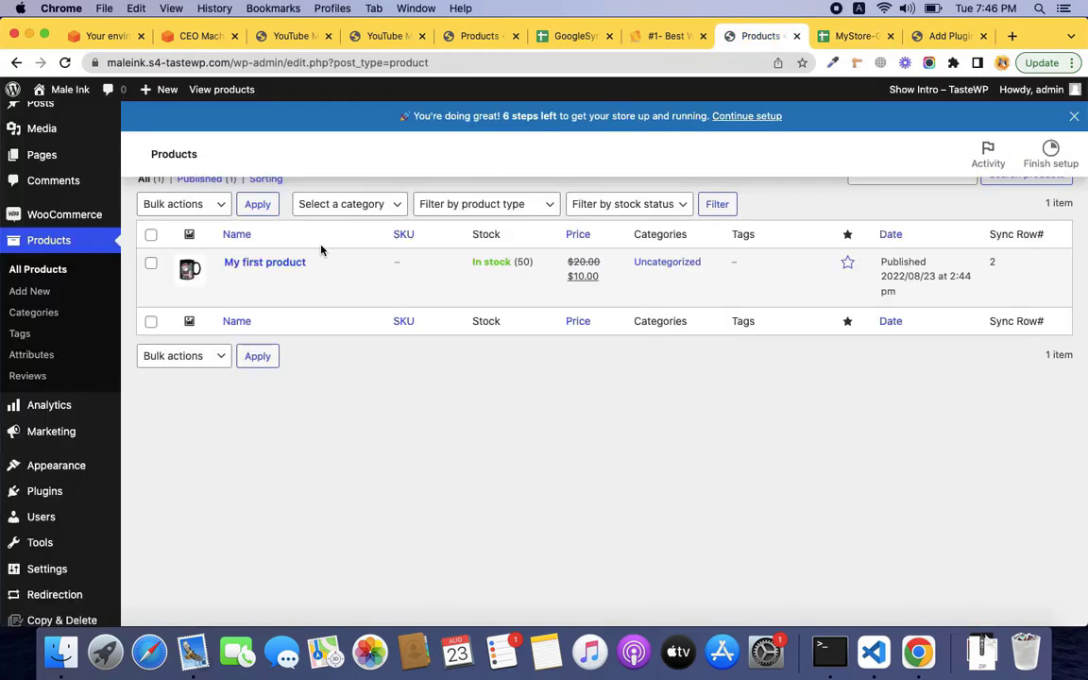
Confirm the Product categories page lists Cups, Glass and Mugs, then return to the spreadsheet.
left_click(49, 312)
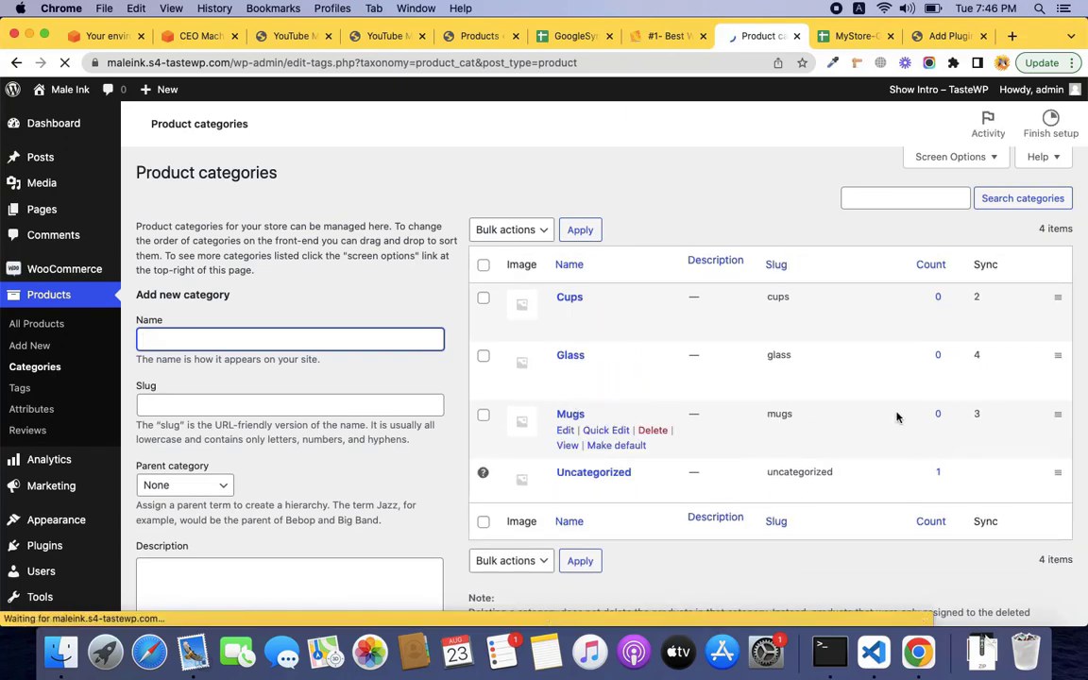
left_click(850, 38)
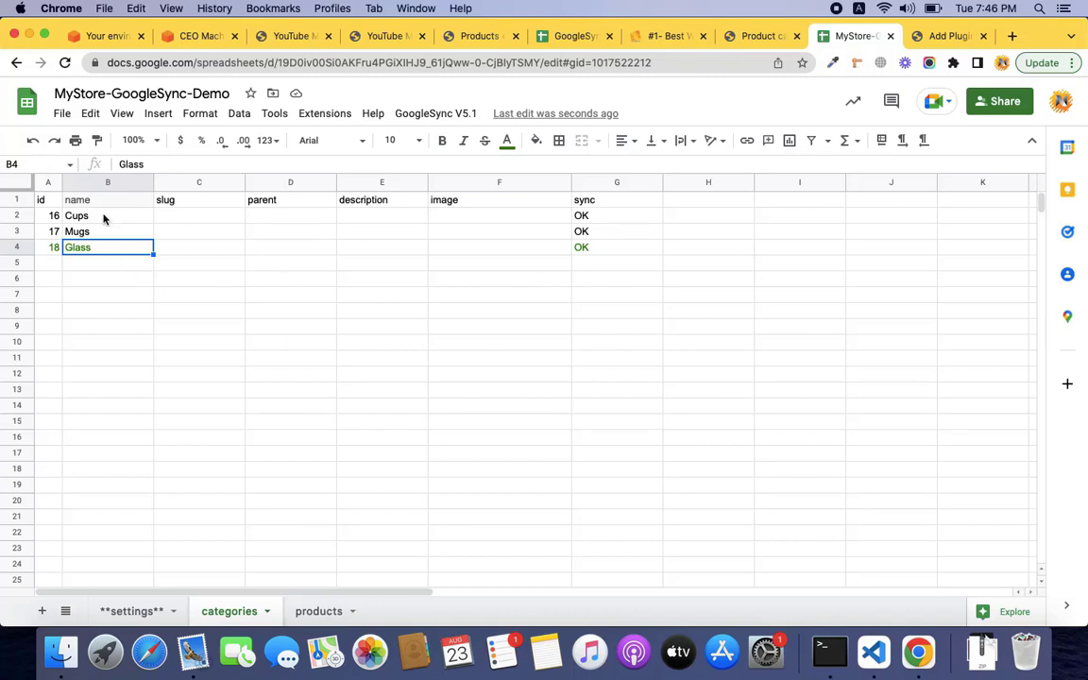
Look up the category ids, Cups as 16, against My first product's categories value.
left_click(104, 217)
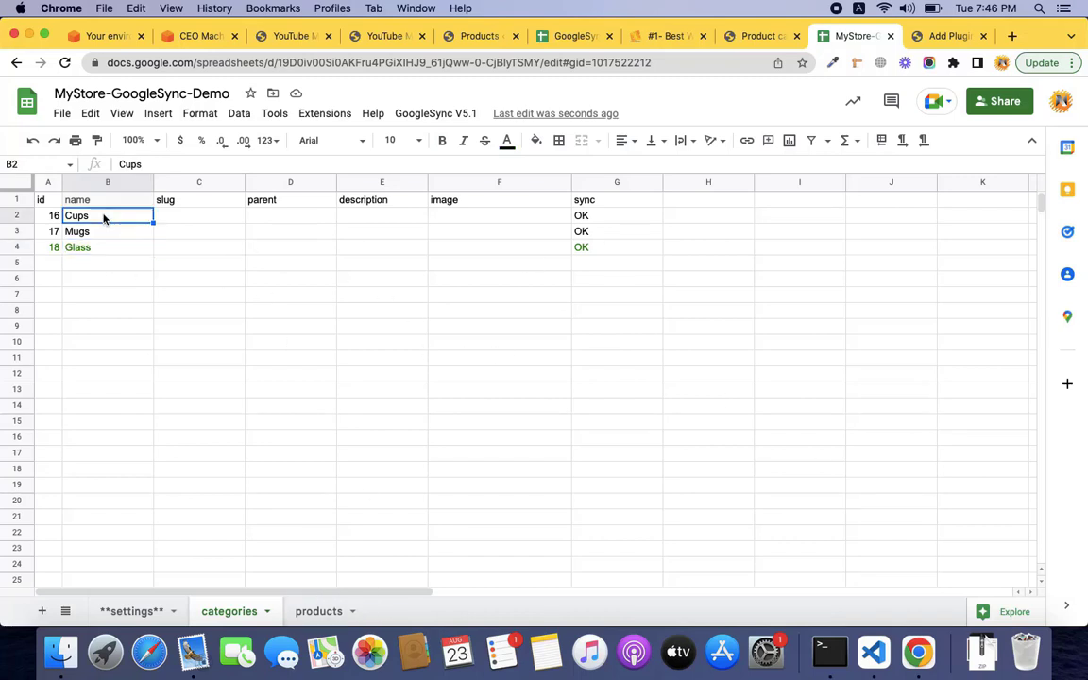
key("super+c")
left_click(59, 222)
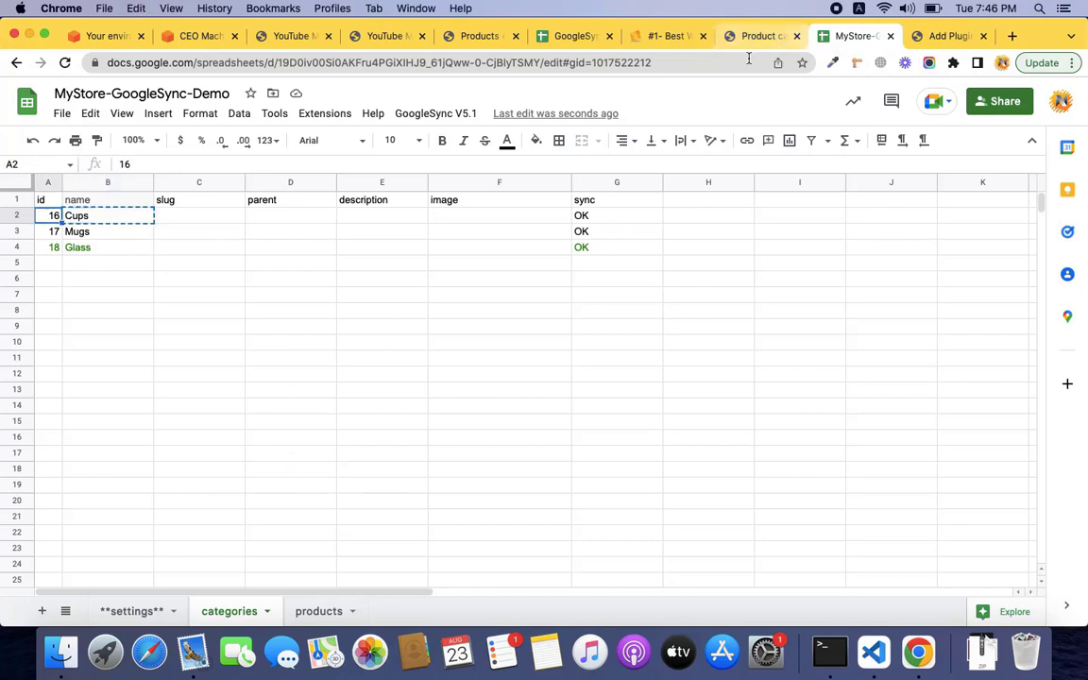
left_click(328, 614)
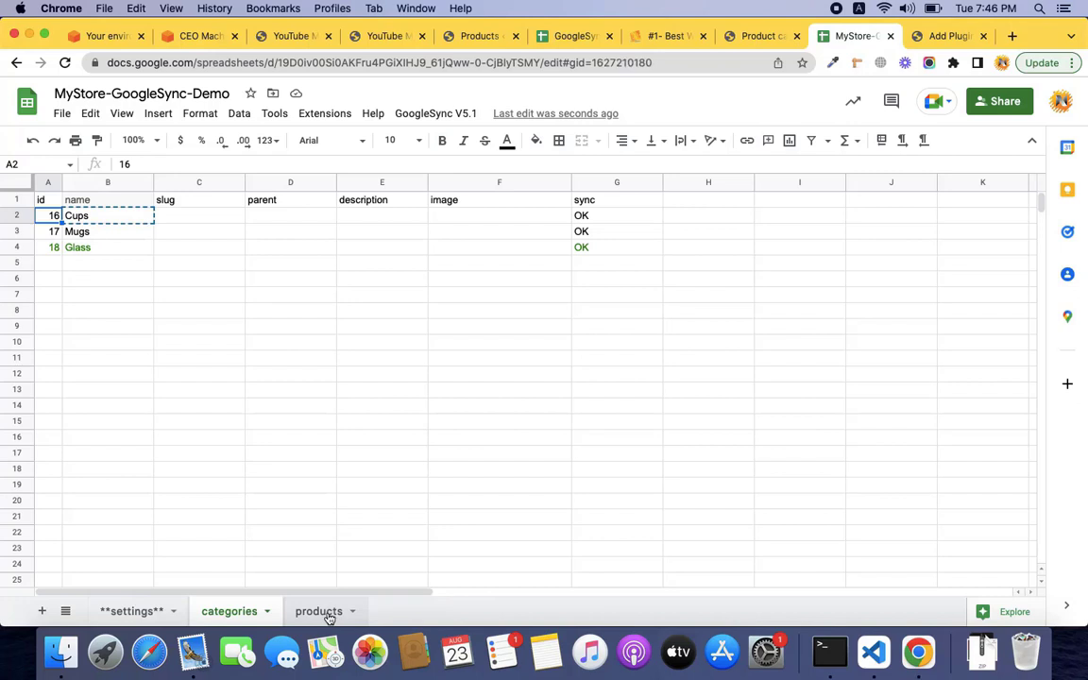
left_click(227, 613)
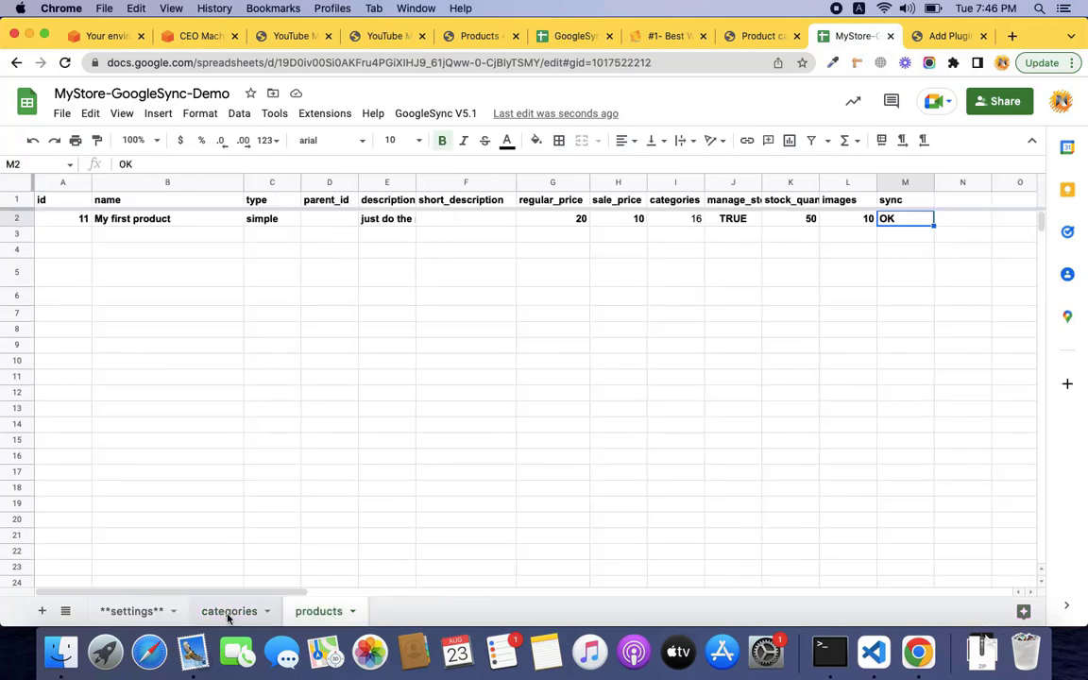
left_click(313, 612)
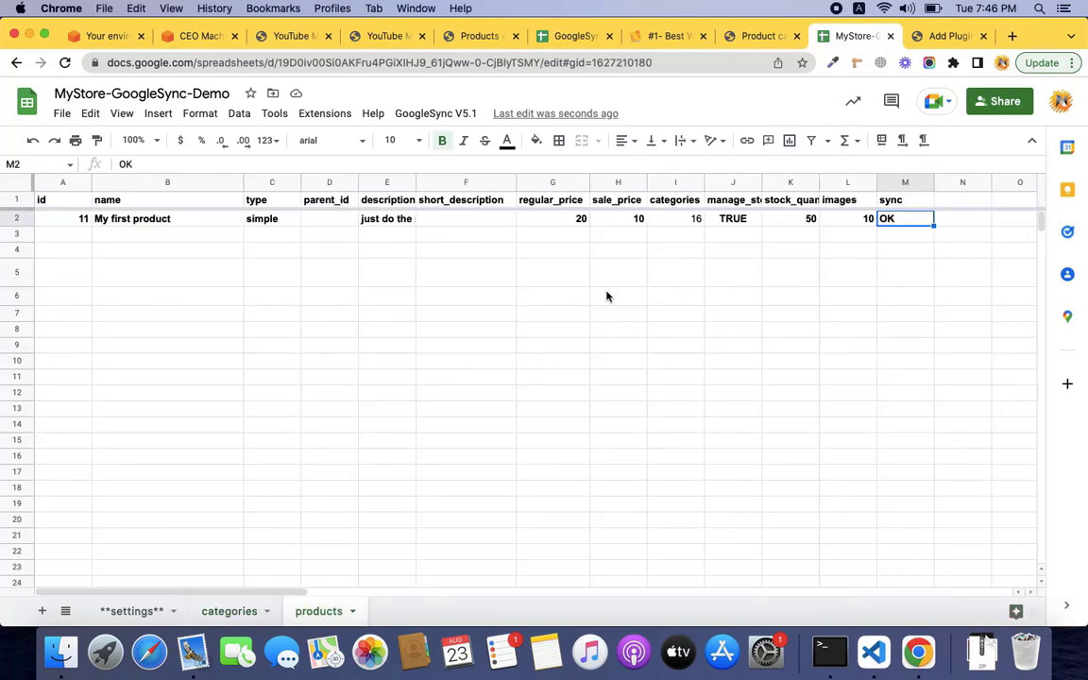
left_click(692, 222)
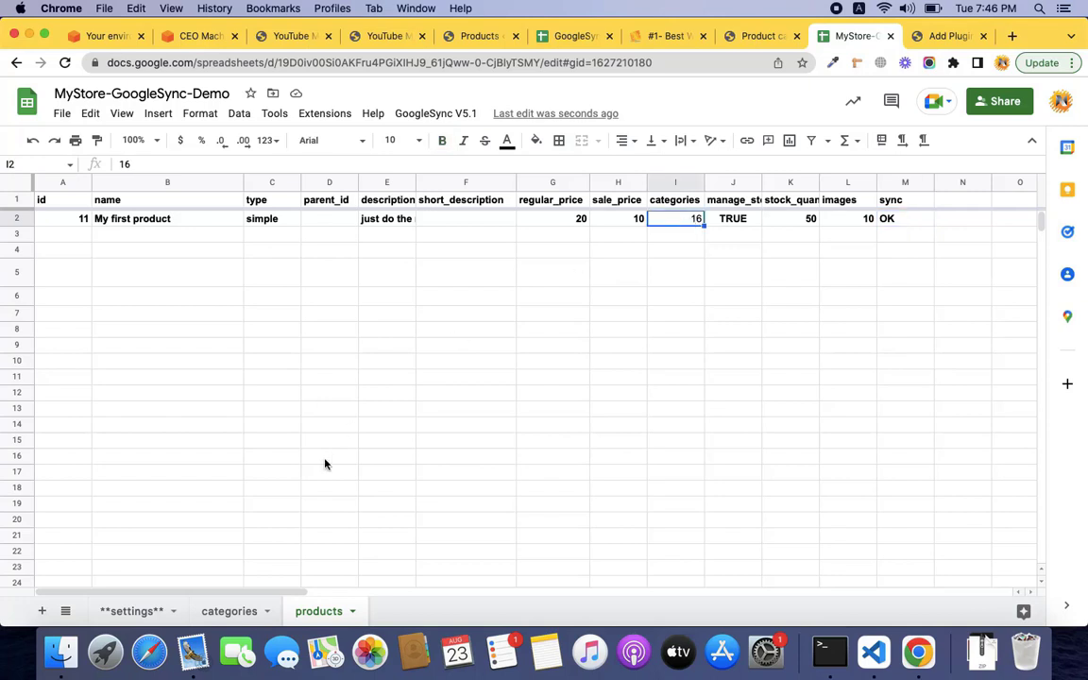
left_click(225, 613)
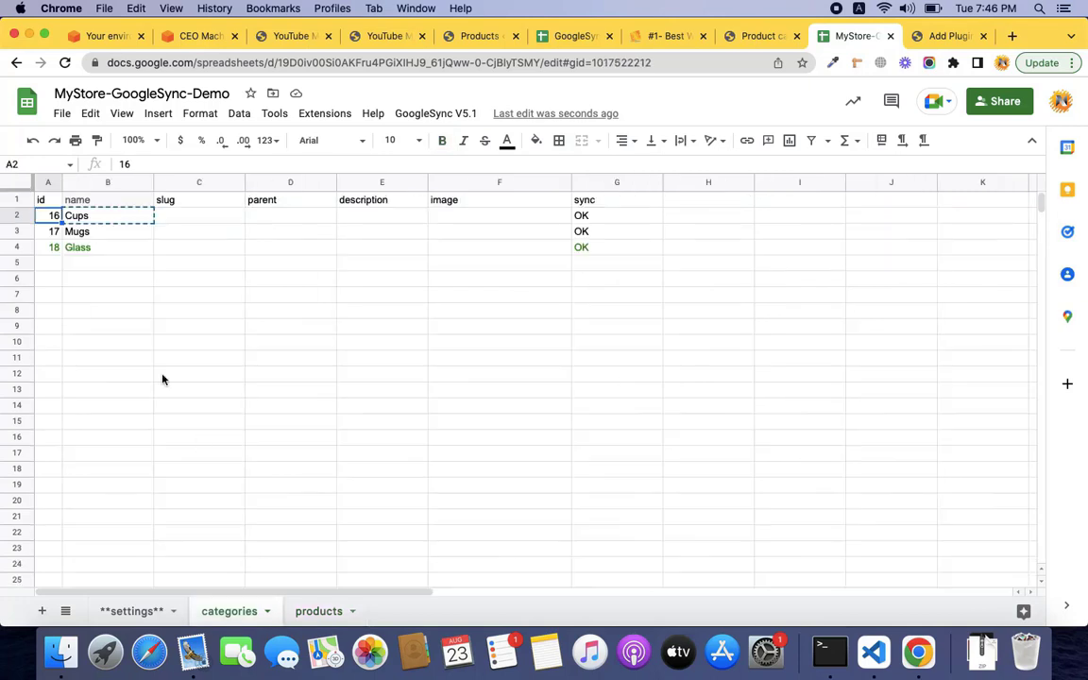
left_click(324, 622)
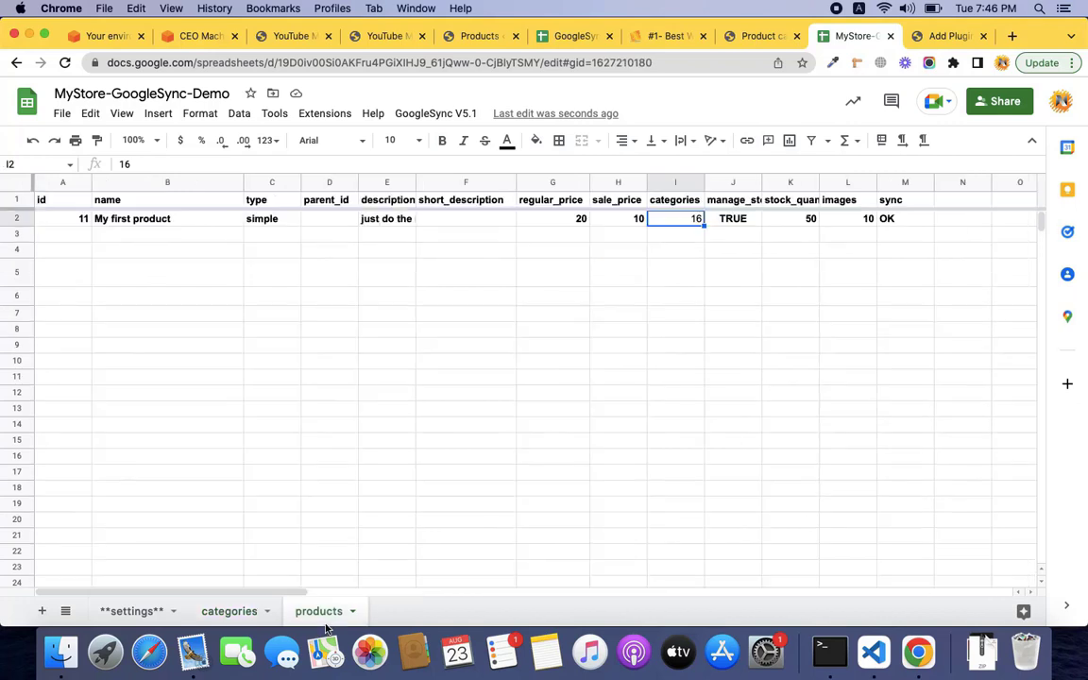
Set My first product's categories to 16|18, clear its sync status, and re-sync it.
double_click(684, 218)
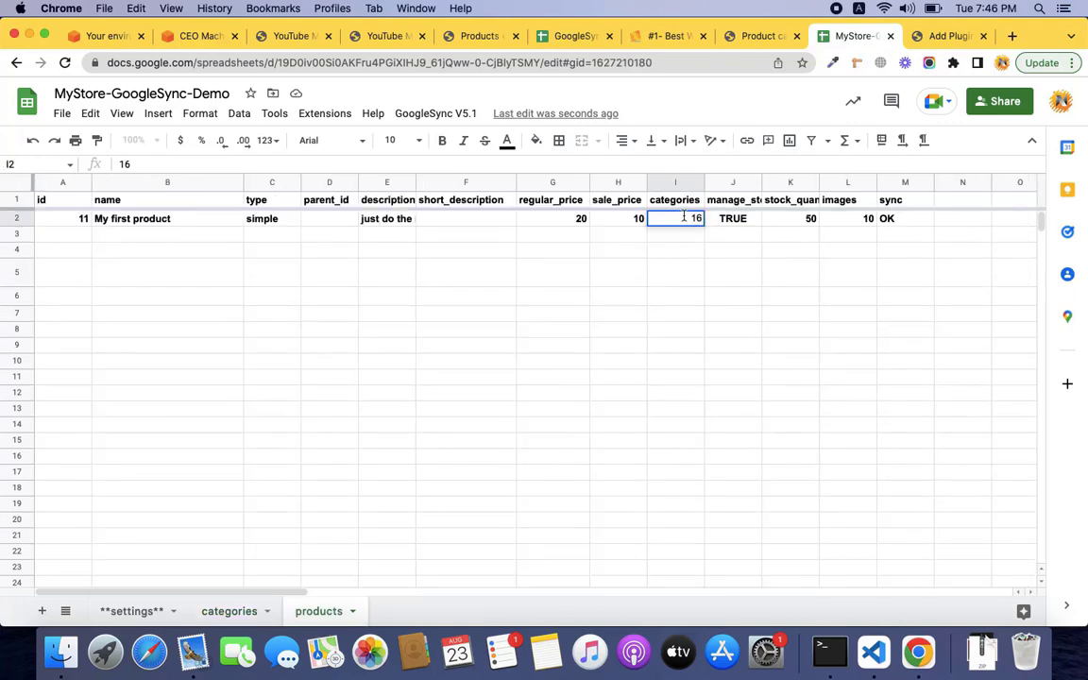
type("|18")
key("Tab")
key("Tab")
key("Tab")
key("Tab")
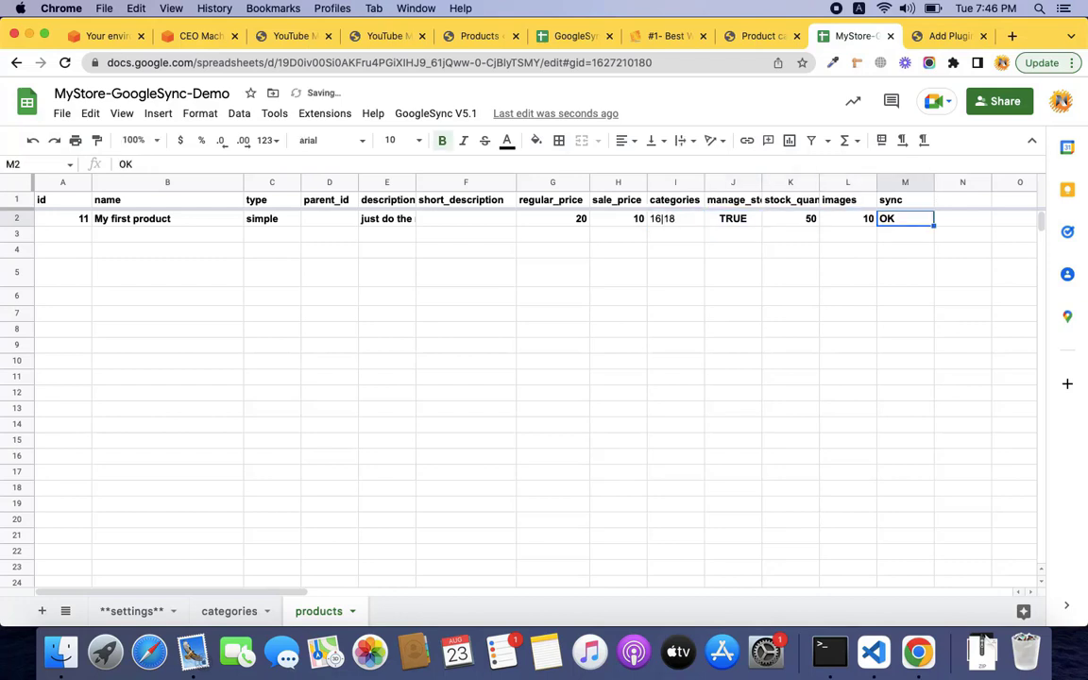
key("Delete")
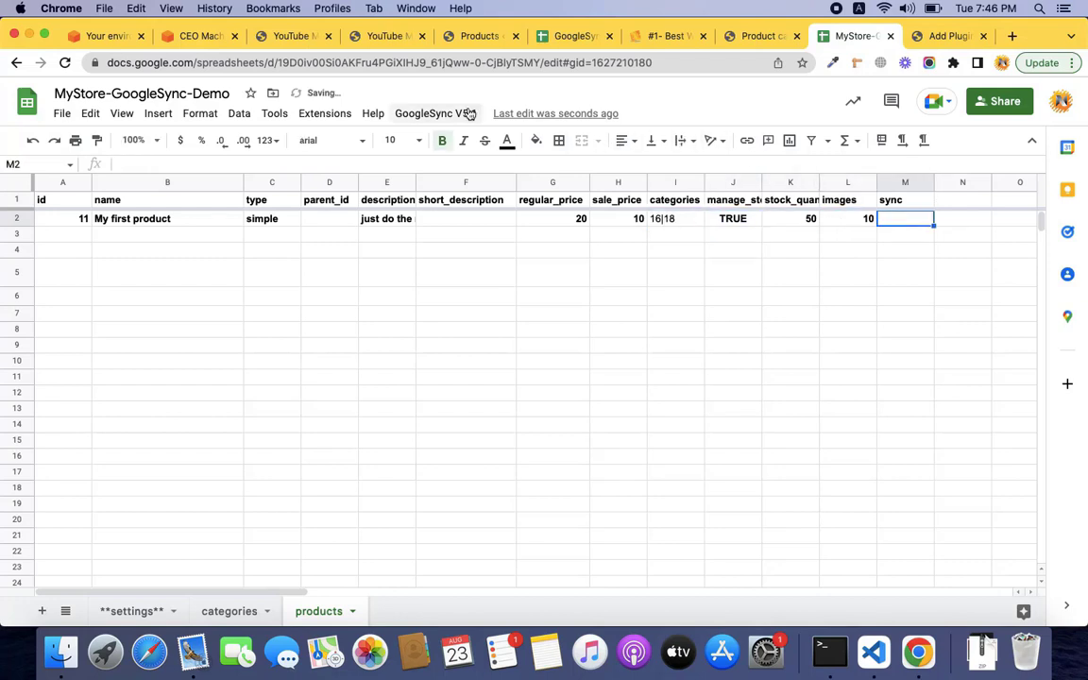
left_click(437, 116)
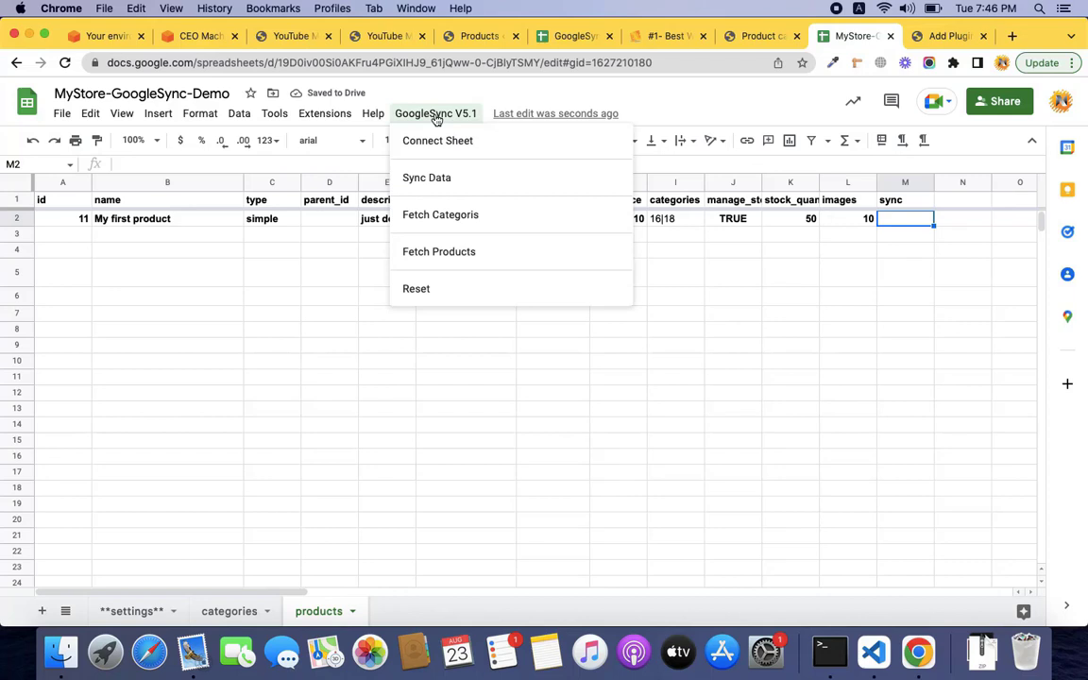
left_click(449, 179)
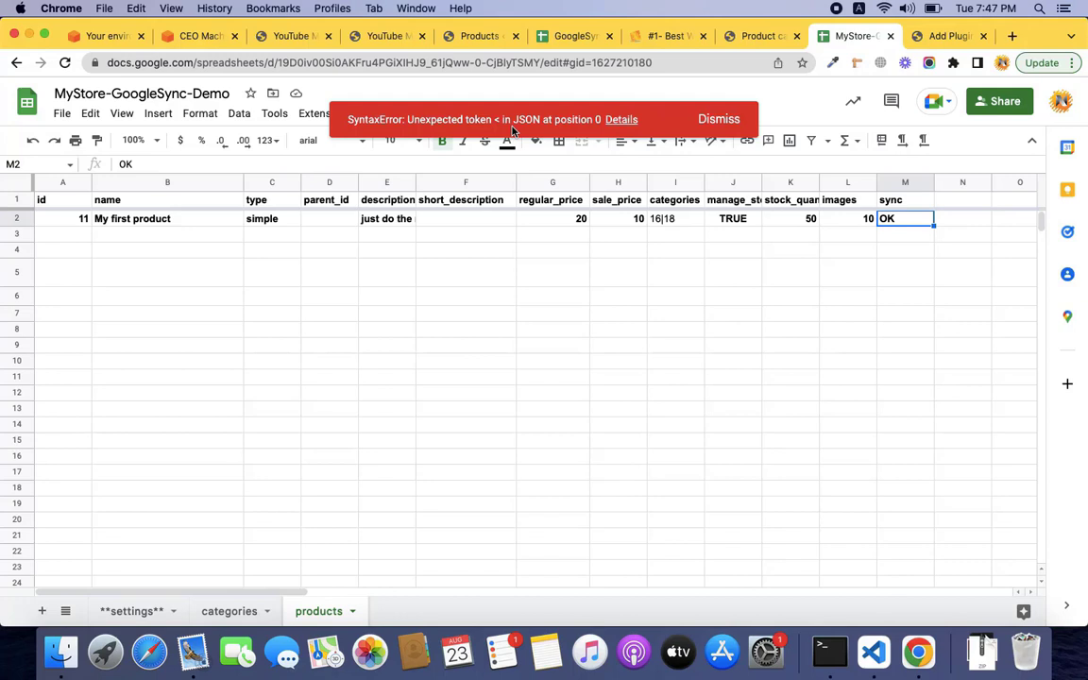
left_click(715, 120)
View All Products showing My first product under Cups and Glass with its mug thumbnail.
left_click(758, 35)
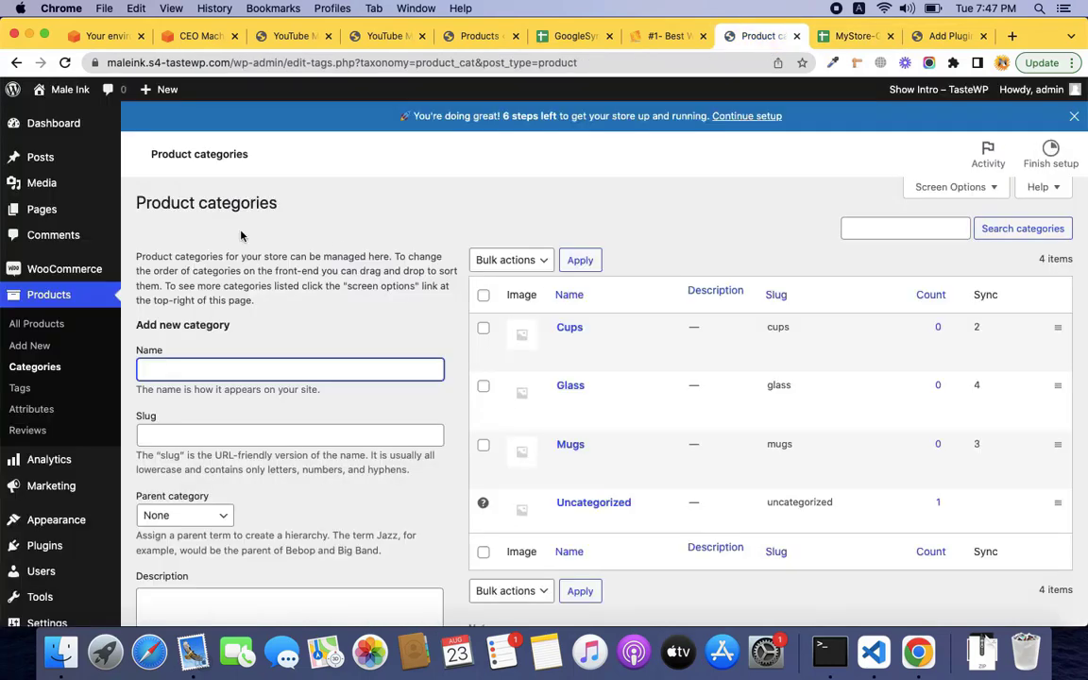
left_click(52, 326)
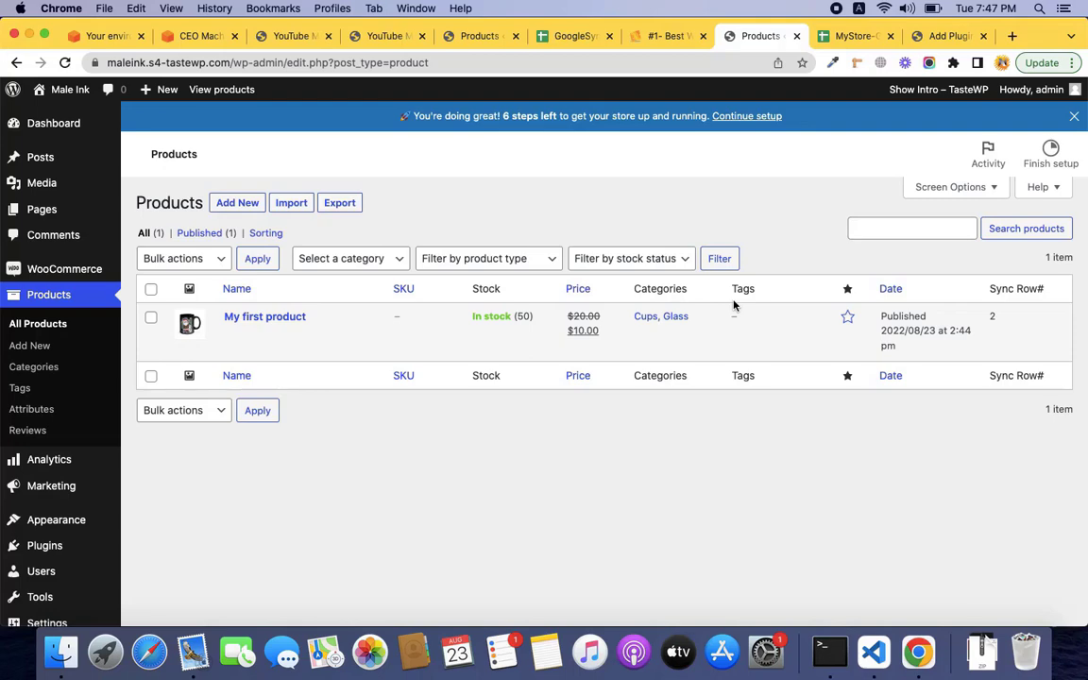
key("ctrl+Right")
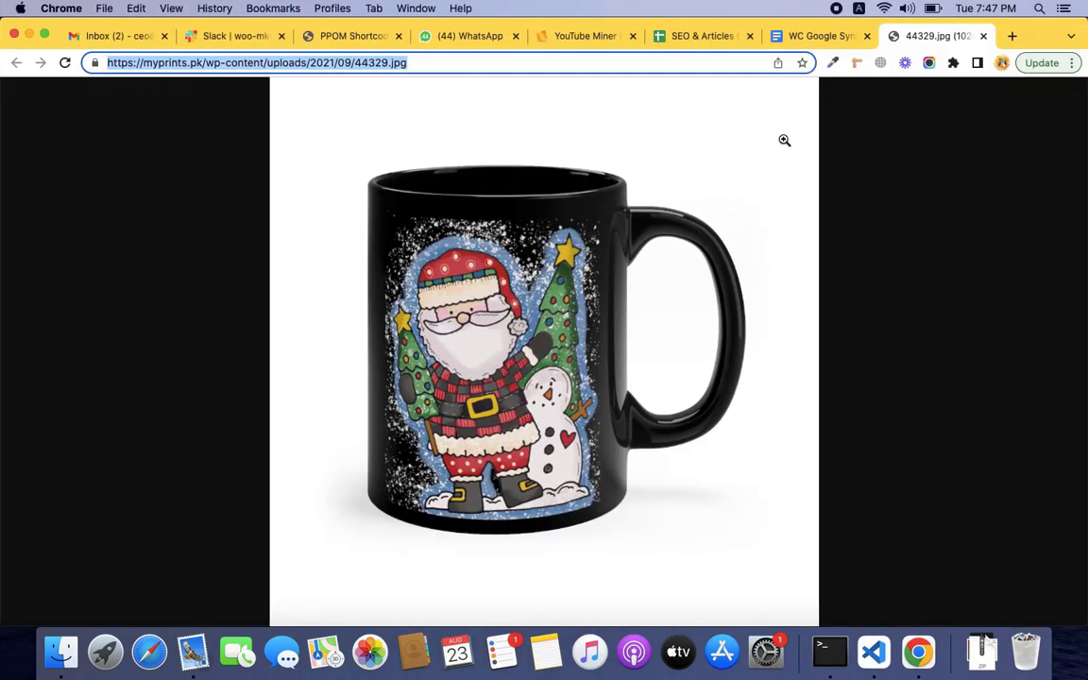
left_click(820, 43)
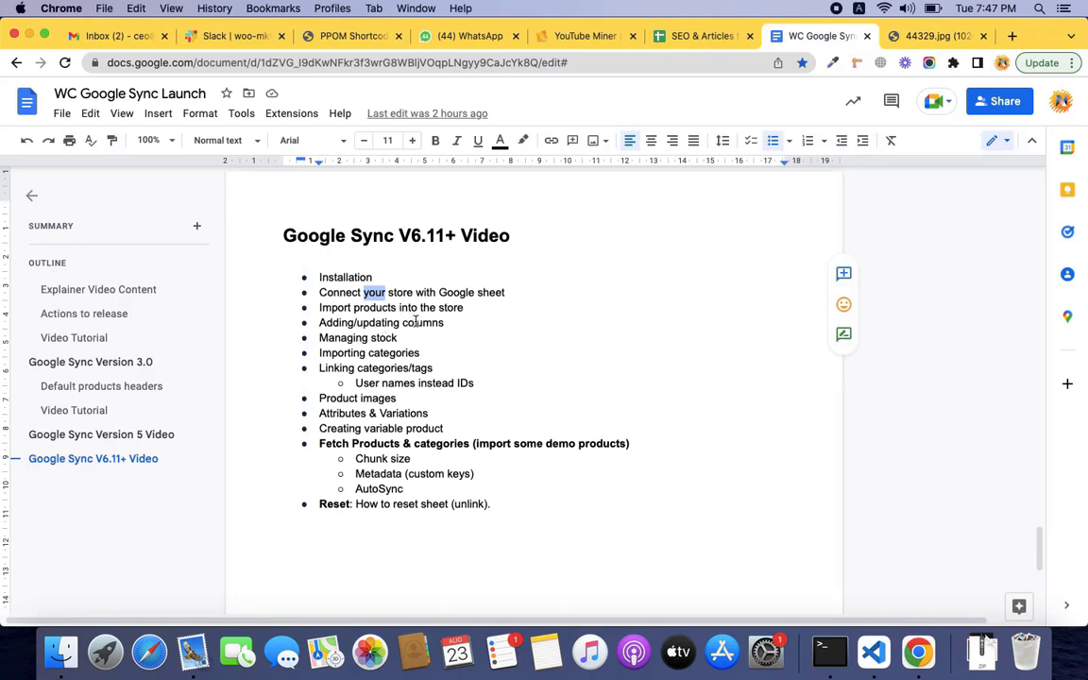
double_click(415, 322)
double_click(376, 321)
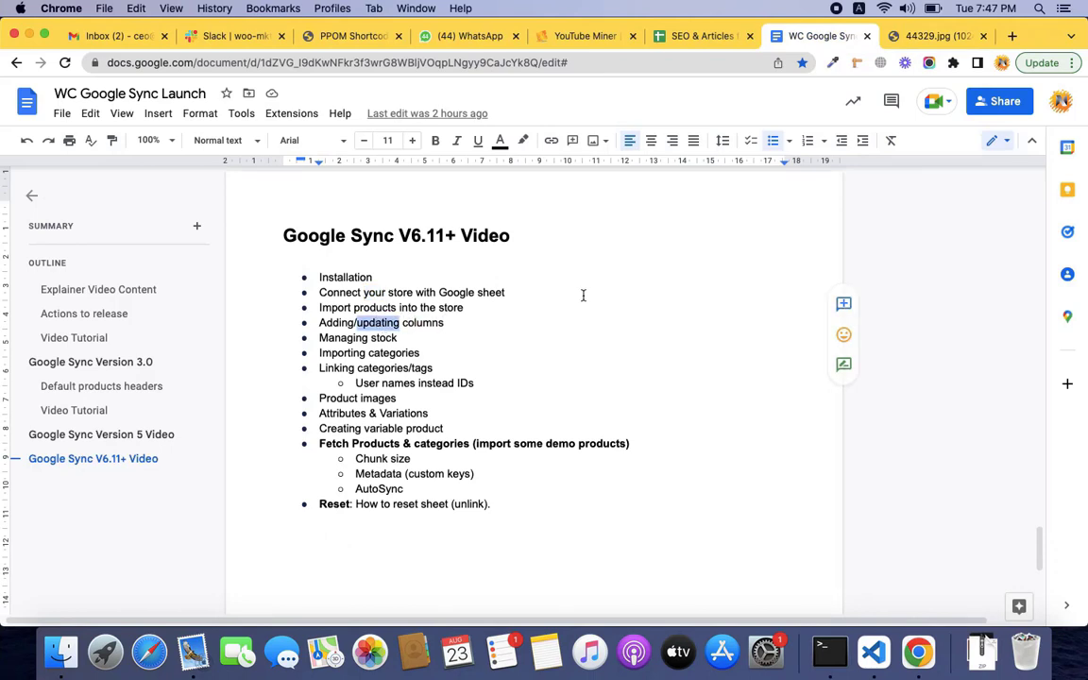
key("ctrl+Left")
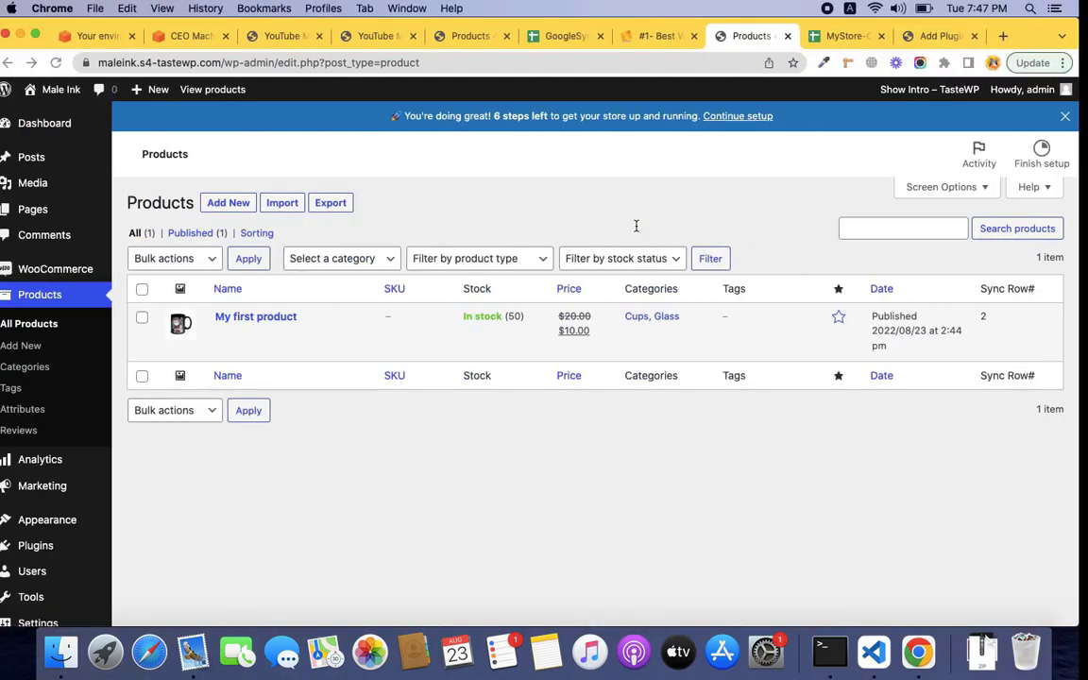
Select the sync column M on the products sheet and dismiss its column menu without choosing anything.
left_click(846, 36)
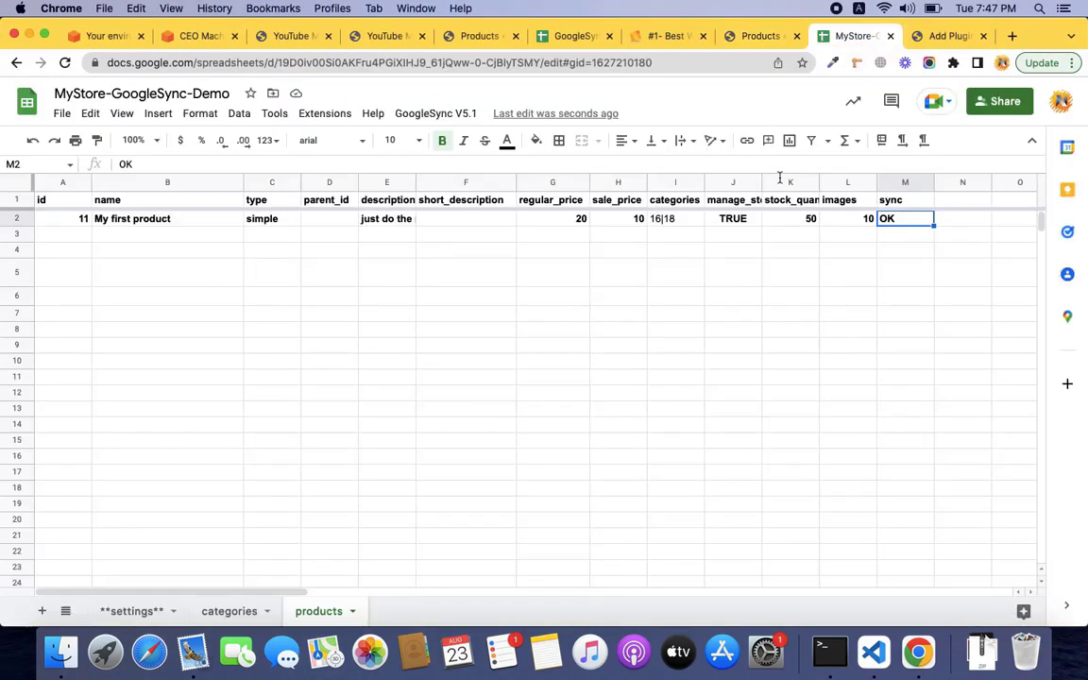
left_click(896, 183)
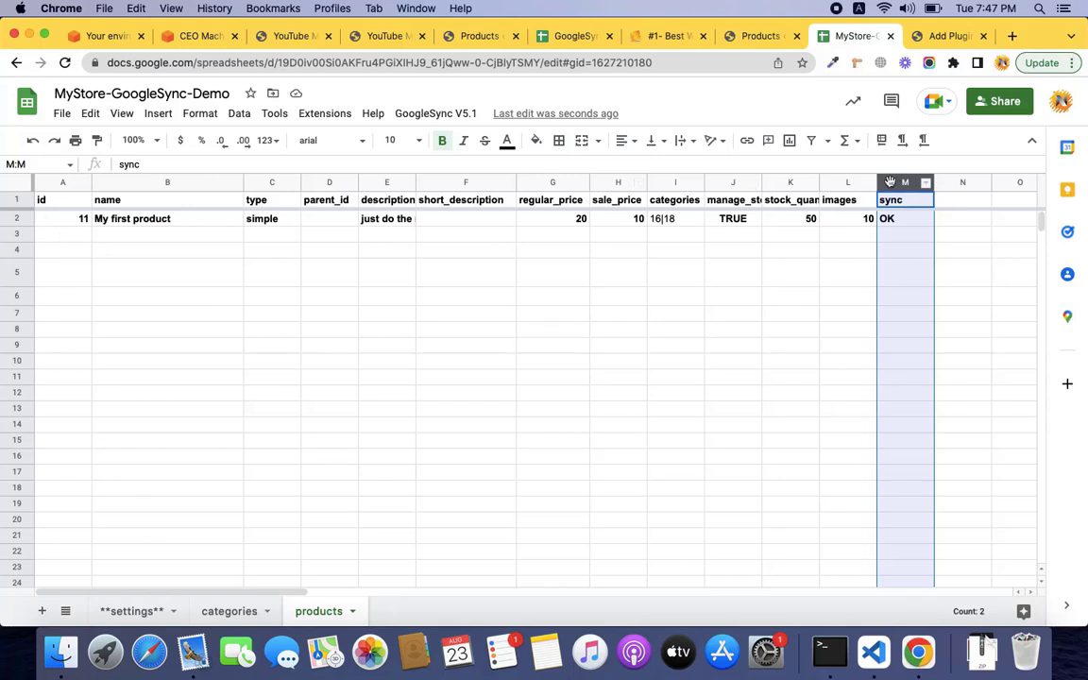
right_click(890, 183)
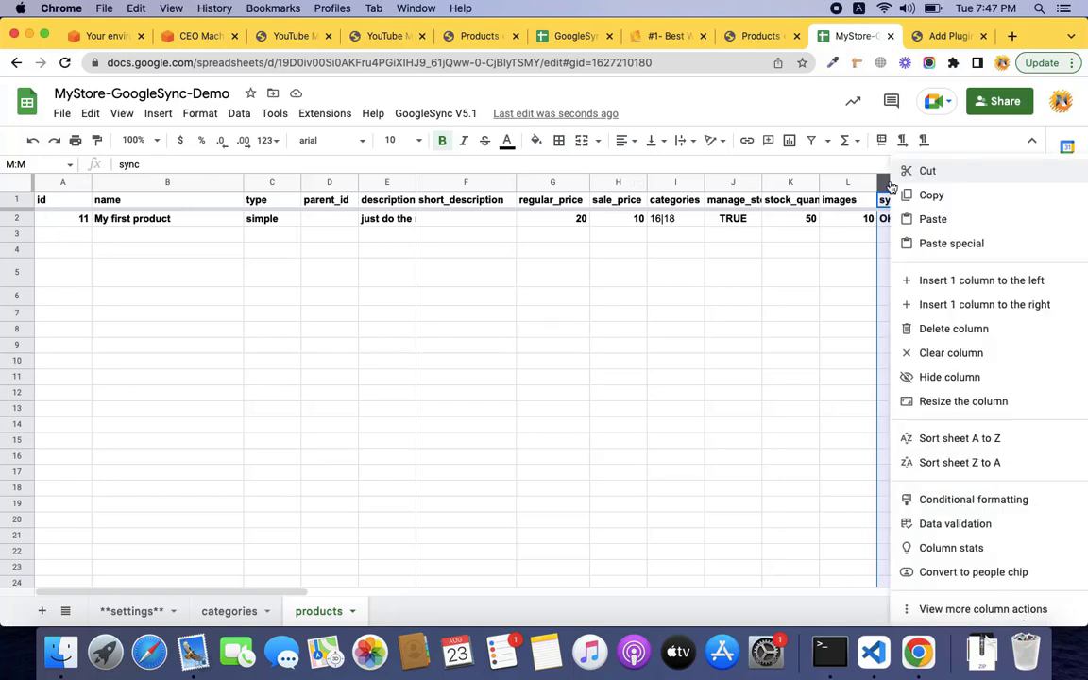
left_click(731, 182)
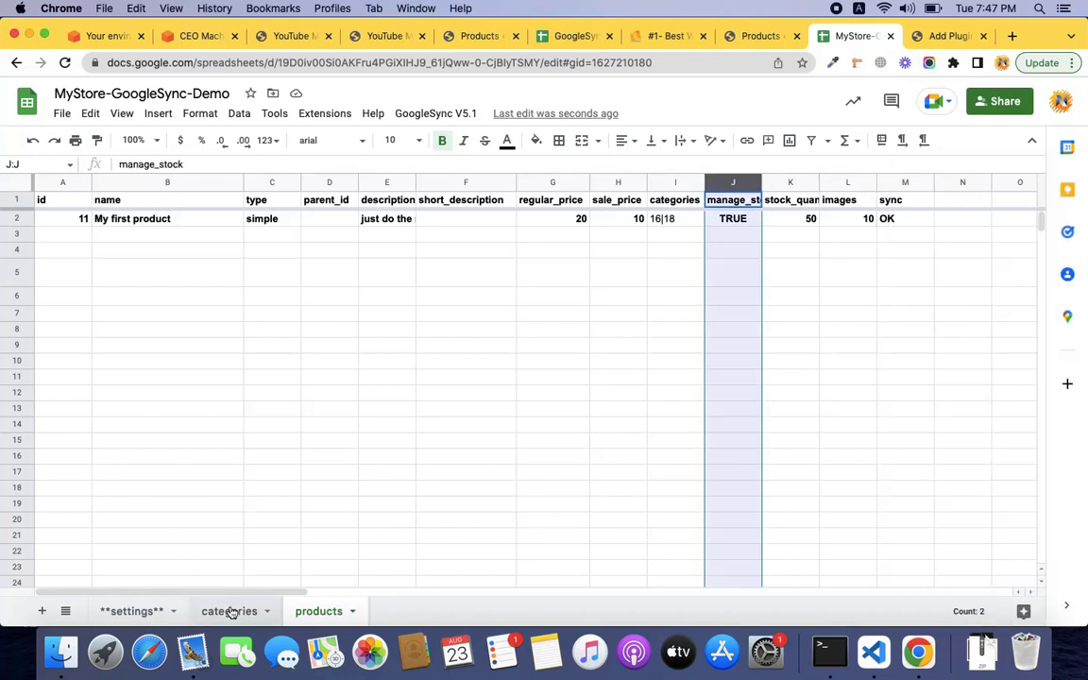
Open the WooCommerce REST API docs from the link in cell D3 of the settings sheet.
left_click(144, 612)
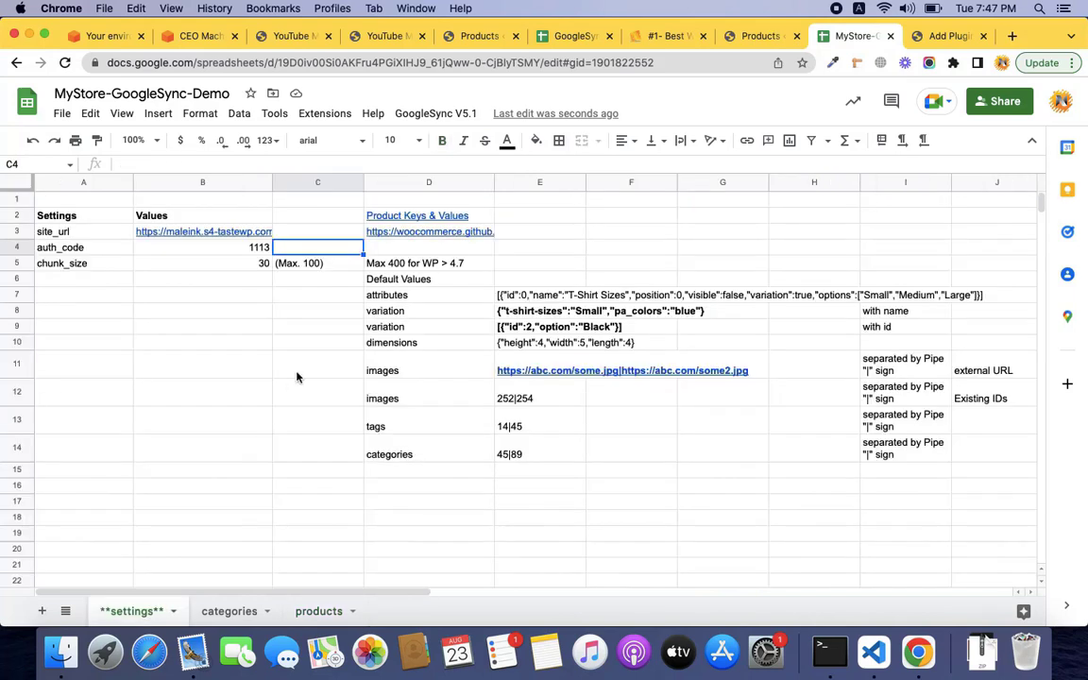
left_click(437, 232)
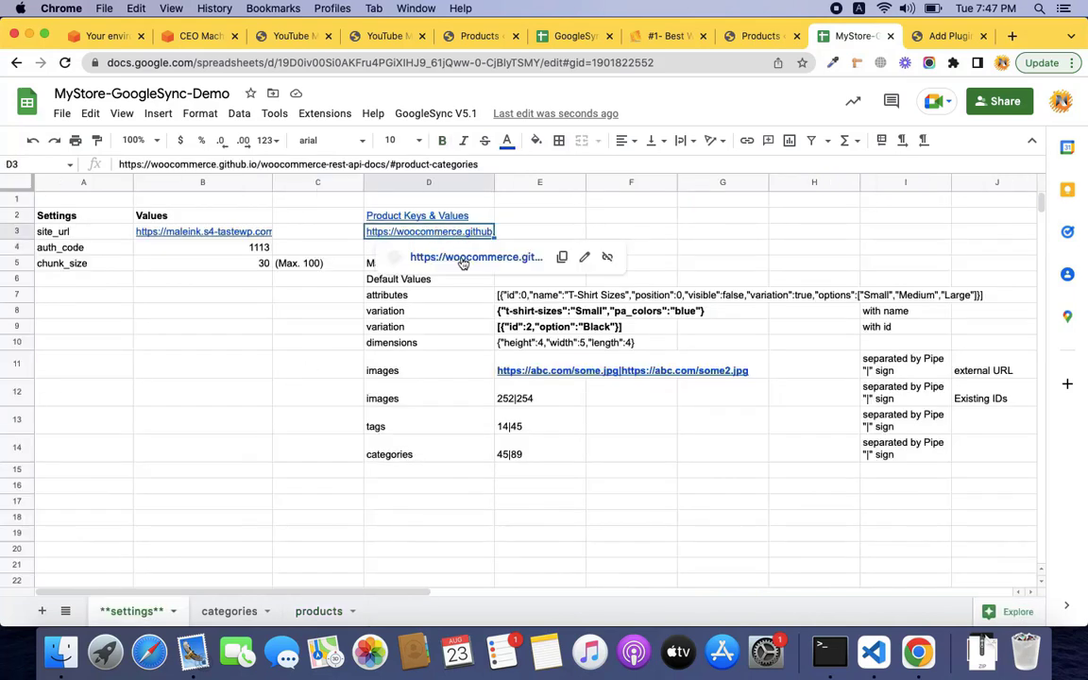
left_click(462, 258)
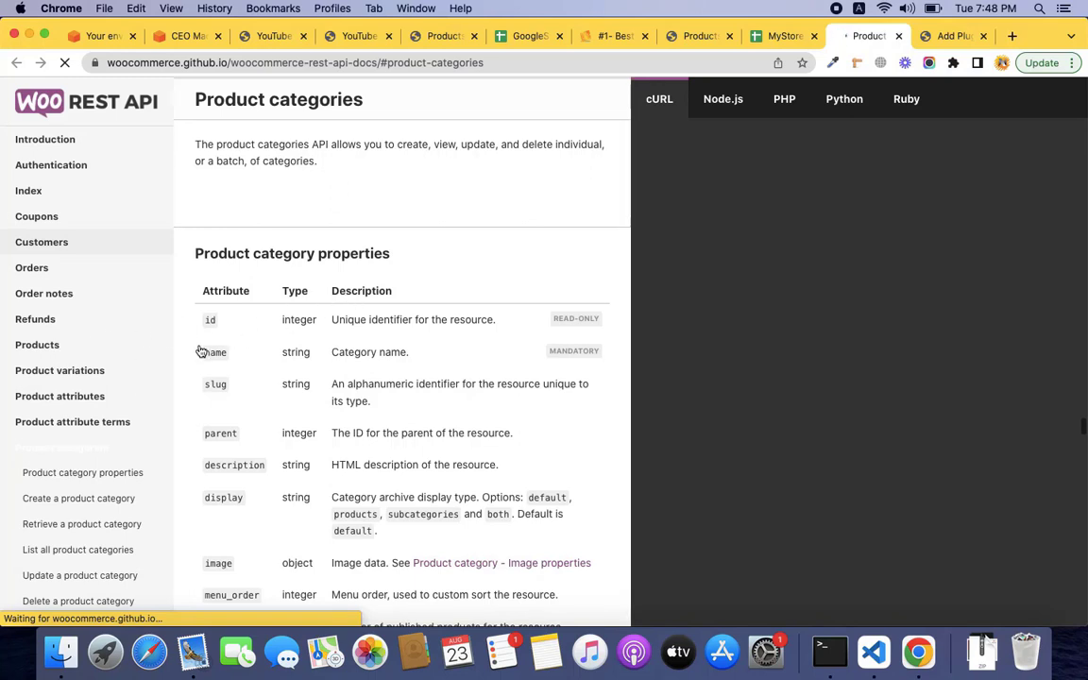
Go to the Products section of the REST API docs and scan its Product properties table.
left_click(49, 346)
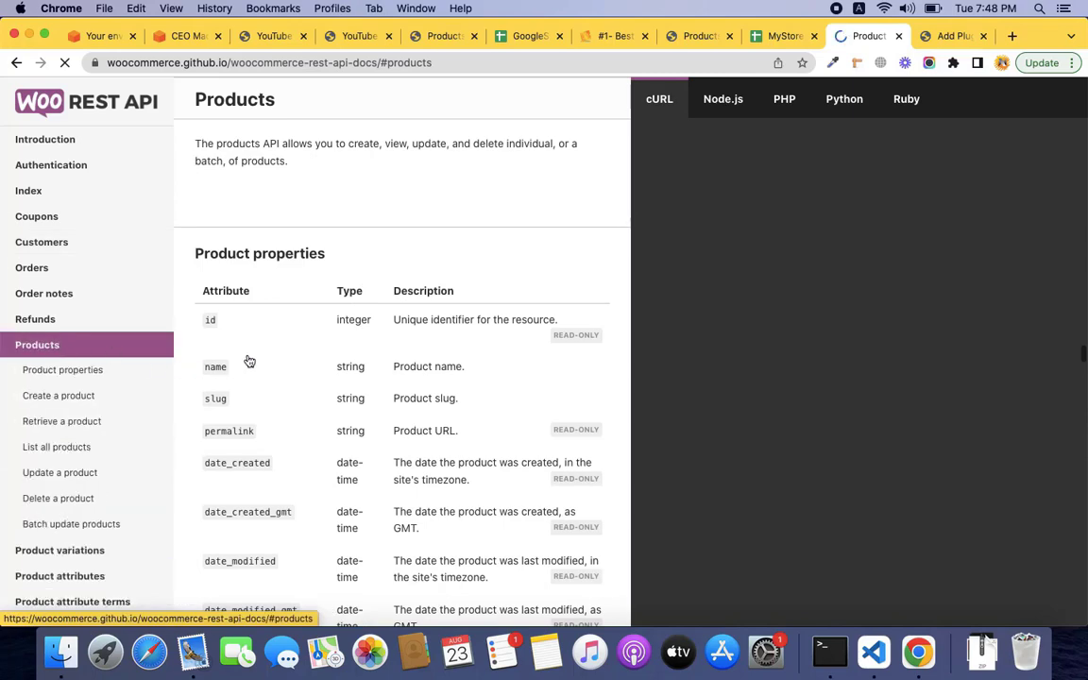
scroll(247, 360, "down", 2)
scroll(250, 425, "down", 15)
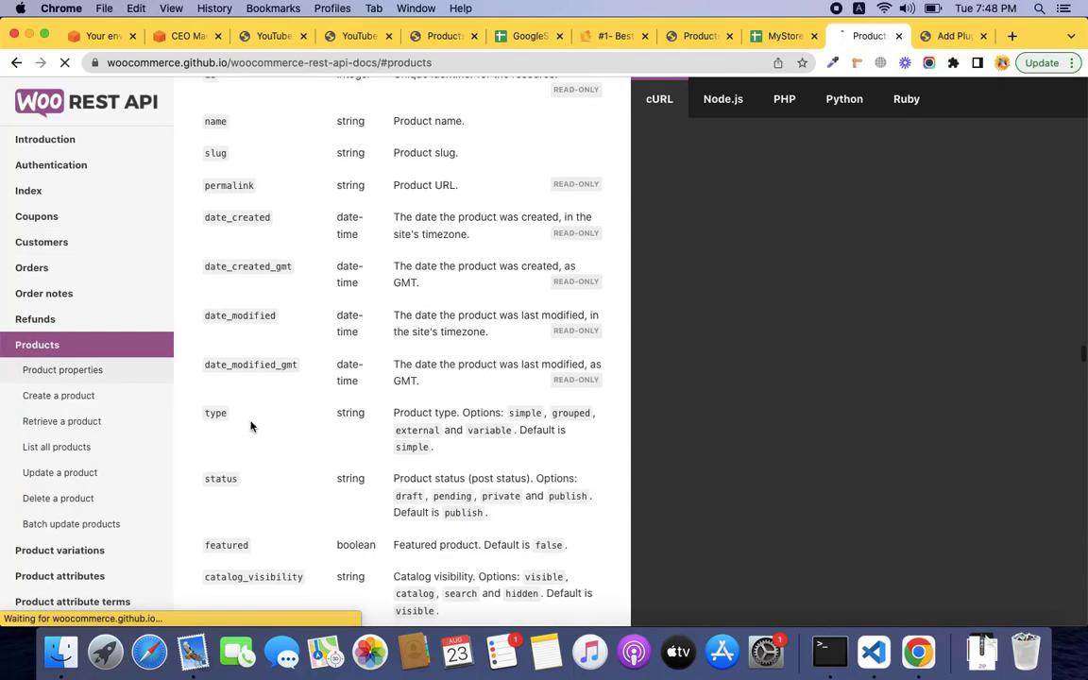
scroll(250, 422, "down", 12)
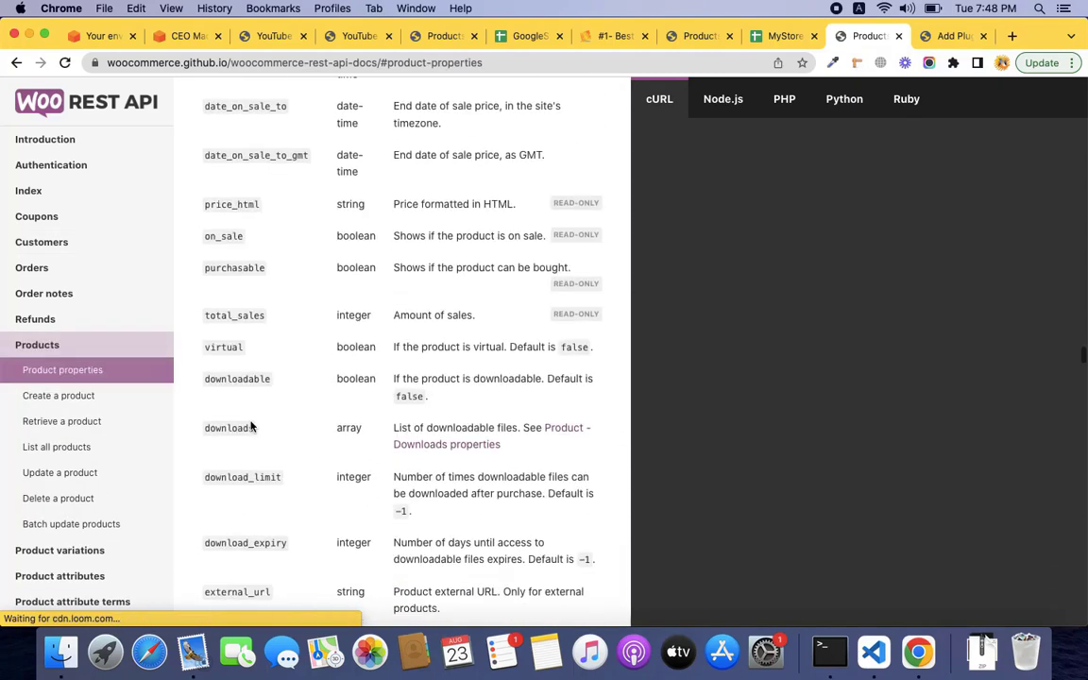
scroll(250, 425, "down", 15)
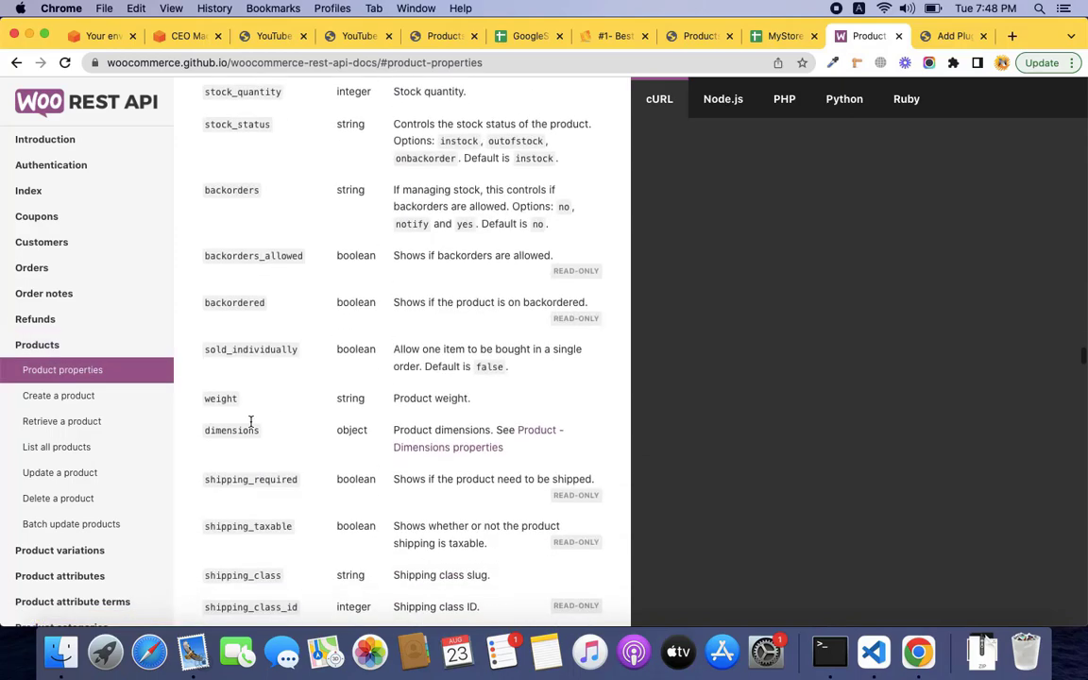
scroll(250, 425, "down", 5)
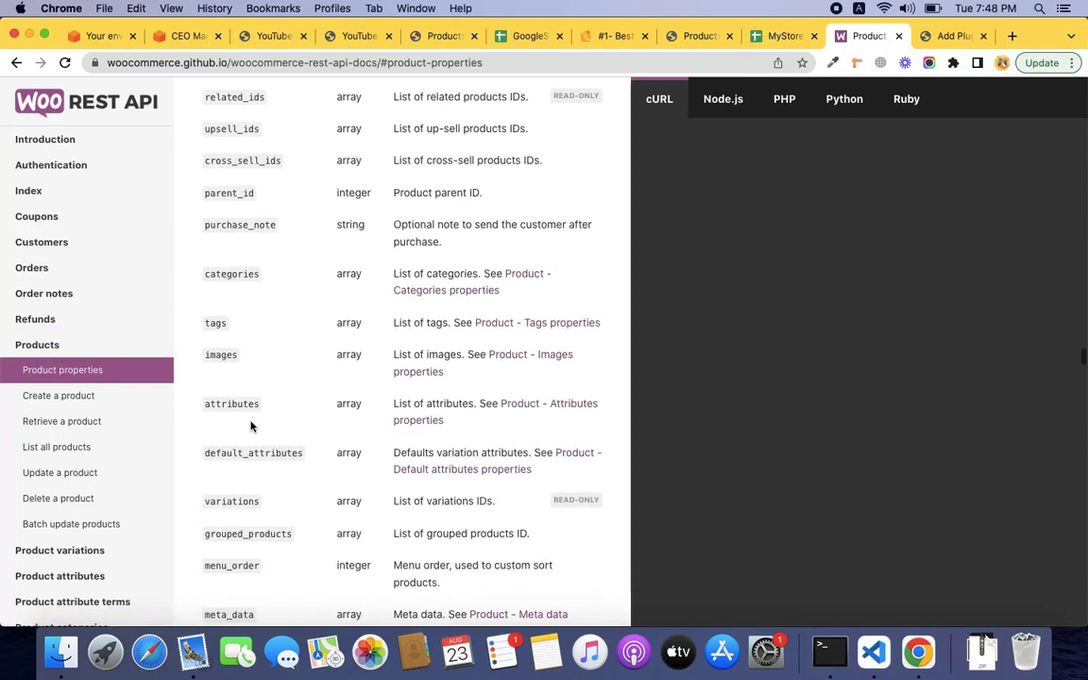
scroll(250, 425, "up", 10)
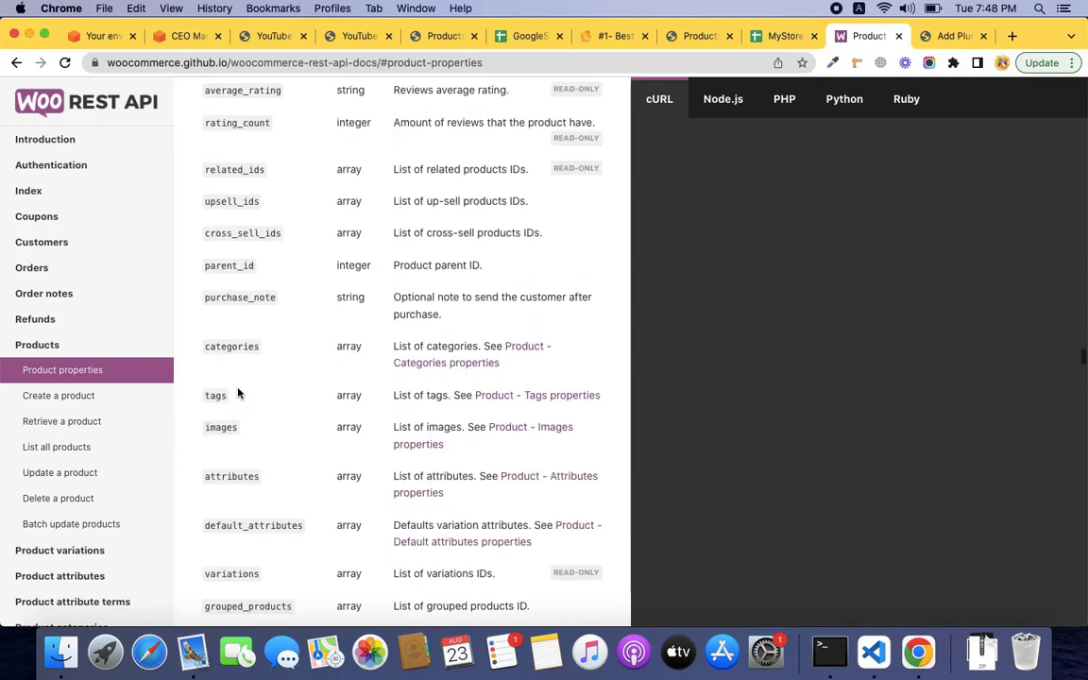
scroll(238, 389, "up", 5)
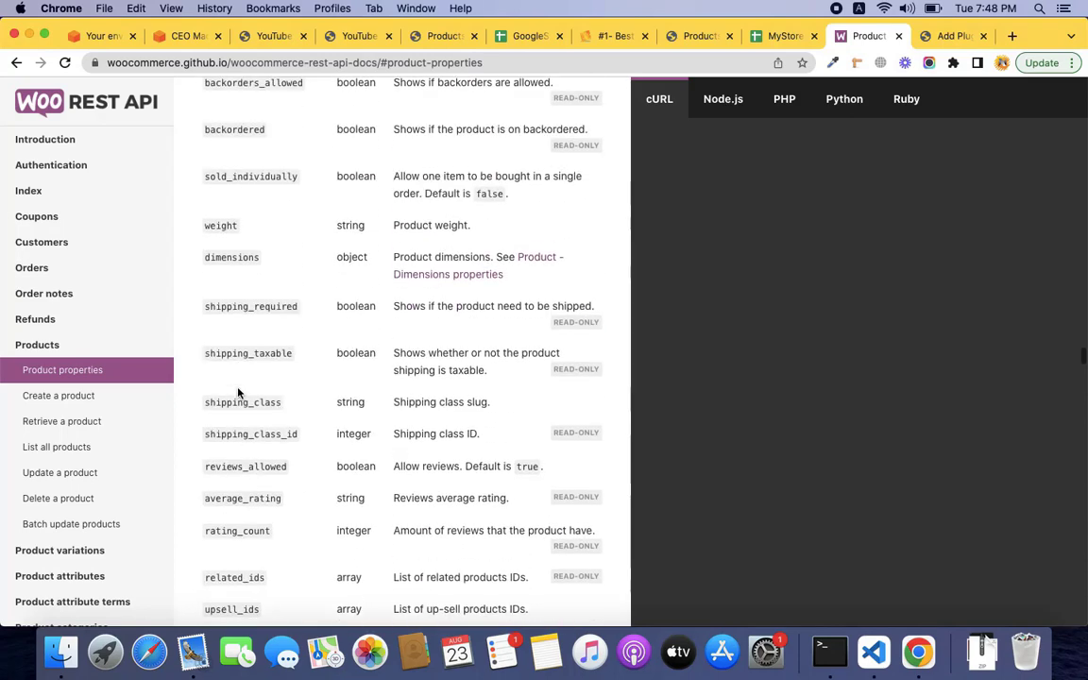
scroll(223, 223, "up", 1)
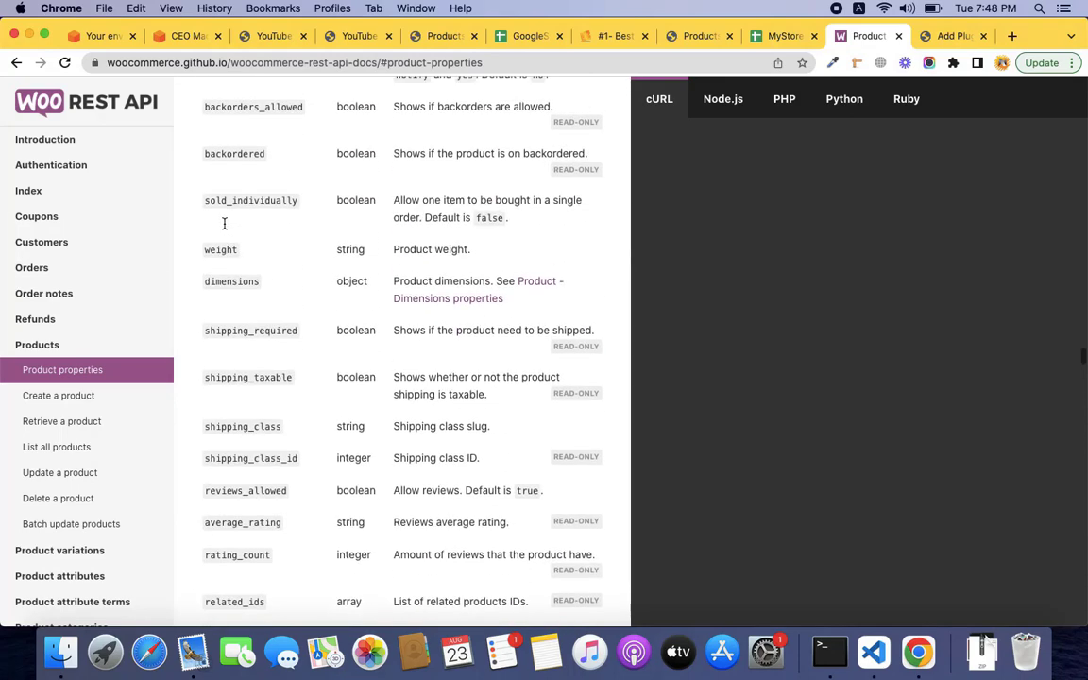
scroll(236, 160, "up", 10)
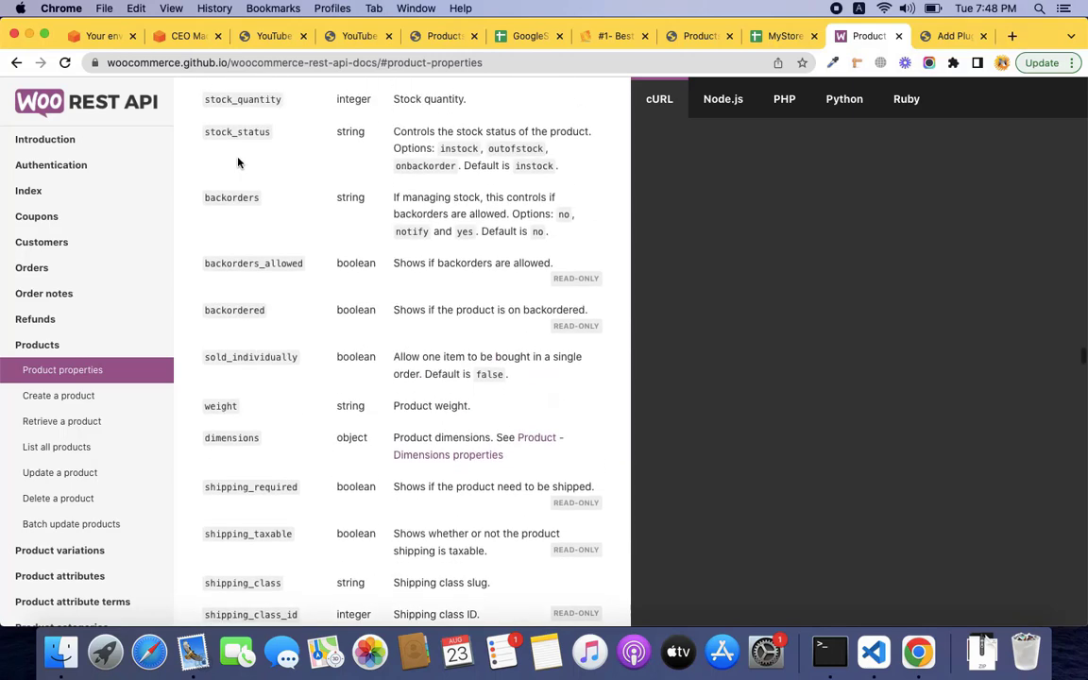
scroll(235, 195, "up", 7)
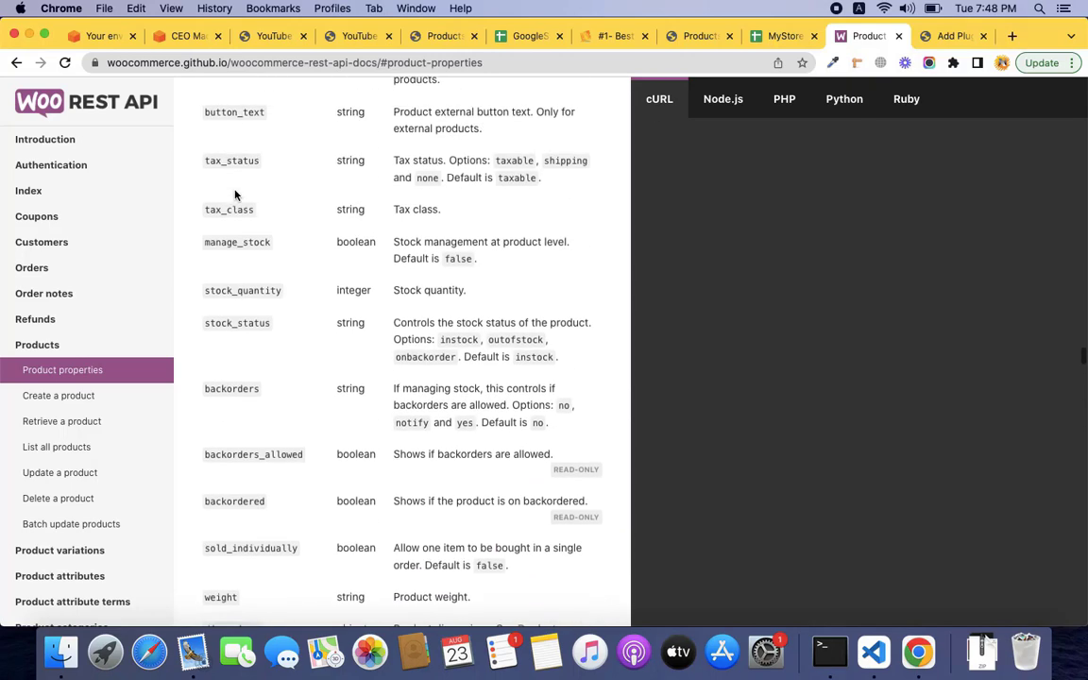
scroll(235, 194, "up", 13)
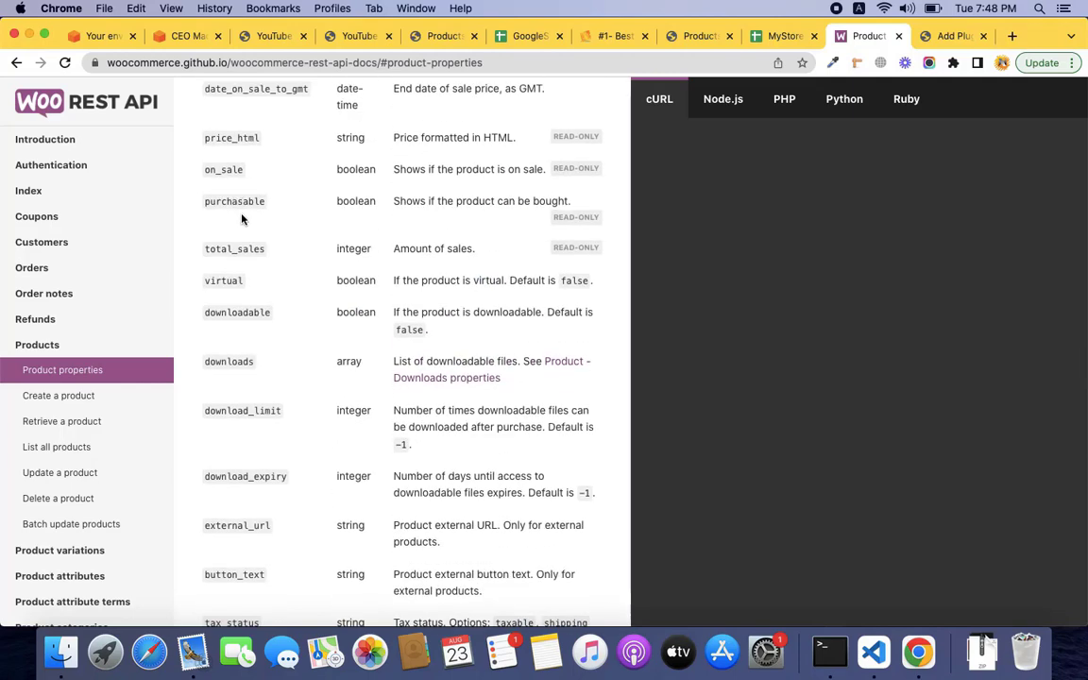
scroll(238, 212, "up", 7)
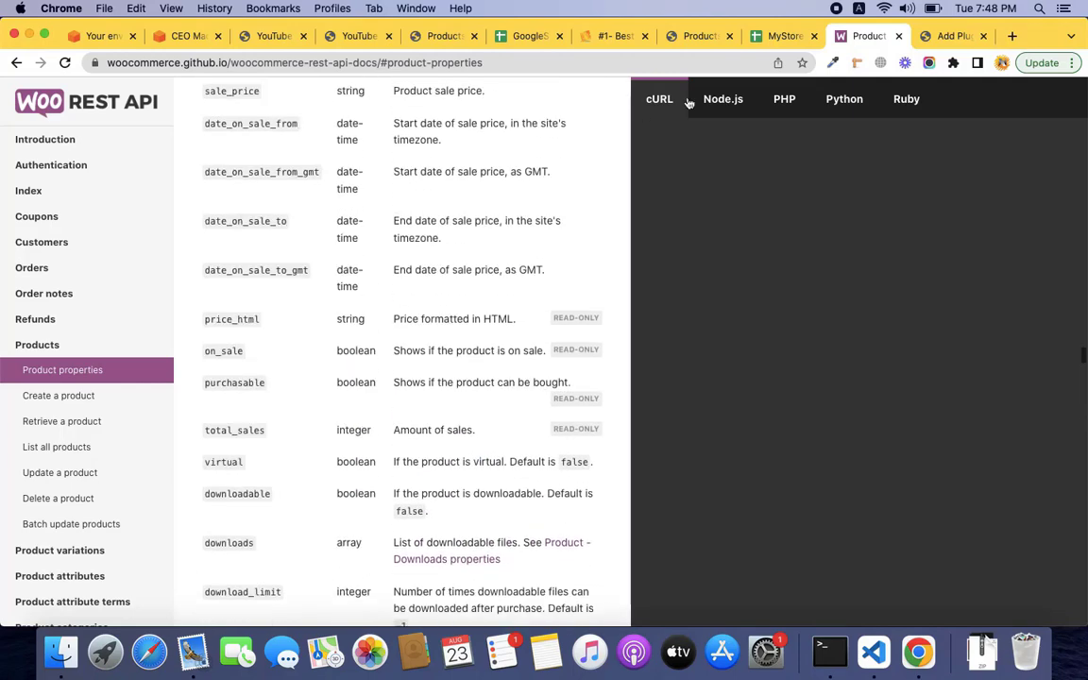
Compare against the products sheet, highlight the sku property in the docs, then select the sync column.
left_click(777, 35)
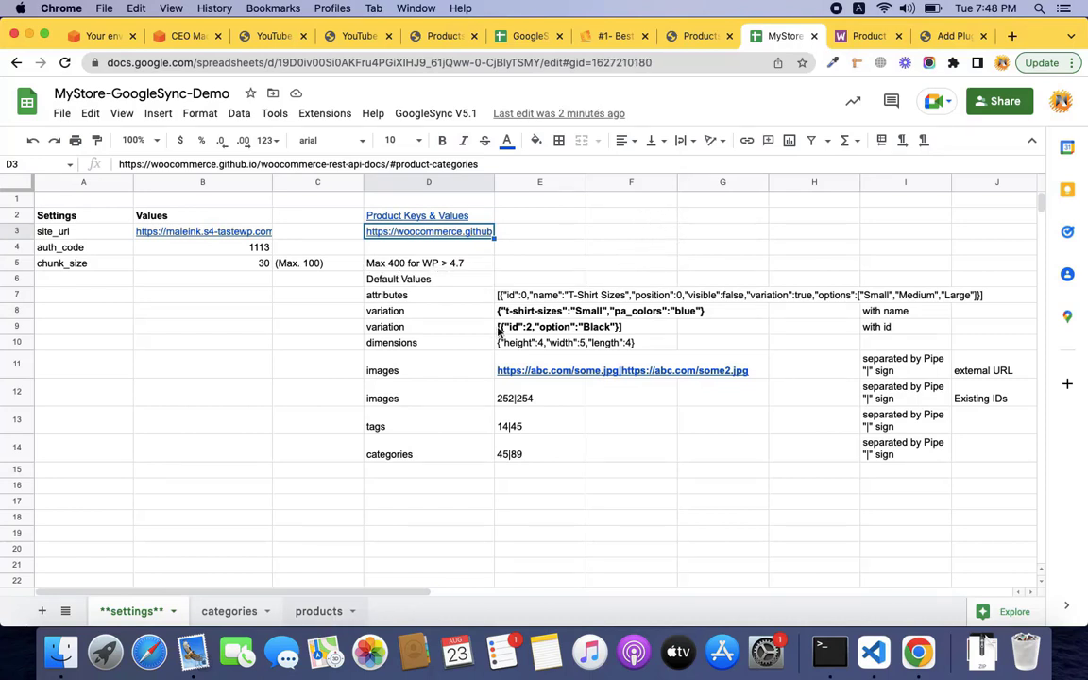
left_click(319, 611)
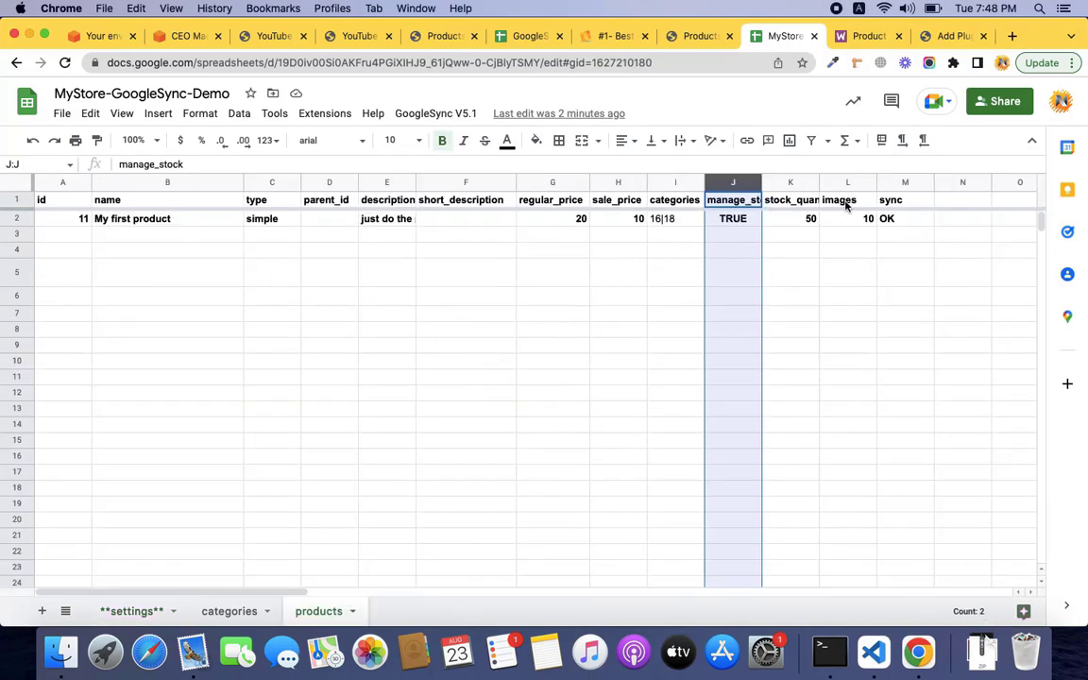
left_click(865, 38)
scroll(270, 225, "up", 3)
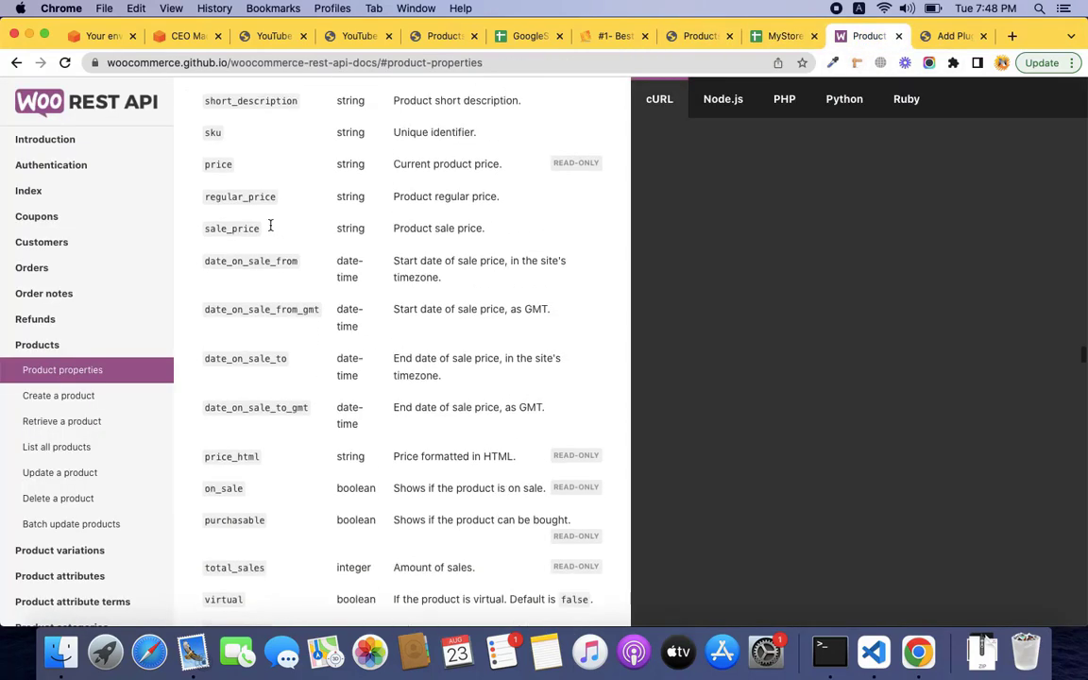
double_click(213, 133)
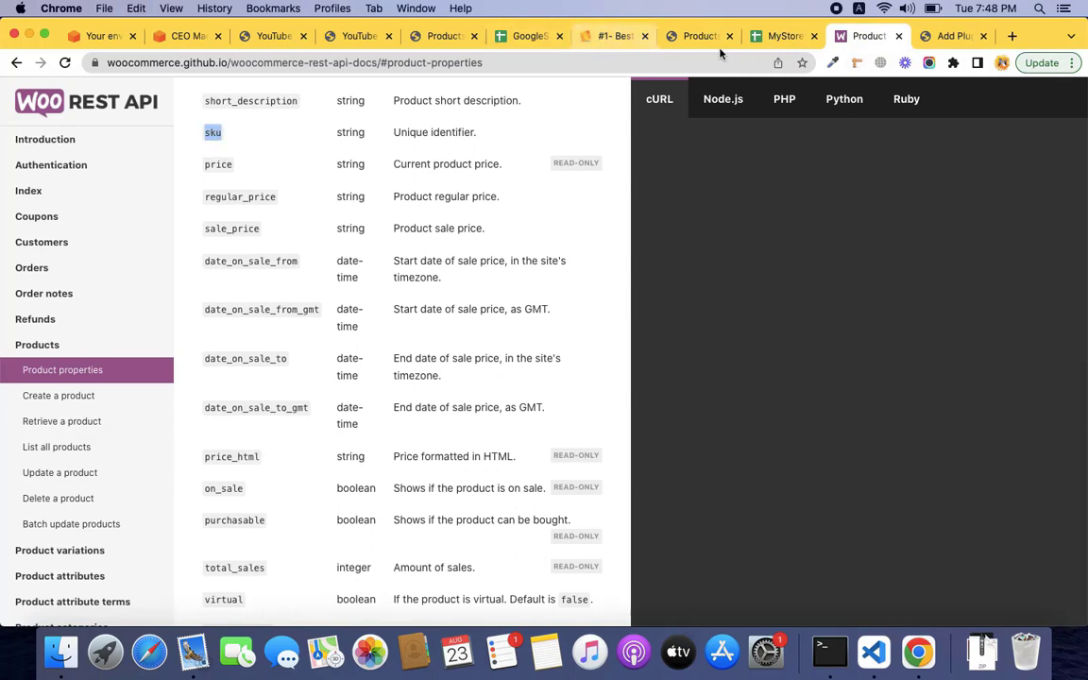
left_click(769, 38)
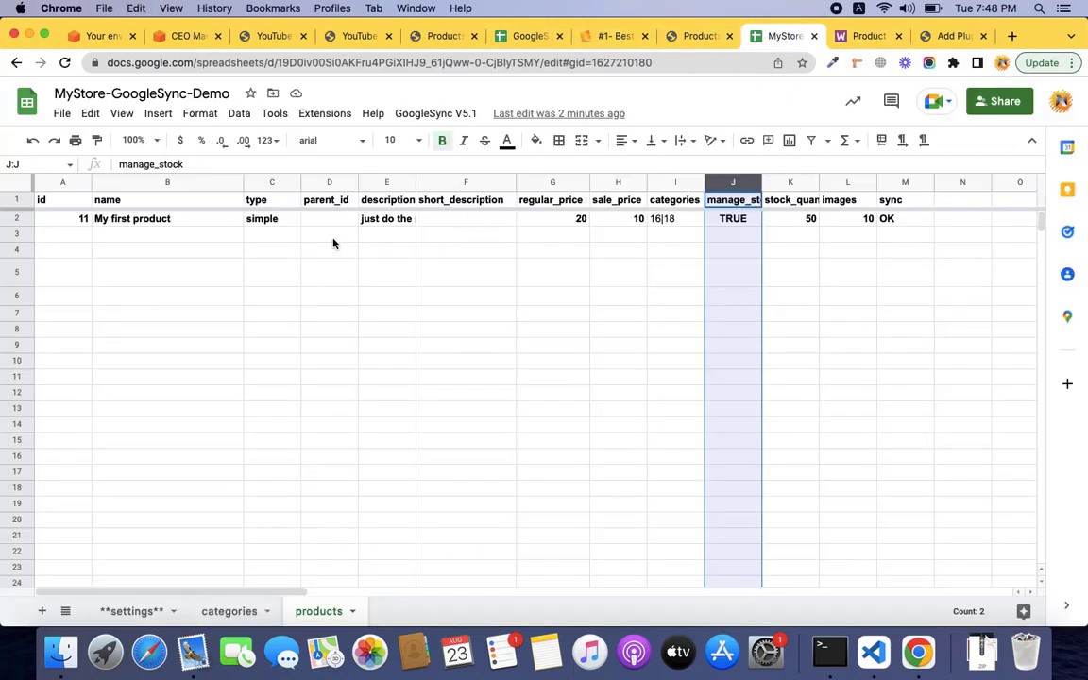
left_click(895, 183)
Insert a sku column left of sync, headed 'sku', with ss1122 for My first product.
right_click(896, 182)
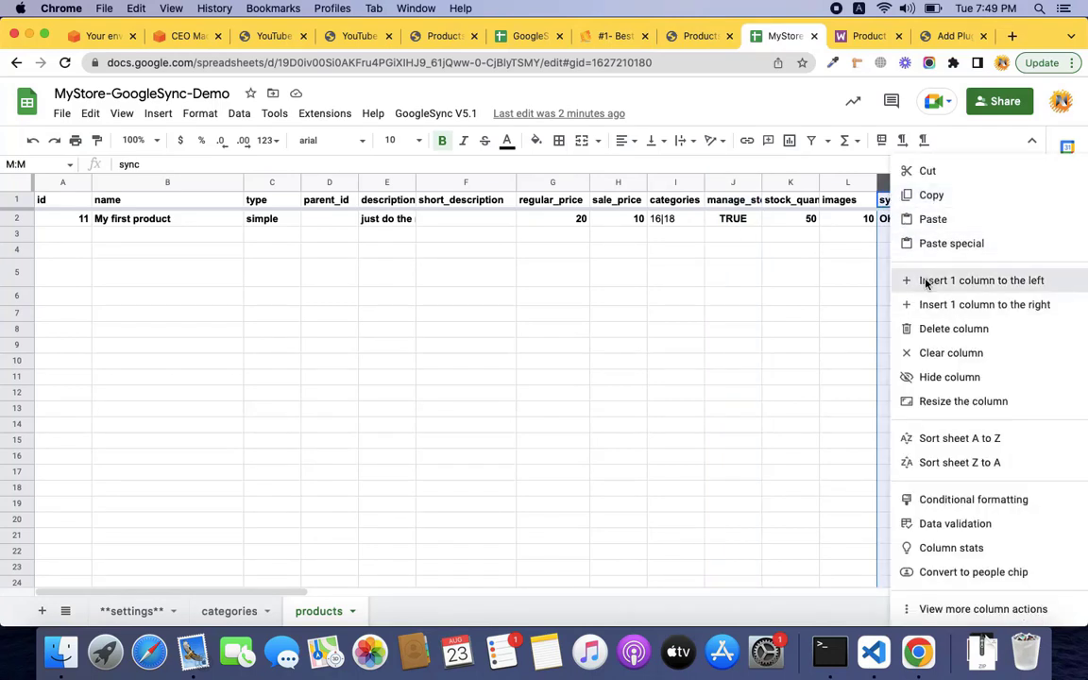
left_click(911, 282)
left_click(911, 202)
type("sku")
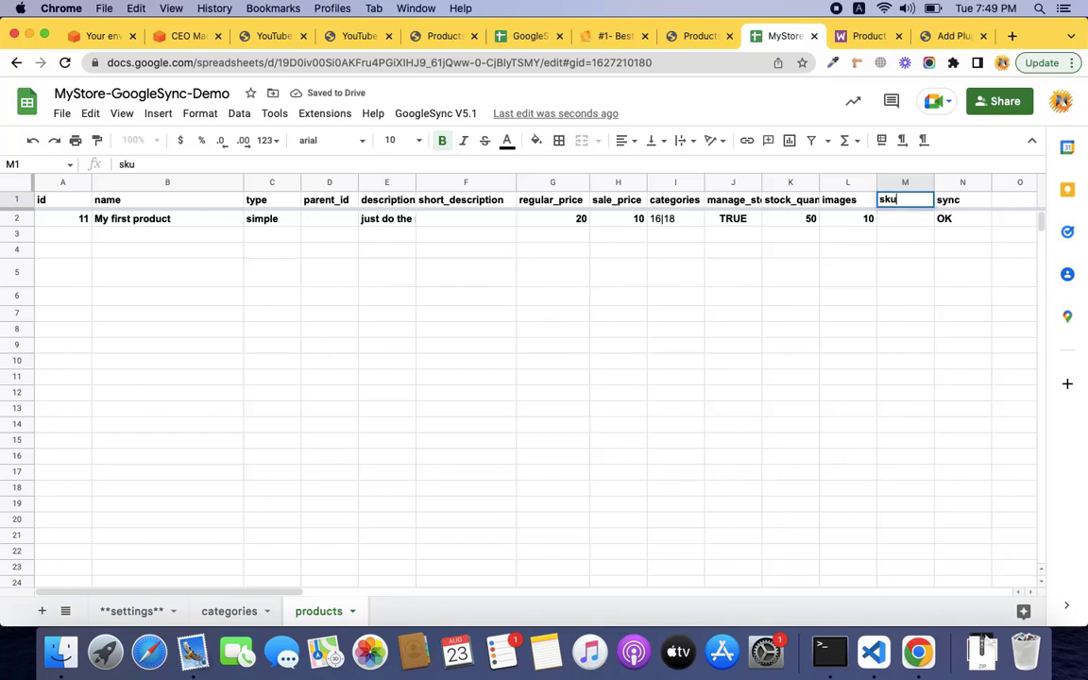
key("Return")
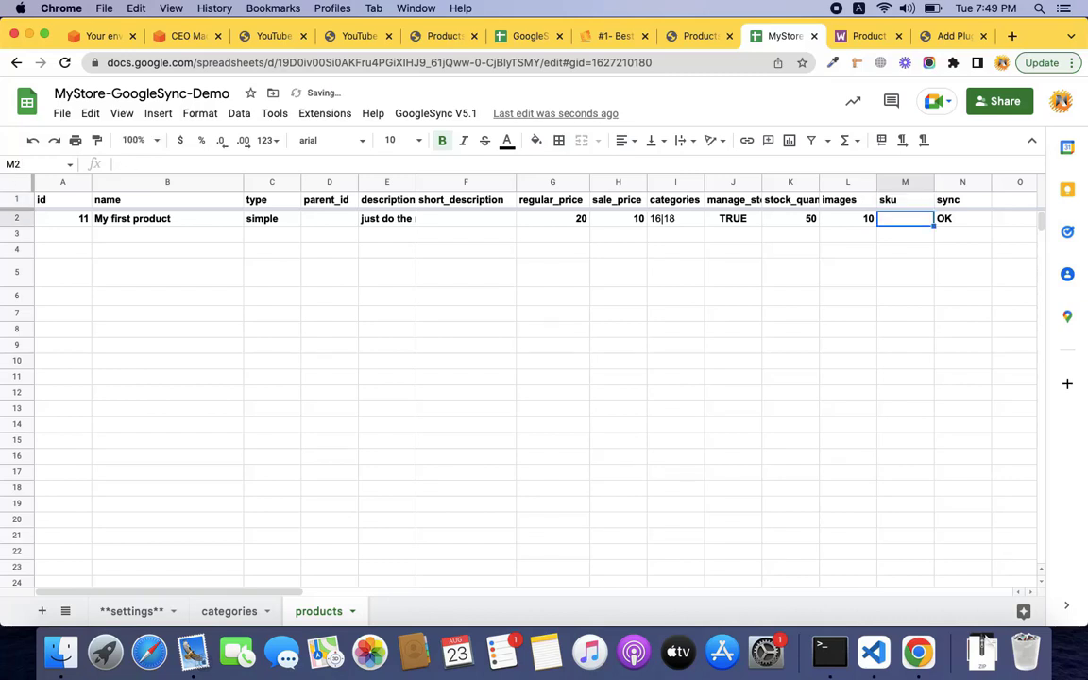
type("ss")
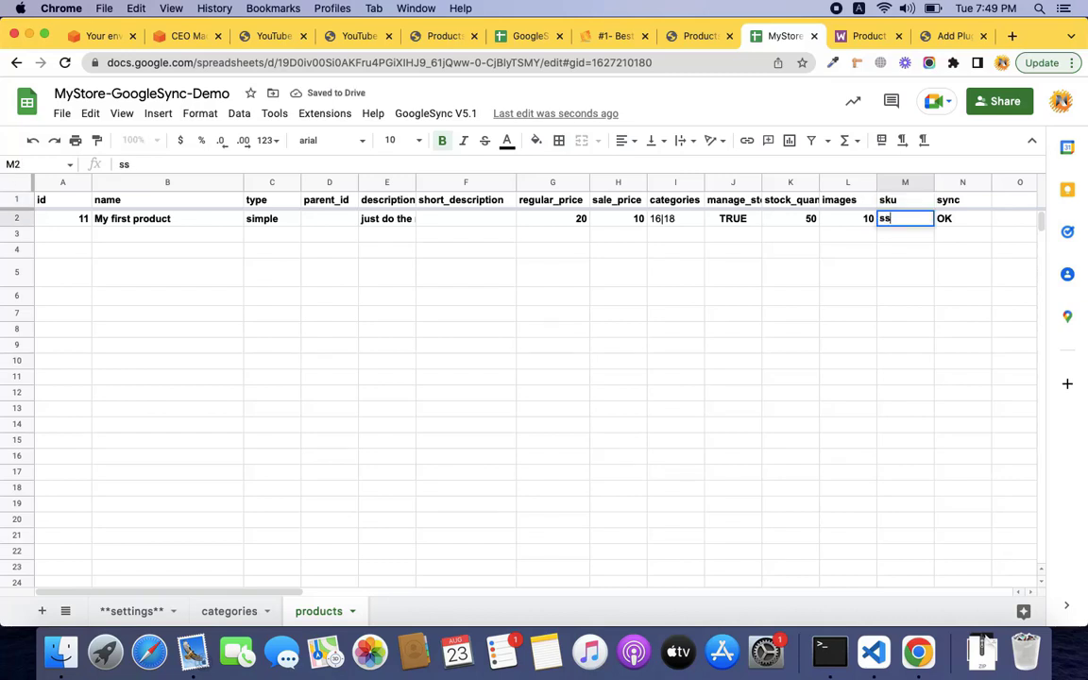
type("1122")
key("Tab")
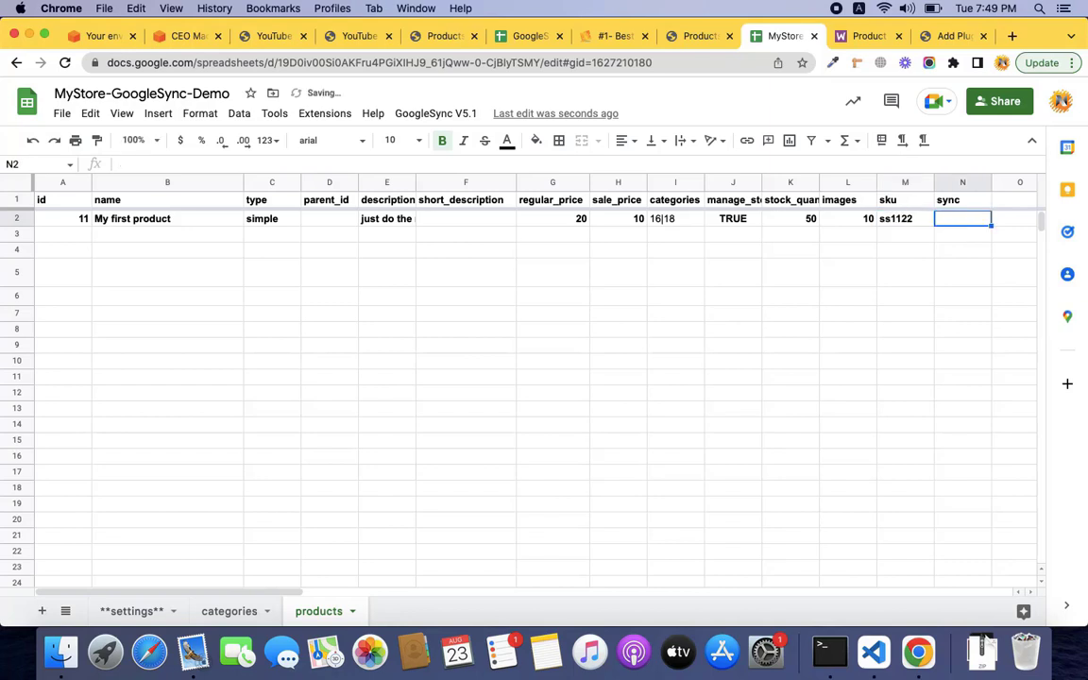
key("Down")
key("Left")
key("Left")
key("Left")
key("Left")
key("Left")
key("Left")
key("Left")
key("Left")
key("Left")
key("Left")
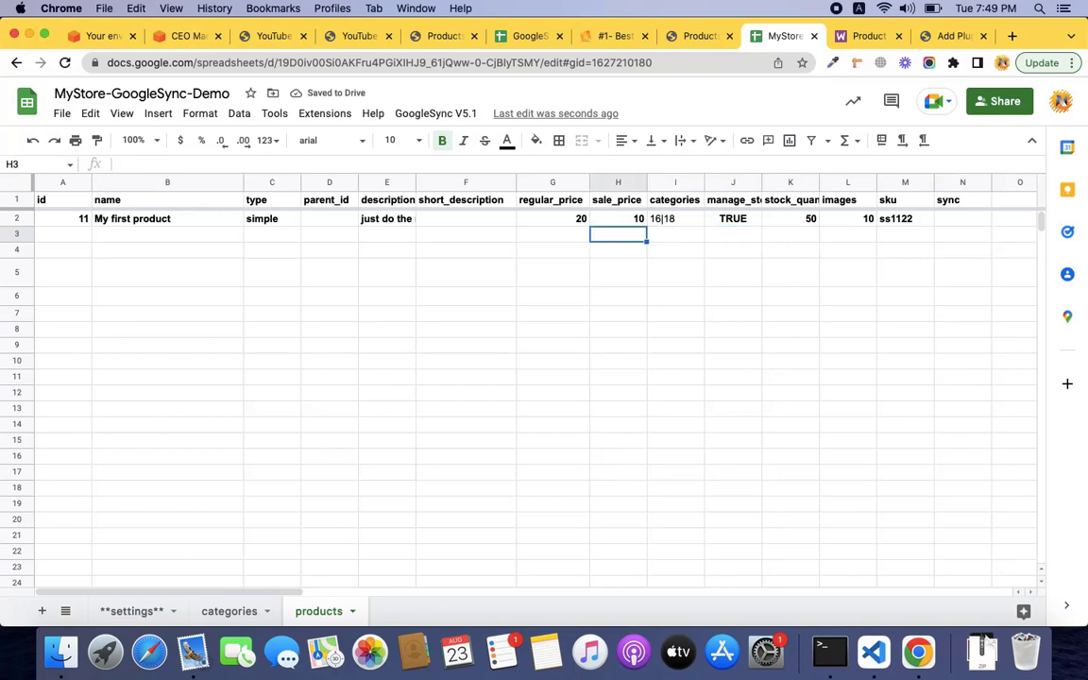
key("Left")
key("Left")
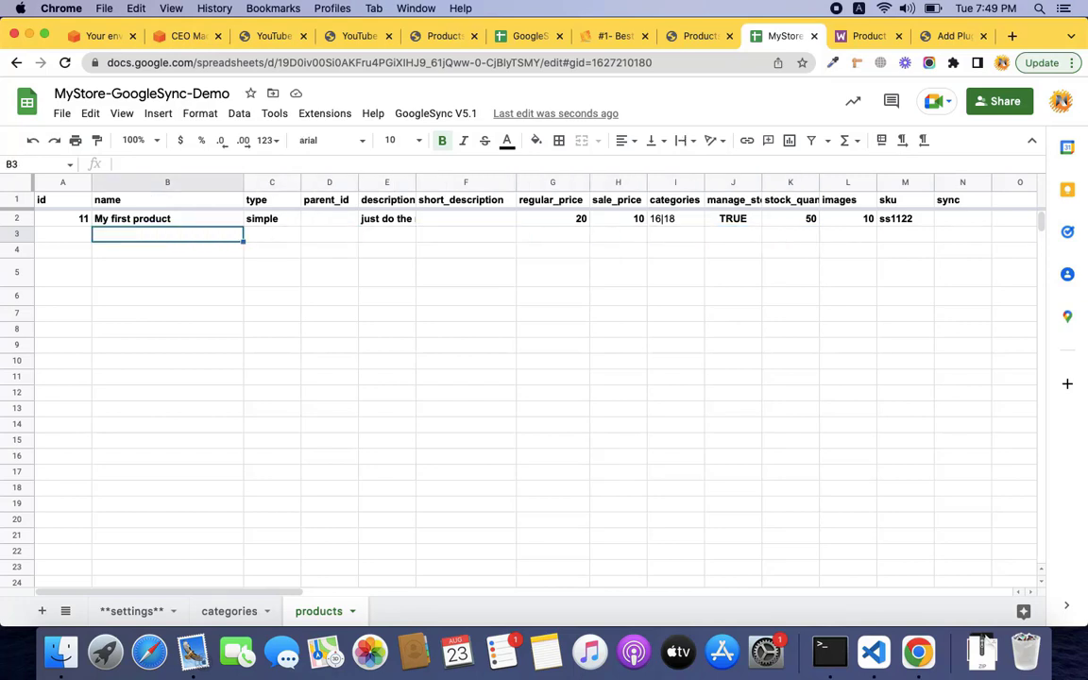
Enter My Best Shoes in row 3: type simple, a description, regular price 30, sale price 25.
type("MY")
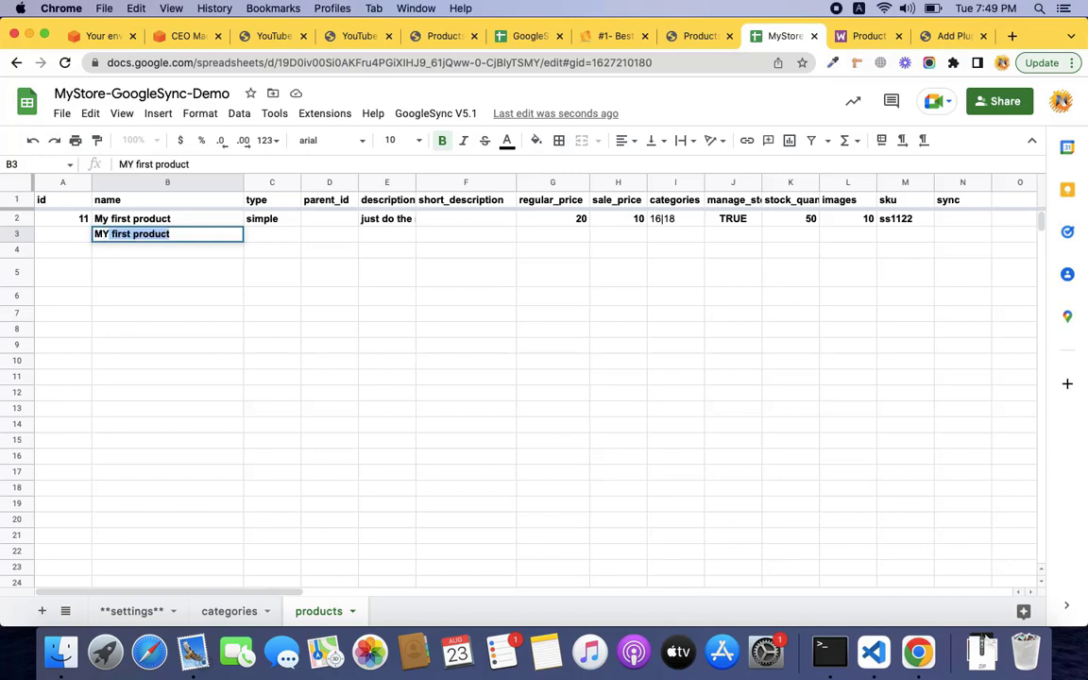
key("BackSpace")
key("BackSpace")
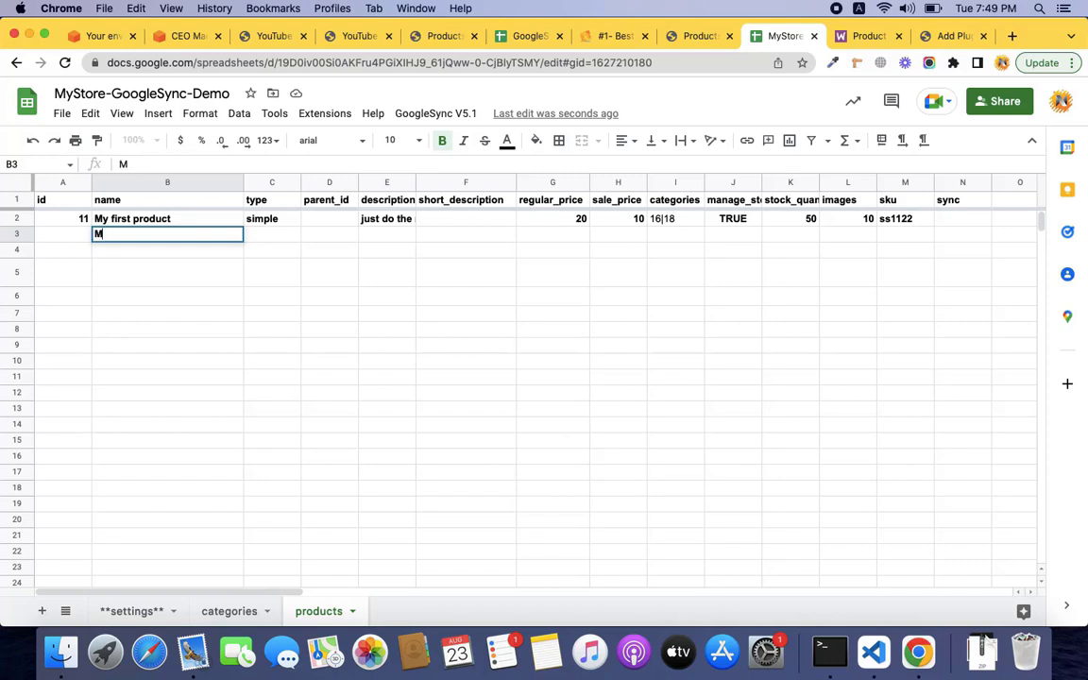
type("y Best Shoes")
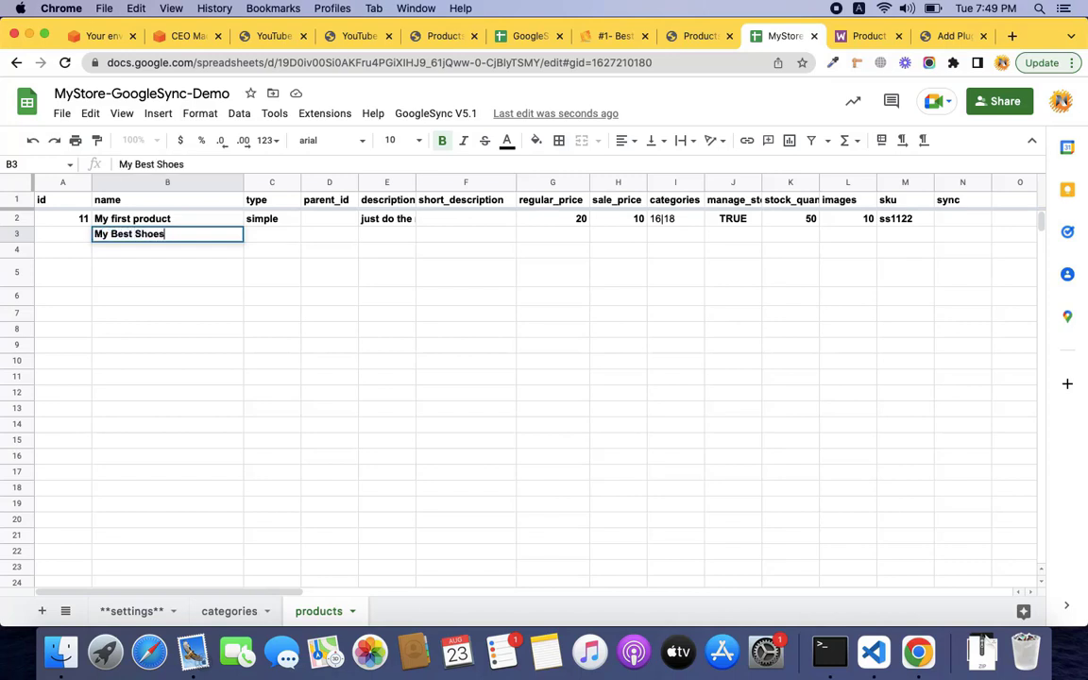
key("Tab")
type("simple")
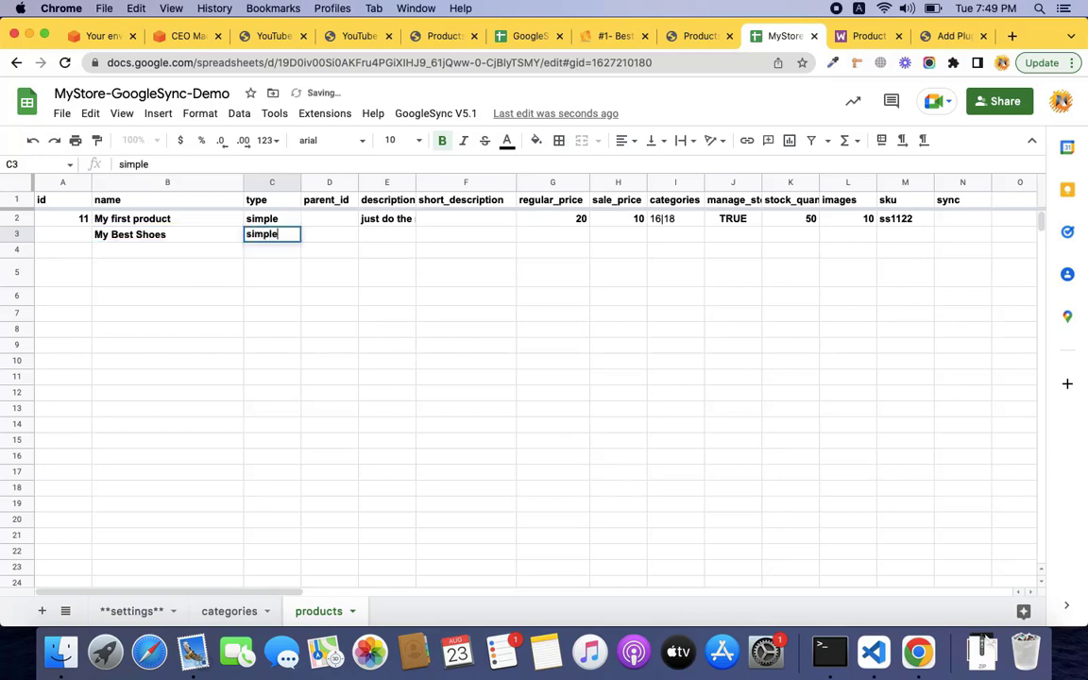
key("Tab")
key("Tab")
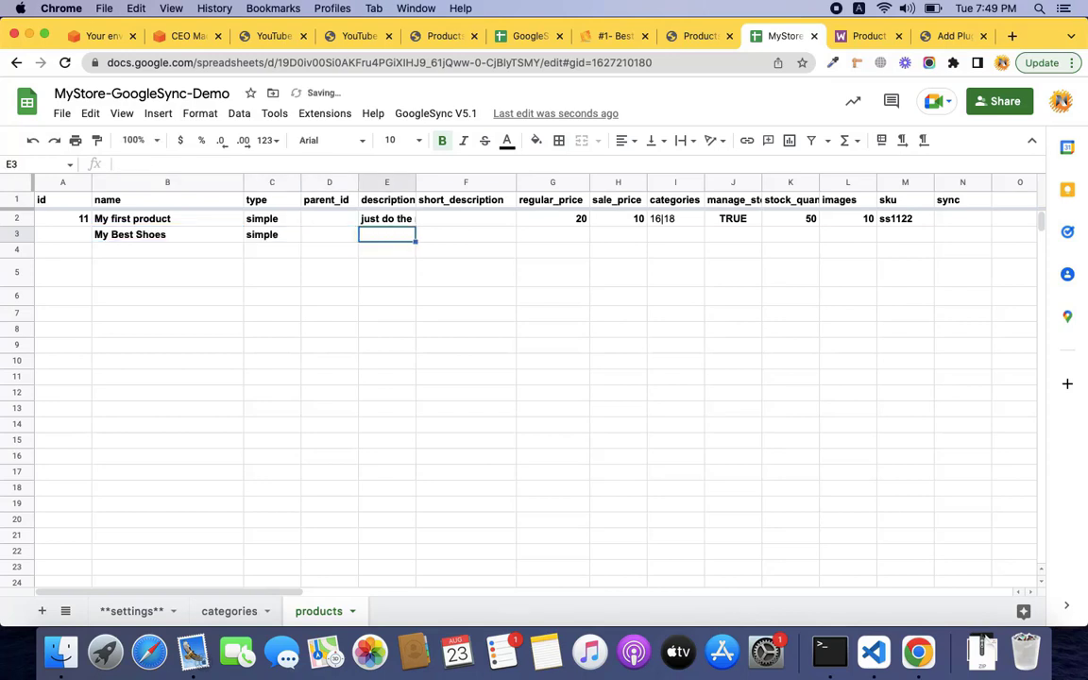
type("any detailass")
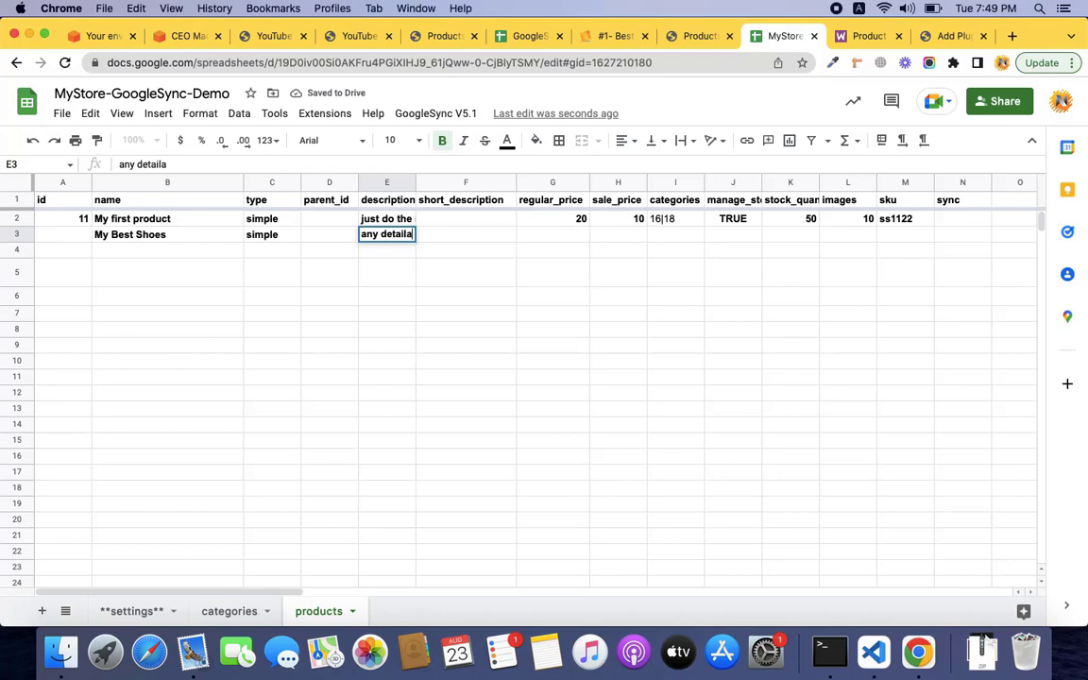
key("Tab")
key("Tab")
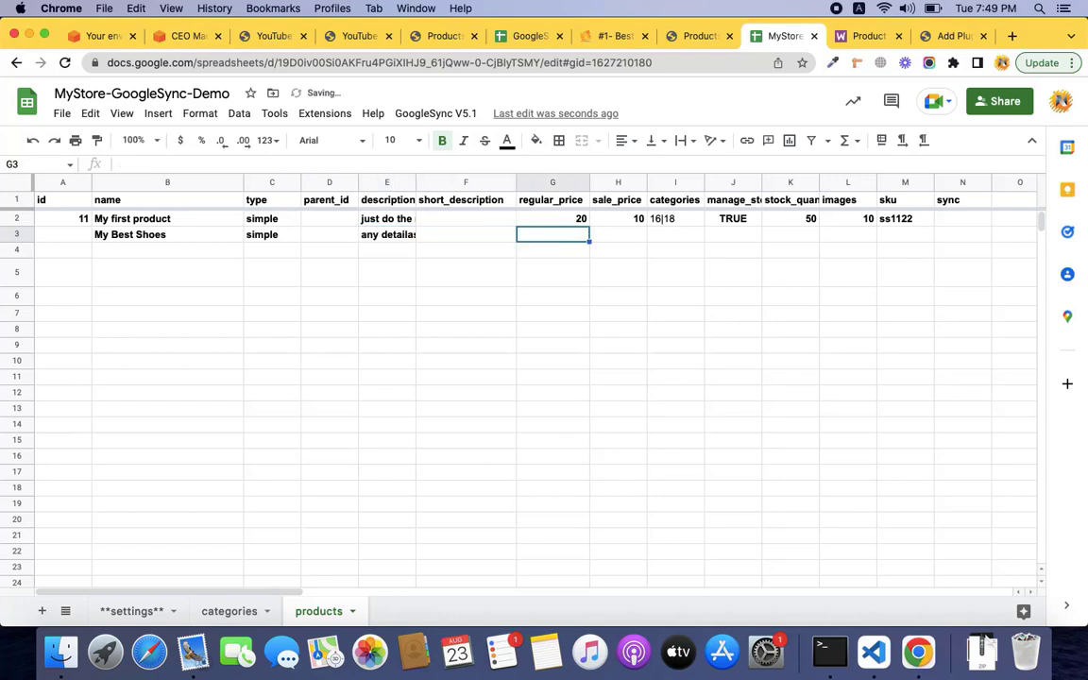
type("30")
key("Tab")
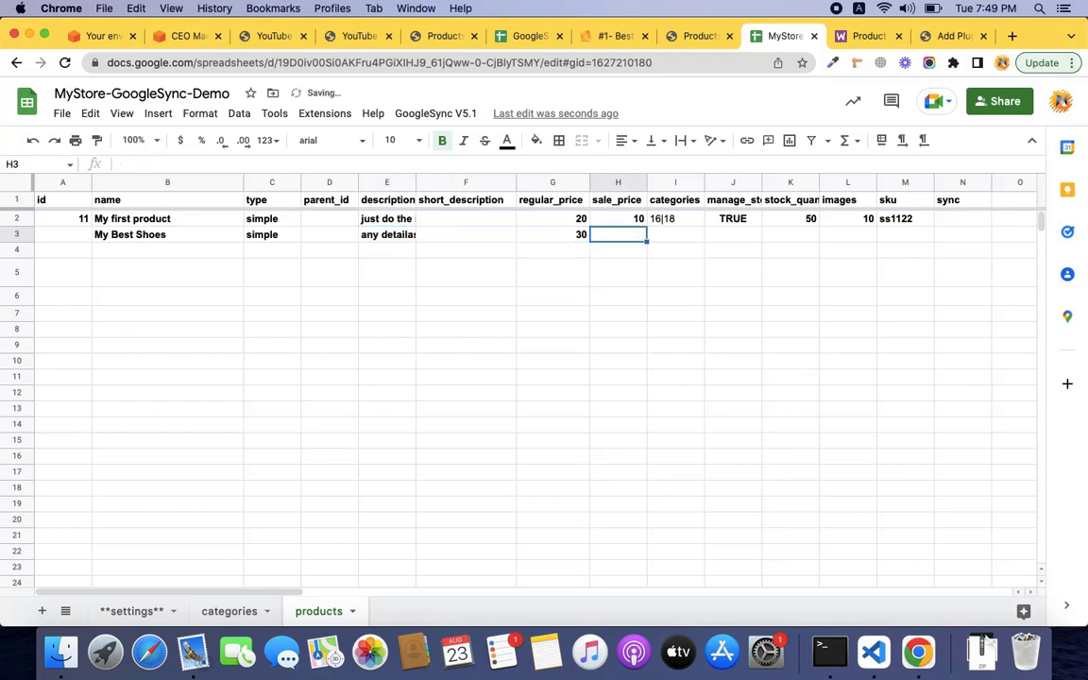
type("25")
key("Tab")
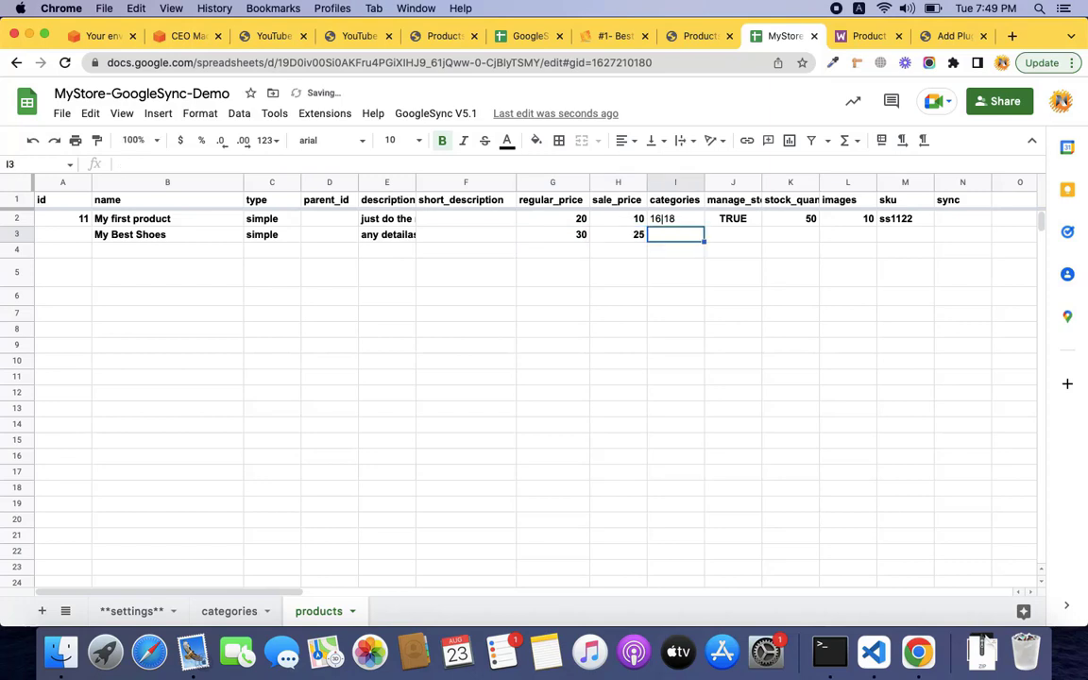
Give it category 17, an empty manage_stock, images 10 and sku sh9988.
type("1")
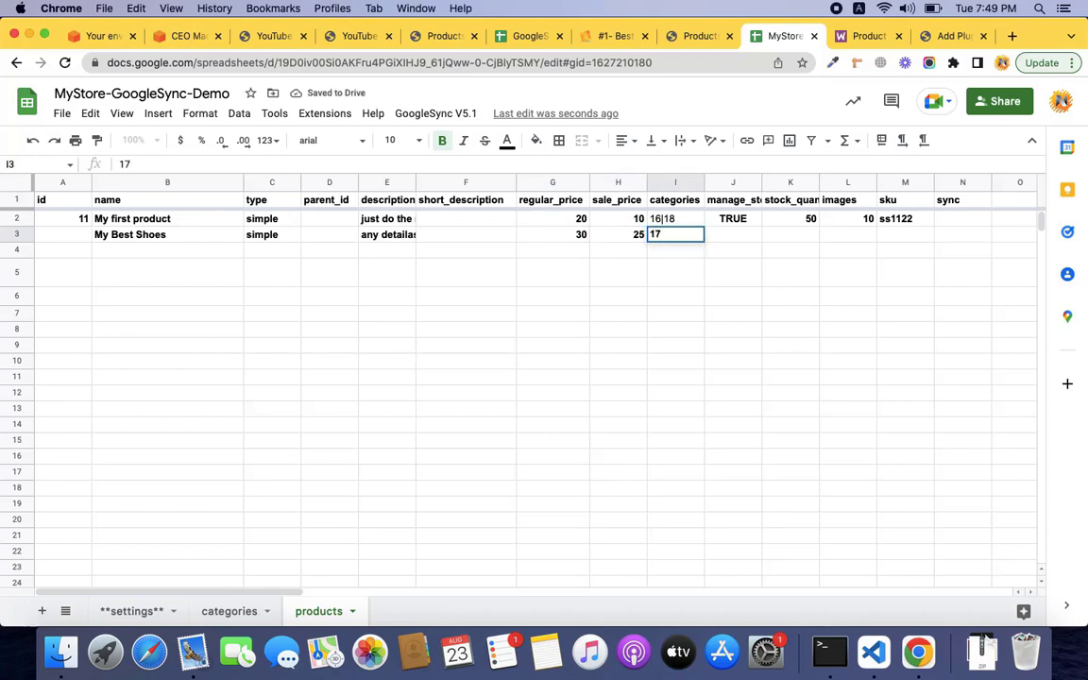
type("7")
key("Tab")
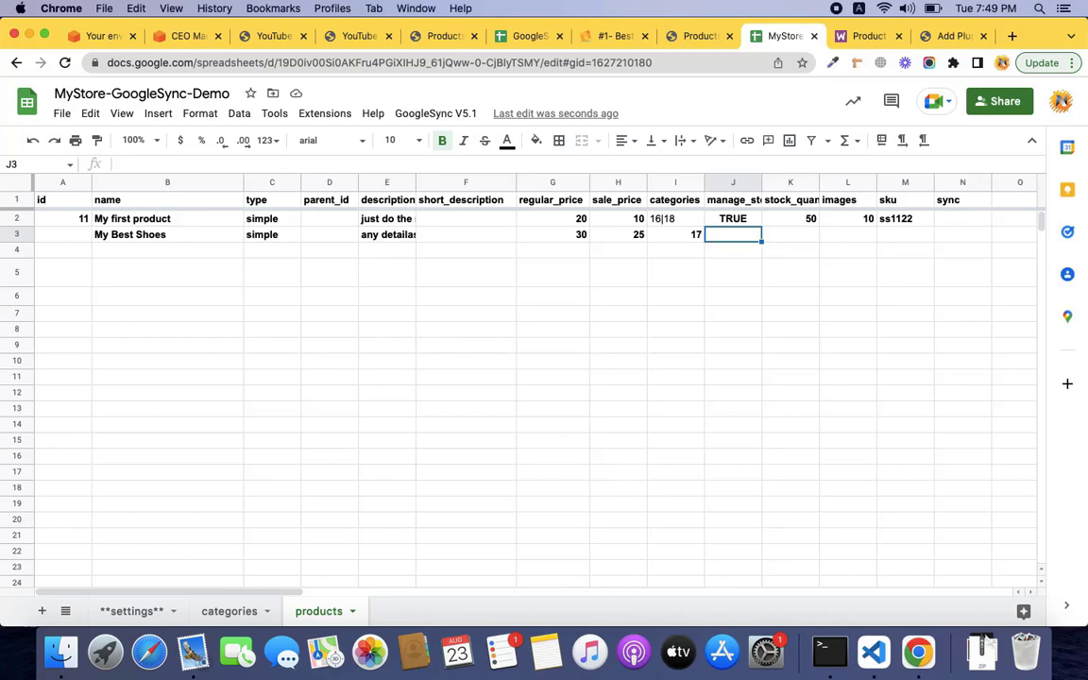
type("TRUE")
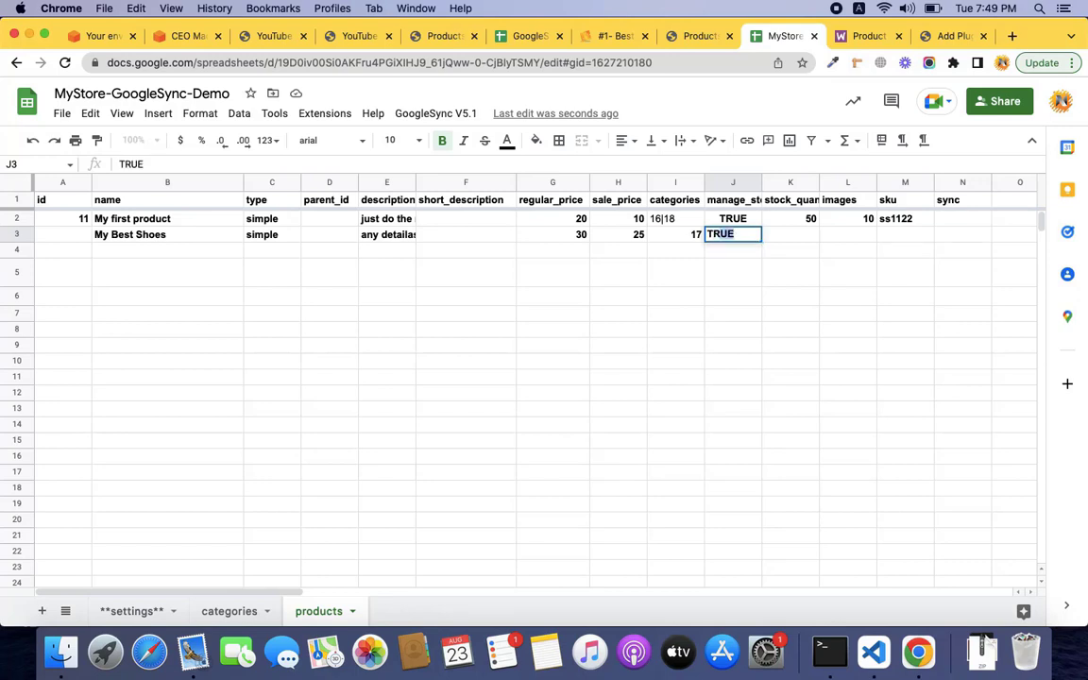
key("Tab")
key("Left")
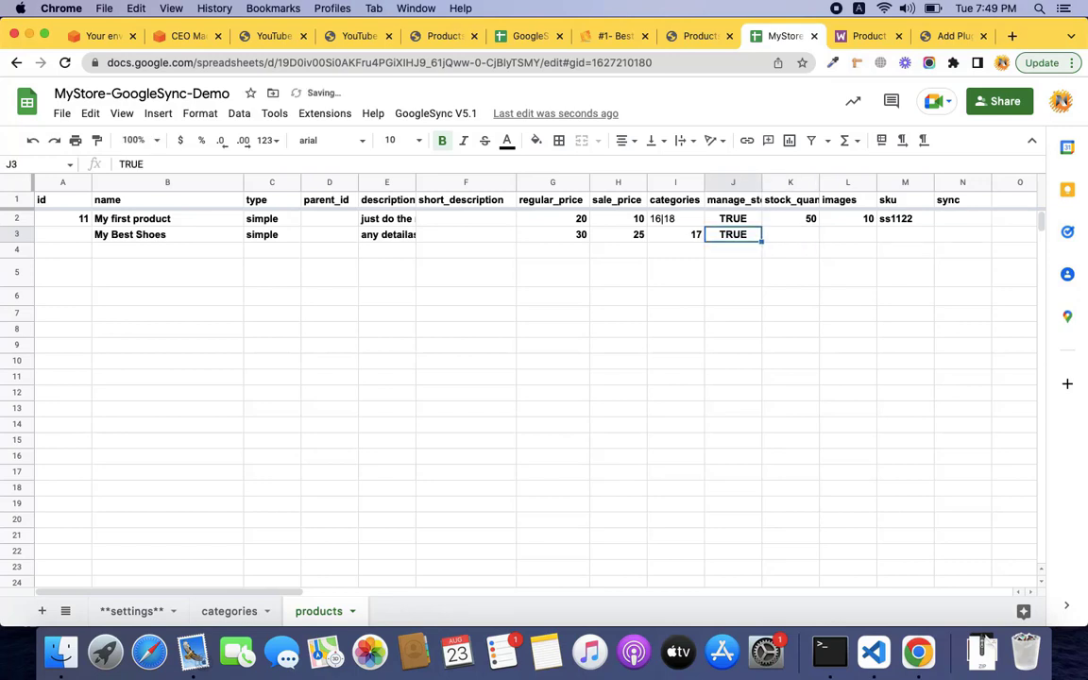
key("BackSpace")
key("Right")
key("Right")
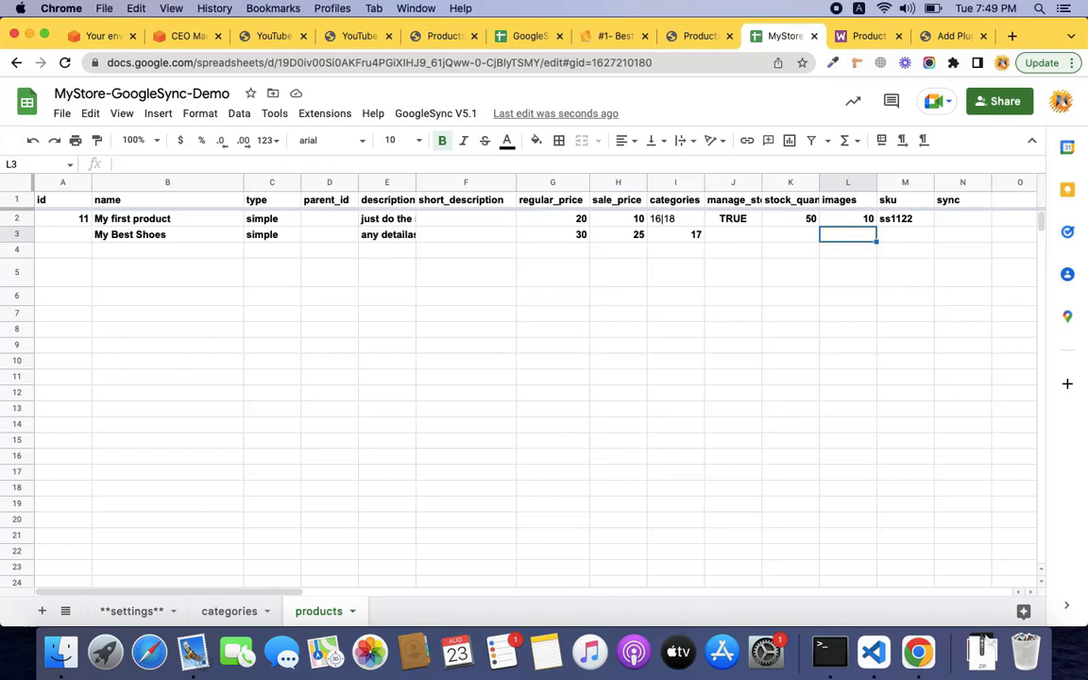
type("10")
key("Tab")
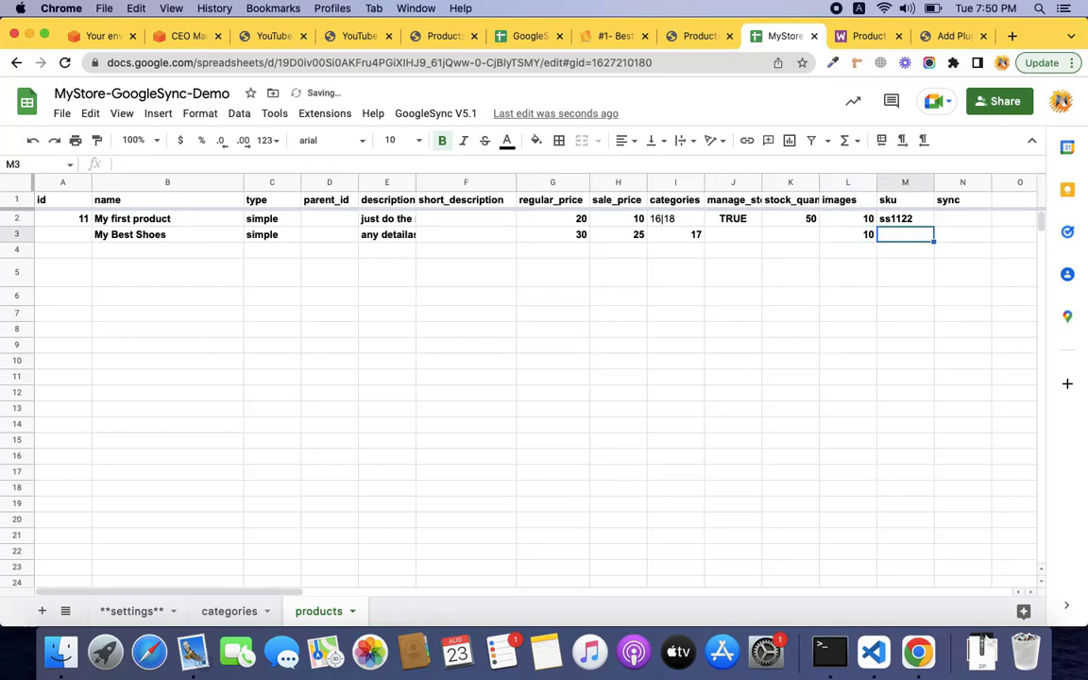
key("Left")
key("Right")
type("sh")
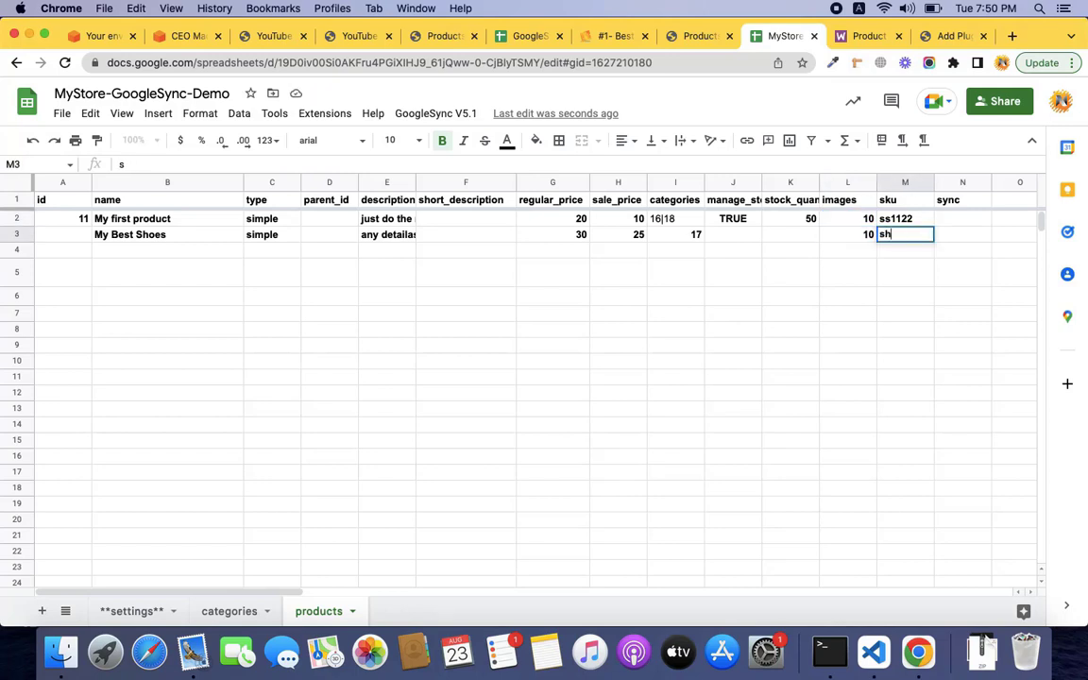
type("9988")
key("Tab")
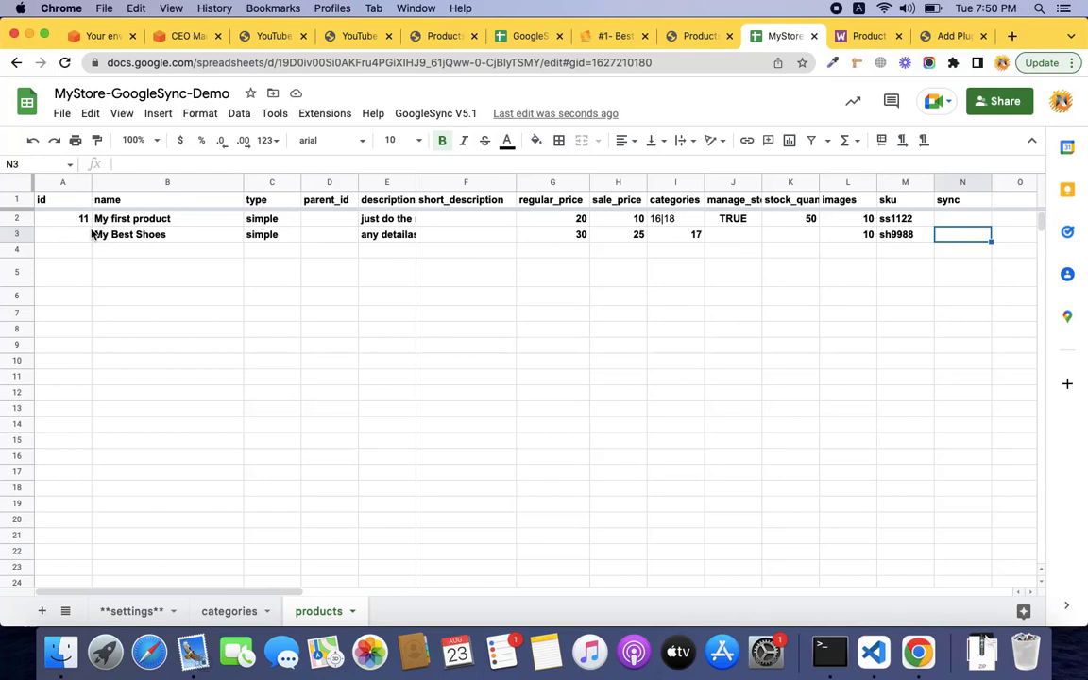
Run GoogleSync V5.1 > Sync Data and dismiss the script error message.
left_click(437, 116)
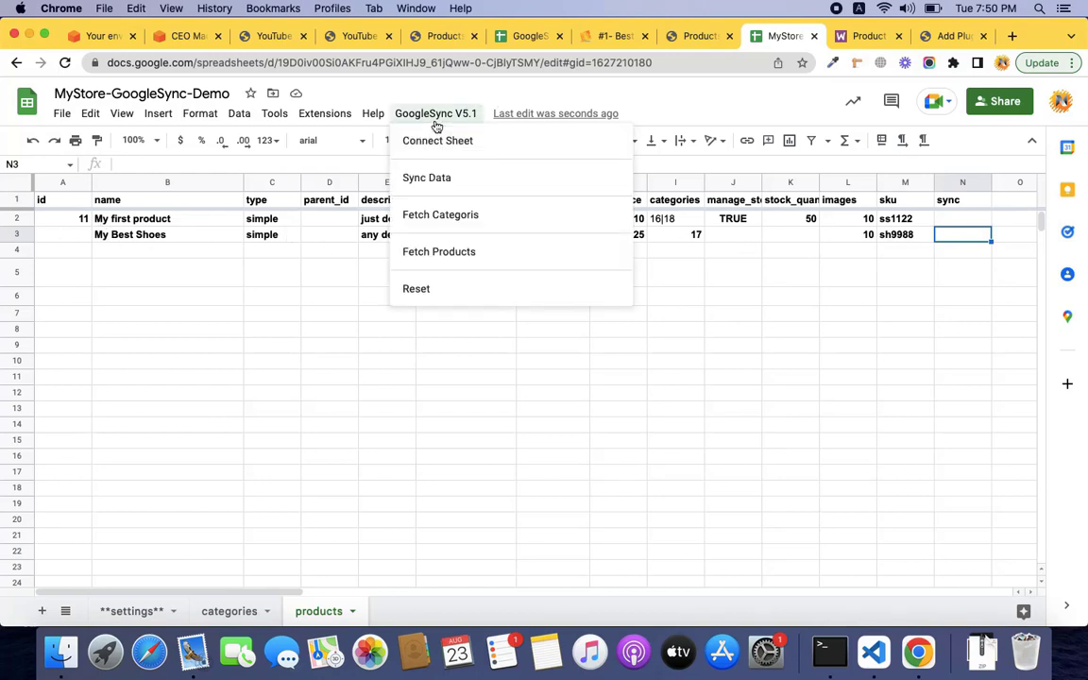
left_click(438, 177)
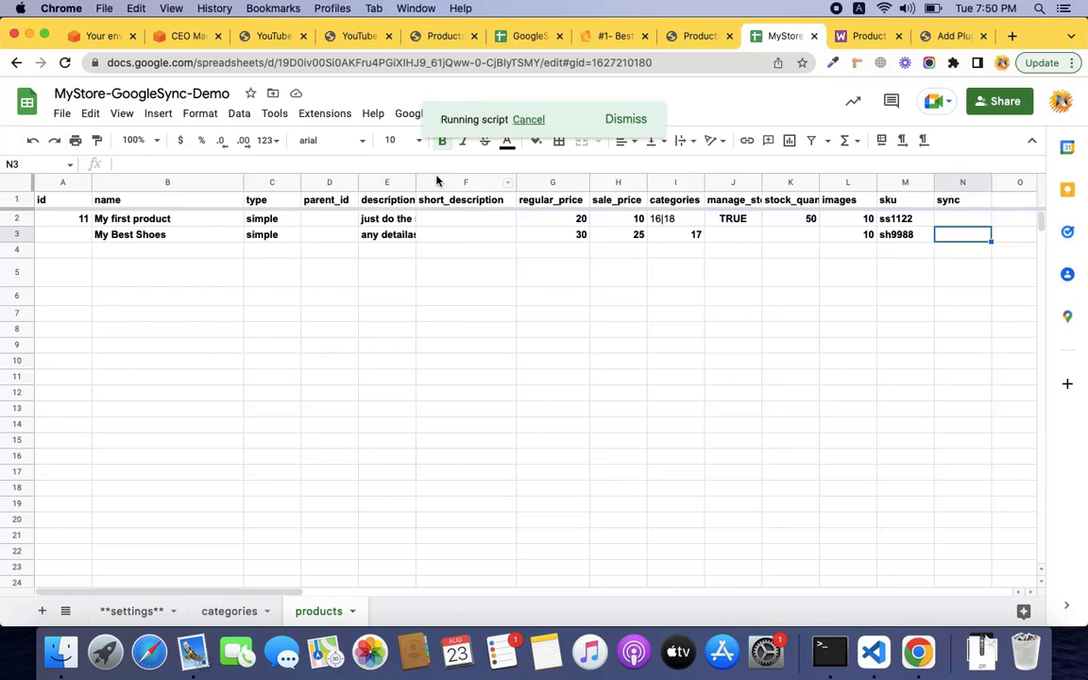
left_click(701, 35)
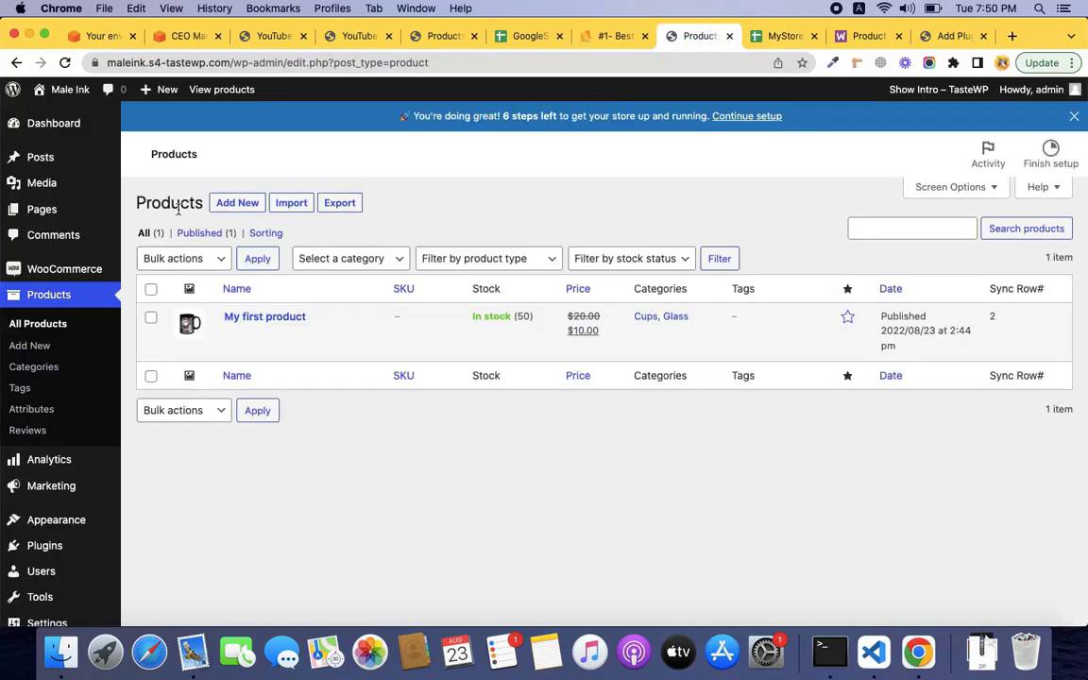
left_click(782, 35)
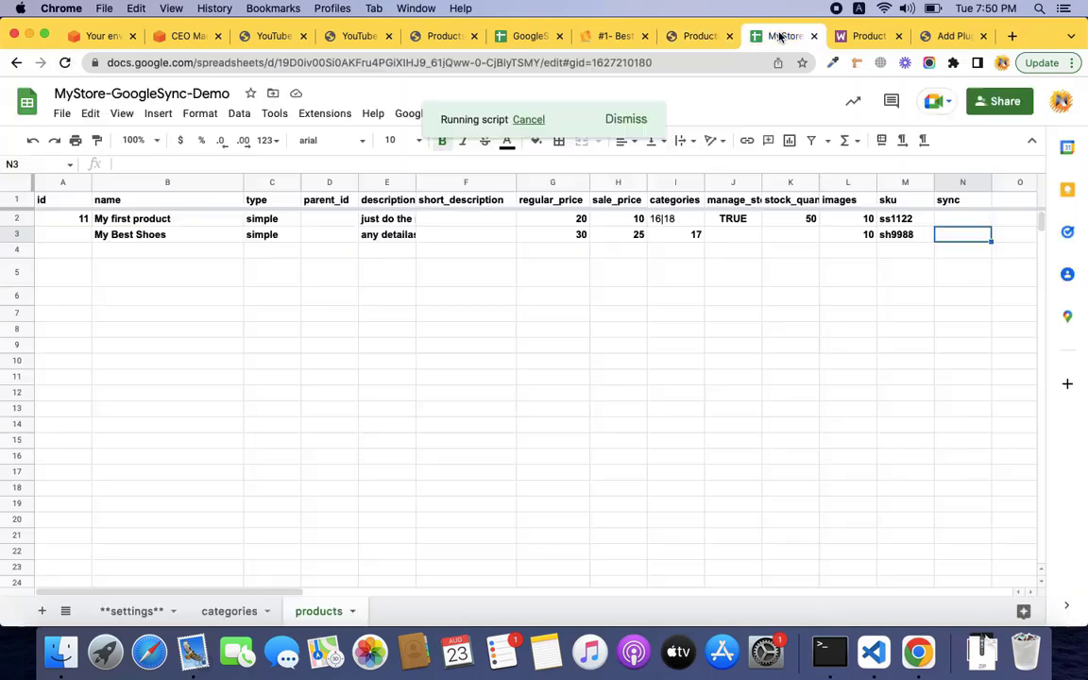
left_click(718, 120)
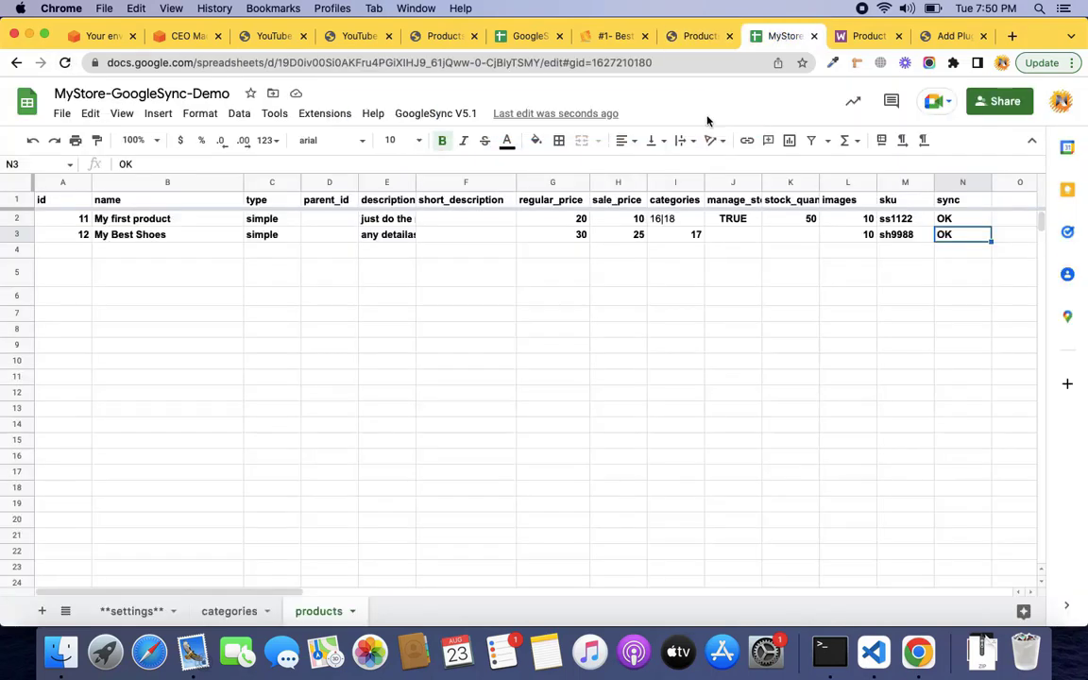
Reload the store's product list to confirm My Best Shoes, SKU sh9988, $30 reduced to $25.
left_click(699, 36)
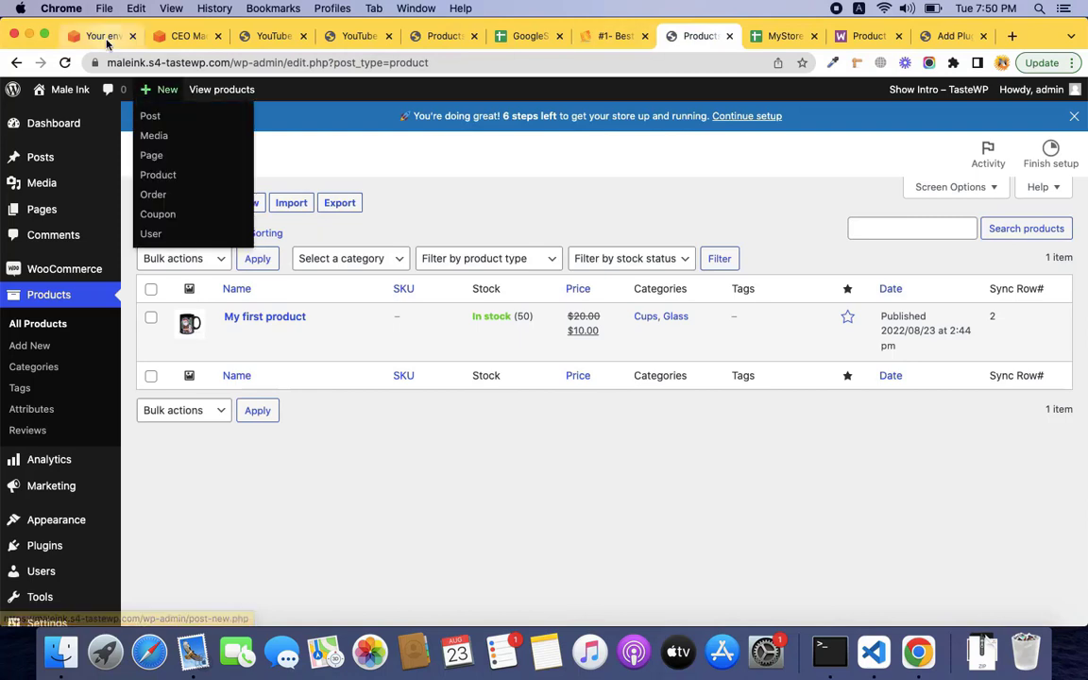
left_click(64, 63)
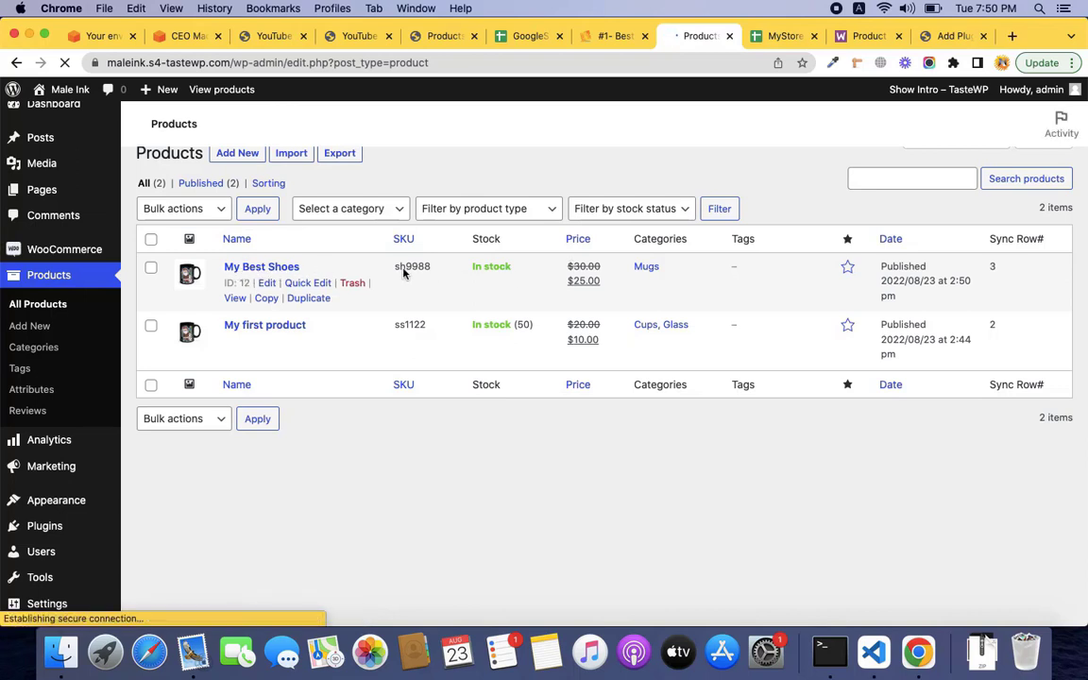
scroll(411, 283, "up", 1)
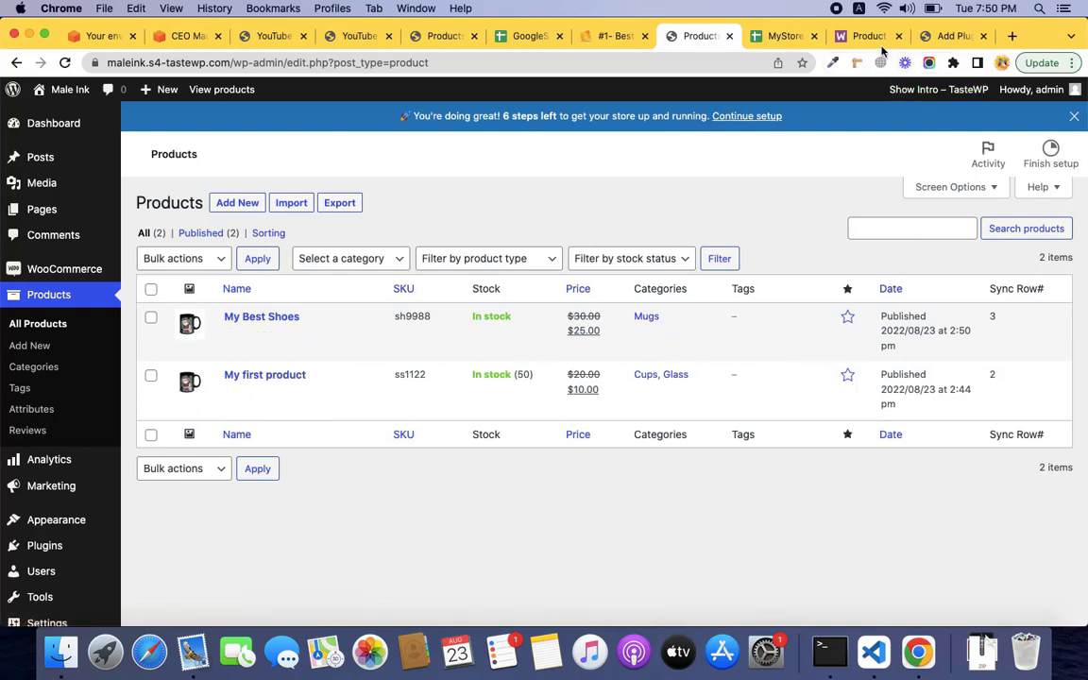
left_click(841, 37)
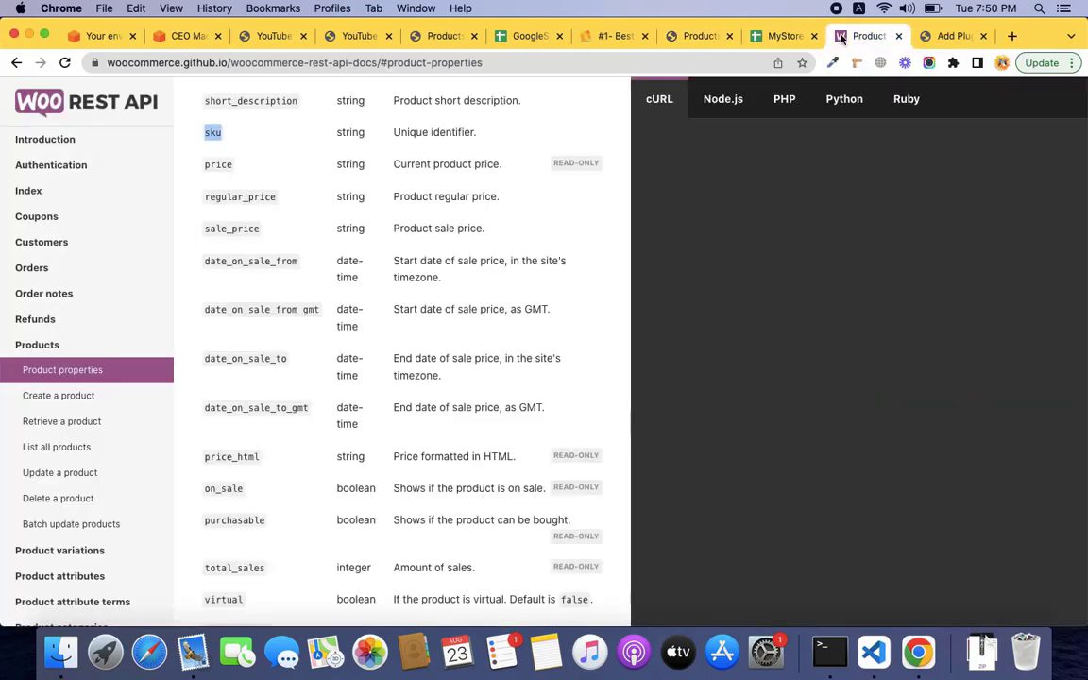
left_click(782, 37)
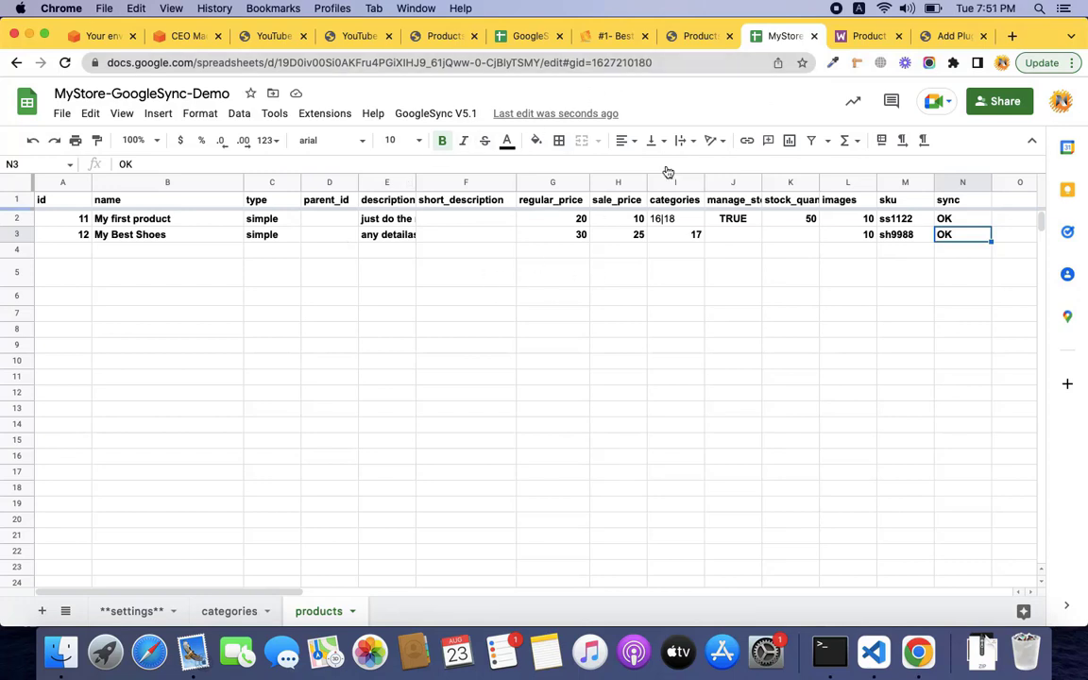
Glance at the store's product list, then mark the Managing stock topic in the video outline.
left_click(715, 38)
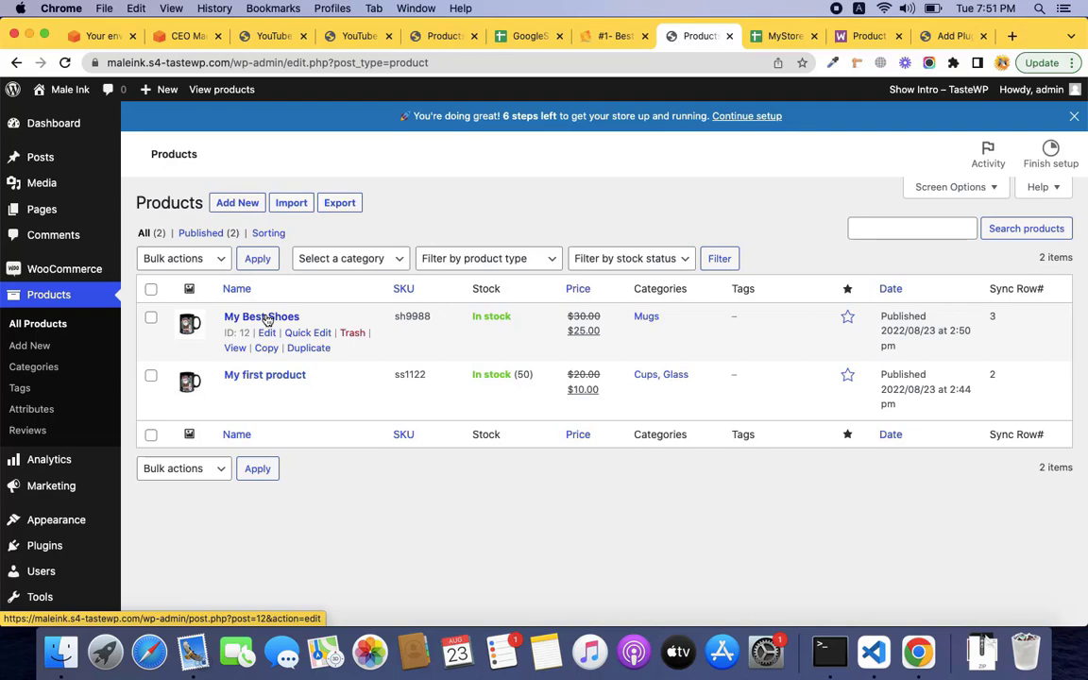
left_click(782, 38)
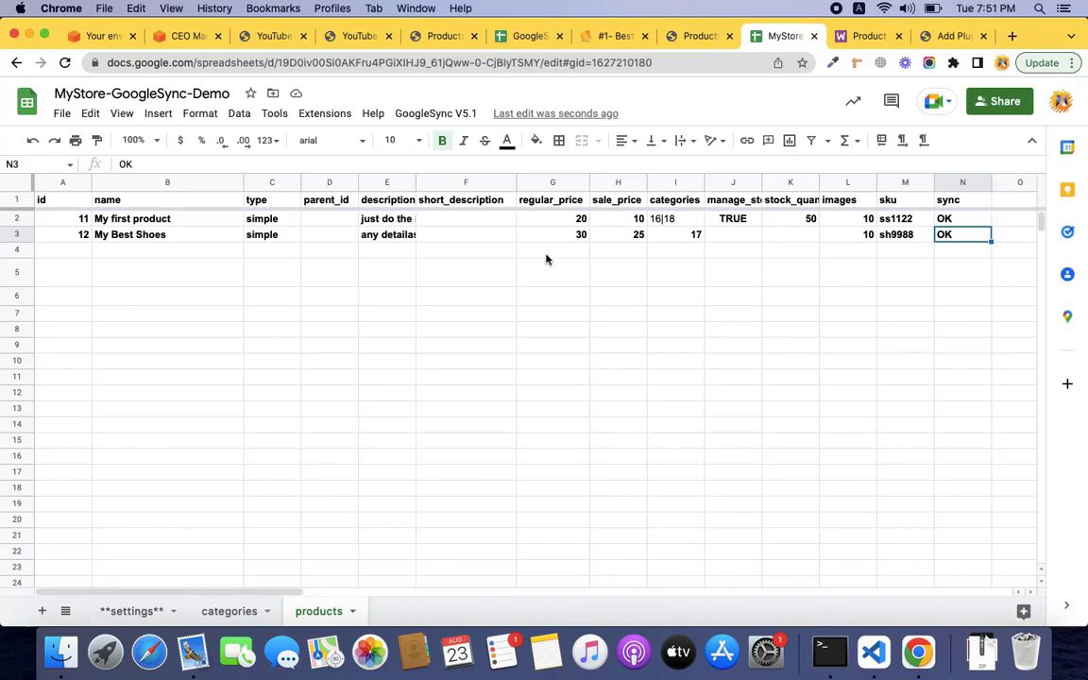
key("ctrl+Right")
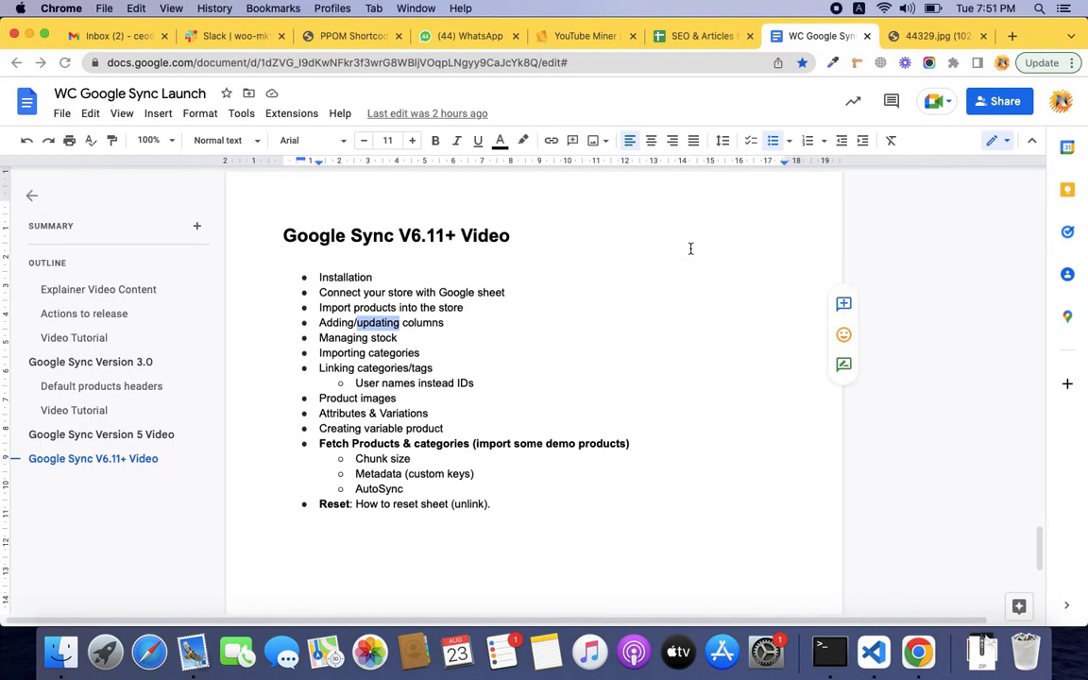
double_click(383, 338)
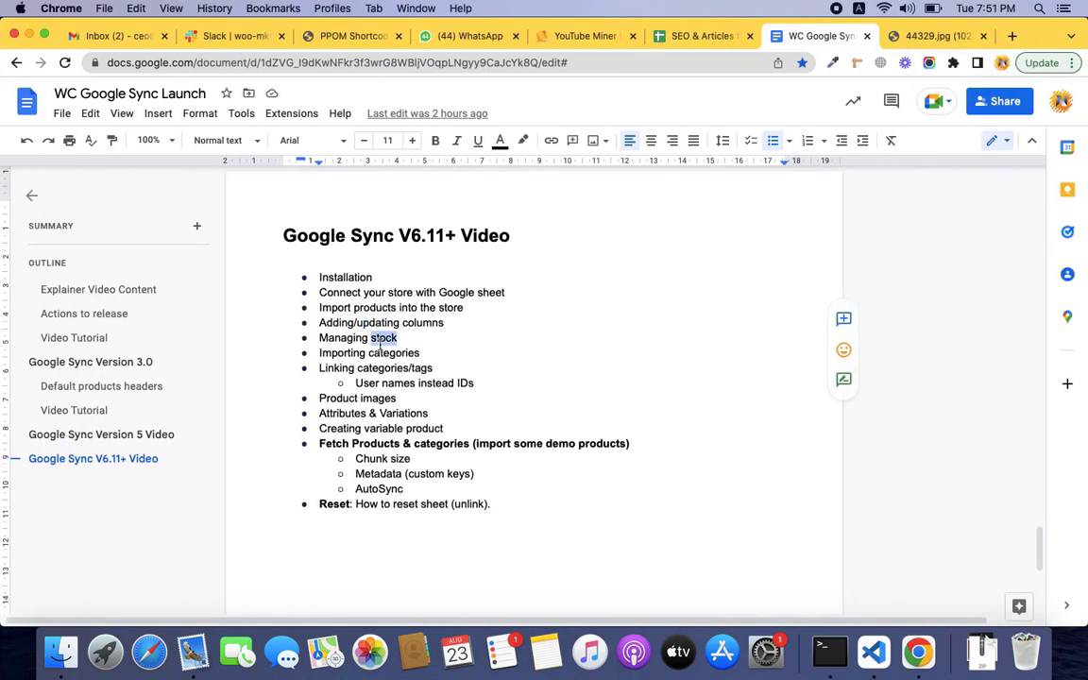
key("ctrl+Left")
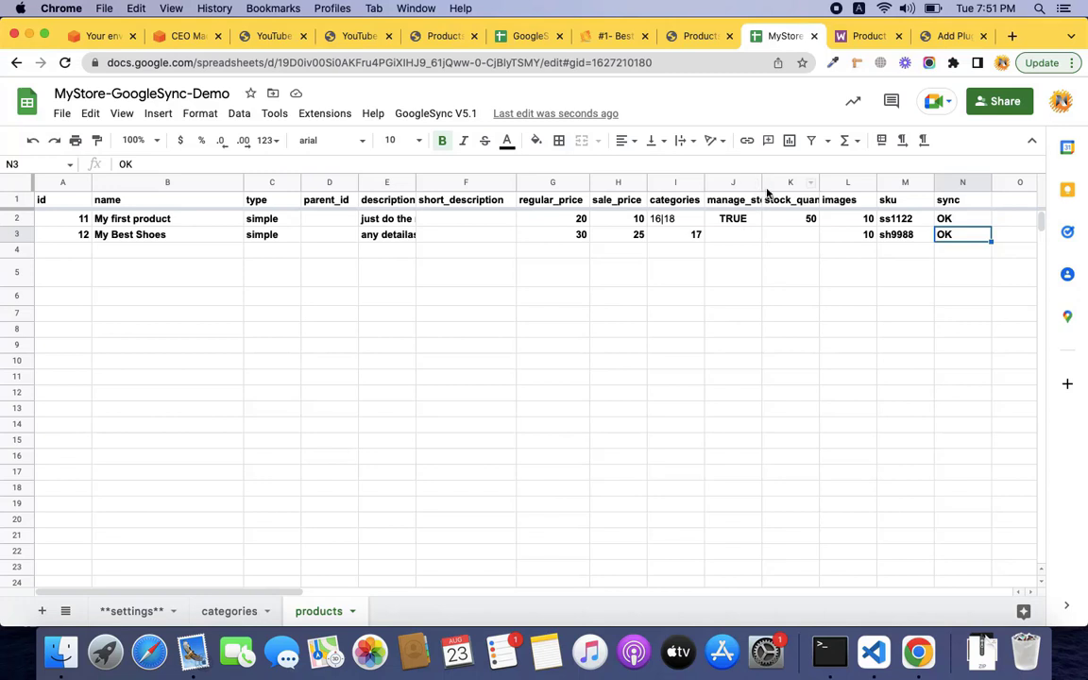
Widen column J and give My Best Shoes manage_stock TRUE, stock quantity 20, and a cleared sync status.
left_click_drag(761, 186, 780, 186)
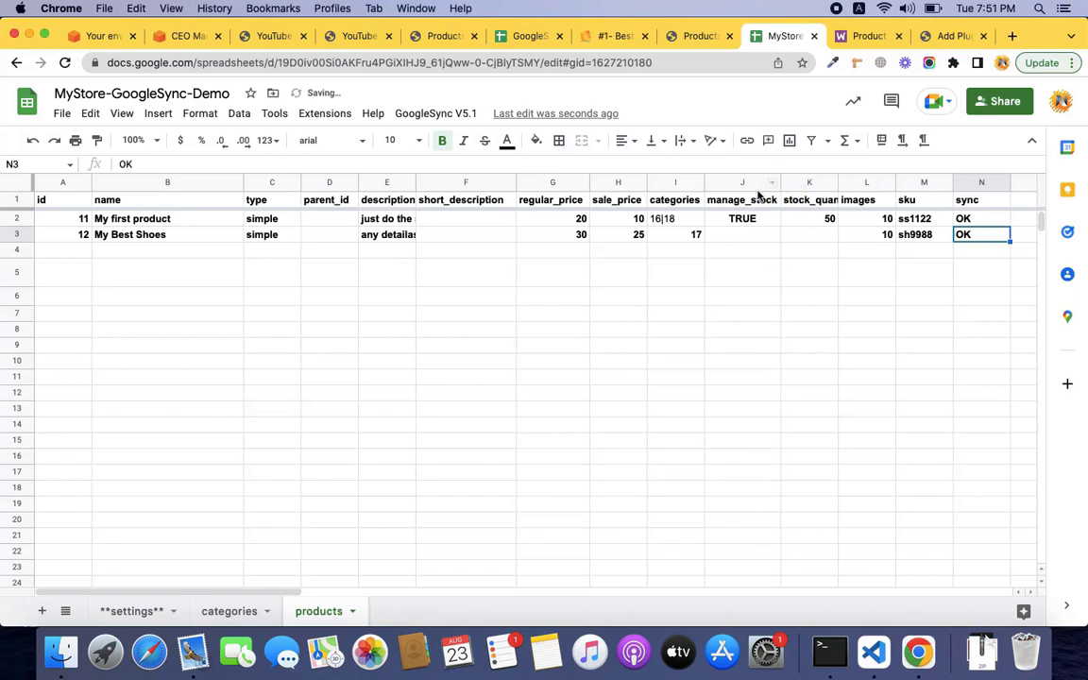
left_click(755, 238)
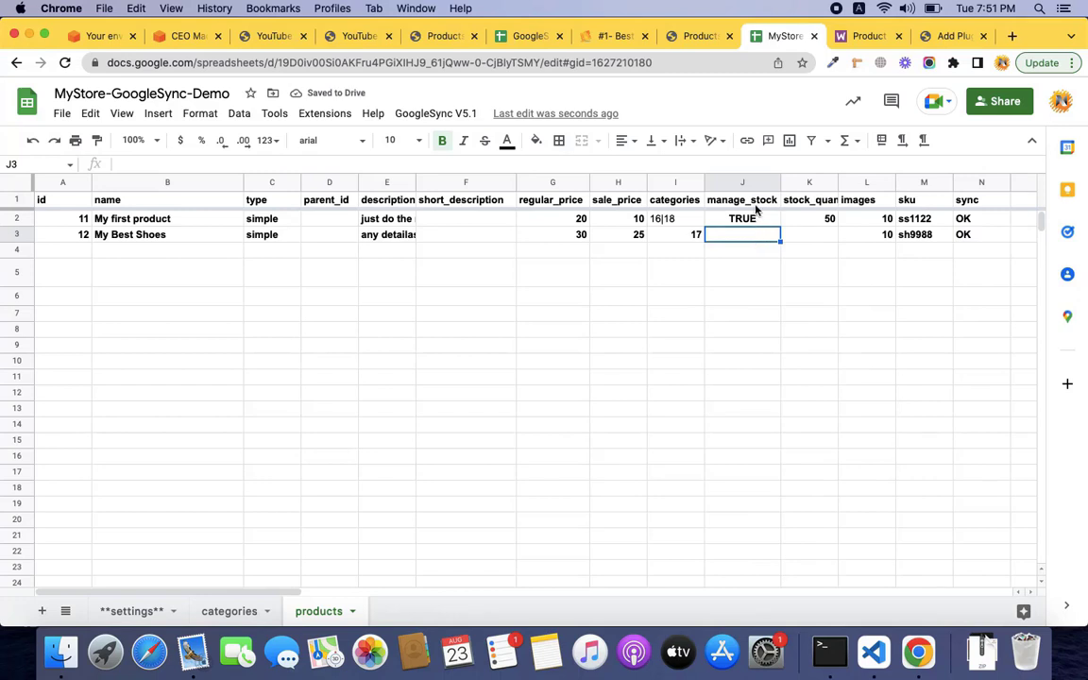
left_click(755, 204)
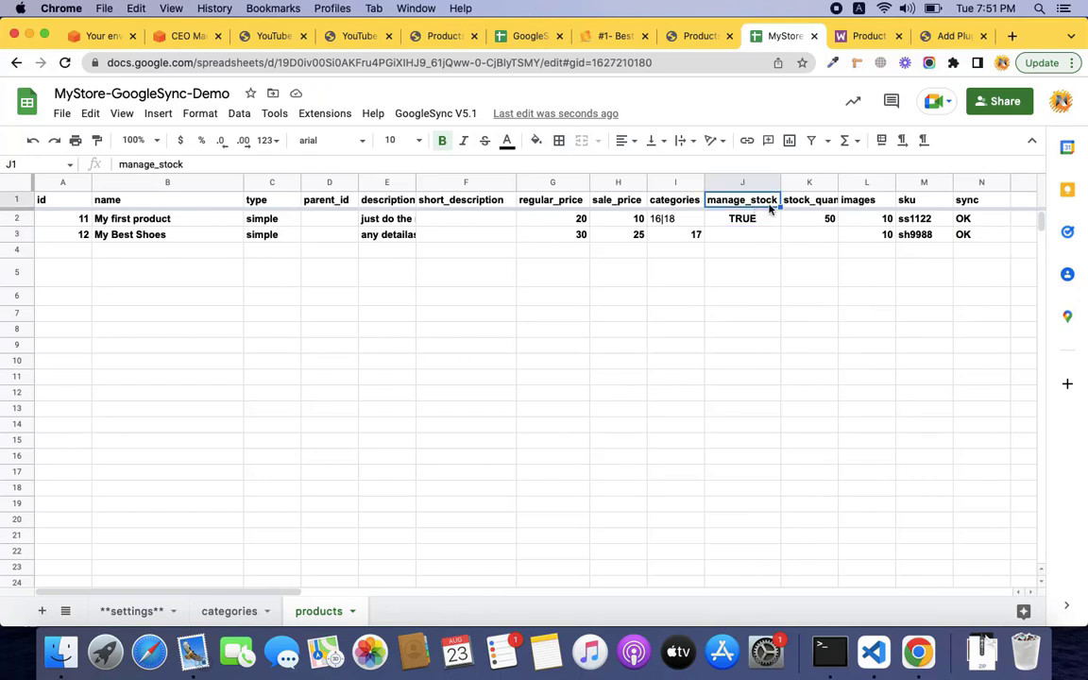
left_click(754, 247)
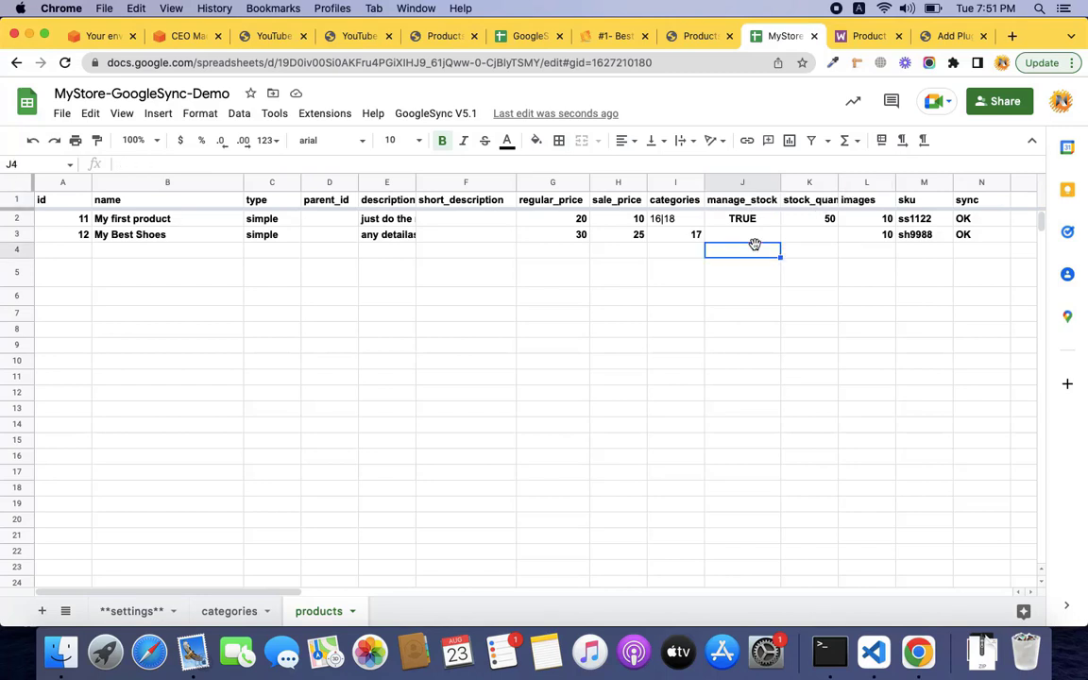
left_click(758, 238)
type("TRUE")
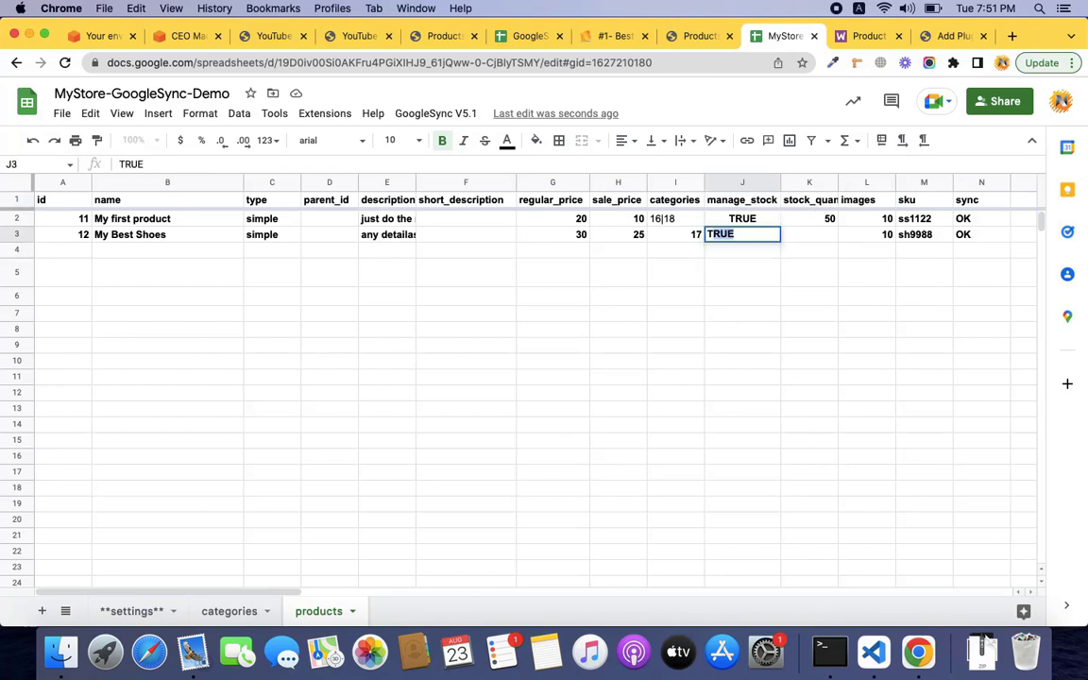
key("Tab")
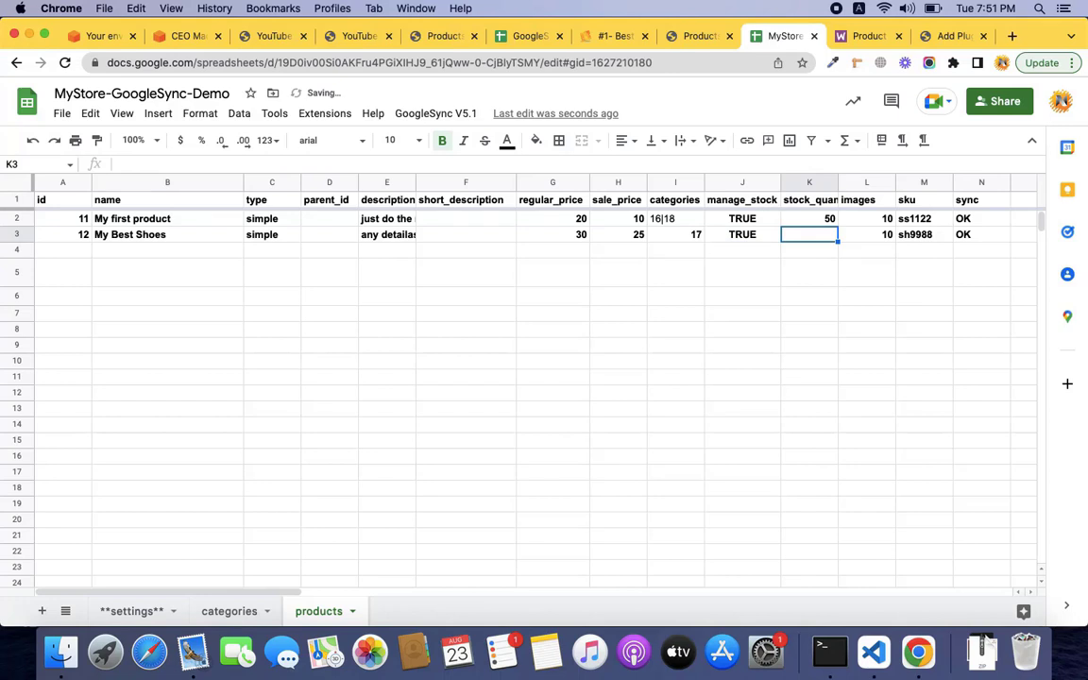
type("20")
key("Tab")
key("Tab")
key("Tab")
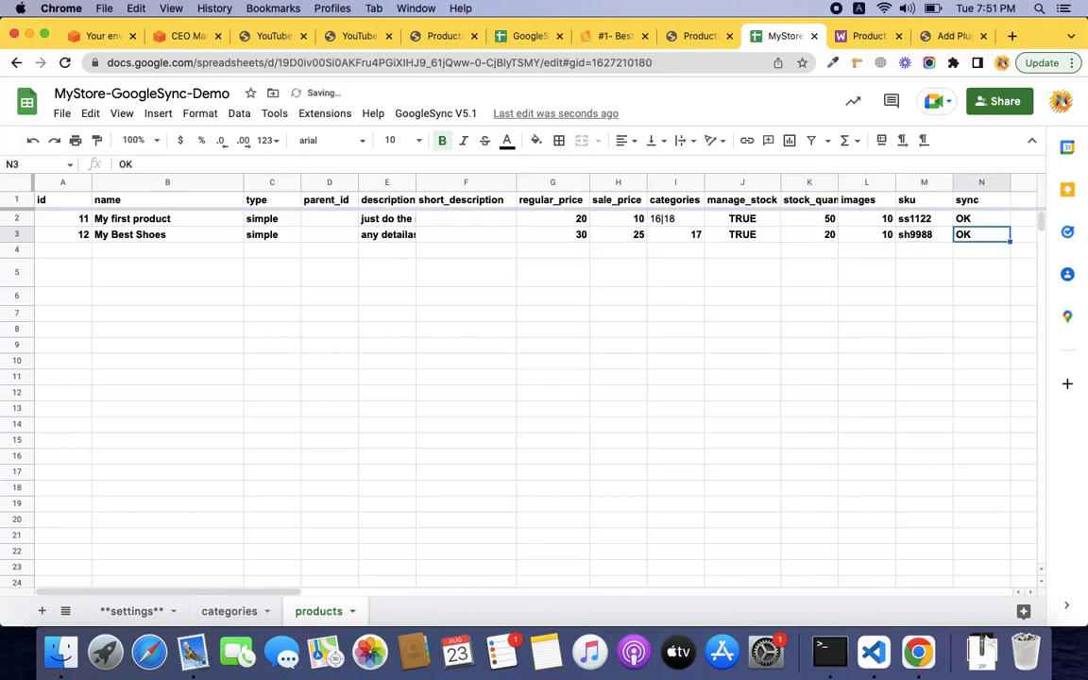
key("Delete")
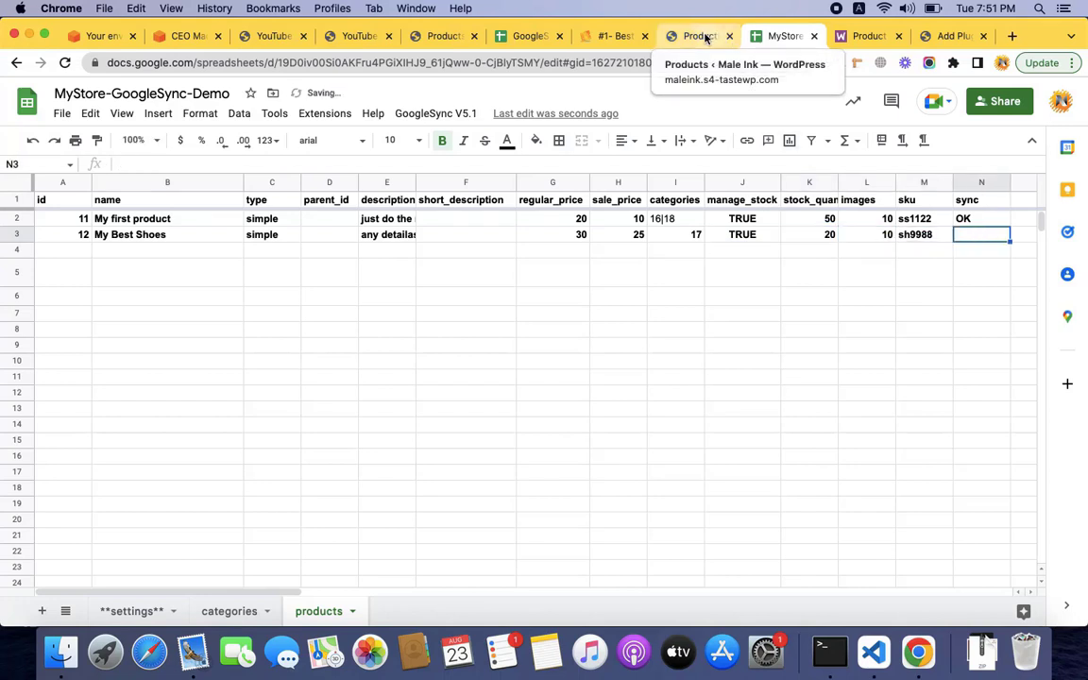
Change My first product's stock to 40, clear its sync status, and run GoogleSync V5.1 > Sync Data.
left_click(816, 218)
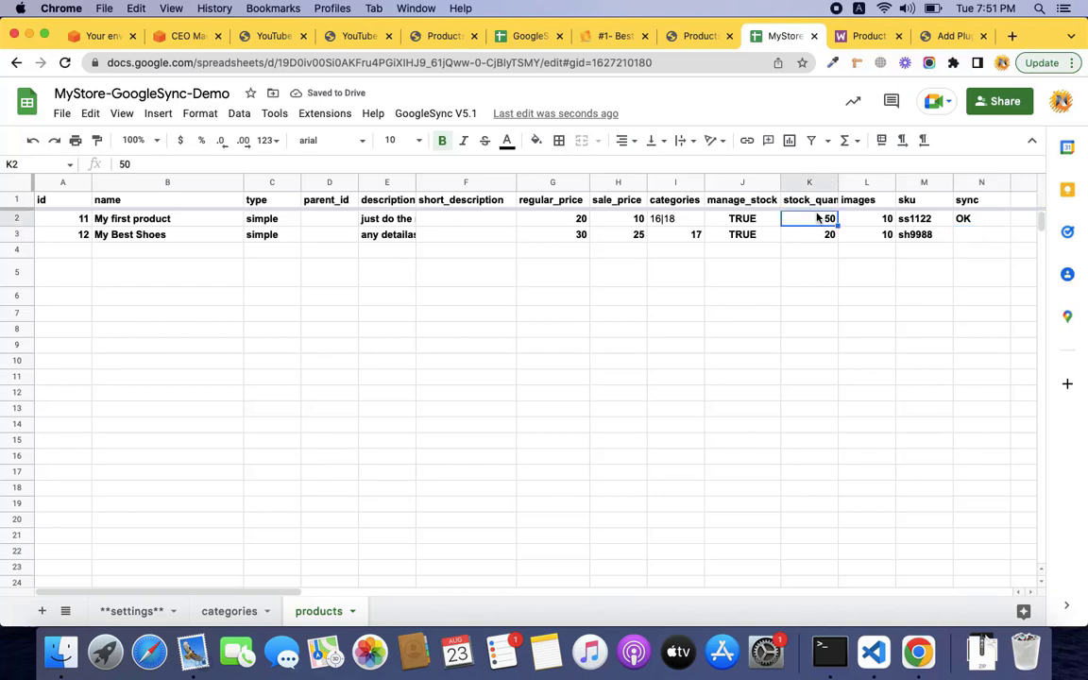
type("40")
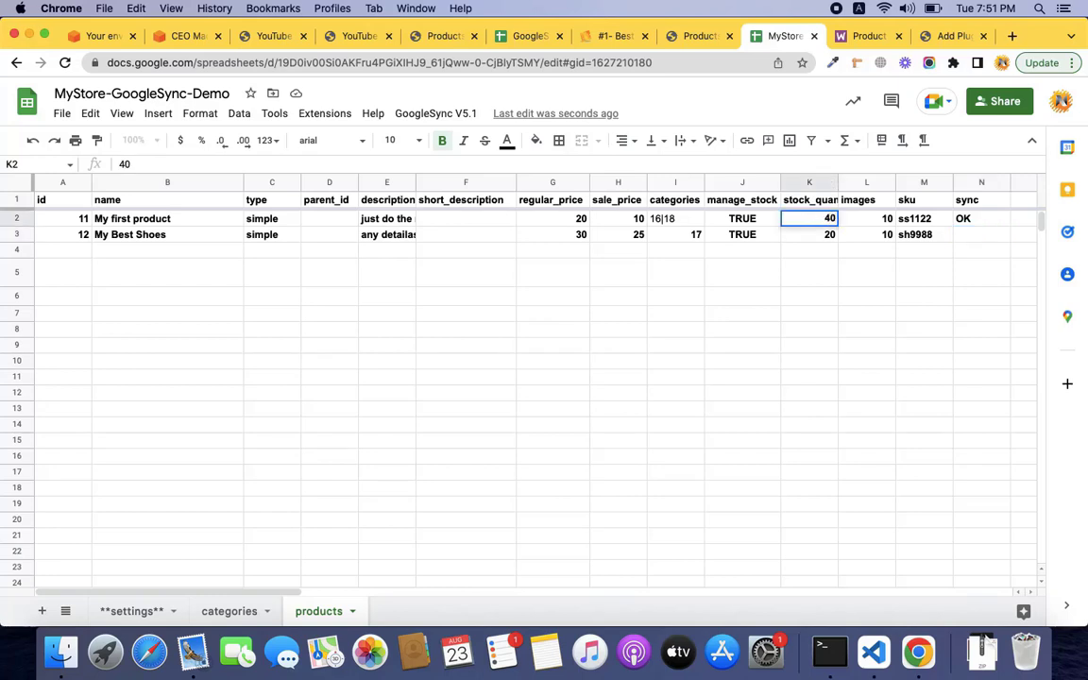
key("Tab")
key("Tab")
key("Tab")
key("Delete")
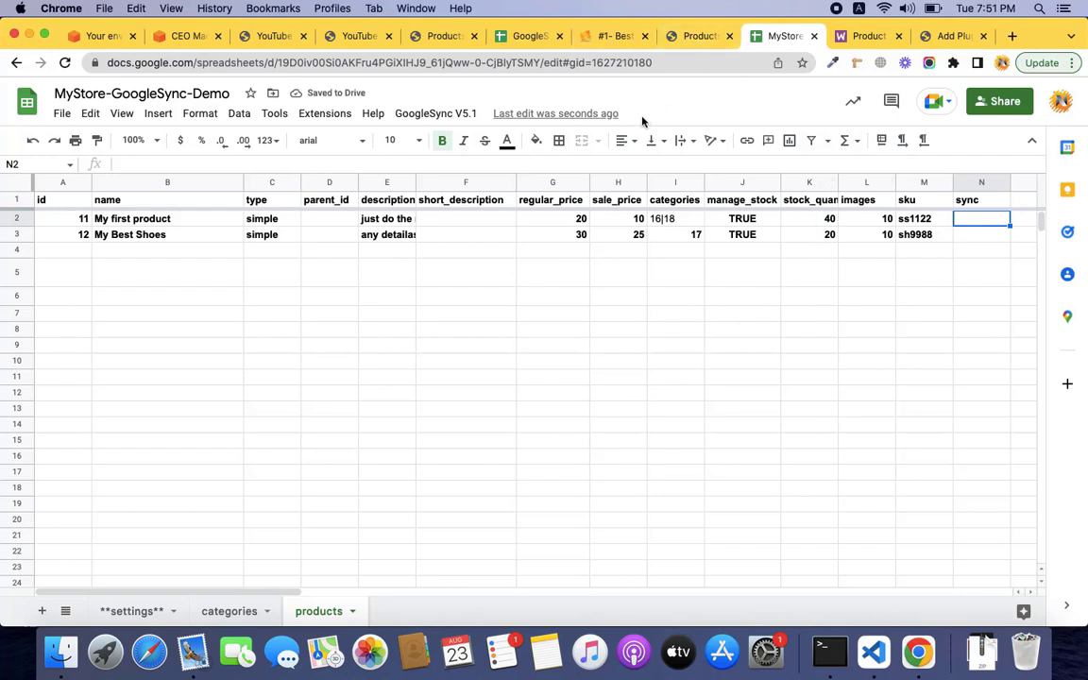
left_click(459, 115)
left_click(435, 176)
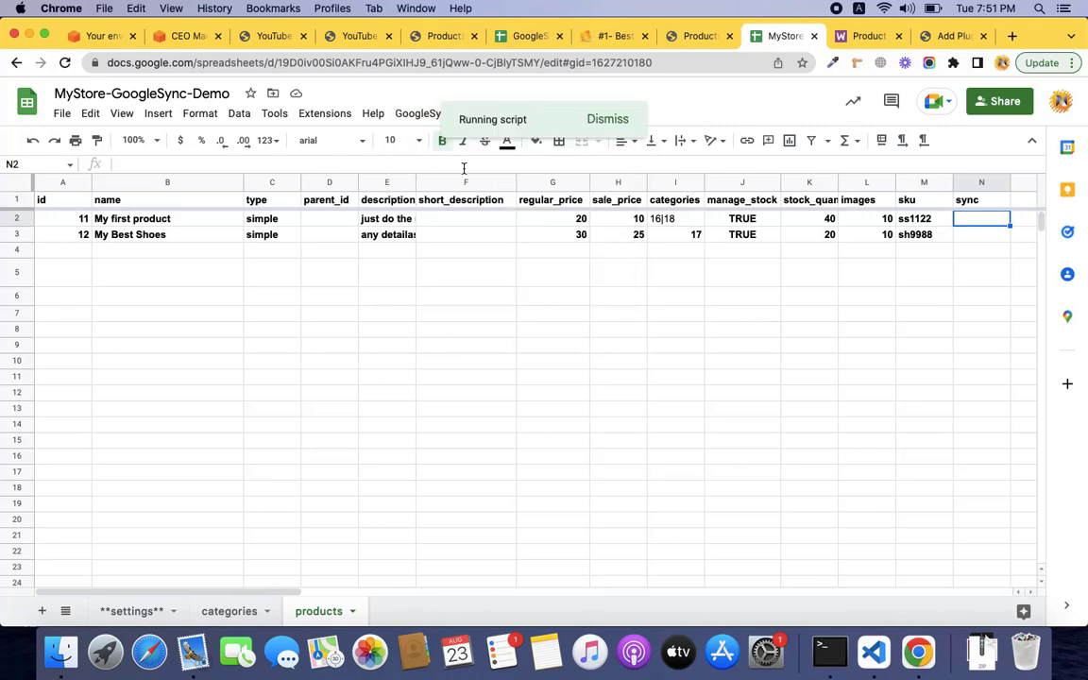
Reload the store's product list to confirm stock 20 and 40, then dismiss the sheet's error message.
left_click(697, 36)
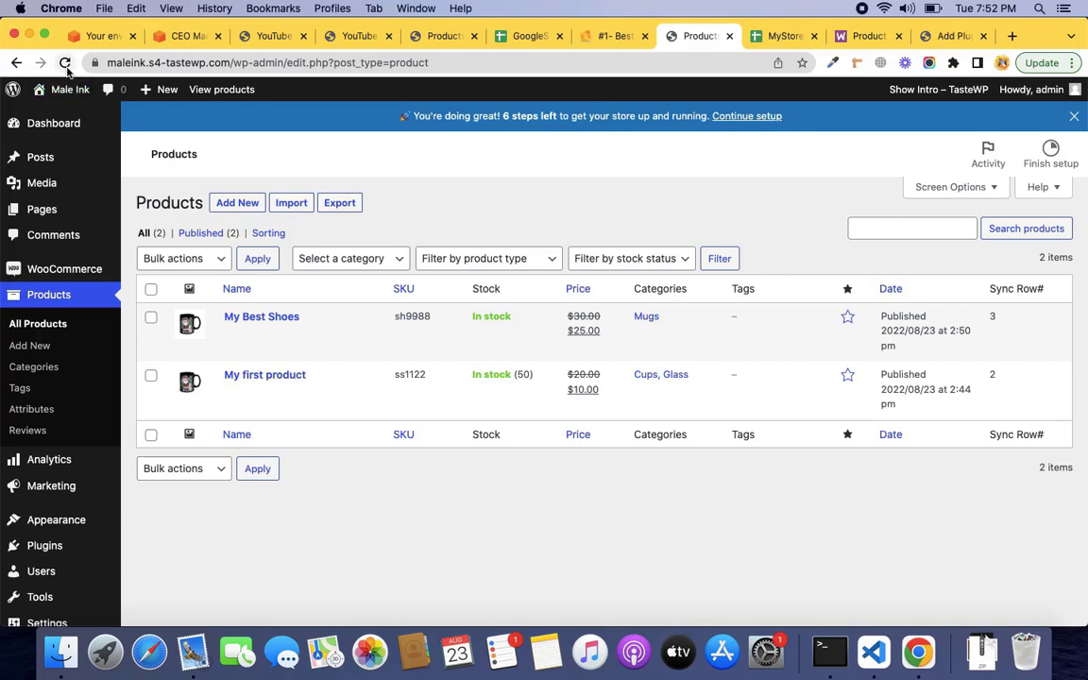
left_click(66, 64)
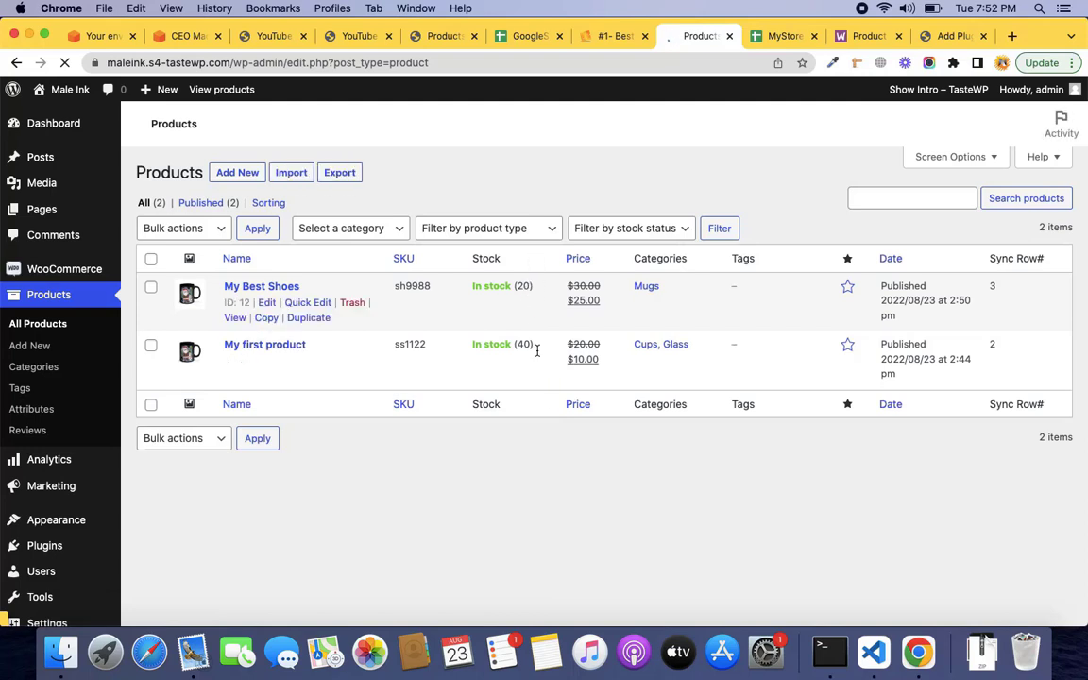
left_click(783, 36)
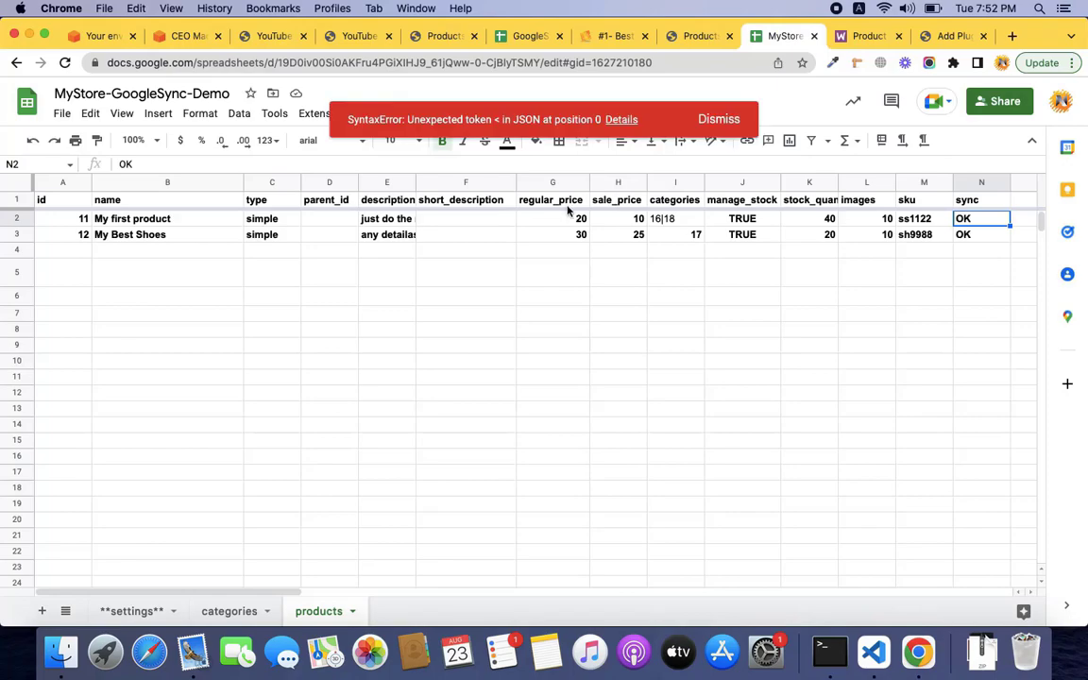
left_click(718, 120)
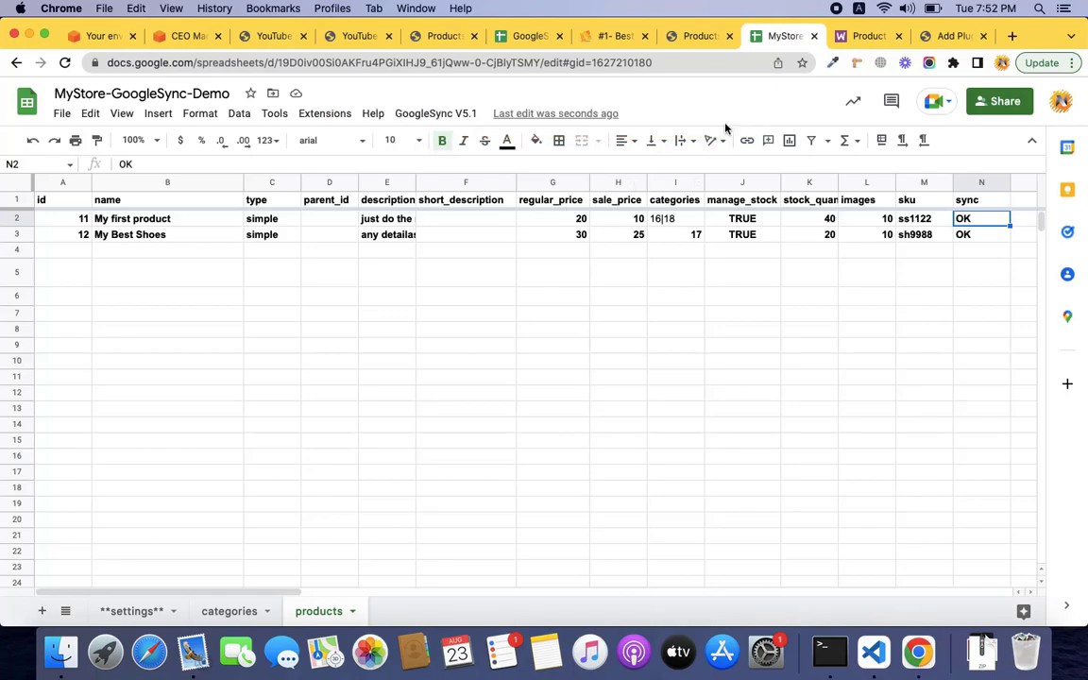
left_click(956, 38)
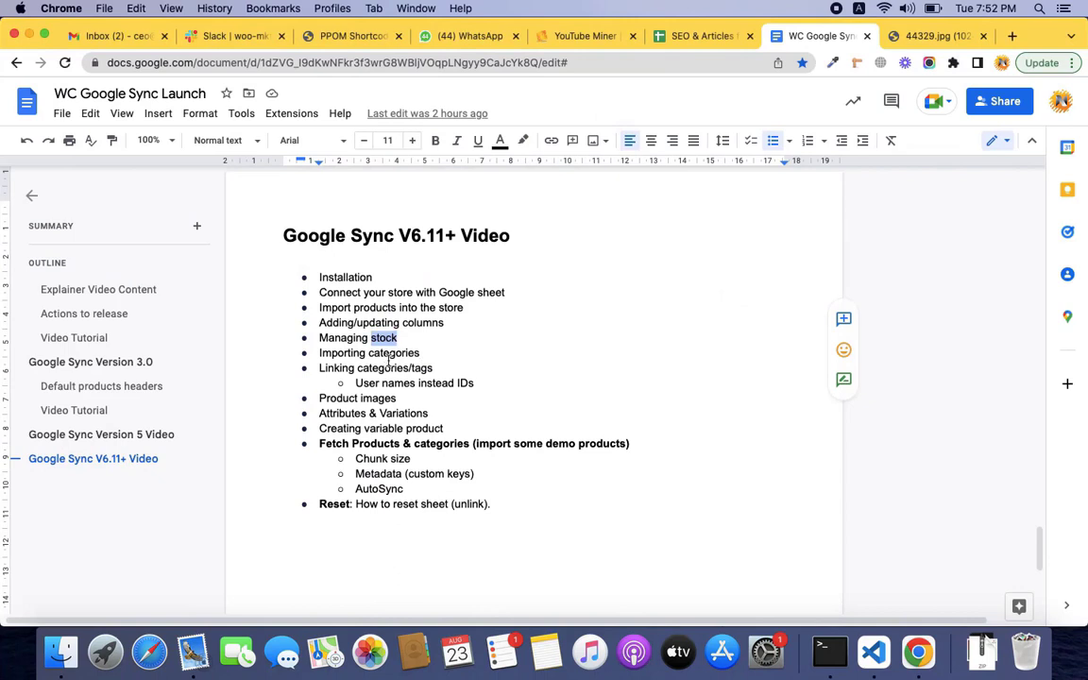
double_click(388, 355)
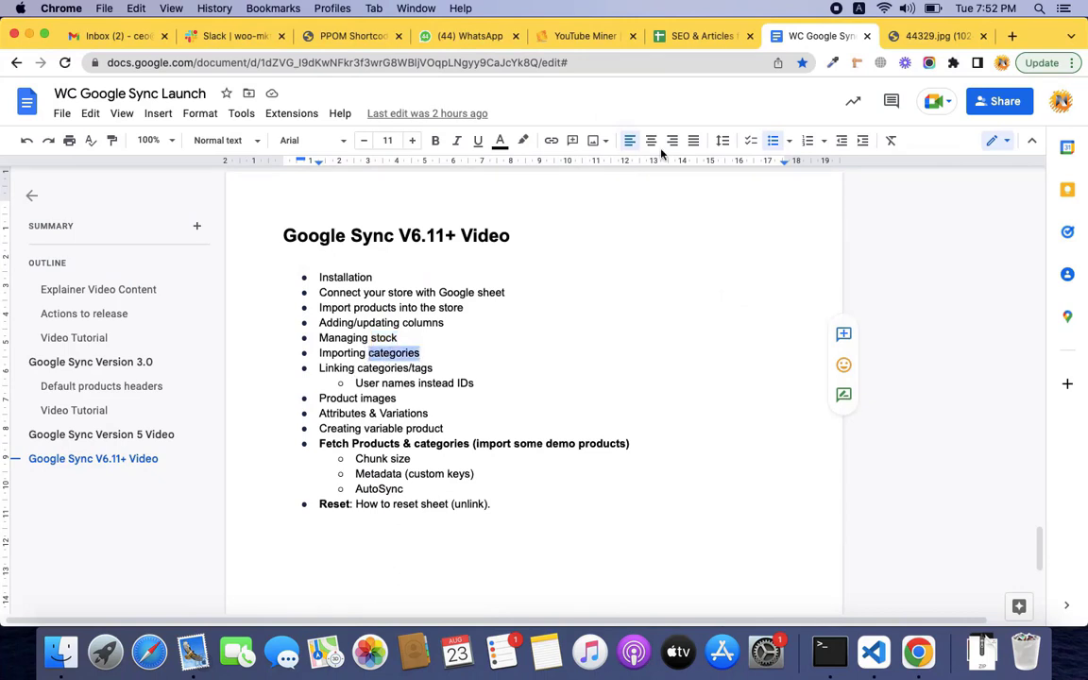
left_click(703, 36)
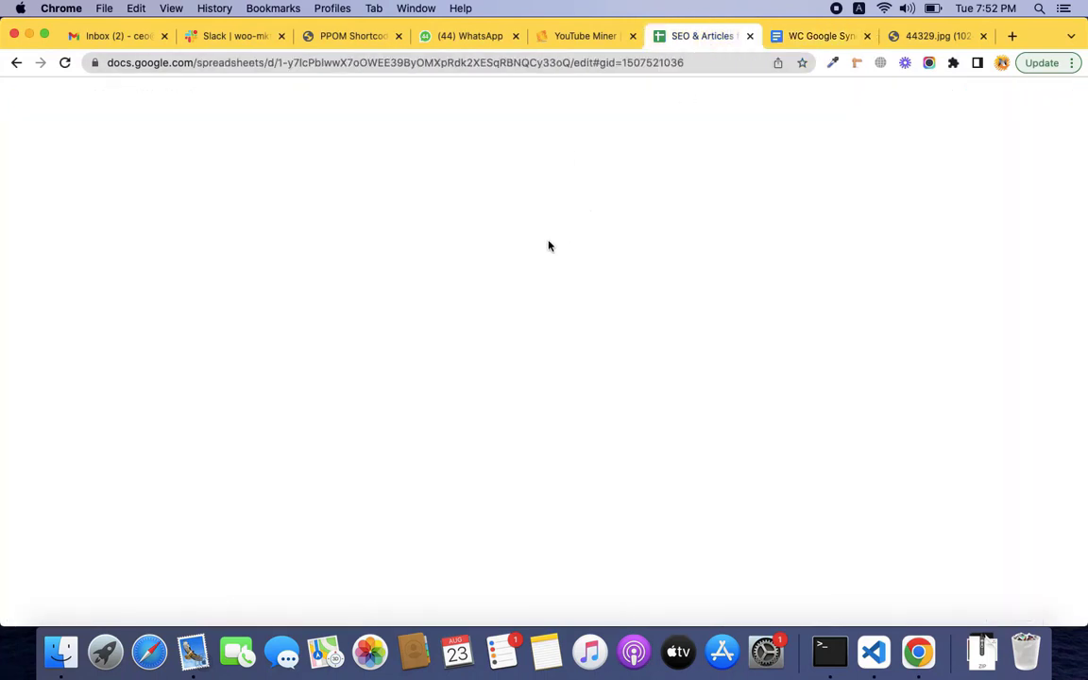
left_click(840, 34)
key("ctrl+Left")
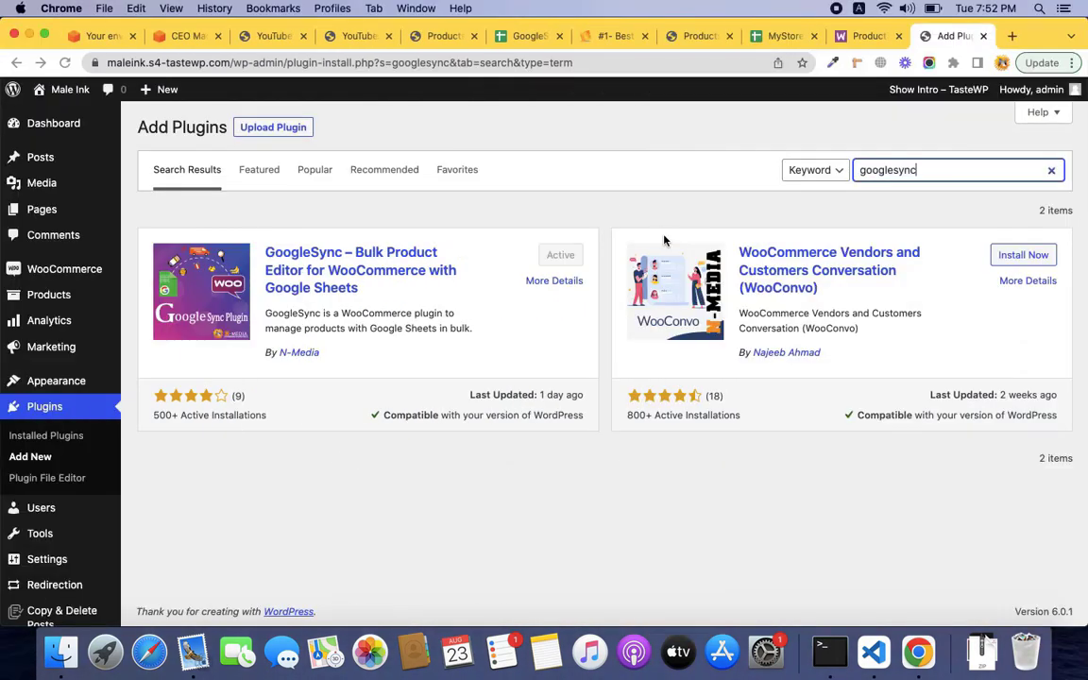
left_click(773, 36)
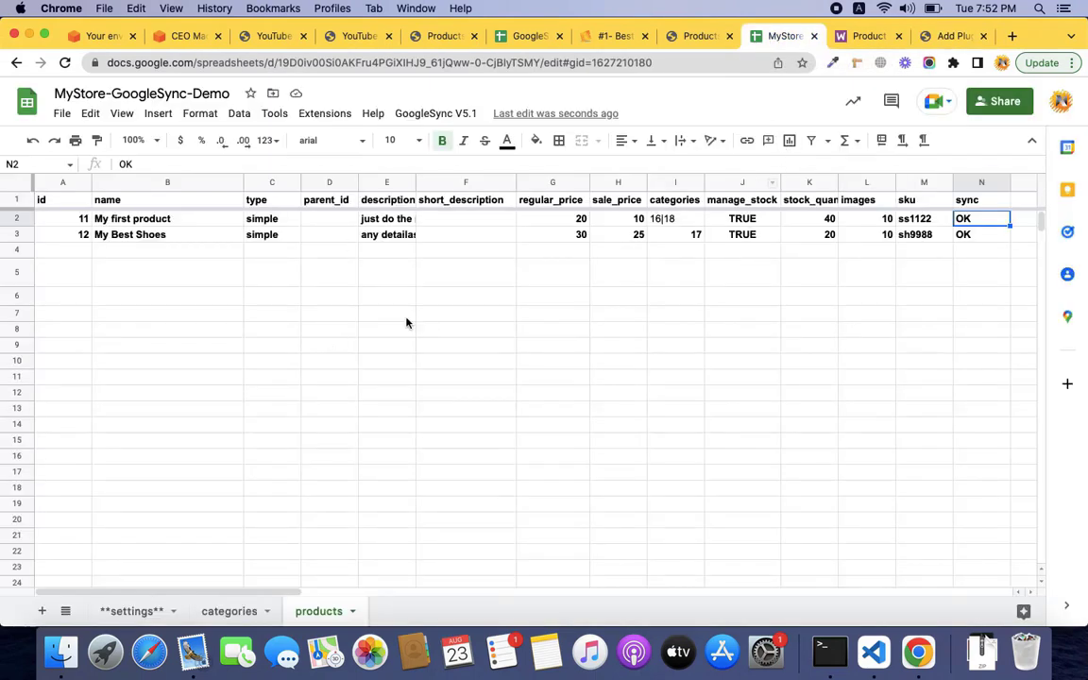
Add a new Tables category row on the categories sheet.
left_click(250, 611)
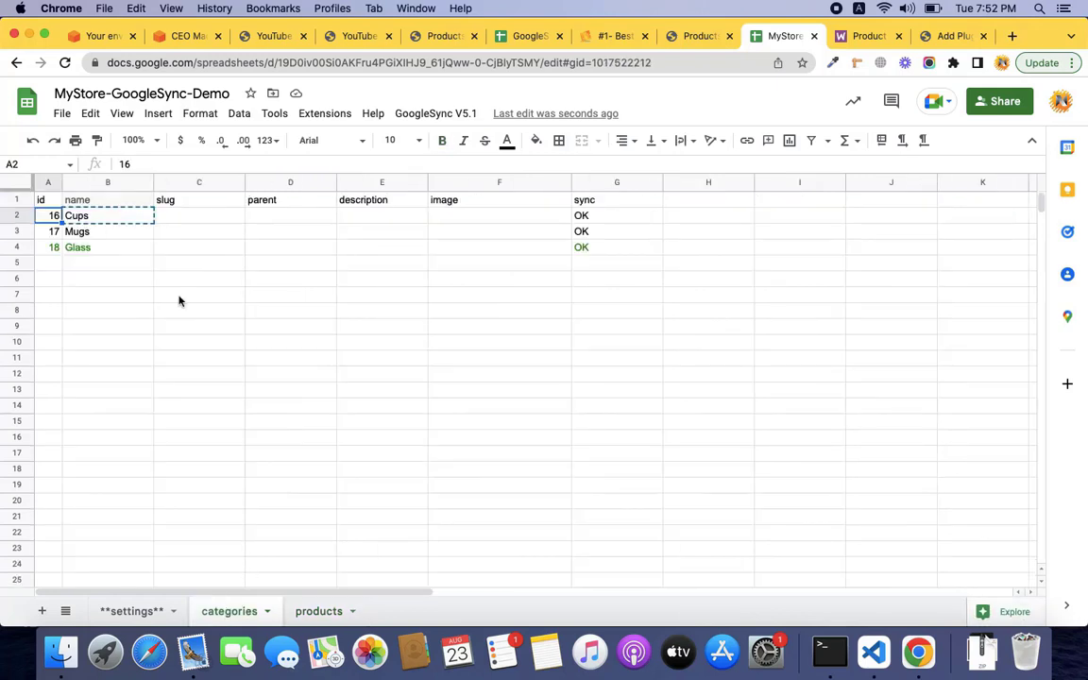
left_click(114, 269)
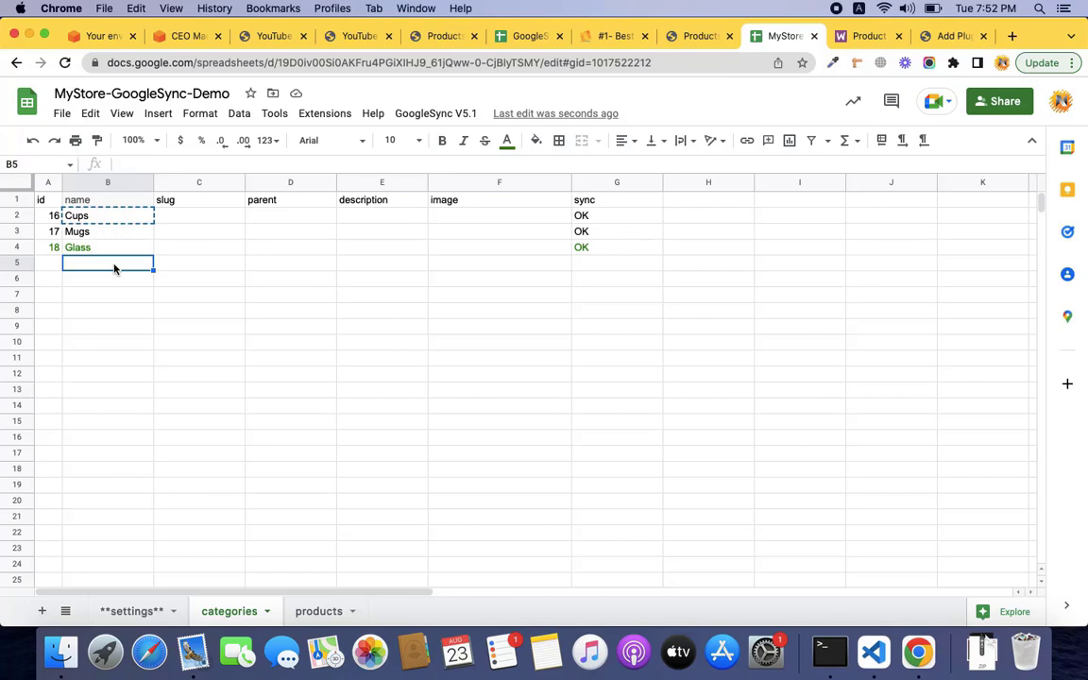
key("Up")
key("Down")
type("S")
type("Sun")
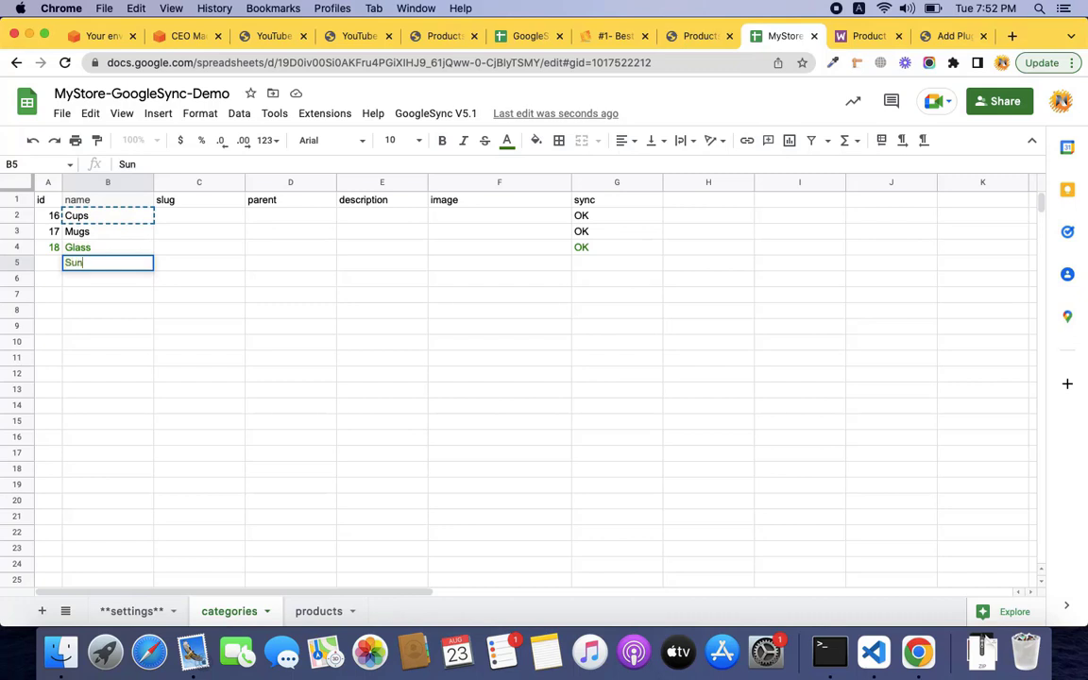
key("BackSpace")
key("BackSpace")
type("Tables")
key("Tab")
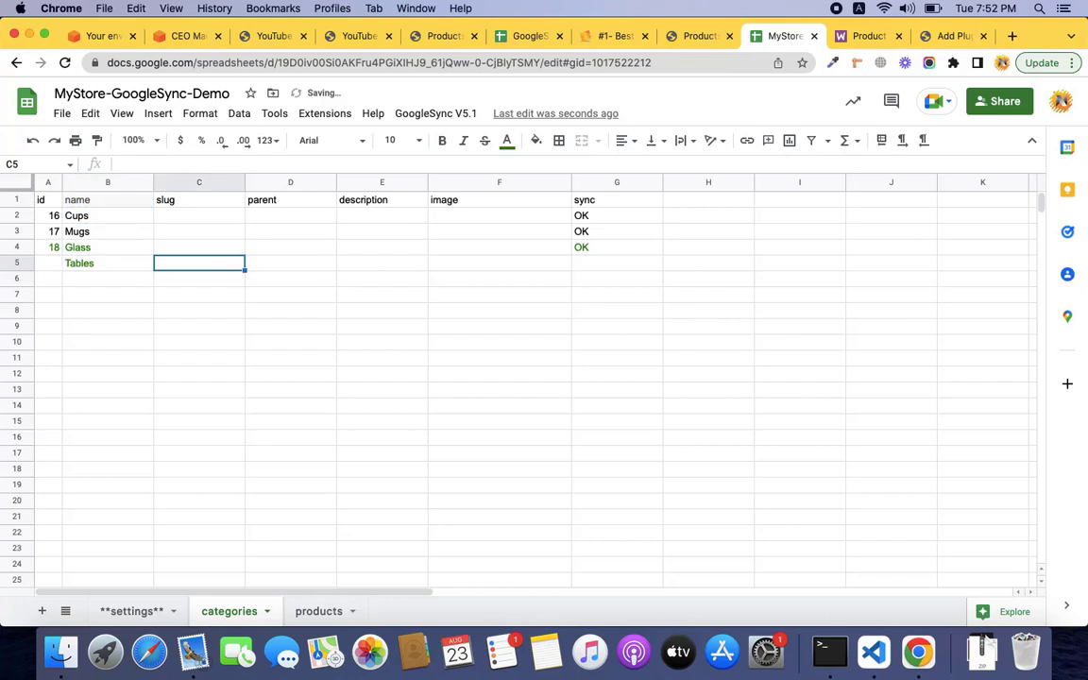
Give Tables parent 18 and run GoogleSync V5.1 > Sync Data.
key("Tab")
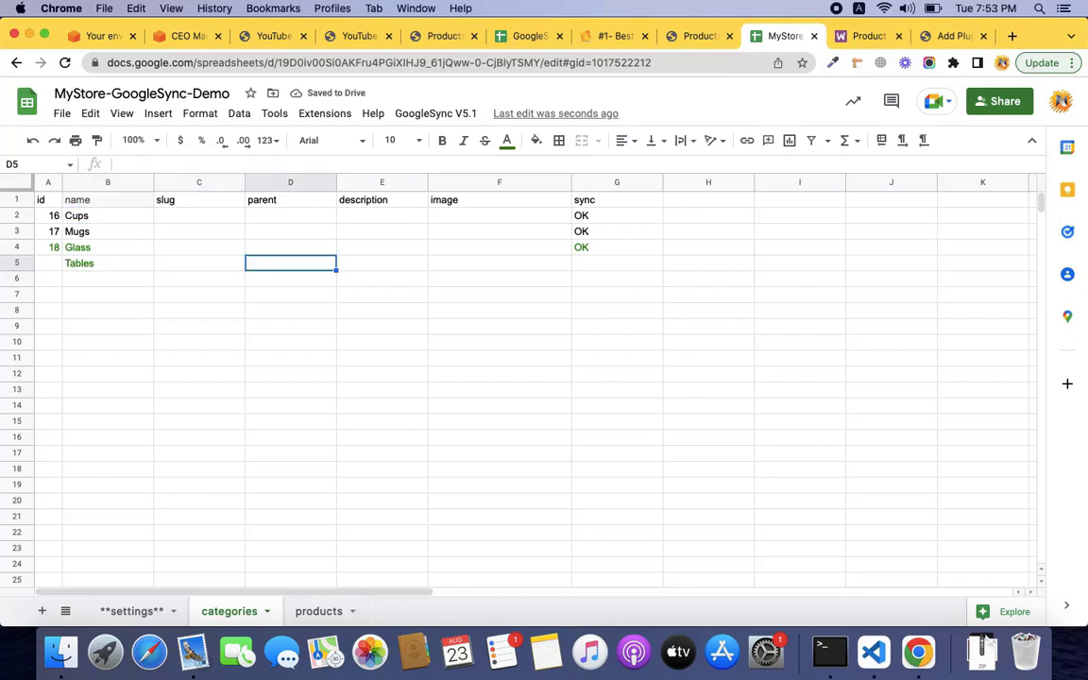
type("18")
key("Tab")
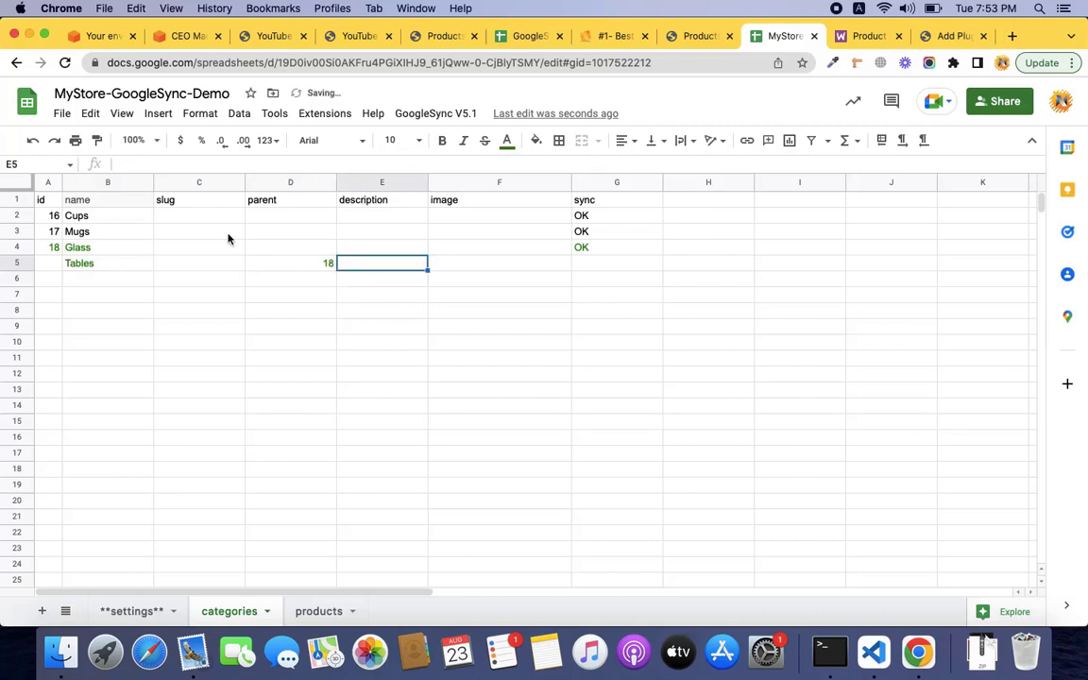
left_click(77, 247)
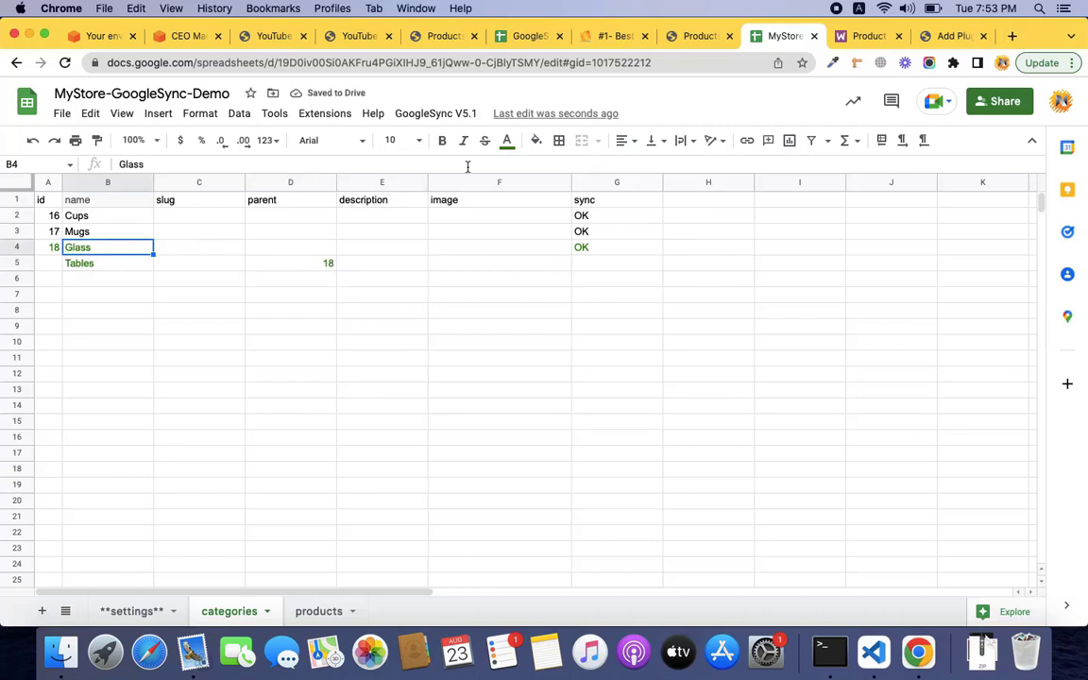
left_click(436, 114)
left_click(444, 177)
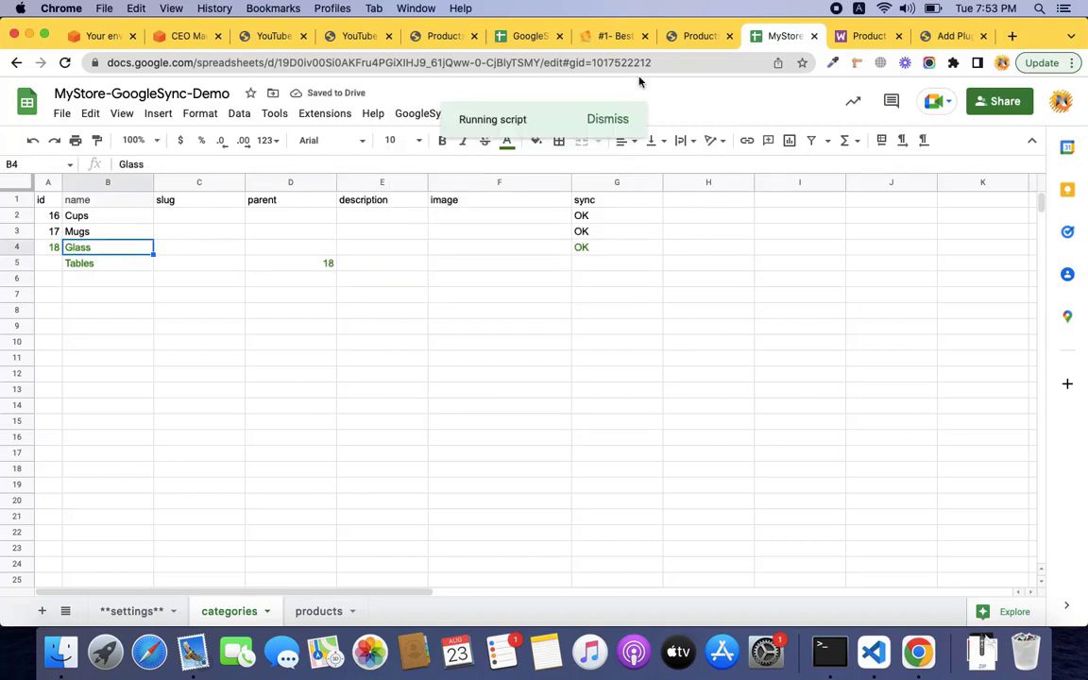
Check Tables on the store's product categories page, then dismiss the sheet's syntax error.
left_click(701, 36)
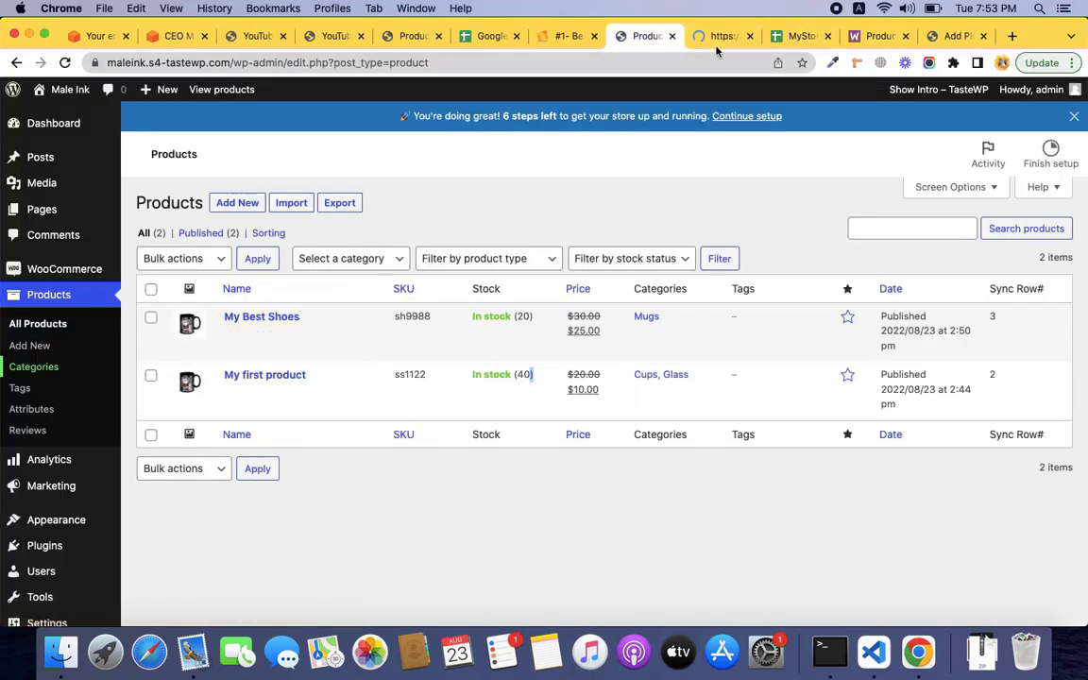
left_click(720, 40)
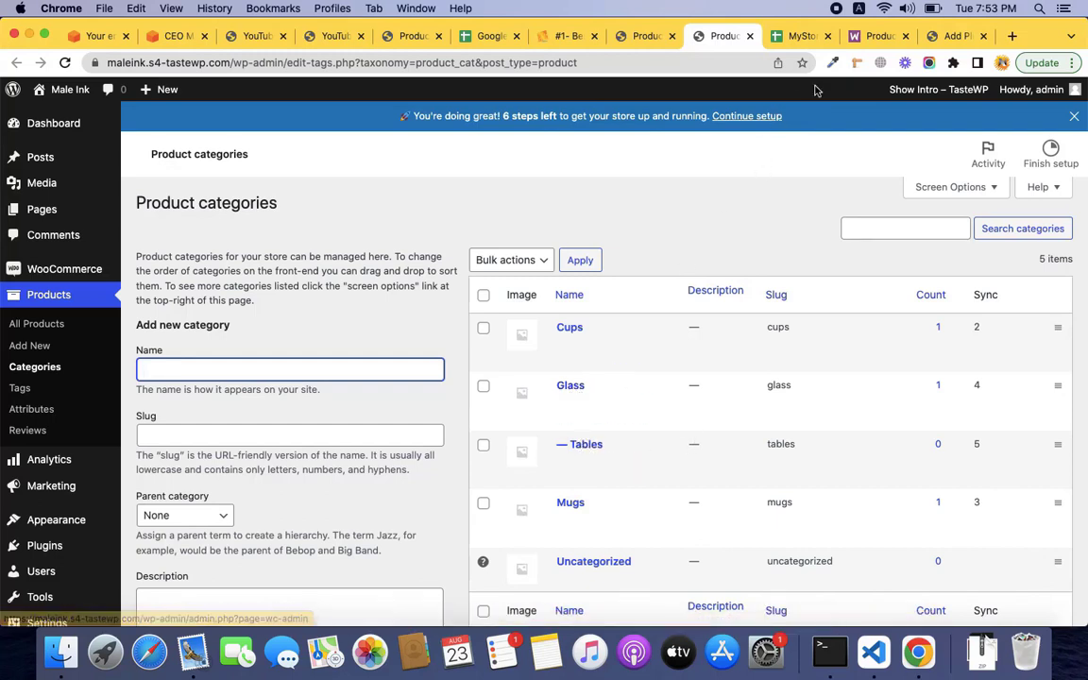
left_click(797, 36)
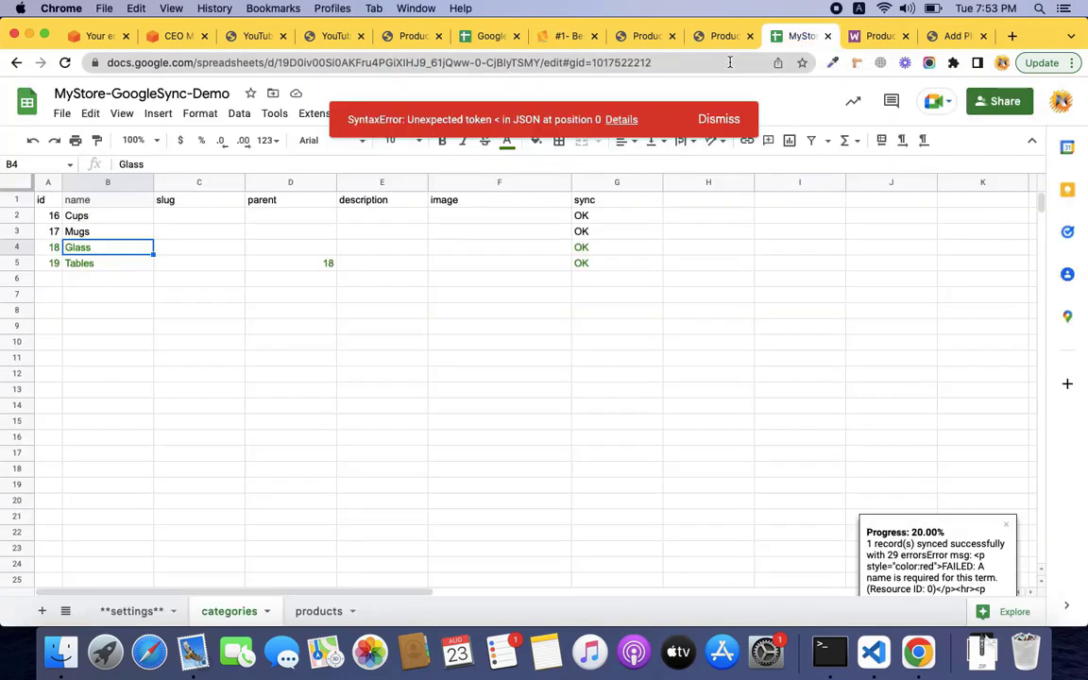
left_click(735, 126)
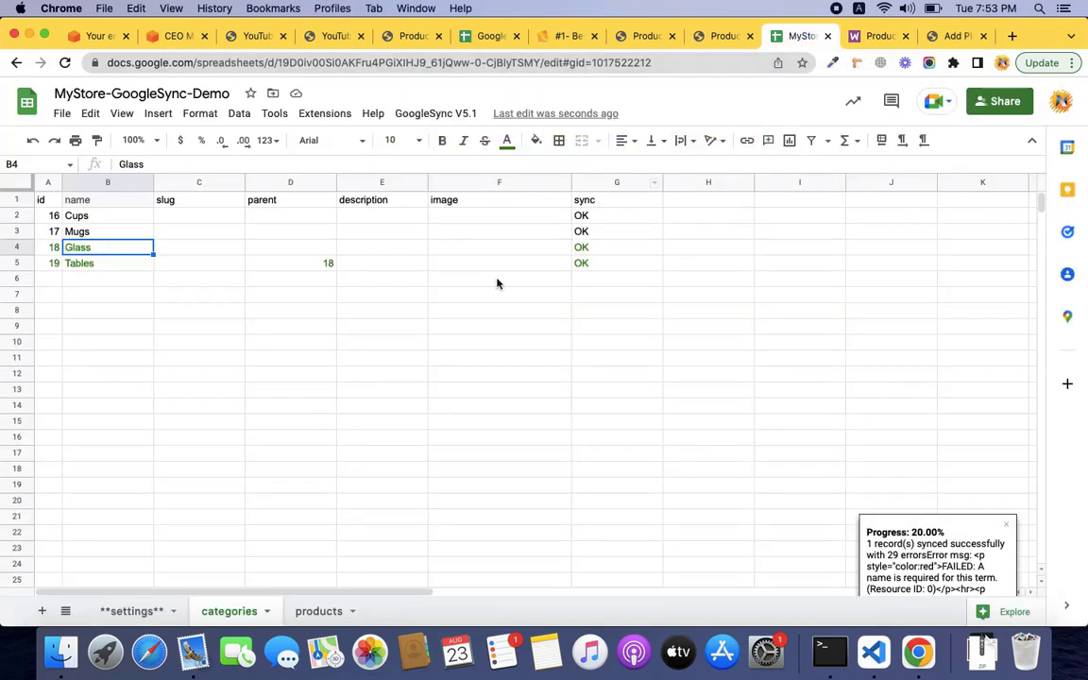
Mark the Linking categories/tags topic in the video outline.
key("ctrl+Right")
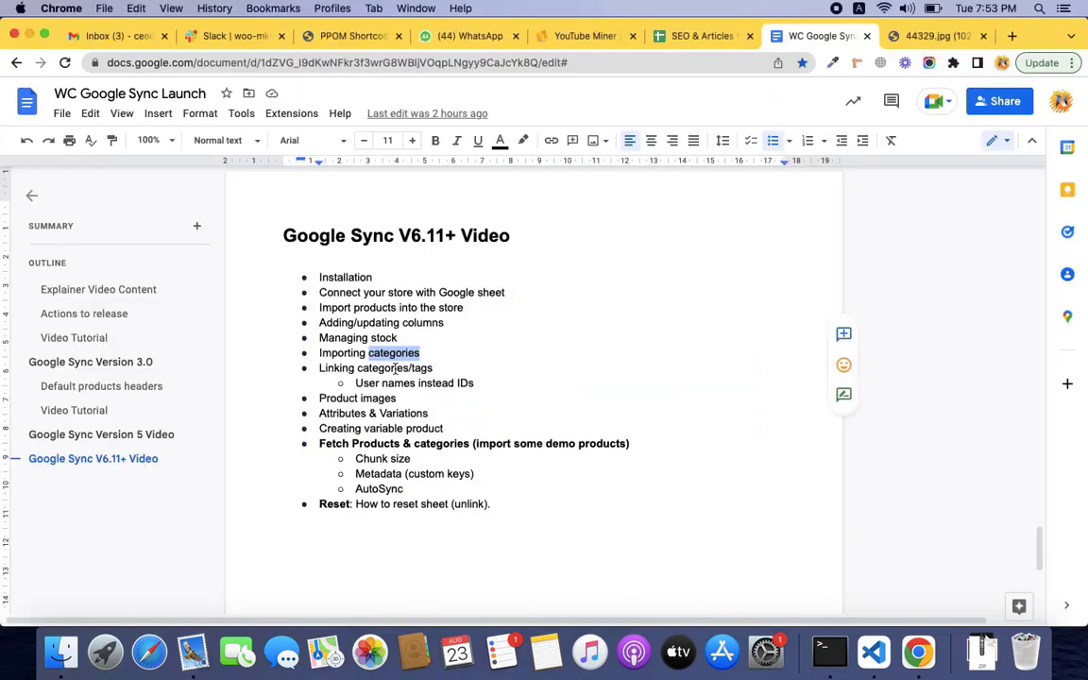
double_click(394, 369)
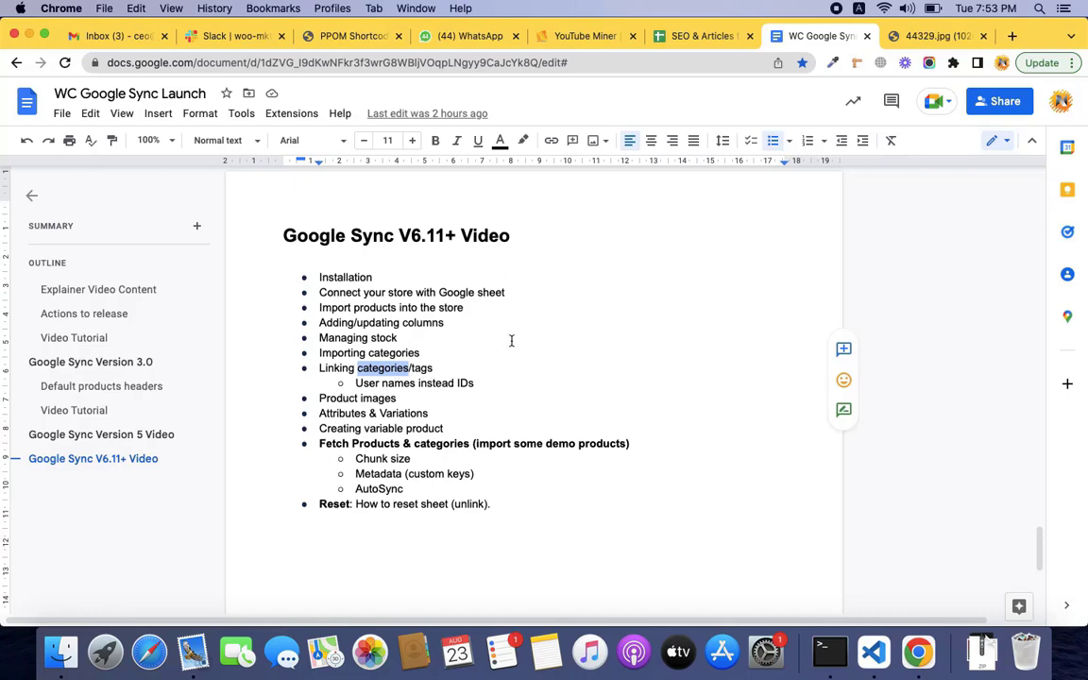
key("ctrl+Left")
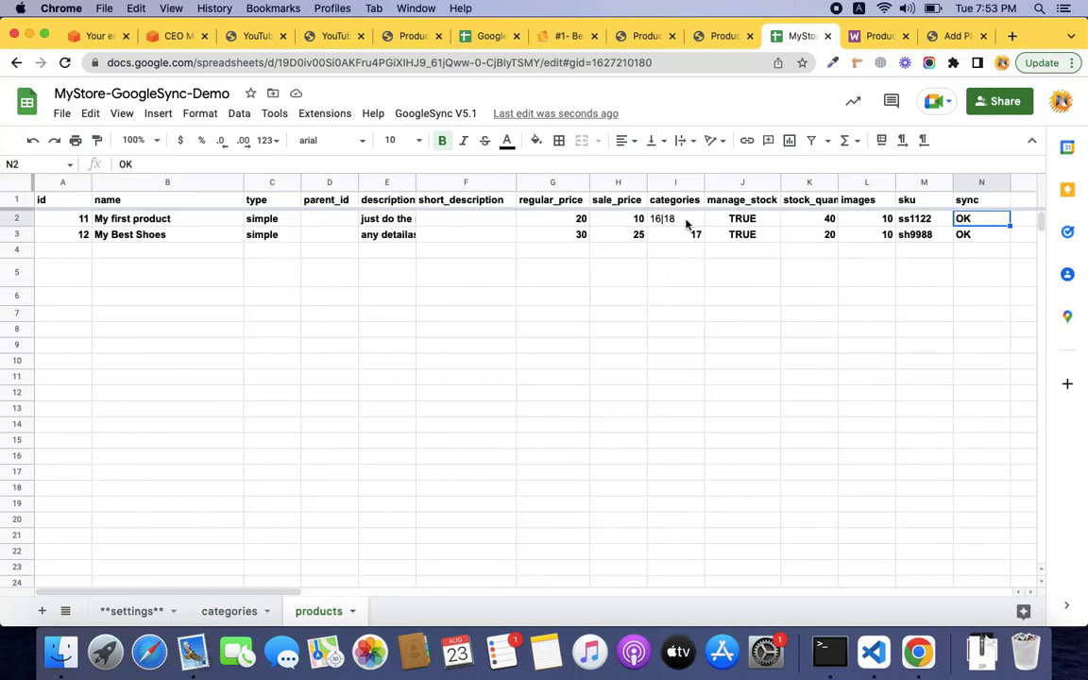
Insert a new column before manage_stock with the header 'tags'.
left_click(680, 183)
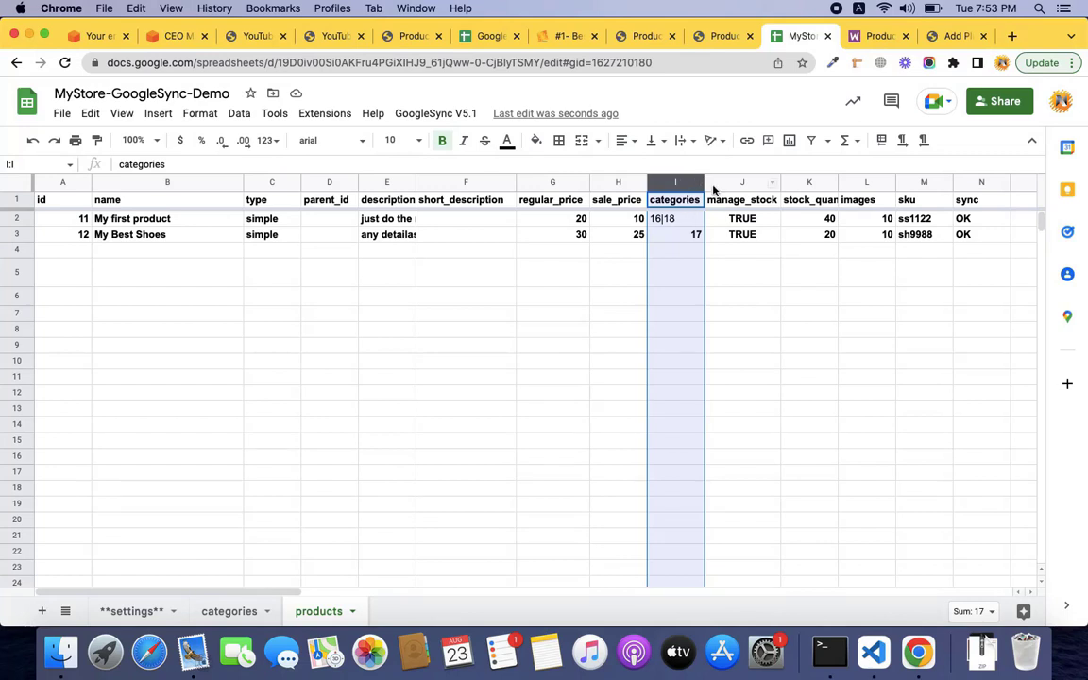
left_click(715, 183)
right_click(715, 184)
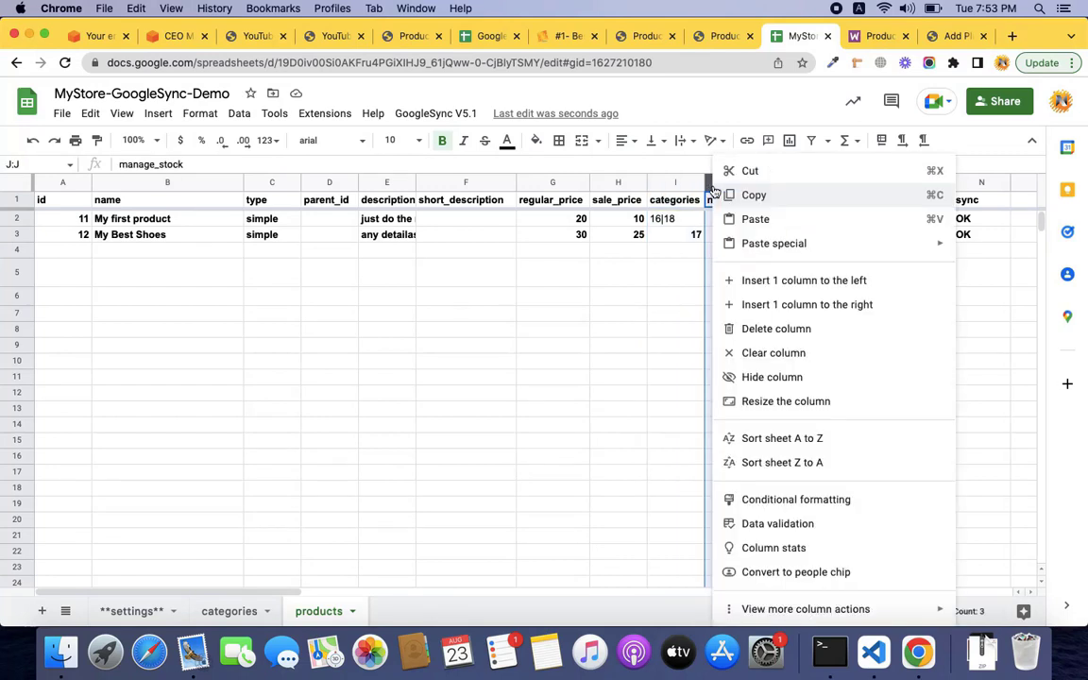
left_click(780, 284)
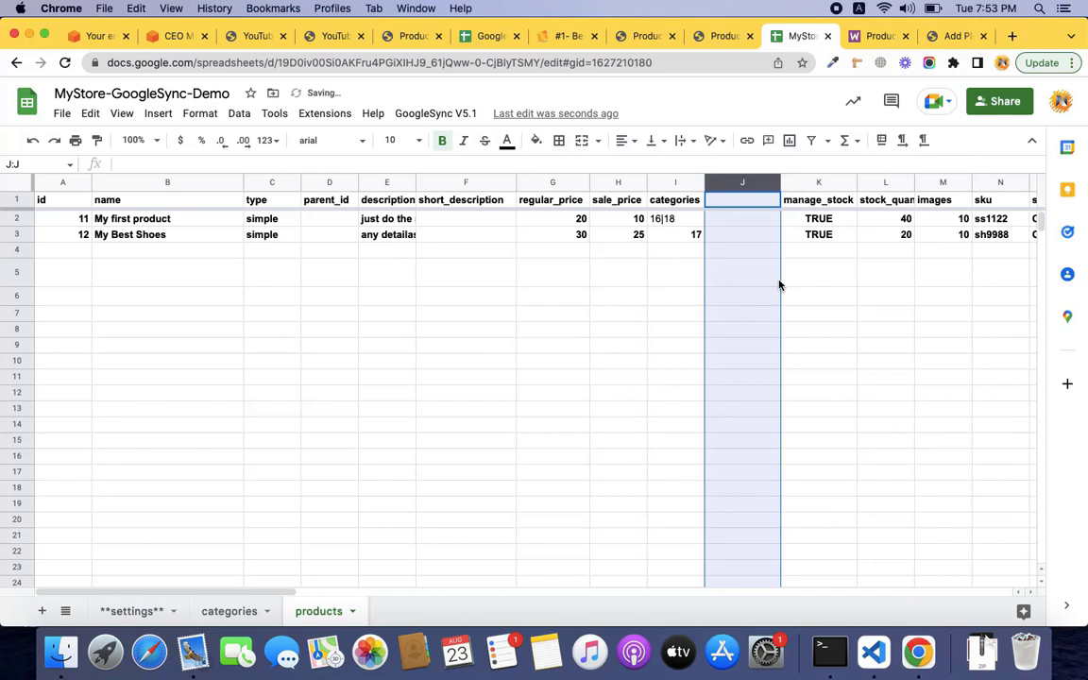
key("Down")
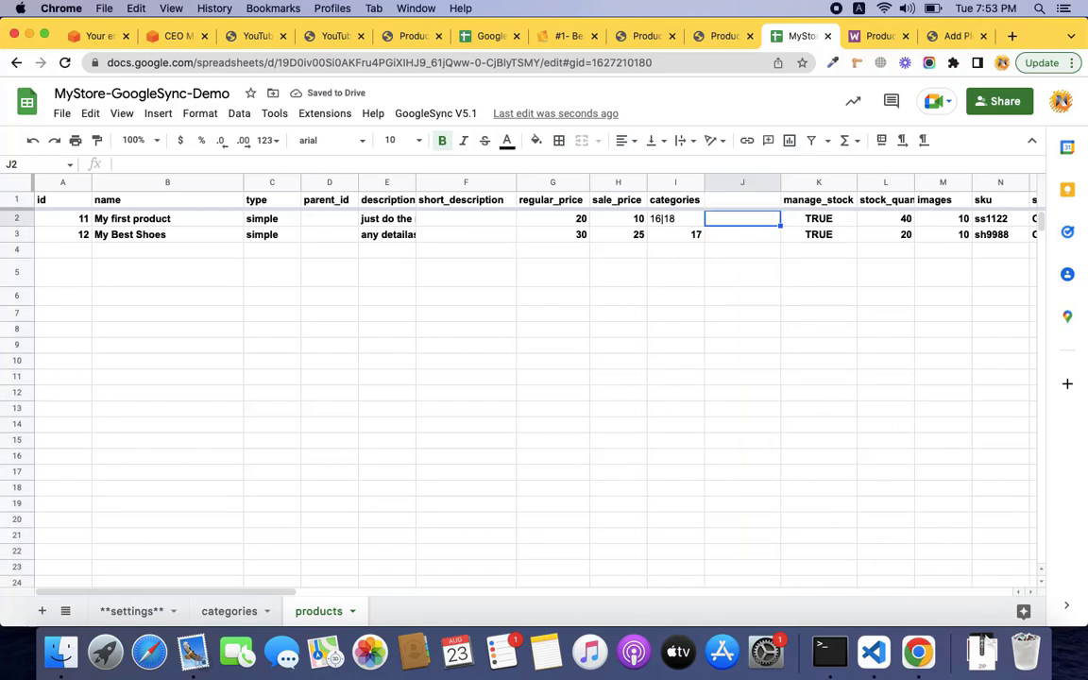
key("Up")
type("tag")
key("Return")
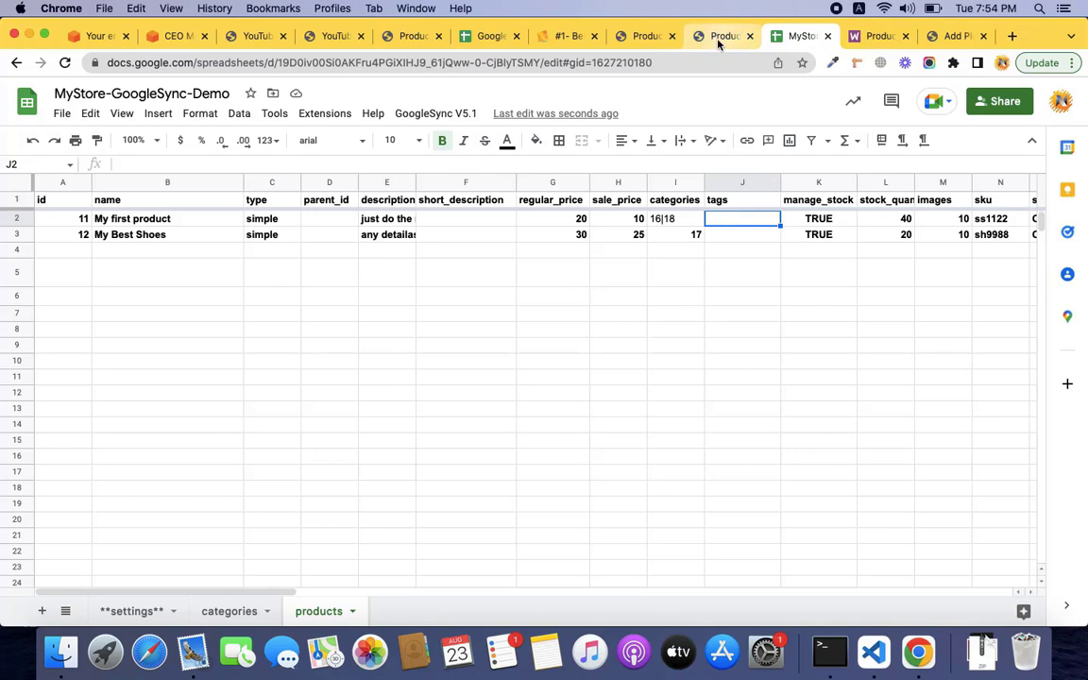
Open the store's Product tags page in its own tab and add the tags Fashion and Media.
left_click(718, 40)
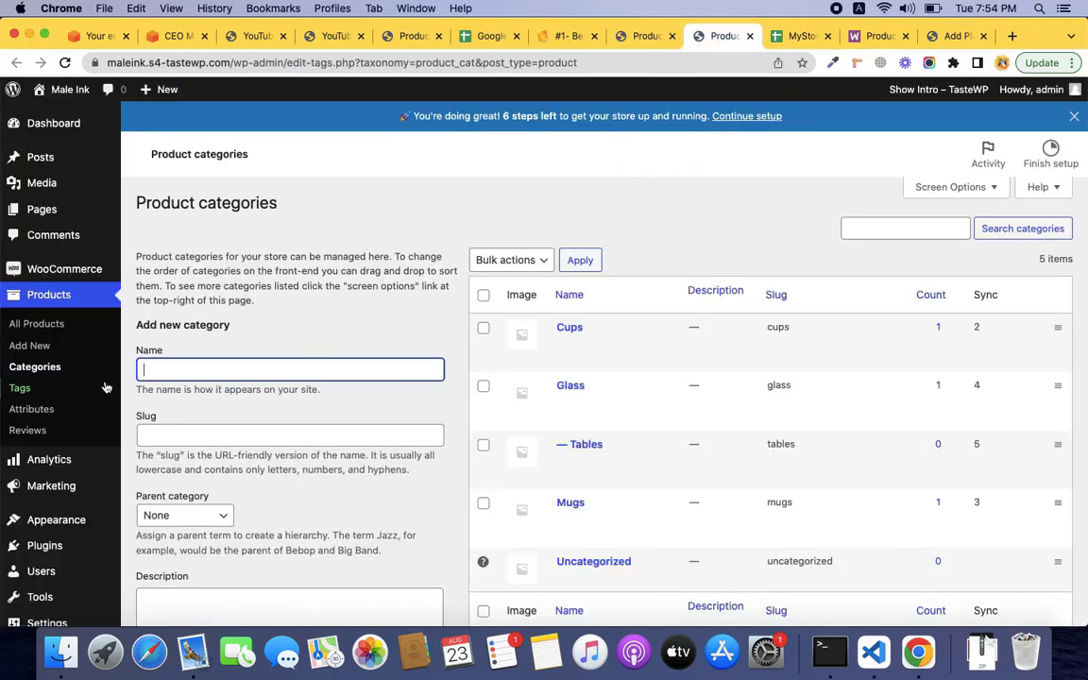
left_click(39, 390, "super")
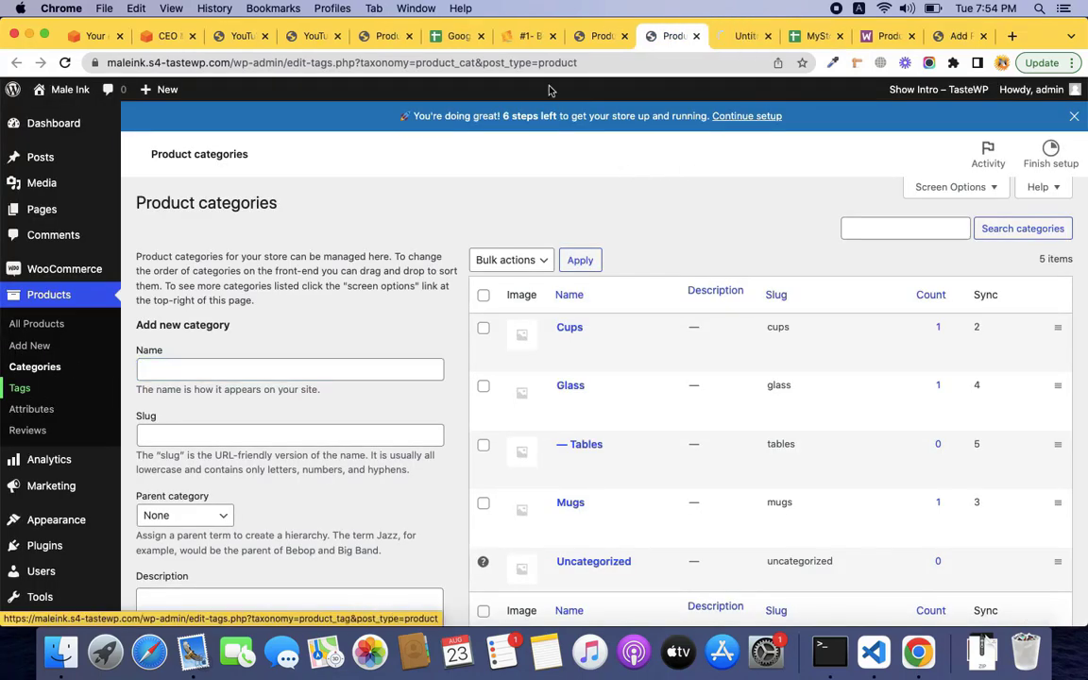
left_click(748, 36)
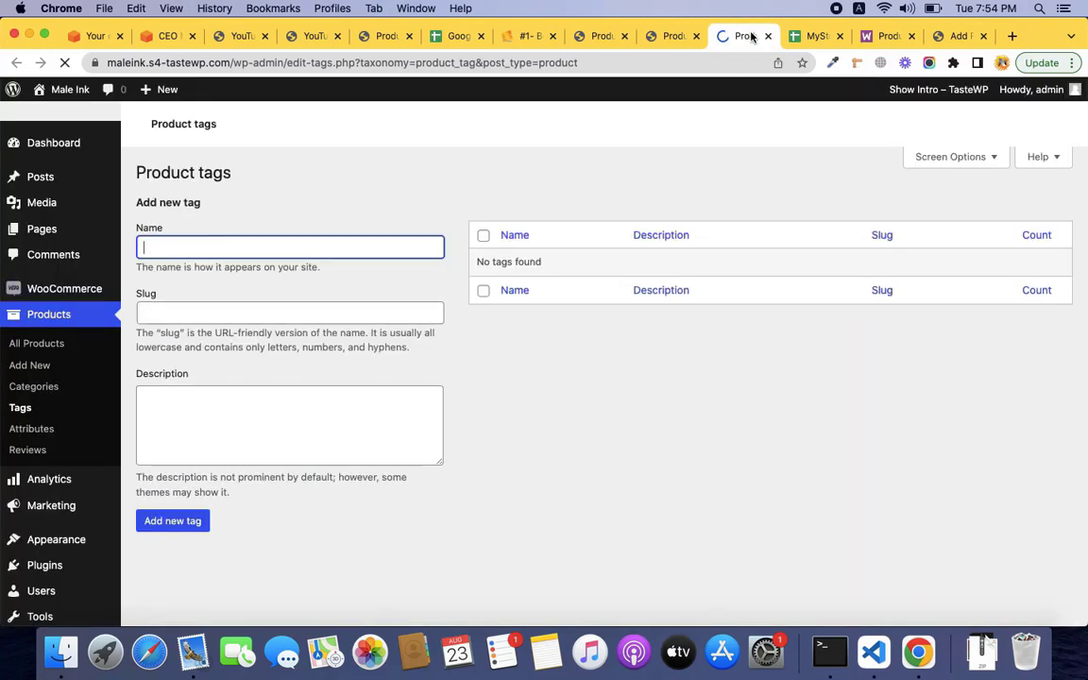
left_click_drag(752, 36, 678, 36)
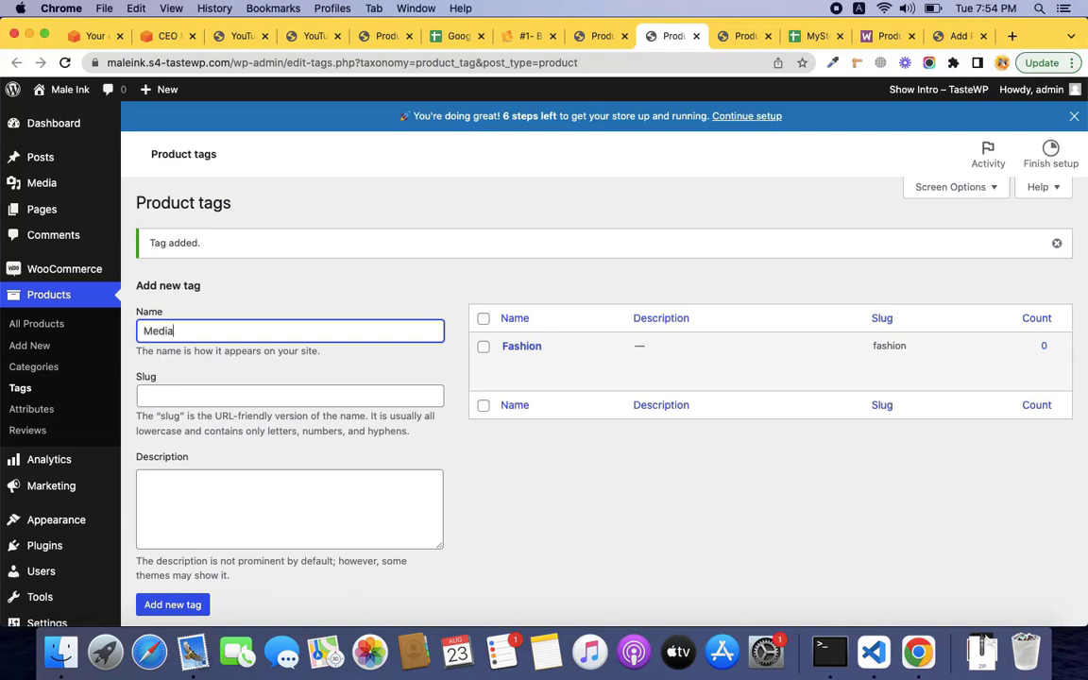
key("Return")
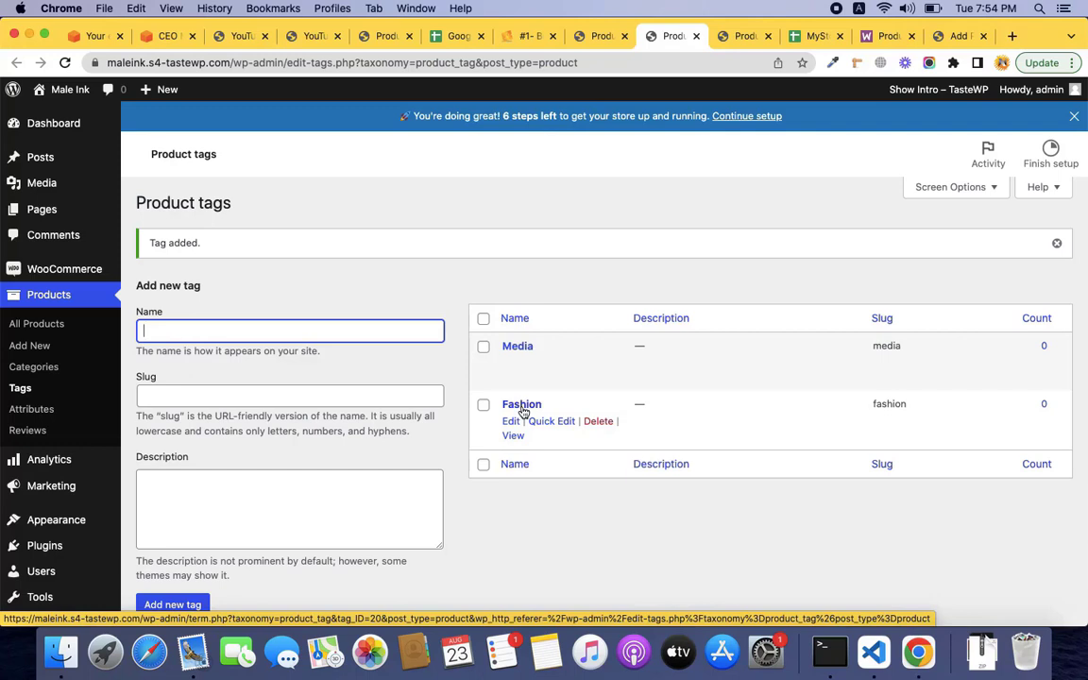
left_click(815, 36)
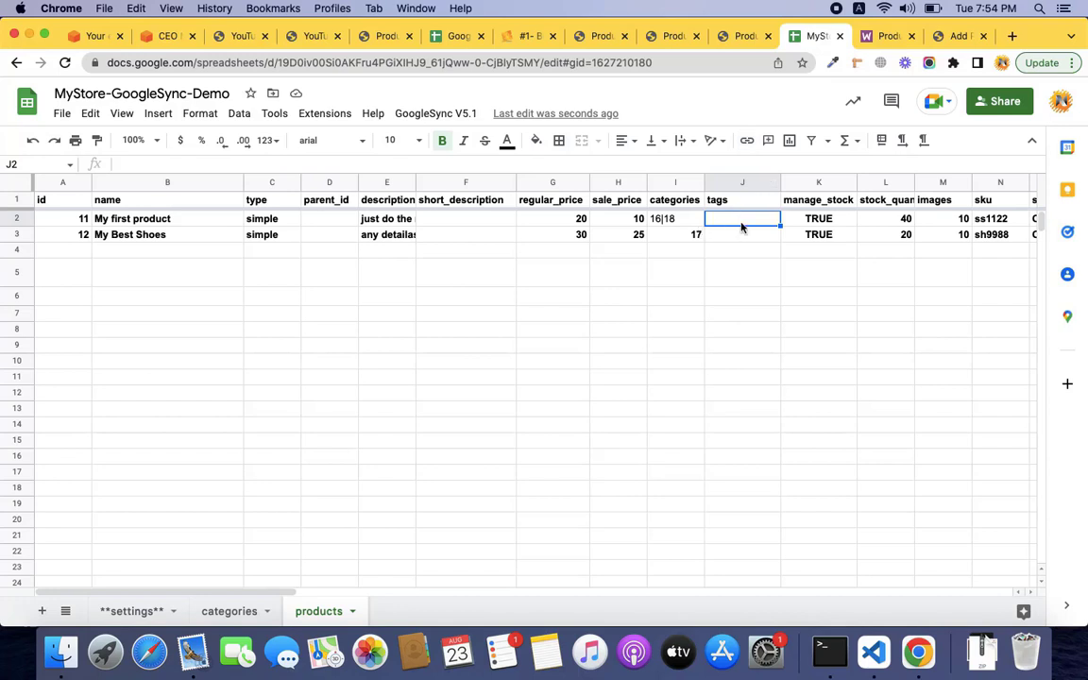
Enter tag id 20 in J2, then check the tag ids on the store's product tags list.
type("20")
key("Return")
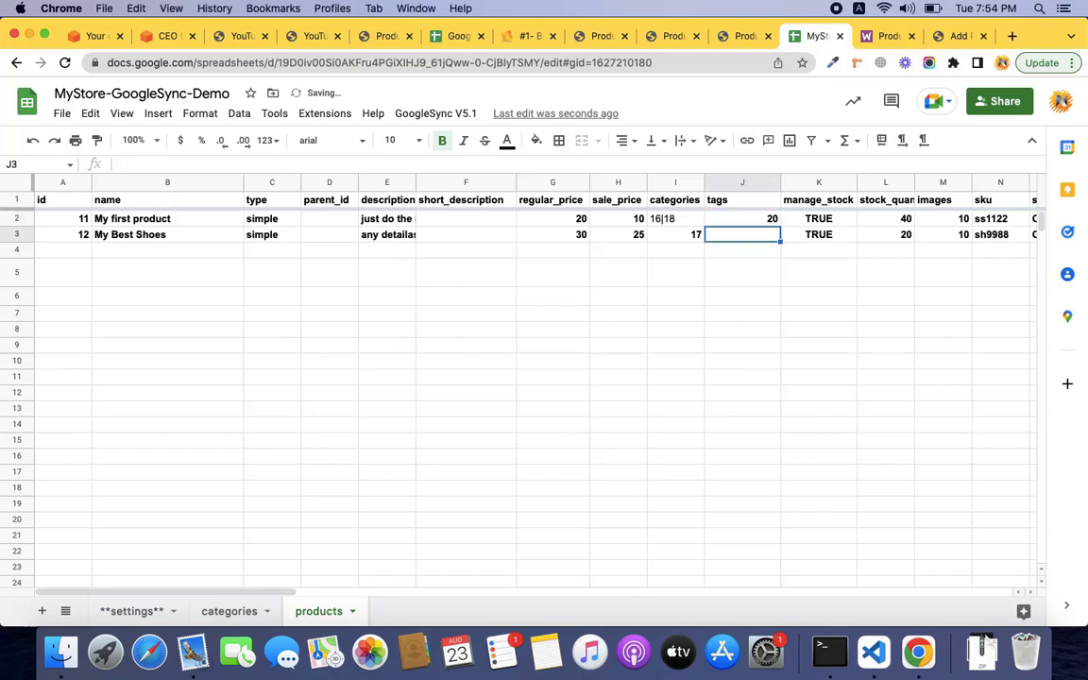
key("Up")
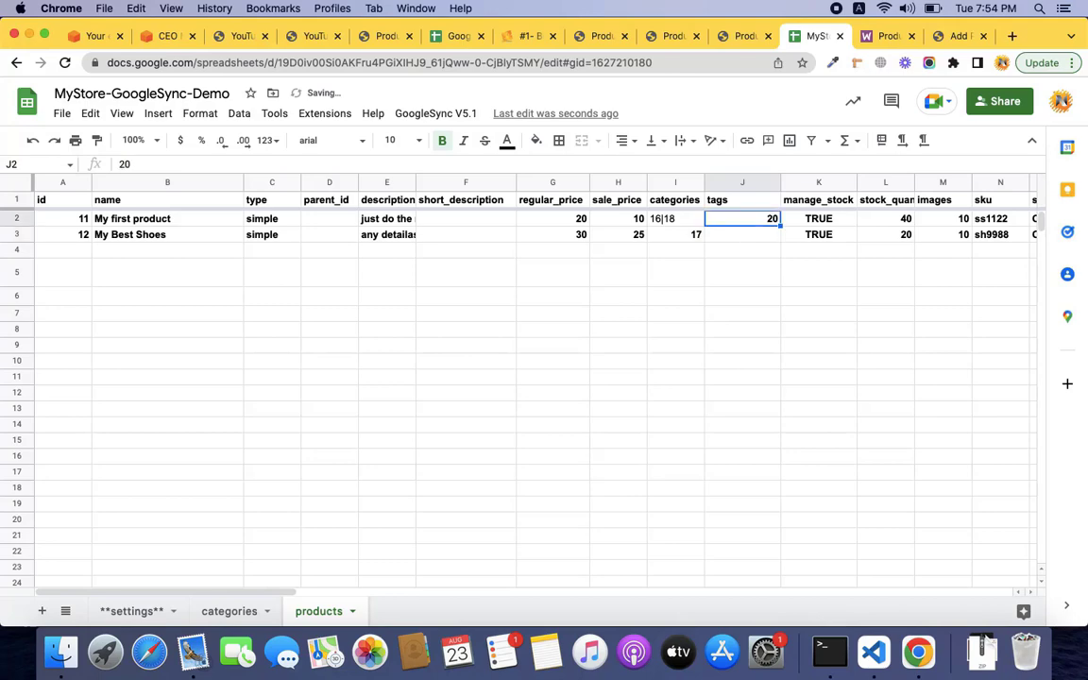
left_click(725, 43)
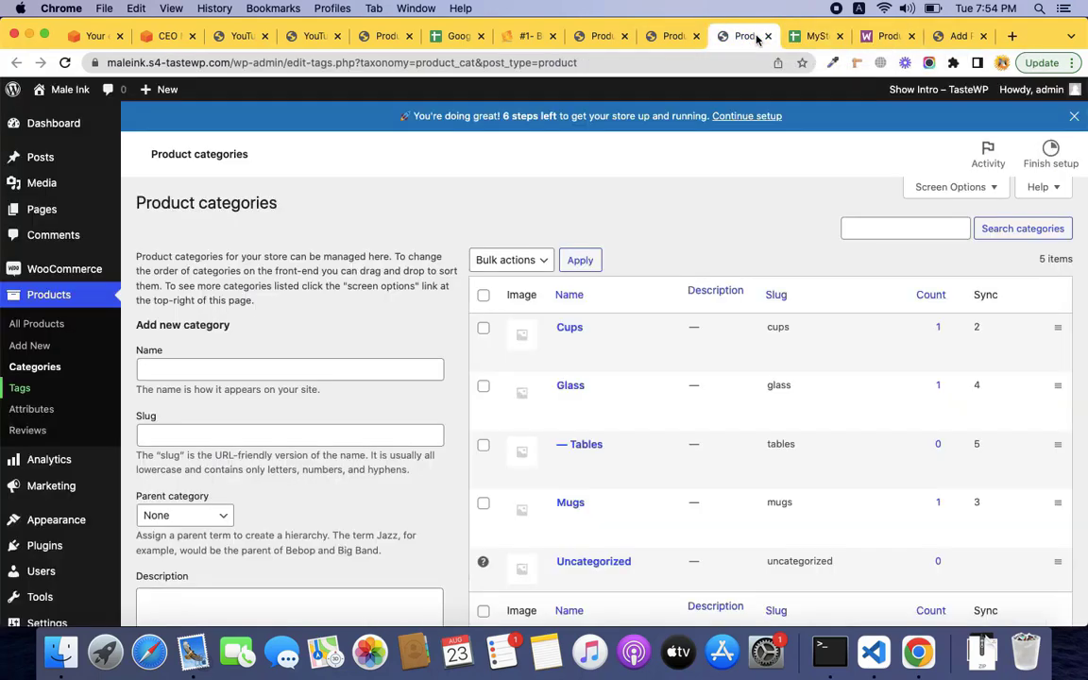
left_click(676, 38)
mouse_move(516, 348)
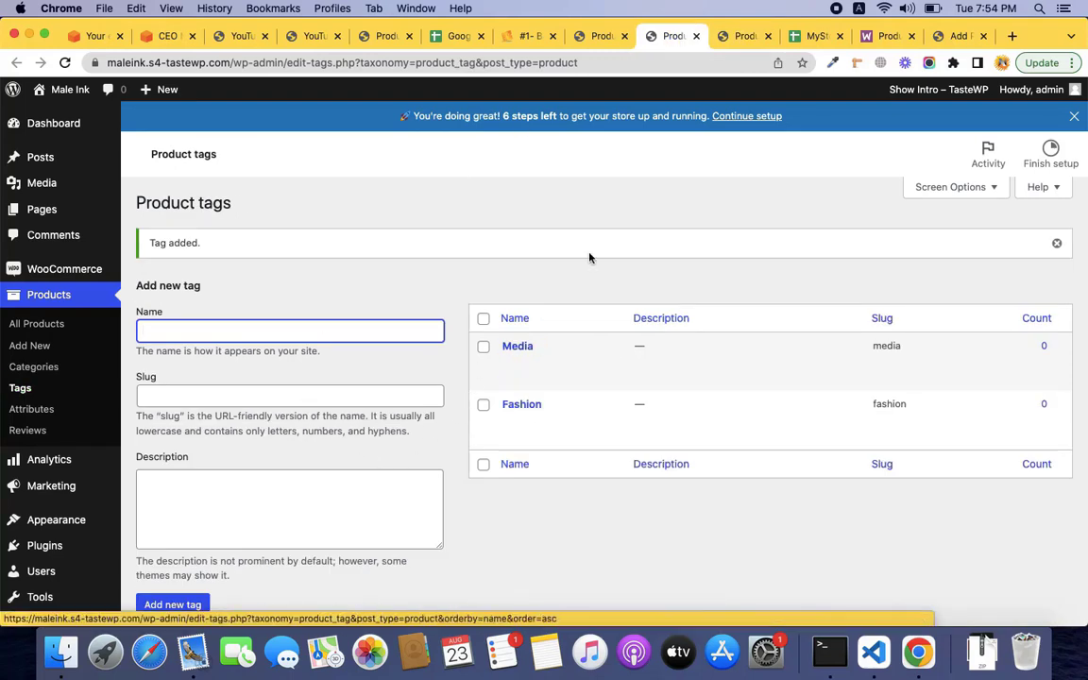
left_click(811, 36)
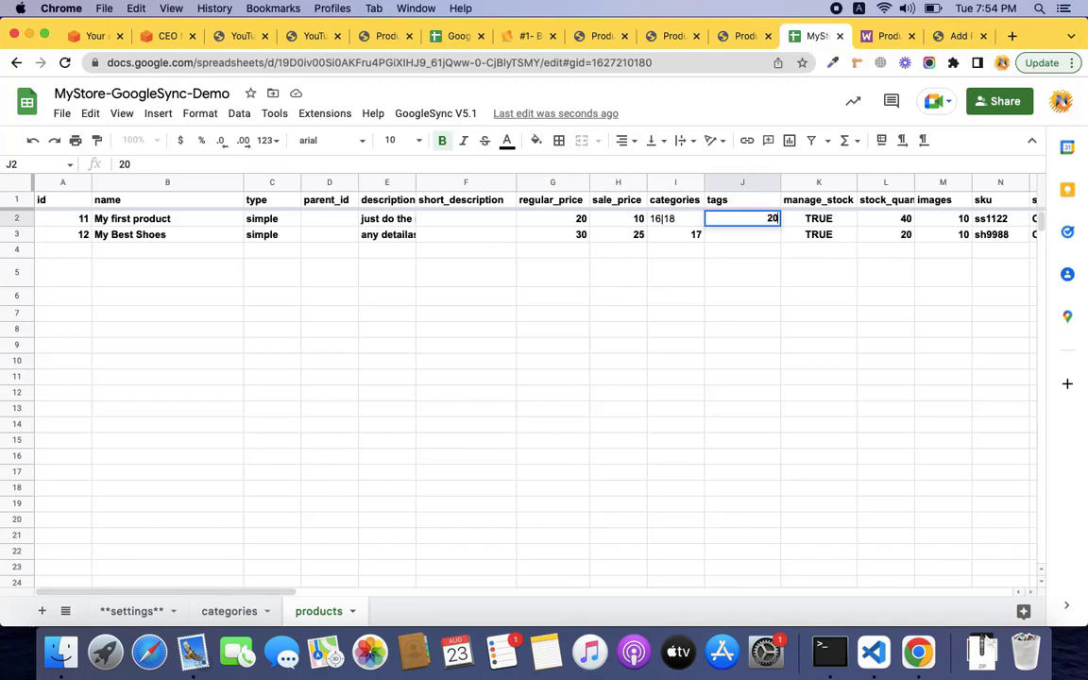
Set My first product's tags to 20|21, clear its sync status, and run Sync Data.
type("20|21")
key("Return")
scroll(902, 235, "right", 2)
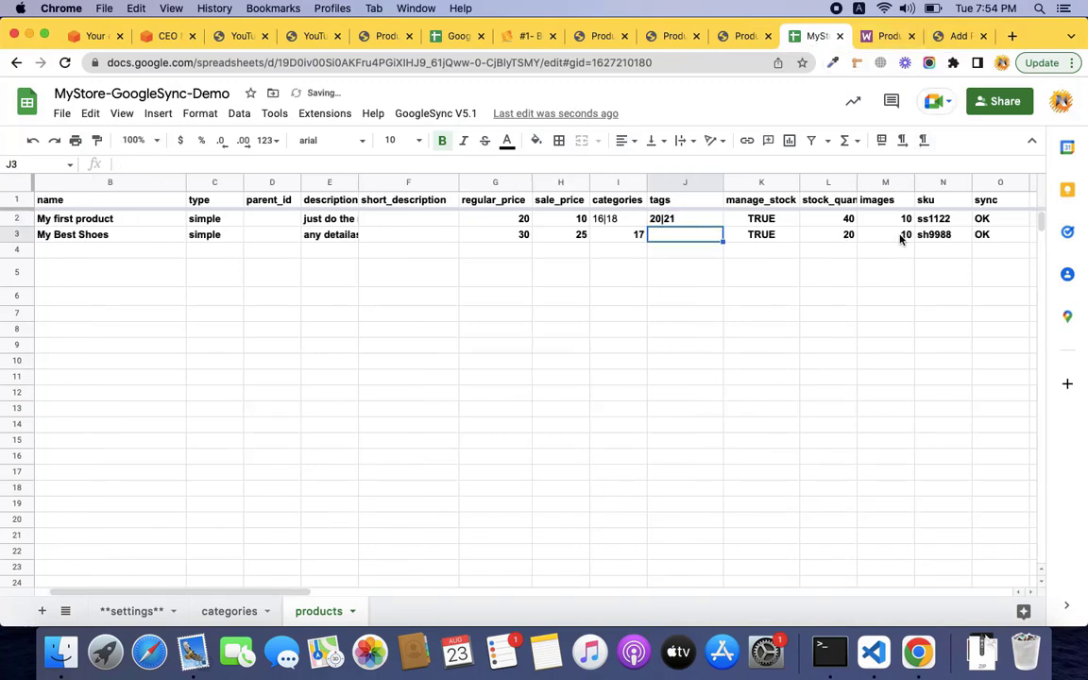
left_click(1003, 224)
key("BackSpace")
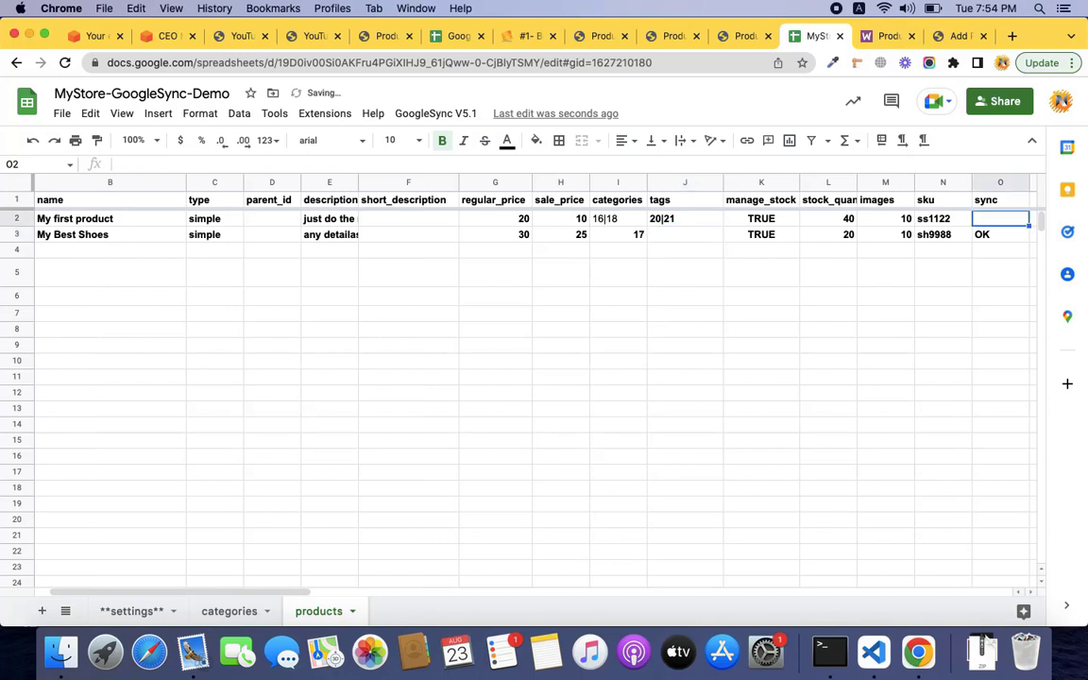
left_click(450, 117)
left_click(443, 178)
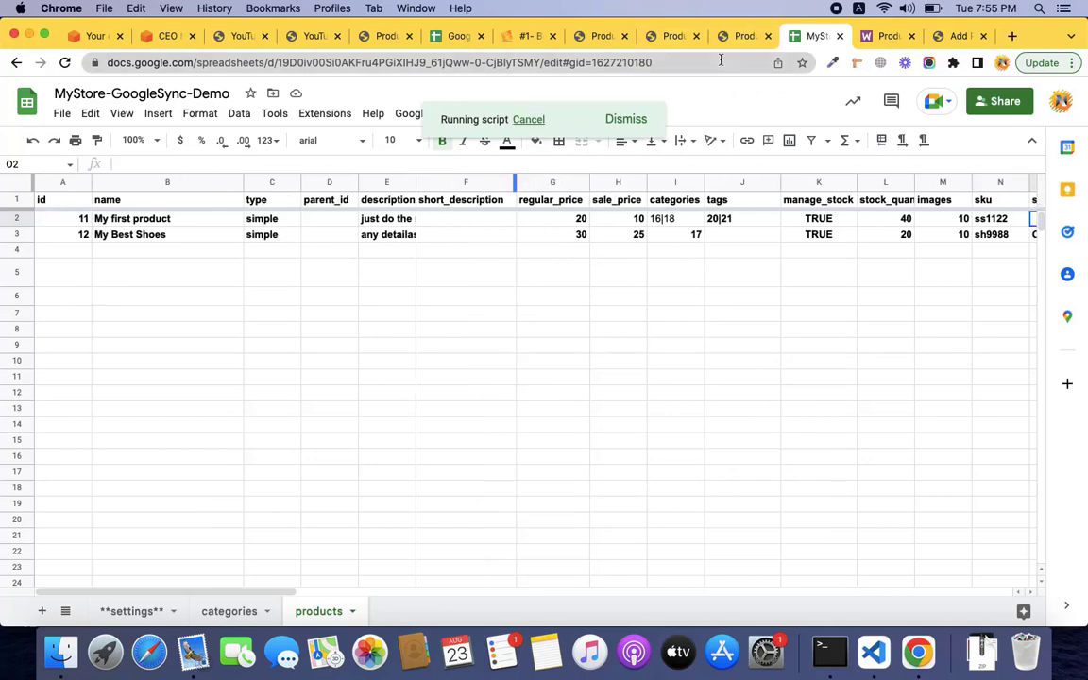
left_click(743, 37)
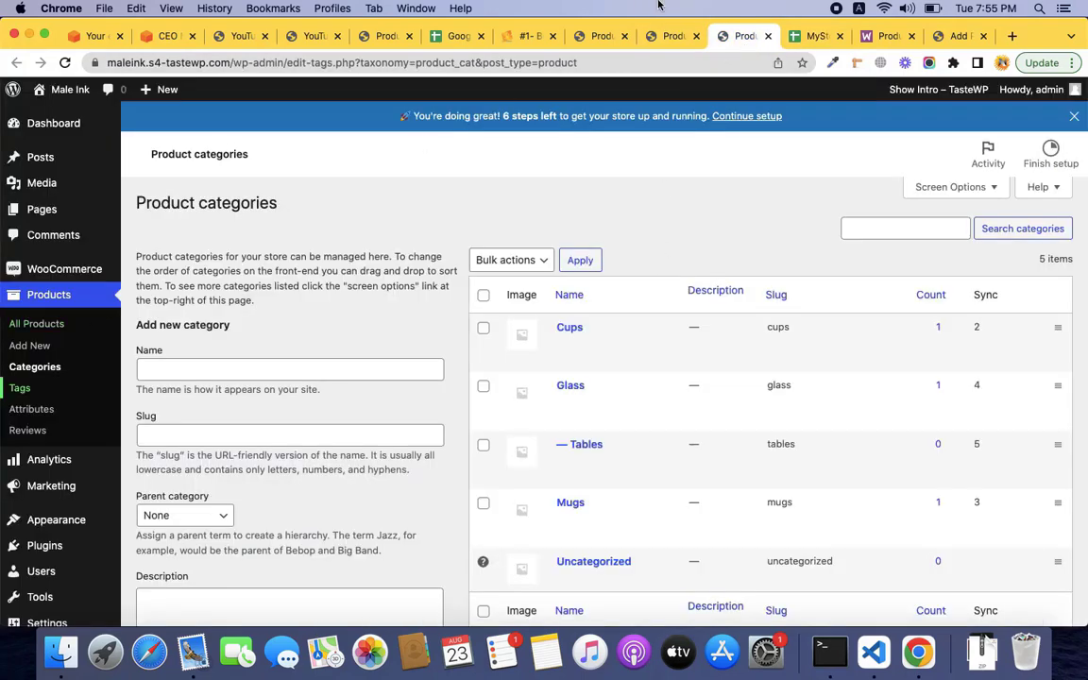
Refresh the store's product list to see My first product tagged Fashion, Media.
left_click(602, 37)
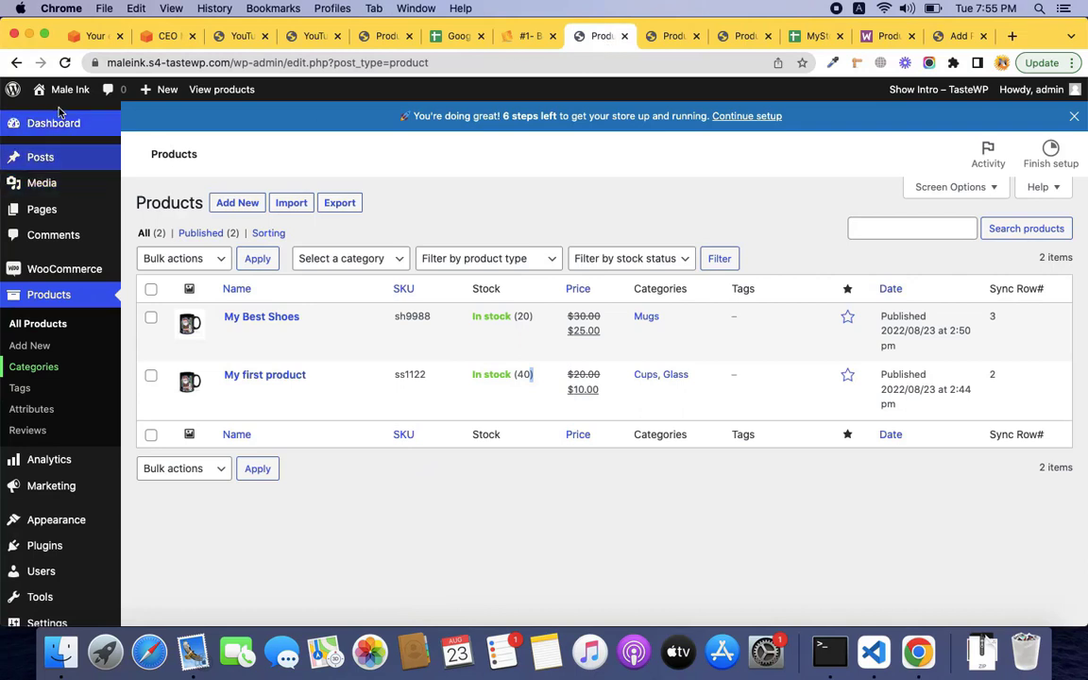
left_click(64, 63)
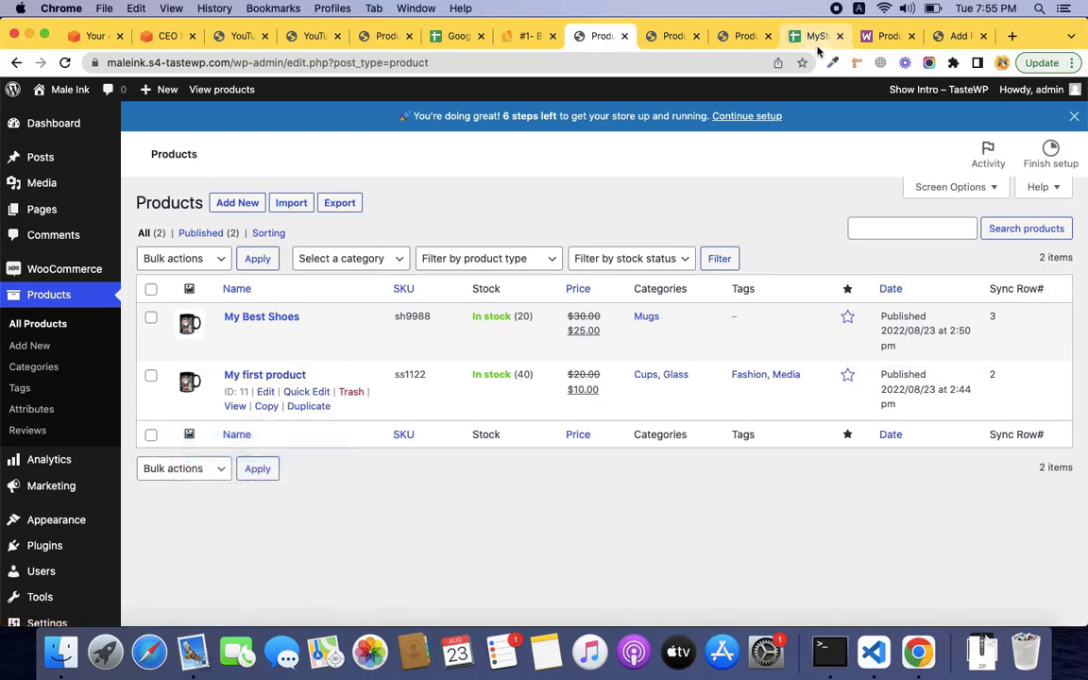
key("ctrl+Right")
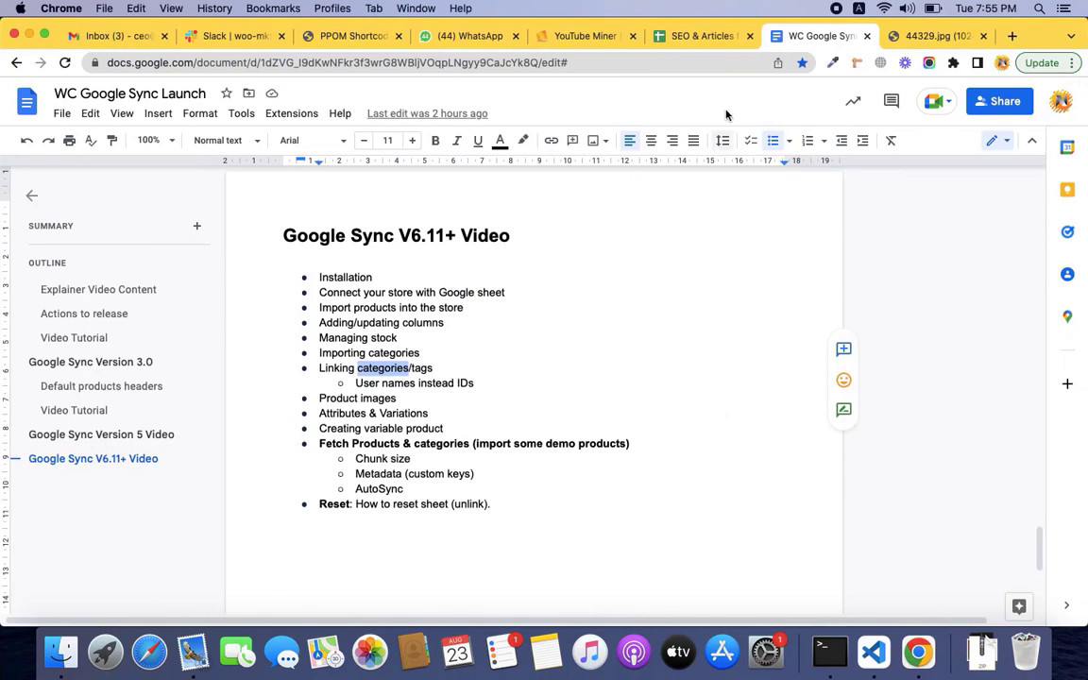
key("ctrl+Left")
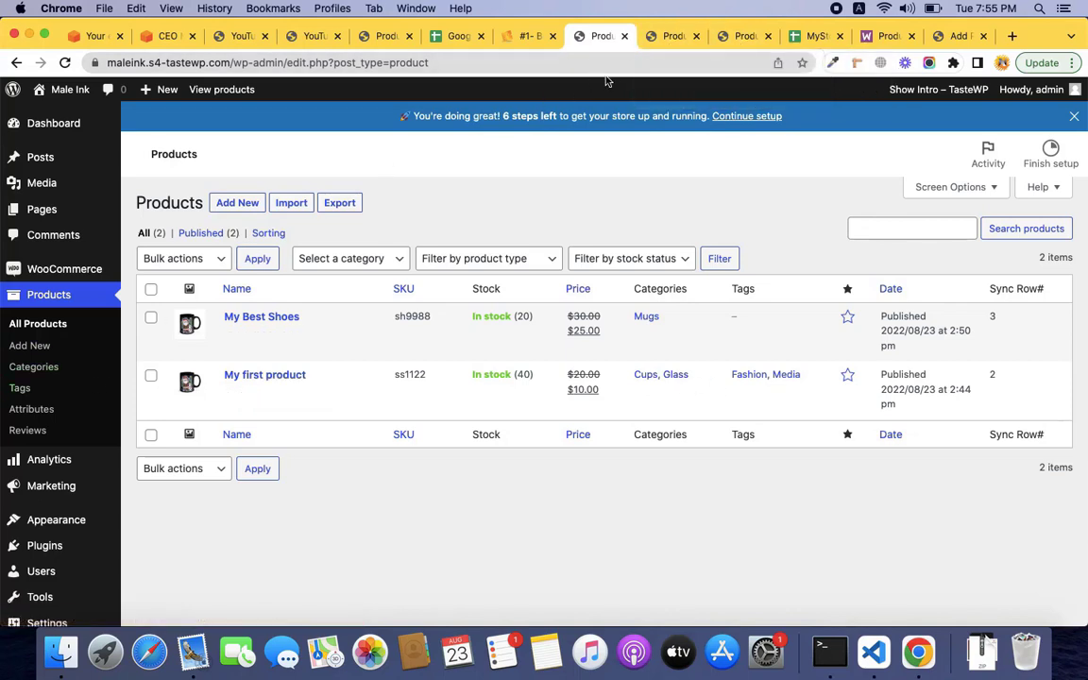
Open WooCommerce settings in a new tab placed before the Products tab.
mouse_move(88, 266)
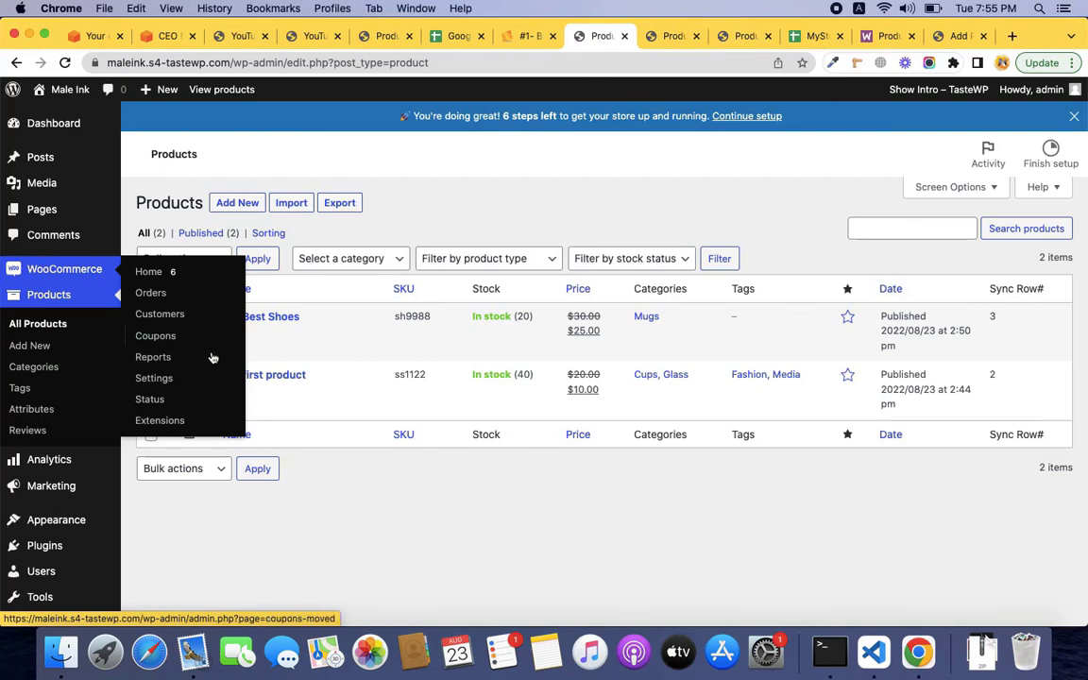
left_click(183, 381, "super")
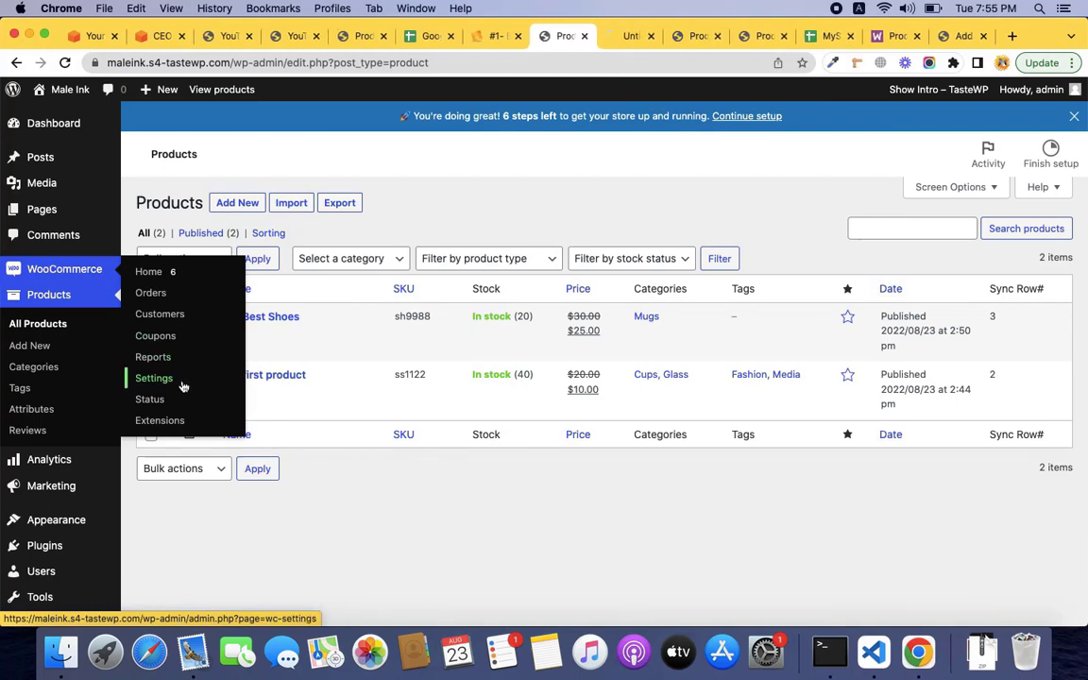
left_click(634, 44)
left_click_drag(634, 43, 578, 42)
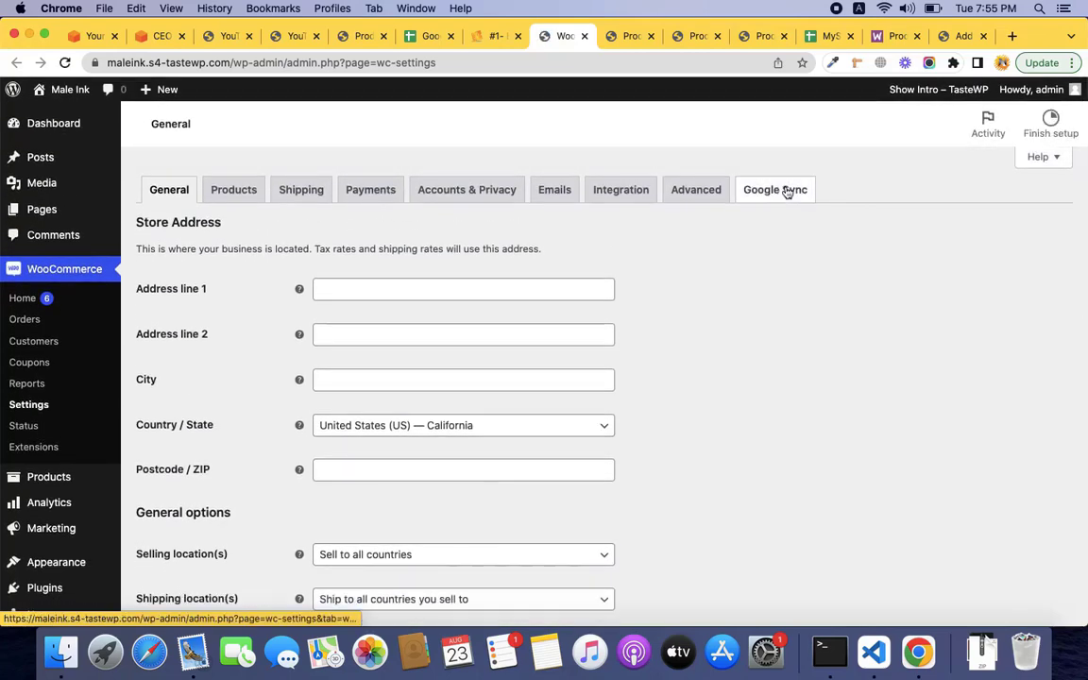
Review the Google Sync settings: Fetch All Products and Export Meta Data set to No.
left_click(777, 219)
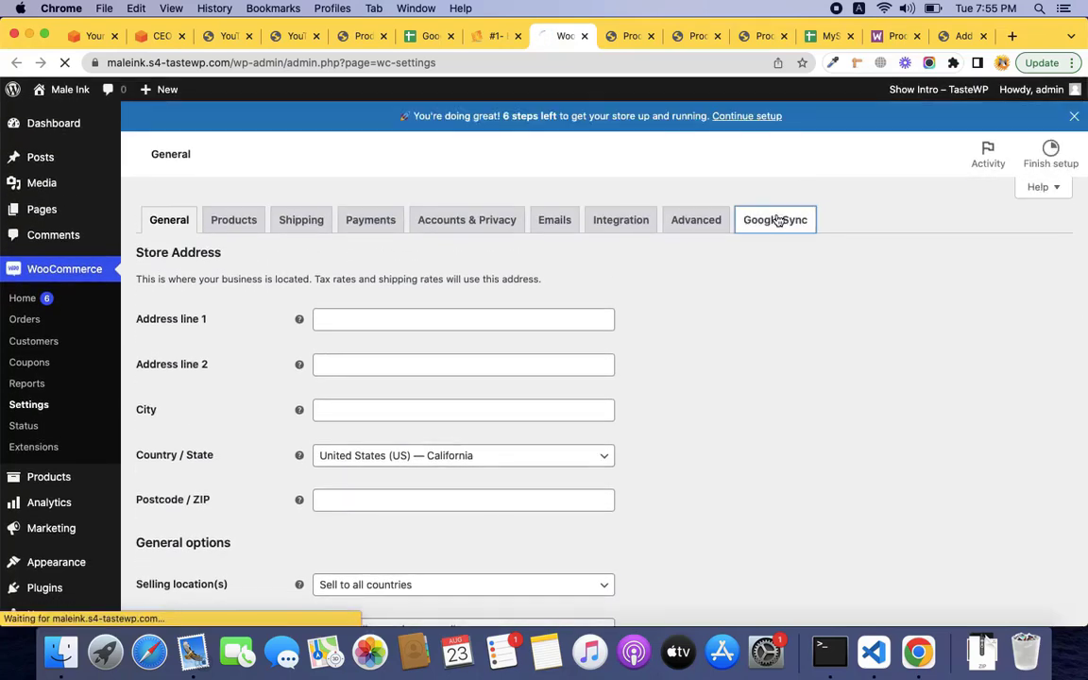
scroll(760, 336, "down", 3)
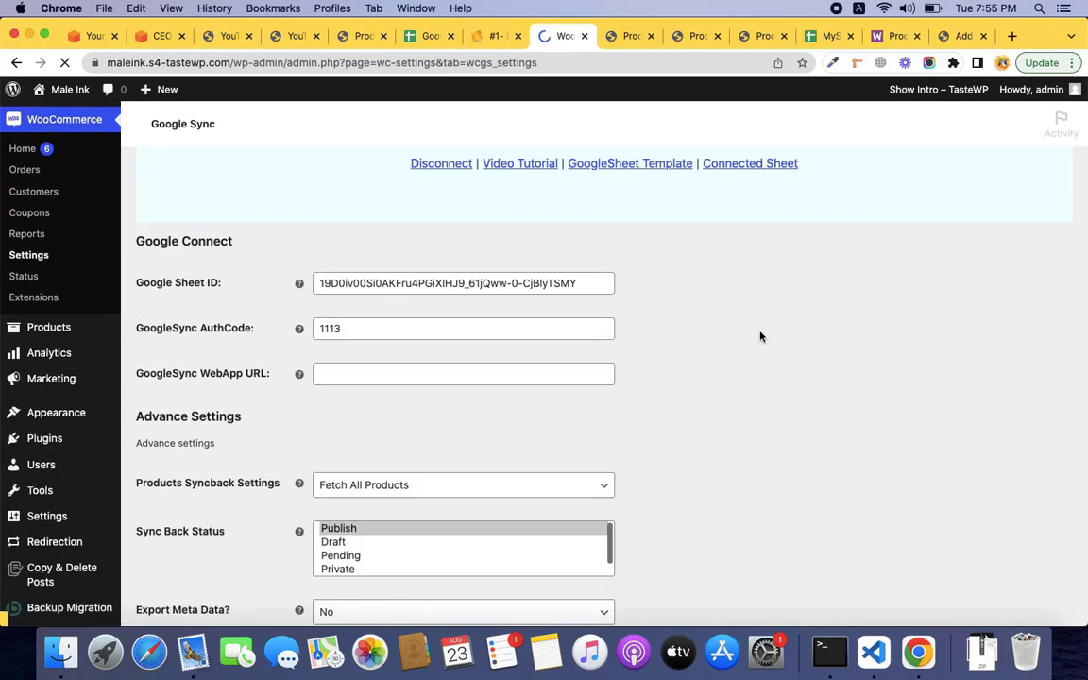
scroll(760, 336, "down", 3)
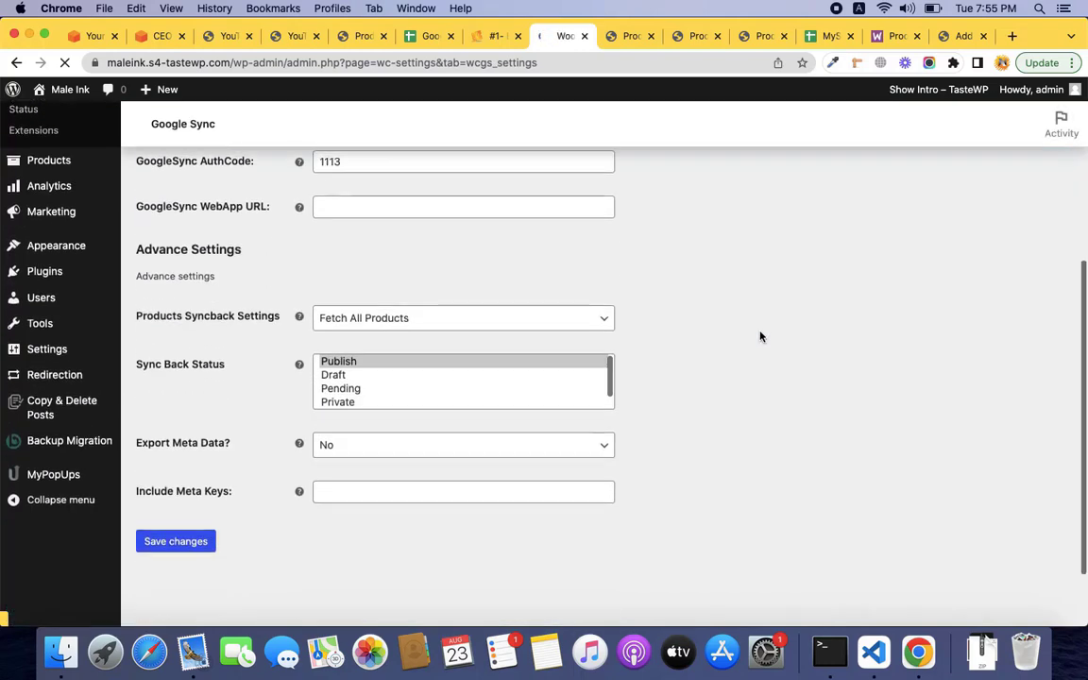
left_click(515, 490)
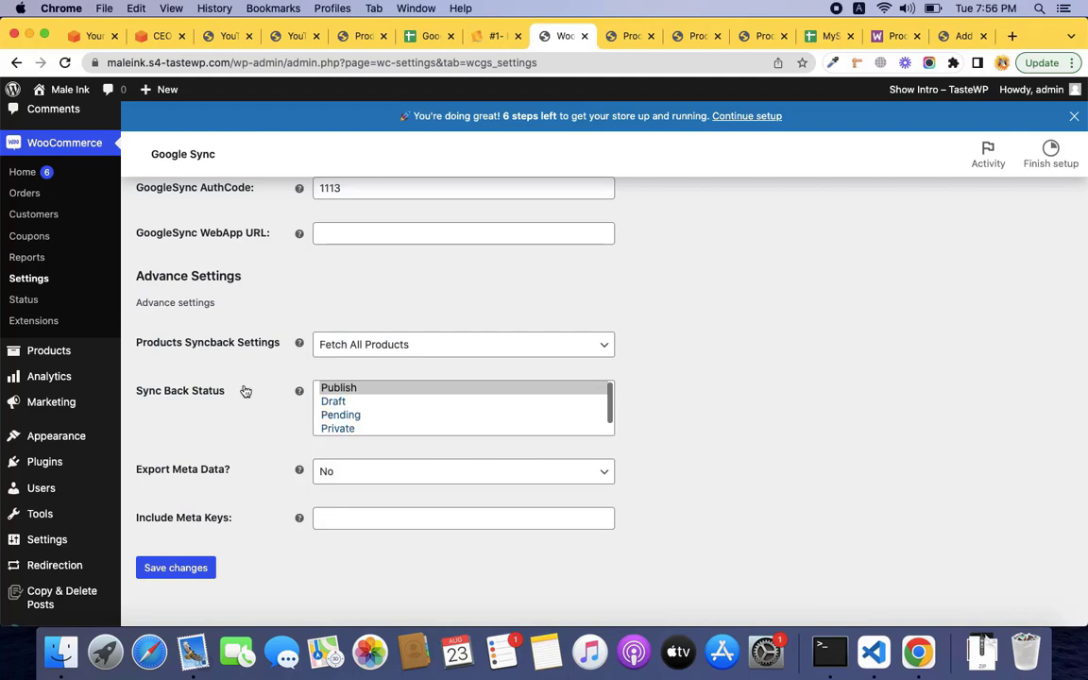
scroll(118, 432, "down", 2)
mouse_move(71, 451)
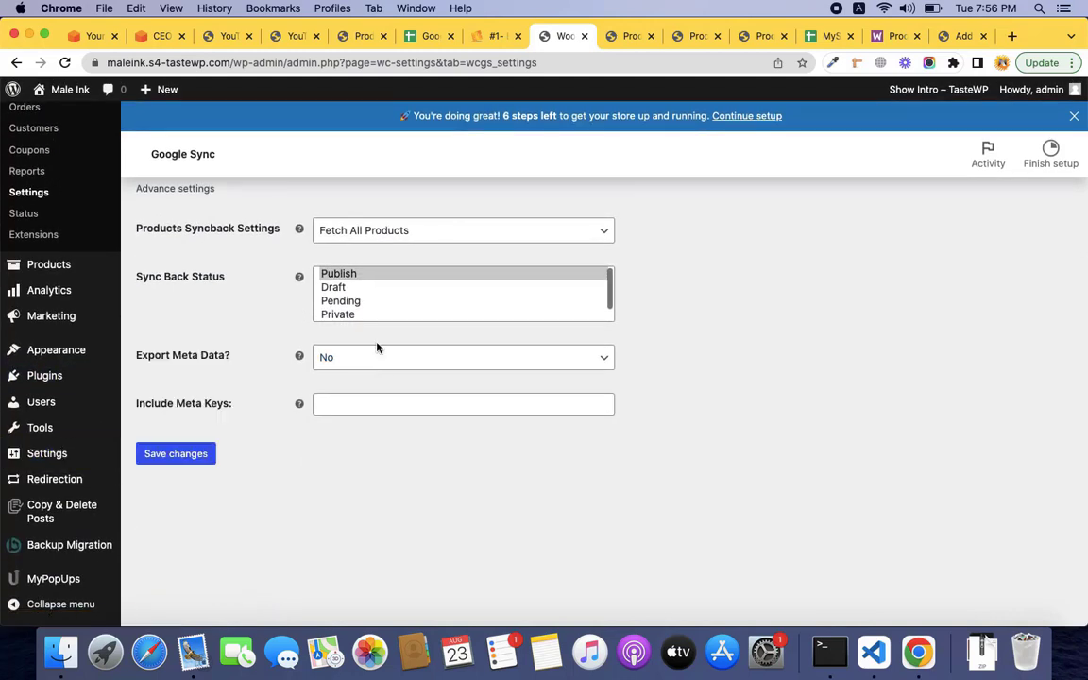
left_click(80, 380, "super")
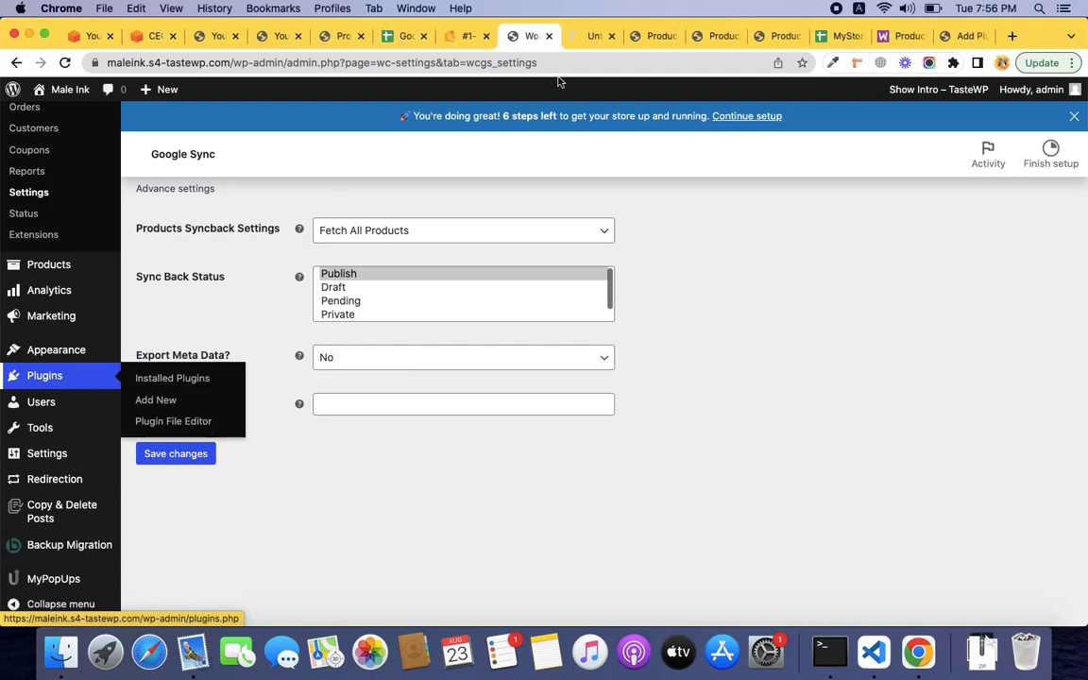
Browse the plugins list and the Products, Tags and settings tabs, then switch to the outline doc.
left_click(586, 38)
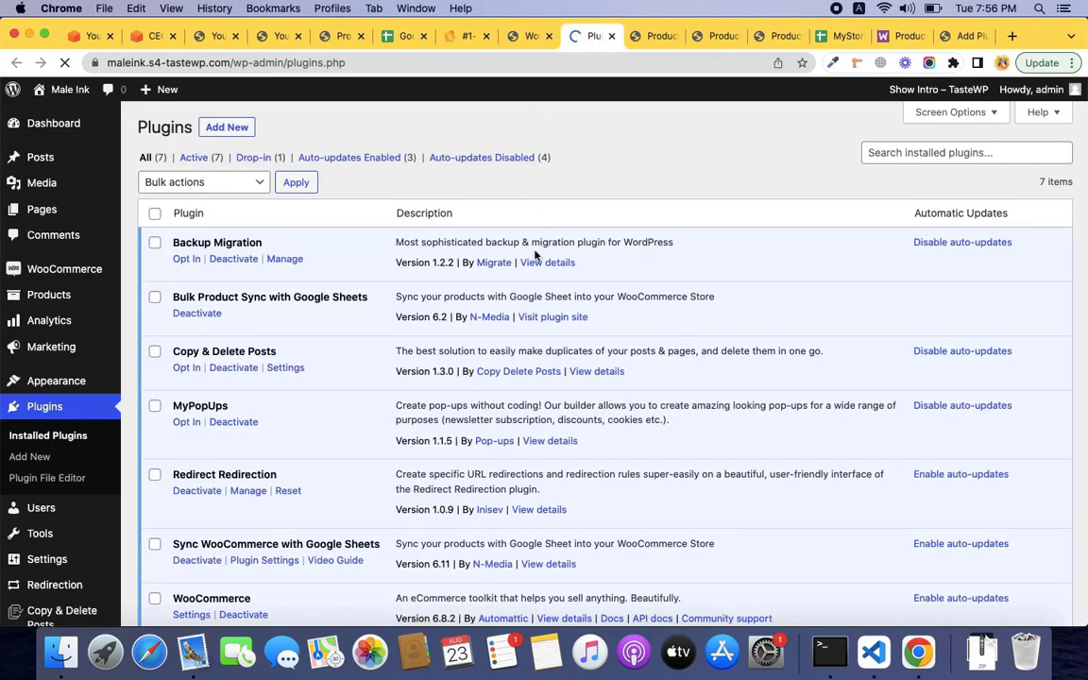
scroll(532, 351, "down", 5)
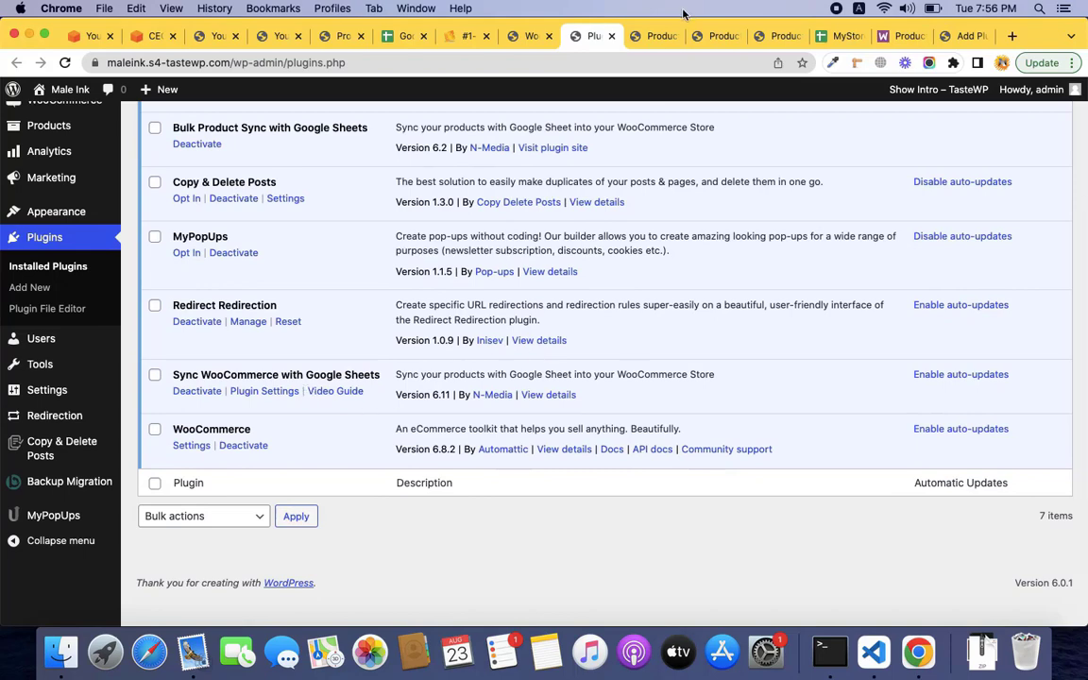
left_click(649, 38)
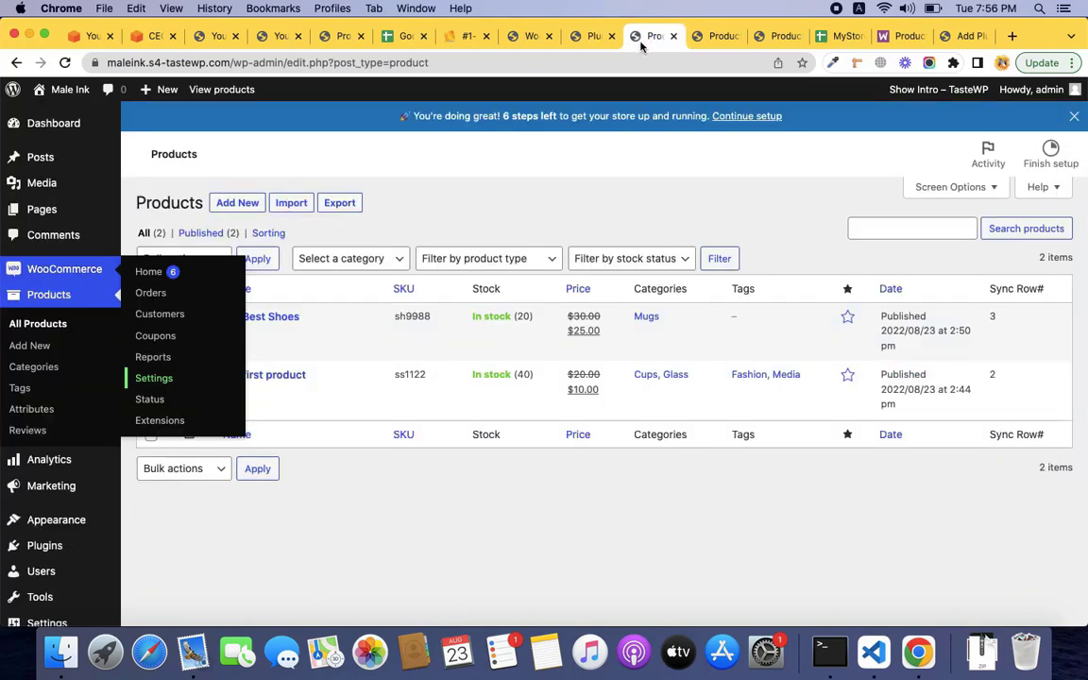
left_click(710, 37)
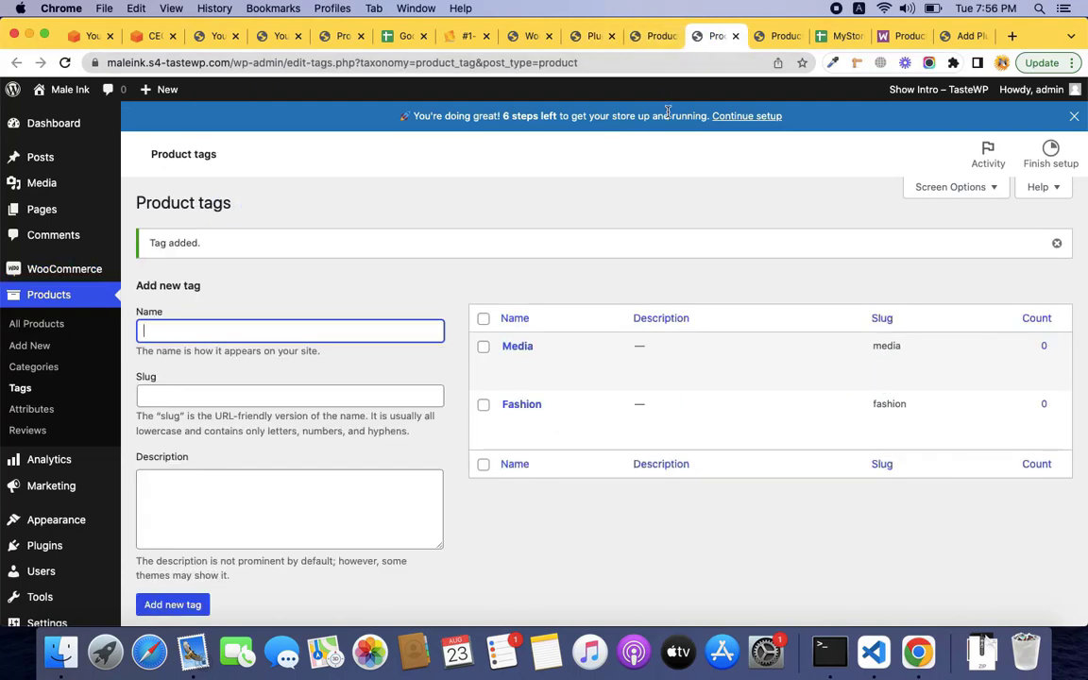
left_click(656, 39)
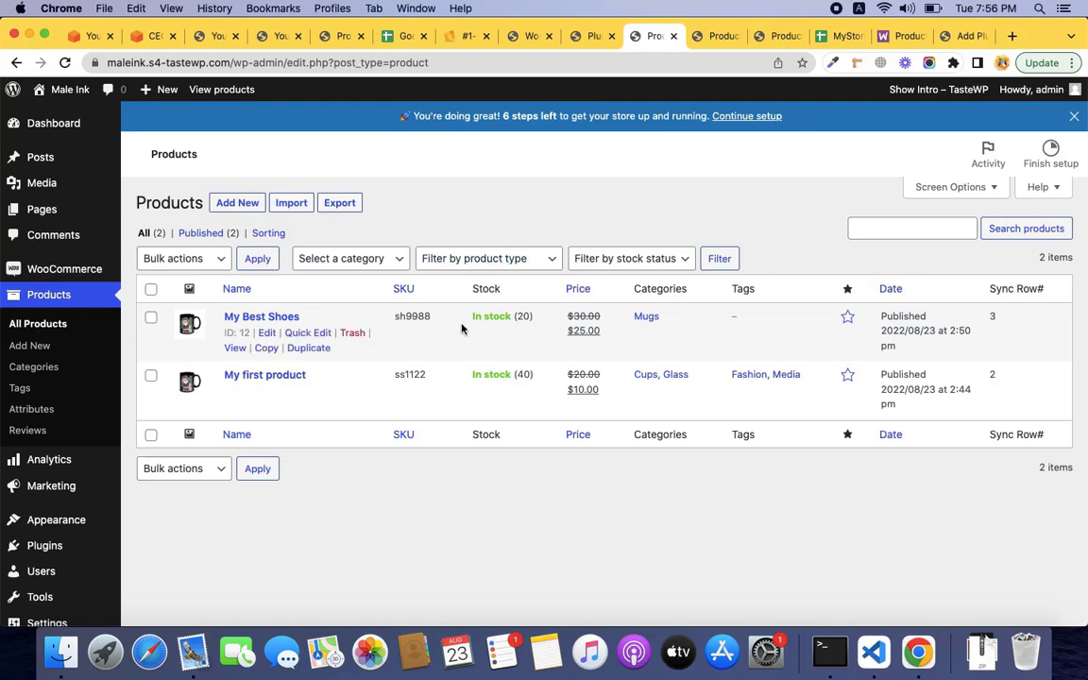
left_click(597, 39)
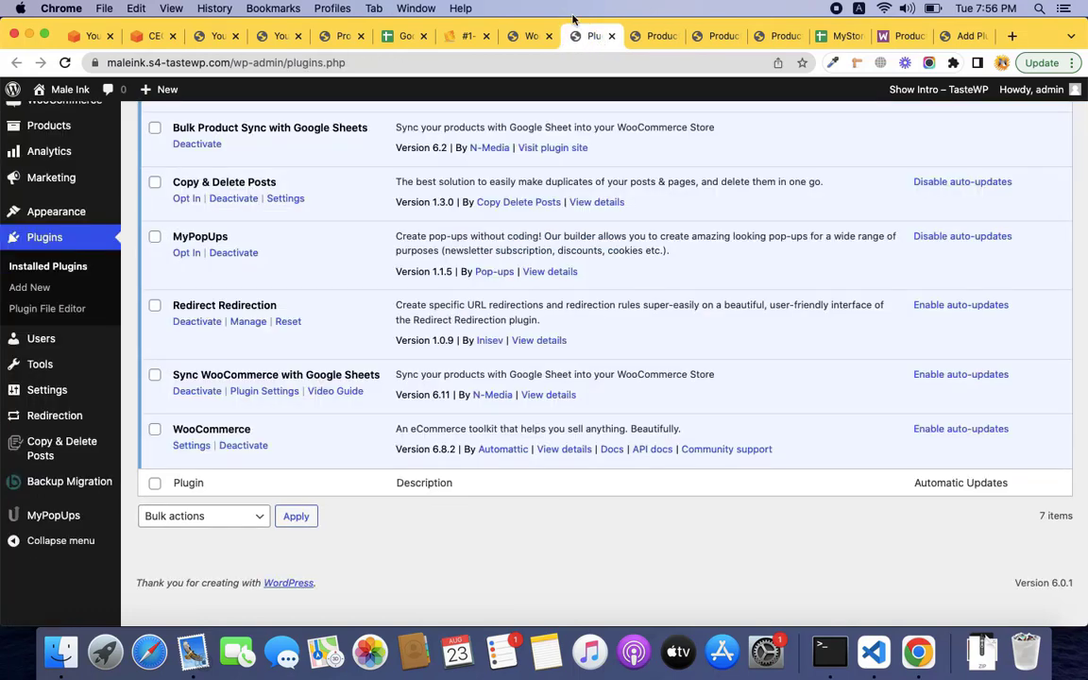
left_click(527, 37)
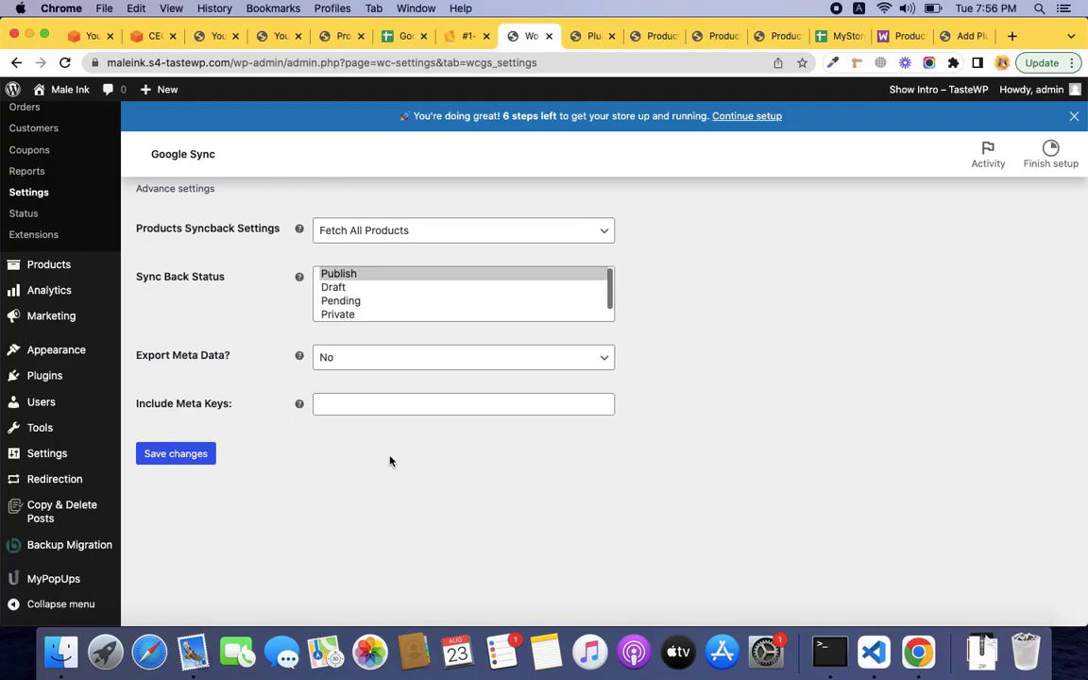
key("ctrl+Right")
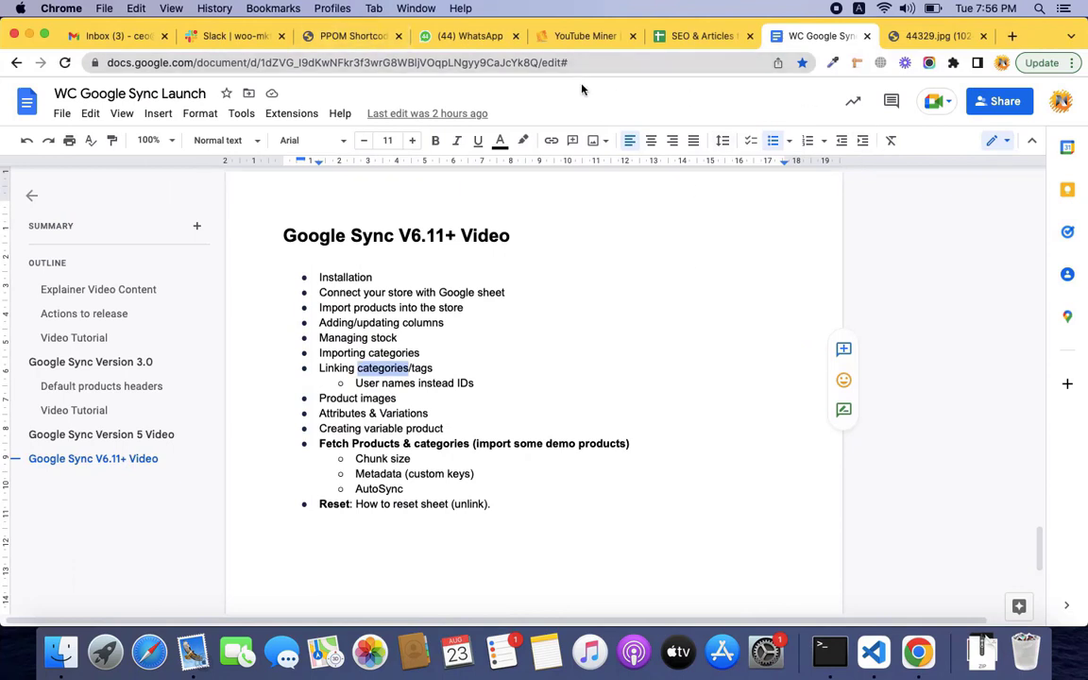
Check that the dev site's Google Sync Category & tags data setting shows Show Names, leaving it unchanged.
left_click(356, 42)
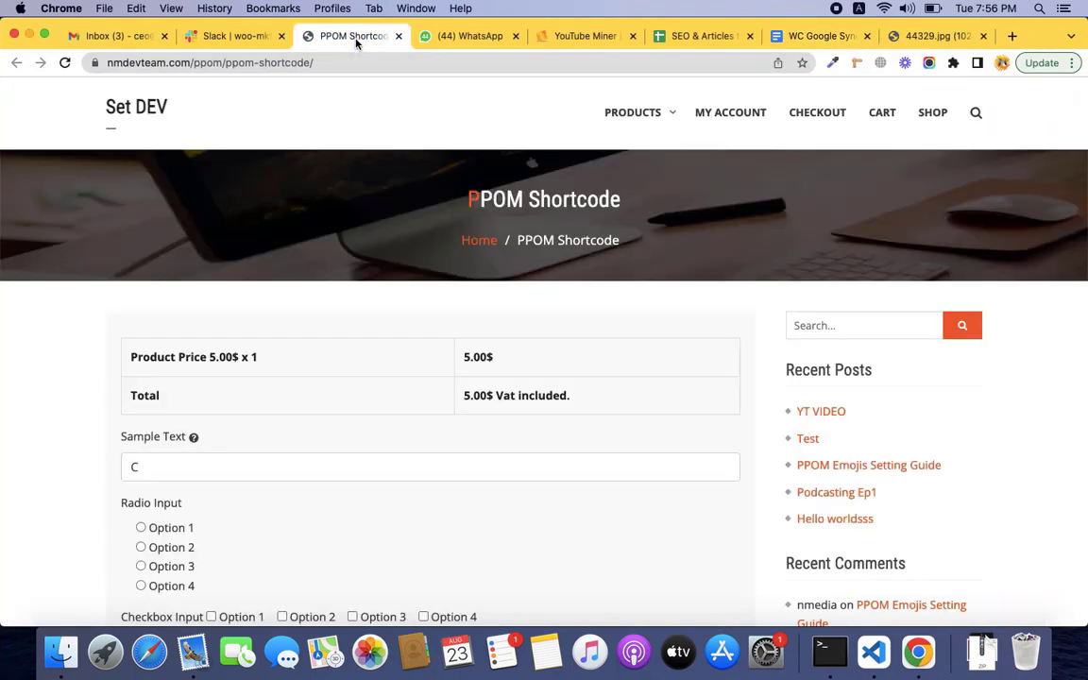
key("ctrl+Left")
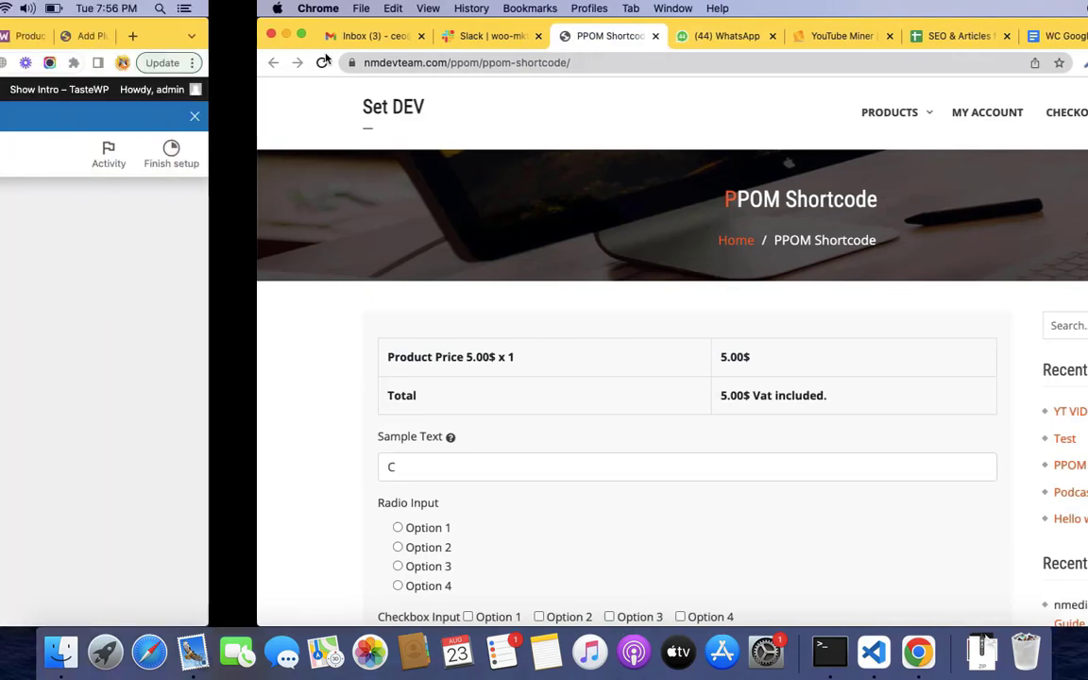
left_click(824, 199)
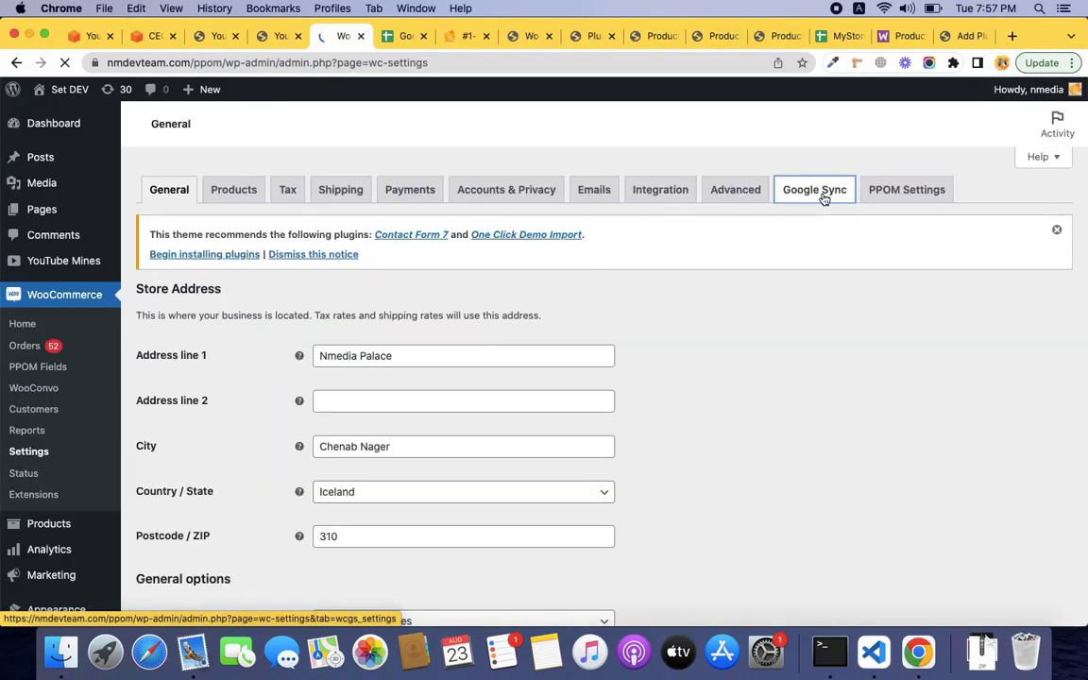
scroll(659, 289, "down", 5)
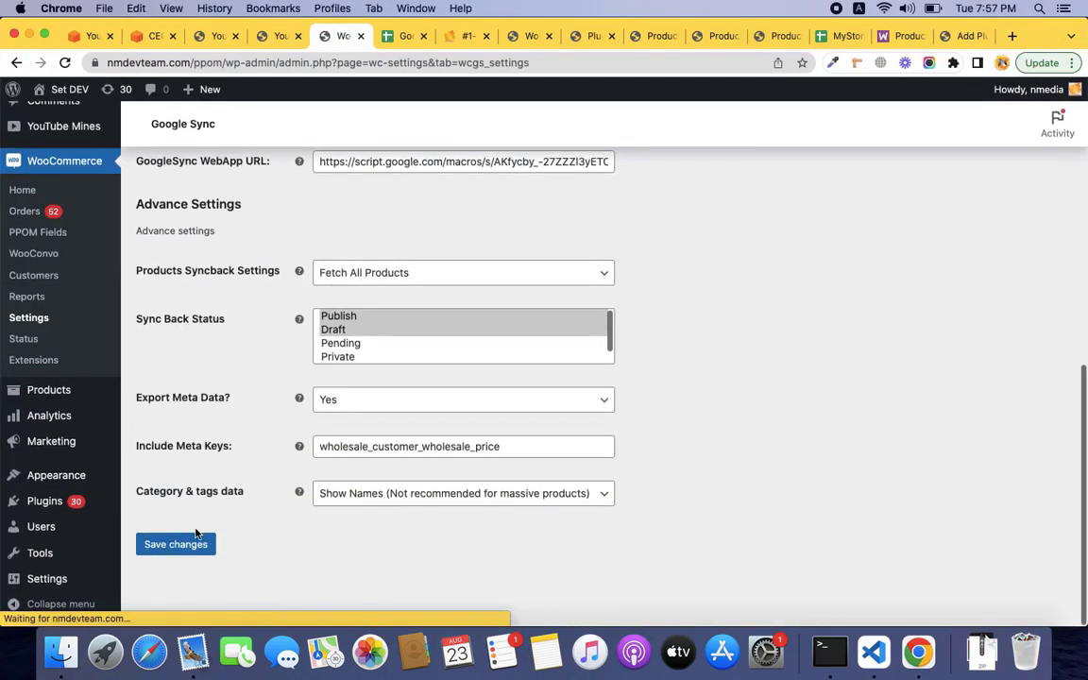
left_click(415, 494)
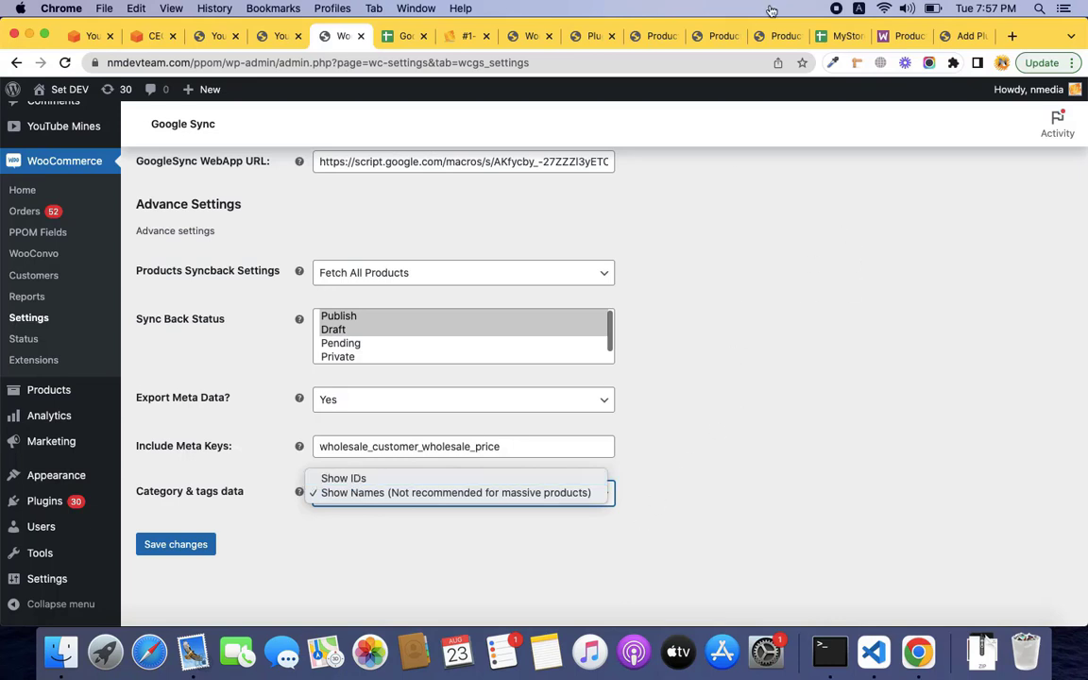
left_click(844, 42)
left_click(844, 42)
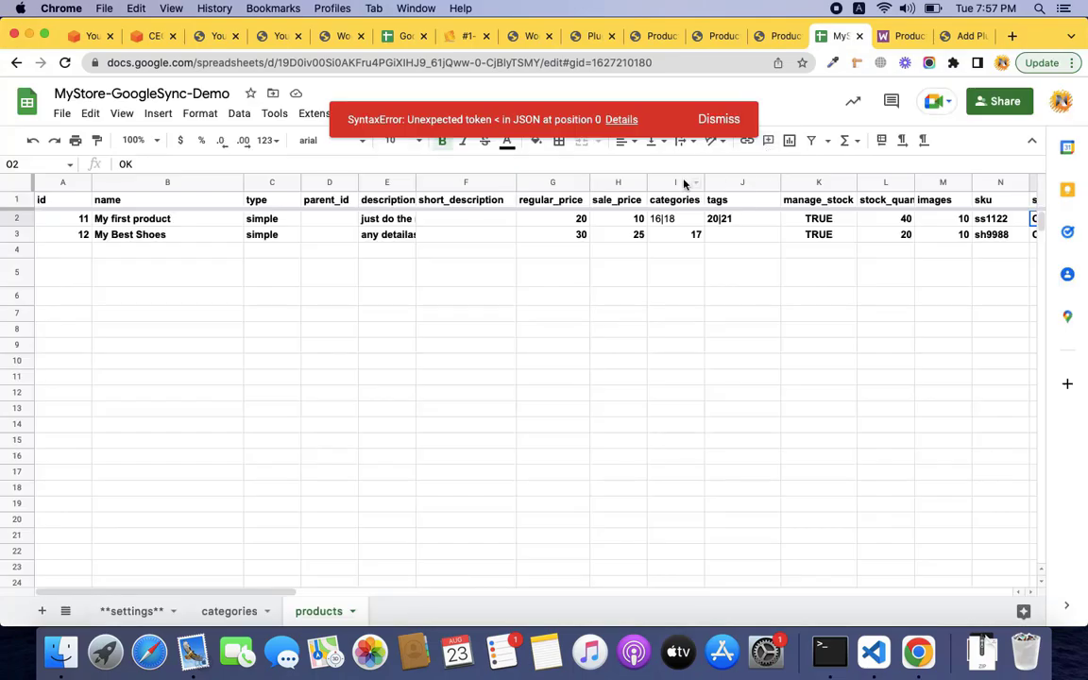
left_click(718, 119)
key("ctrl+Right")
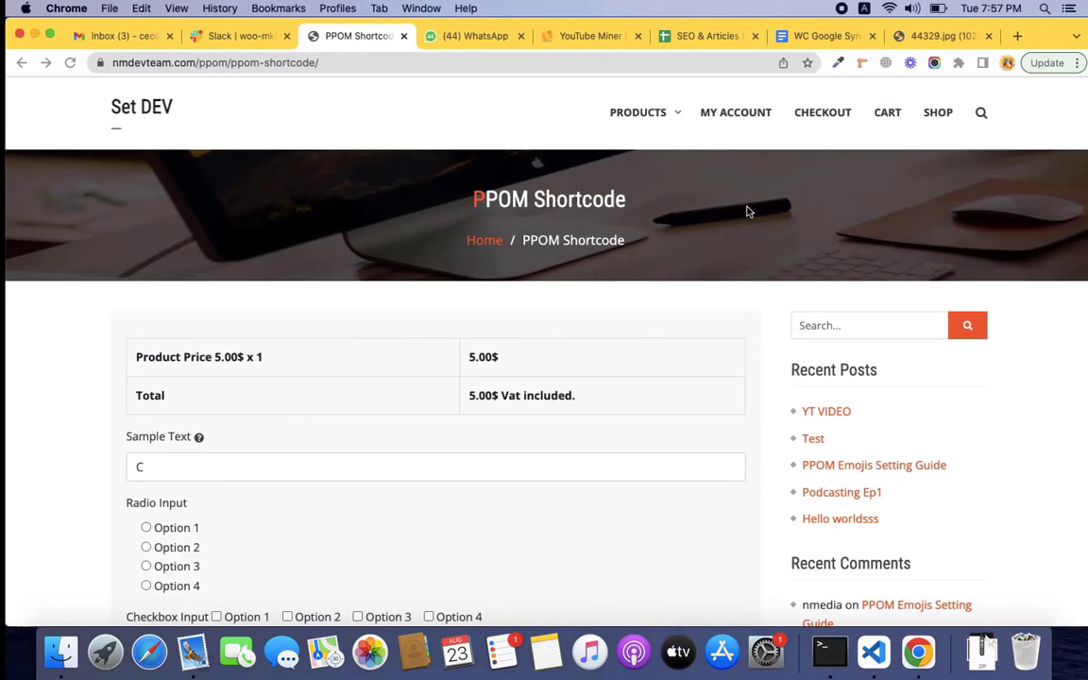
key("ctrl+Left")
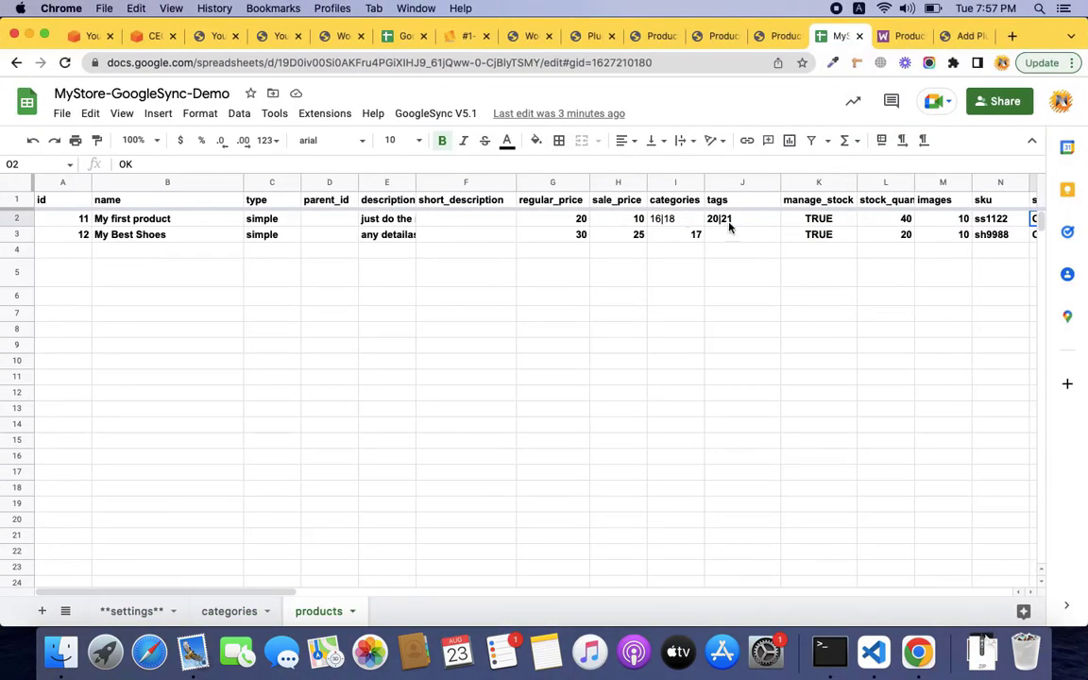
left_click(730, 227)
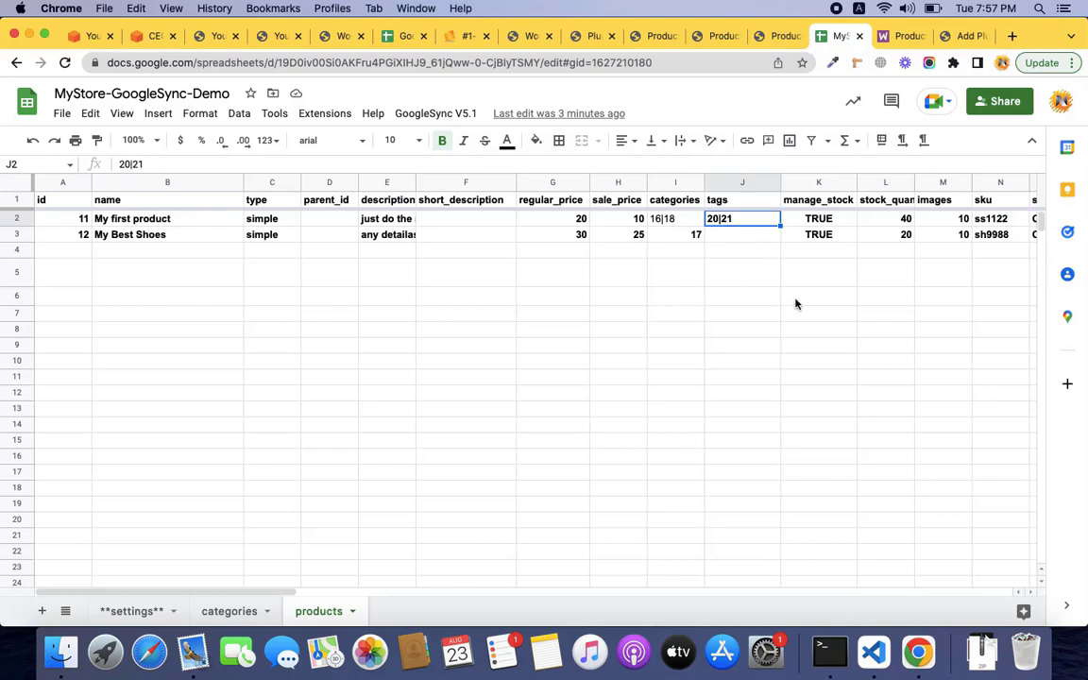
key("ctrl+Right")
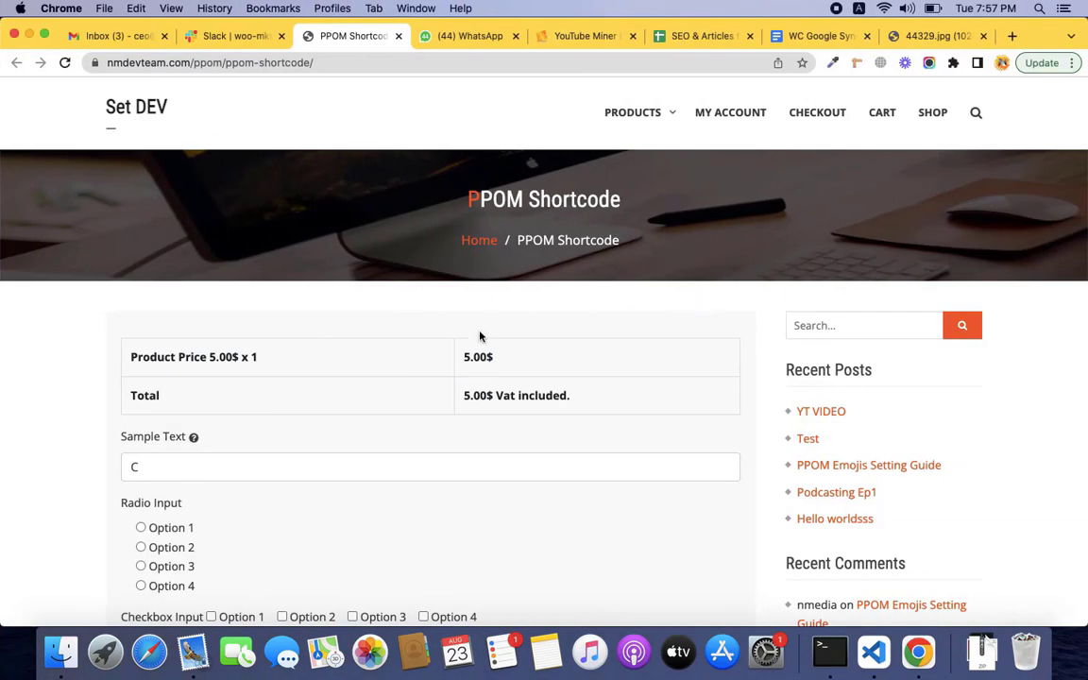
left_click(810, 36)
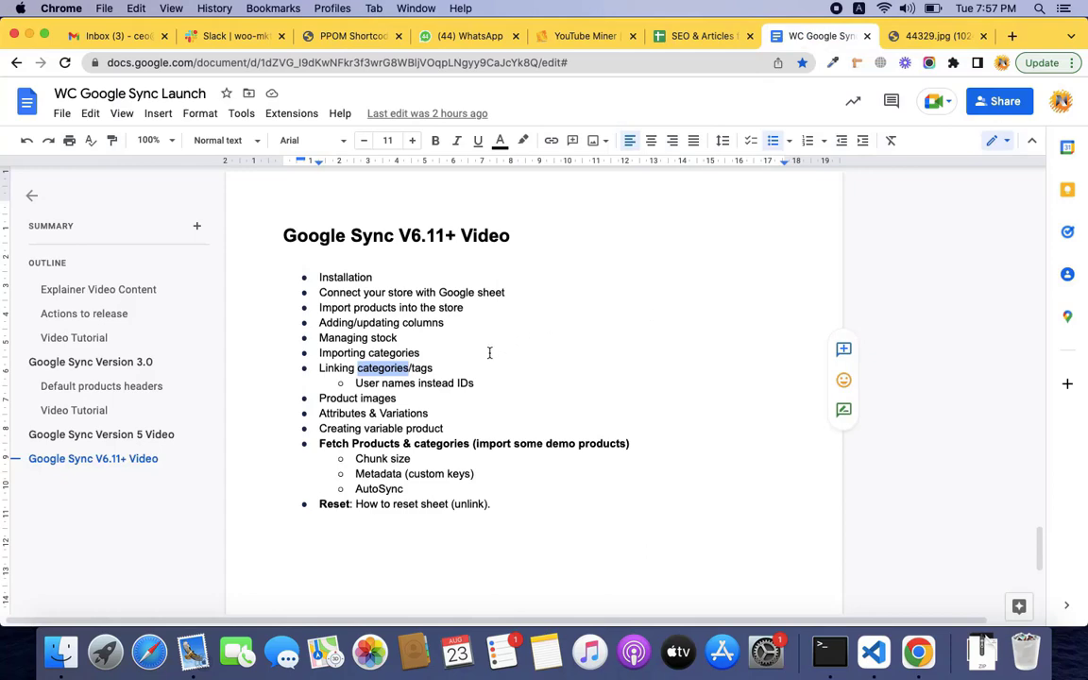
triple_click(379, 399)
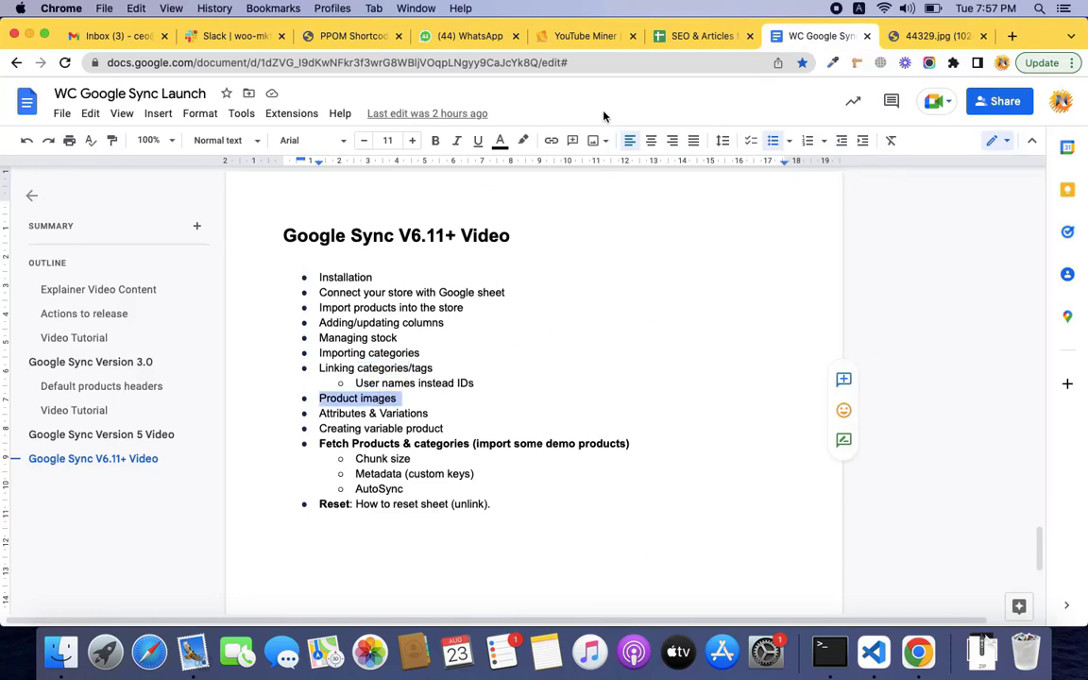
key("ctrl+Left")
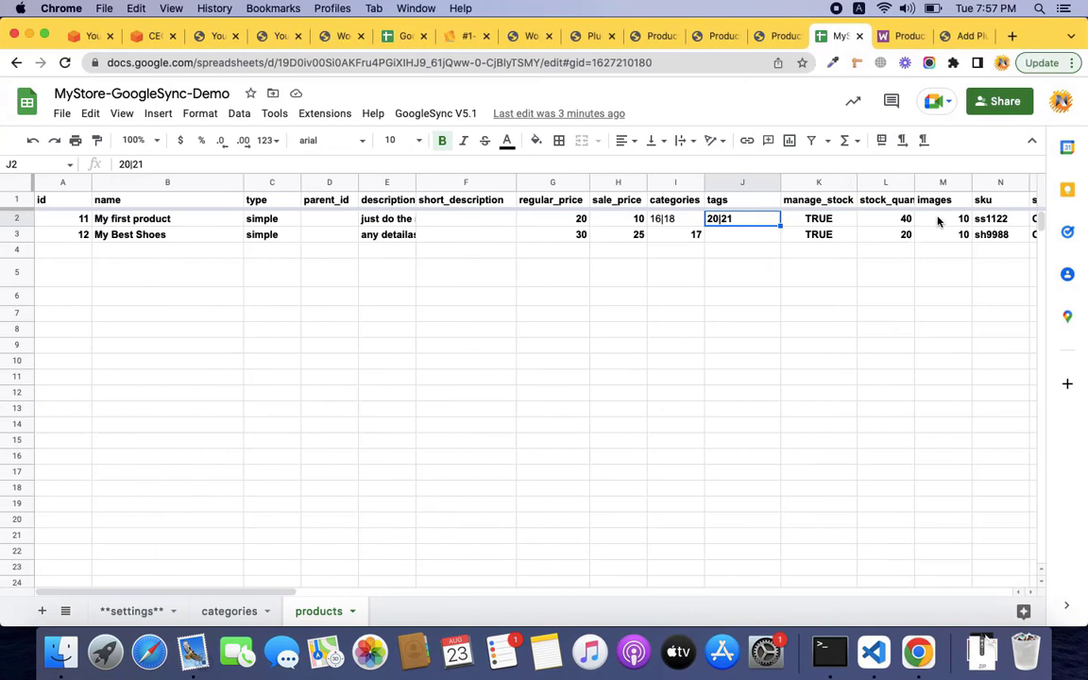
scroll(937, 198, "right", 4)
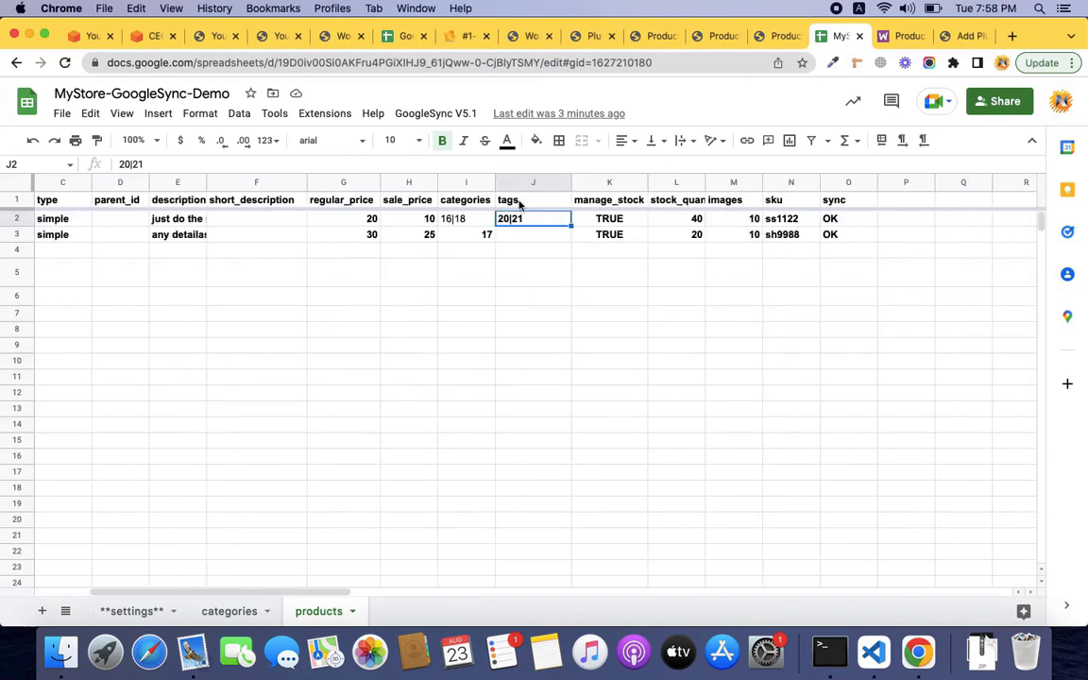
left_click(745, 201)
left_click(751, 221)
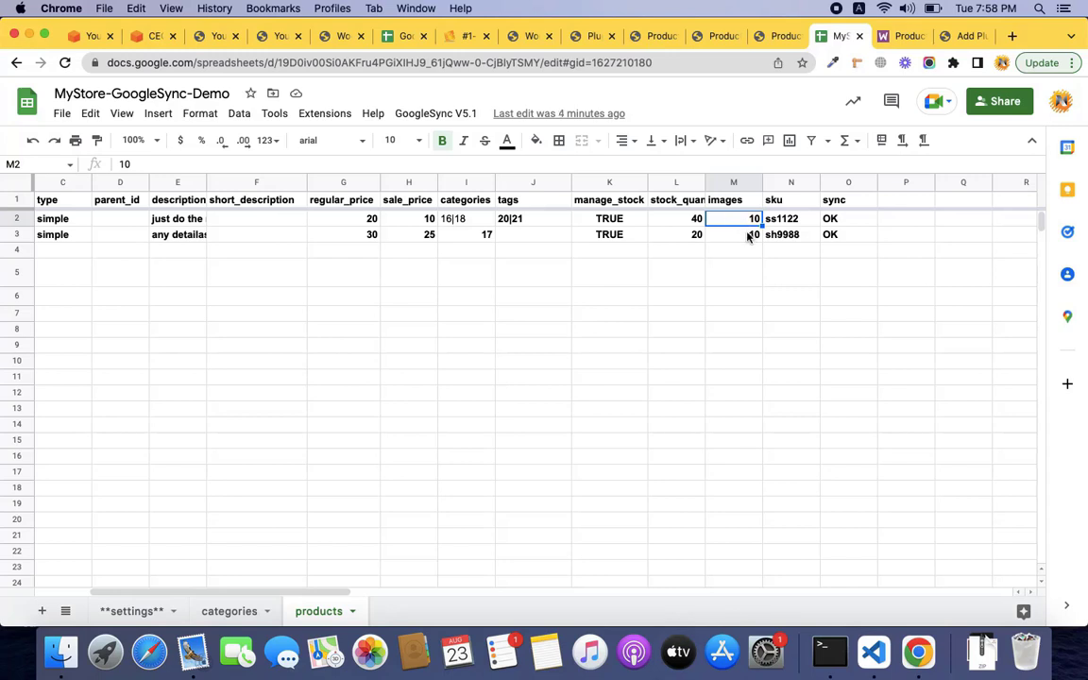
left_click(748, 237)
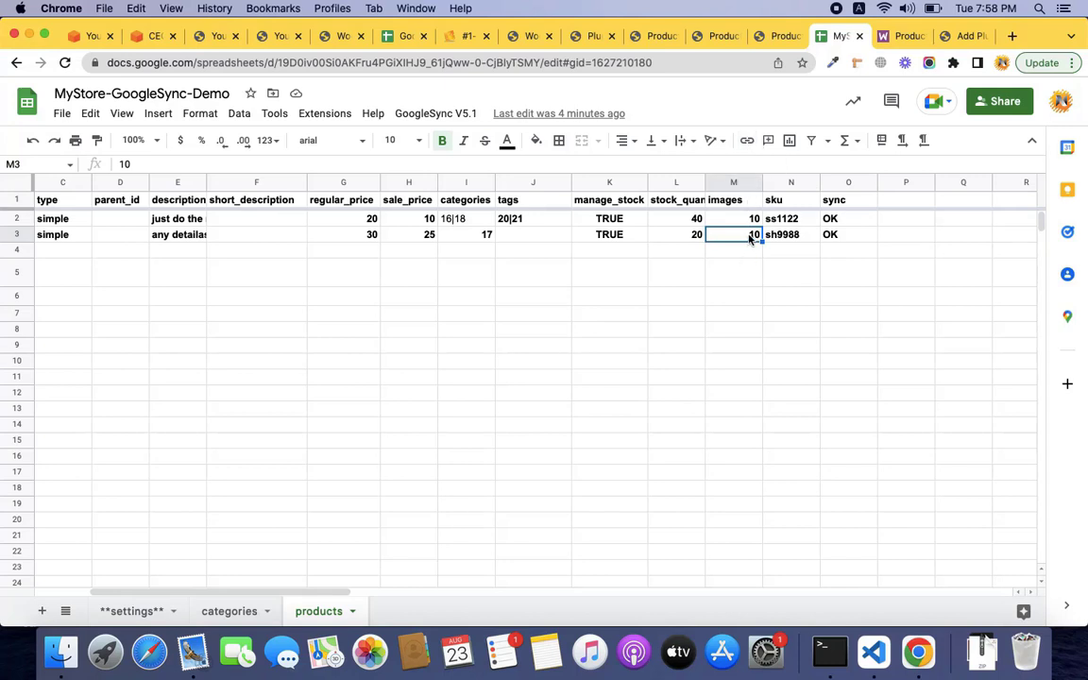
left_click(516, 220)
left_click(746, 235)
key("ctrl+Right")
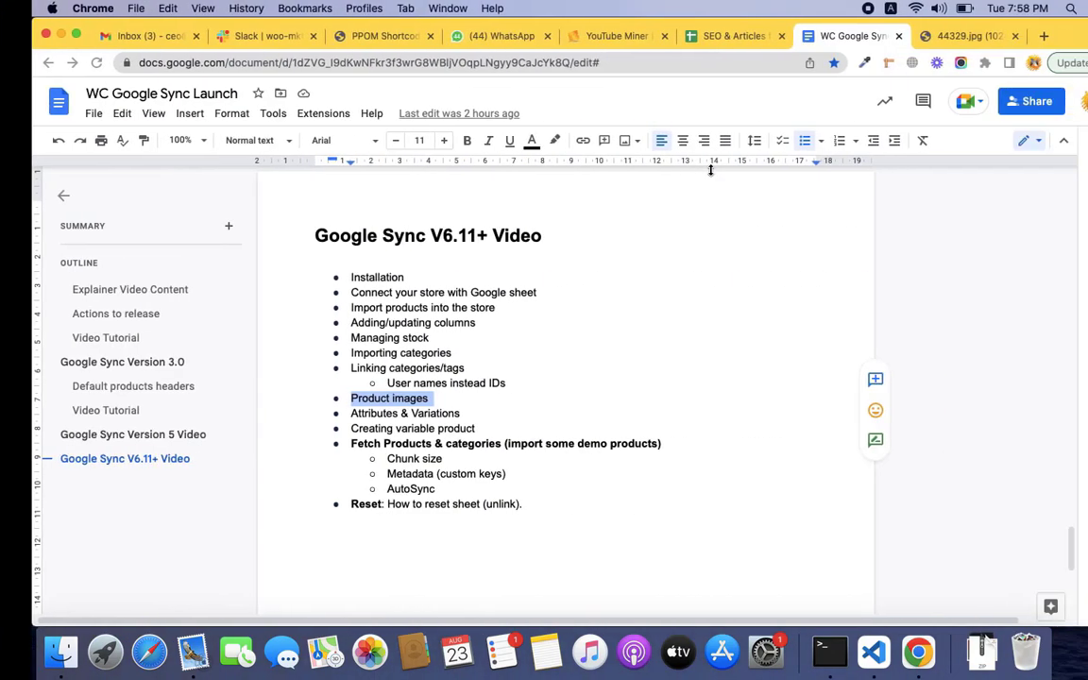
Replace M3's value 10 with the Christmas mug image URL followed by a pipe.
scroll(548, 361, "up", 10)
scroll(548, 360, "down", 5)
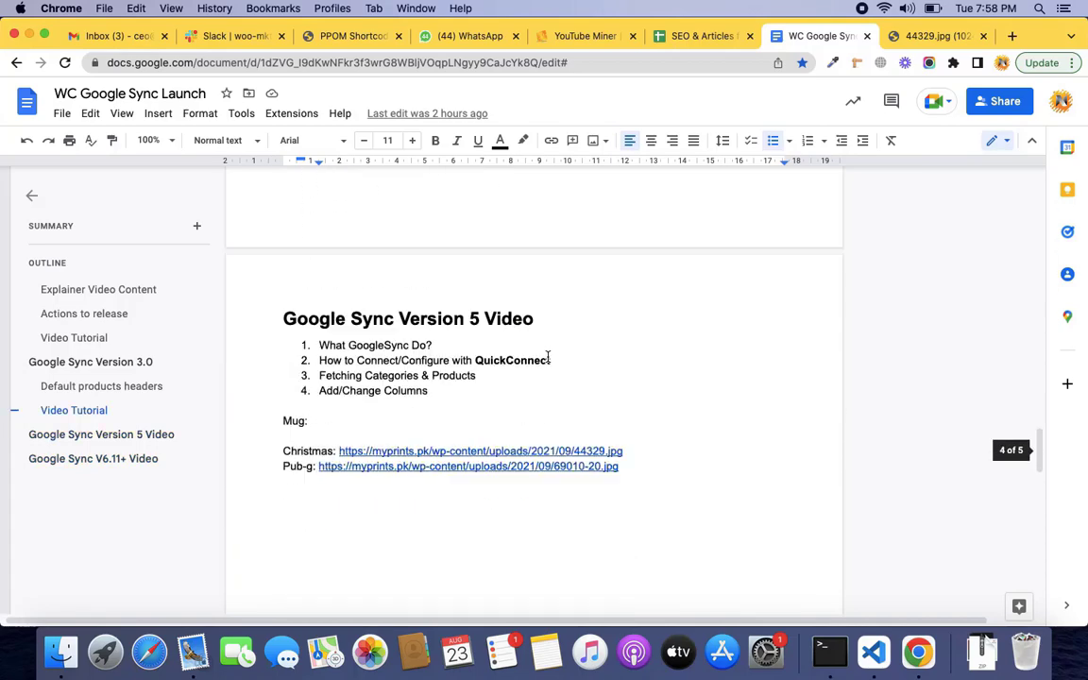
left_click(582, 452)
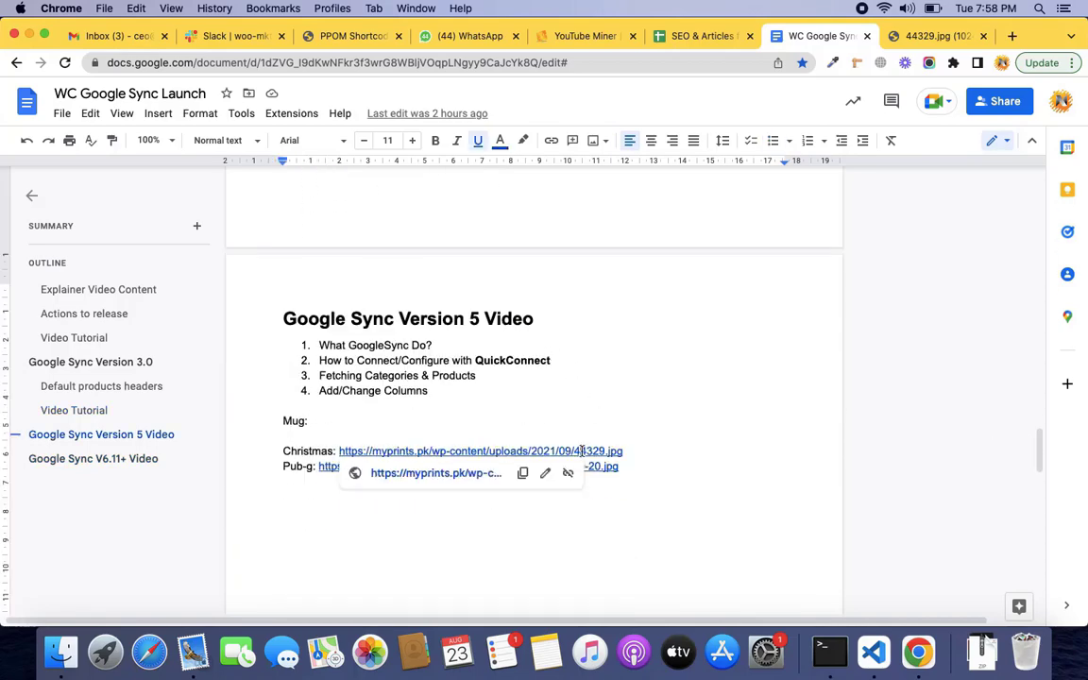
left_click(522, 472)
key("ctrl+Left")
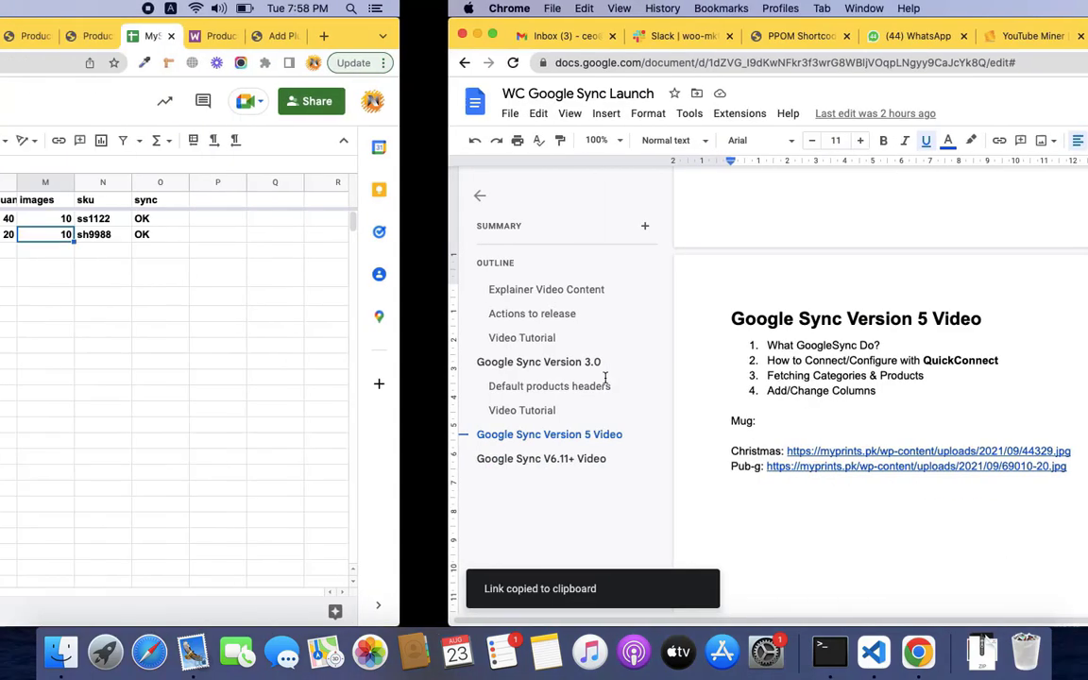
double_click(742, 238)
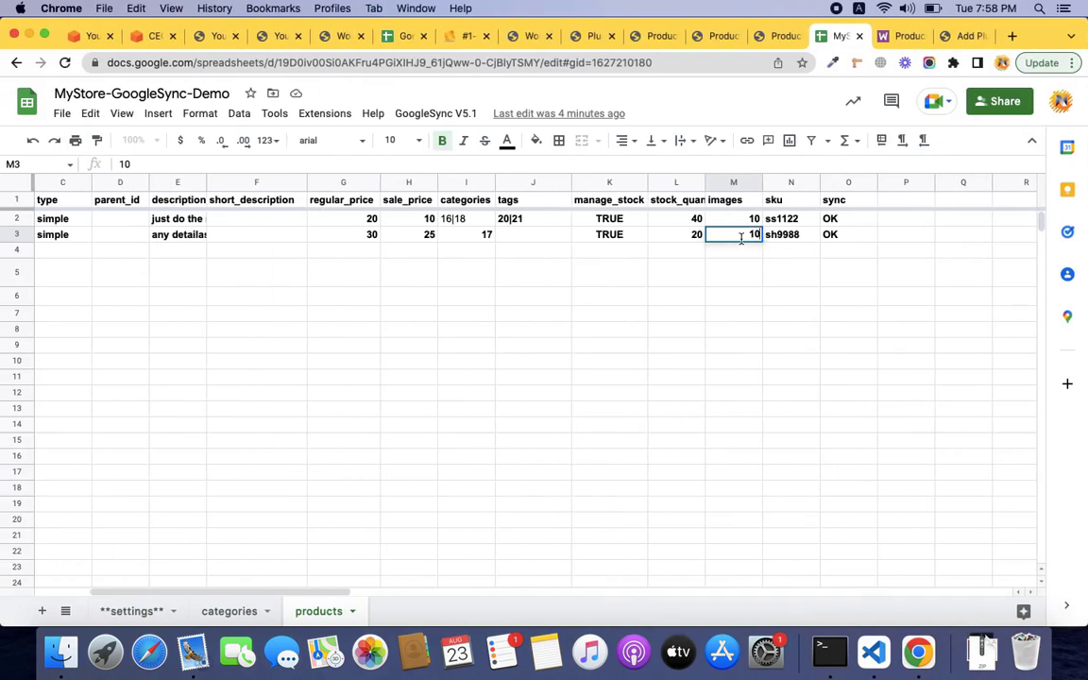
key("BackSpace")
key("BackSpace")
key("super+v")
type("|")
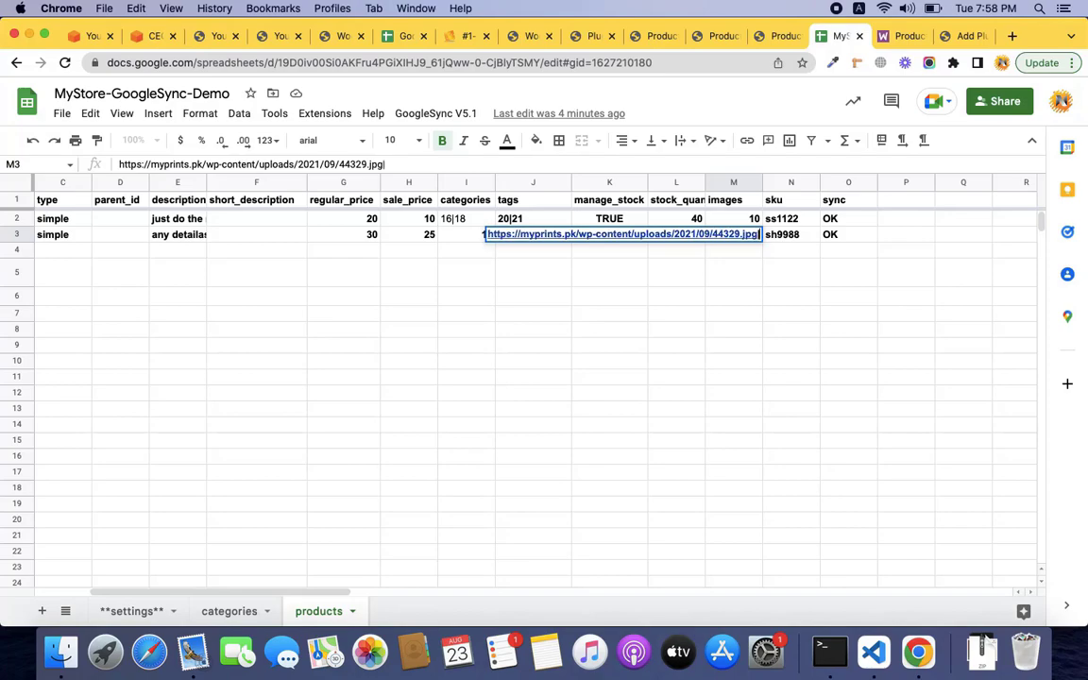
Append the Pub-g mug image URL after the pipe in M3 and commit the cell.
key("ctrl+Right")
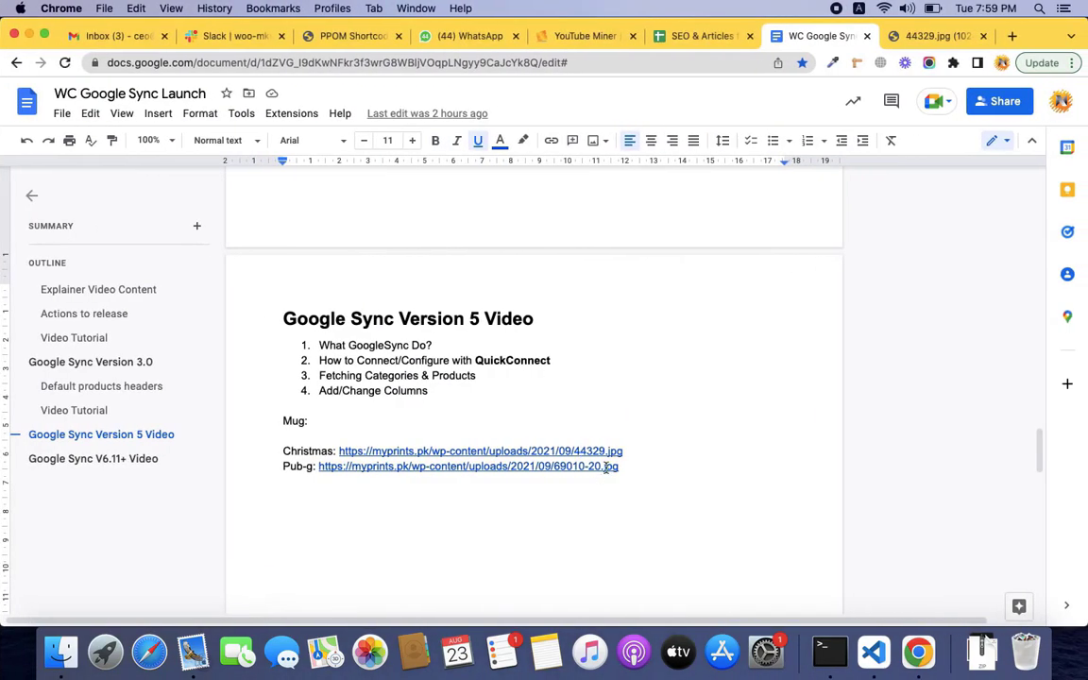
left_click(605, 466)
left_click(503, 488)
key("ctrl+Left")
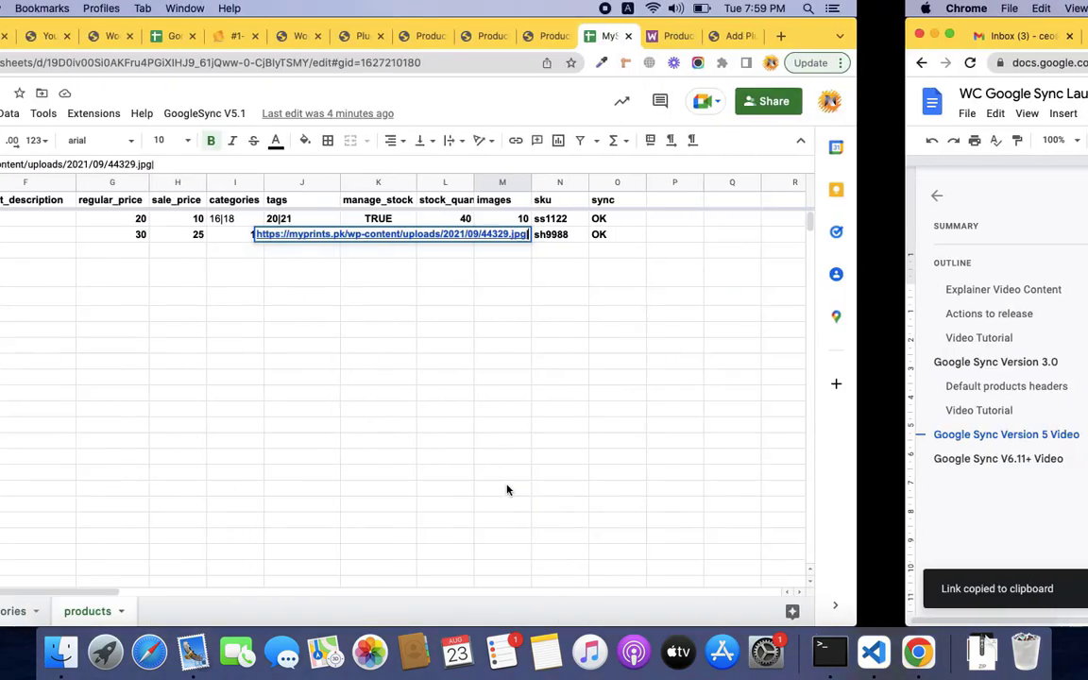
key("super+v")
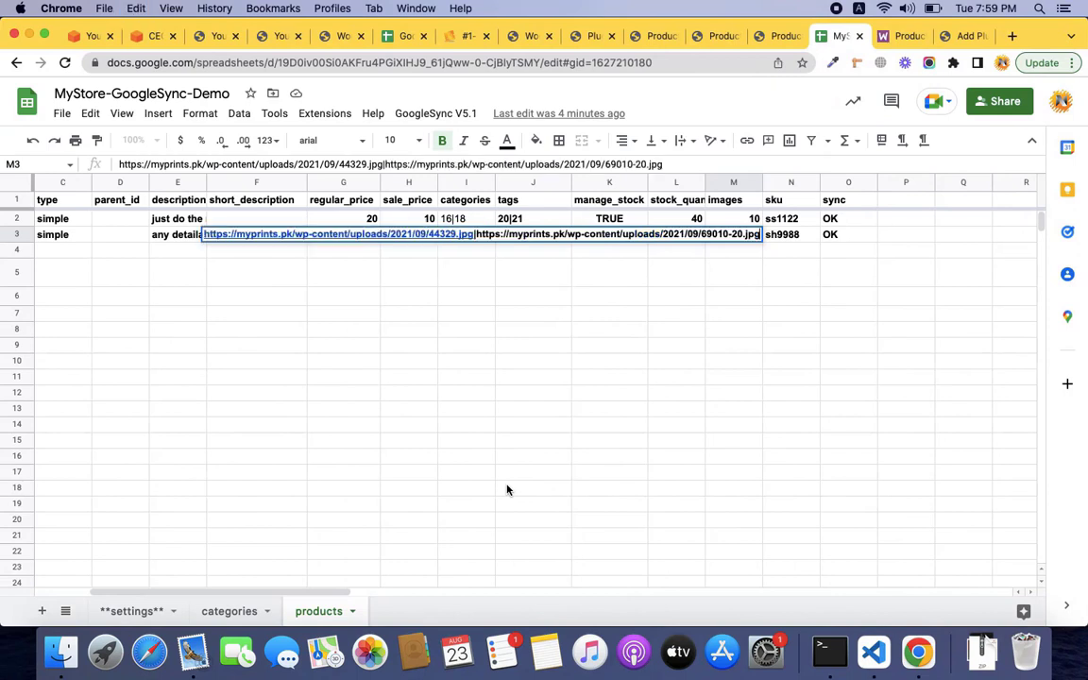
key("Tab")
key("Tab")
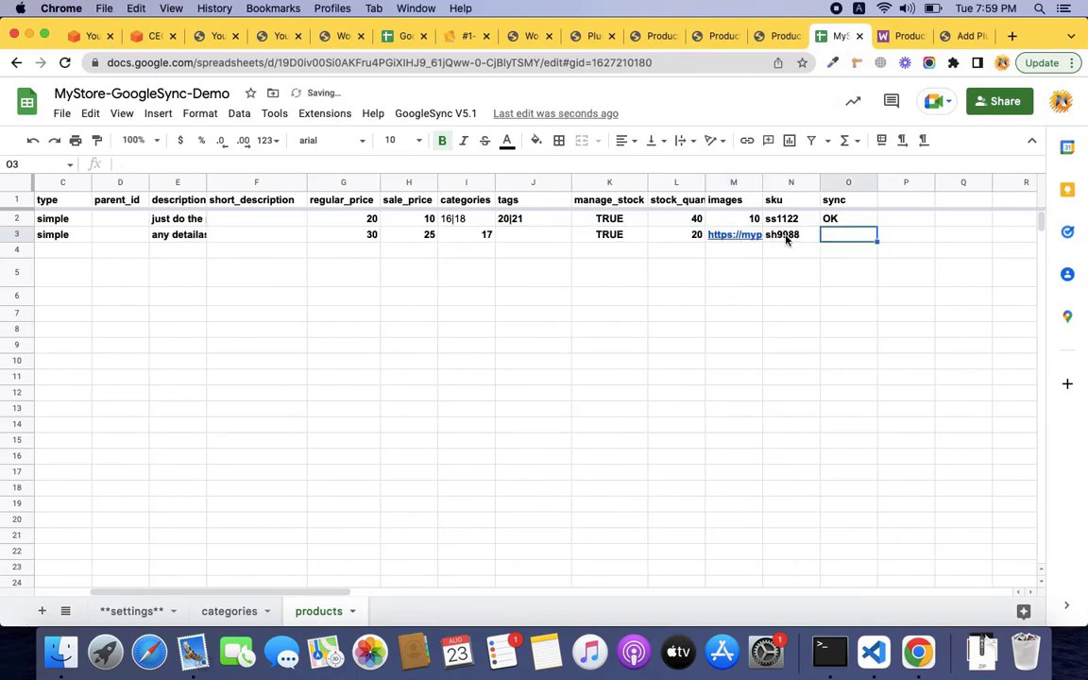
Run GoogleSync V5.1 > Sync Data so row 3's images become IDs 13|14, dismissing the error notice.
left_click(436, 114)
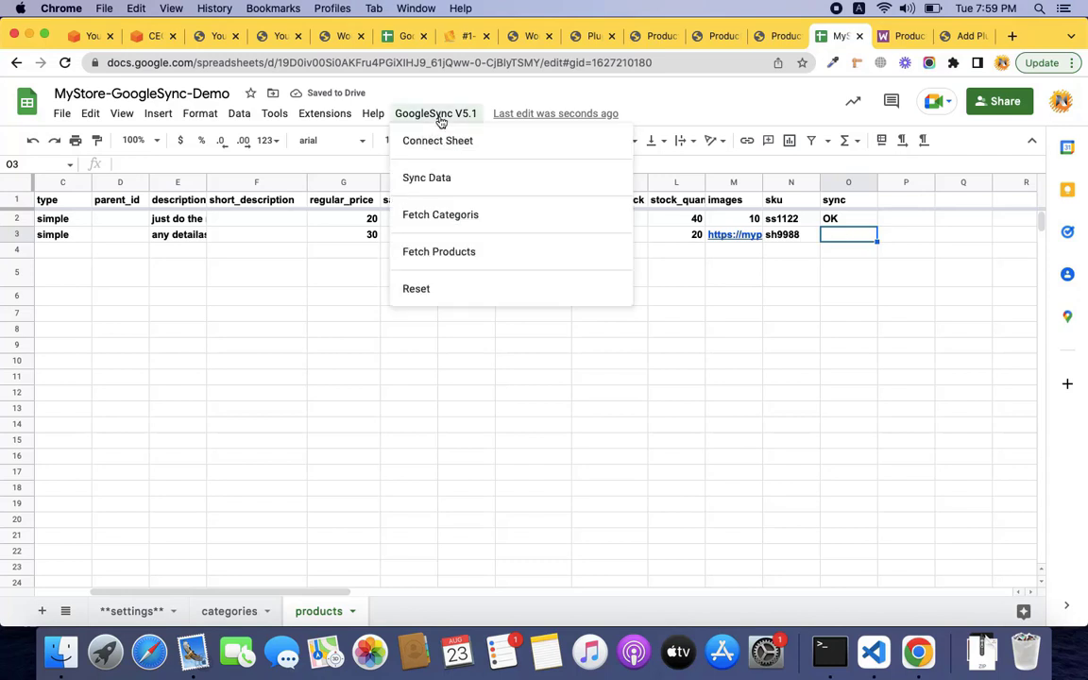
left_click(450, 175)
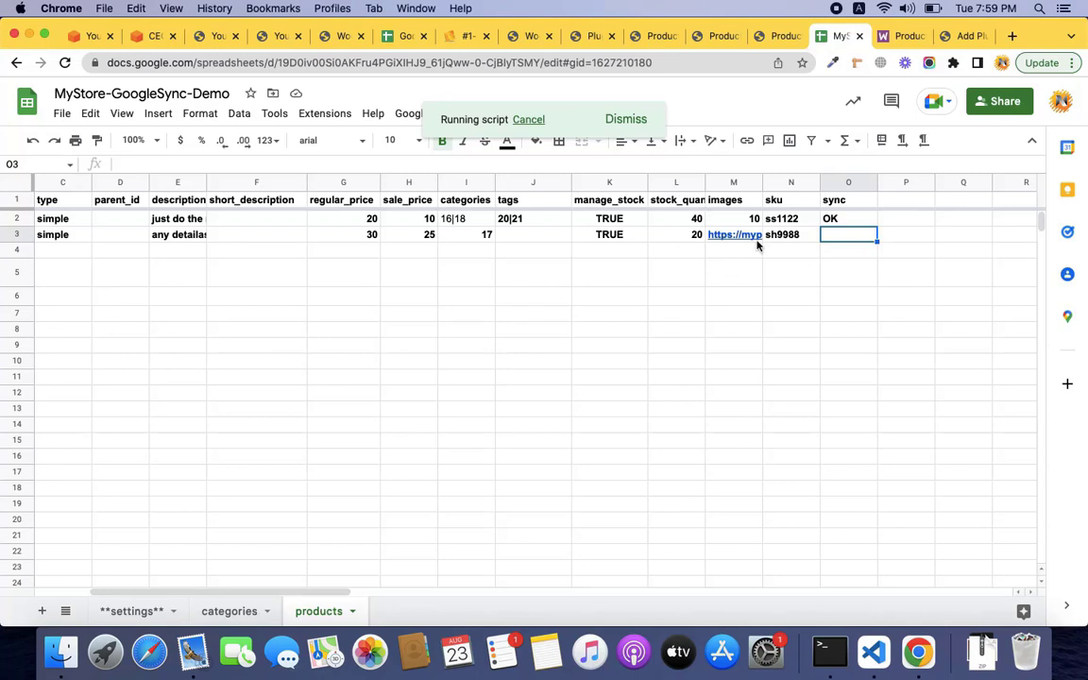
mouse_move(756, 245)
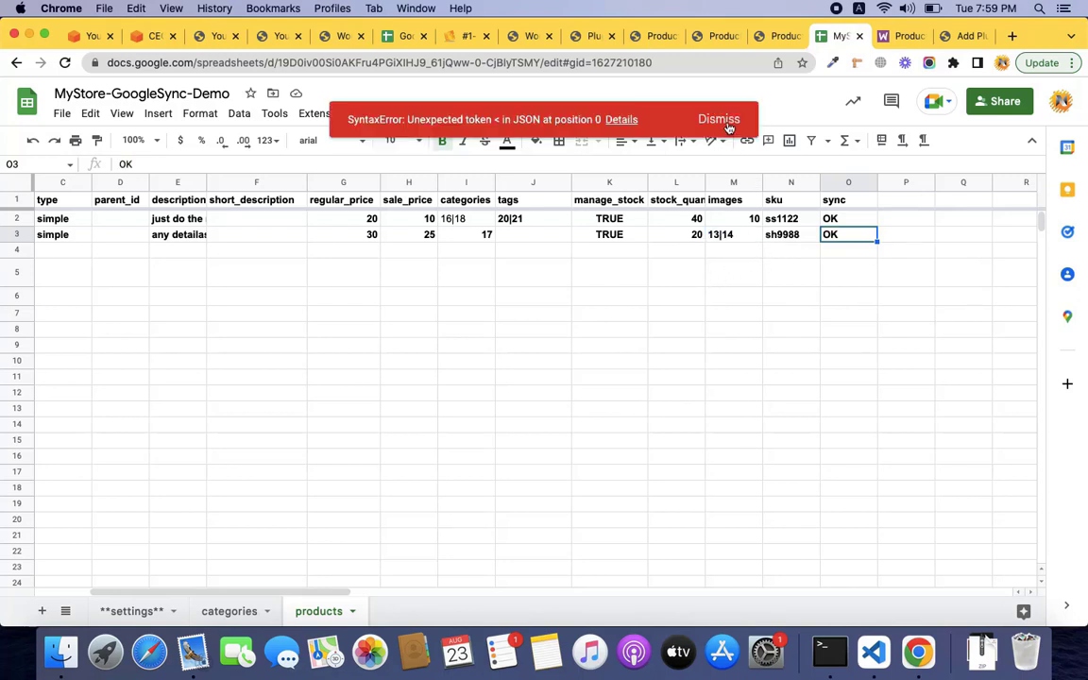
left_click(725, 120)
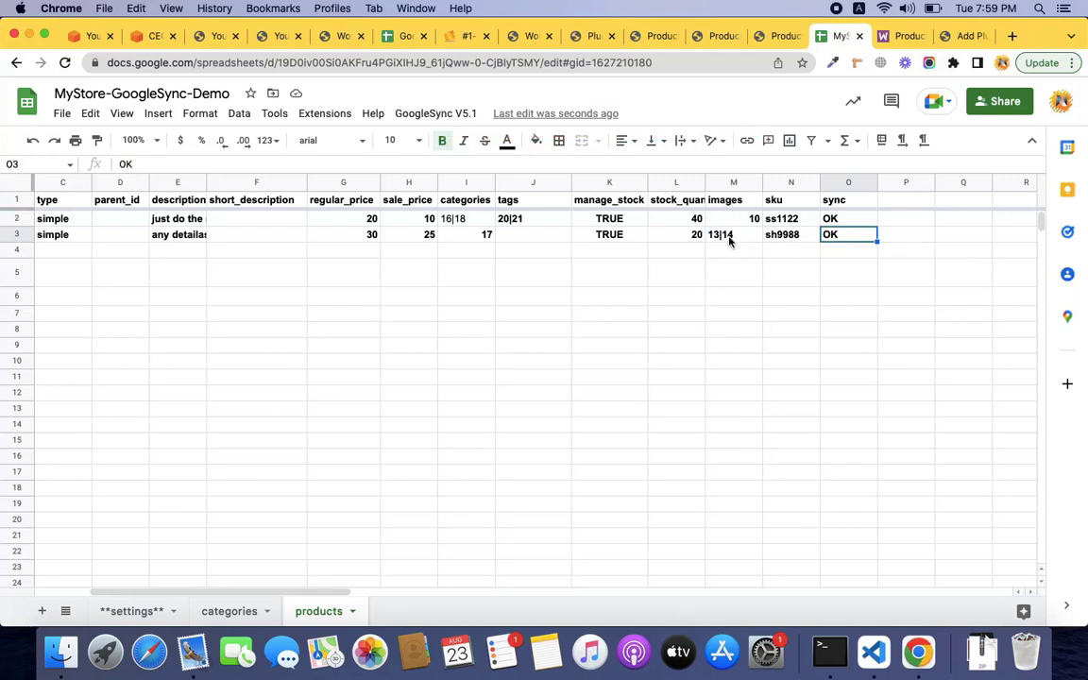
left_click(778, 37)
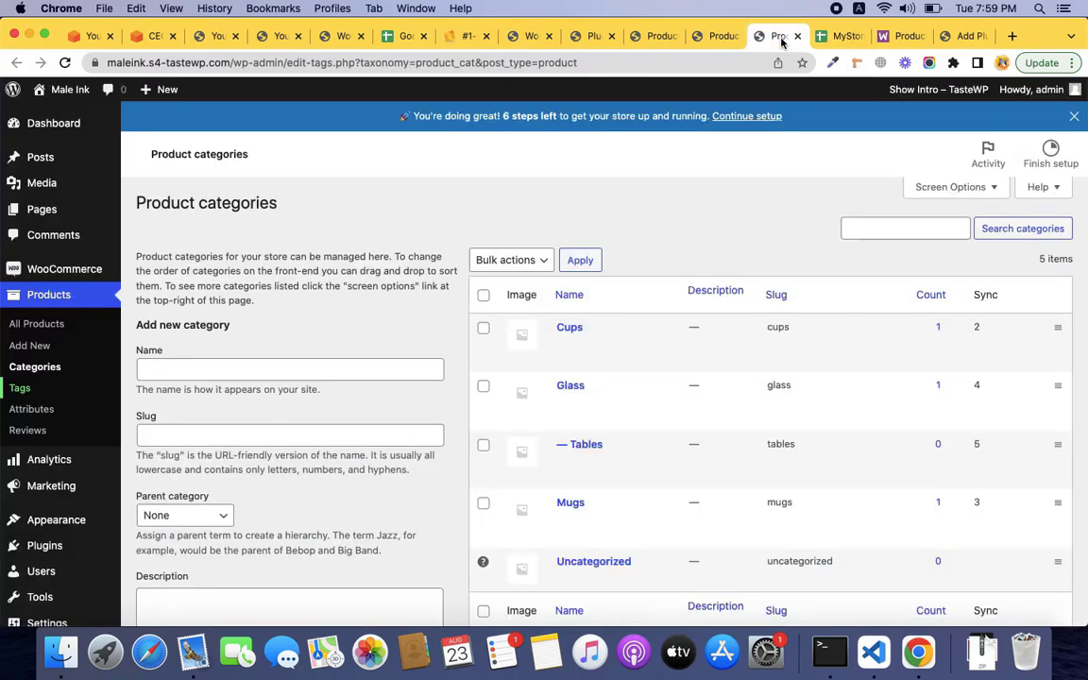
Close the Product tags page and reload the WooCommerce All Products list.
left_click(718, 38)
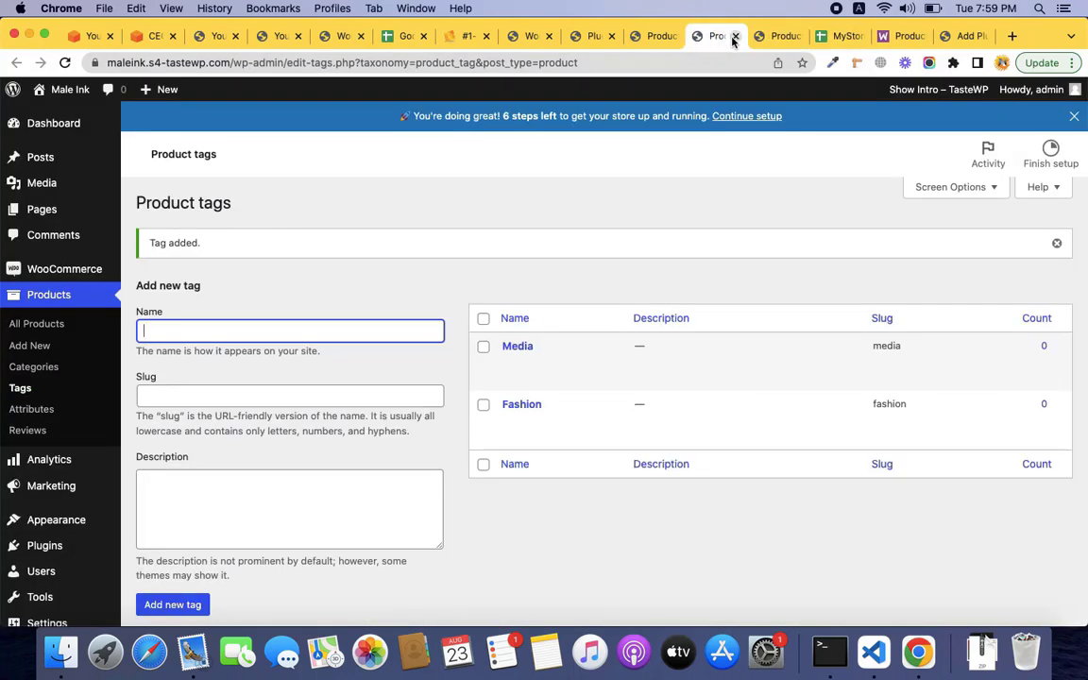
left_click(735, 37)
left_click(652, 36)
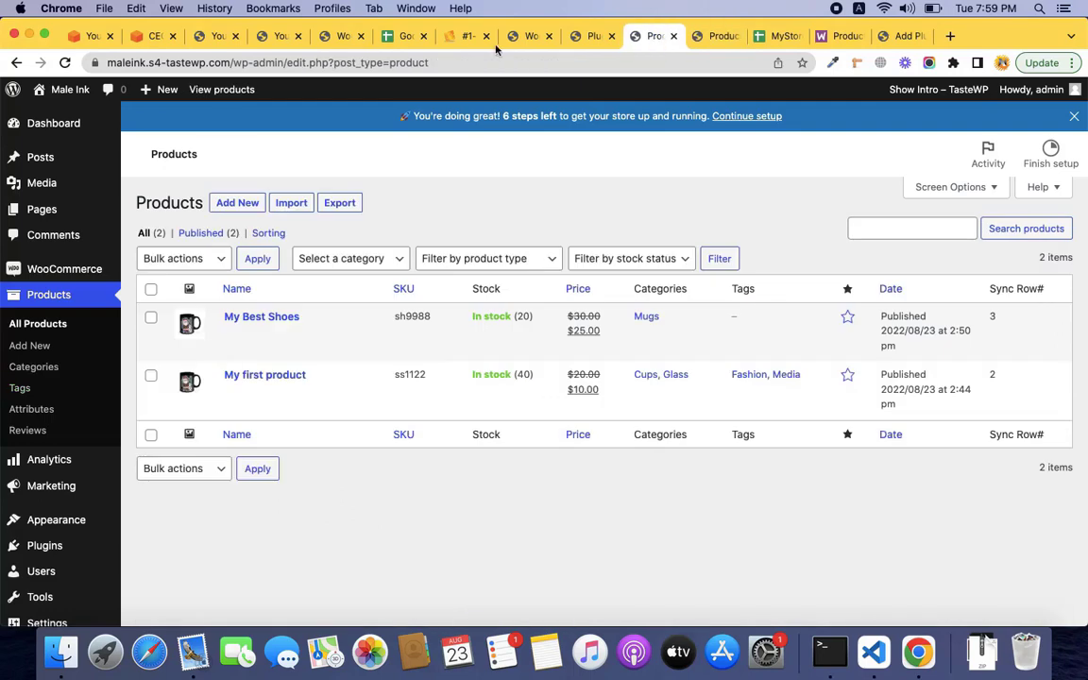
left_click(65, 62)
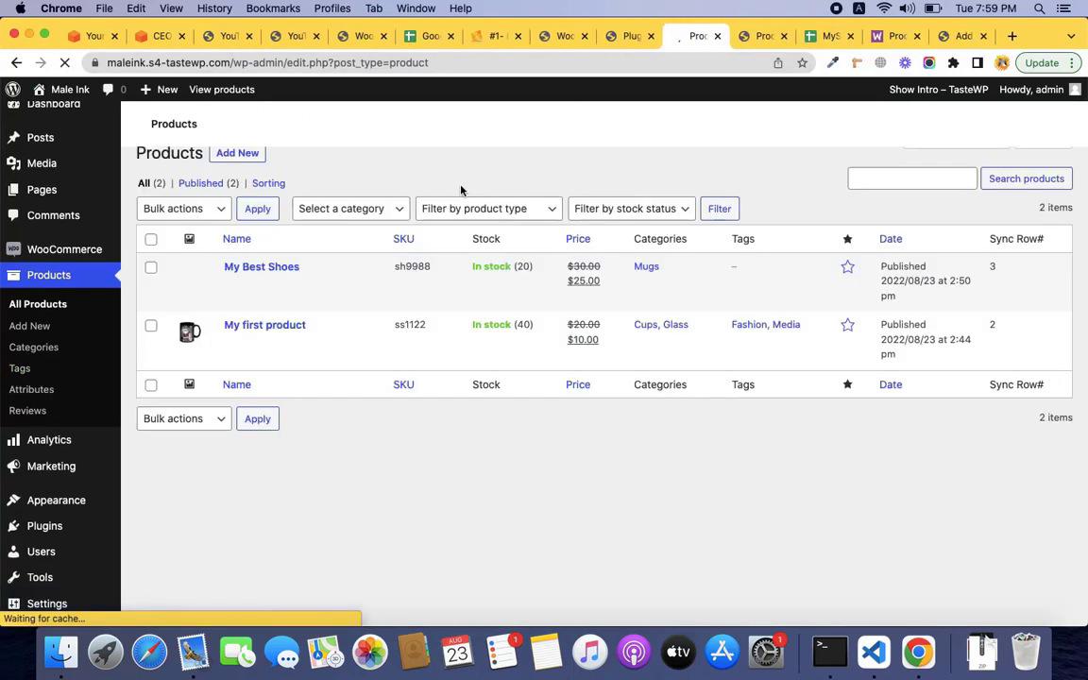
View My Best Shoes' store page and check the Christmas and PUBG mug images in its gallery.
mouse_move(262, 274)
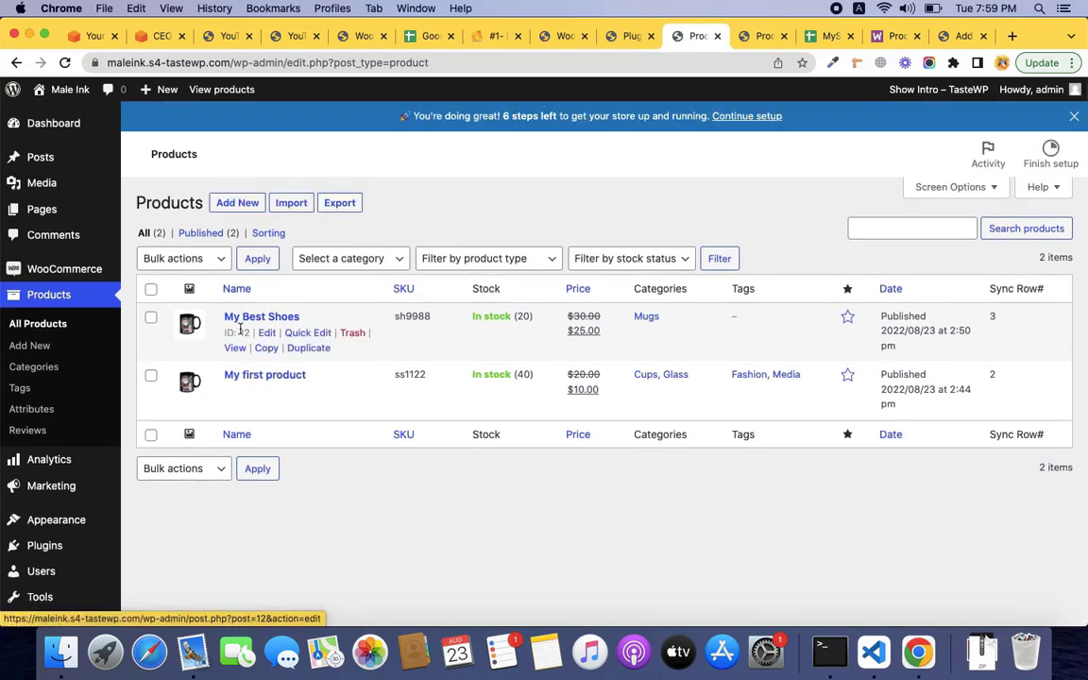
left_click(237, 348, "super")
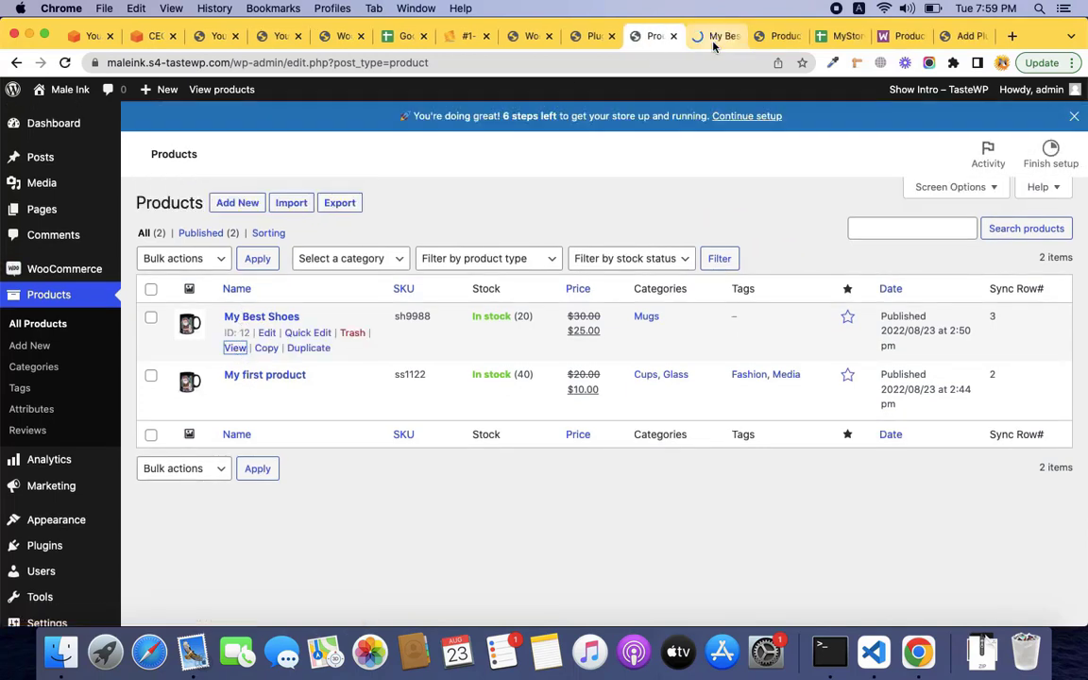
left_click(713, 38)
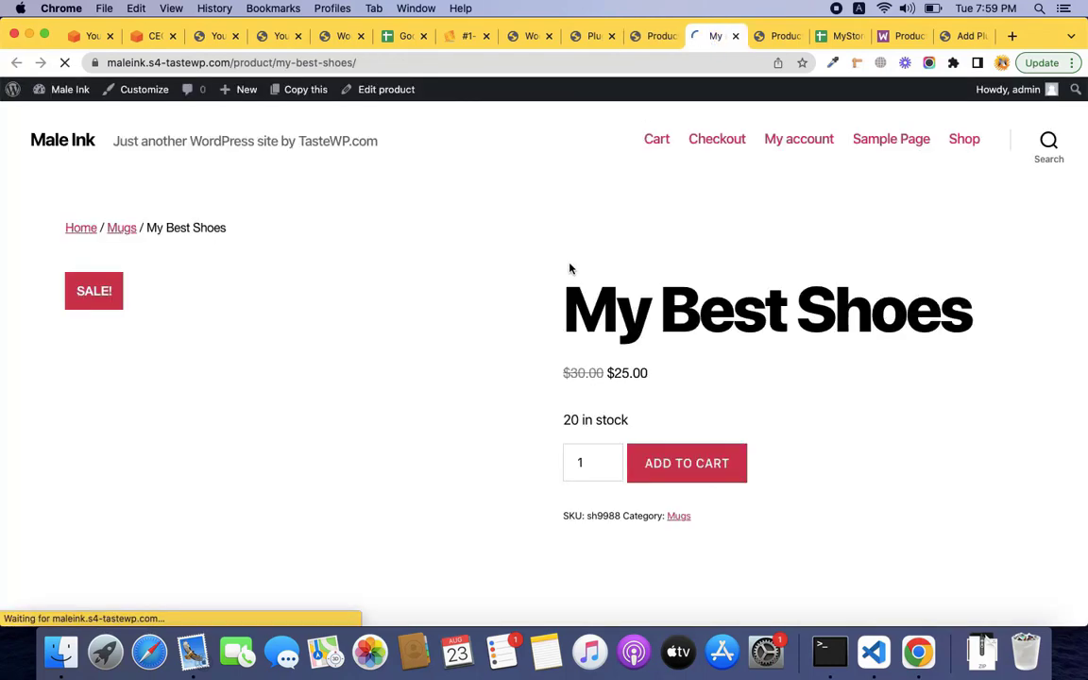
scroll(326, 316, "down", 3)
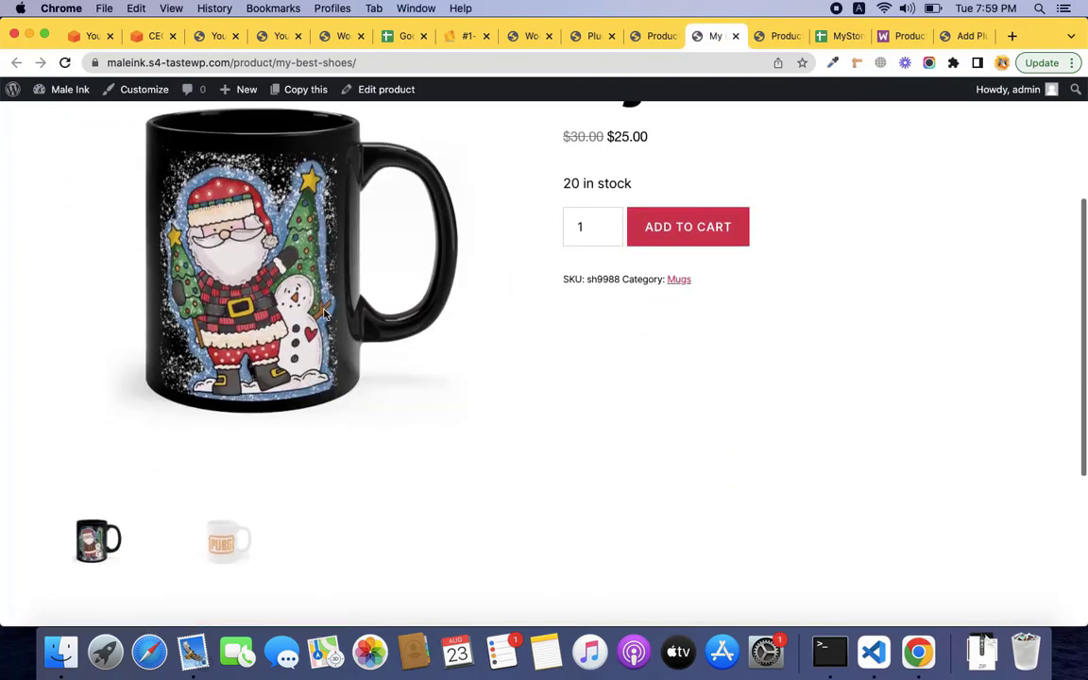
left_click(209, 560)
left_click(113, 556)
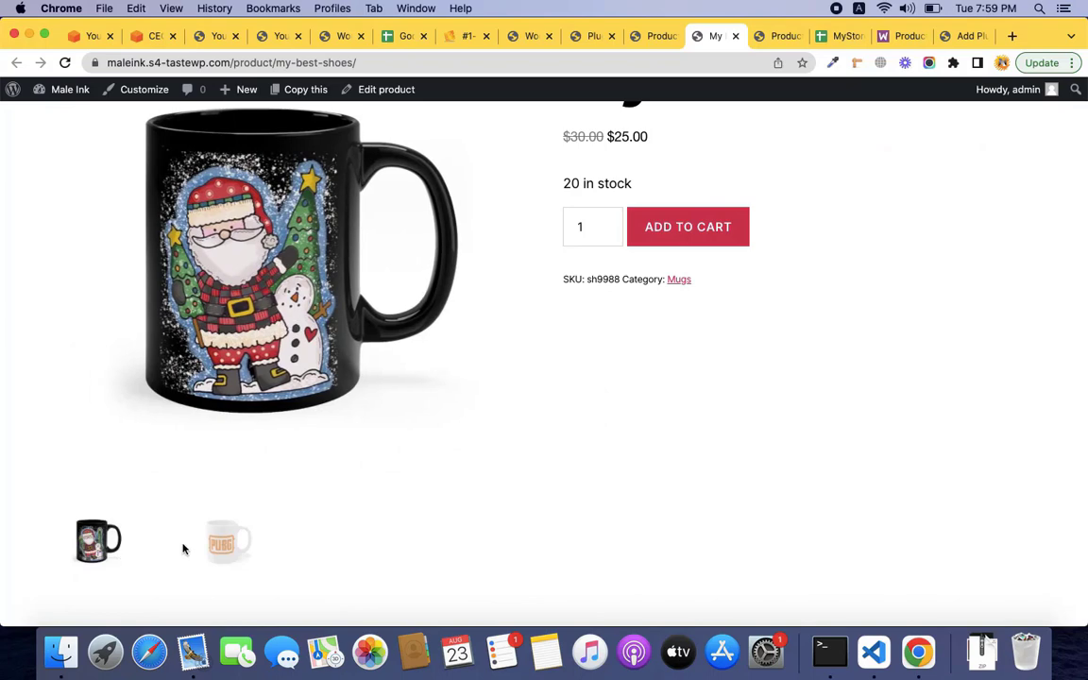
left_click(220, 545)
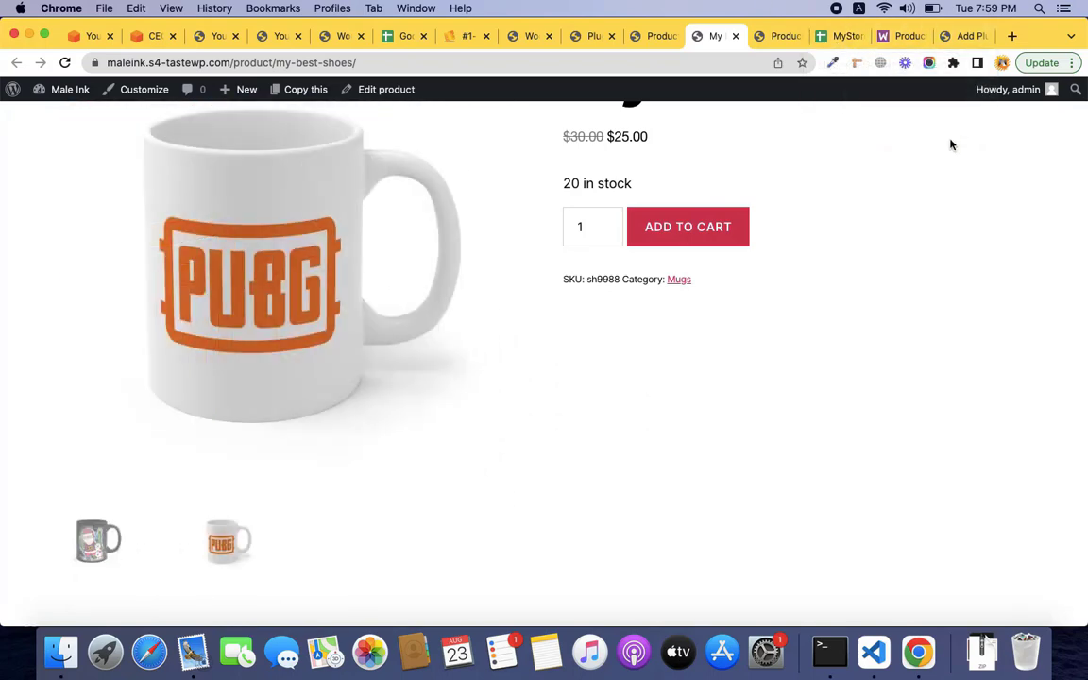
key("ctrl+Right")
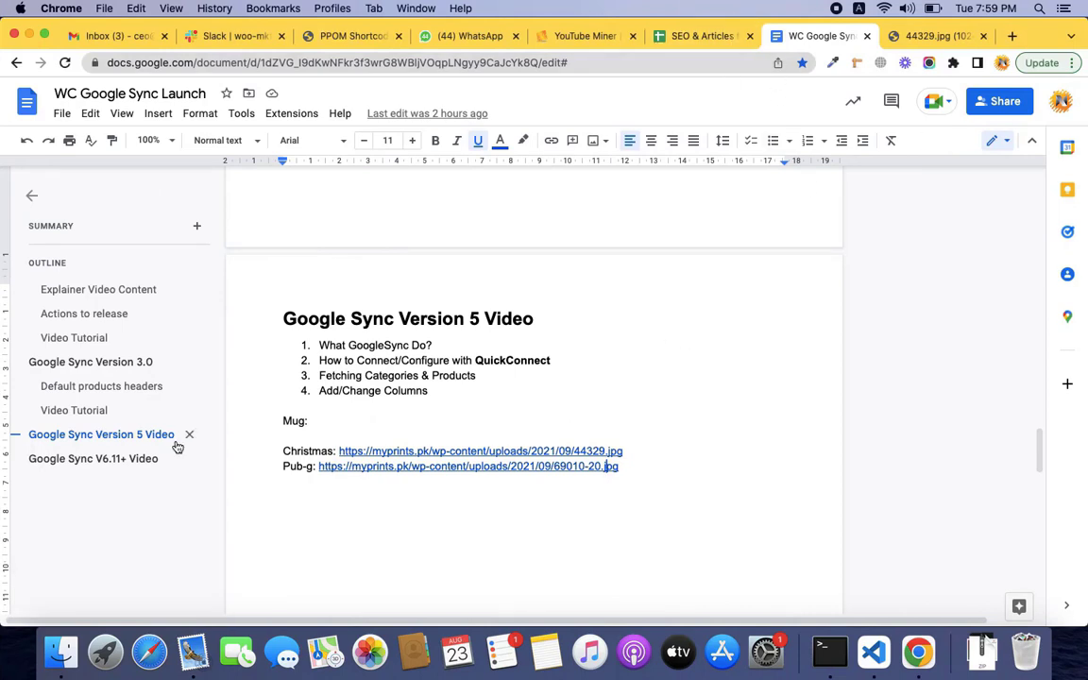
Highlight the Attributes & Variations topic in the outline doc, then go to the GoogleSyncV5 spreadsheet.
left_click(139, 459)
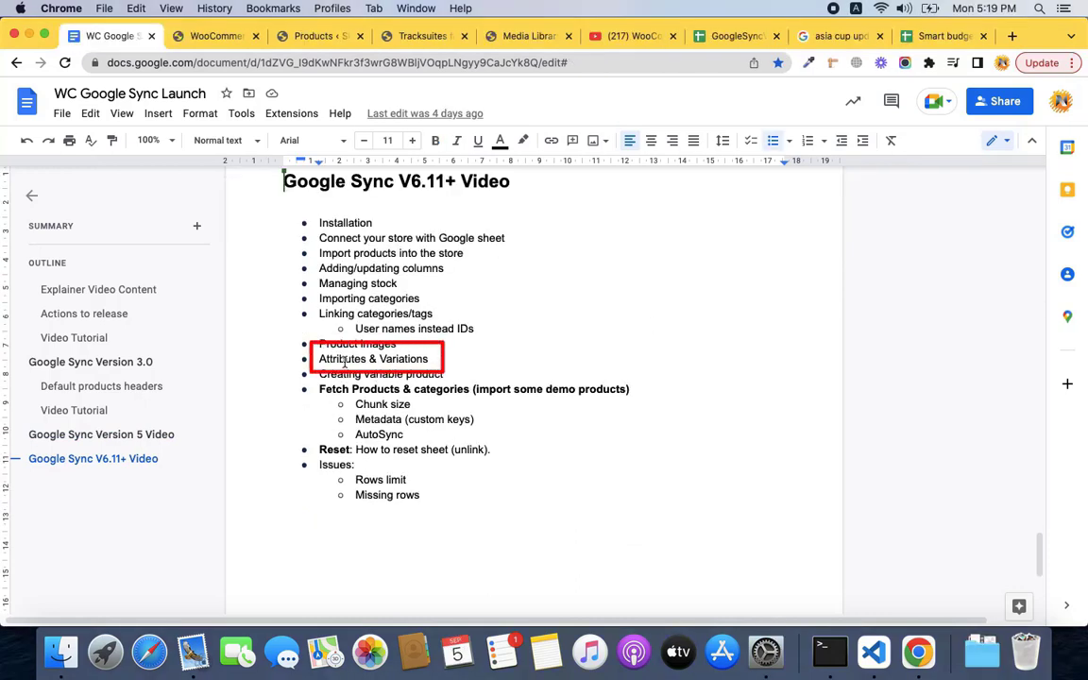
left_click_drag(320, 358, 434, 359)
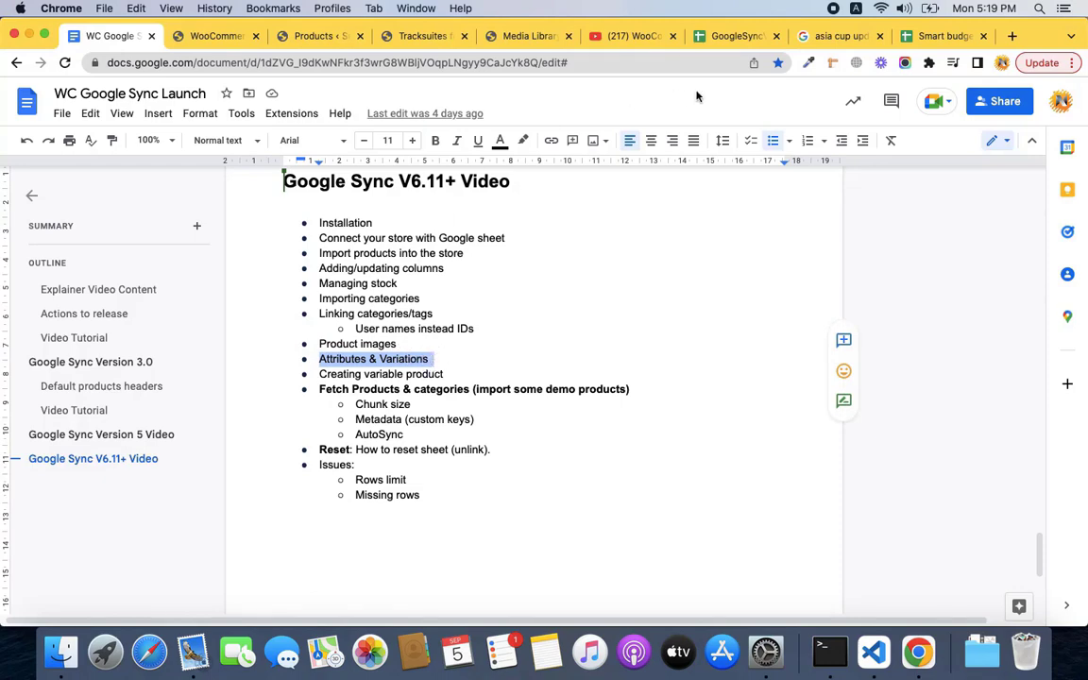
left_click(738, 36)
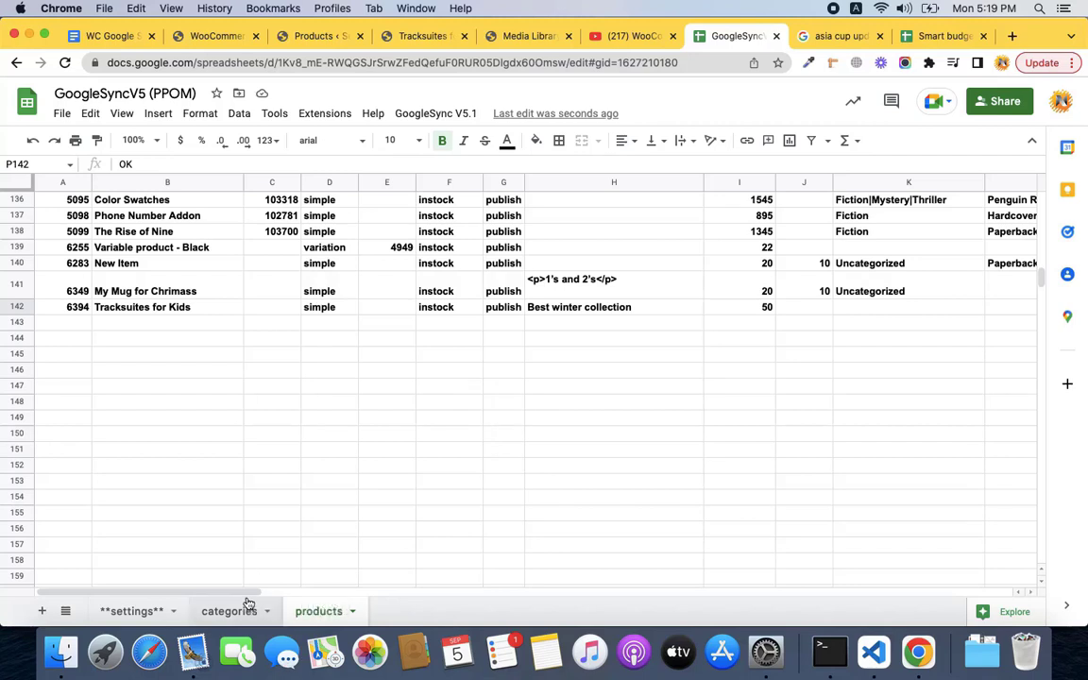
Inspect the attributes column O header and Tracksuites for Kids' O142 cell before viewing the settings sheet.
left_click_drag(244, 592, 213, 593)
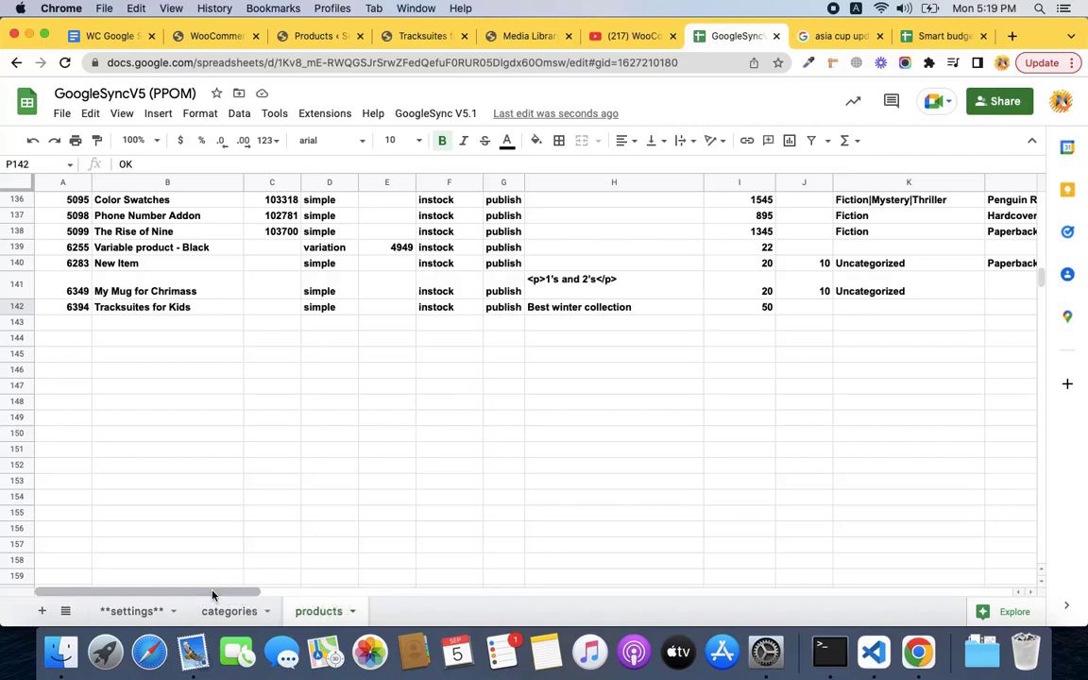
left_click(202, 309)
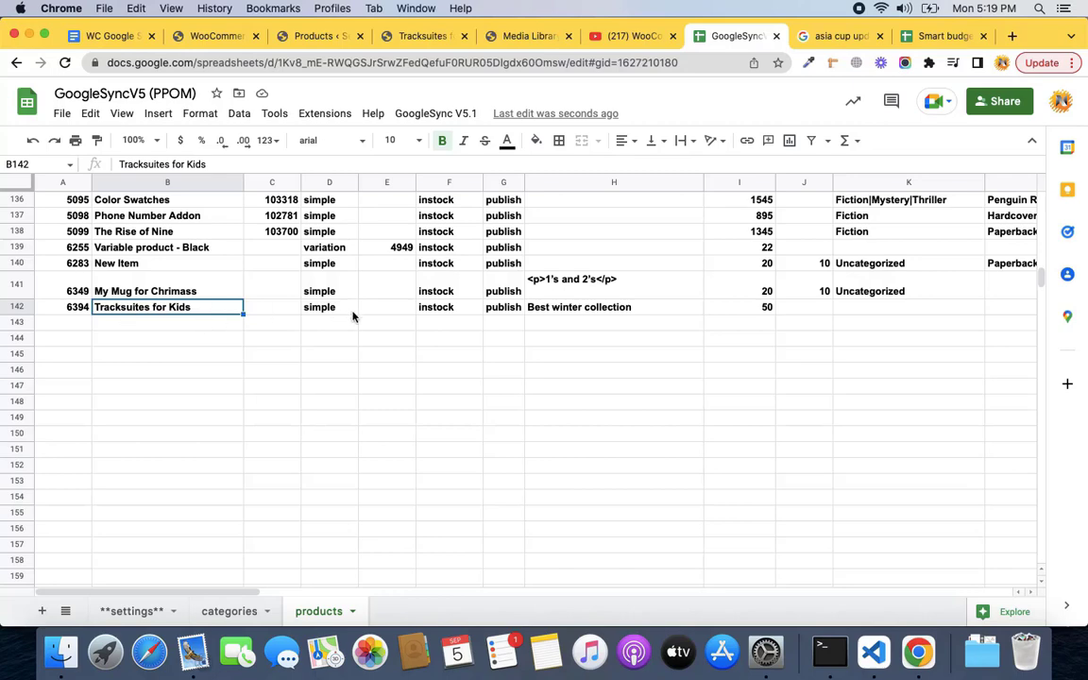
scroll(353, 316, "right", 5)
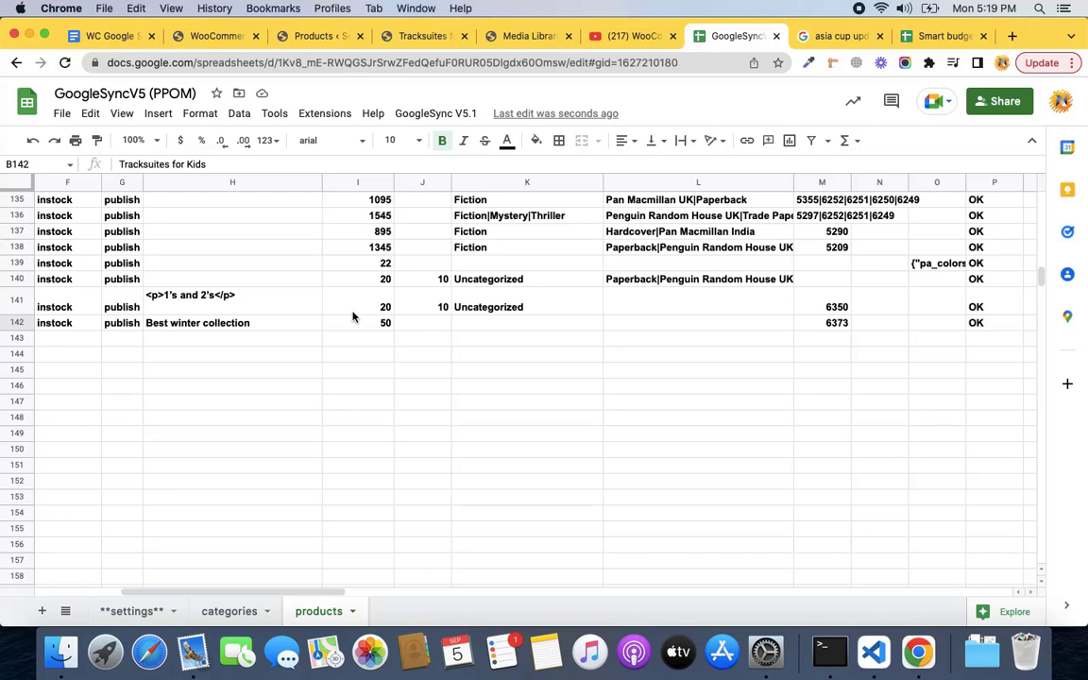
scroll(352, 316, "right", 2)
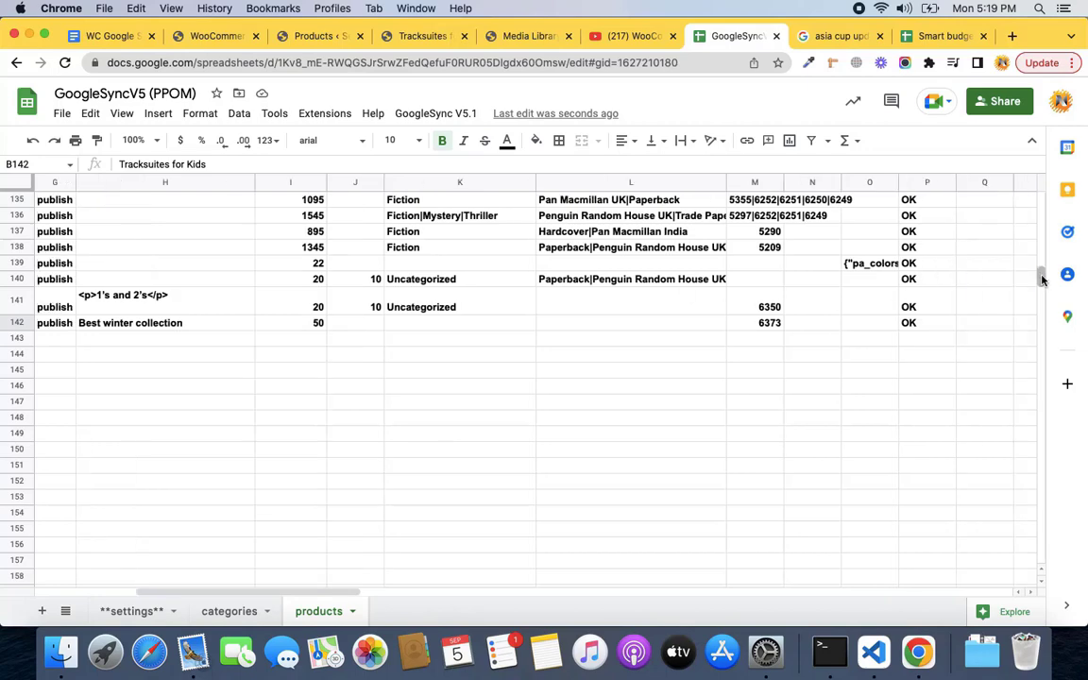
left_click_drag(1042, 279, 1041, 204)
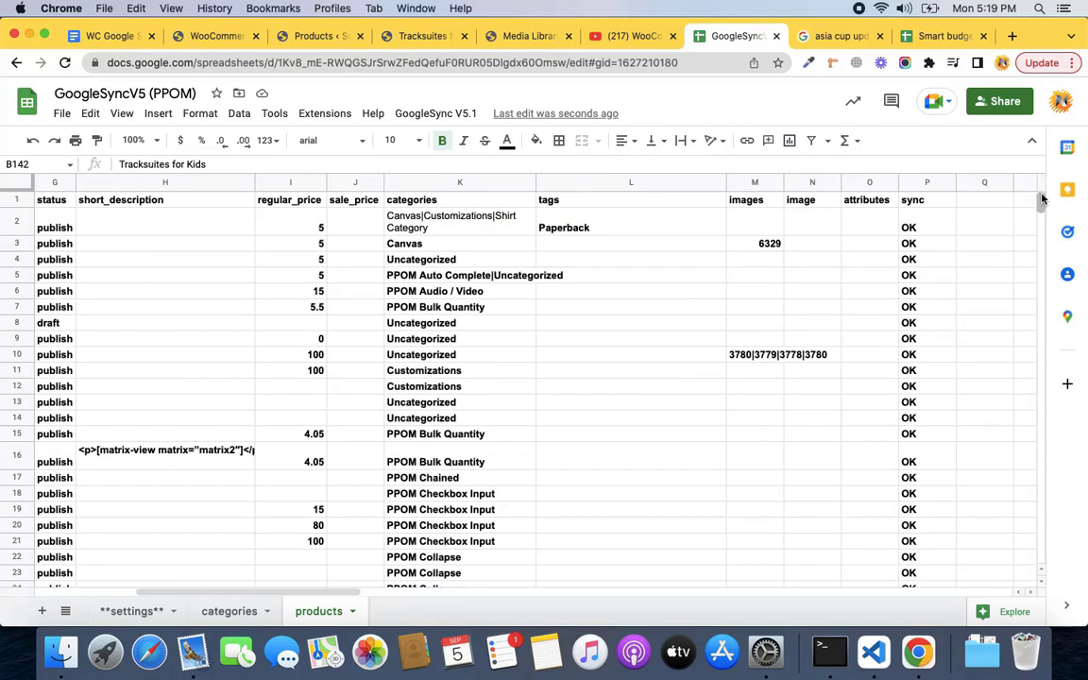
left_click(867, 204)
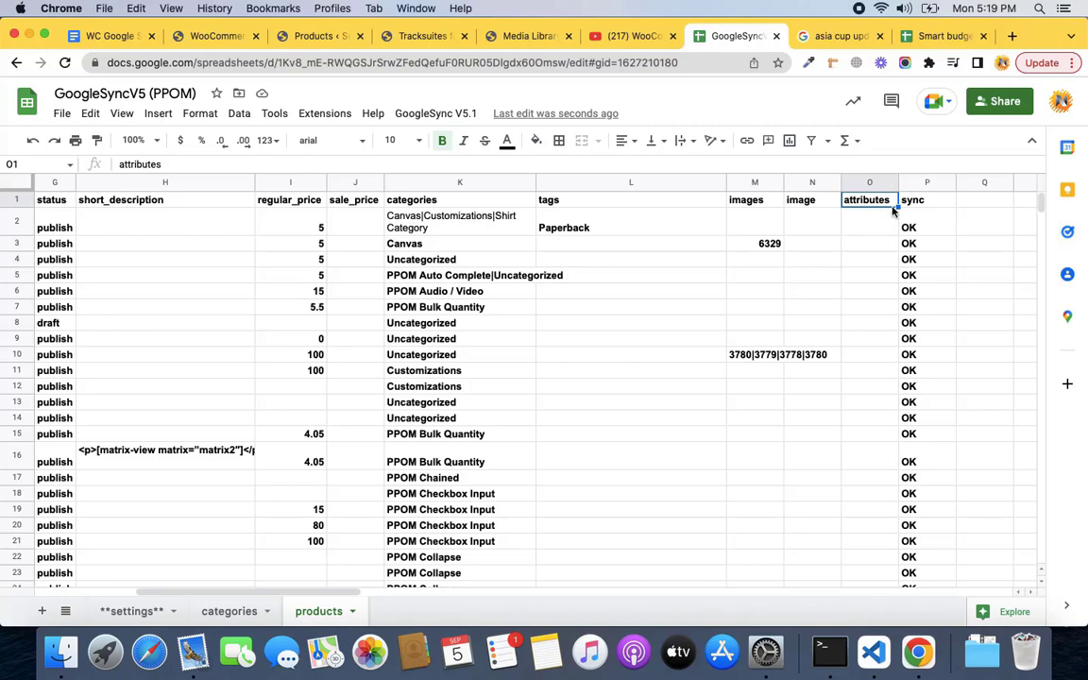
left_click_drag(1039, 195, 1050, 270)
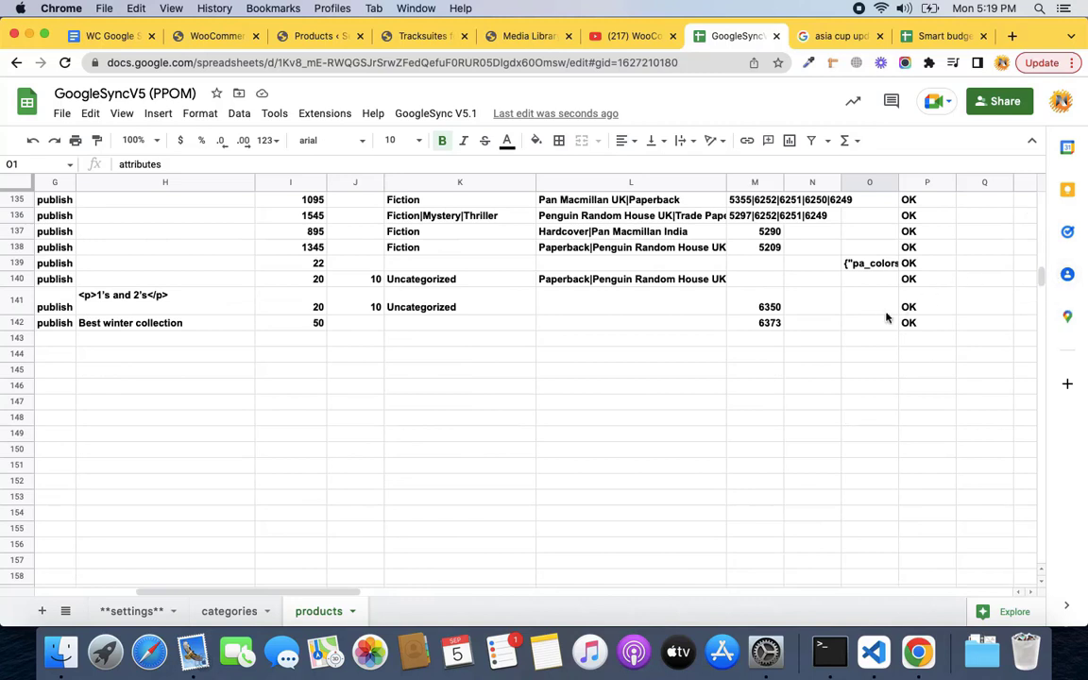
left_click(860, 326)
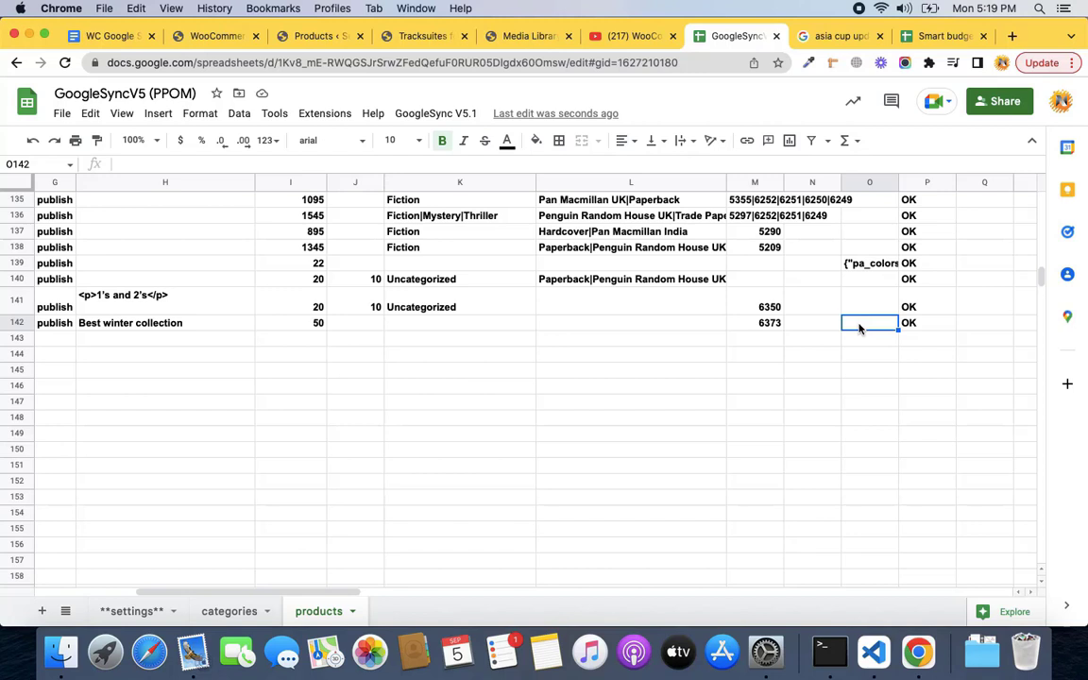
left_click(132, 611)
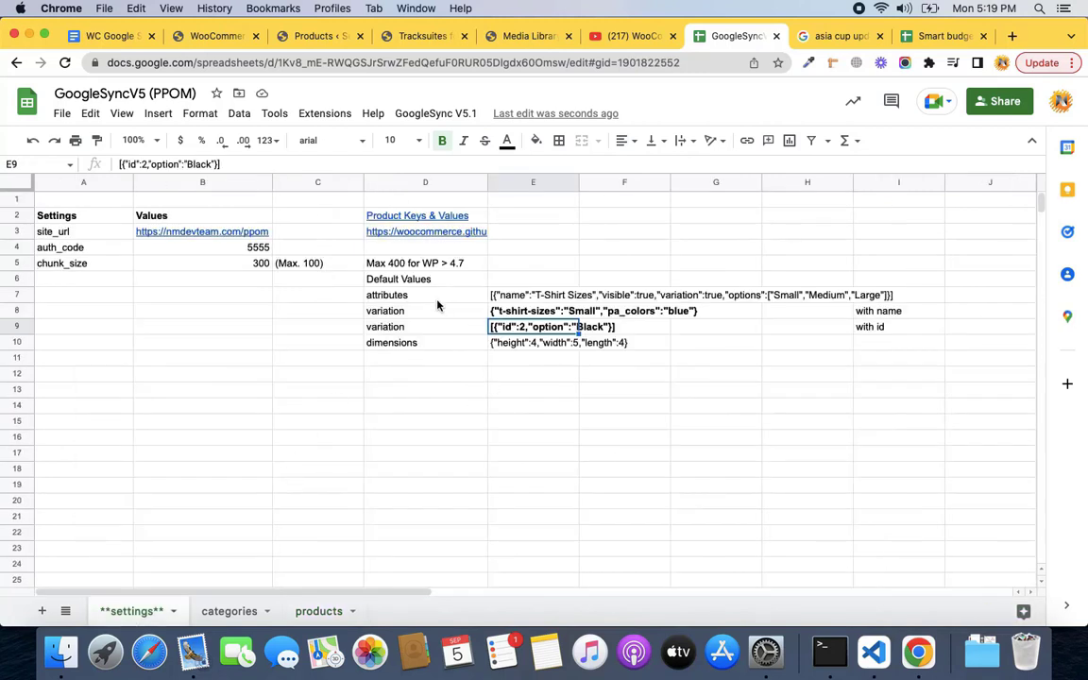
Copy the sample attributes JSON from the settings sheet into products cell O142.
left_click(437, 298)
left_click(513, 297)
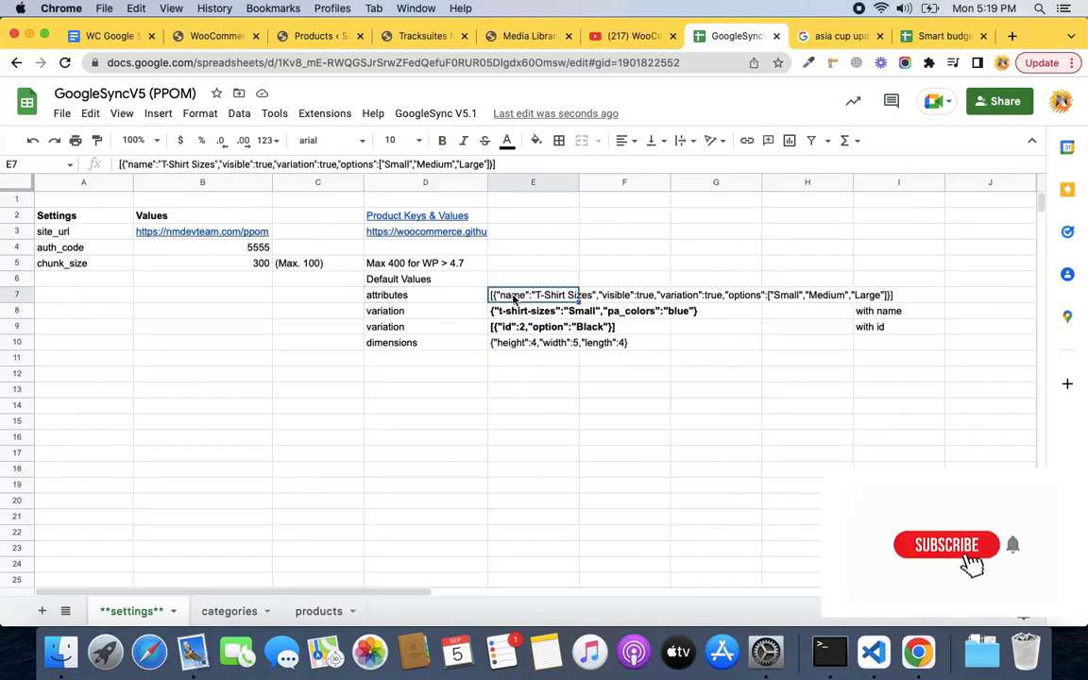
key("cmd+c")
left_click(318, 611)
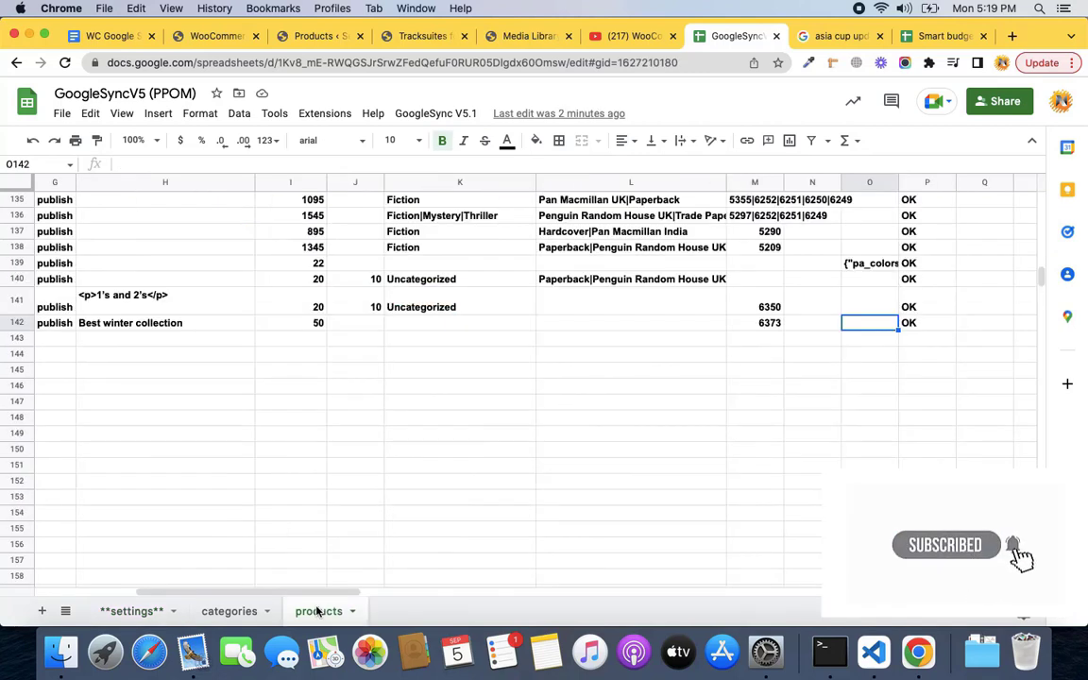
double_click(858, 324)
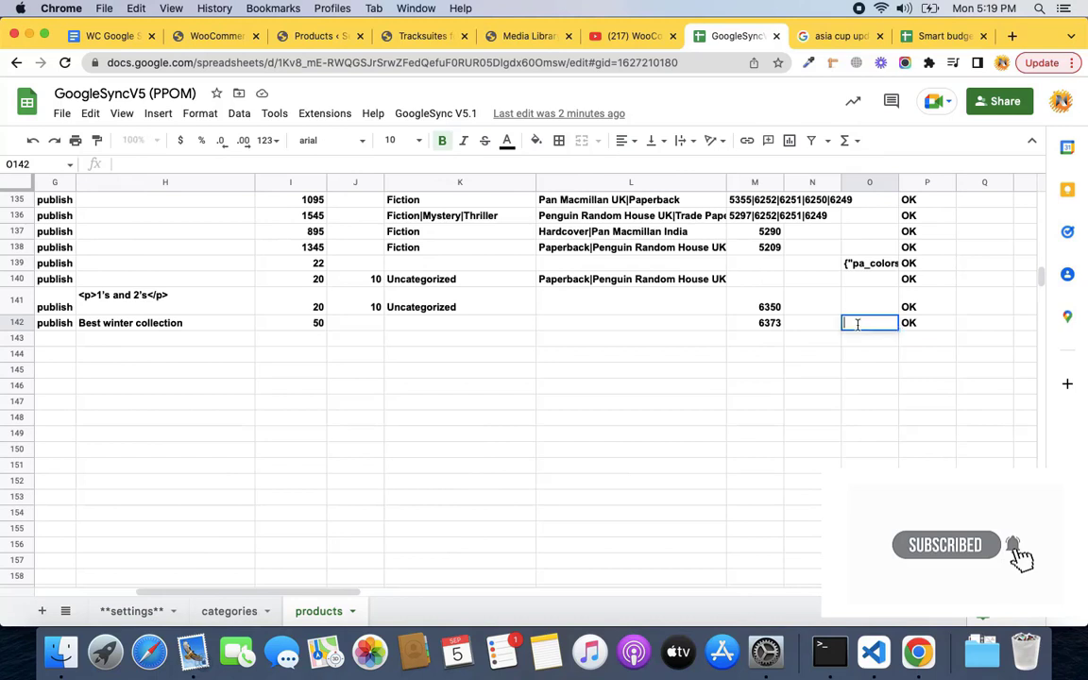
key("cmd+v")
key("Return")
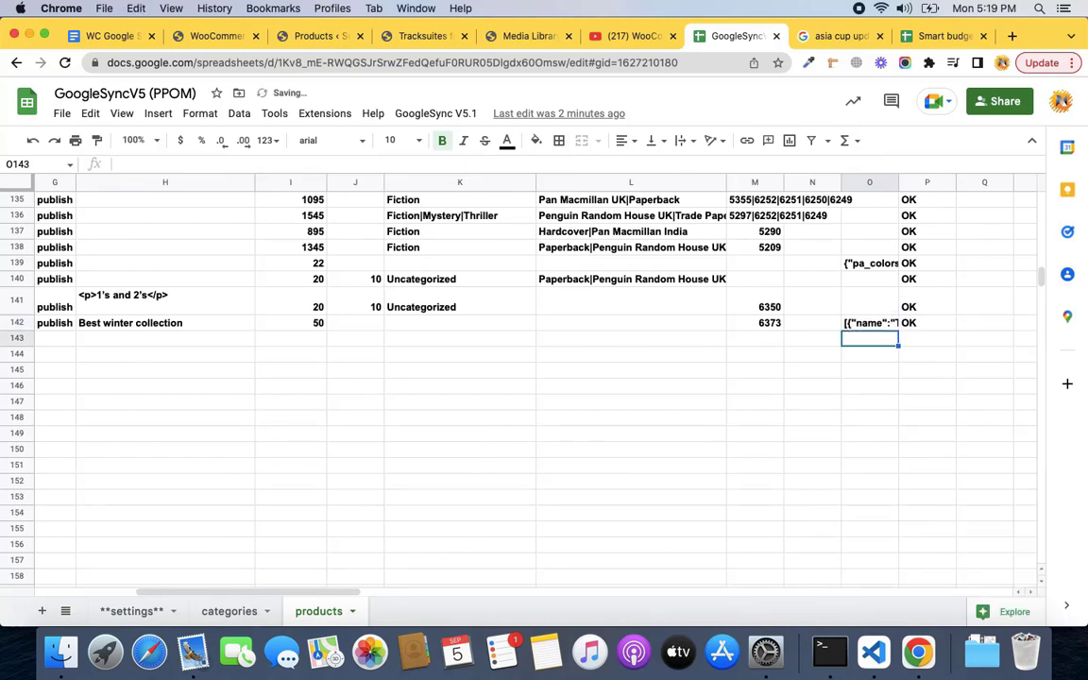
key("Up")
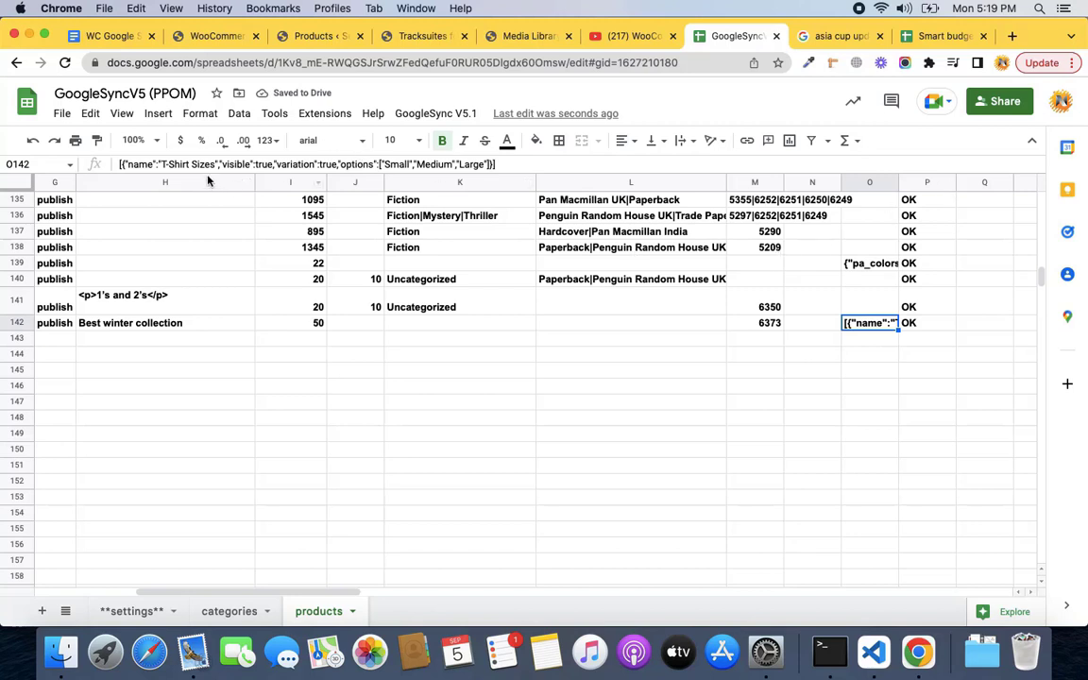
In O142, rename the T-Shirt Sizes attribute to Colors and set variation to false.
double_click(142, 164)
left_click(169, 162)
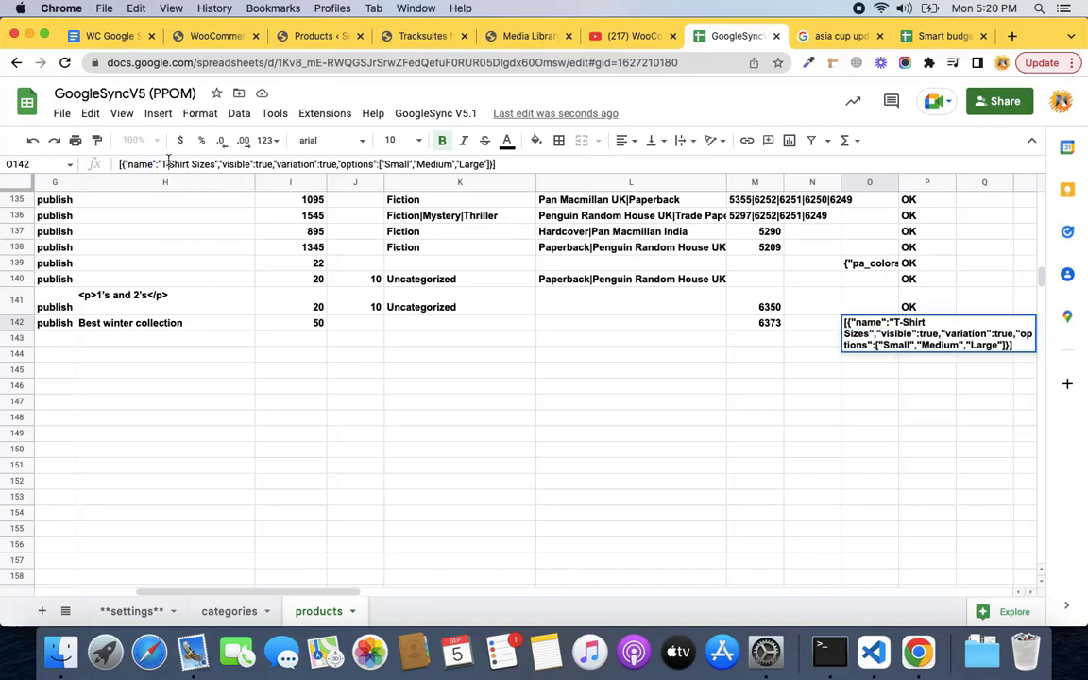
key("Left")
key("Left")
key("shift+Right")
key("shift+Right")
key("shift+Right")
key("shift+Right")
key("shift+Right")
key("shift+Right")
key("shift+Right")
key("shift+Right")
key("shift+Right")
key("shift+Right")
key("shift+Right")
key("shift+Right")
key("shift+Right")
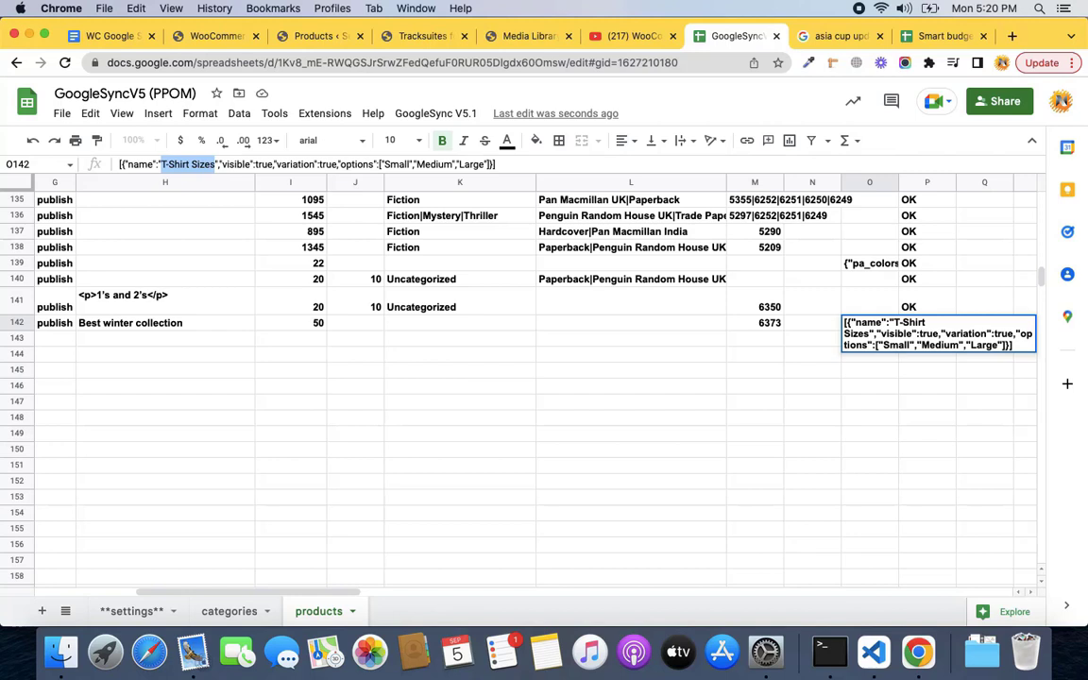
type("Colors")
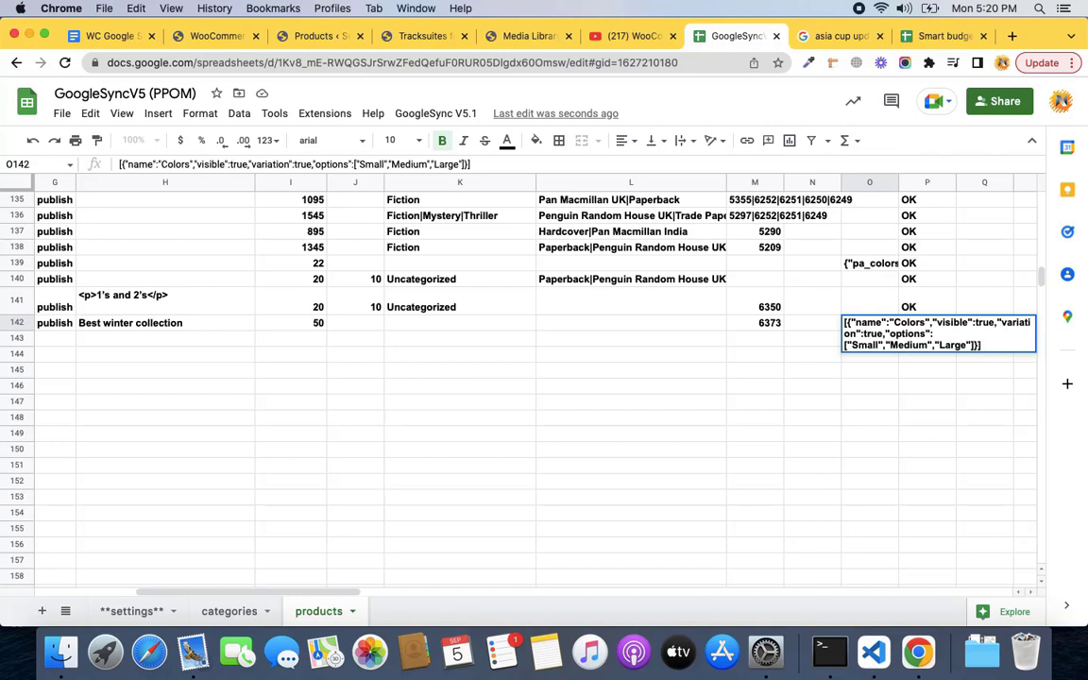
key("BackSpace")
key("BackSpace")
key("BackSpace")
key("BackSpace")
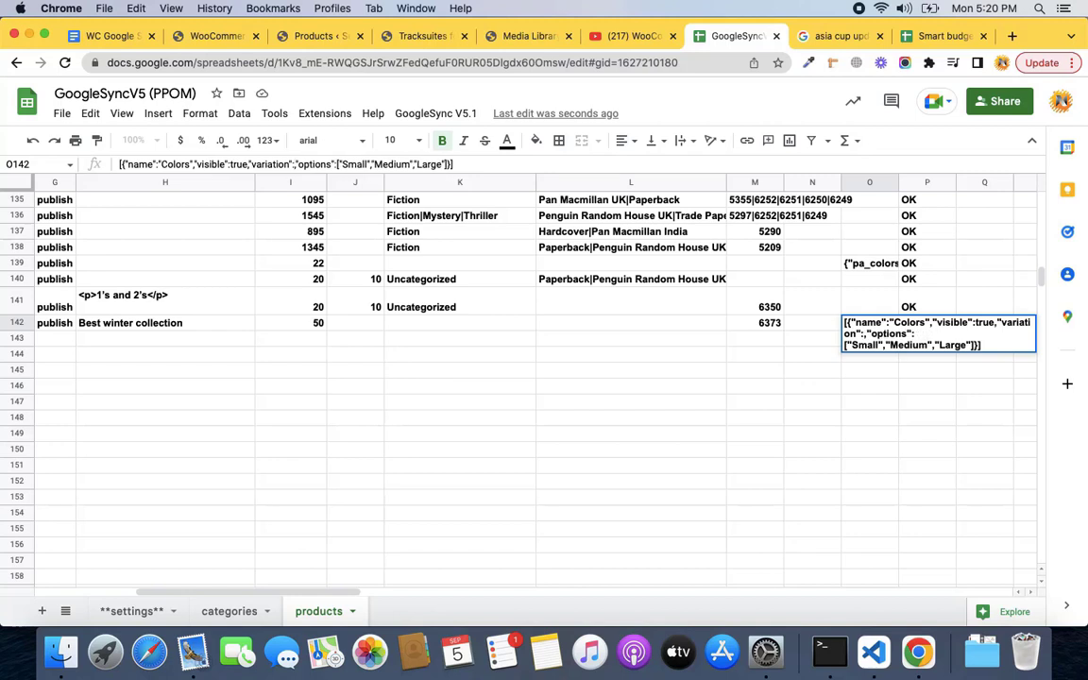
type("false")
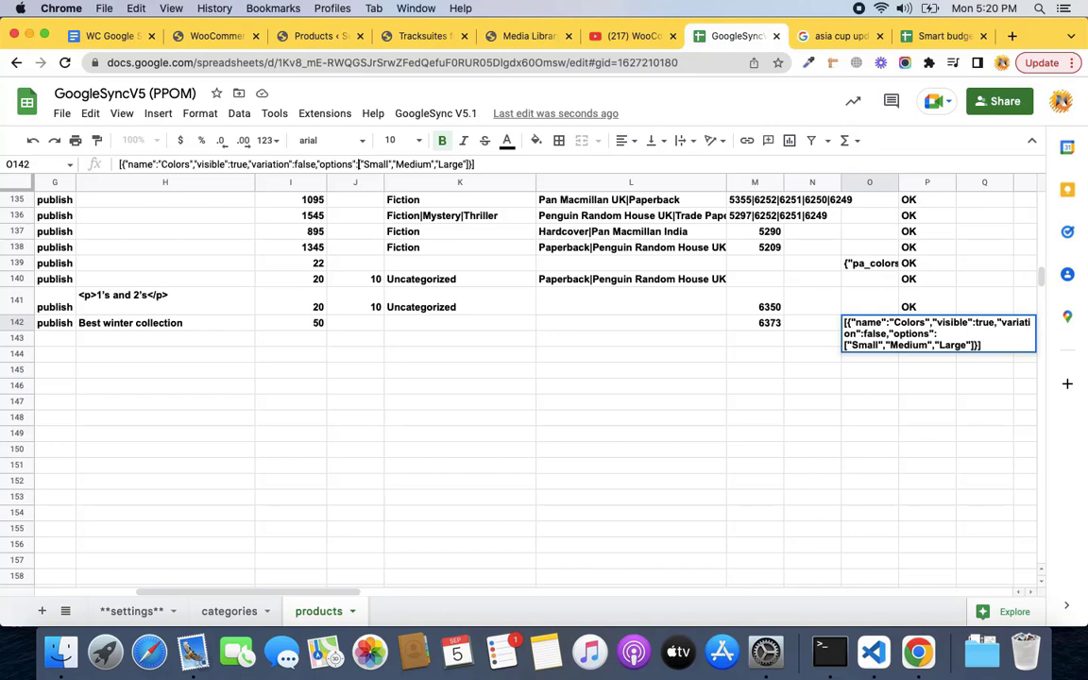
Replace the size options with "Black", "Blue", "Grey" and clear row 142's sync status.
left_click_drag(359, 164, 465, 164)
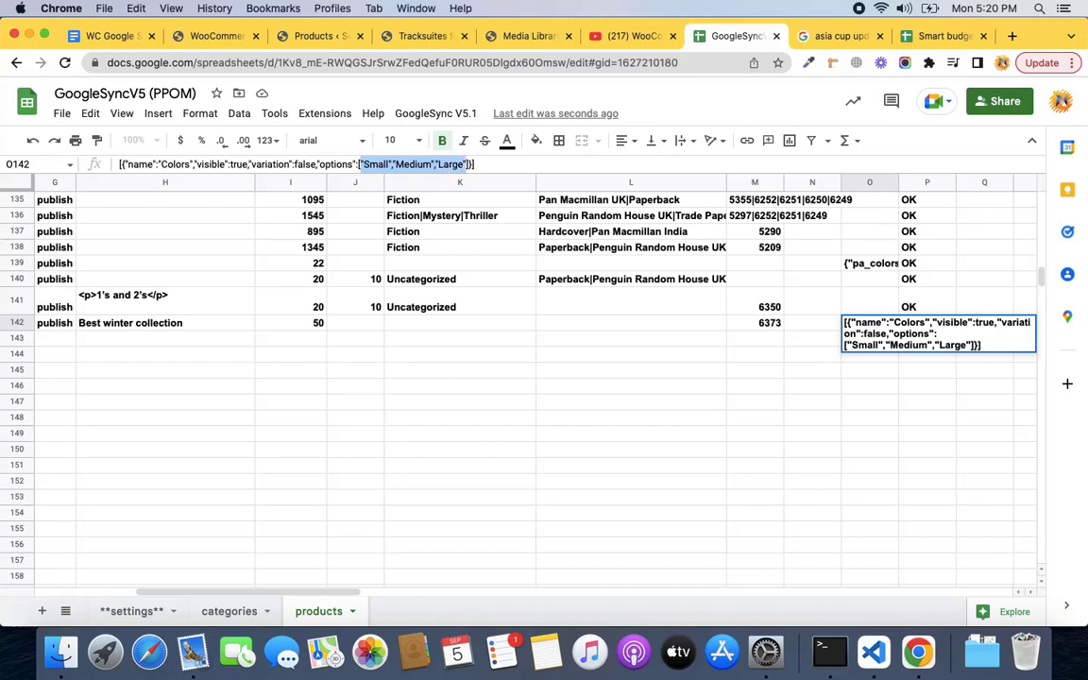
key("BackSpace")
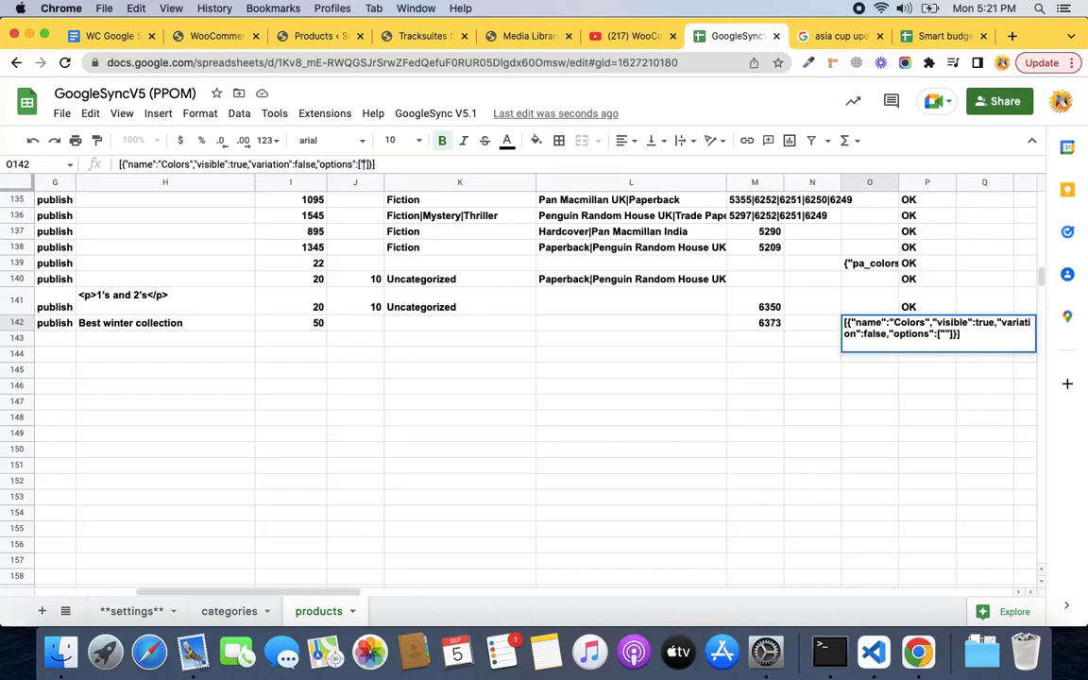
key("BackSpace")
key("BackSpace")
type("\"")
type("Black\", ")
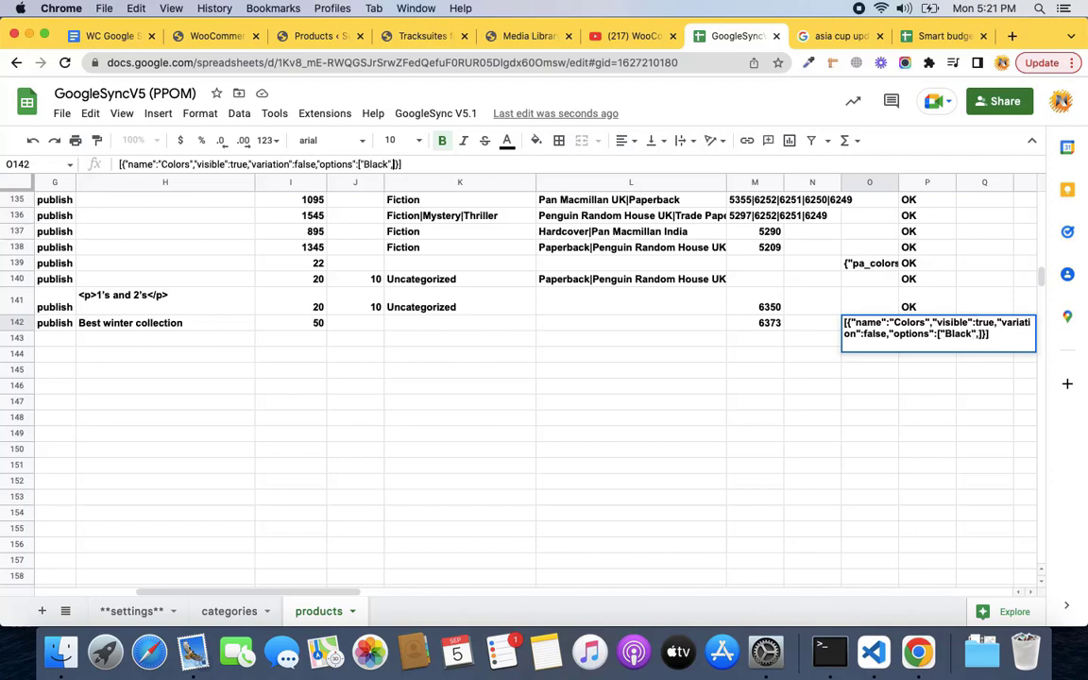
type("\"")
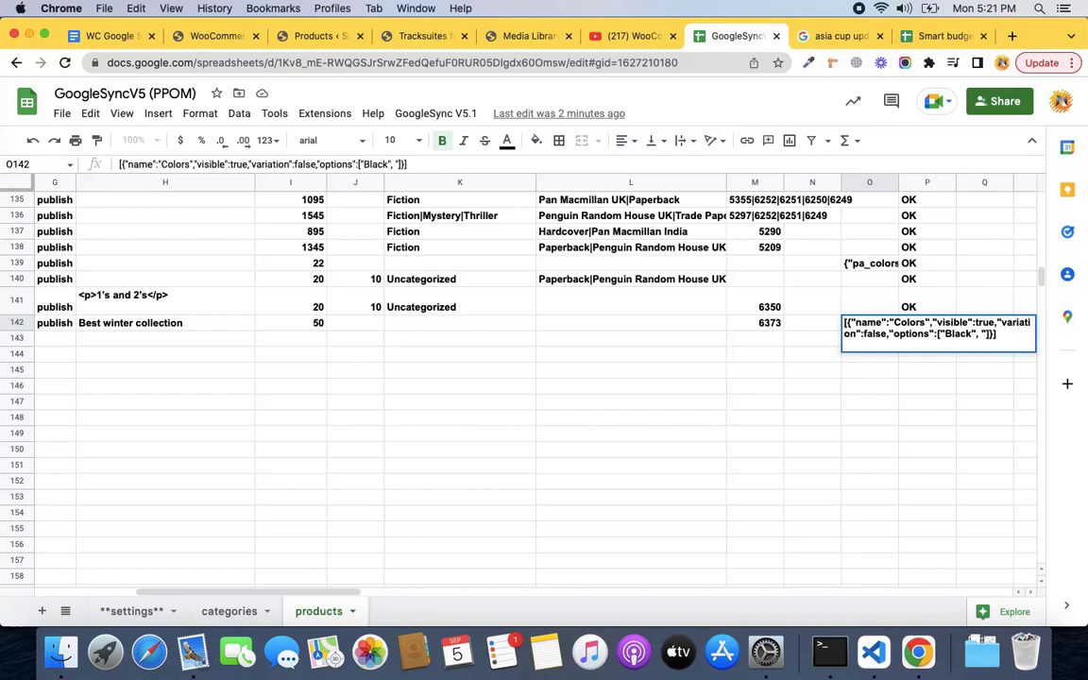
type("Blue\", \"Grey\"")
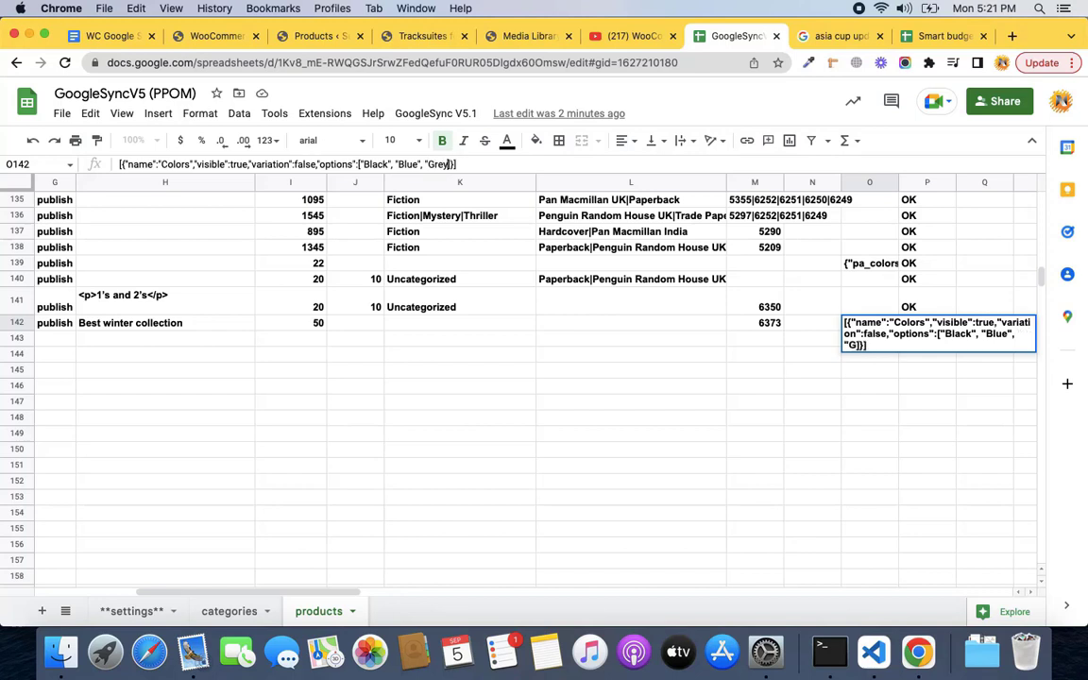
key("Tab")
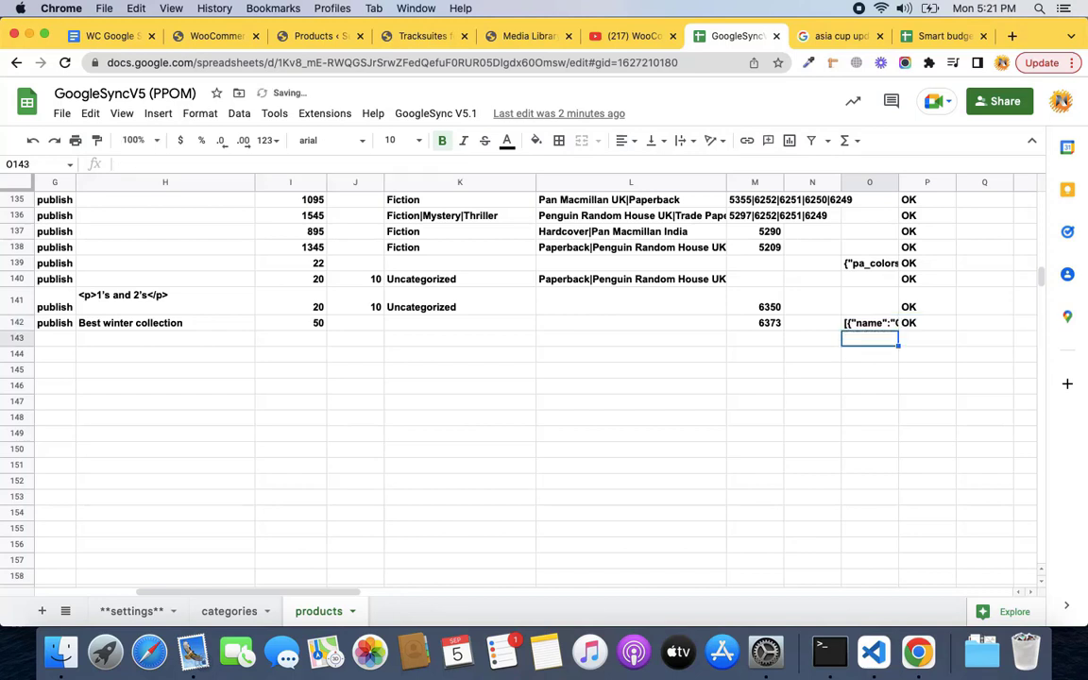
key("Delete")
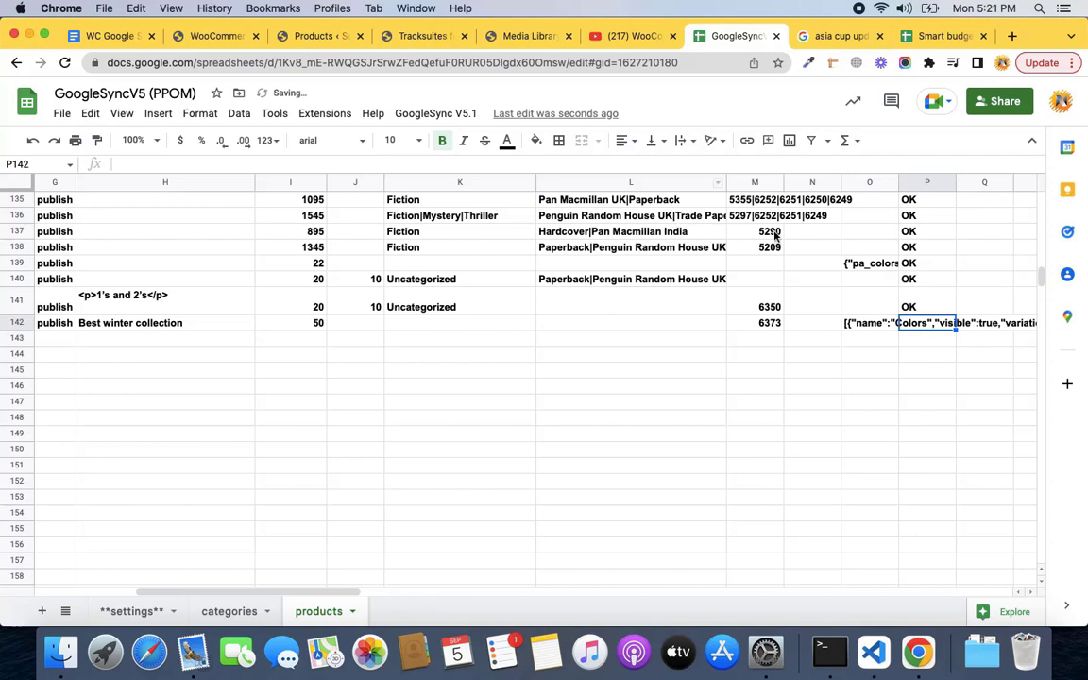
Sync Tracksuites for Kids to the store via GoogleSync V5.1 > Sync Data and confirm completion.
left_click(436, 114)
left_click(450, 184)
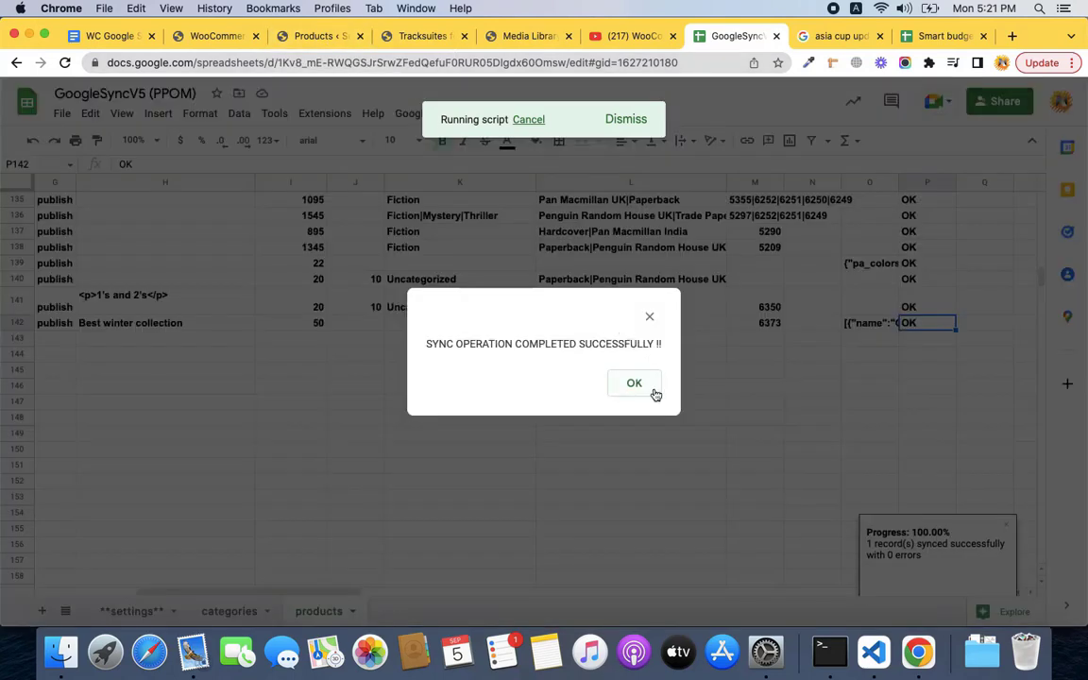
left_click(653, 390)
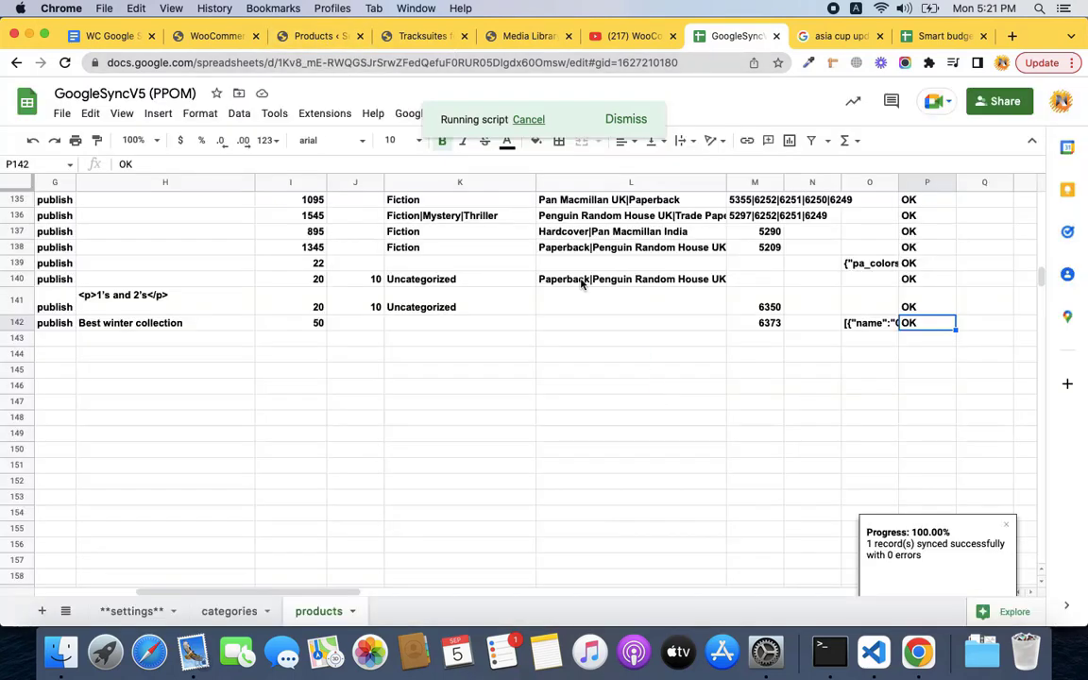
left_click(321, 36)
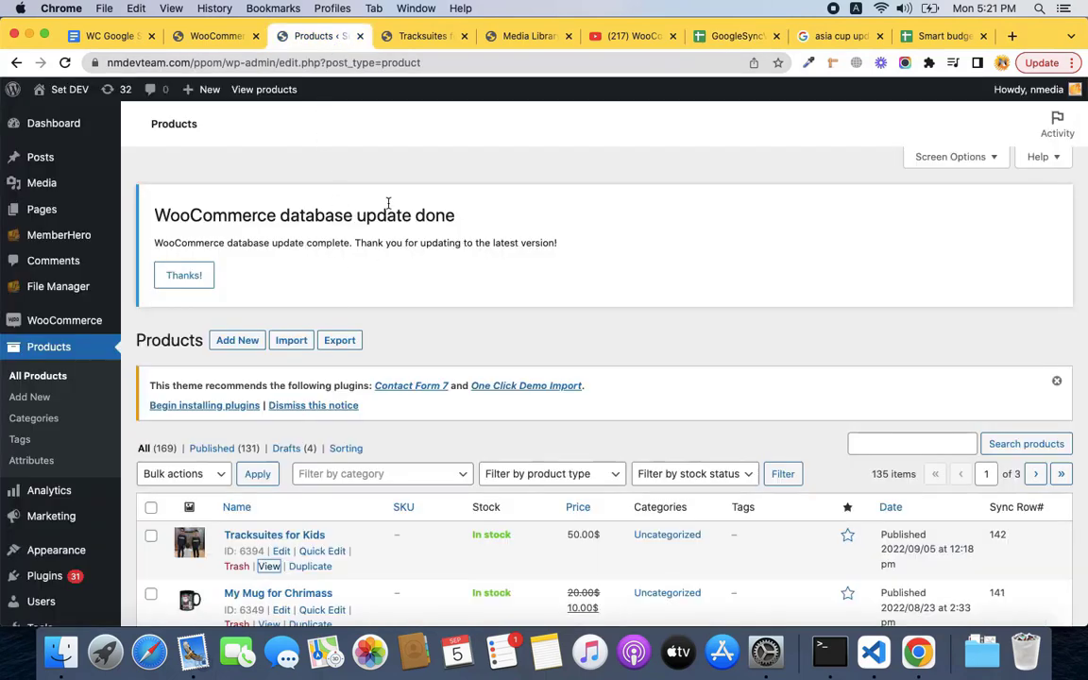
Reload the Tracksuites for Kids product page and verify Colors lists Black, Blue, Grey.
left_click(420, 38)
left_click(64, 63)
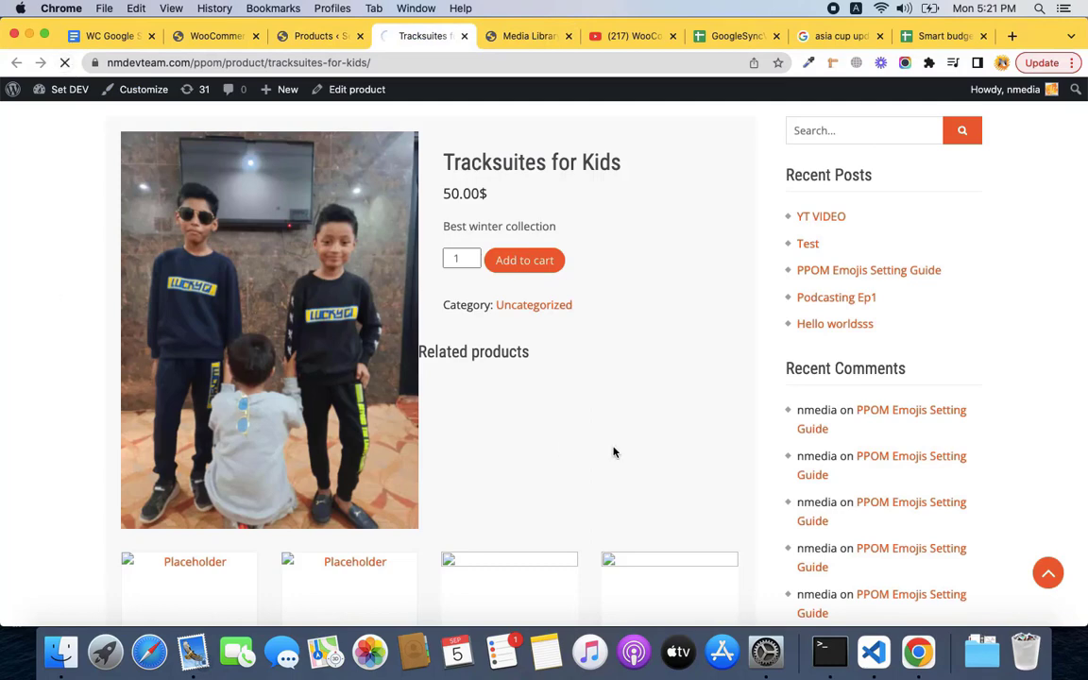
scroll(614, 337, "down", 3)
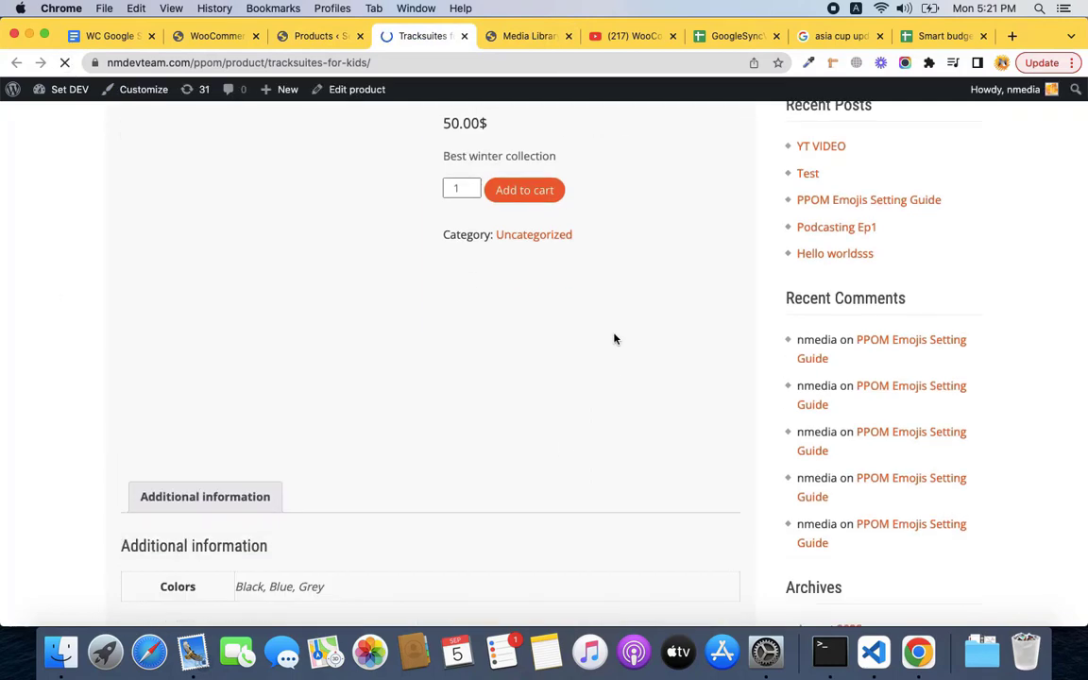
triple_click(291, 520)
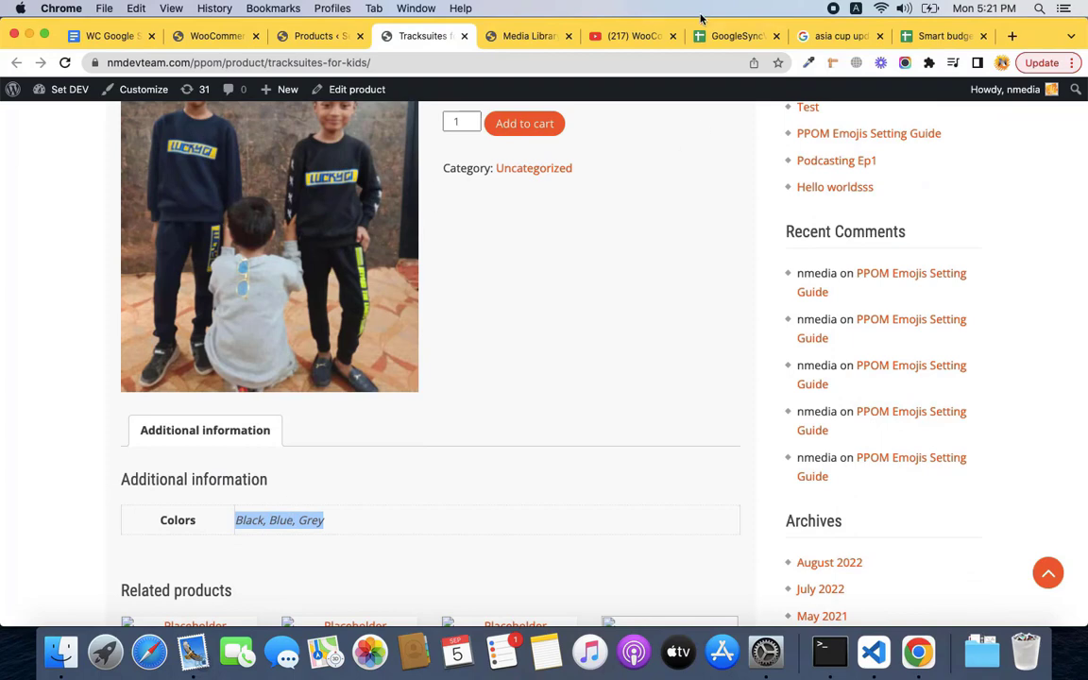
left_click(717, 40)
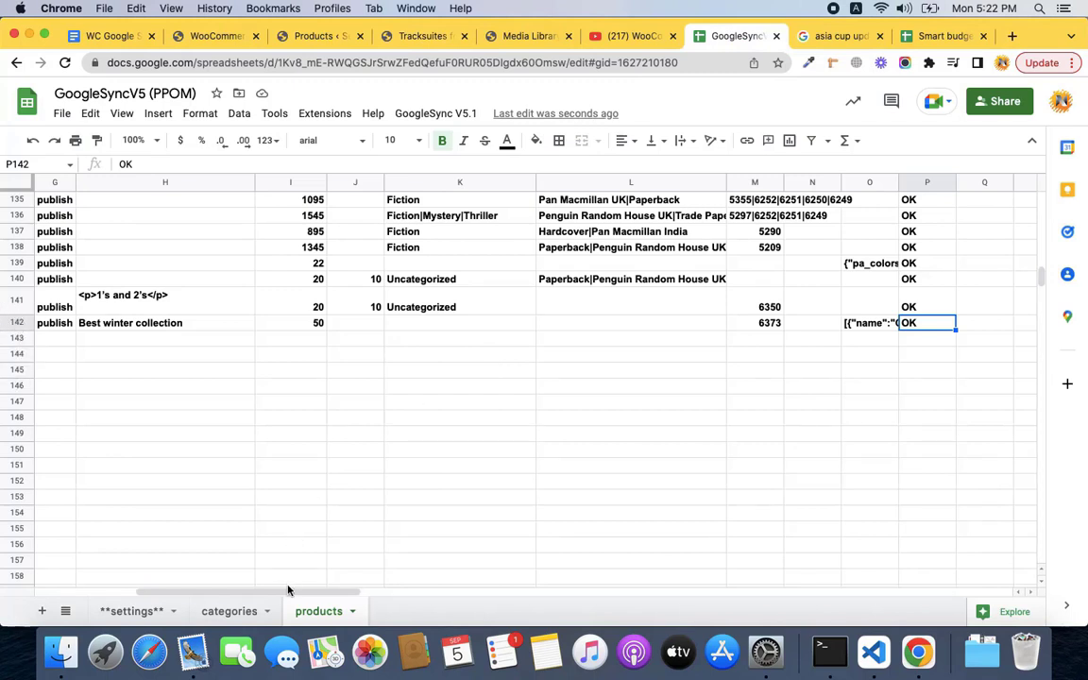
Set Tracksuites for Kids' product type in D142 to variable.
left_click_drag(284, 591, 165, 603)
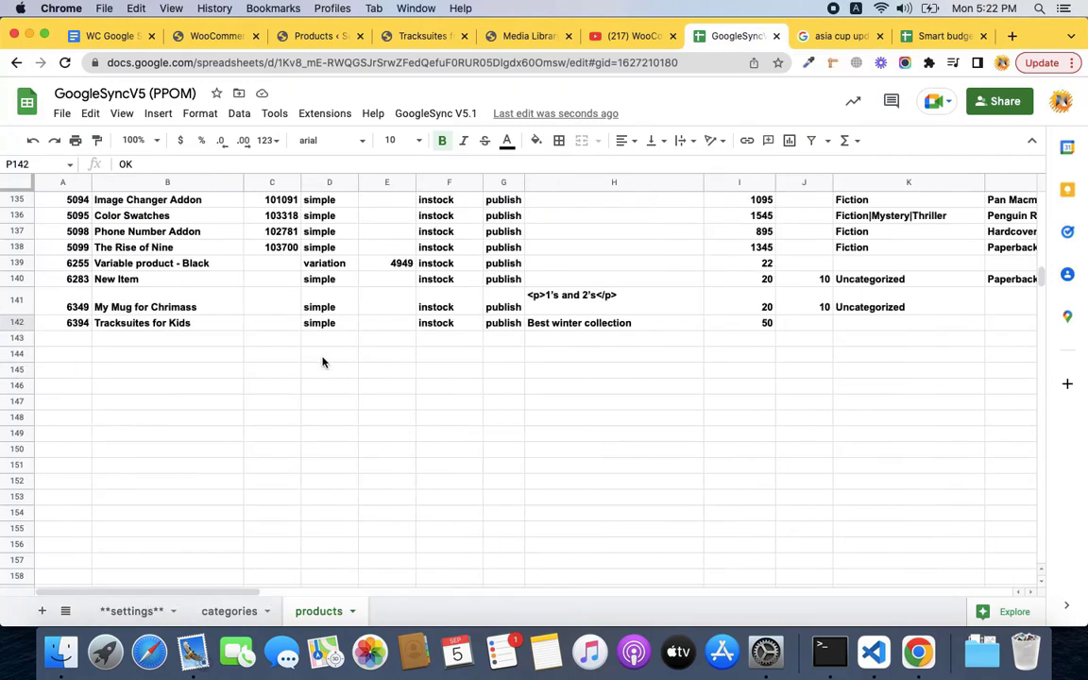
left_click(326, 325)
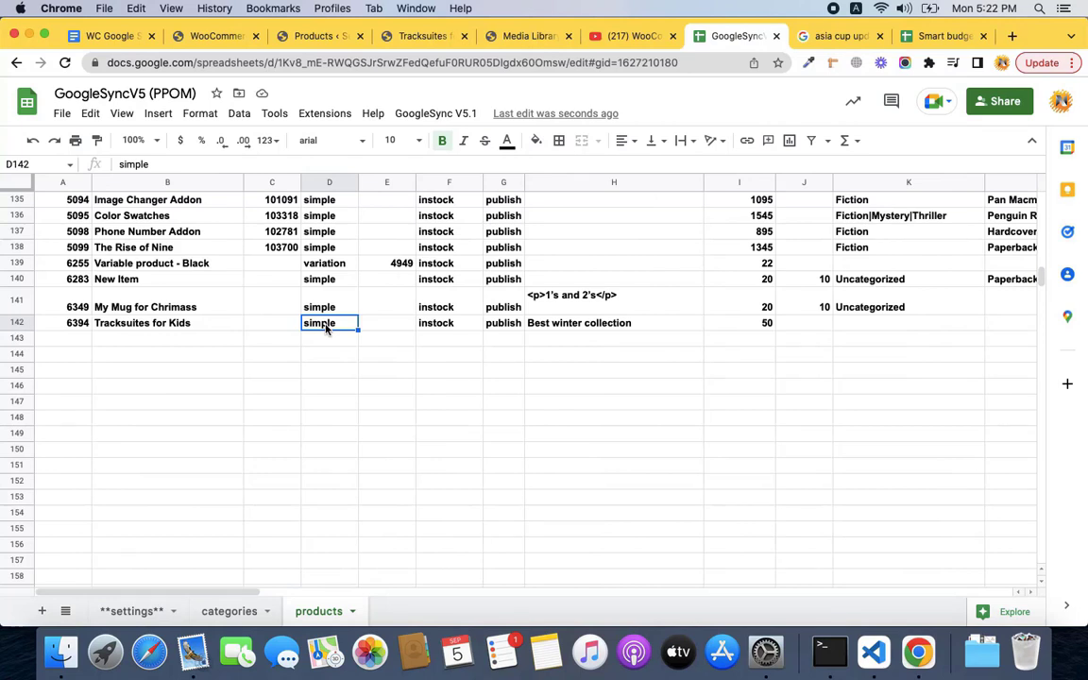
type("variable")
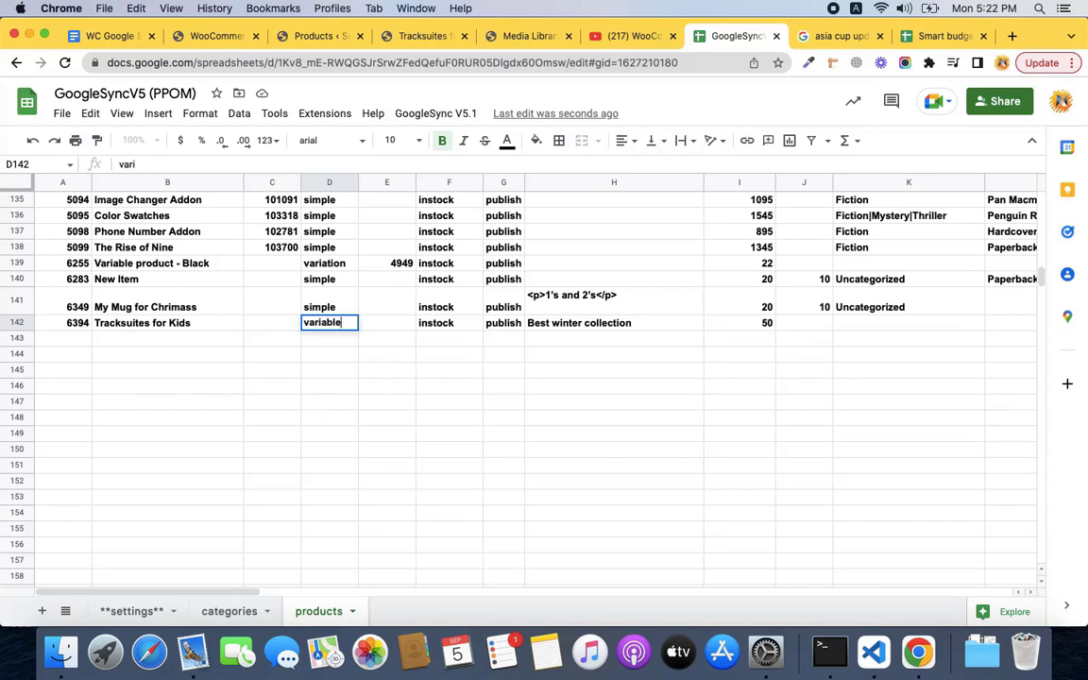
key("Return")
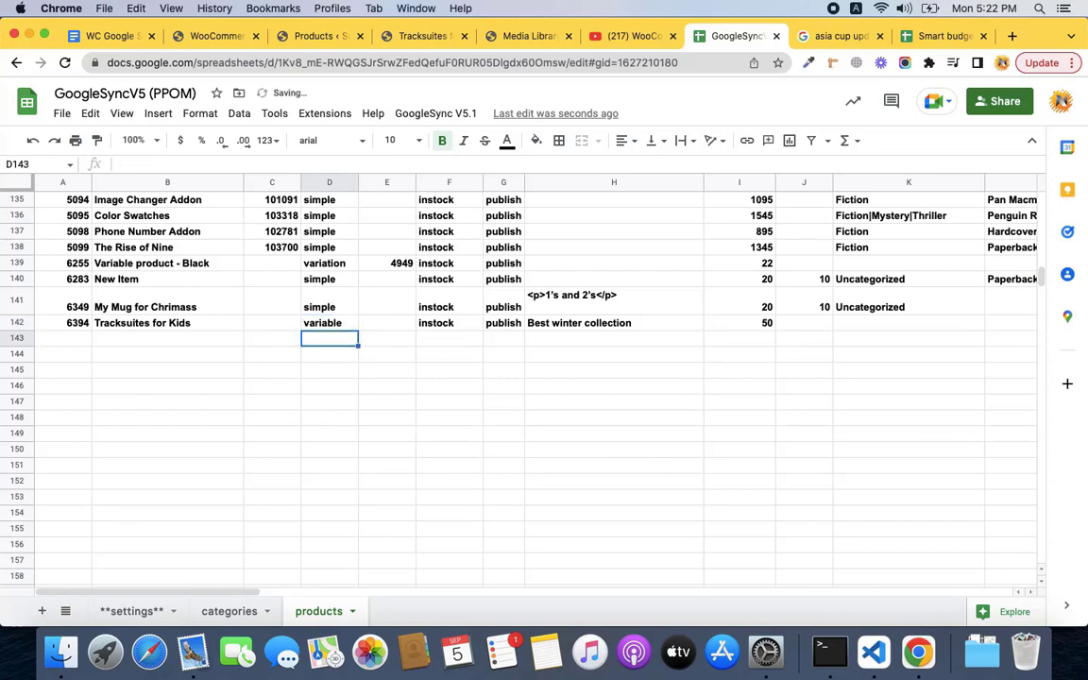
key("Up")
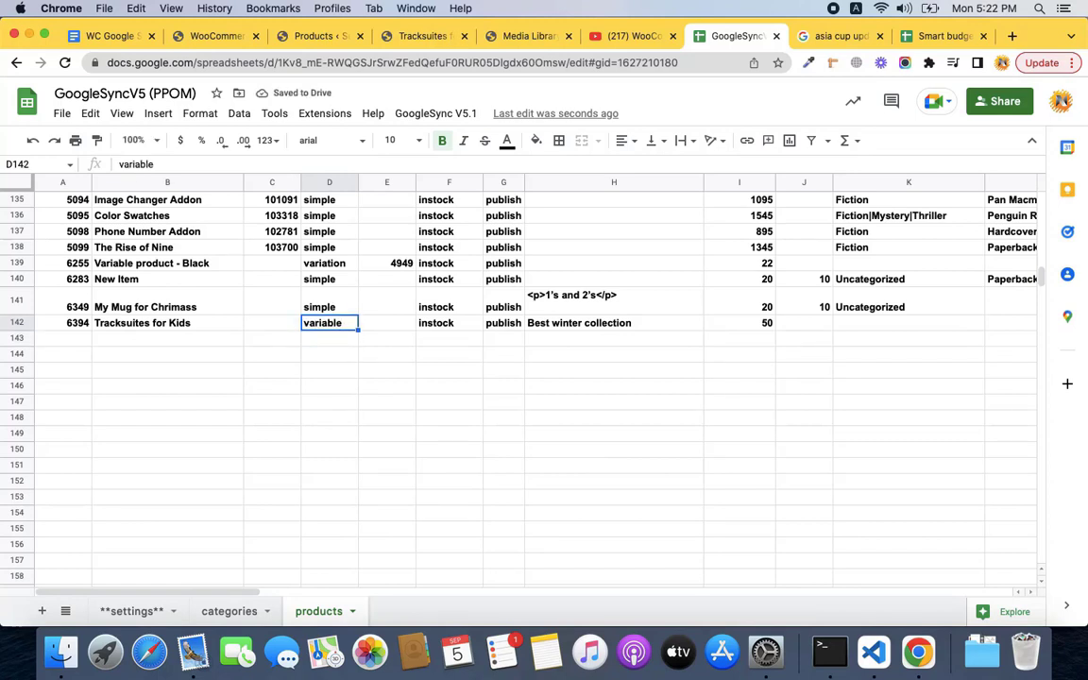
Clear the OK sync status in P142 so row 142 resyncs.
key("Right")
key("Right")
key("Right")
key("Right")
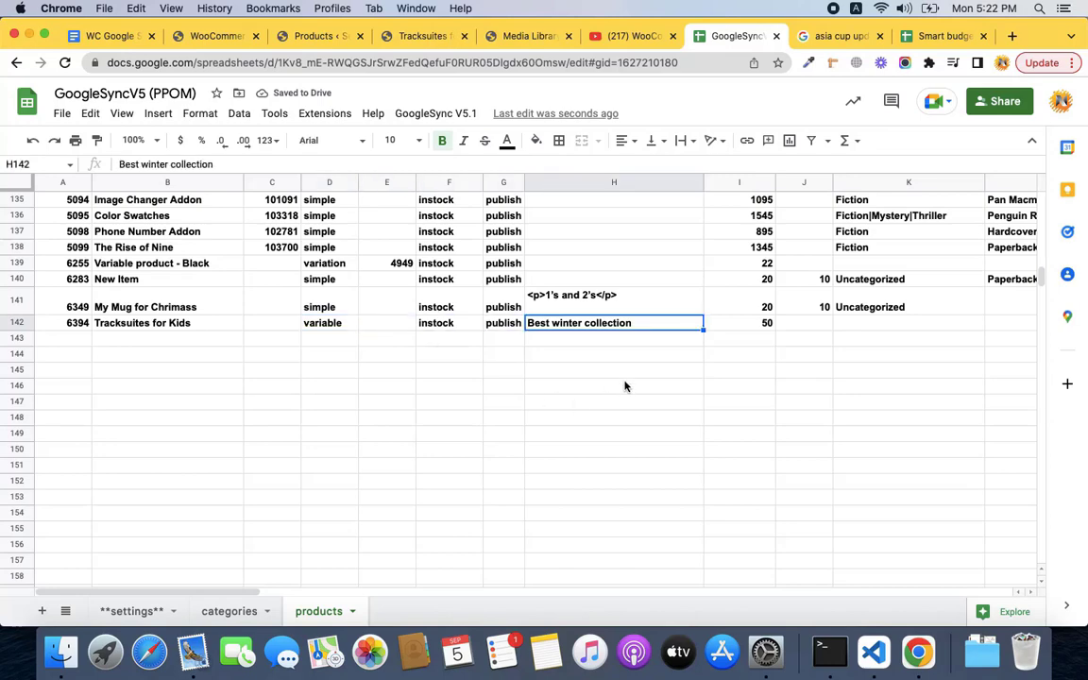
scroll(624, 385, "right", 5)
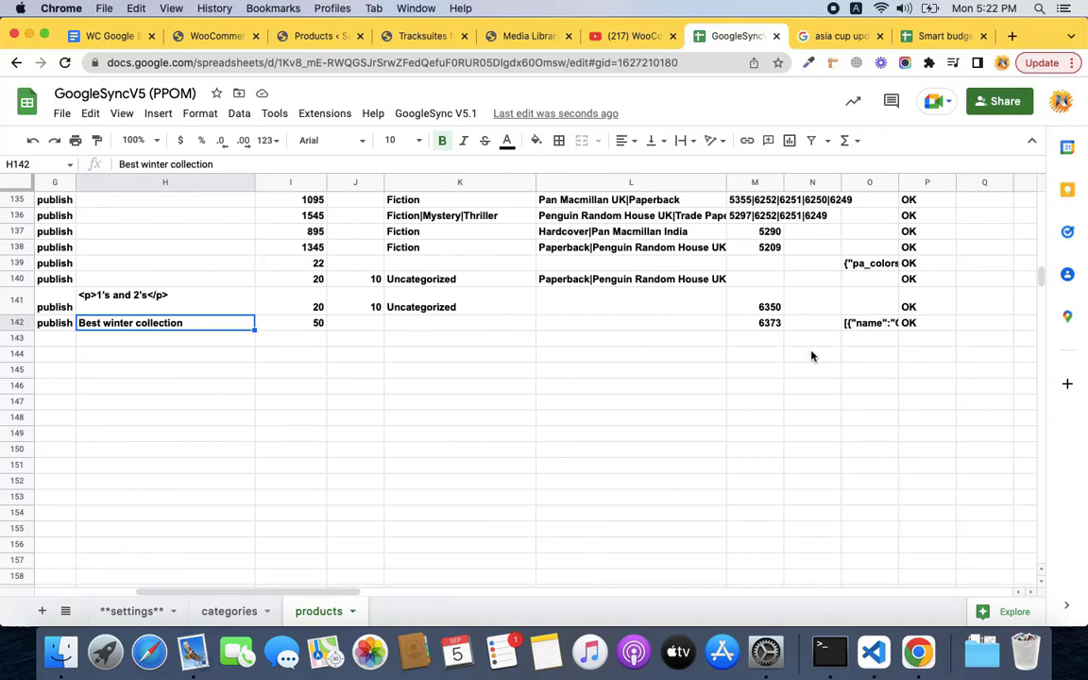
key("Right")
key("Right")
key("Right")
key("Right")
key("Right")
key("Right")
key("Right")
key("Right")
key("Delete")
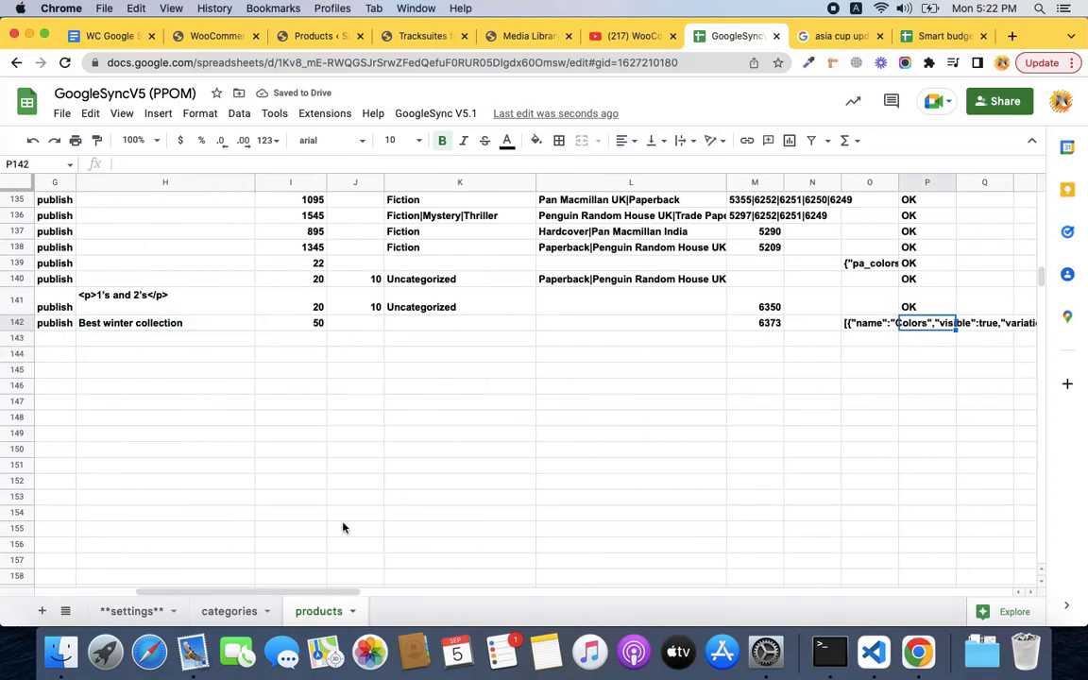
left_click_drag(294, 590, 179, 588)
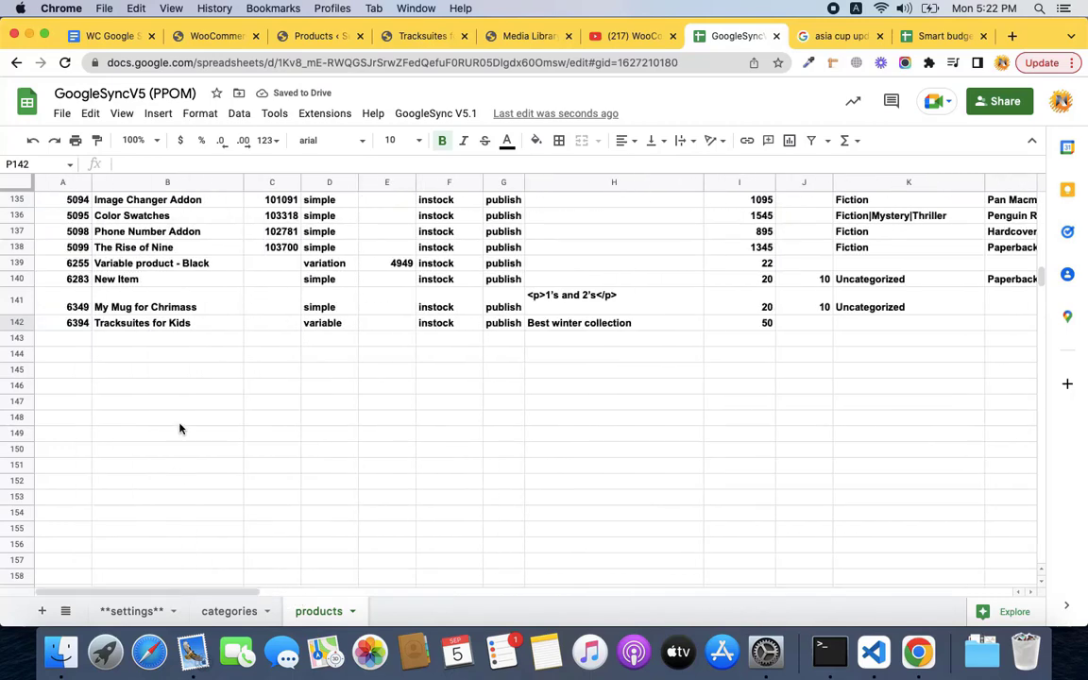
left_click(173, 347)
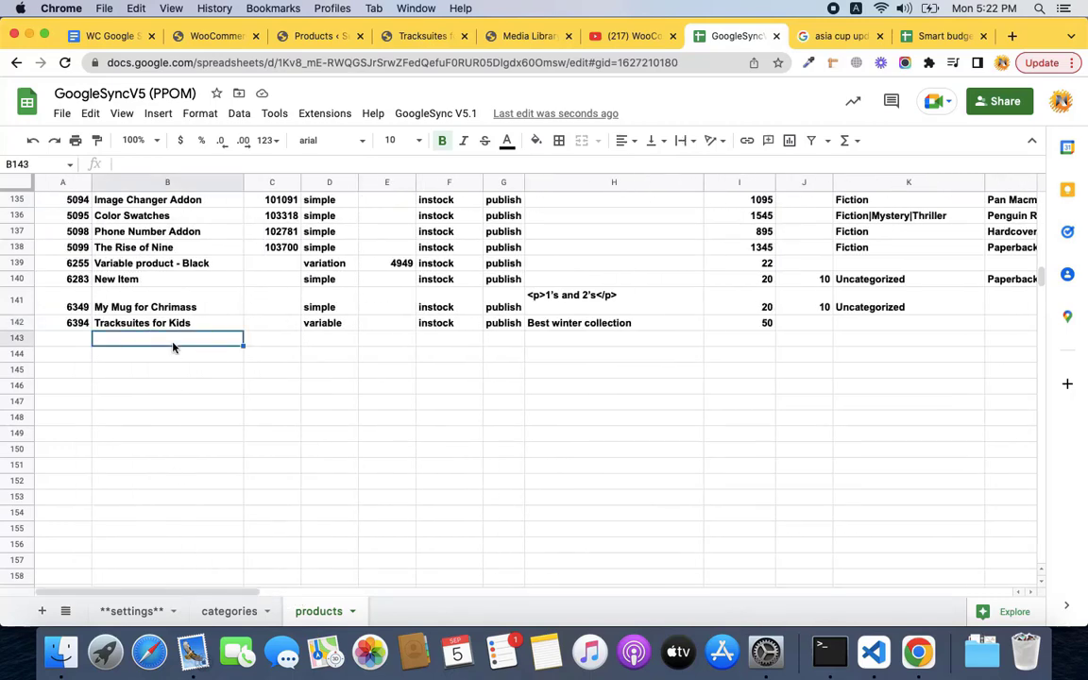
Enter 'Tracksuite Black' as the name and 'variation' as the type in row 143.
type("B")
key("BackSpace")
type("Tra")
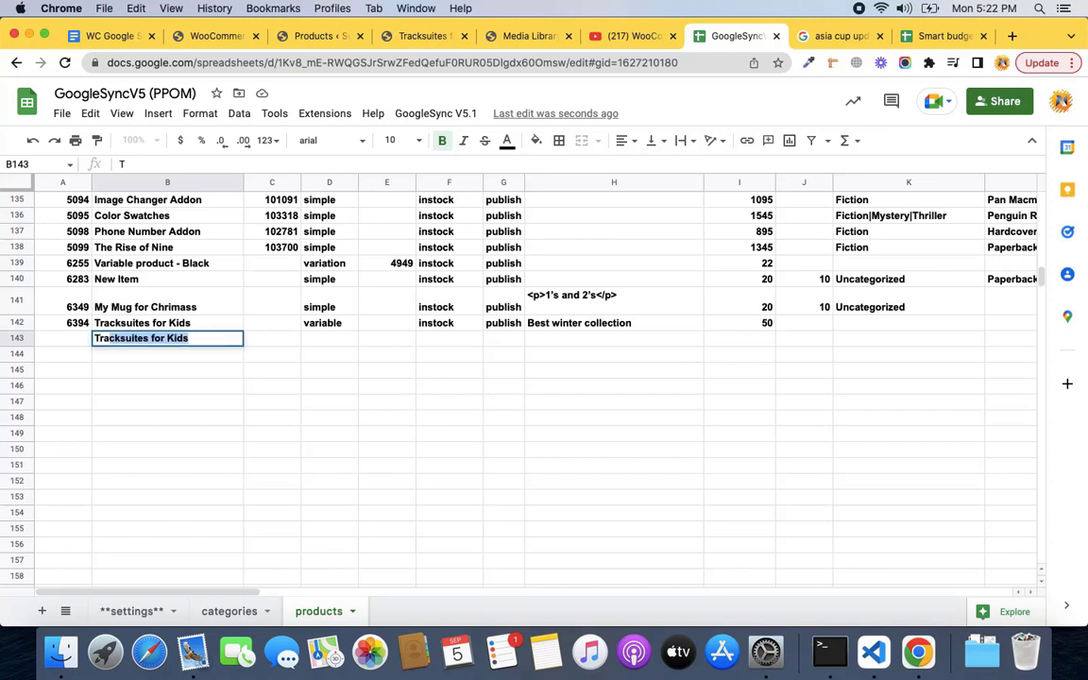
type("cksui")
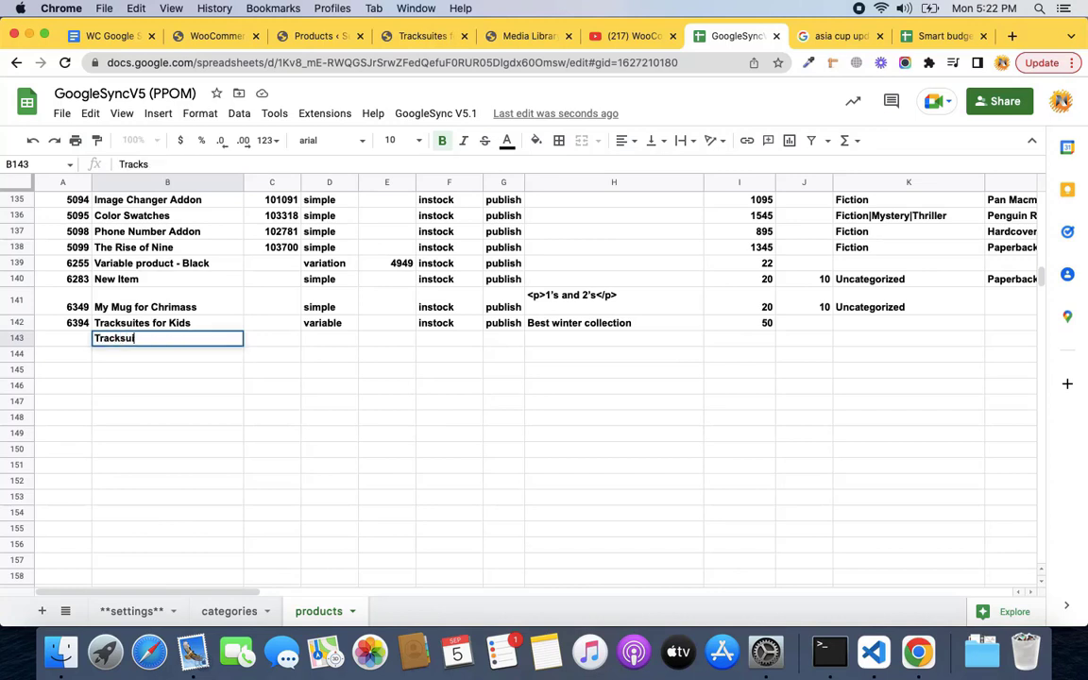
type("te Black")
key("Tab")
key("Tab")
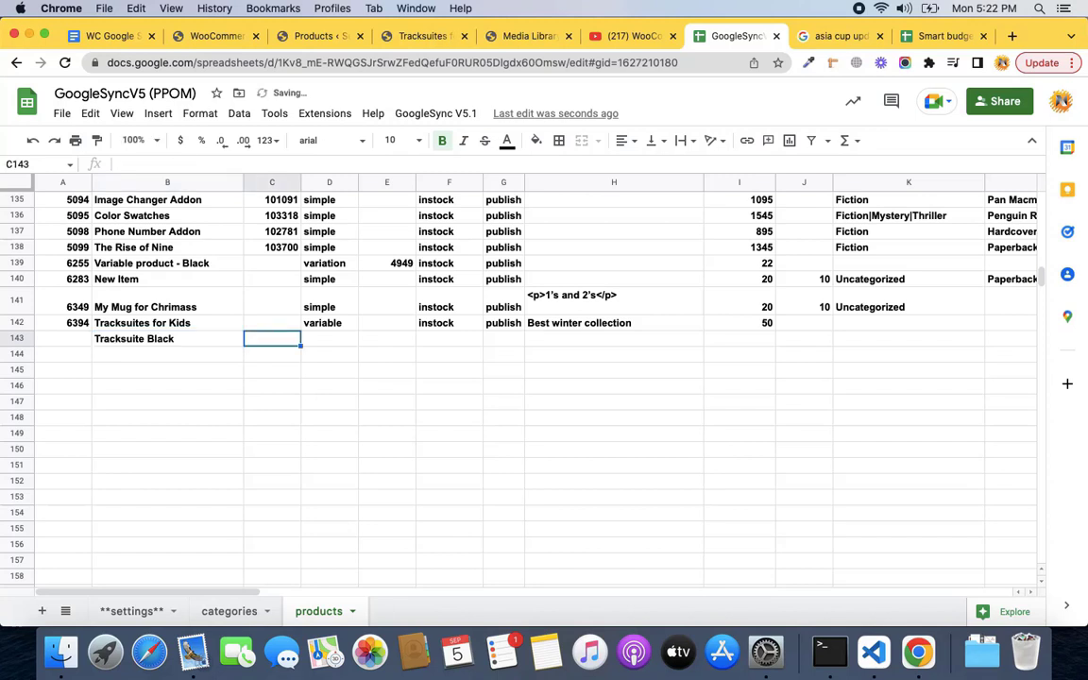
type("variation")
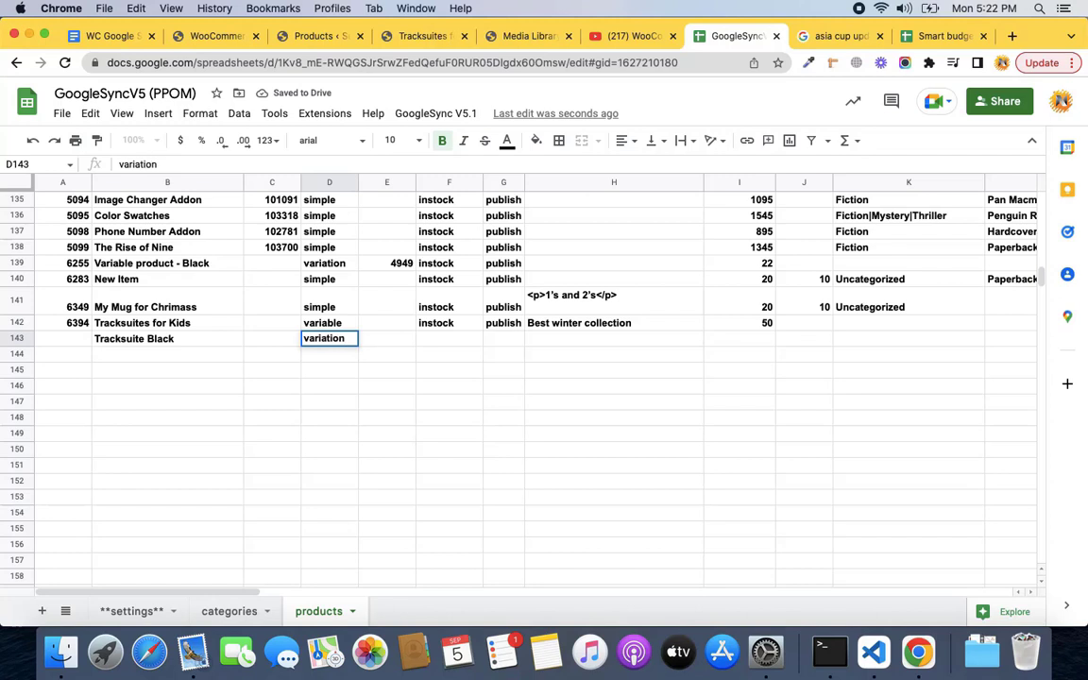
key("Return")
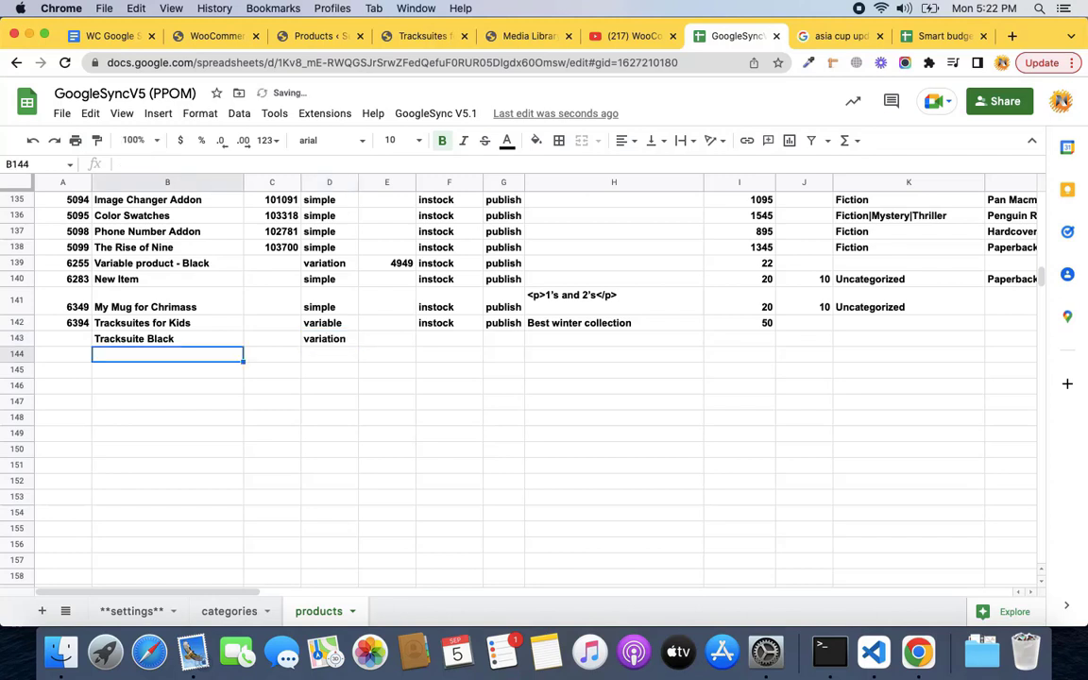
Fill row 143 with stock status instock, status publish and price 50.
key("Up")
key("Right")
key("Right")
key("Right")
key("Up")
key("Right")
key("Right")
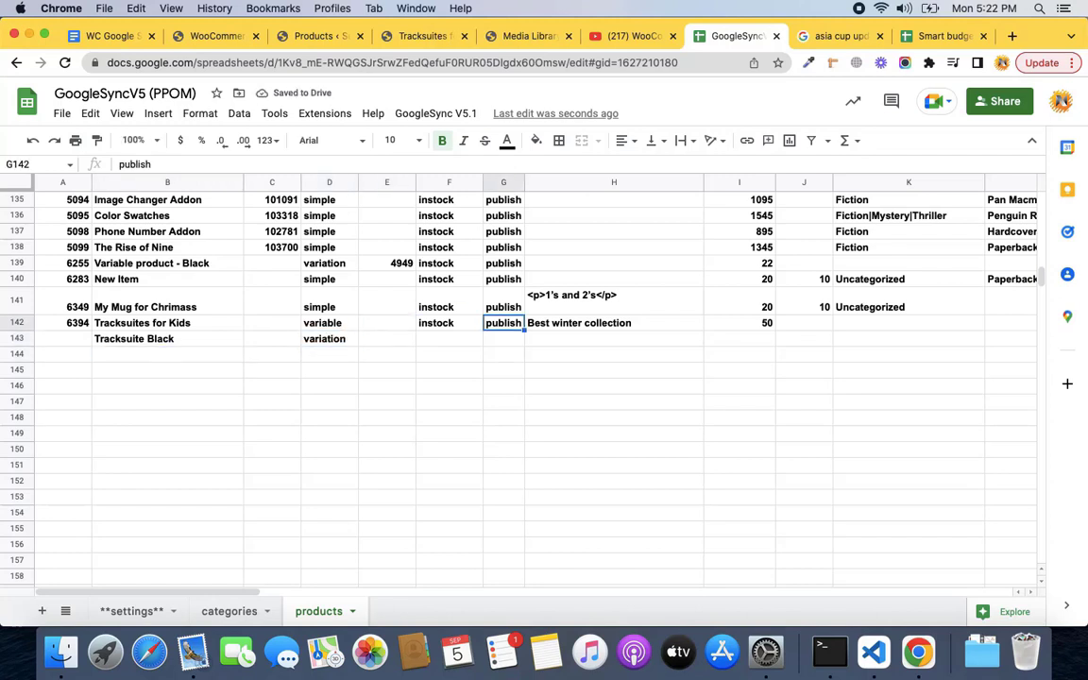
key("Left")
key("Left")
key("Down")
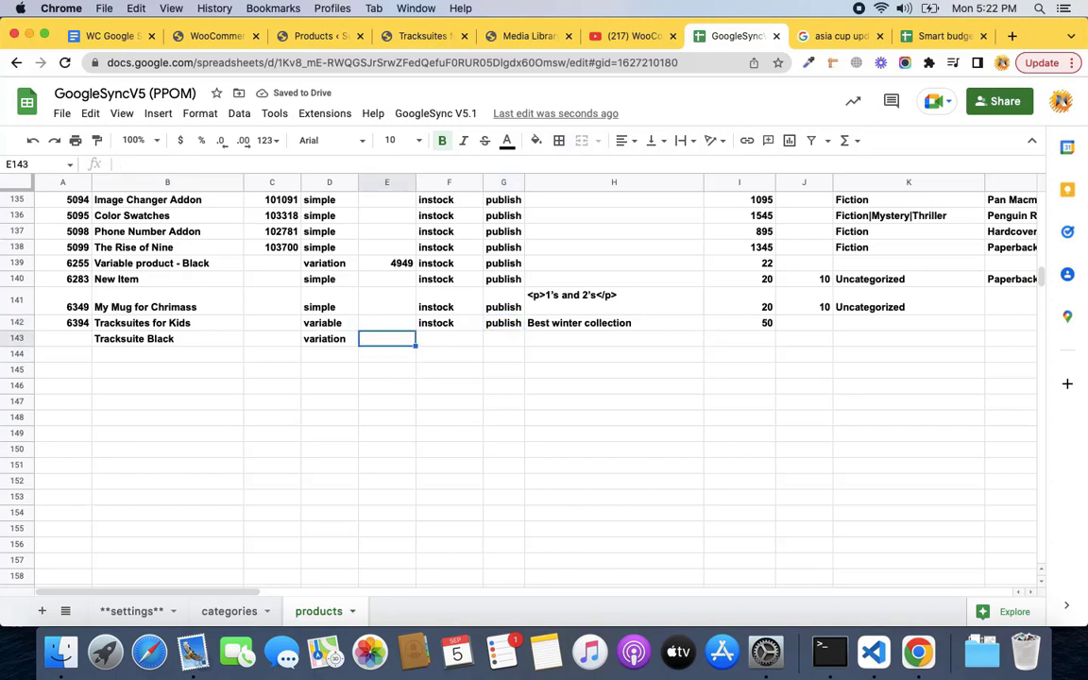
key("Up")
key("Right")
key("Down")
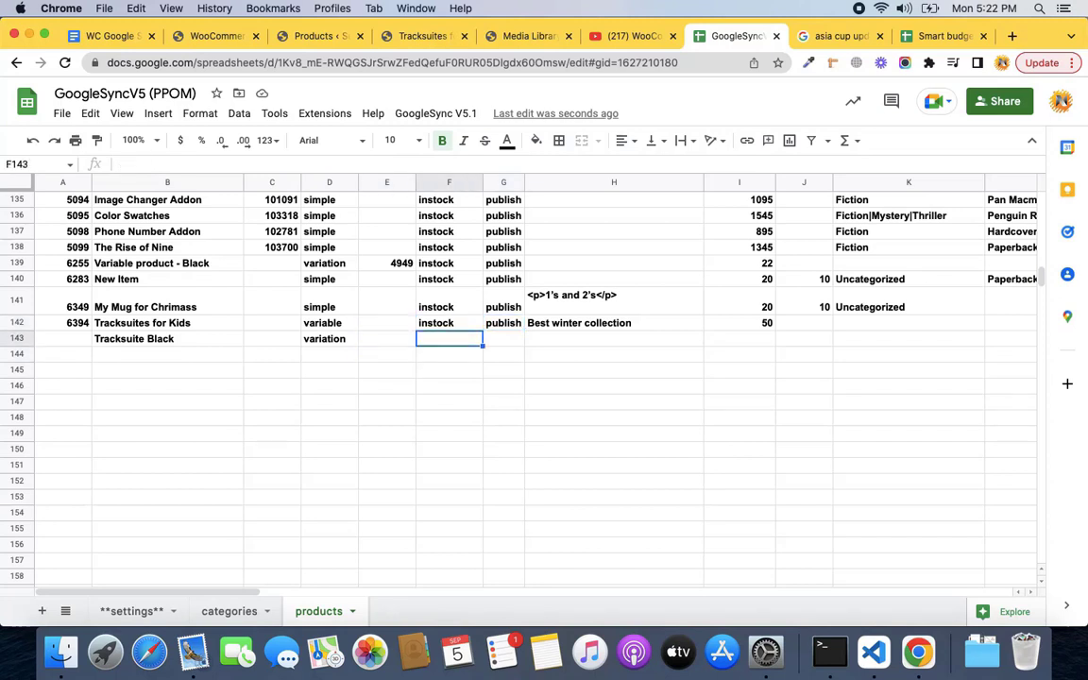
type("u")
type("instock")
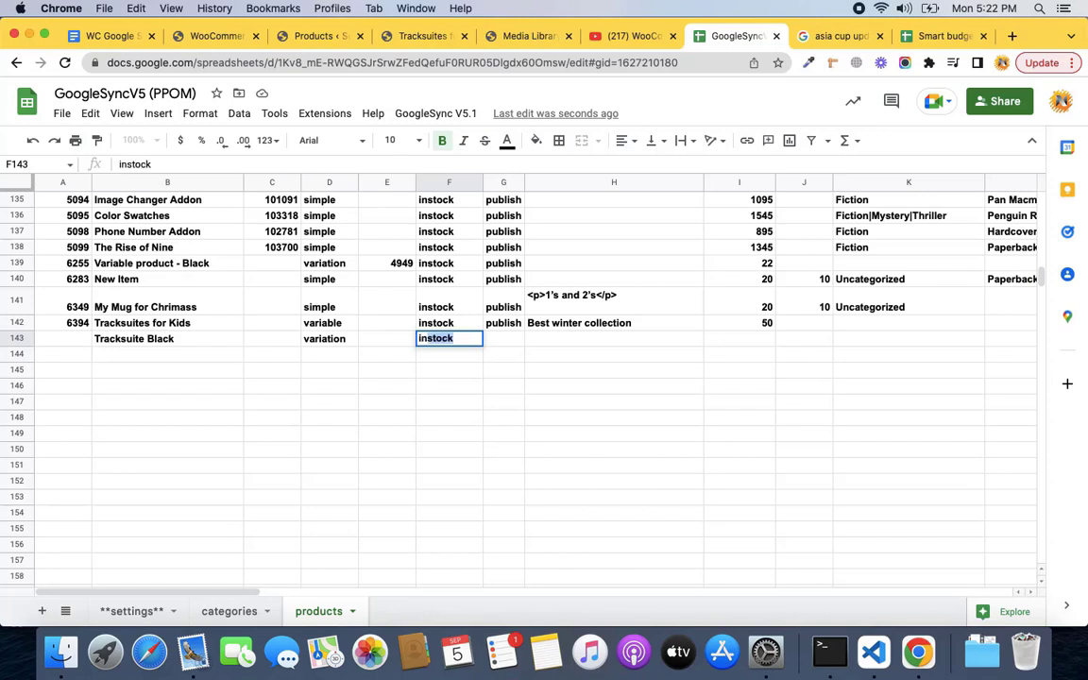
key("Tab")
type("publish")
key("Tab")
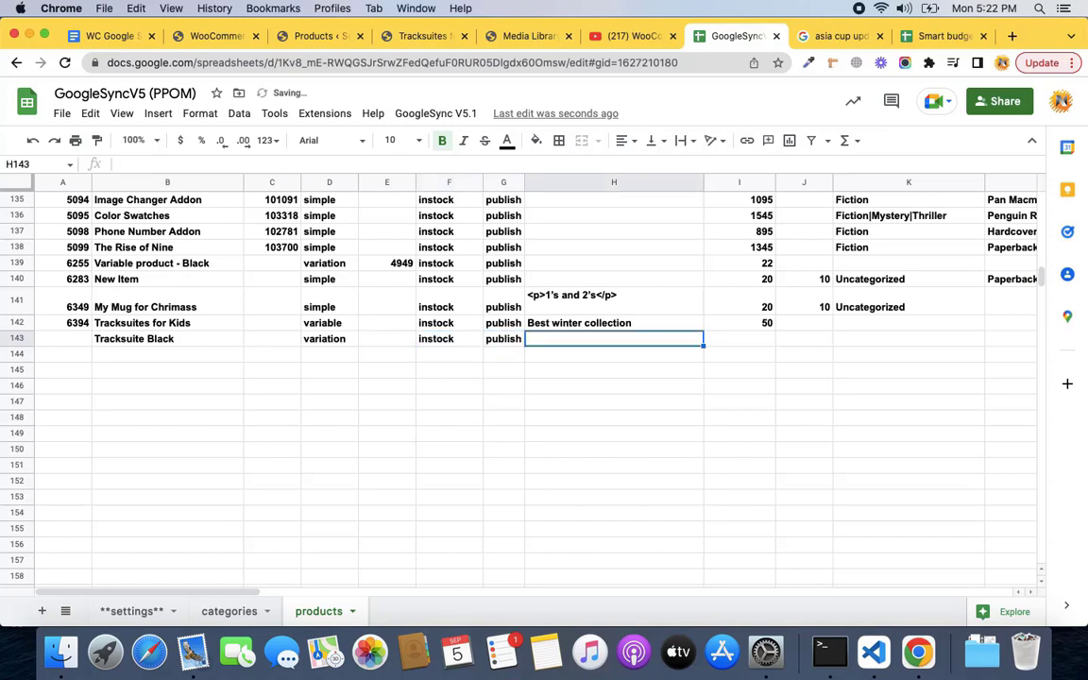
key("Tab")
type("50")
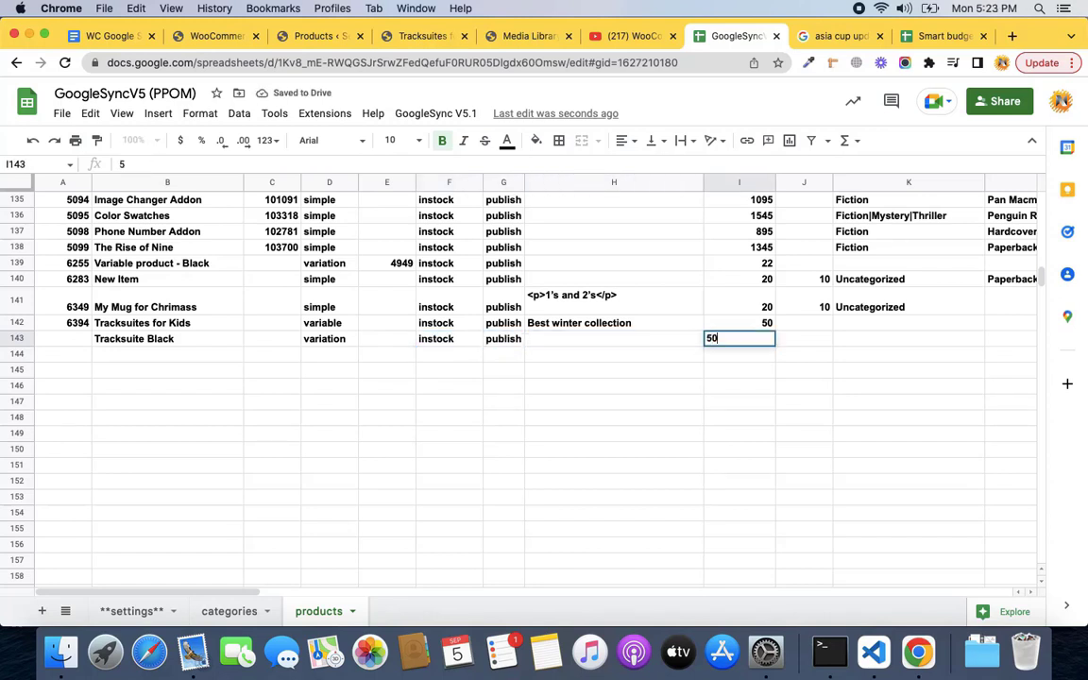
key("Tab")
key("Tab")
key("Tab")
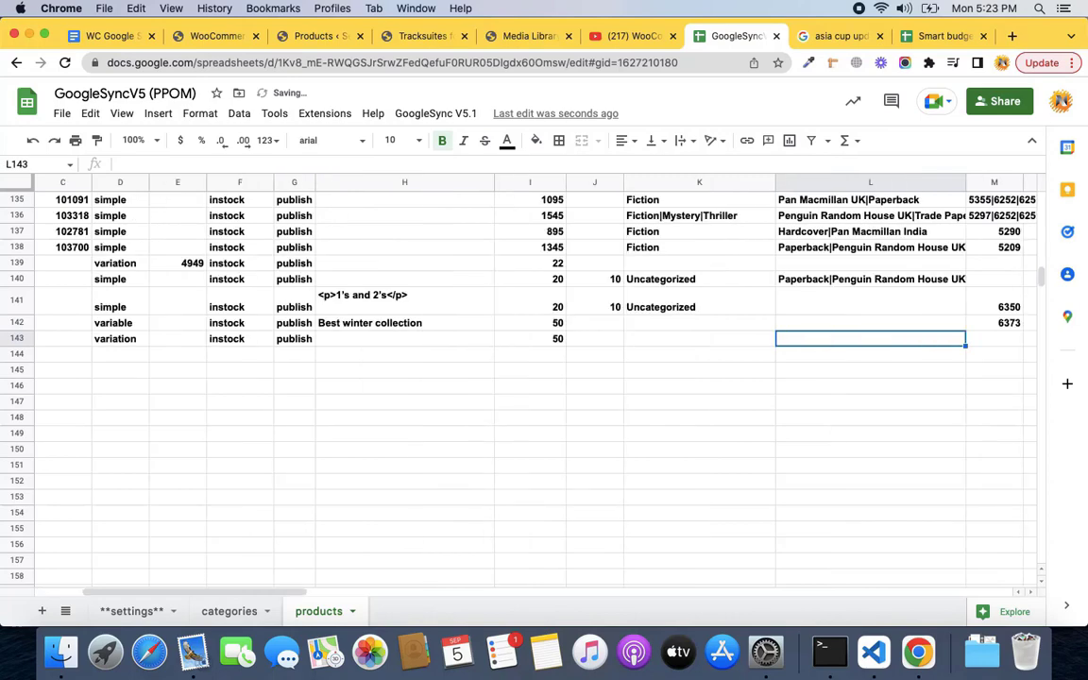
key("Tab")
key("Tab")
key("Tab")
key("Tab")
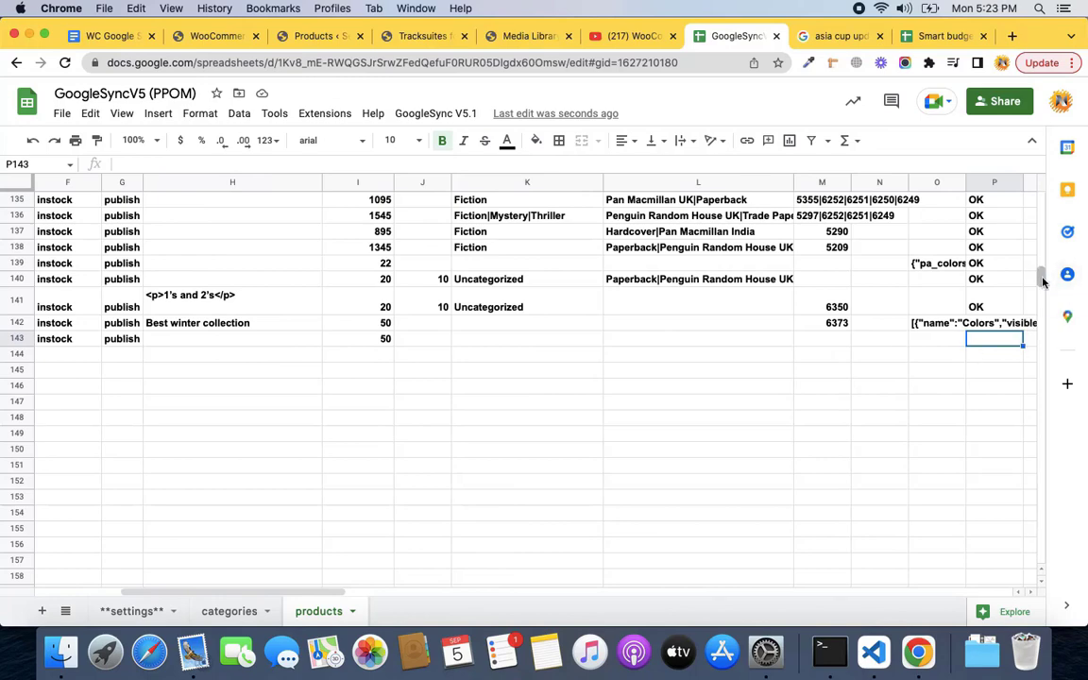
left_click_drag(1043, 280, 1039, 198)
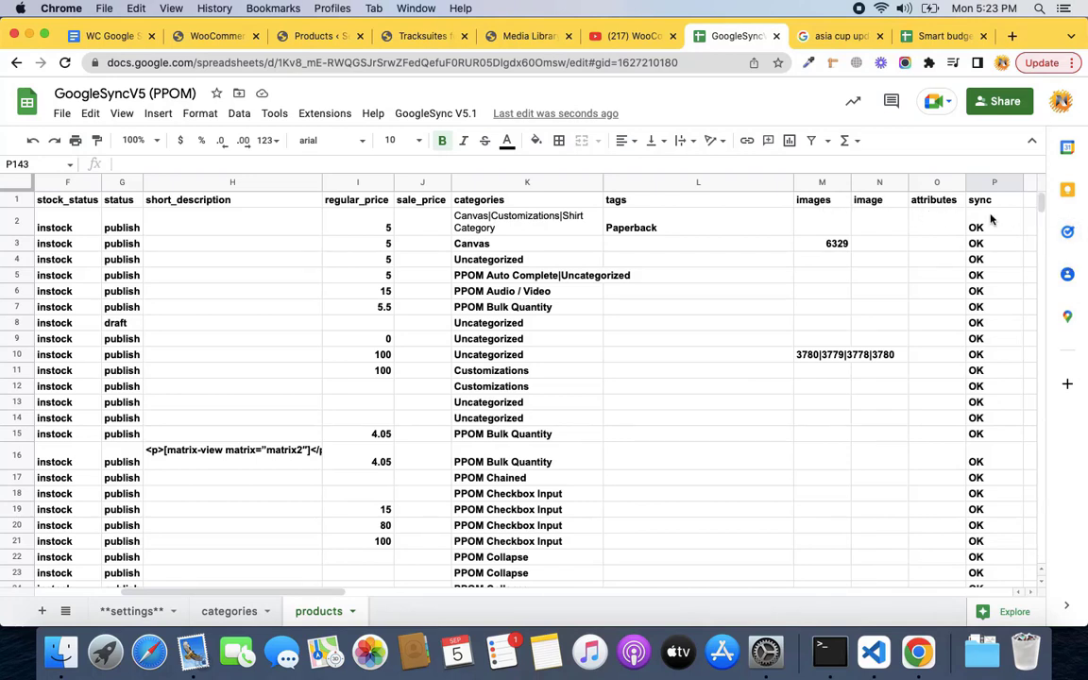
left_click_drag(1040, 201, 1043, 269)
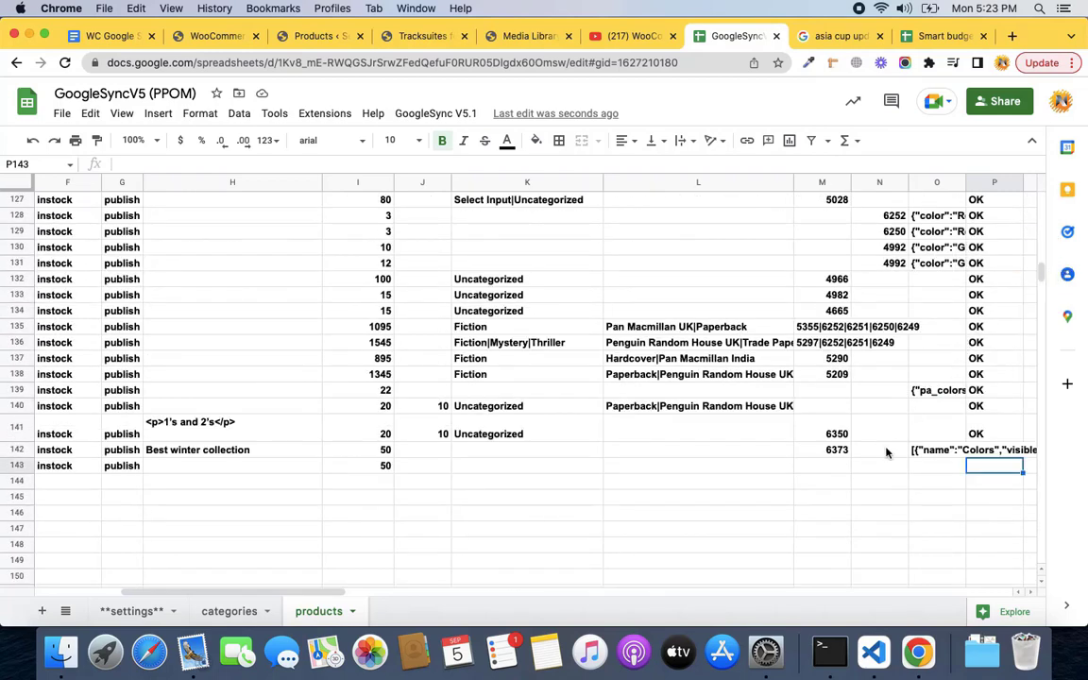
left_click(886, 450)
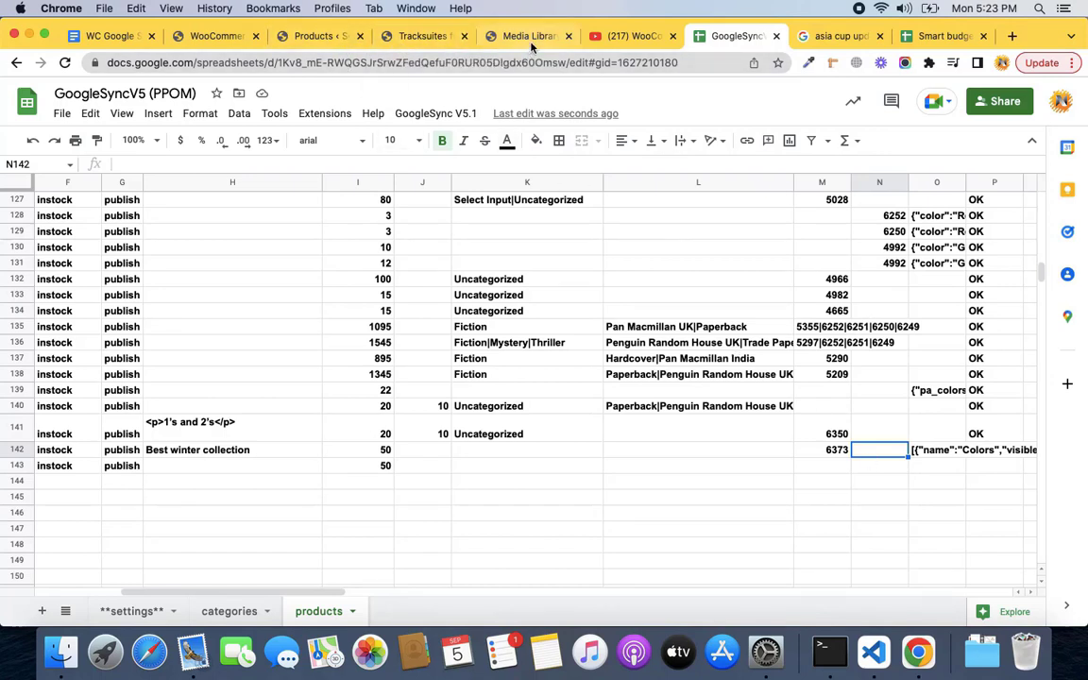
Look up the tracksuitblack image in the Media Library, then return to the GoogleSyncV5 sheet.
left_click(478, 36)
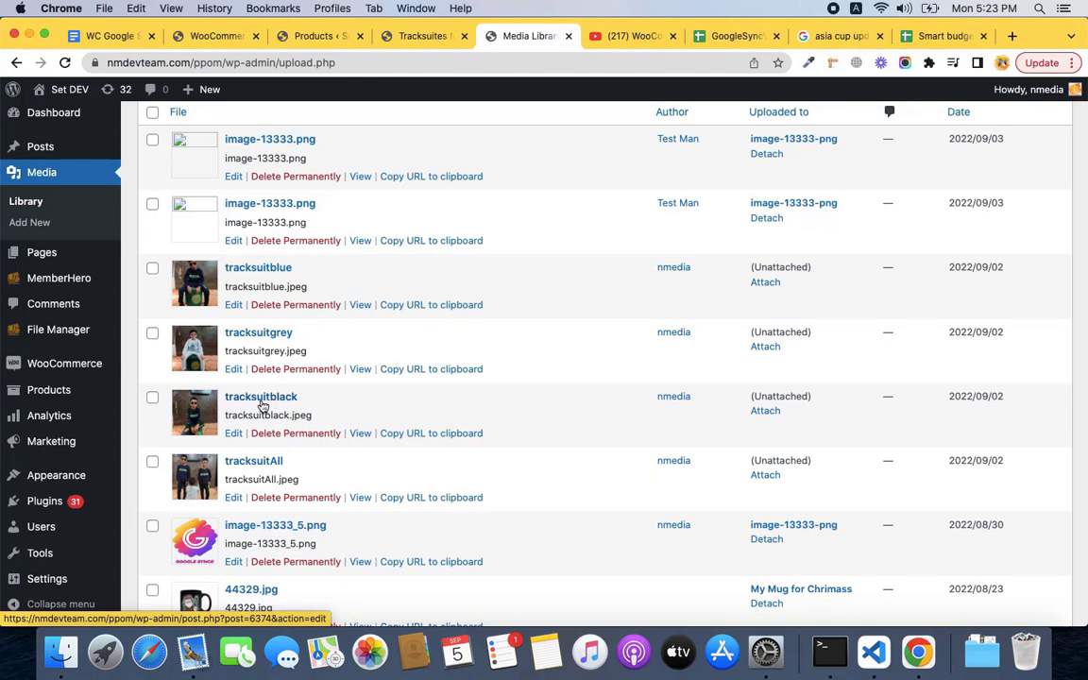
left_click(703, 43)
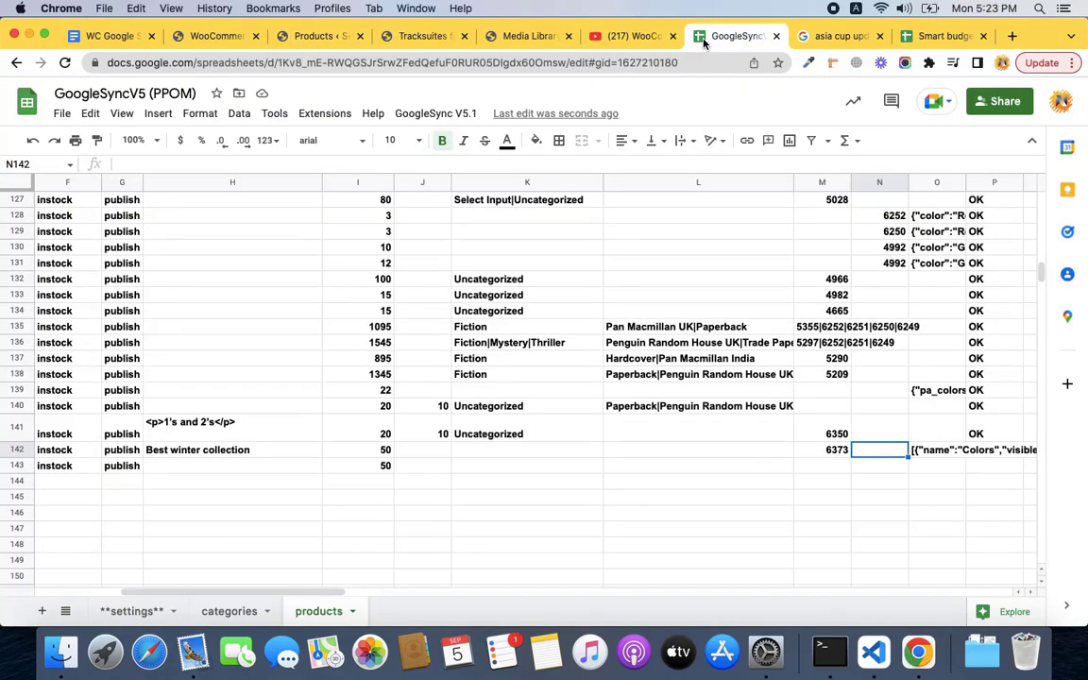
Enter image ID 6374 and move it from N142 down to N143.
type("6374")
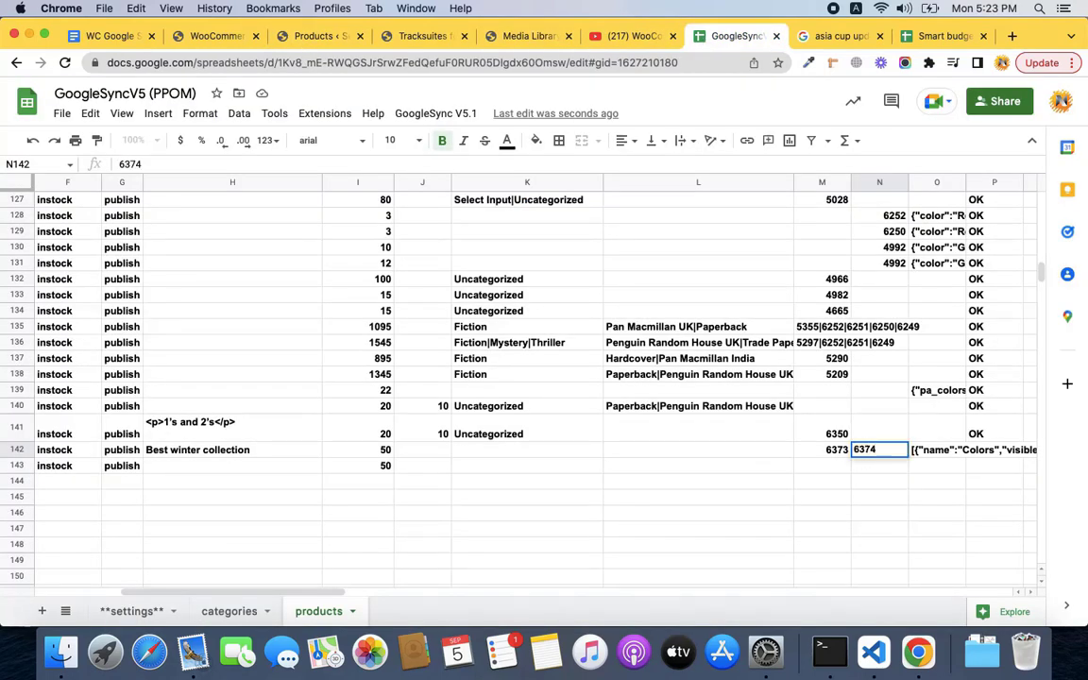
key("Tab")
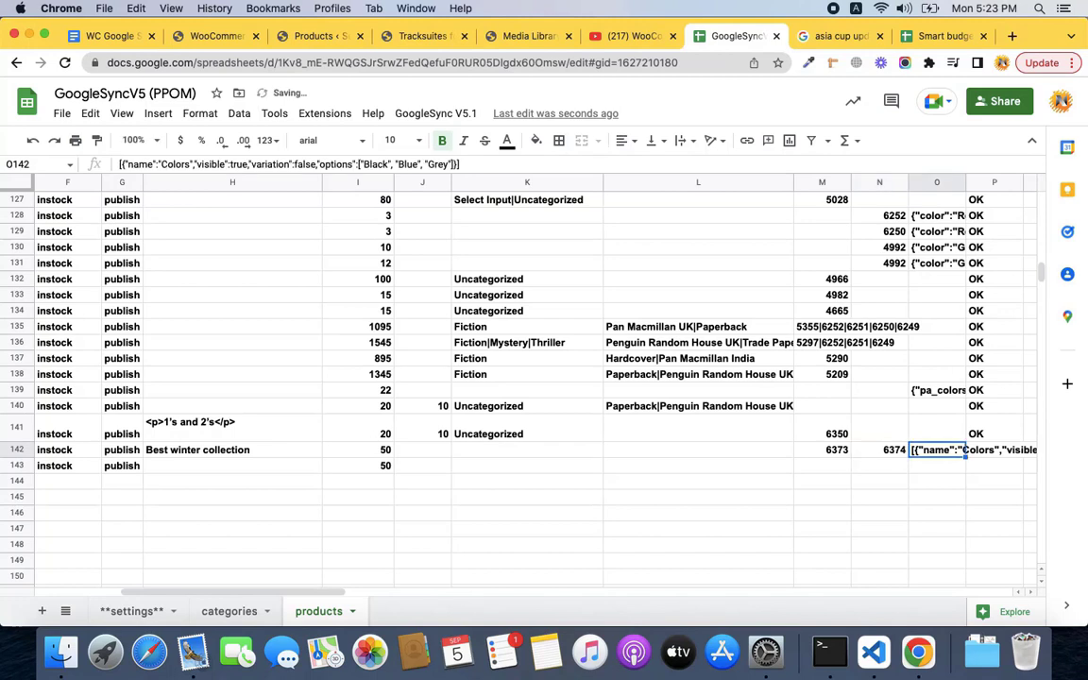
key("Tab")
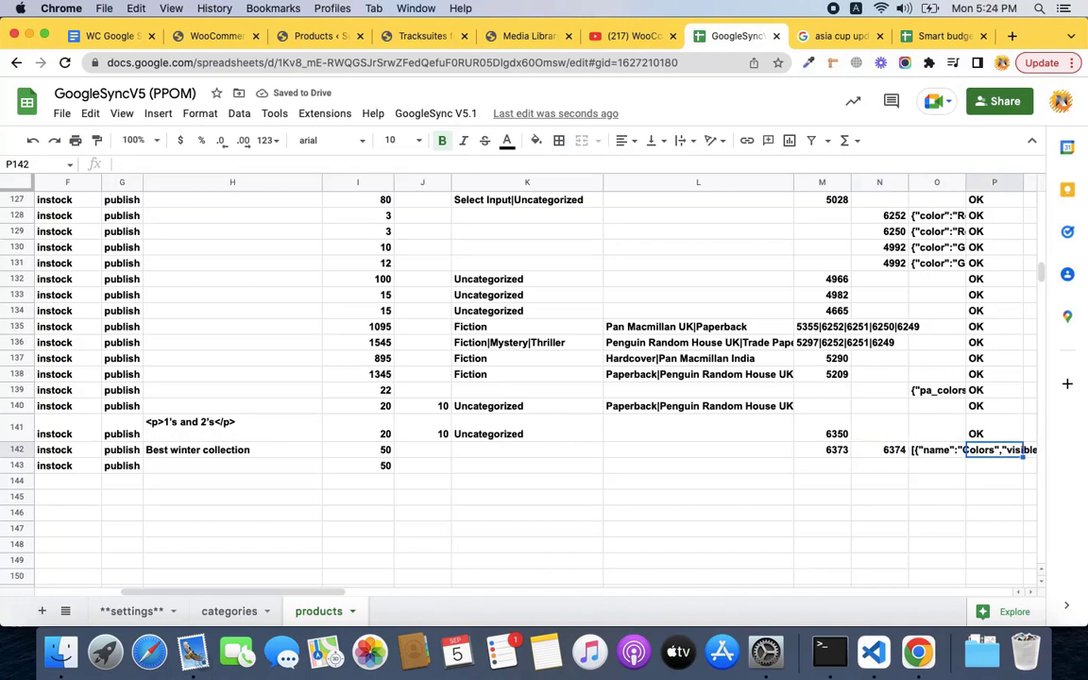
key("Left")
key("Left")
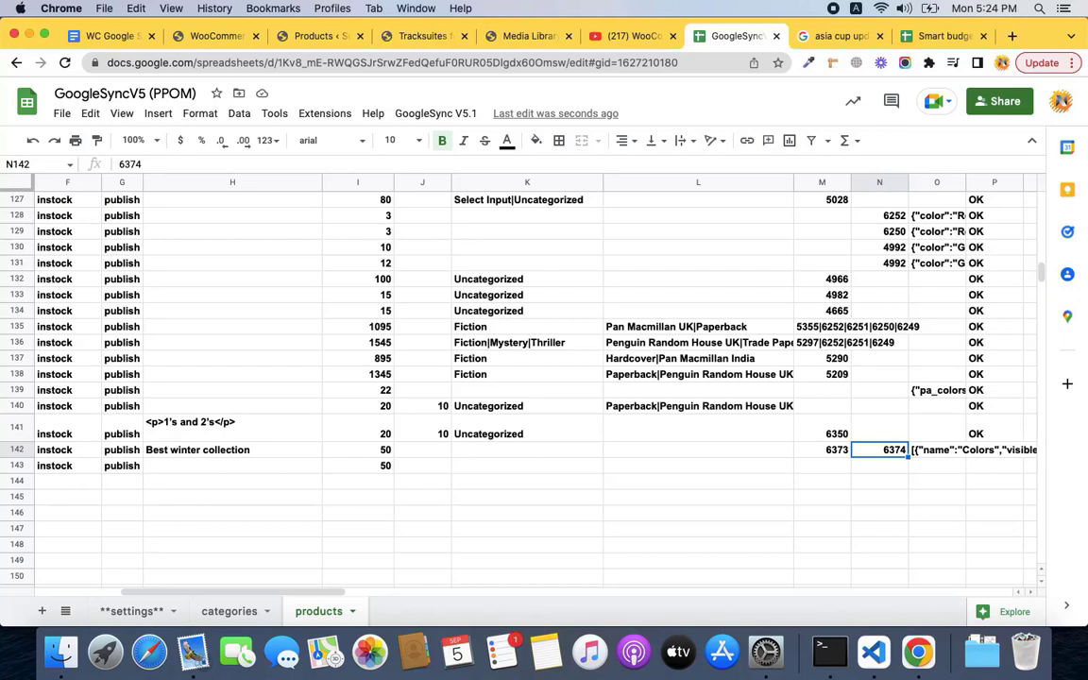
key("super+c")
key("Down")
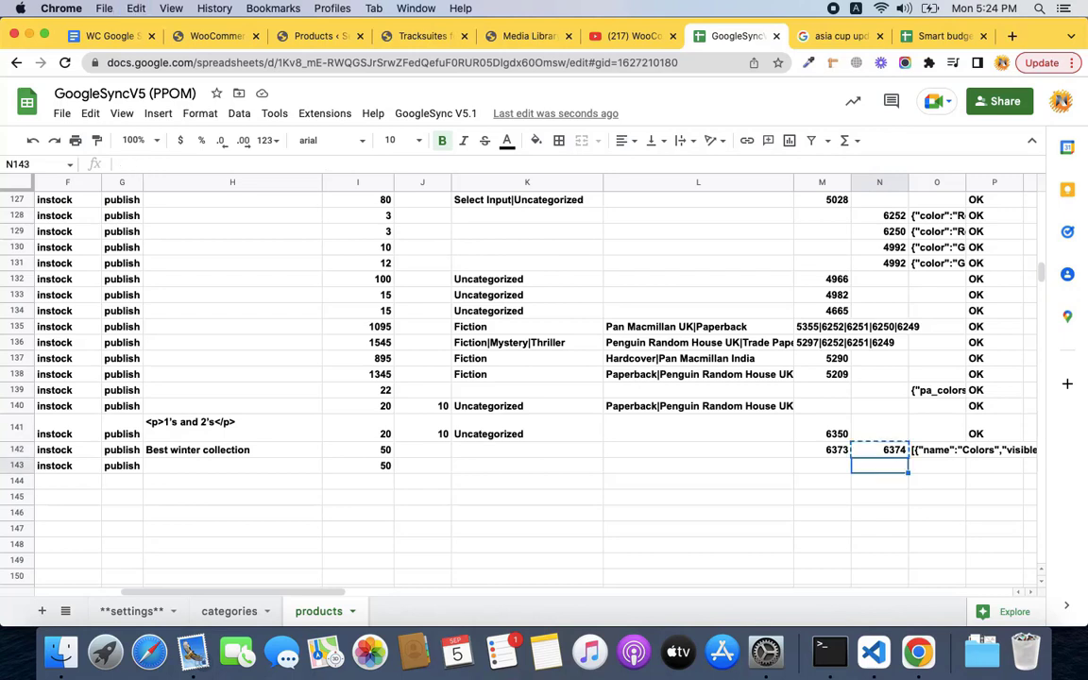
key("super+v")
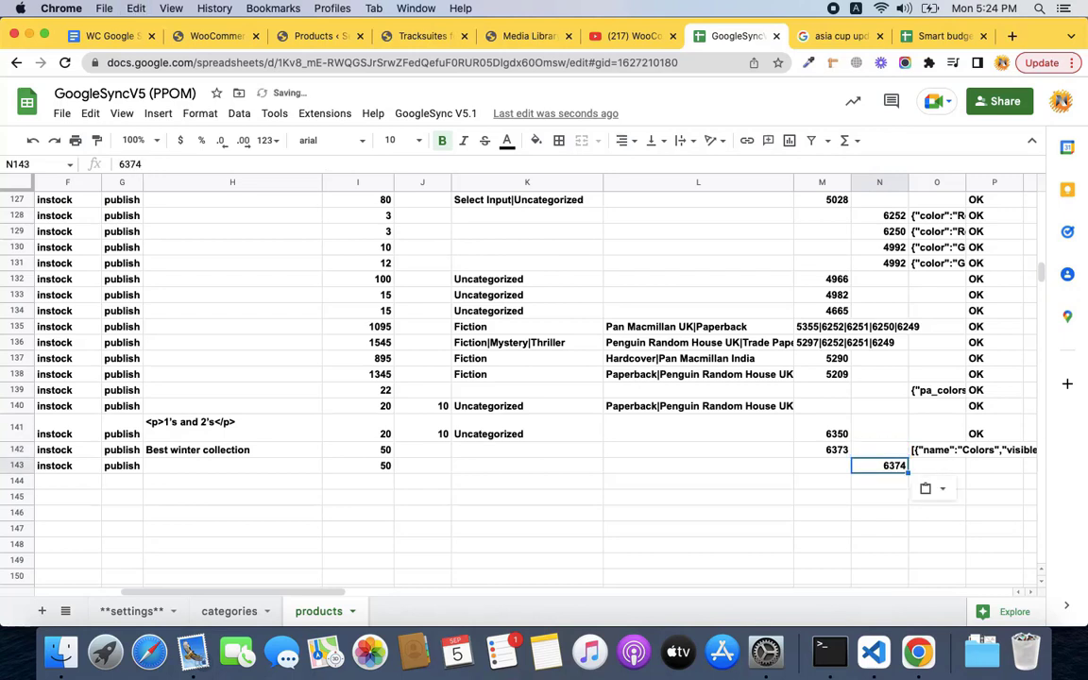
Check the Colors attribute JSON in O142 and select the empty cell O143.
key("Left")
key("Left")
key("Left")
key("Left")
key("Left")
key("Right")
key("Right")
key("Right")
key("Right")
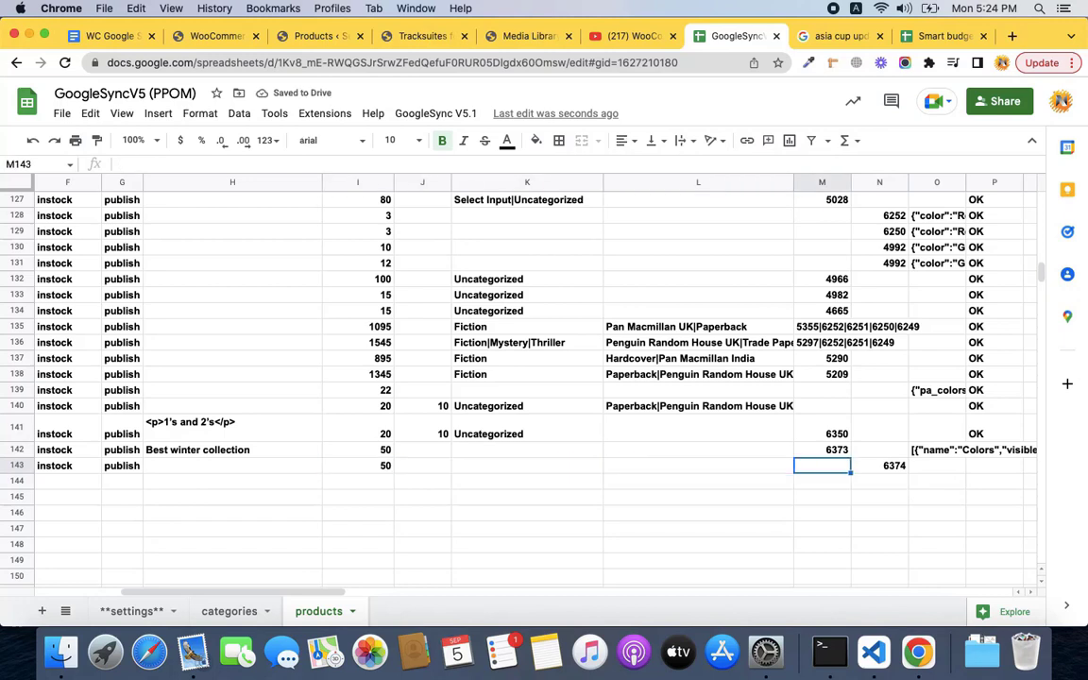
key("Right")
key("Right")
key("Up")
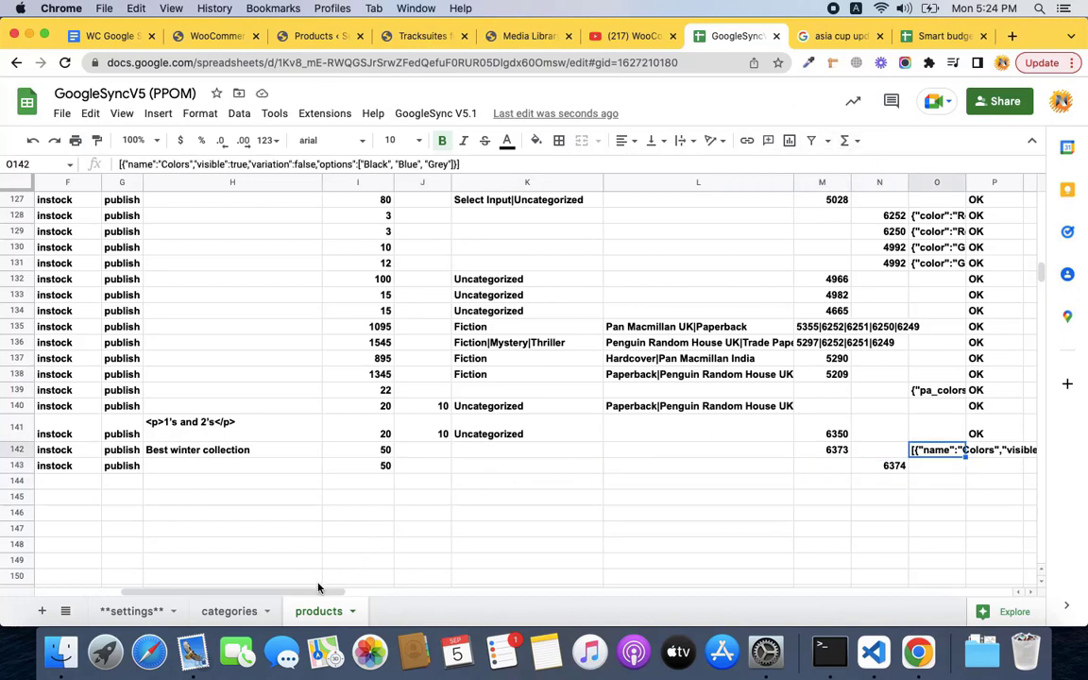
left_click_drag(307, 591, 394, 582)
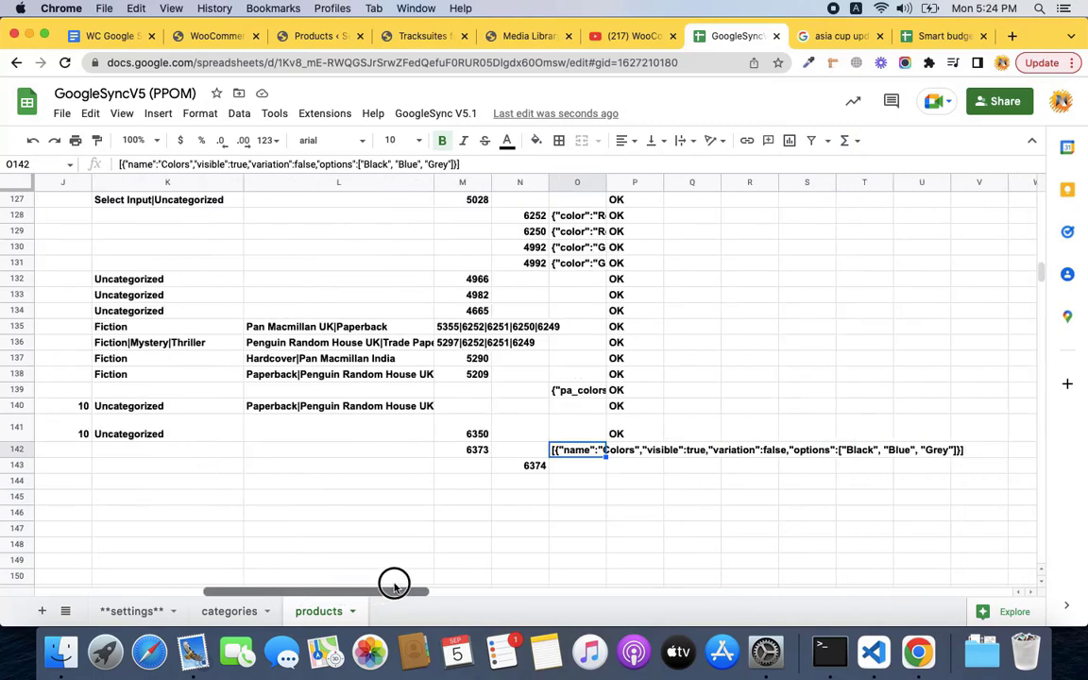
left_click(591, 465)
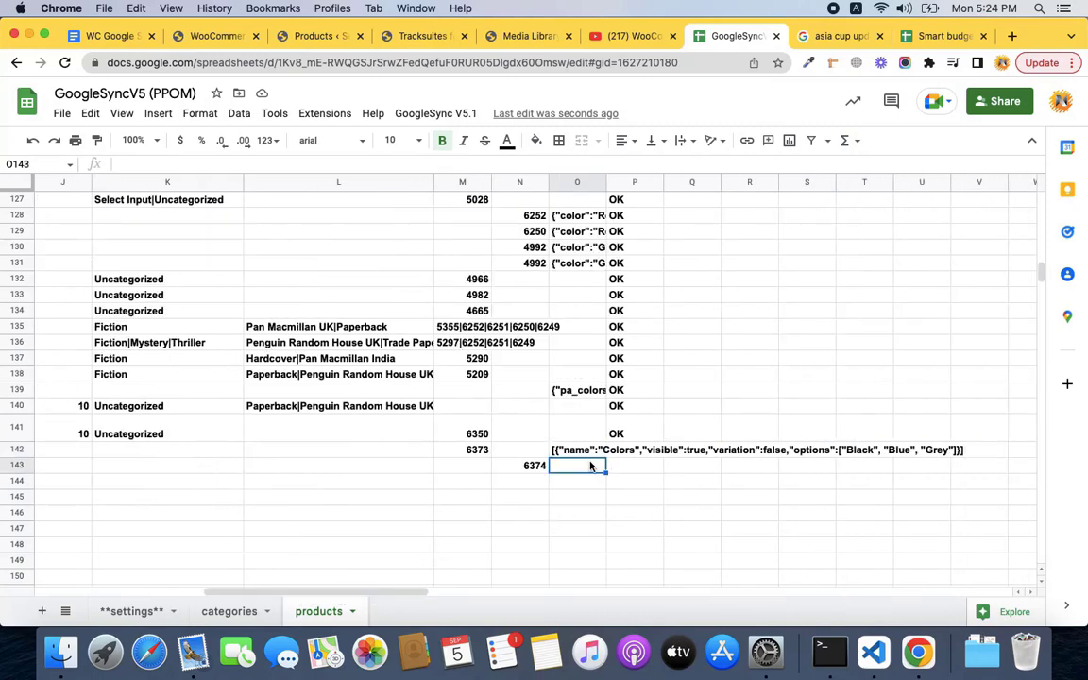
Paste the settings sheet's E9 variation JSON into O143, edited to name Colors, option Black.
left_click(134, 611)
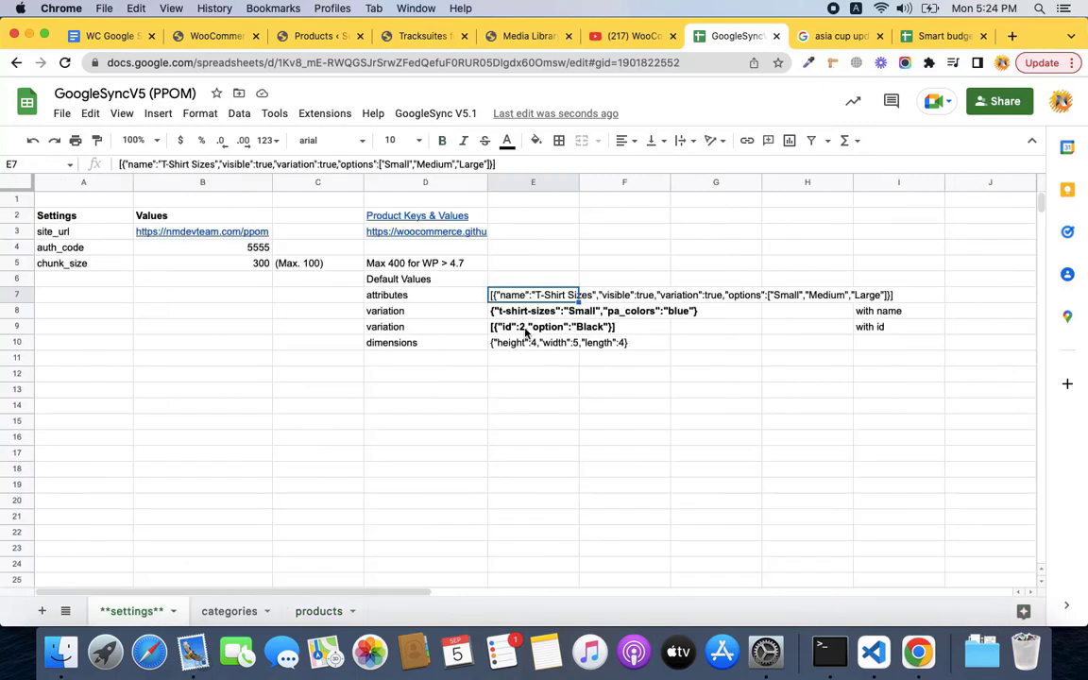
left_click(526, 331)
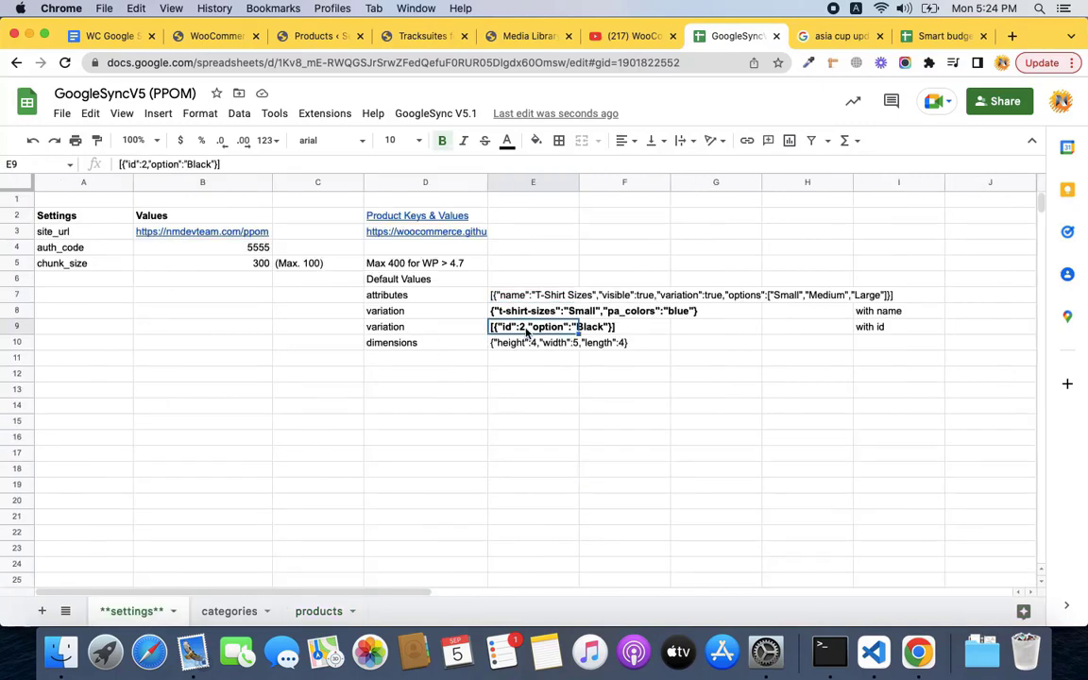
left_click(319, 614)
key("ctrl+v")
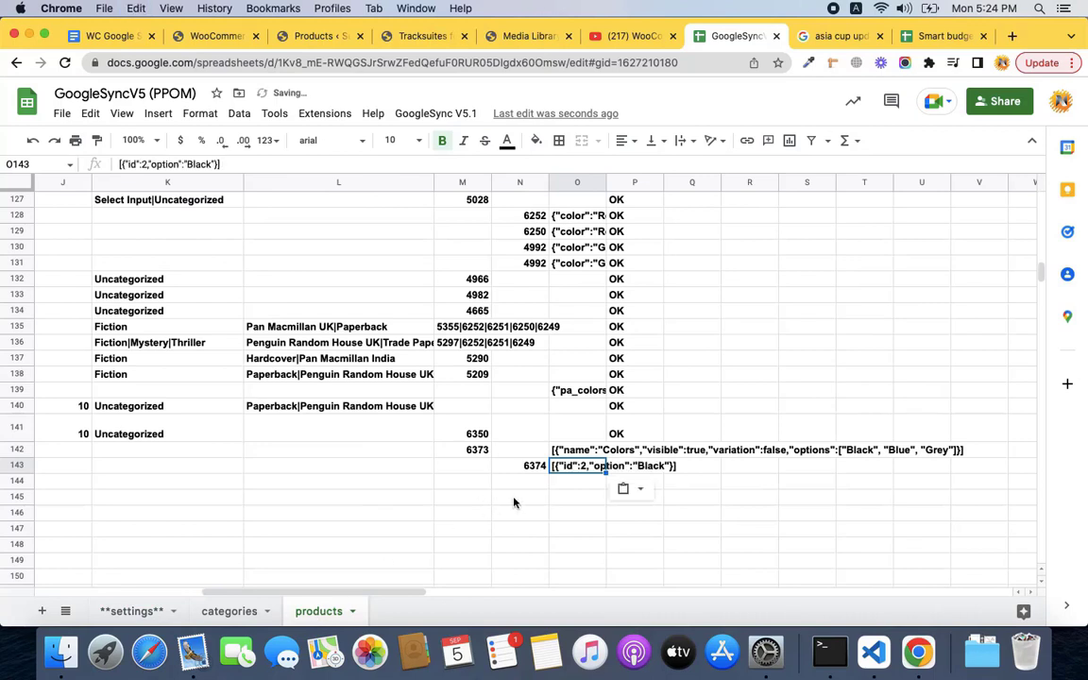
key("Return")
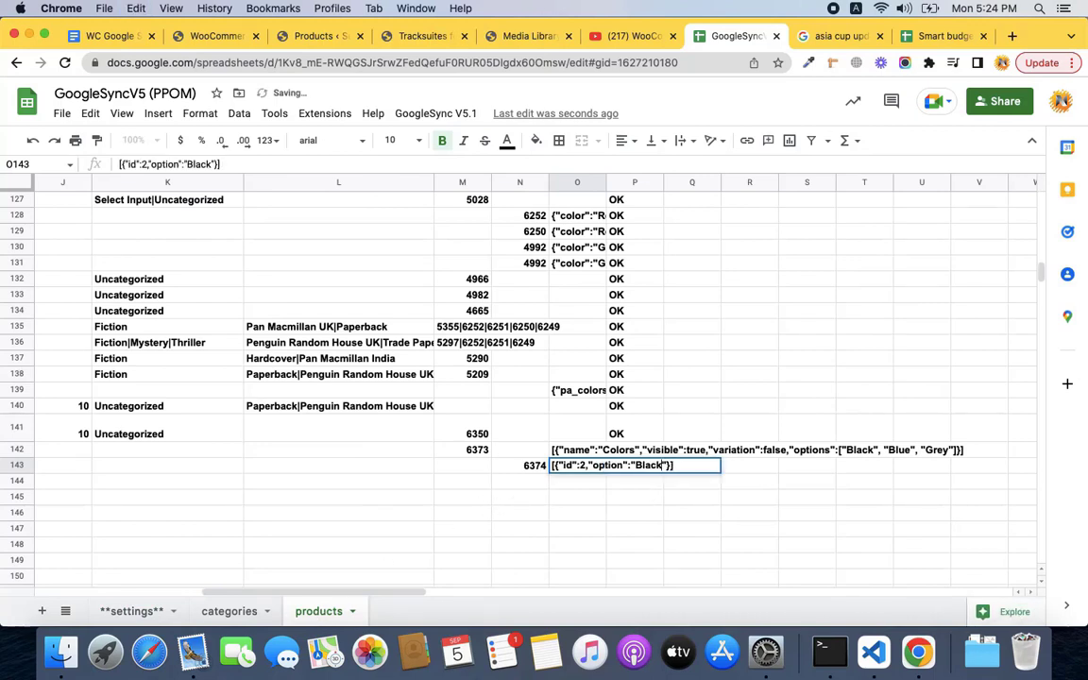
key("Left")
key("Left")
key("Left")
key("BackSpace")
key("BackSpace")
key("BackSpace")
key("BackSpace")
key("BackSpace")
key("BackSpace")
key("BackSpace")
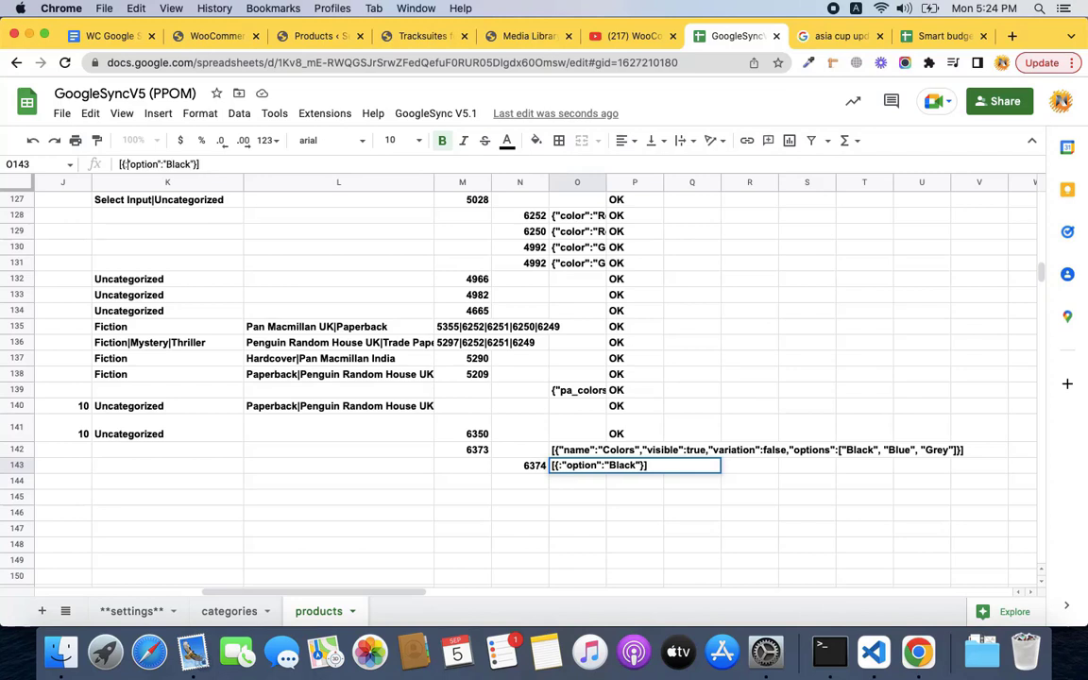
type("\"")
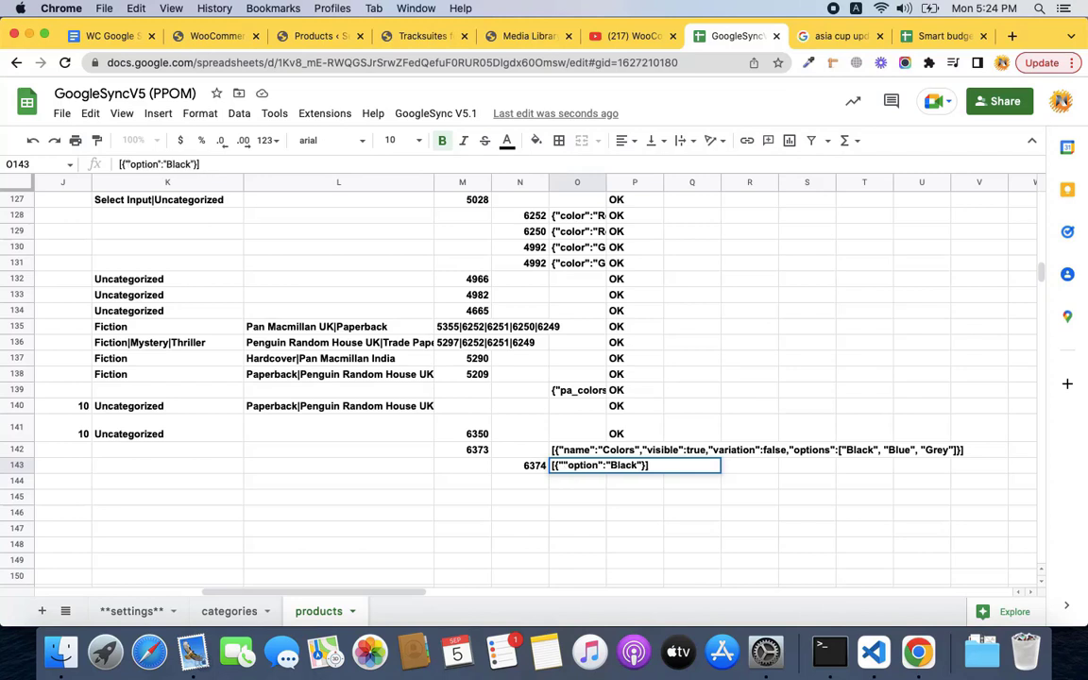
type("name\": \"co")
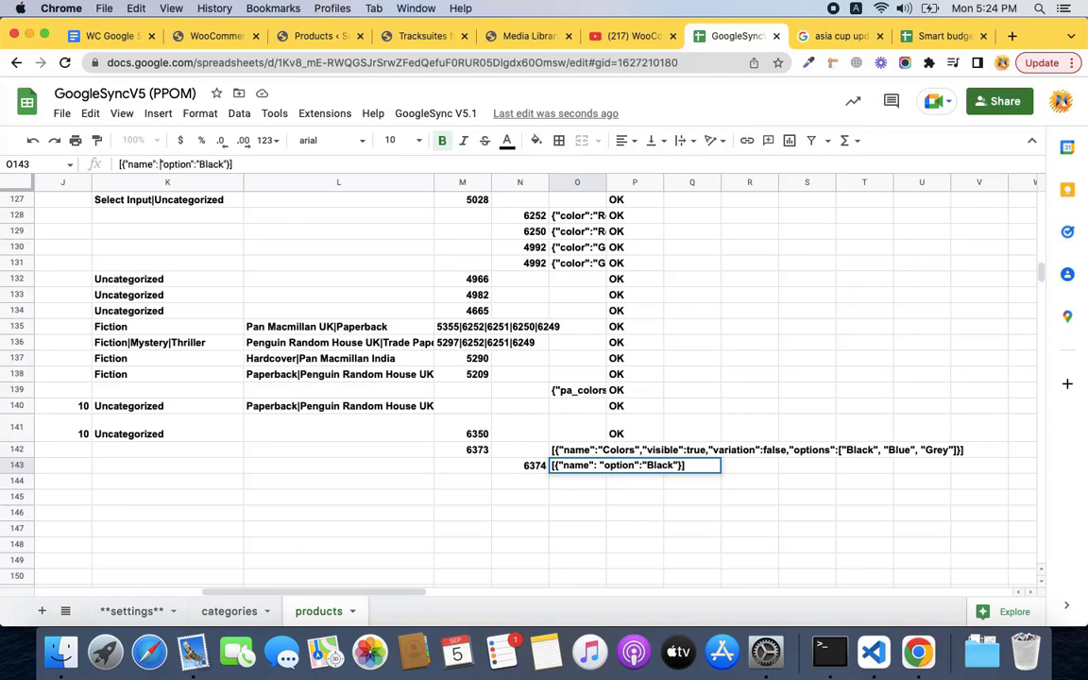
key("BackSpace")
key("BackSpace")
type("C")
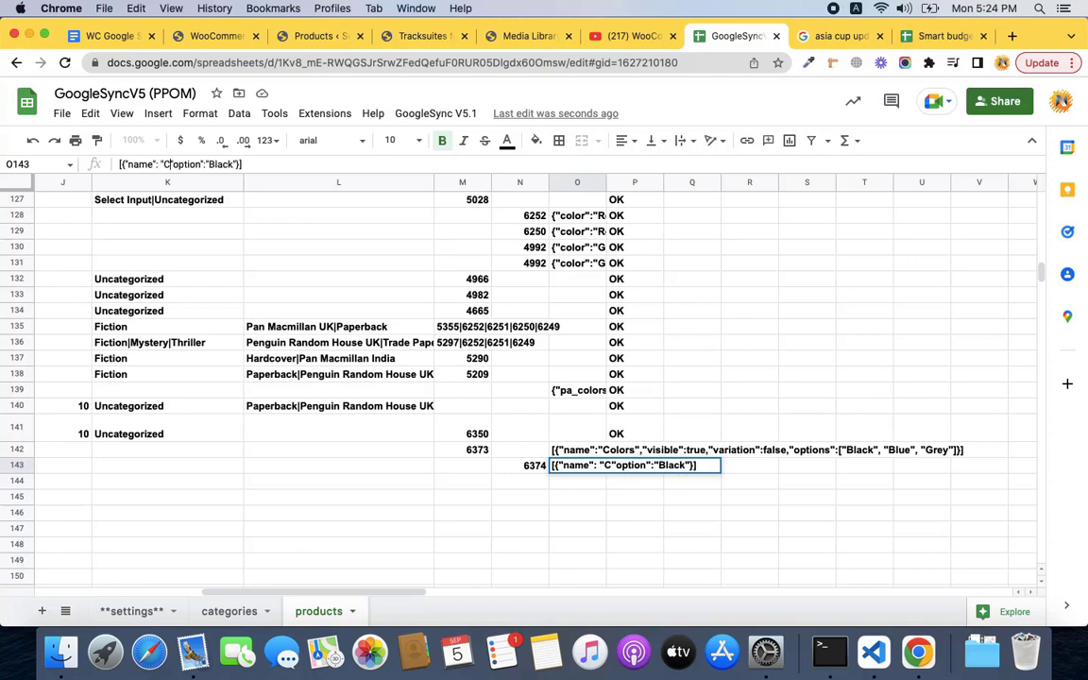
type("olors")
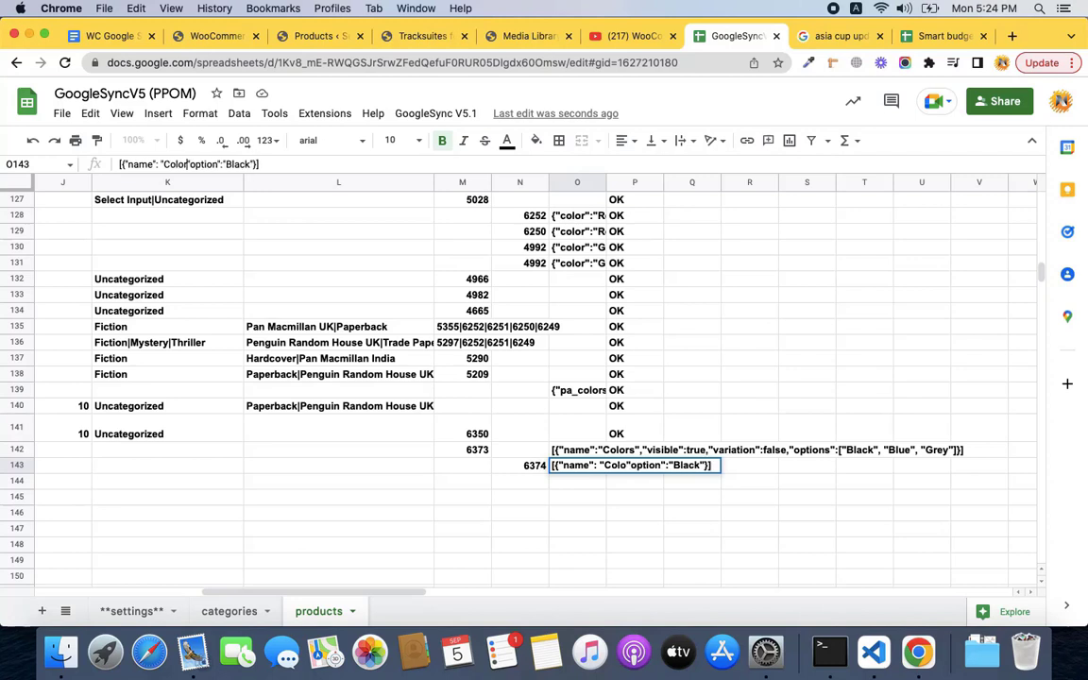
type("\":")
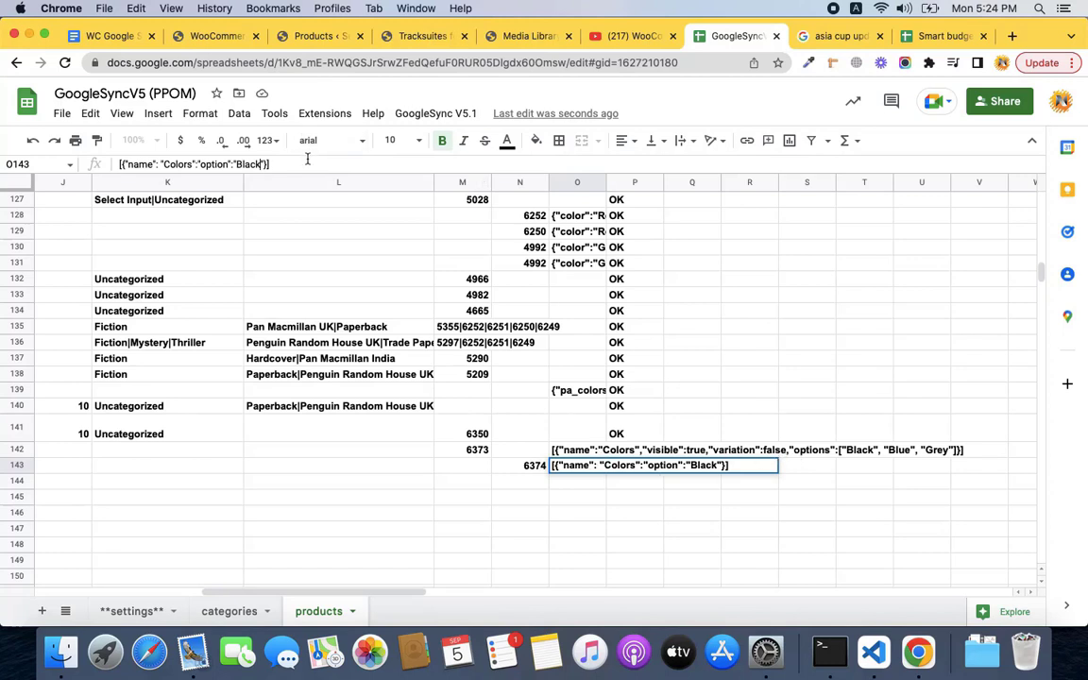
key("Return")
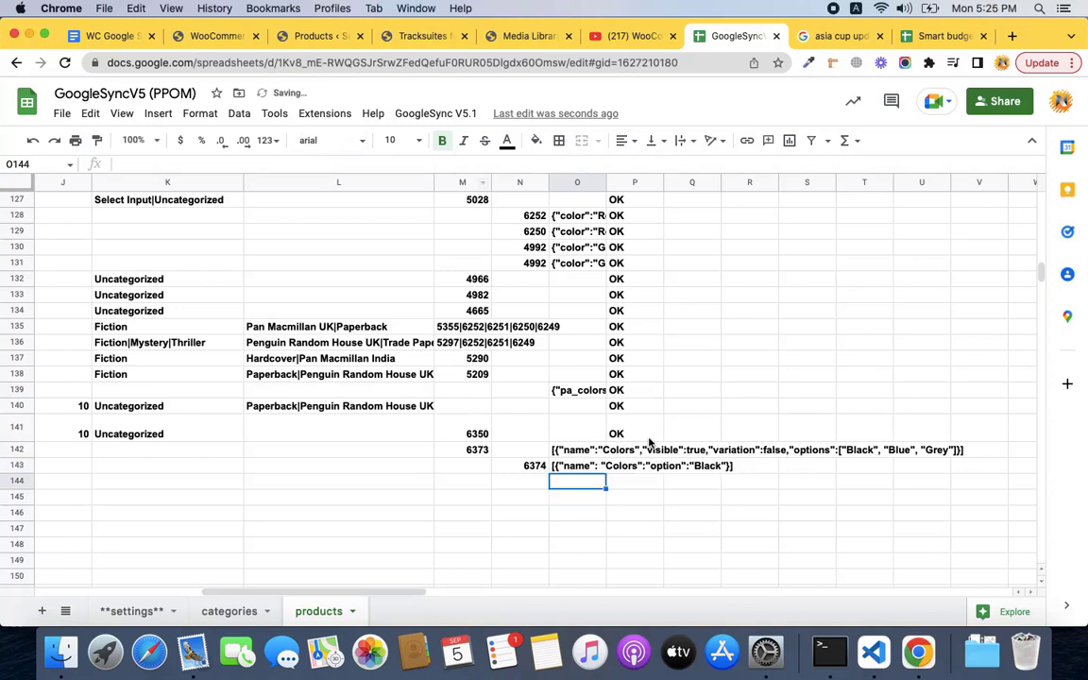
Change the O142 Colors attribute's variation setting from false to true.
left_click(635, 452)
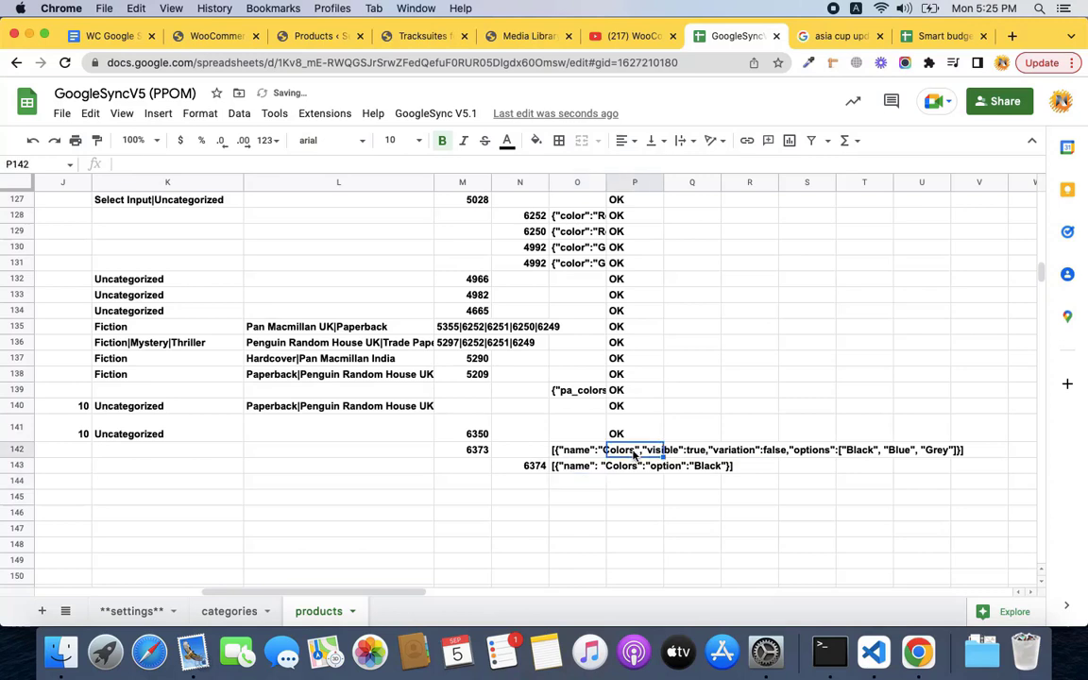
double_click(583, 452)
double_click(305, 165)
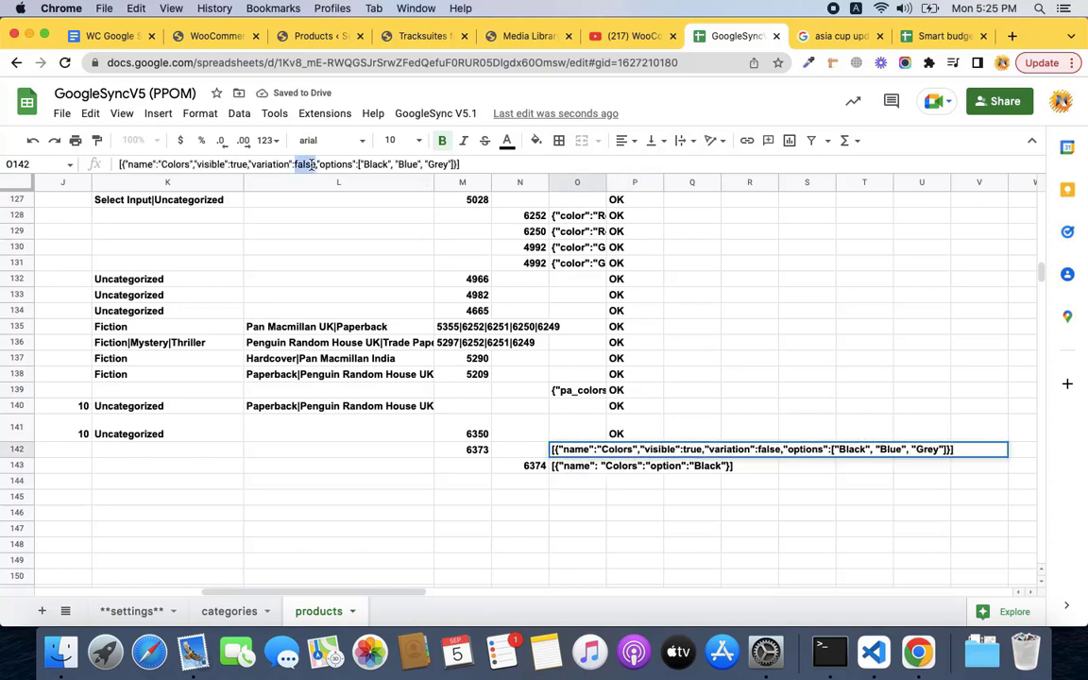
type("true")
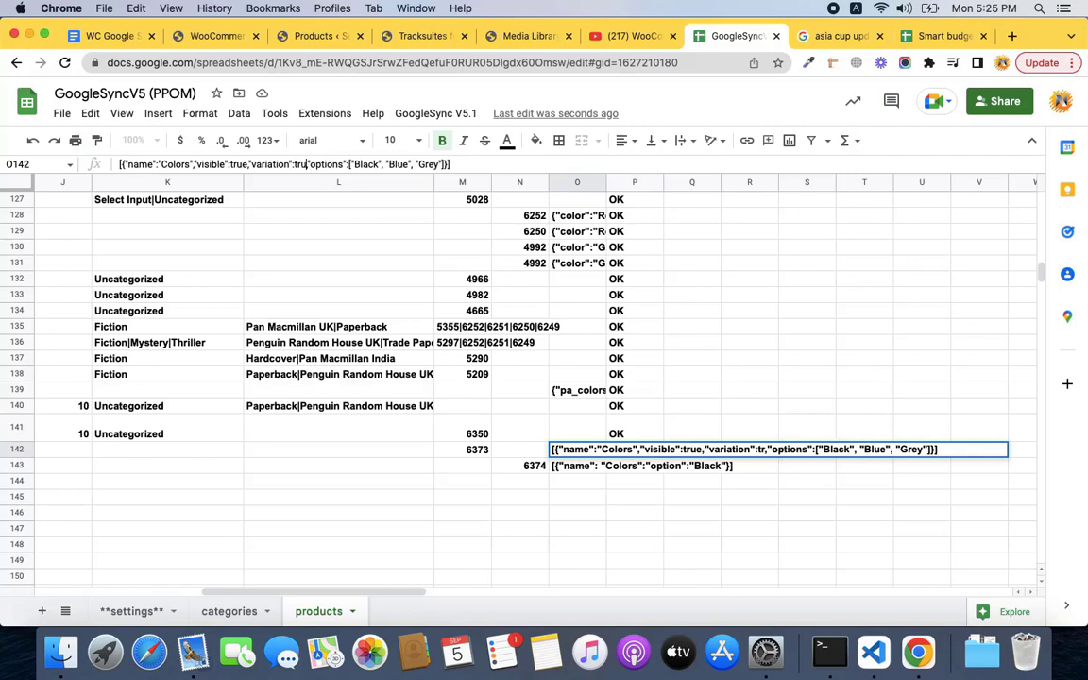
key("Return")
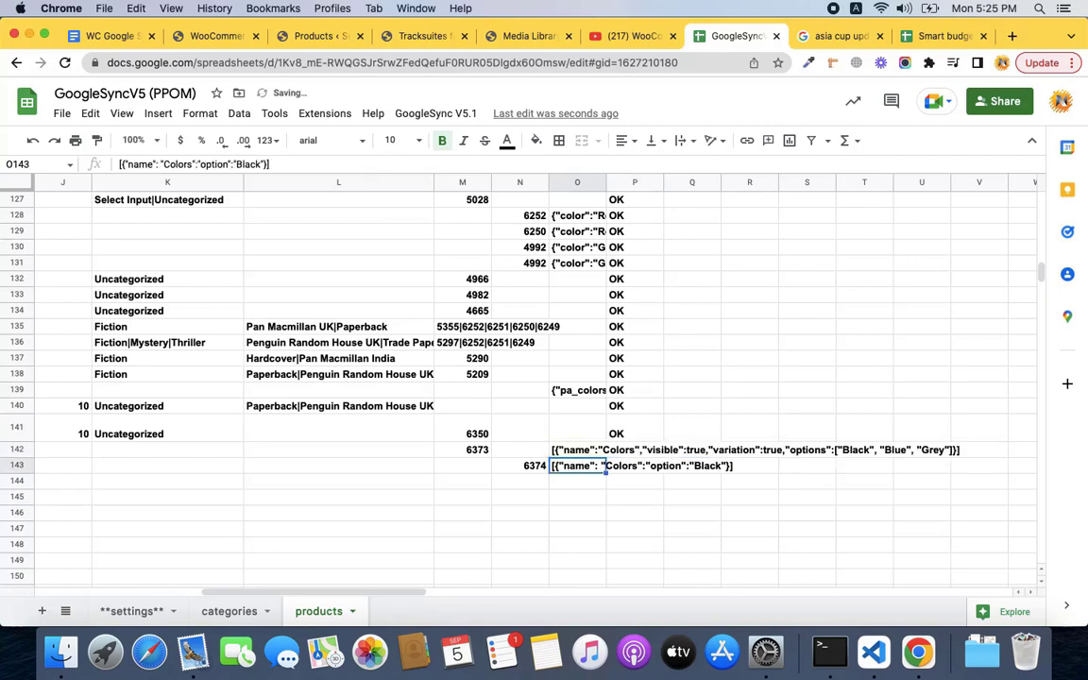
left_click(614, 455)
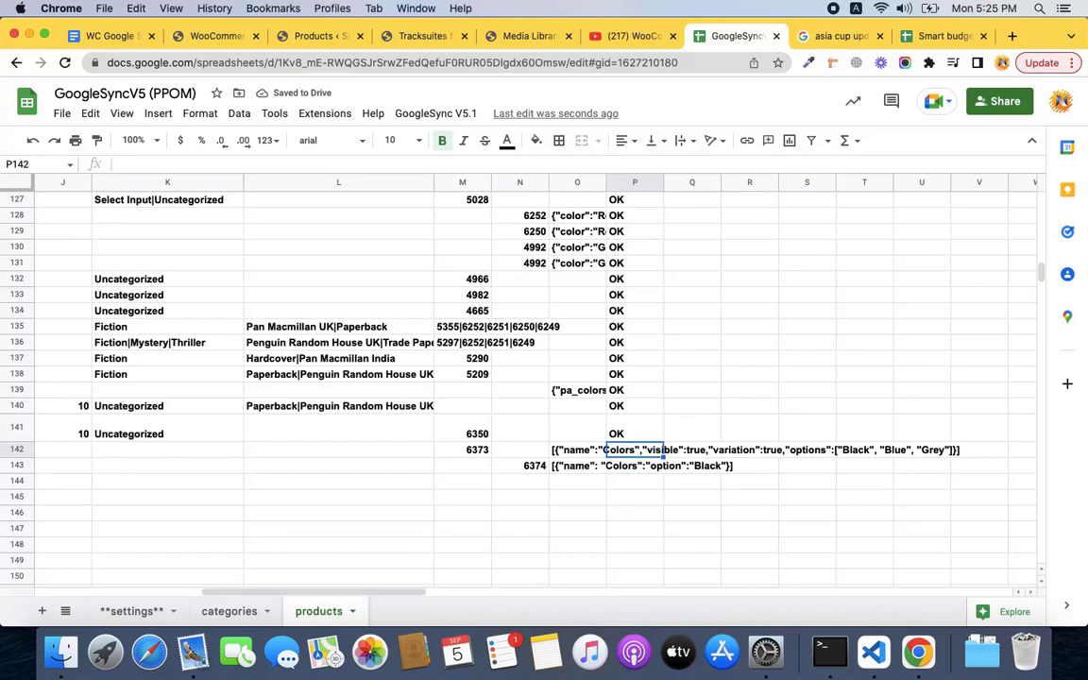
left_click(634, 465)
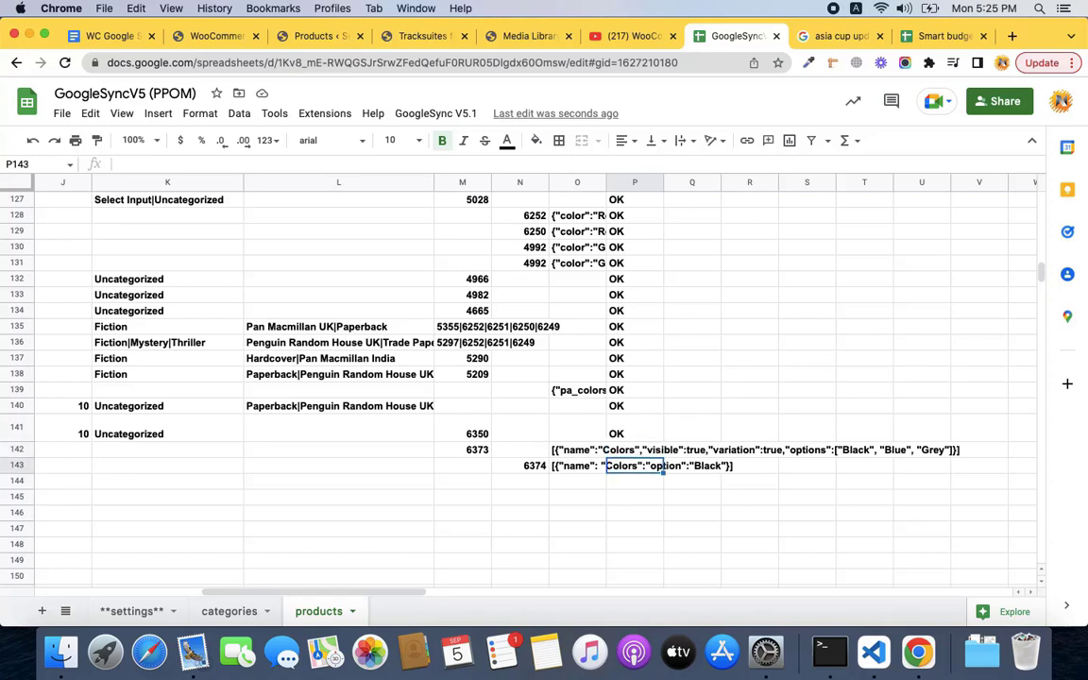
Run the GoogleSync data sync, dismiss the 1-record, 0-error result, and go to WooCommerce Products.
left_click(430, 113)
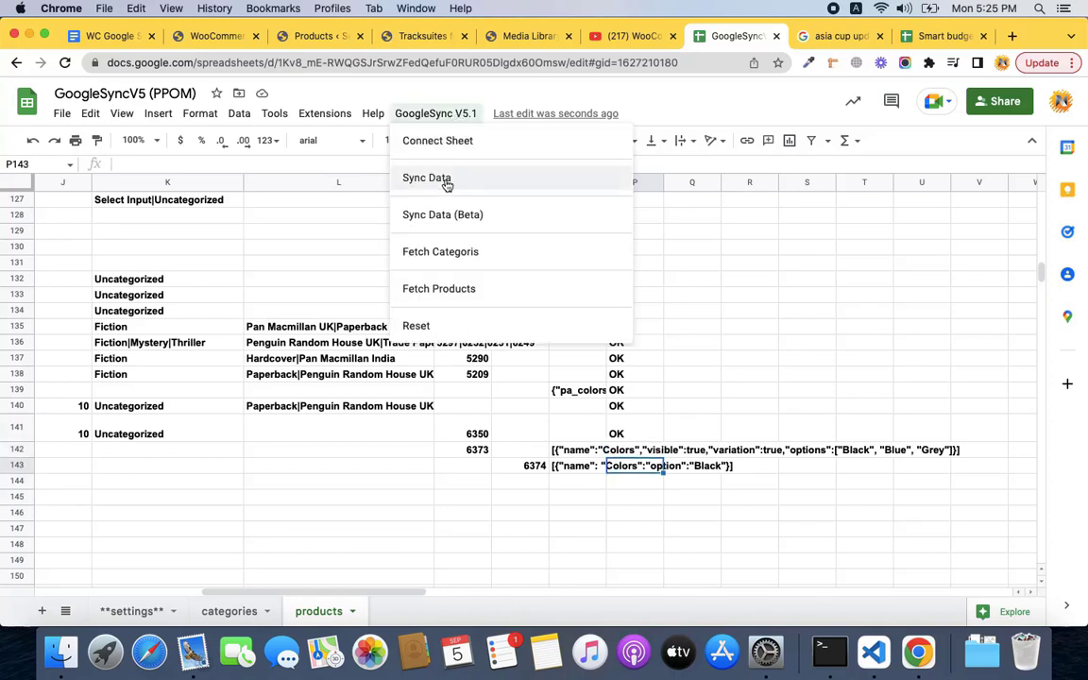
left_click(448, 181)
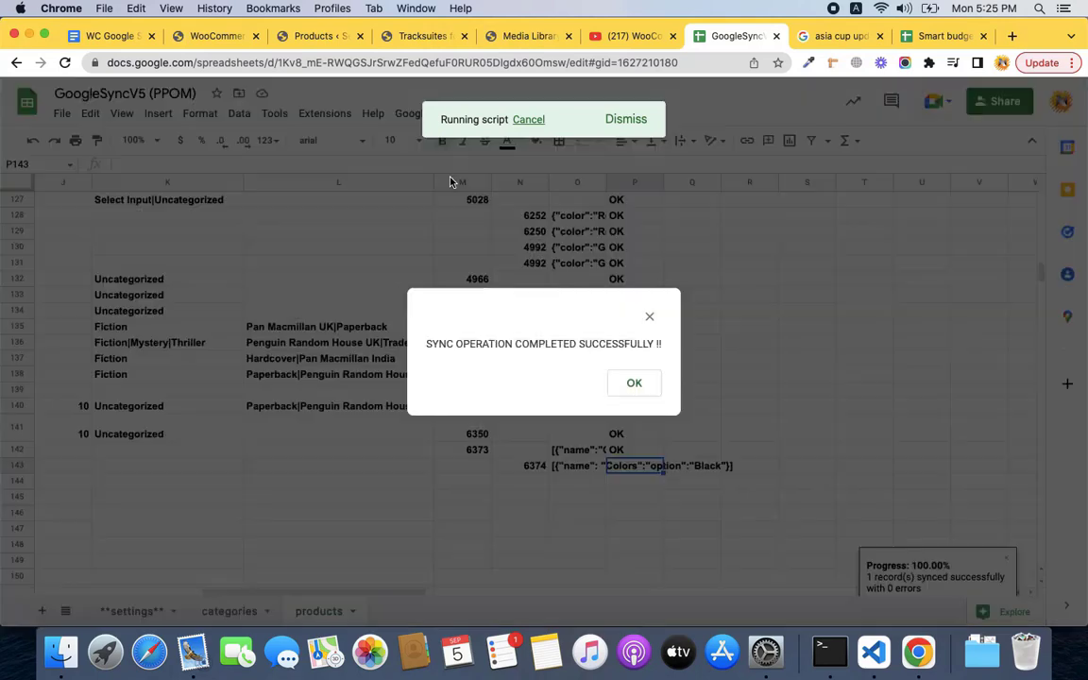
left_click(634, 387)
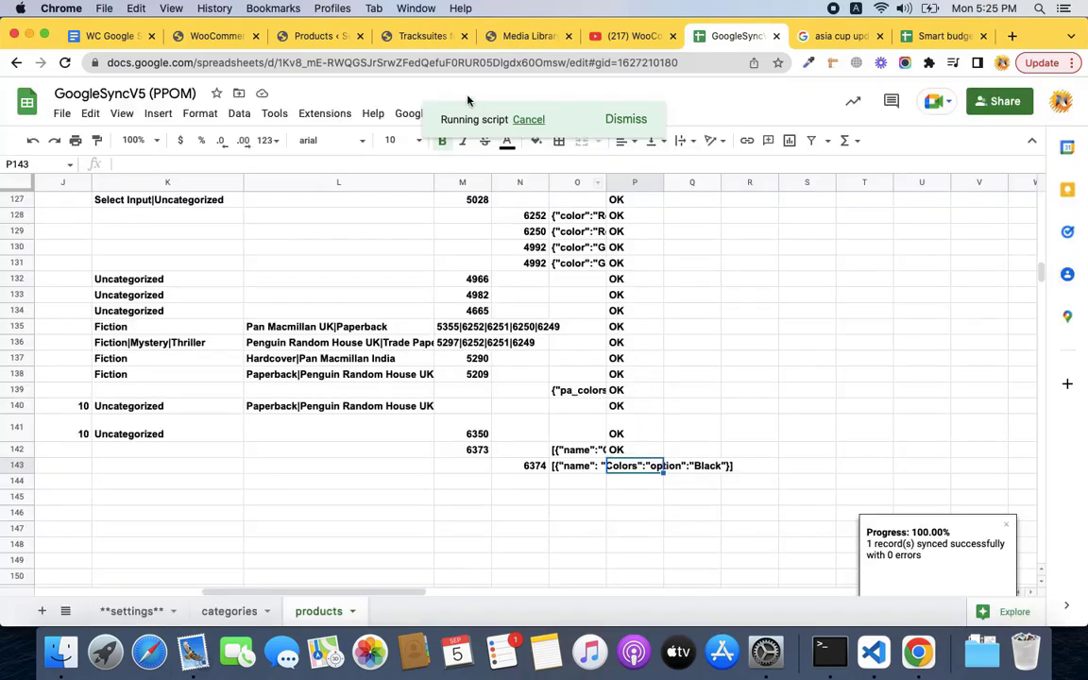
left_click(325, 37)
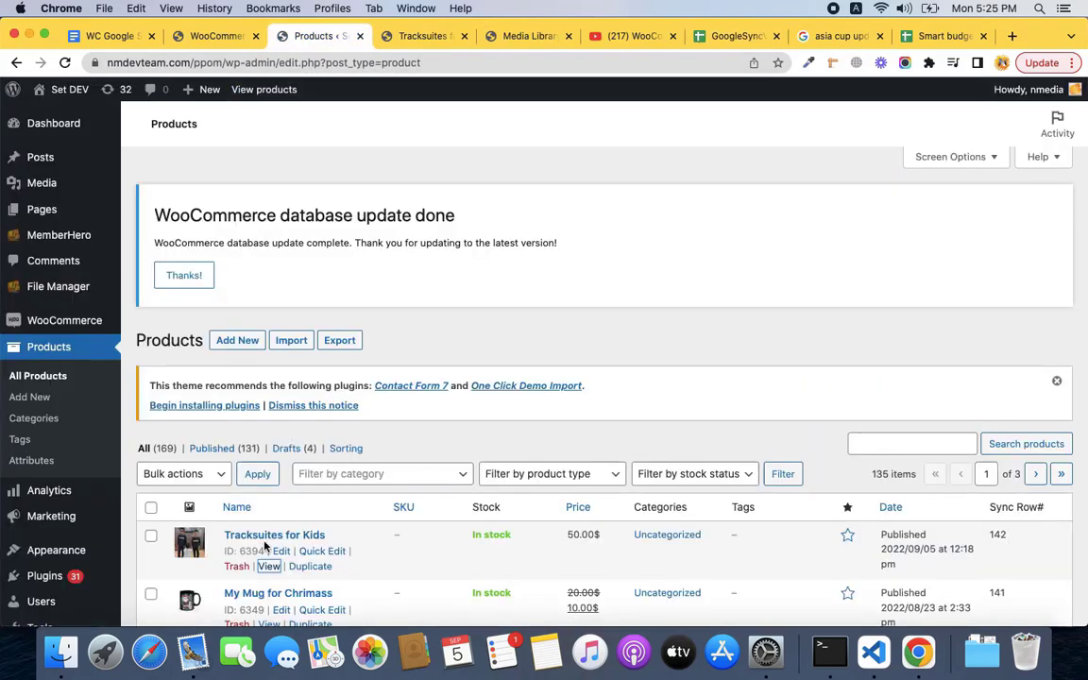
Inspect Tracksuites for Kids: no variations, Colors attribute Black, Blue, Grey; then return to the sheet.
left_click(272, 537)
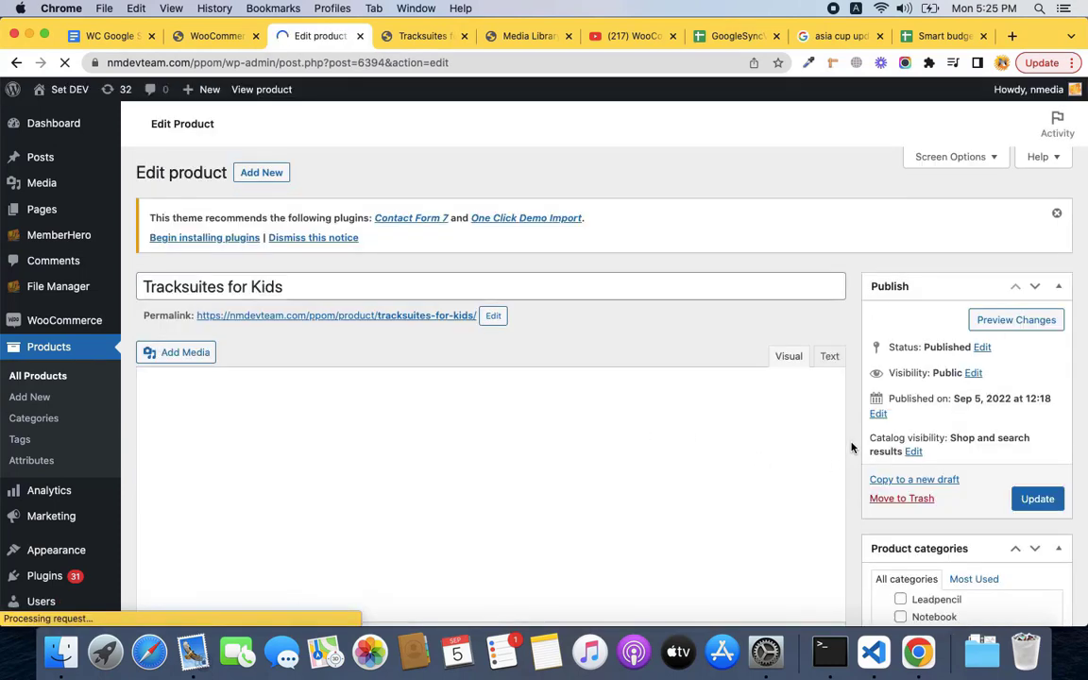
scroll(851, 446, "down", 5)
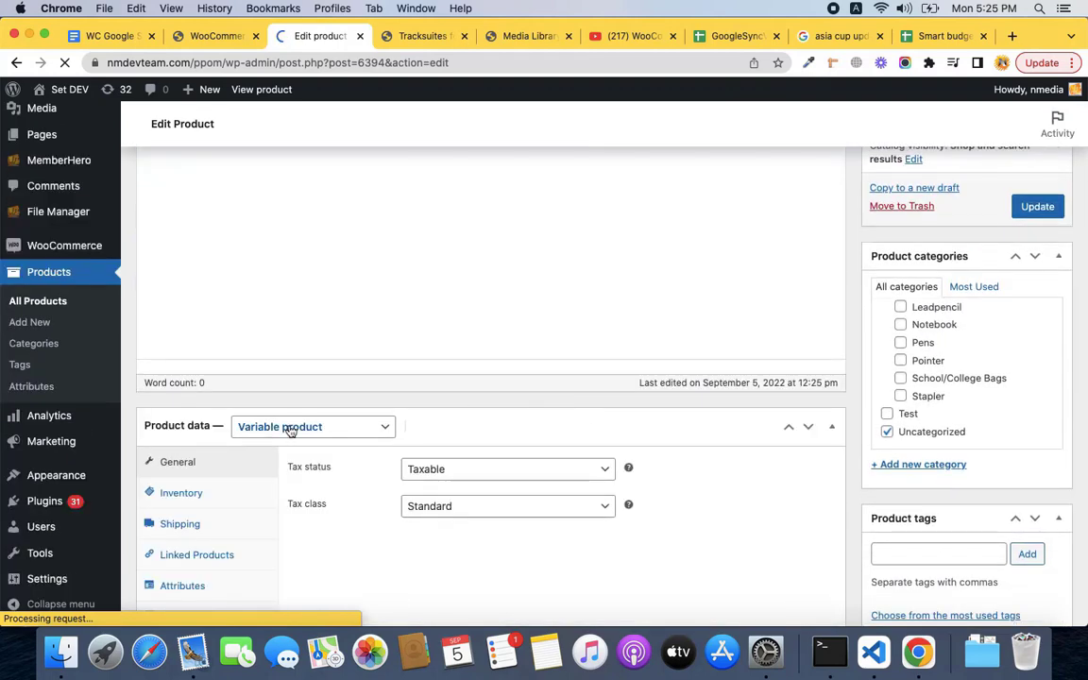
scroll(290, 427, "down", 3)
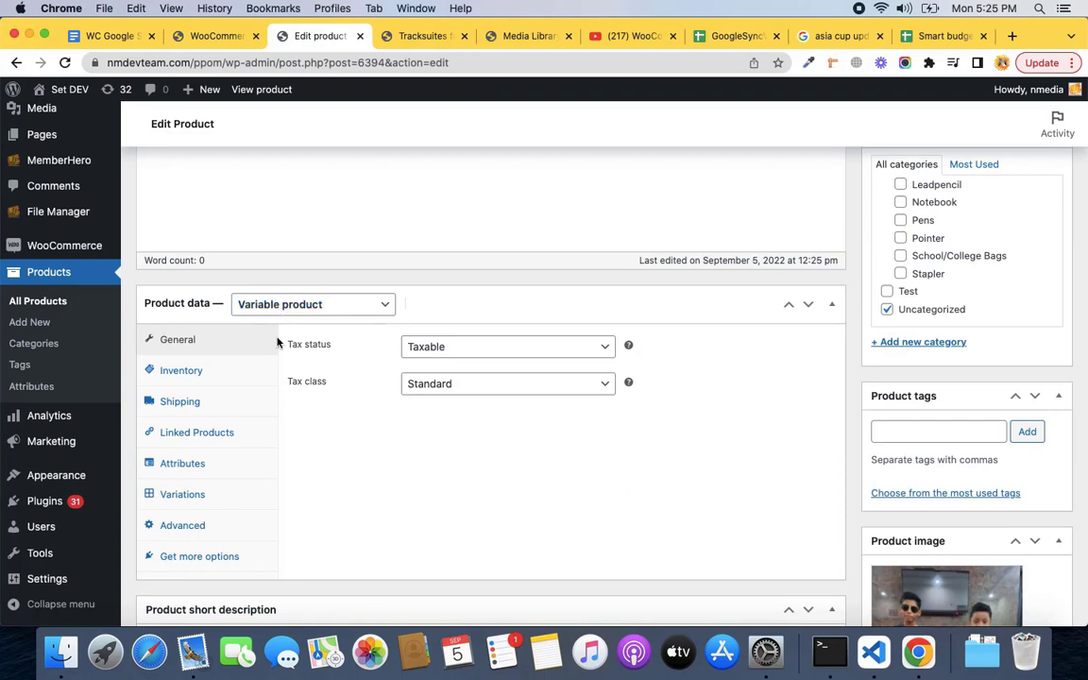
left_click(193, 493)
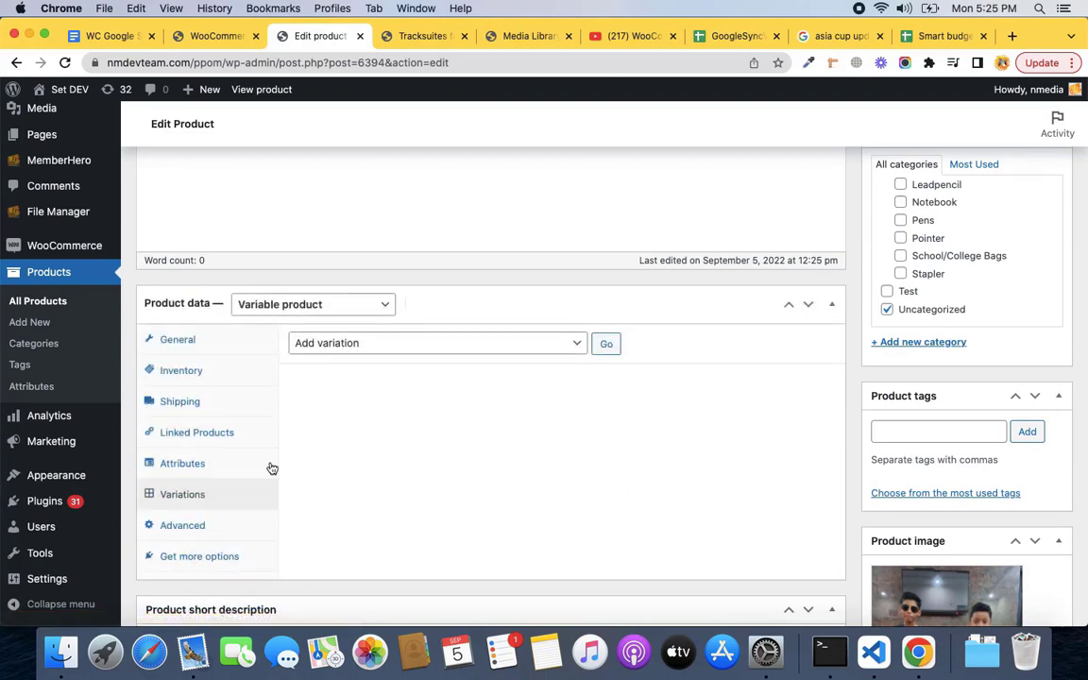
left_click(194, 462)
left_click(434, 385)
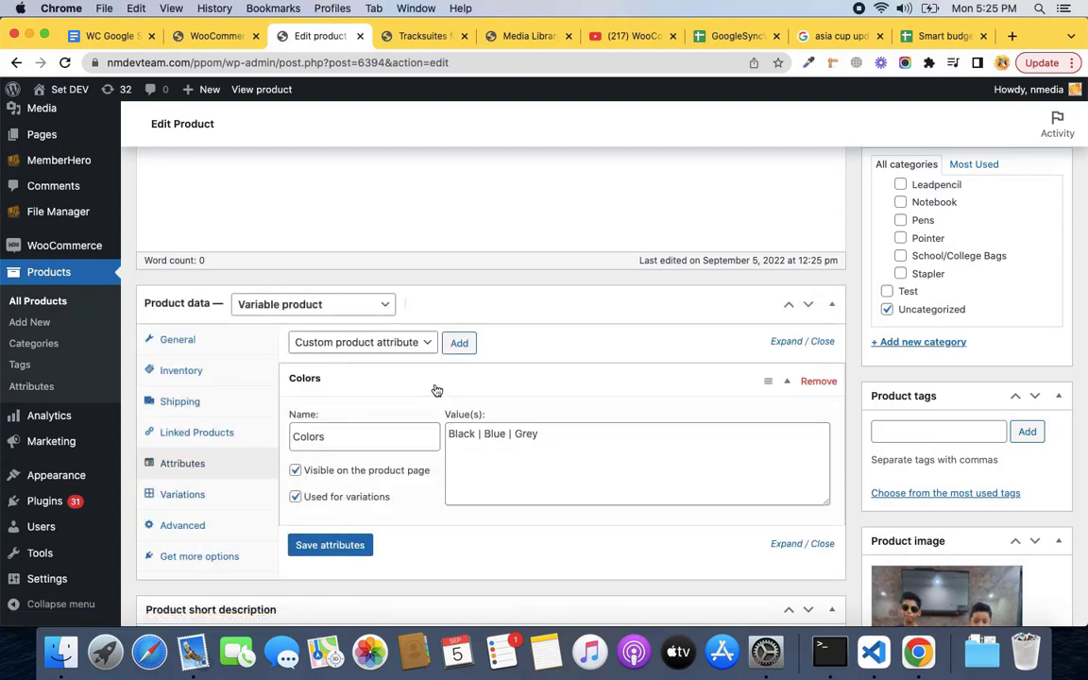
left_click(213, 496)
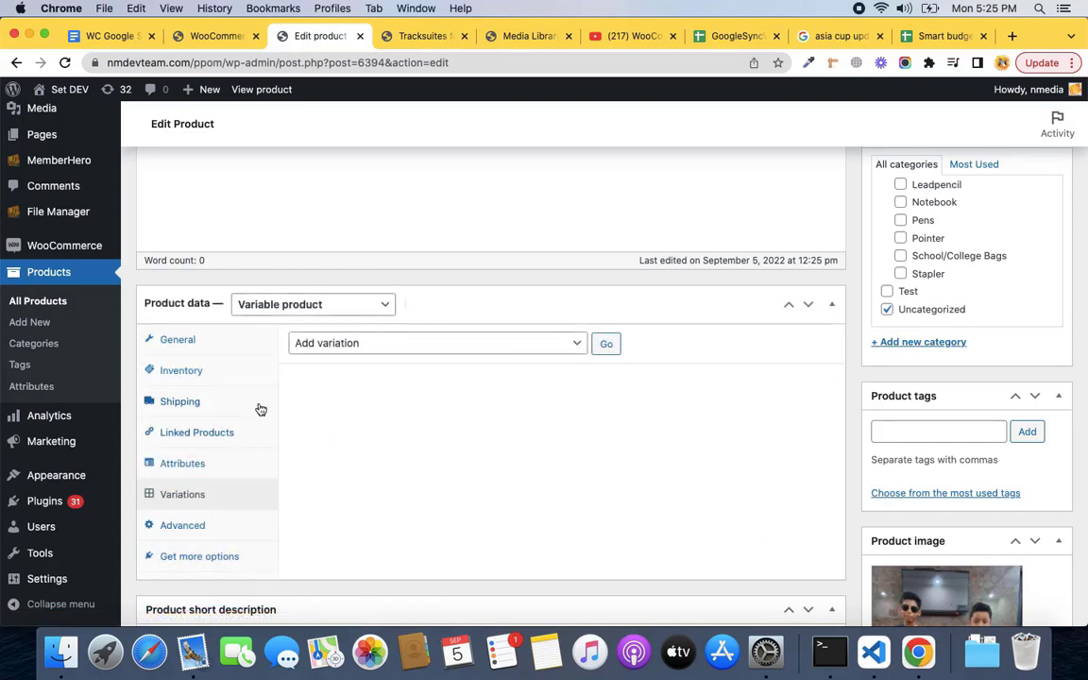
left_click(727, 36)
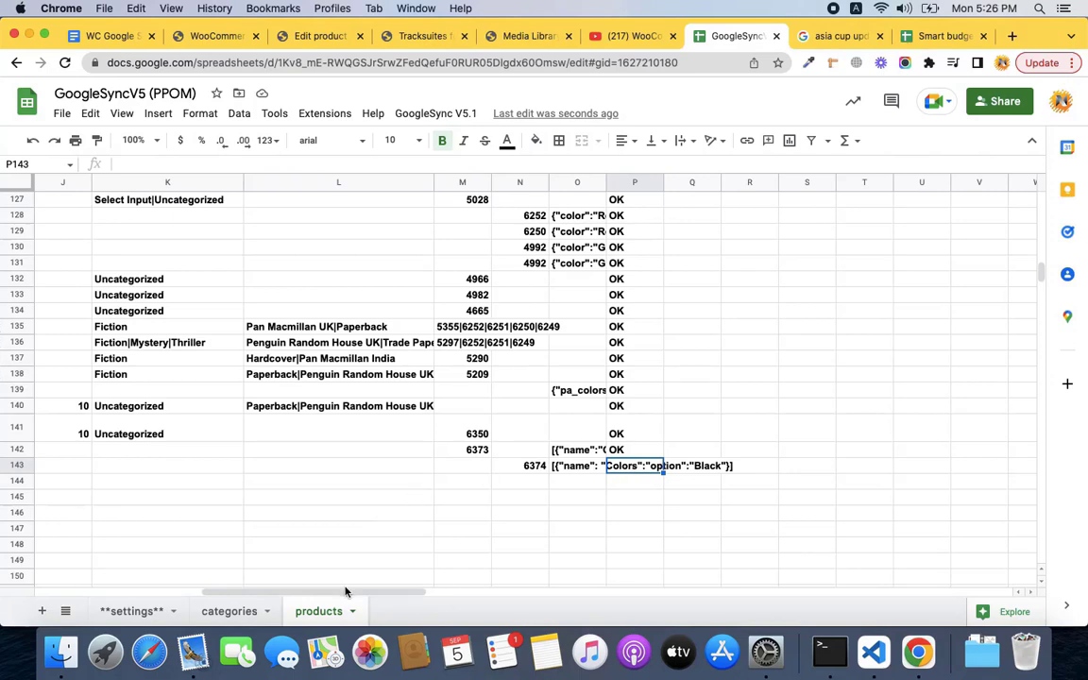
Enter 6394 as the parent ID in E143.
left_click_drag(345, 591, 163, 592)
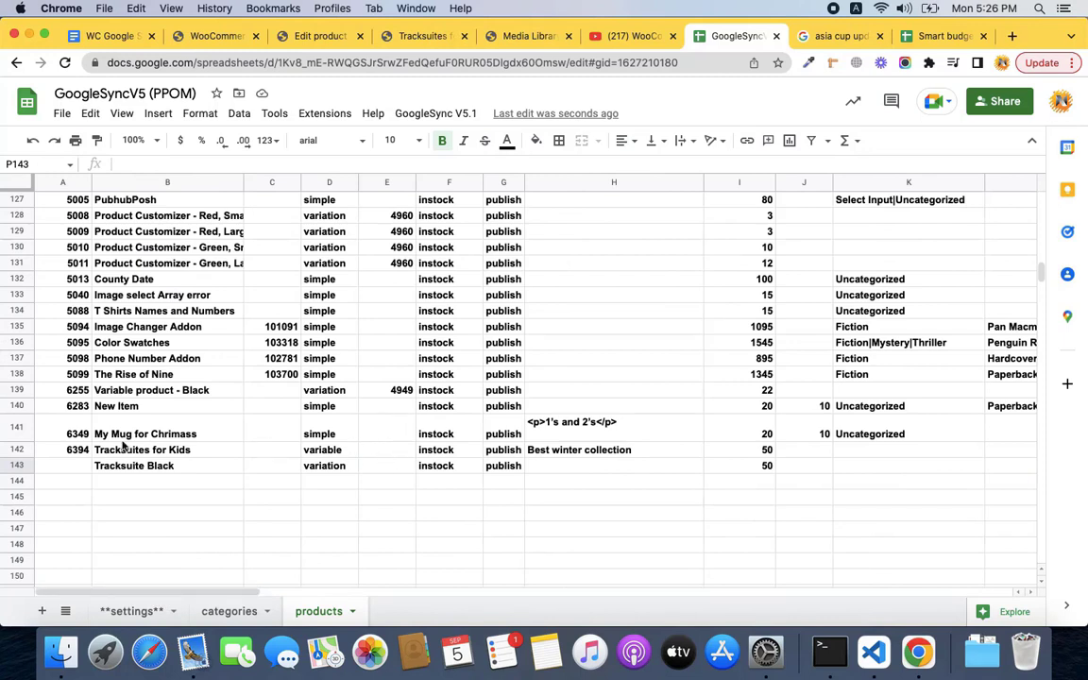
left_click(373, 468)
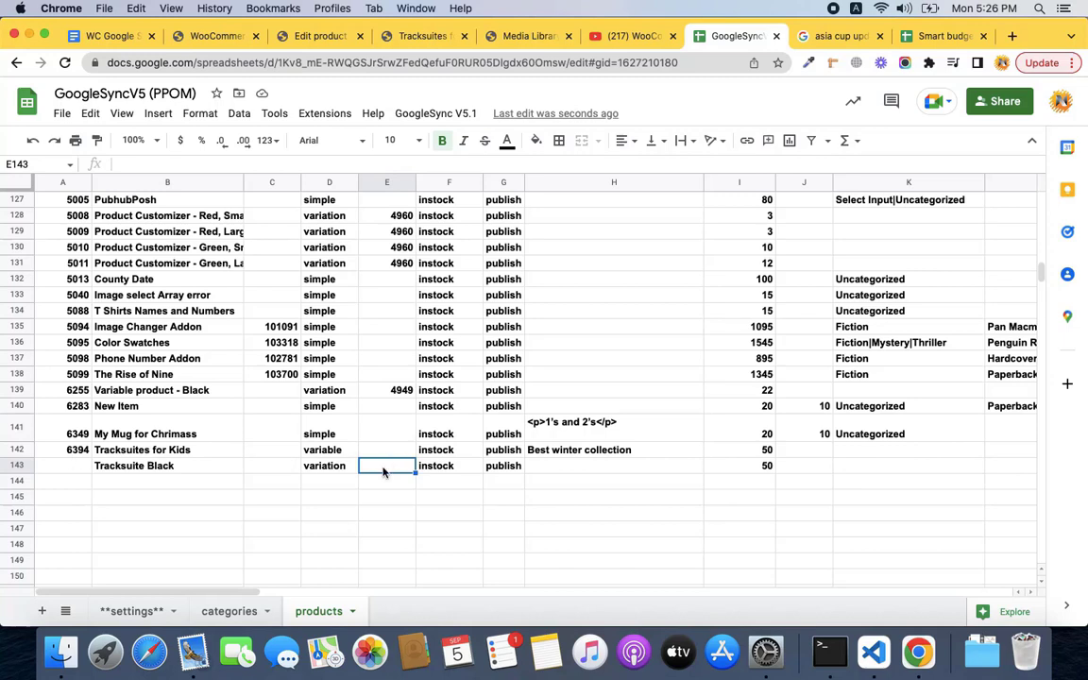
type("63")
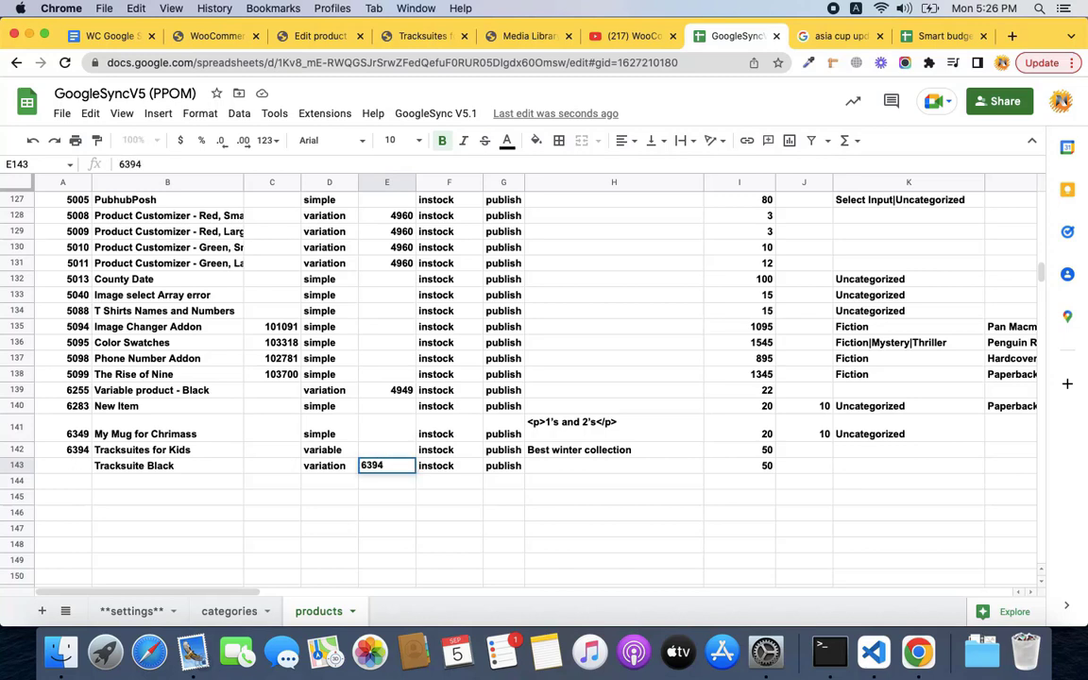
type("94")
key("Tab")
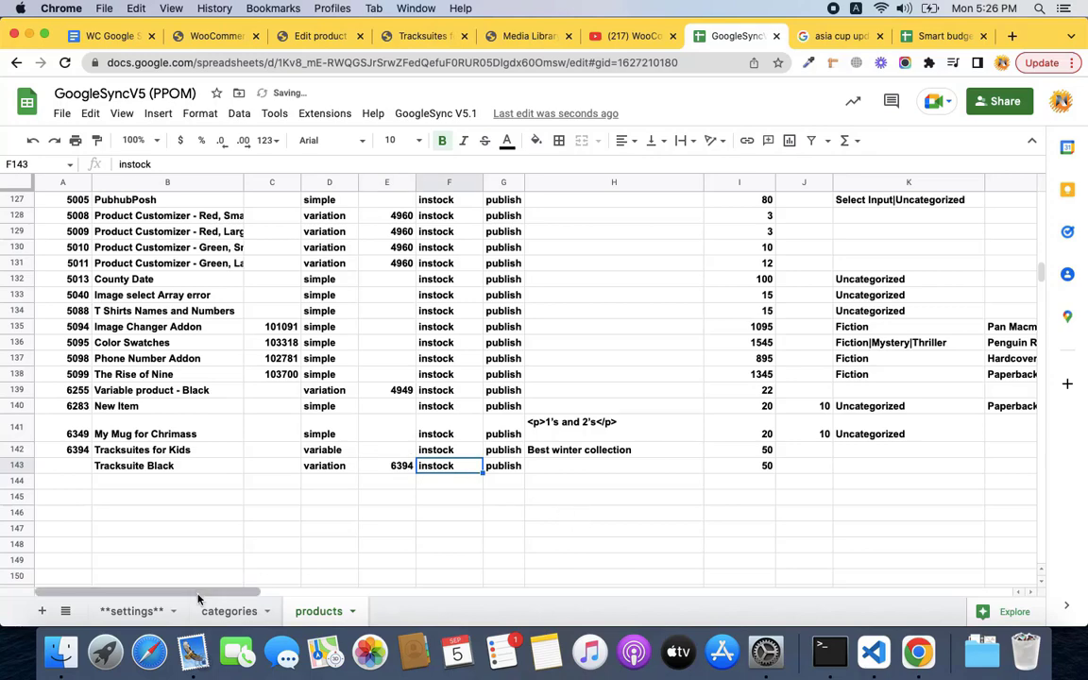
Clear the sync status cells P142:P143.
left_click_drag(198, 597, 428, 592)
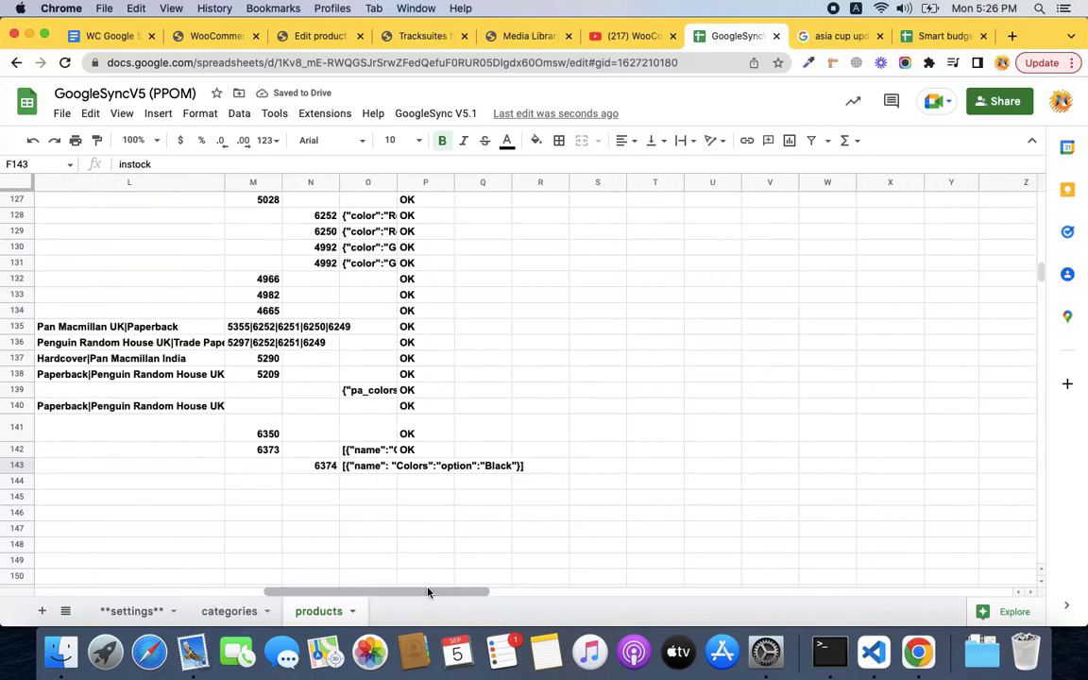
left_click(421, 452)
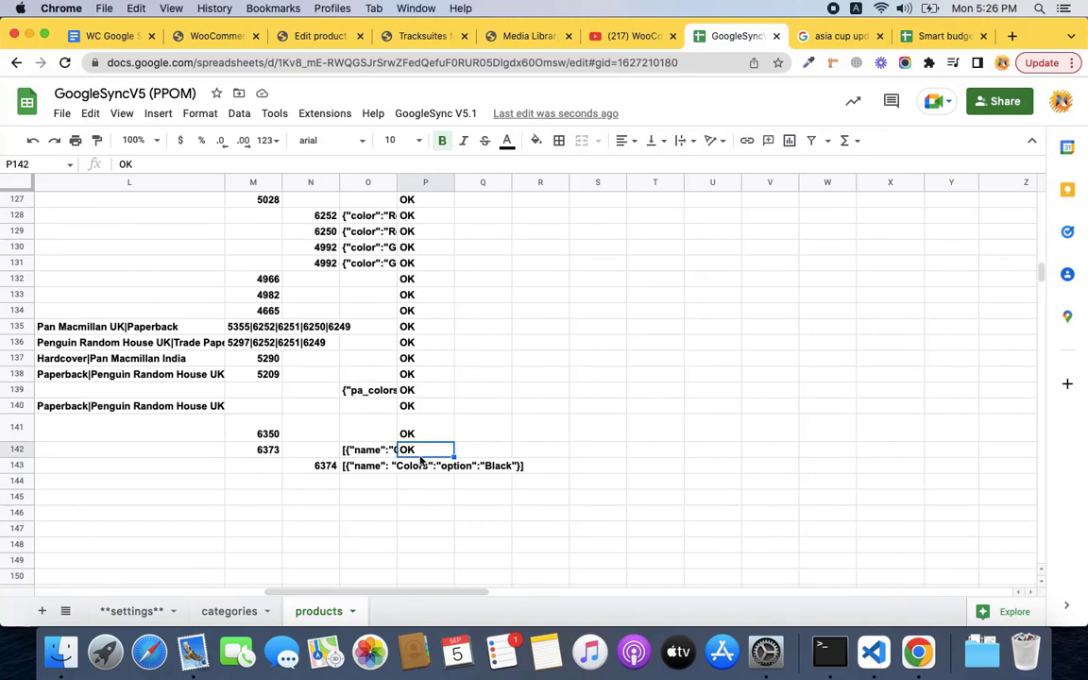
key("shift+Down")
key("Delete")
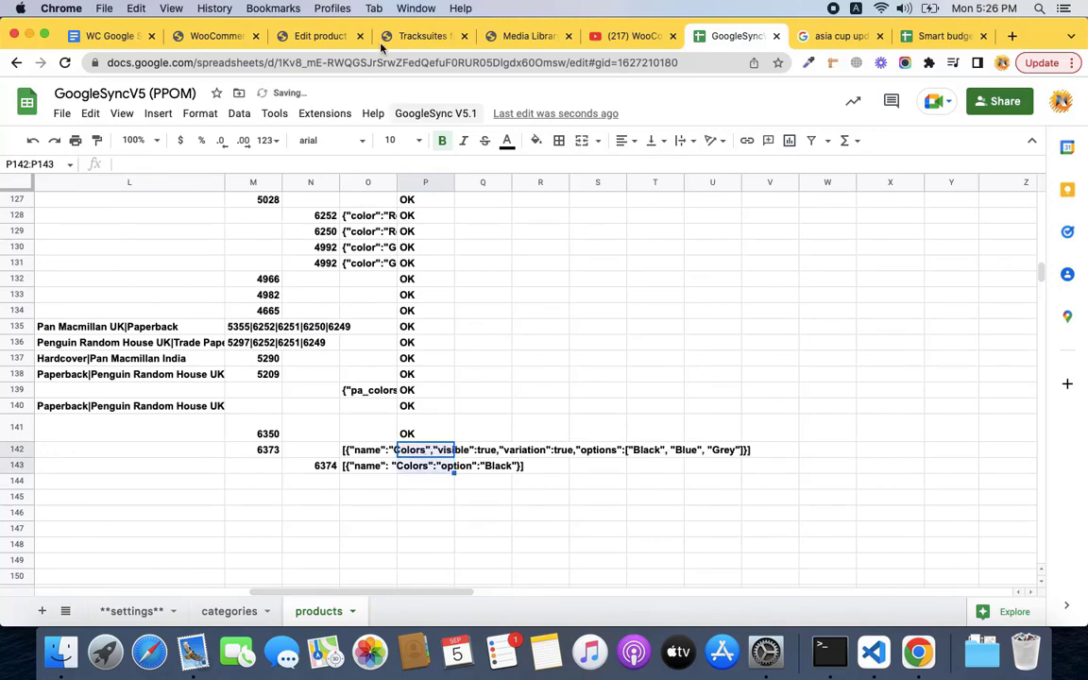
Sync rows 142–143 to WooCommerce (2 records, 0 errors) and return to the product's edit page.
left_click(416, 114)
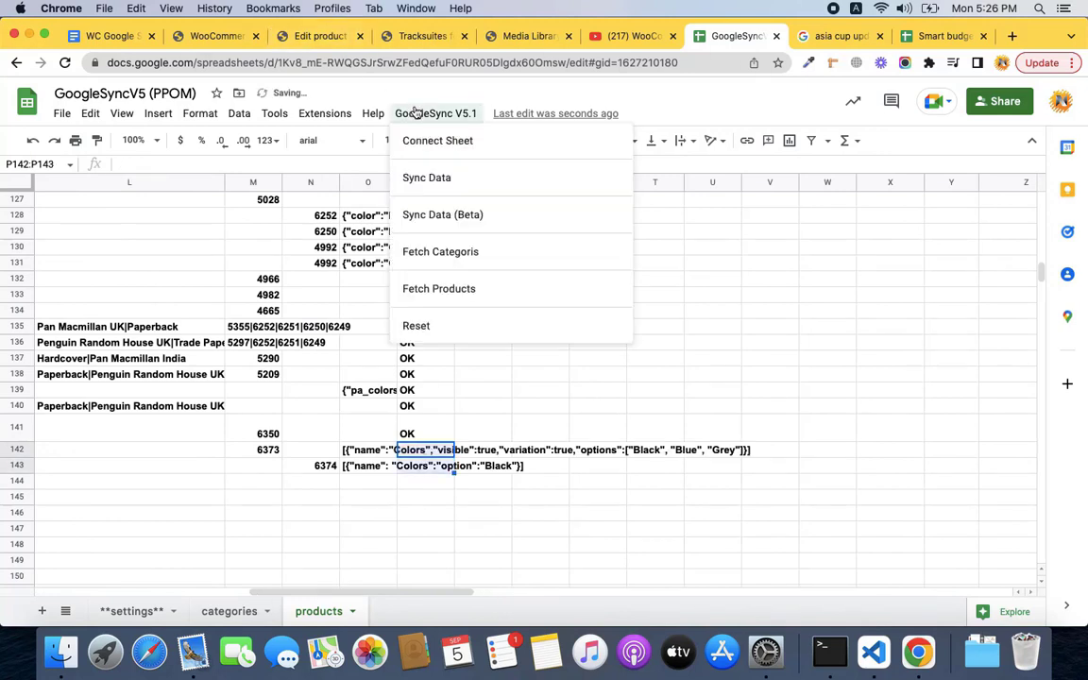
left_click(436, 181)
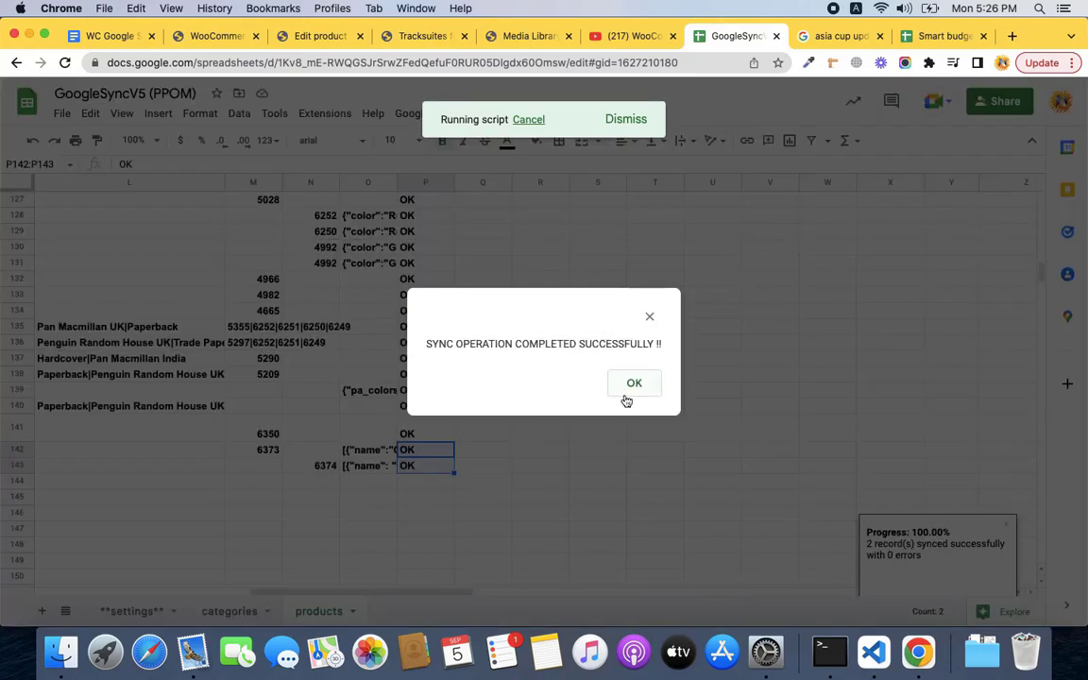
left_click(640, 390)
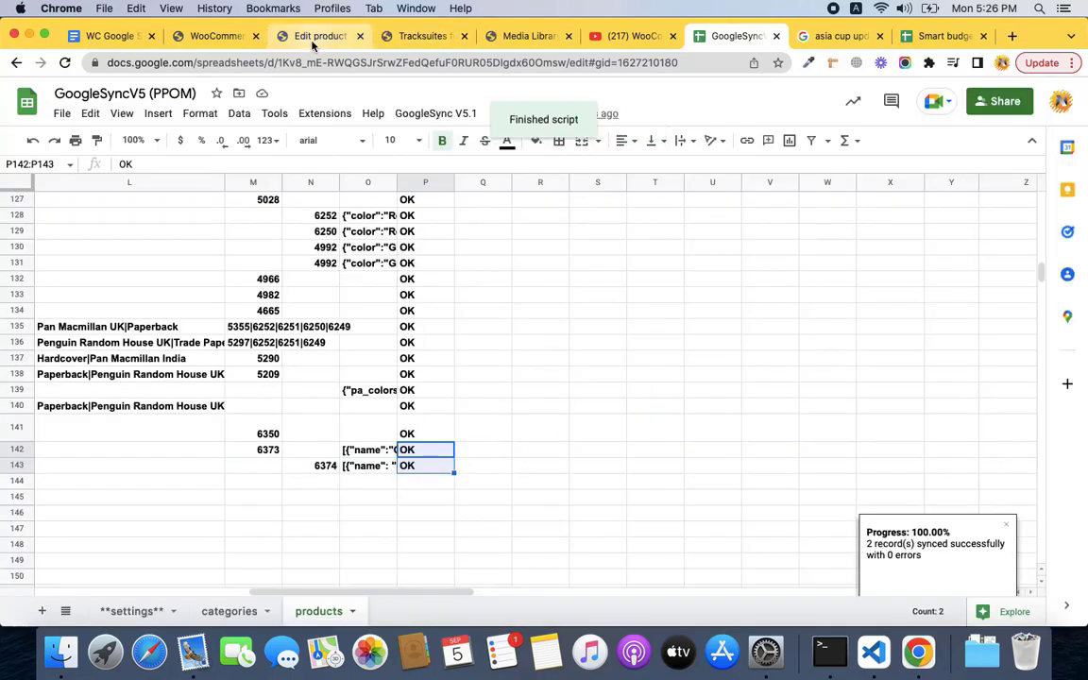
left_click(316, 36)
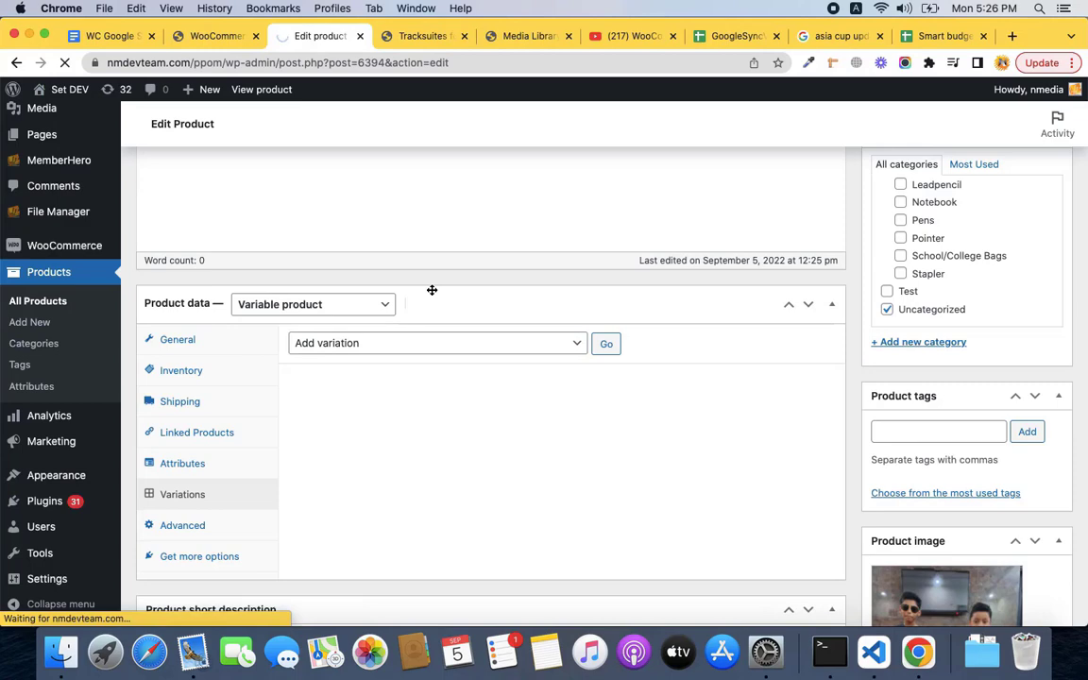
Confirm variation #6395 under Tracksuites for Kids, then select cell O143 in the sheet.
scroll(431, 290, "down", 5)
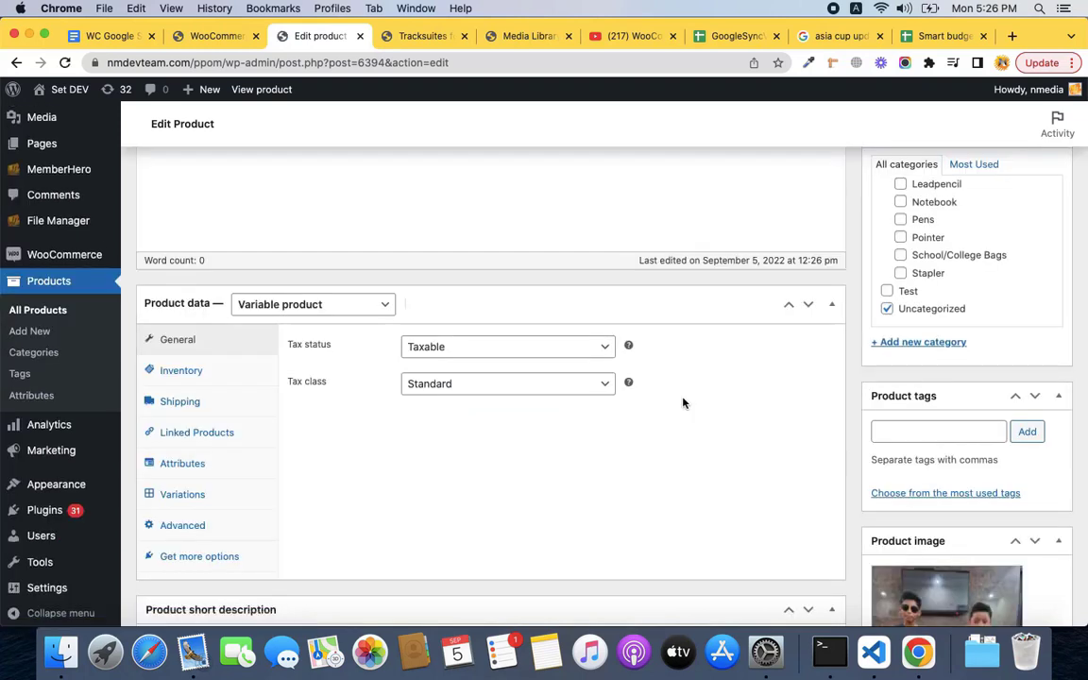
left_click(199, 495)
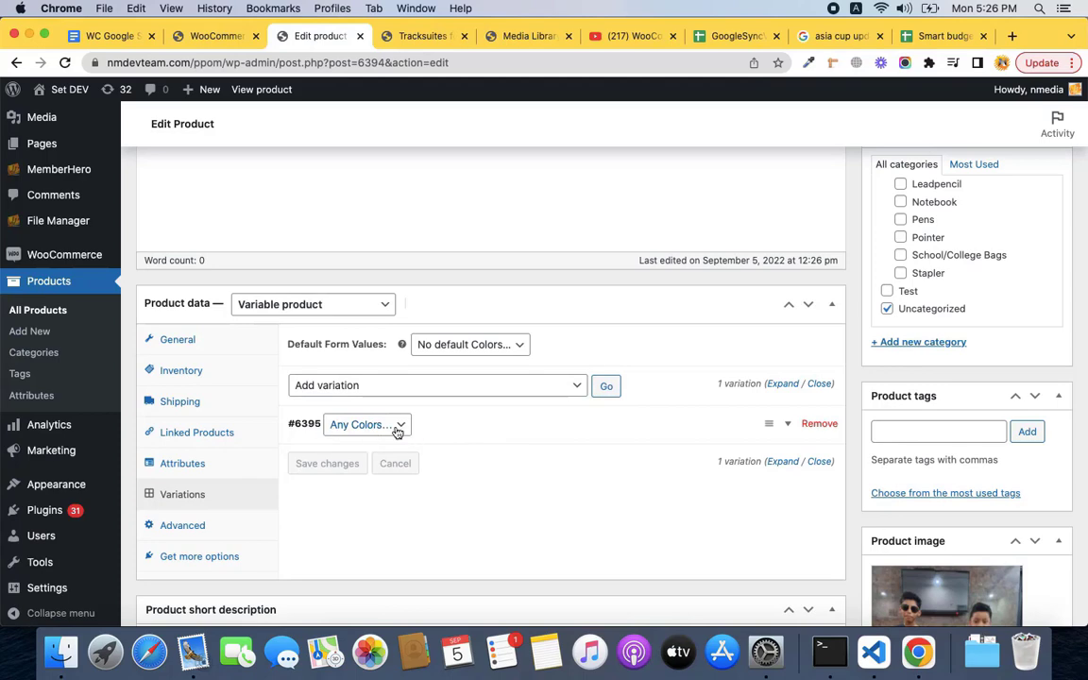
left_click(737, 36)
left_click(381, 467)
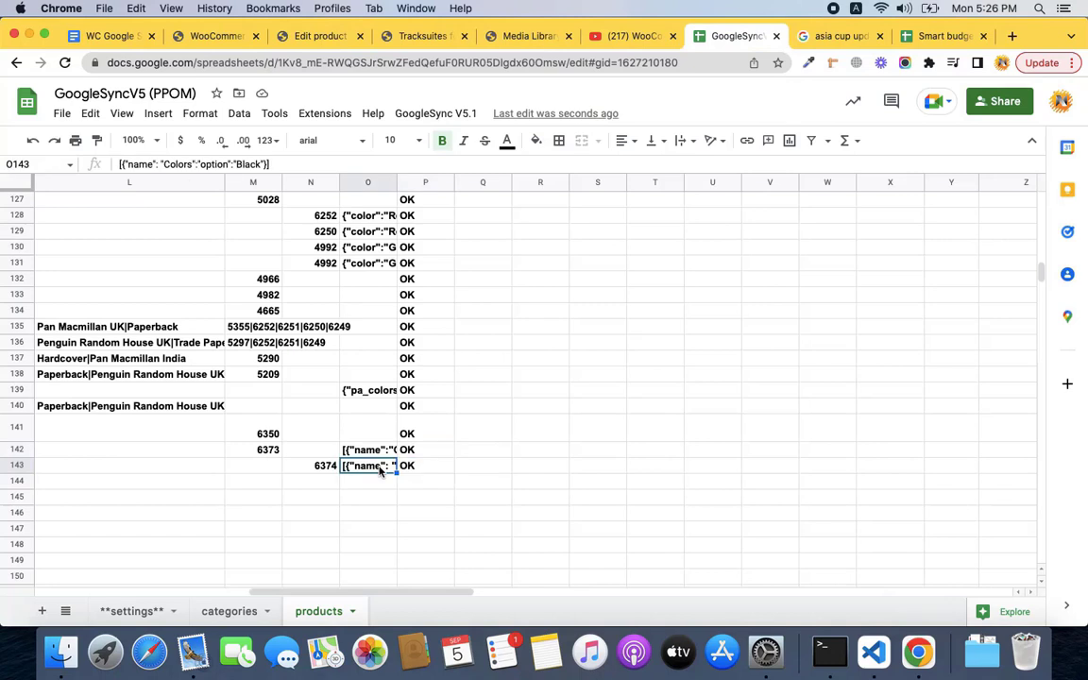
double_click(381, 467)
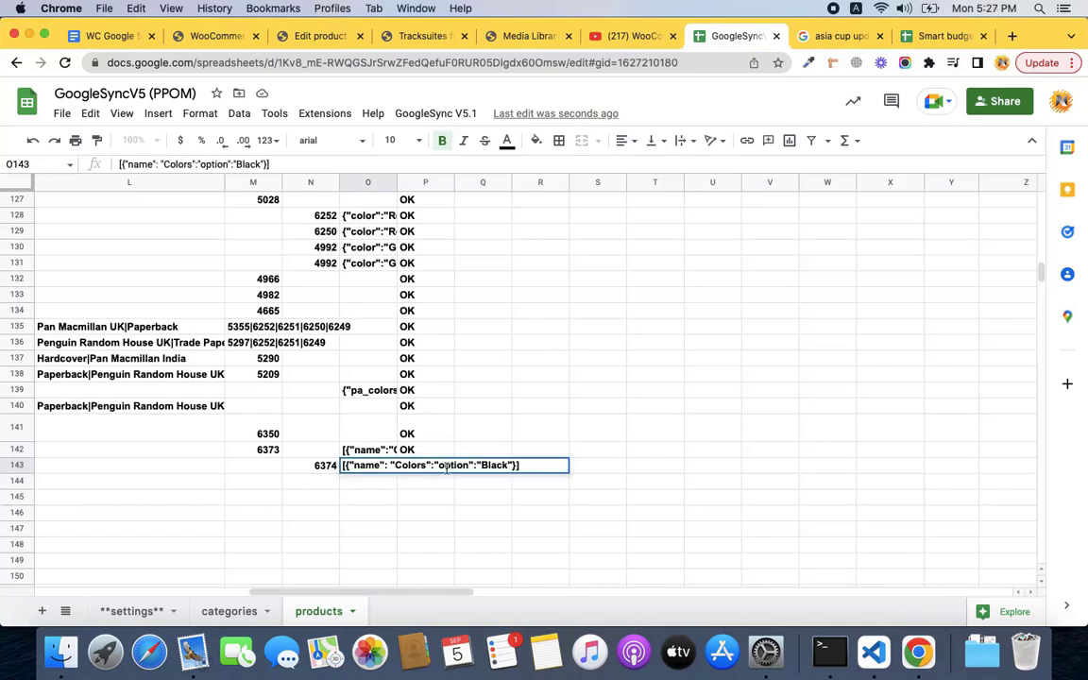
double_click(376, 450)
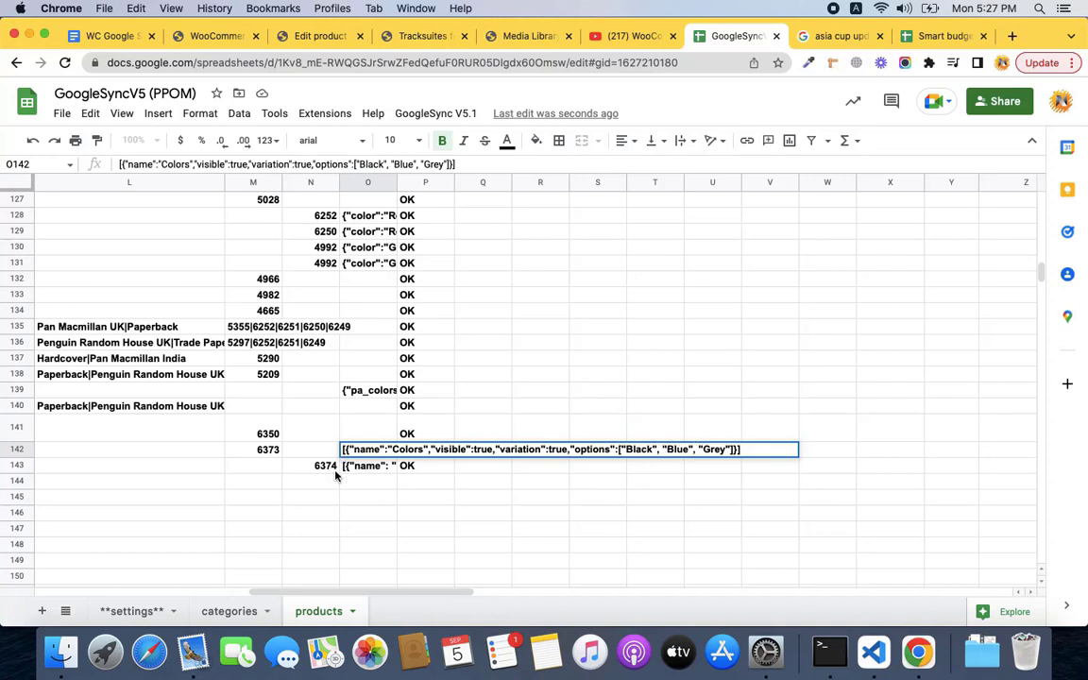
Commit the Colors attribute JSON (Black, Blue, Grey) in row 142 and scroll back to column A.
left_click(364, 466)
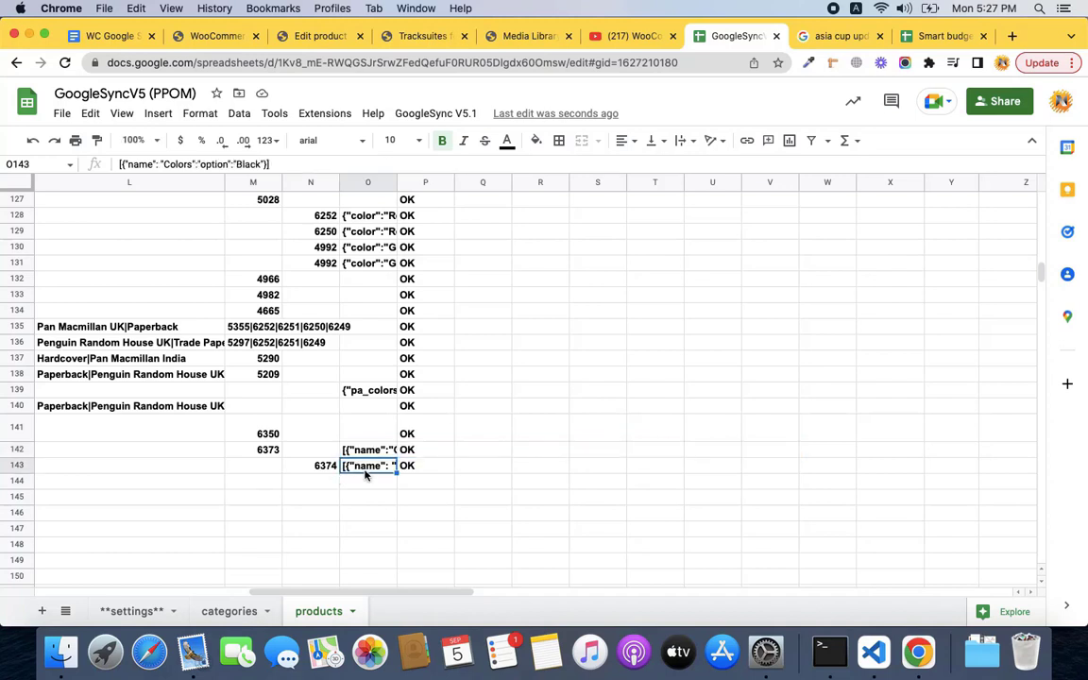
left_click(414, 591)
left_click_drag(414, 591, 198, 589)
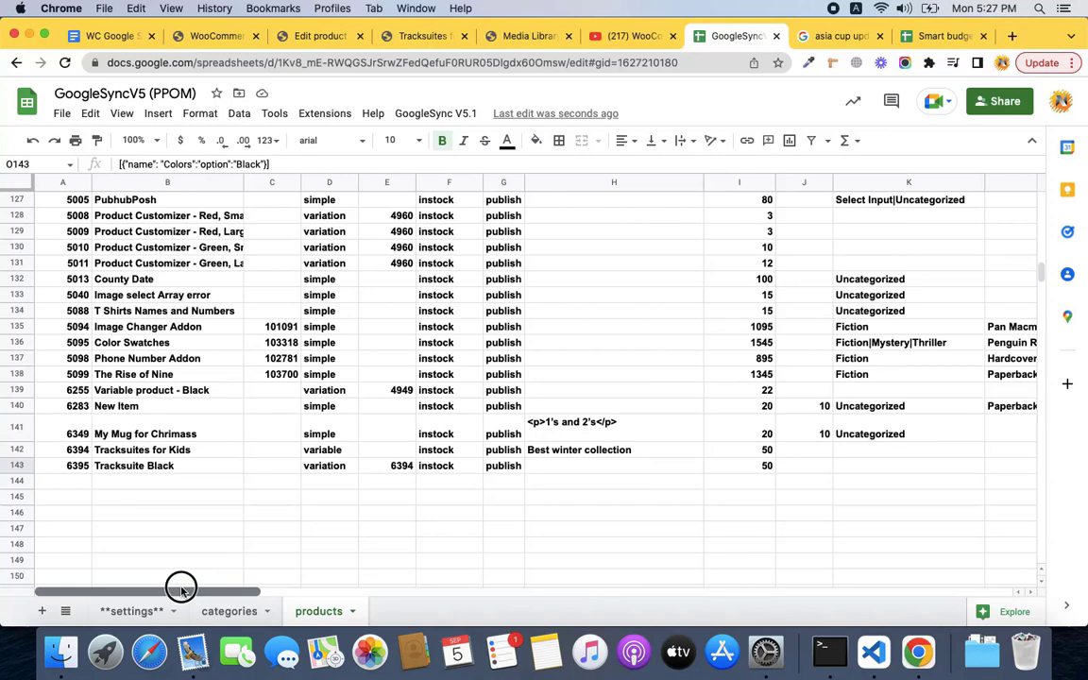
Copy the Tracksuite Black row 143 and paste it into row 144.
mouse_move(179, 585)
left_mouse_down()
mouse_move(247, 583)
mouse_move(167, 582)
left_mouse_up()
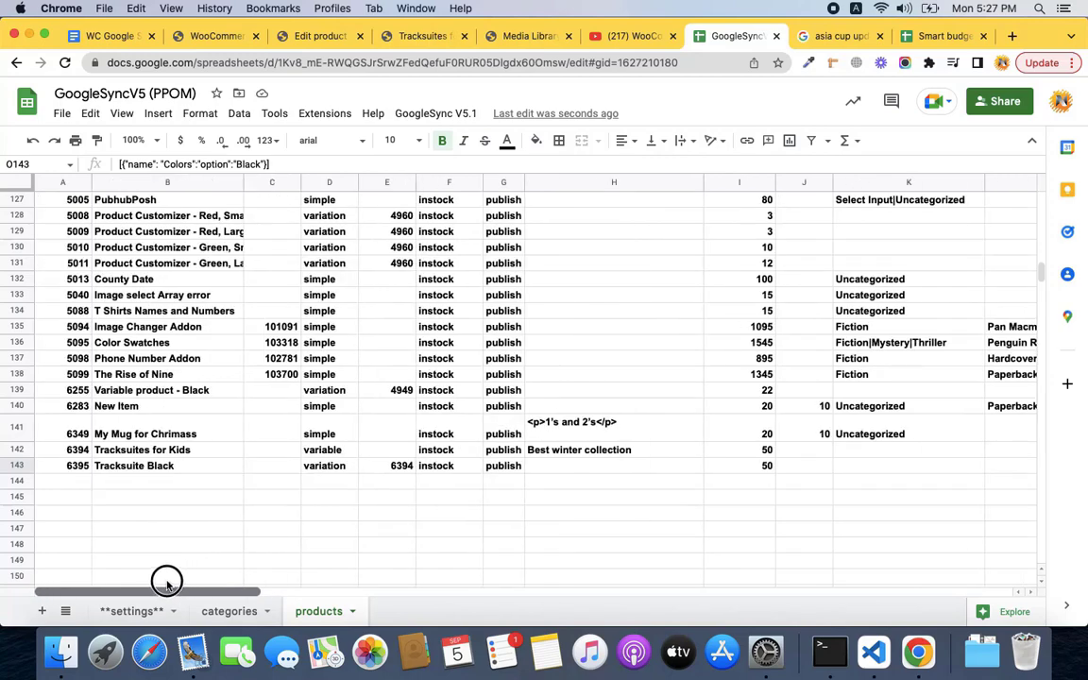
left_click(183, 467)
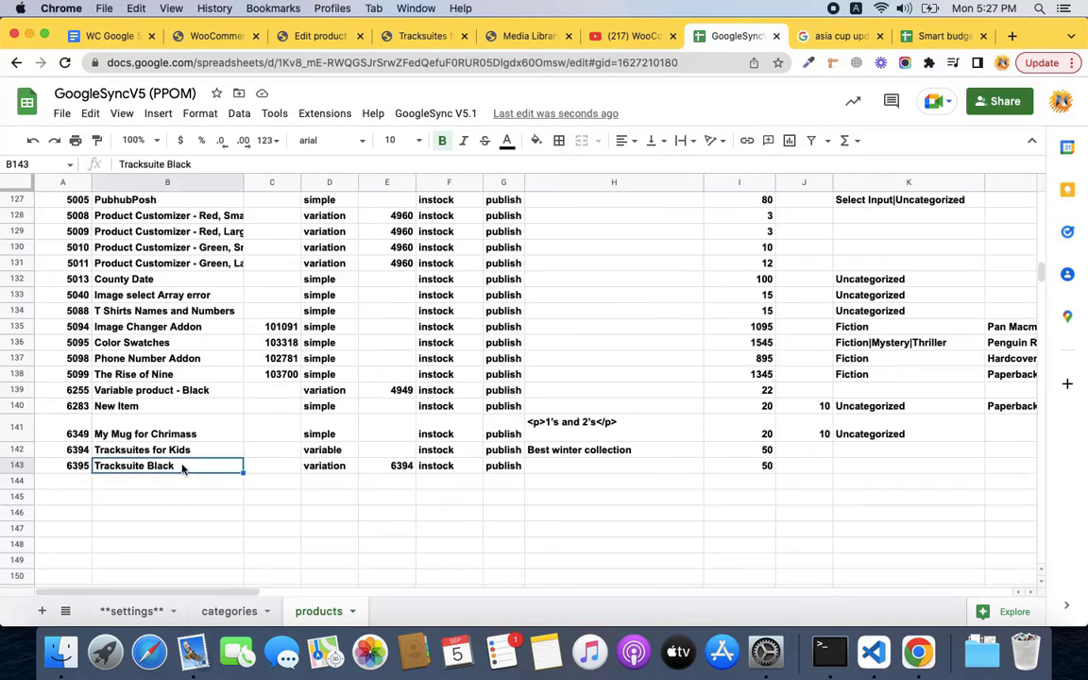
key("shift+super+Right")
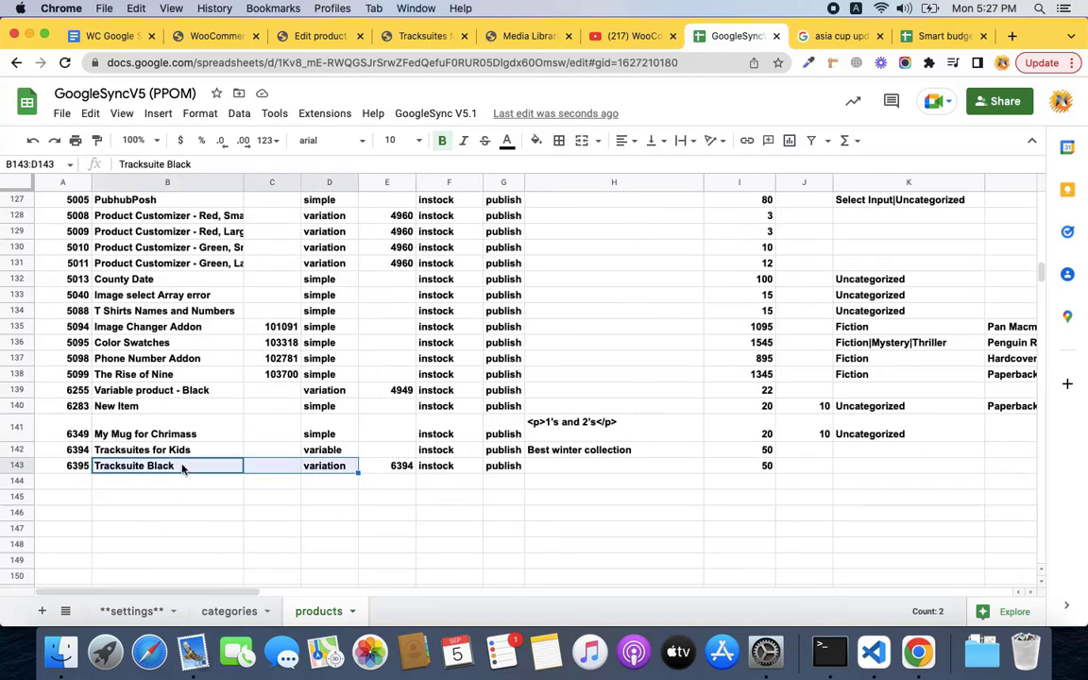
key("super+c")
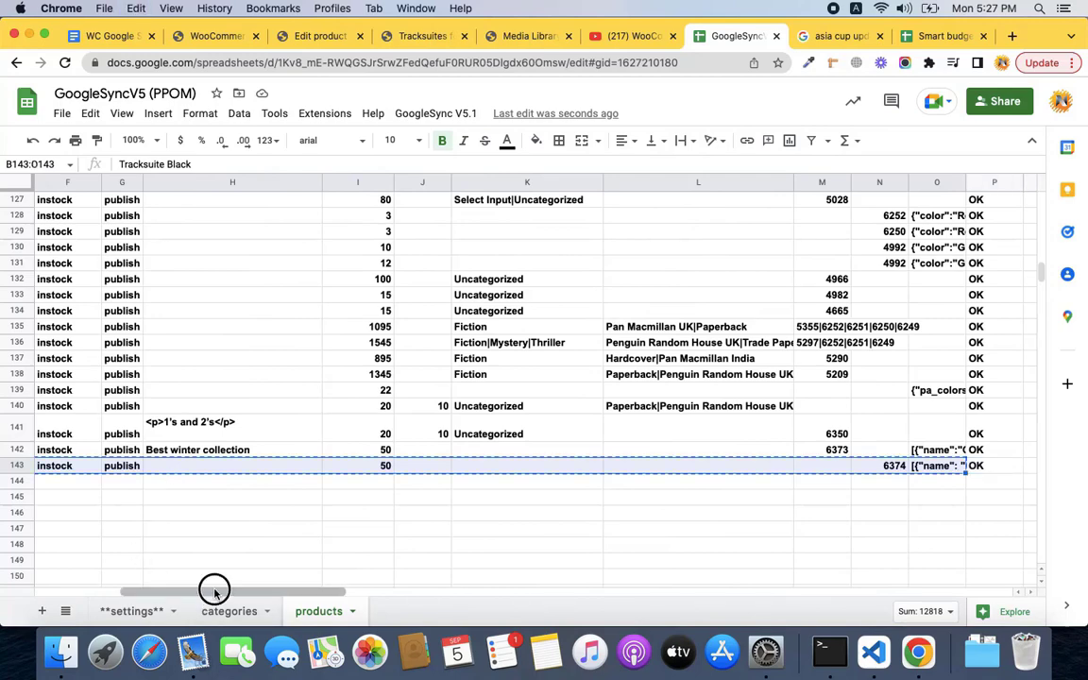
left_click_drag(217, 591, 128, 591)
left_click(184, 483)
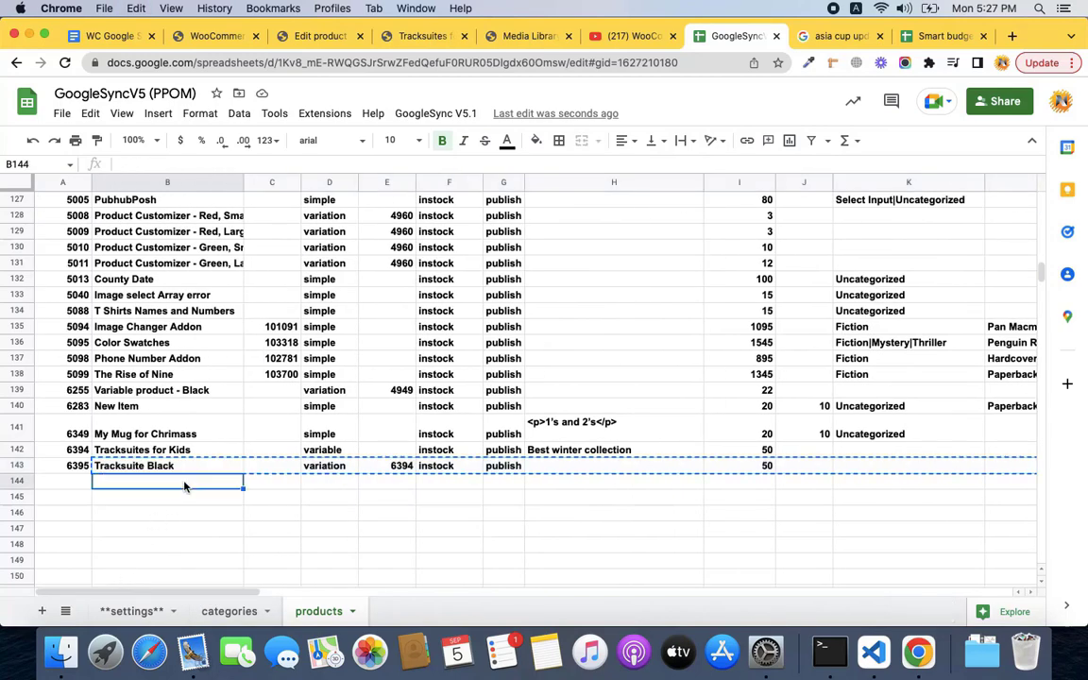
key("super+v")
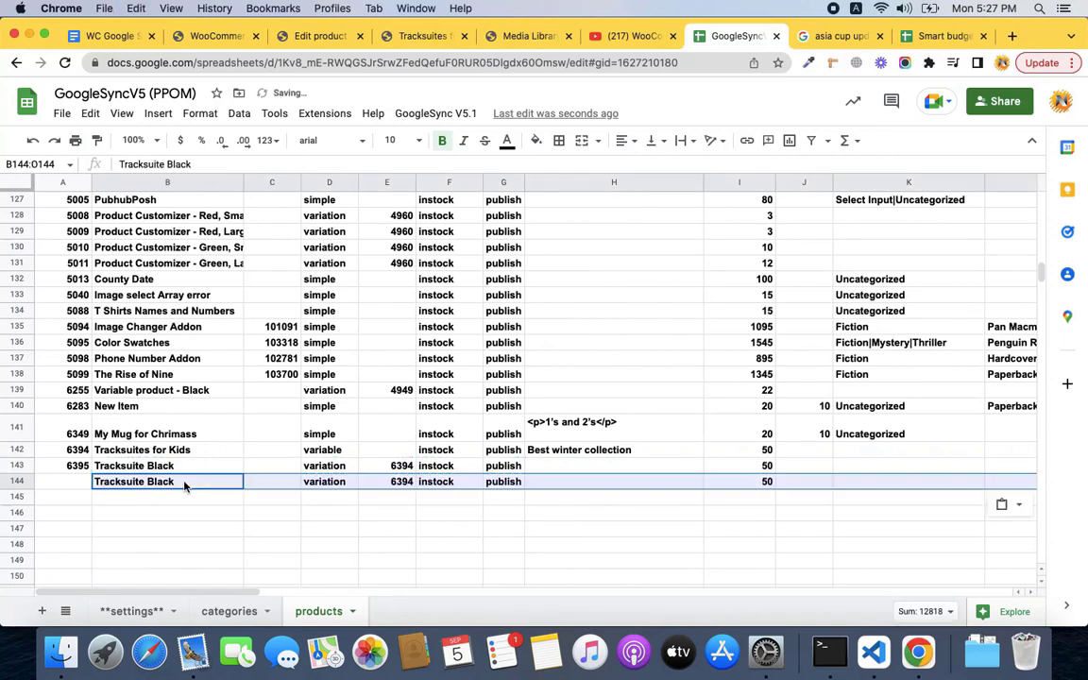
key("Left")
key("Right")
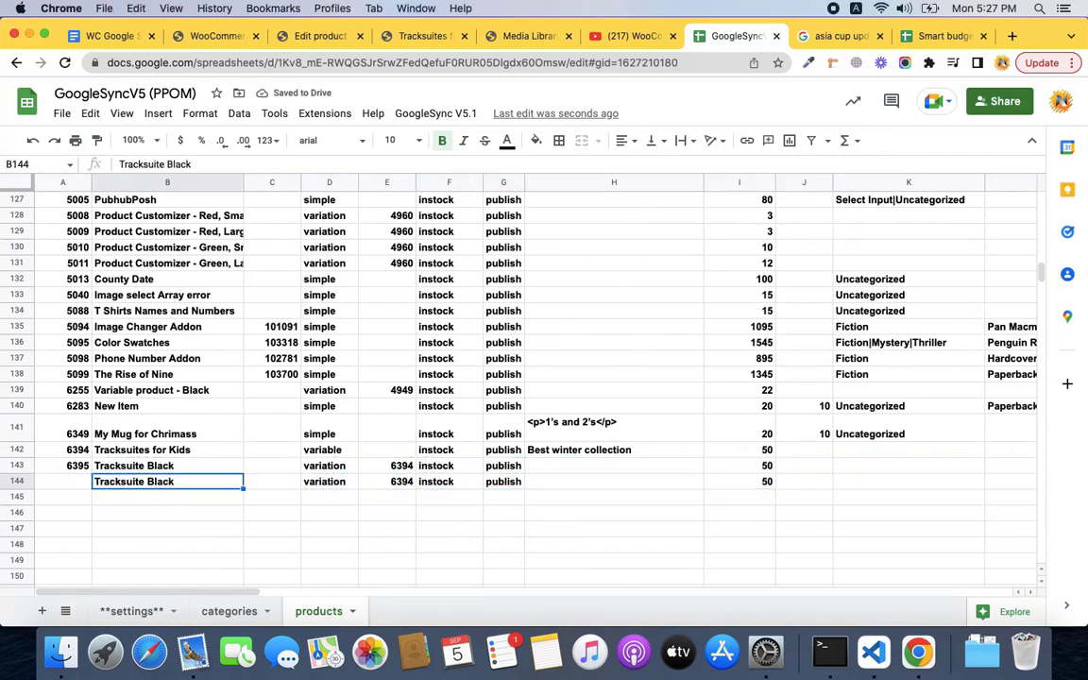
key("Right")
key("Right")
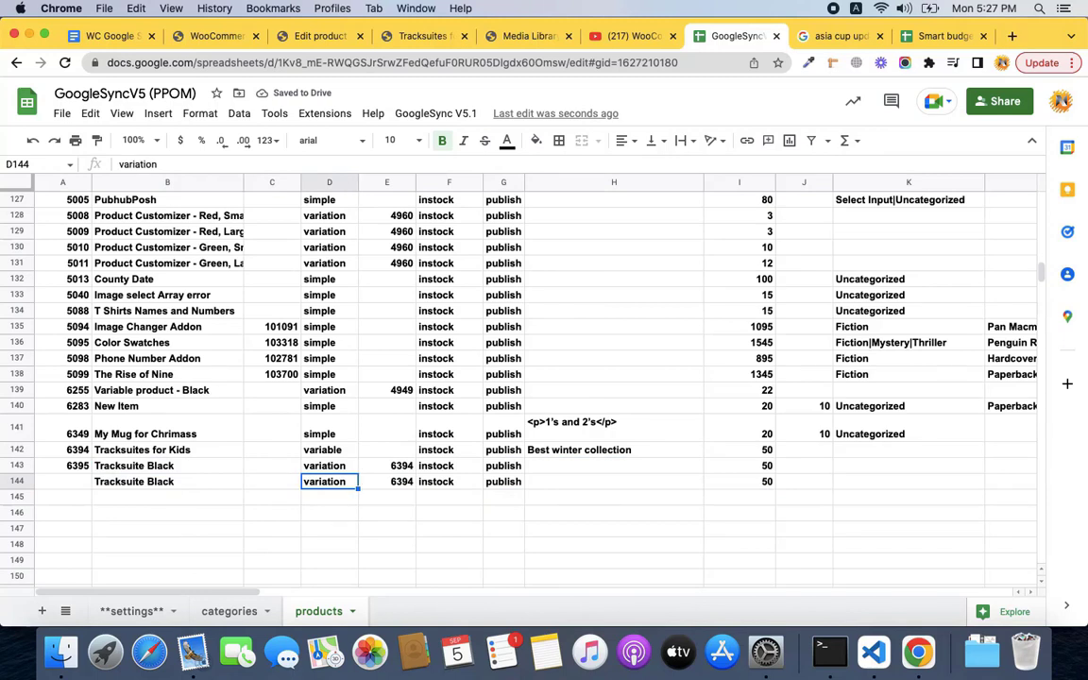
key("Right")
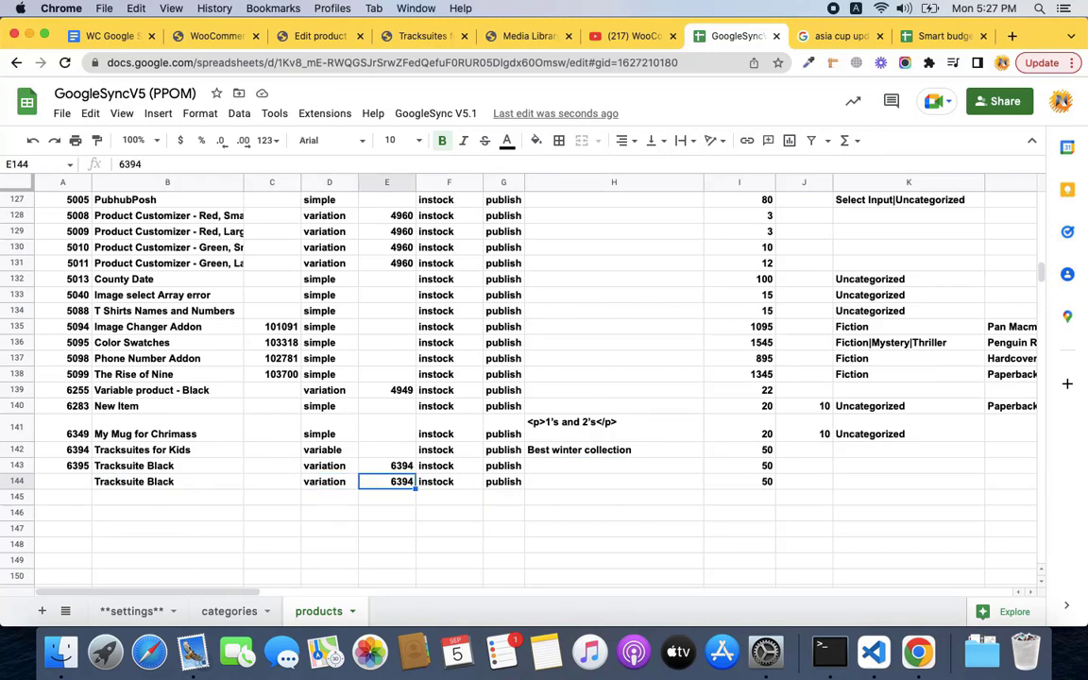
Rename row 144's product to 'Tracksuite Blue' and select its column N ID cell.
double_click(146, 482)
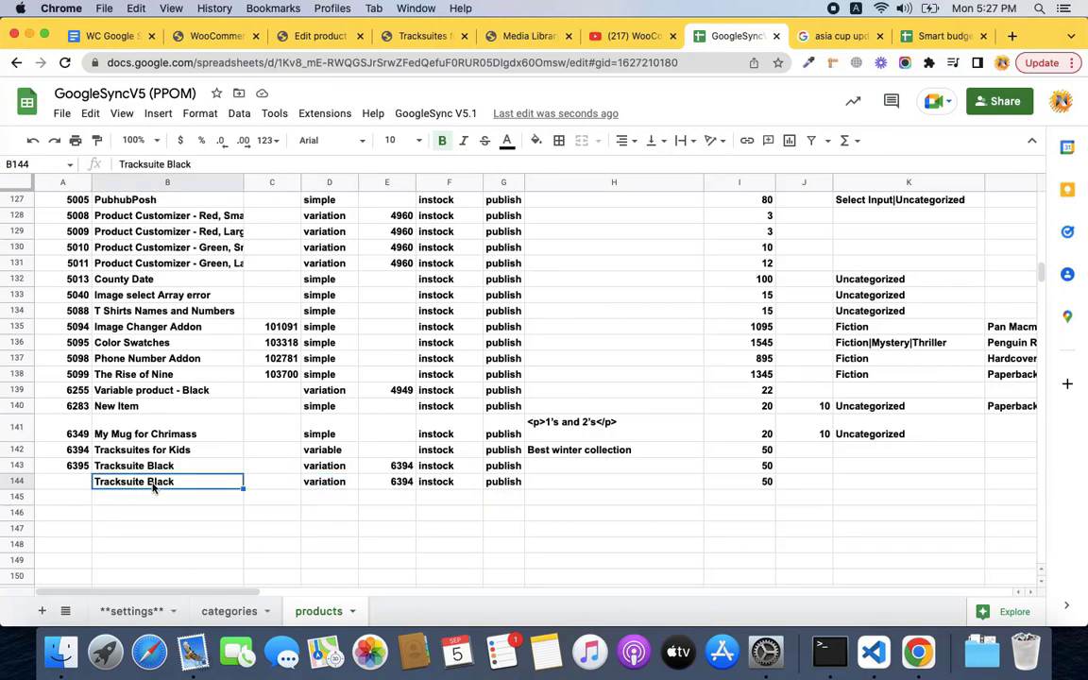
key("BackSpace")
key("BackSpace")
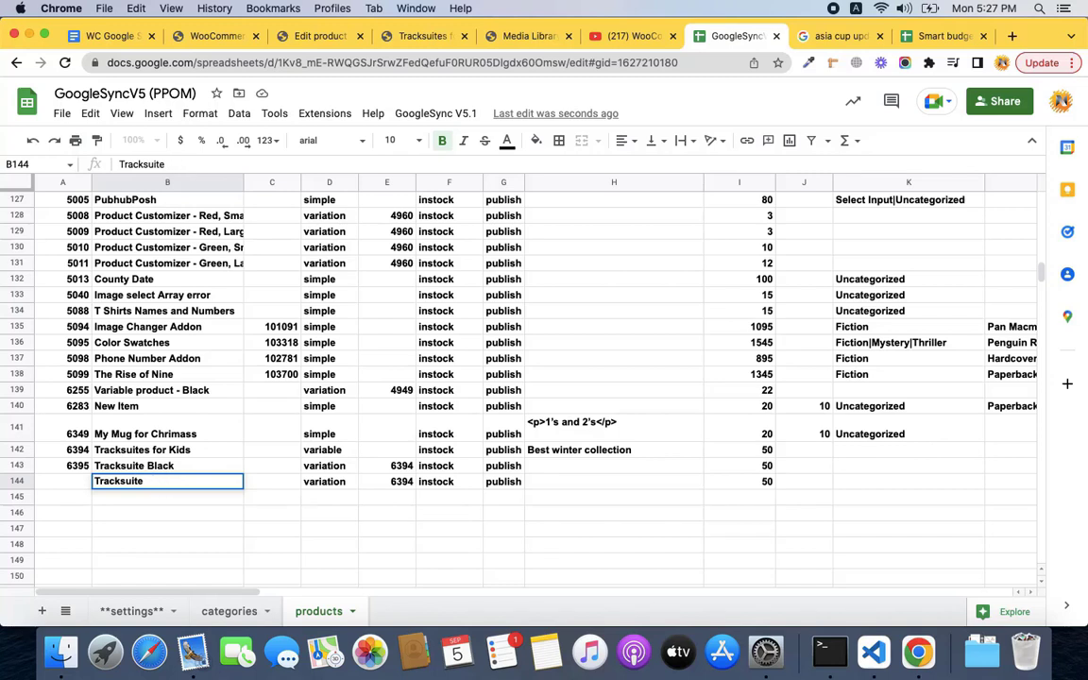
type("Blue")
key("Tab")
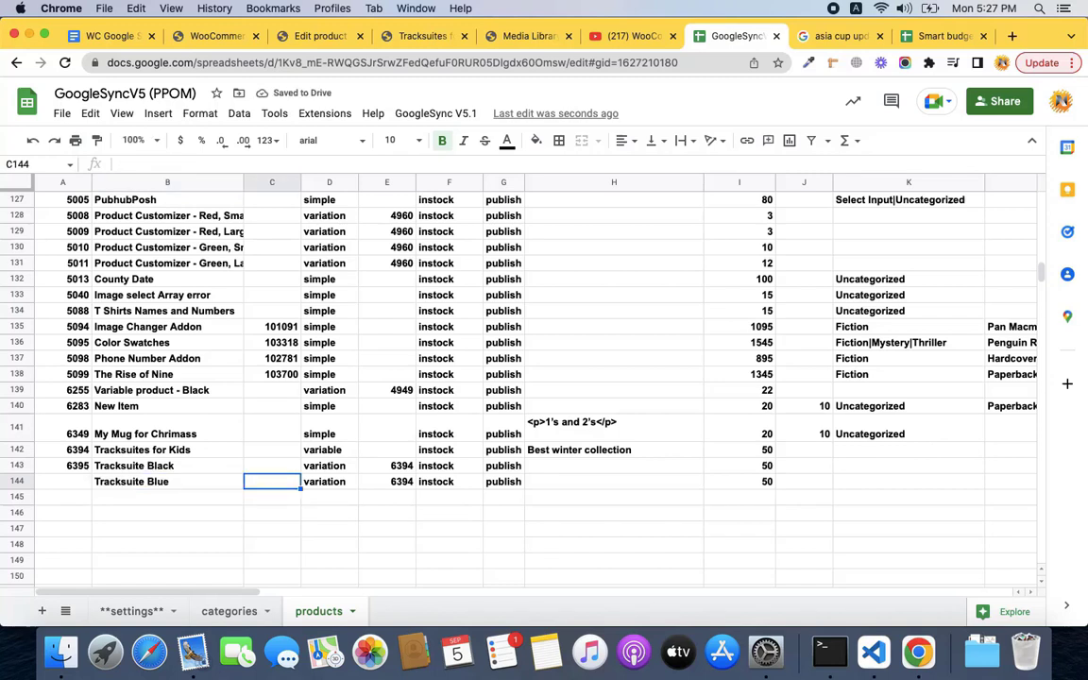
key("Tab")
key("Tab")
key("Tab")
key("Tab")
key("Tab")
key("Tab")
key("Tab")
key("Tab")
key("Tab")
key("Tab")
key("Tab")
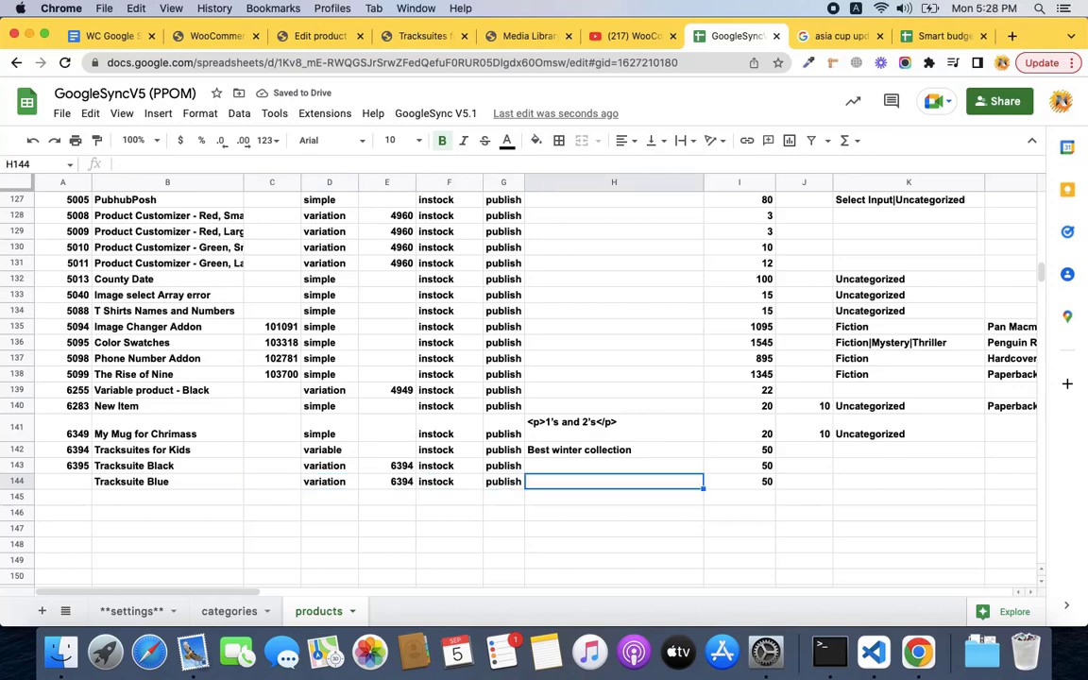
key("Tab")
key("Tab")
key("Tab")
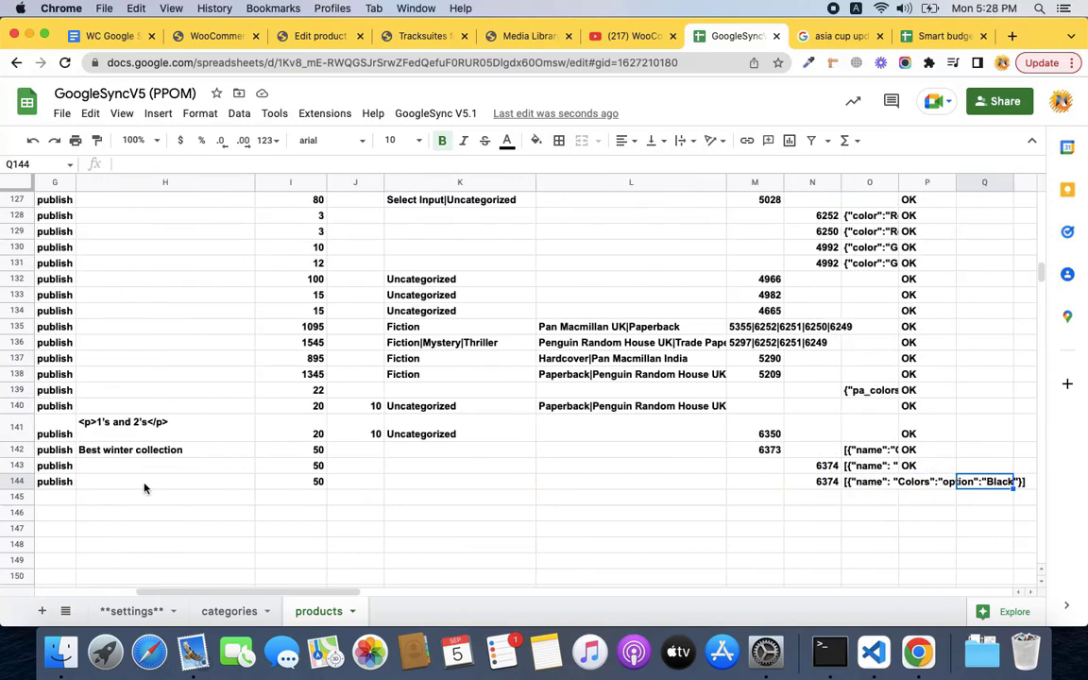
left_click(807, 482)
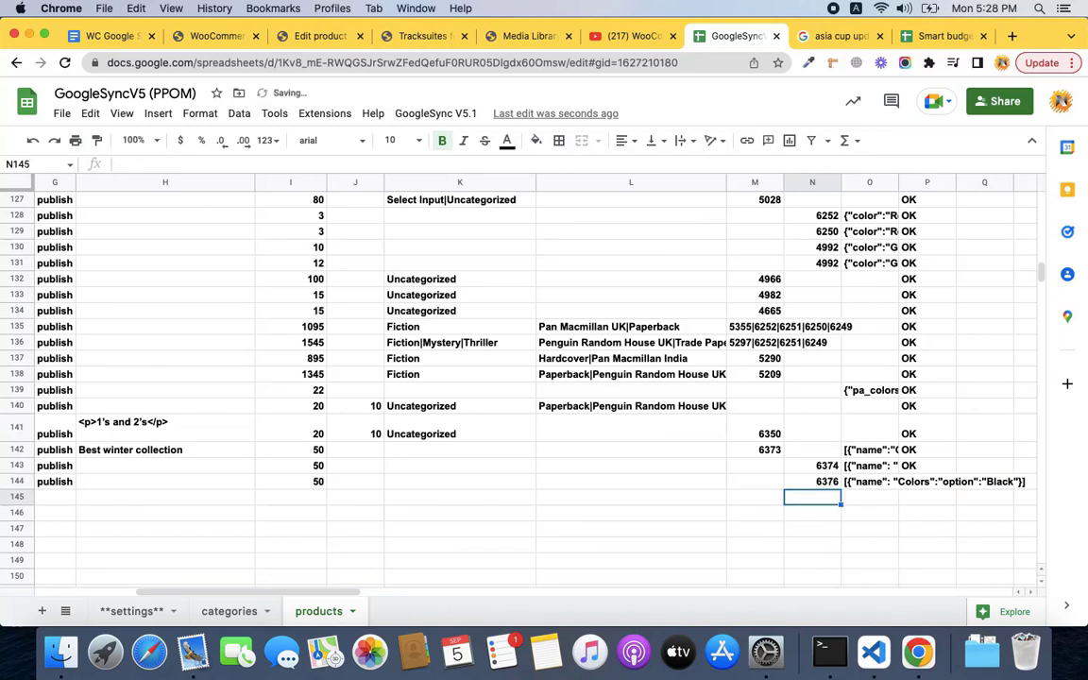
After checking the Media Library images, change row 144's Colors attribute from Black to Blue.
left_click(525, 36)
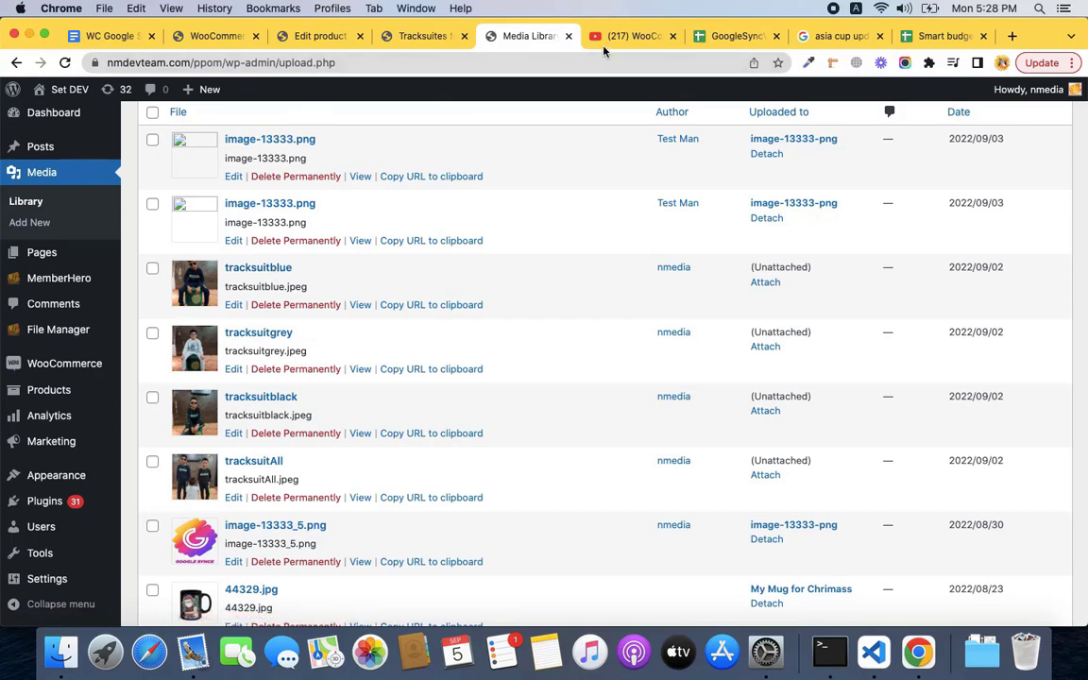
left_click(721, 36)
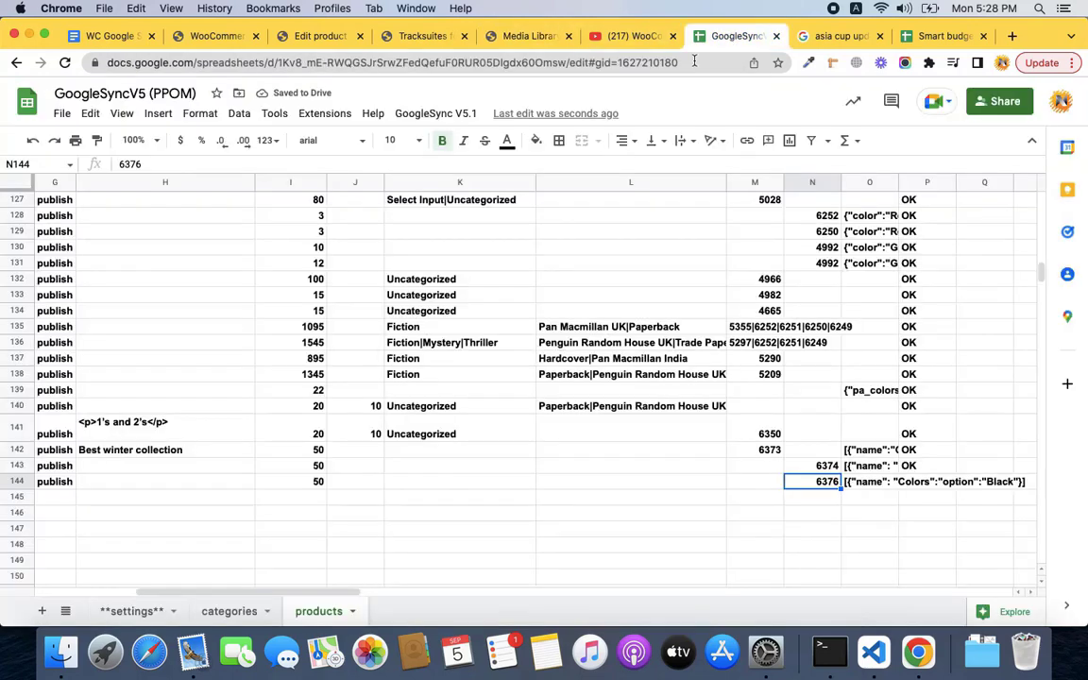
left_click(870, 481)
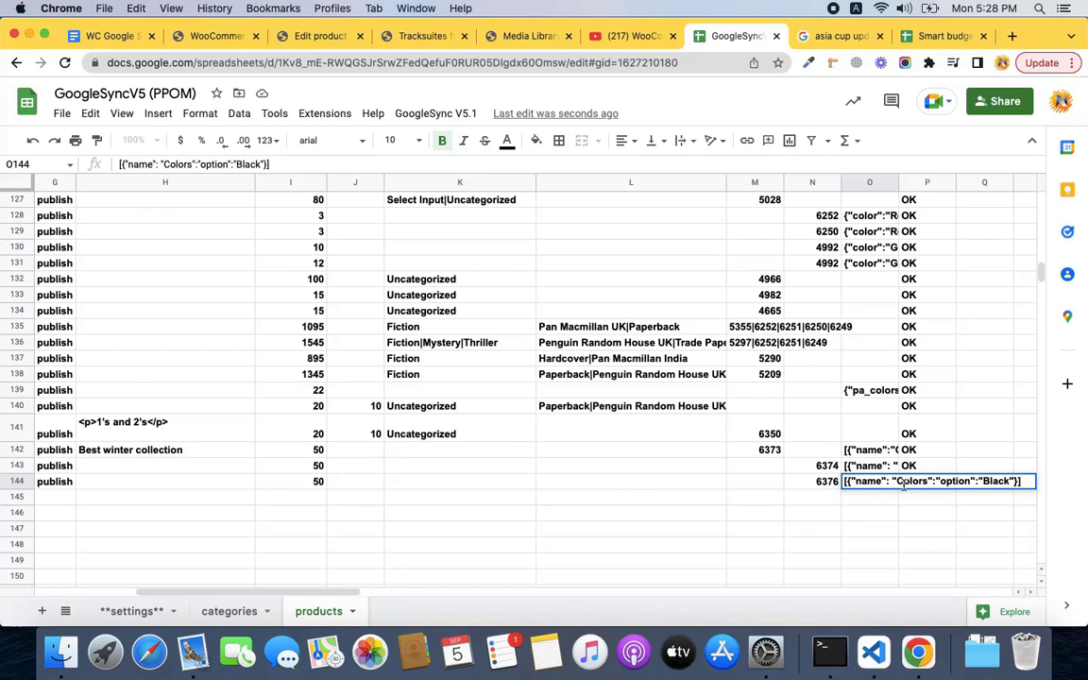
double_click(993, 480)
type("Blue")
key("Return")
Clear the OK statuses in P142:P144.
key("Up")
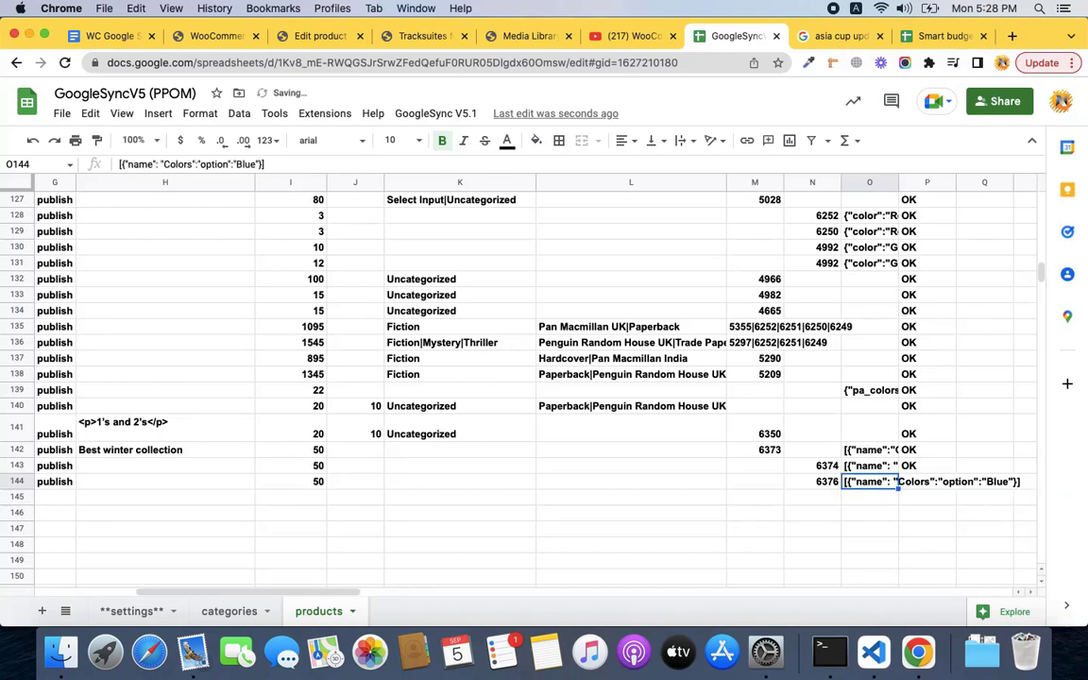
key("Right")
key("Up")
key("Up")
key("shift+Down")
key("shift+Down")
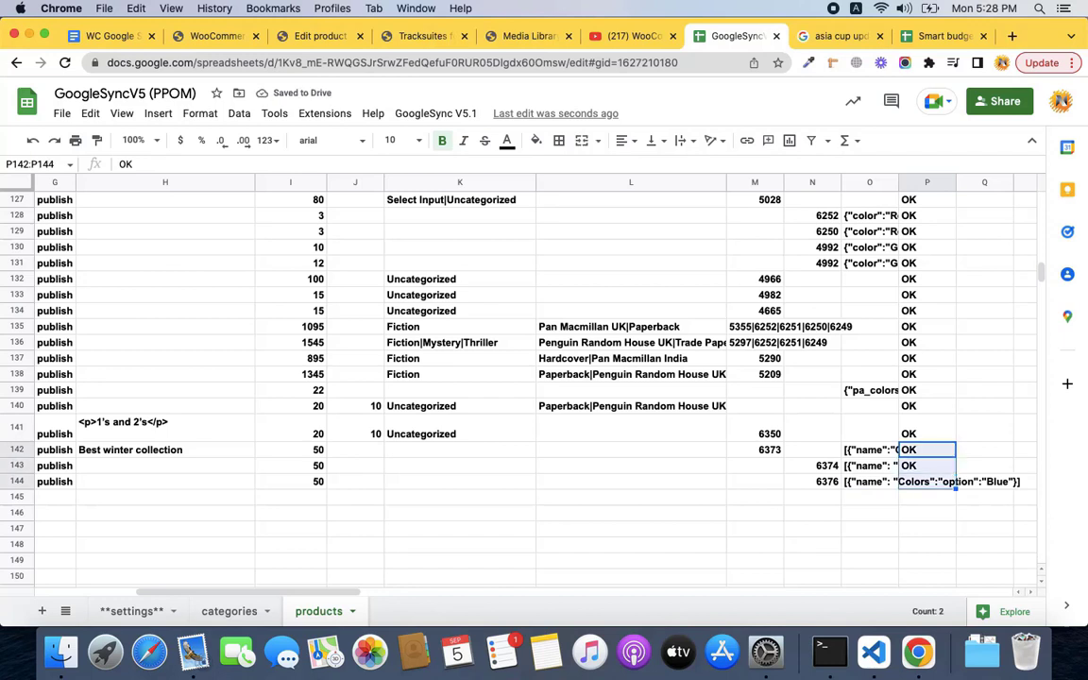
key("Delete")
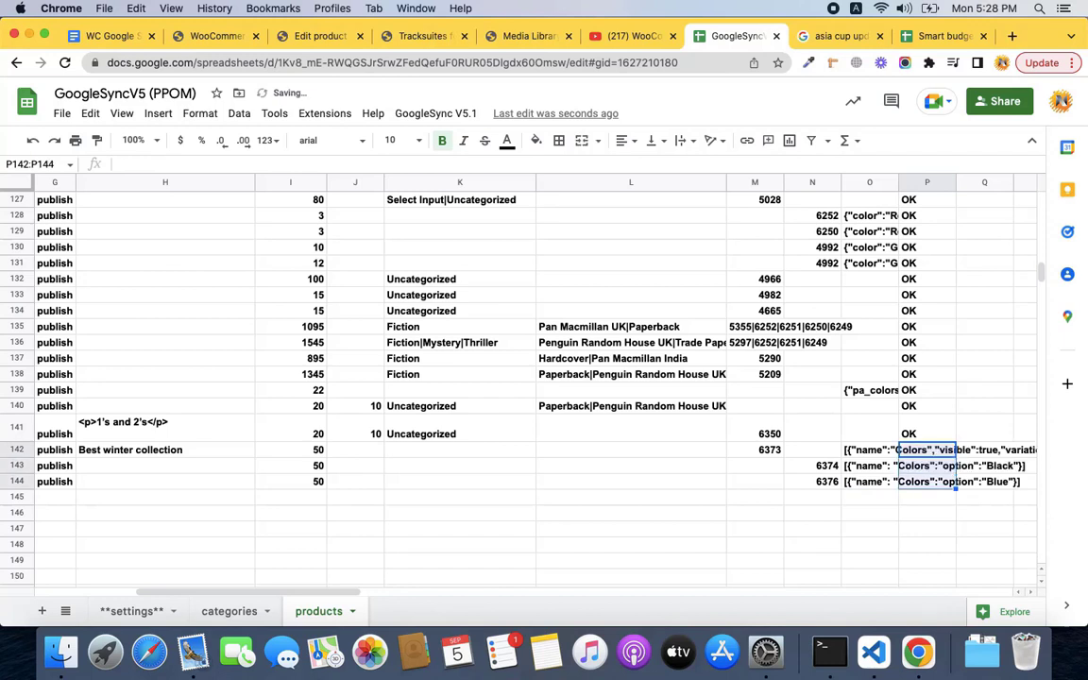
Run GoogleSync V5.1 > Sync Data (3 records, 0 errors) and go back to the Edit Product page.
left_click(430, 115)
left_click(455, 179)
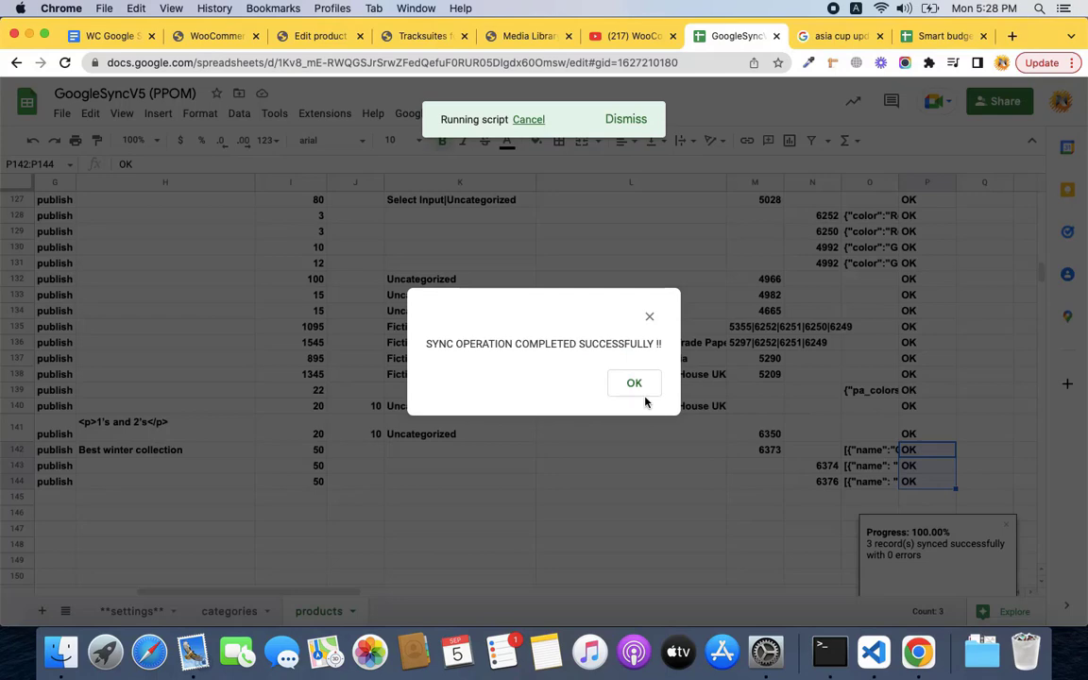
left_click(631, 386)
left_click(292, 35)
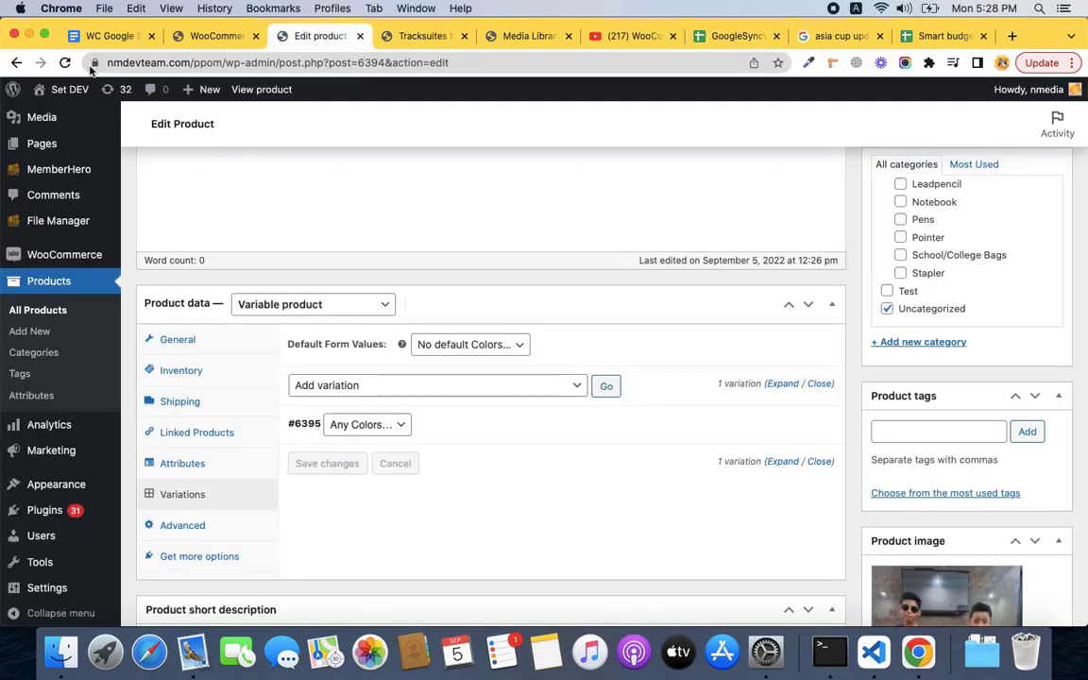
Reload the product and expand, then collapse, variations #6395 and #6396 to check price and stock.
left_click(64, 62)
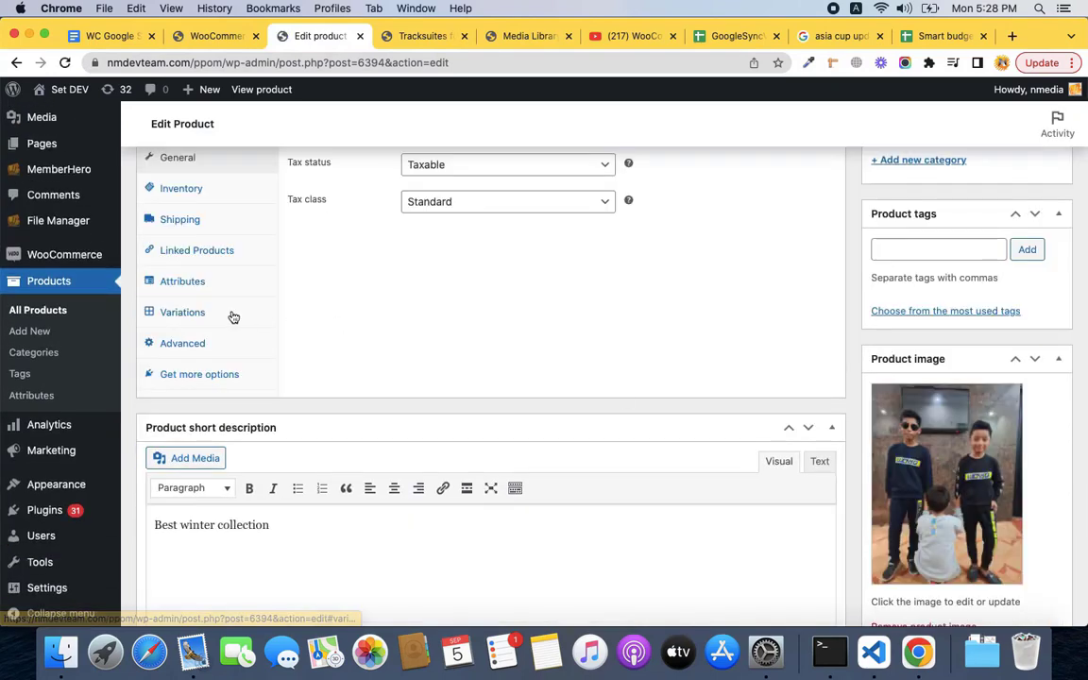
left_click(233, 316)
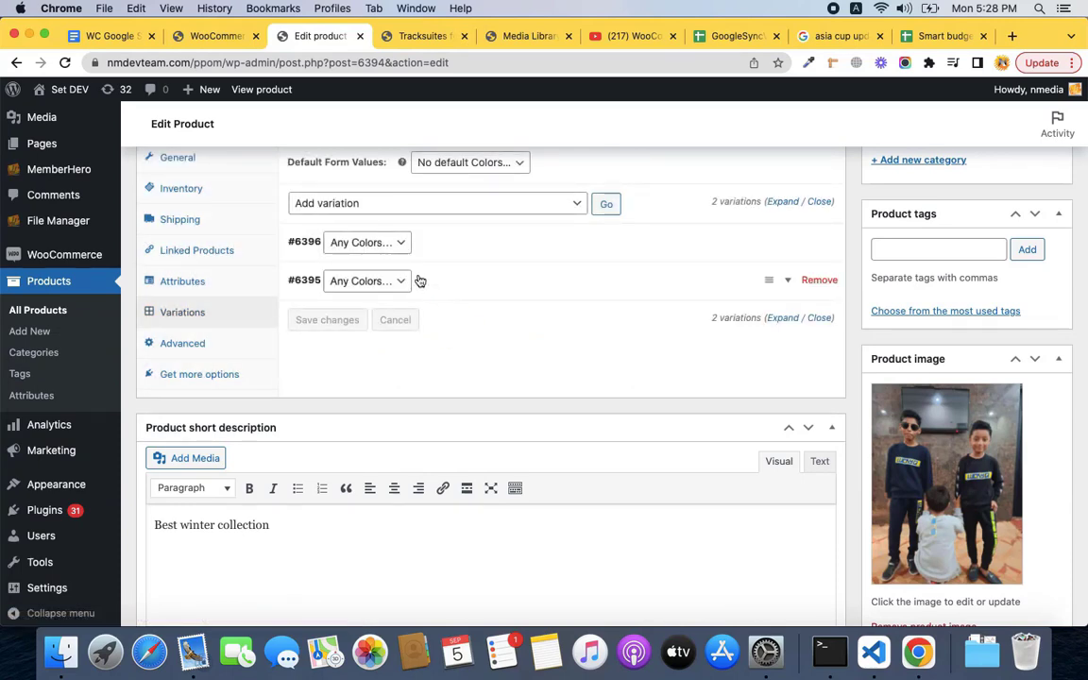
left_click(420, 281)
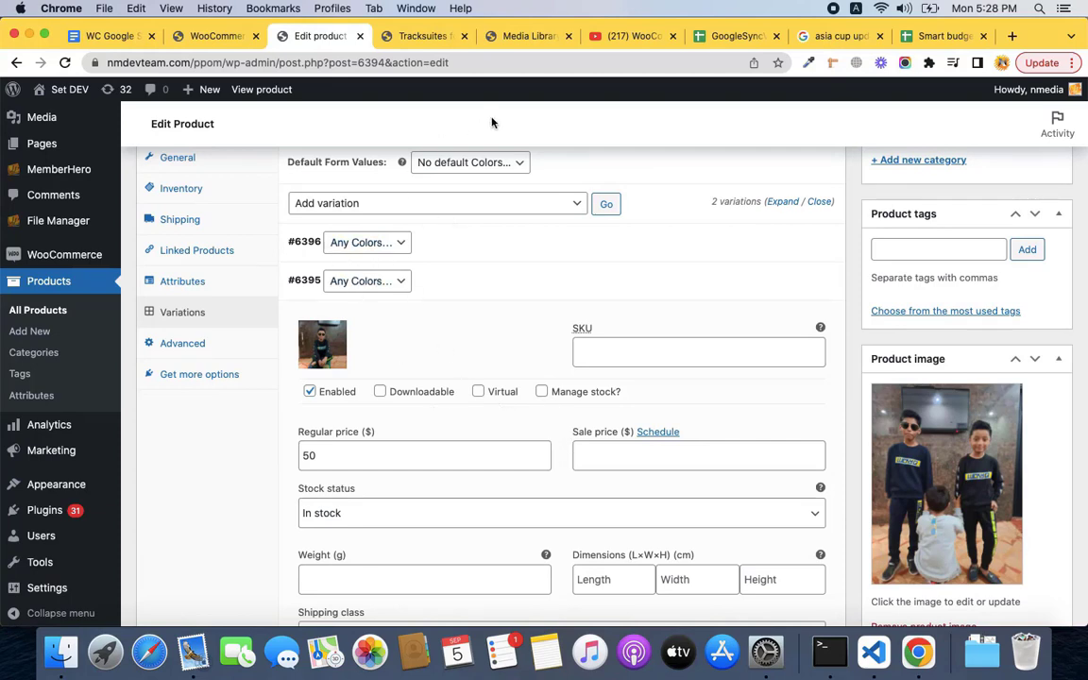
left_click(718, 36)
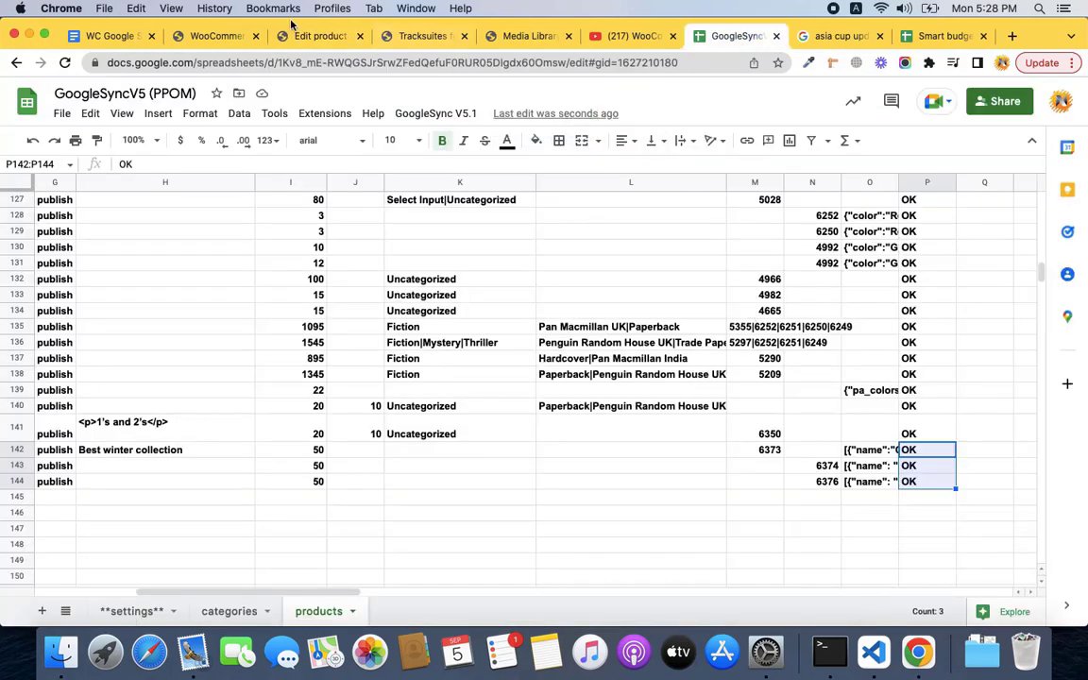
left_click(321, 36)
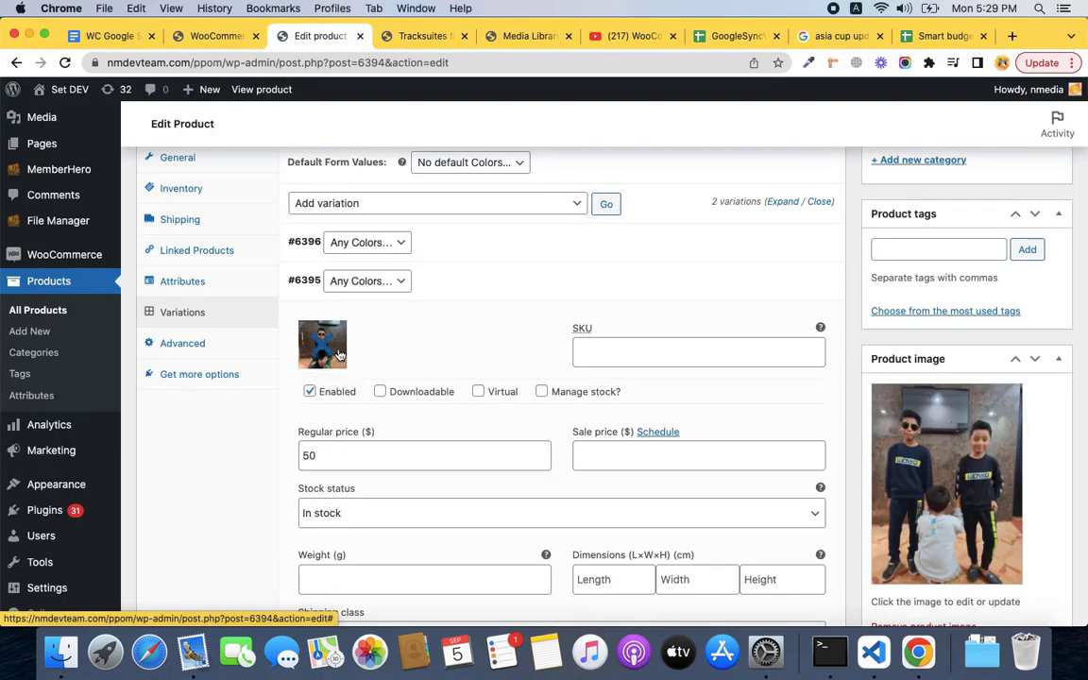
scroll(371, 480, "down", 5)
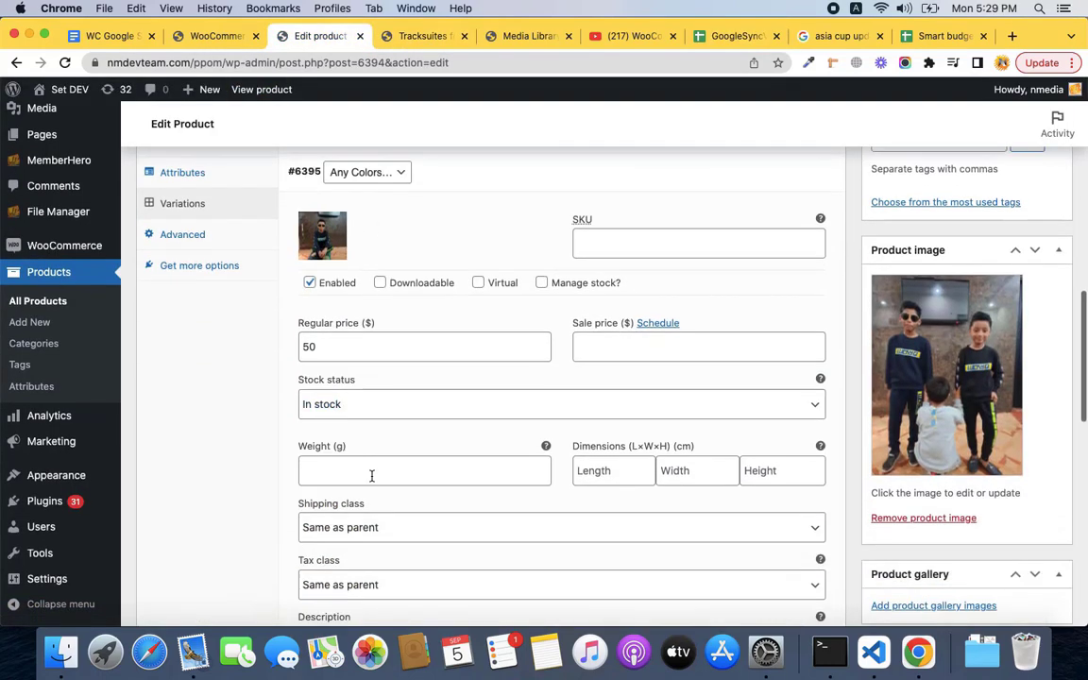
scroll(373, 482, "up", 2)
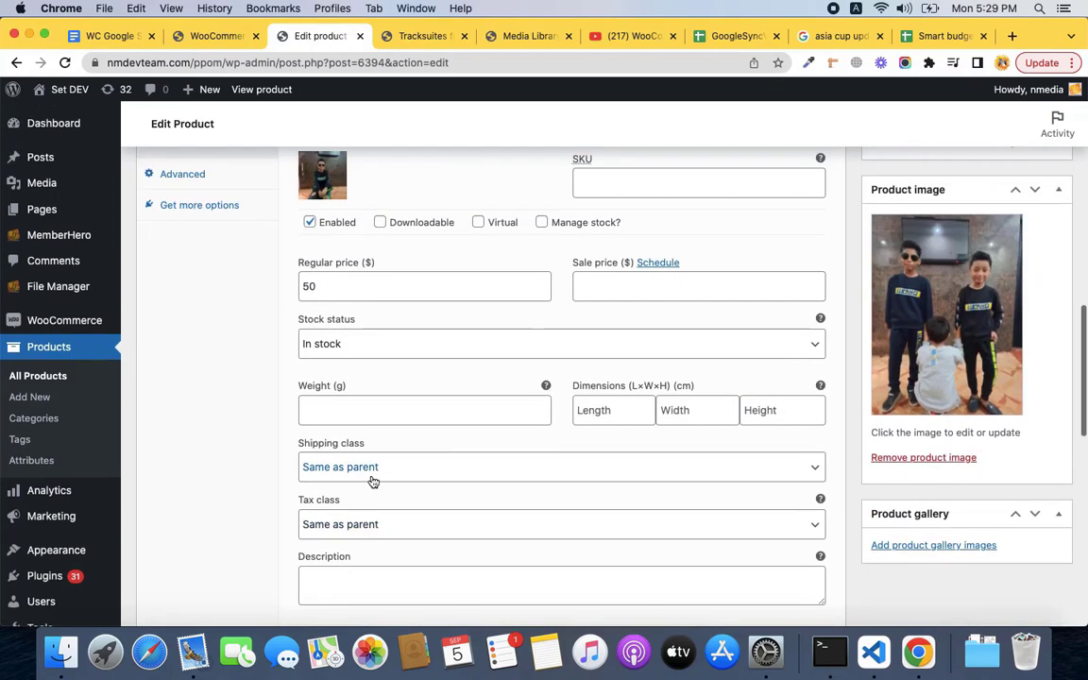
scroll(373, 482, "up", 3)
left_click(463, 265)
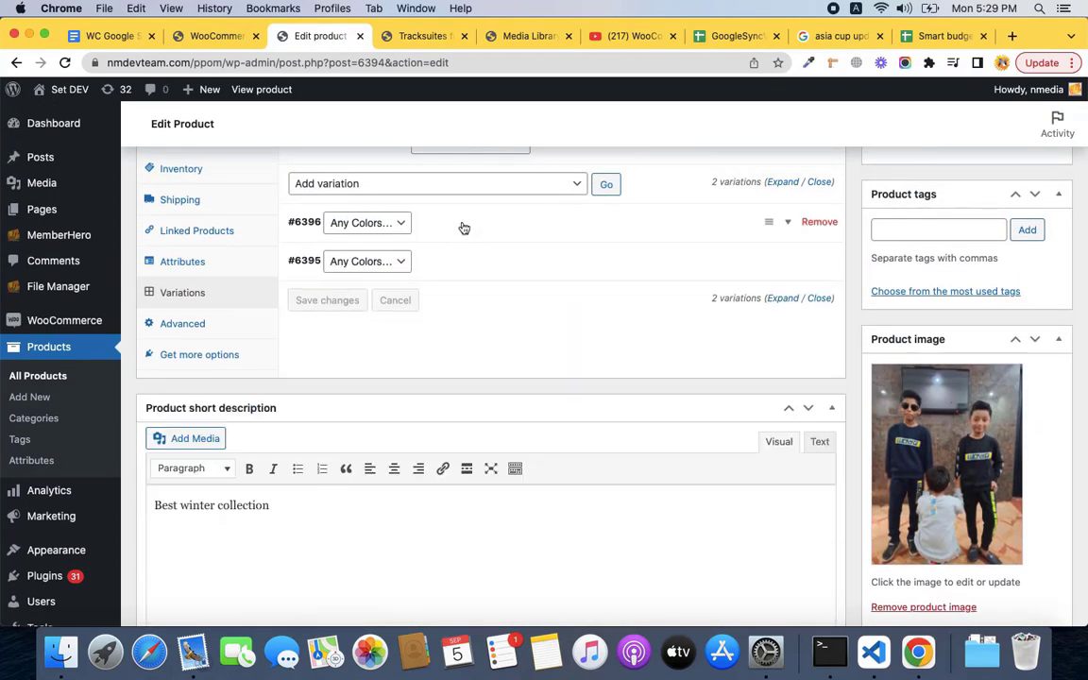
left_click(461, 226)
left_click(464, 228)
Fix the Colors JSON in O143 and O144, replacing the colon after "Colors" with a comma.
left_click(729, 36)
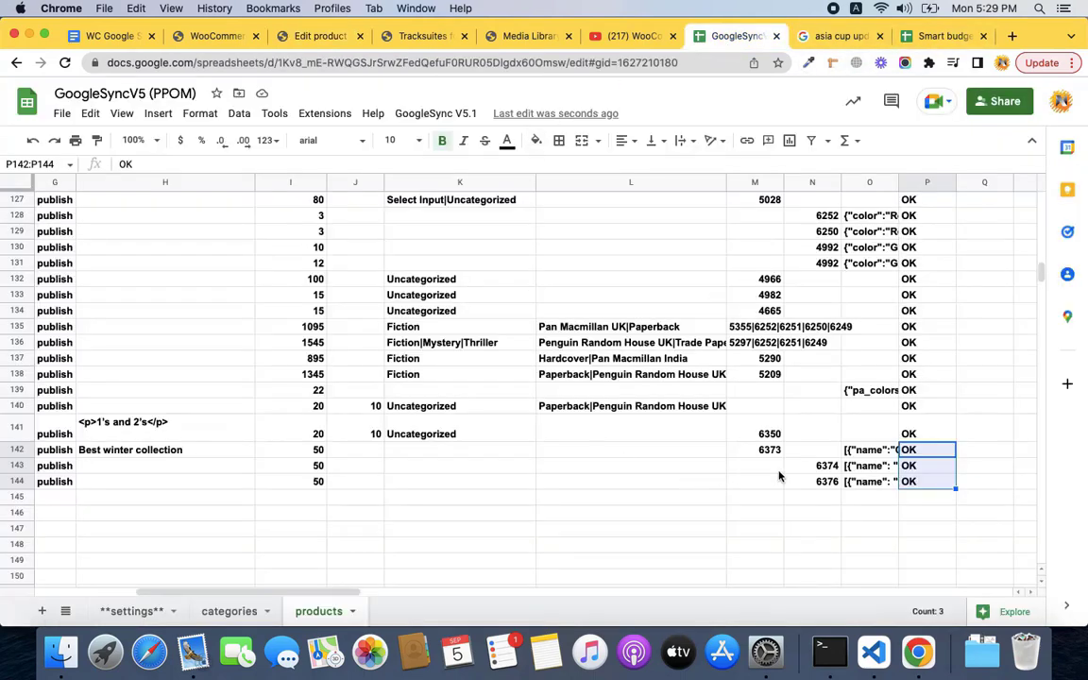
left_click(873, 469)
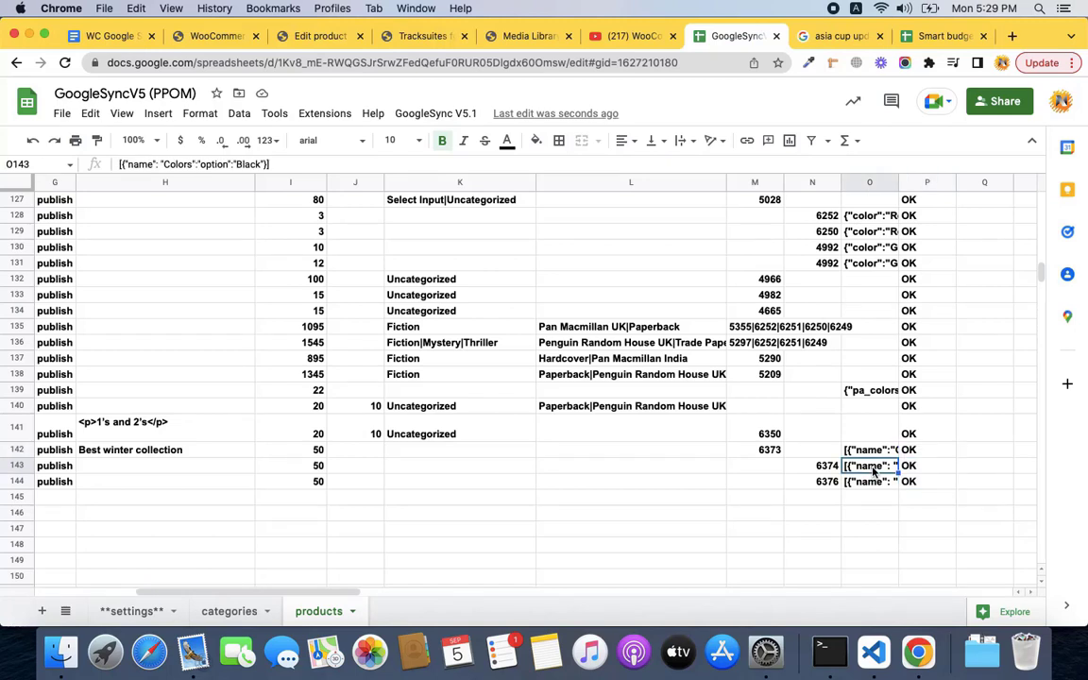
double_click(875, 481)
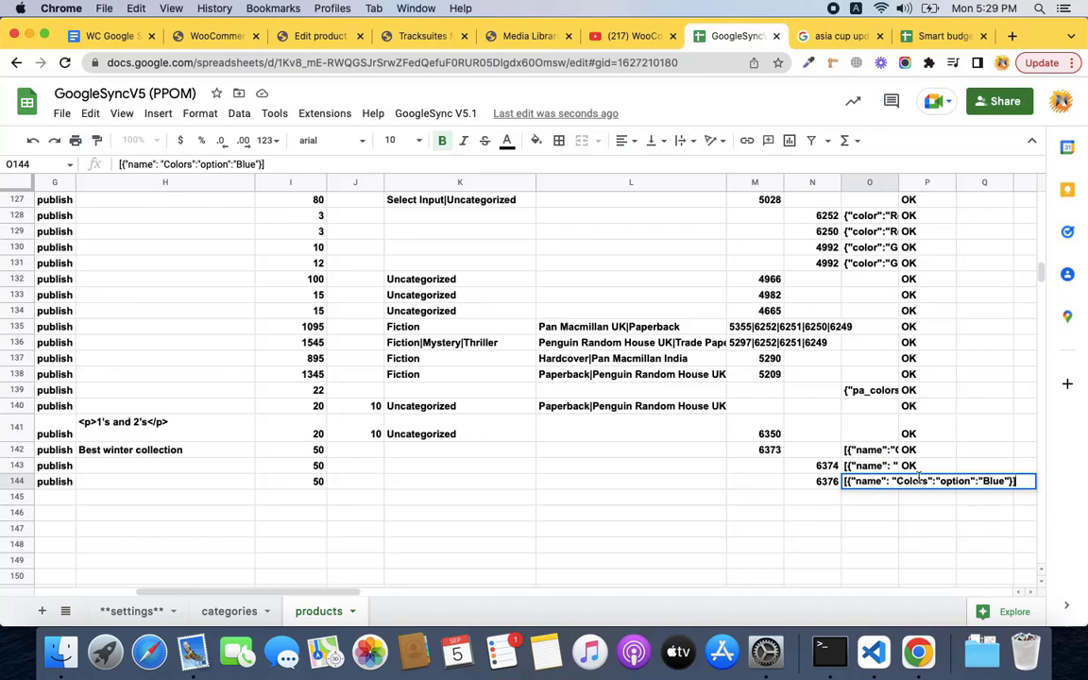
double_click(885, 466)
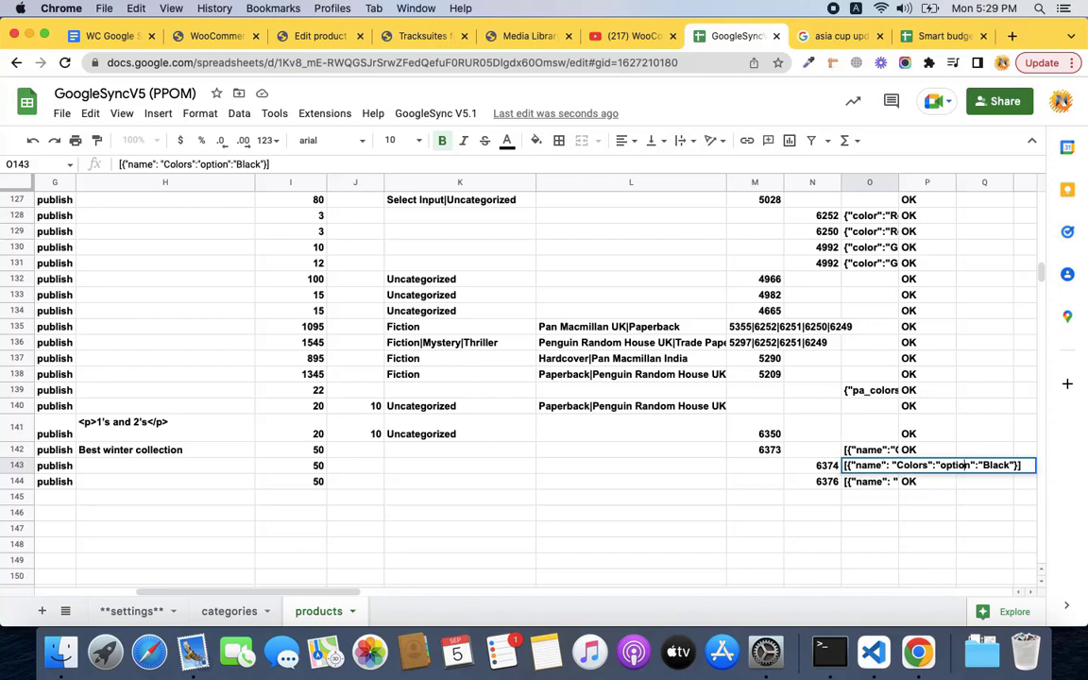
key("BackSpace")
type(",")
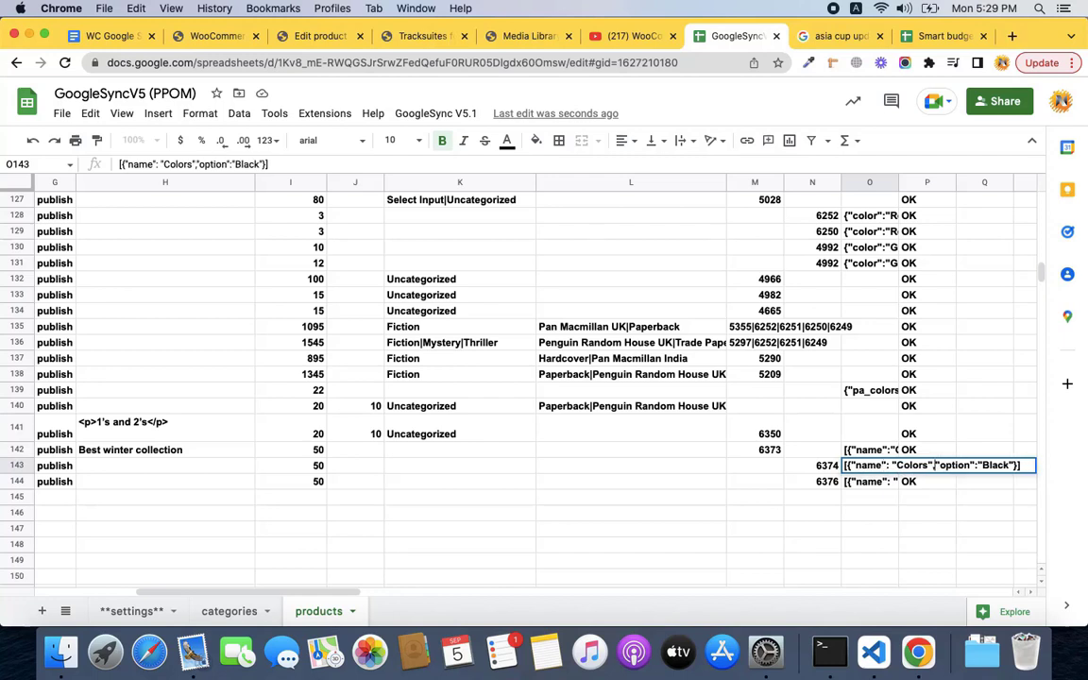
key("Return")
key("Return")
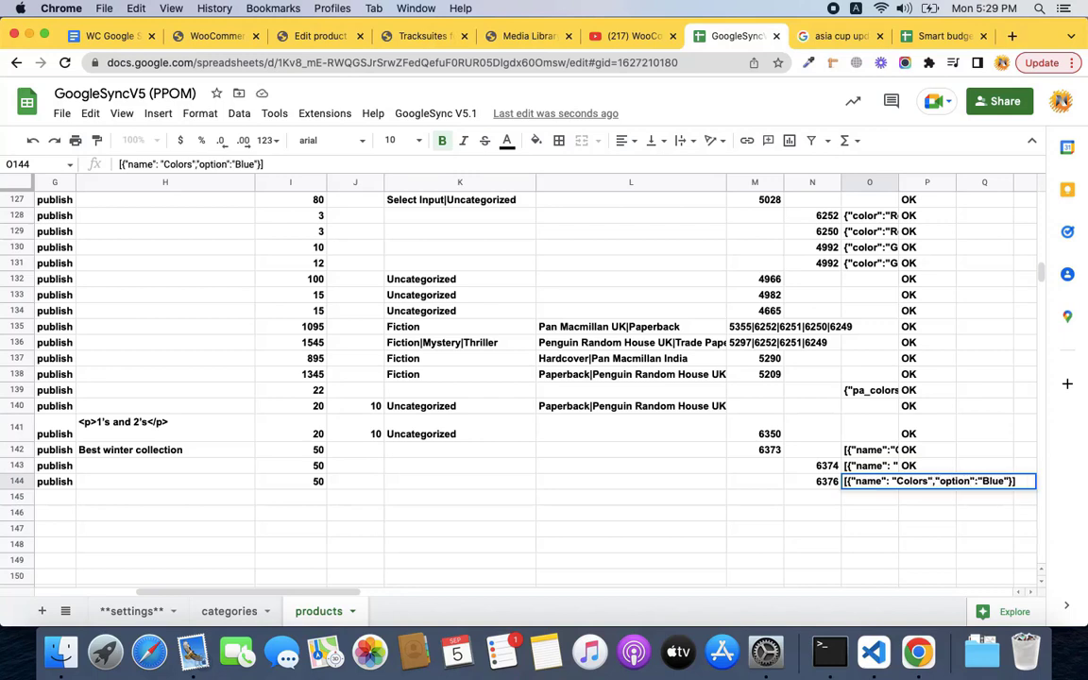
key("Return")
Clear the status cells P142:P144.
left_click(927, 465)
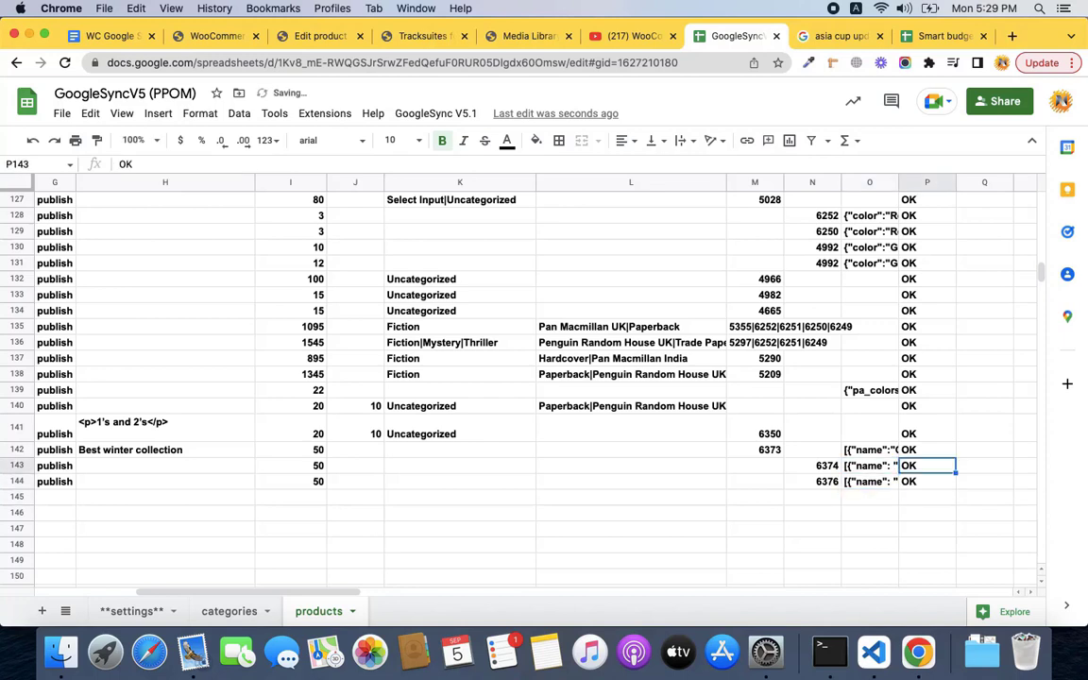
key("shift+Down")
key("Up")
key("shift+Down")
key("shift+Down")
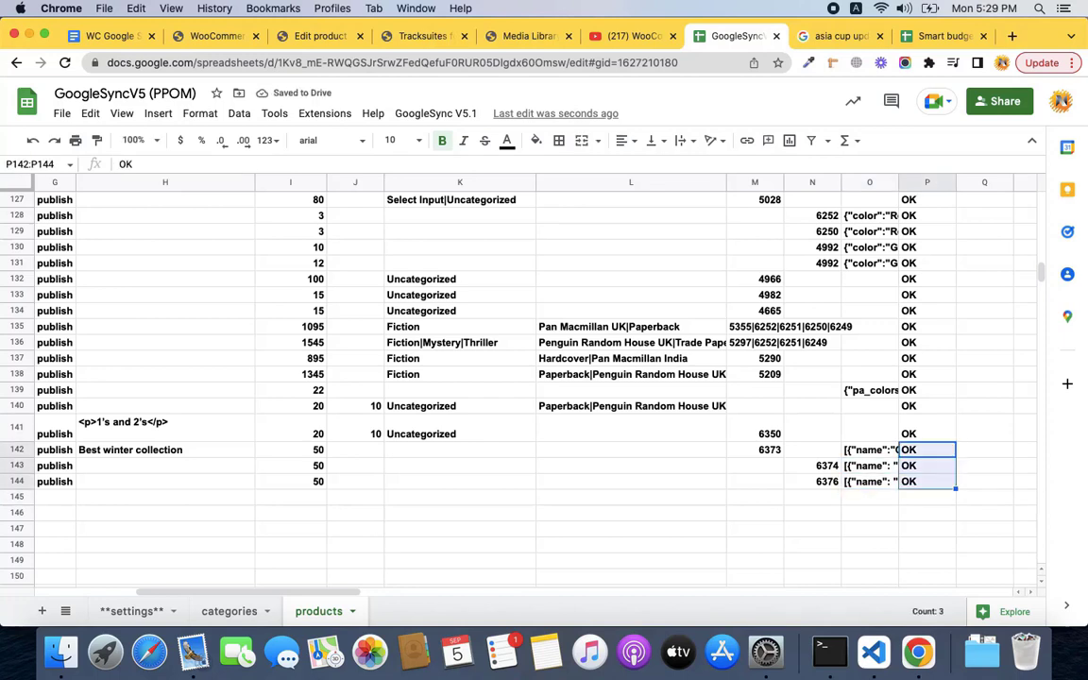
key("Delete")
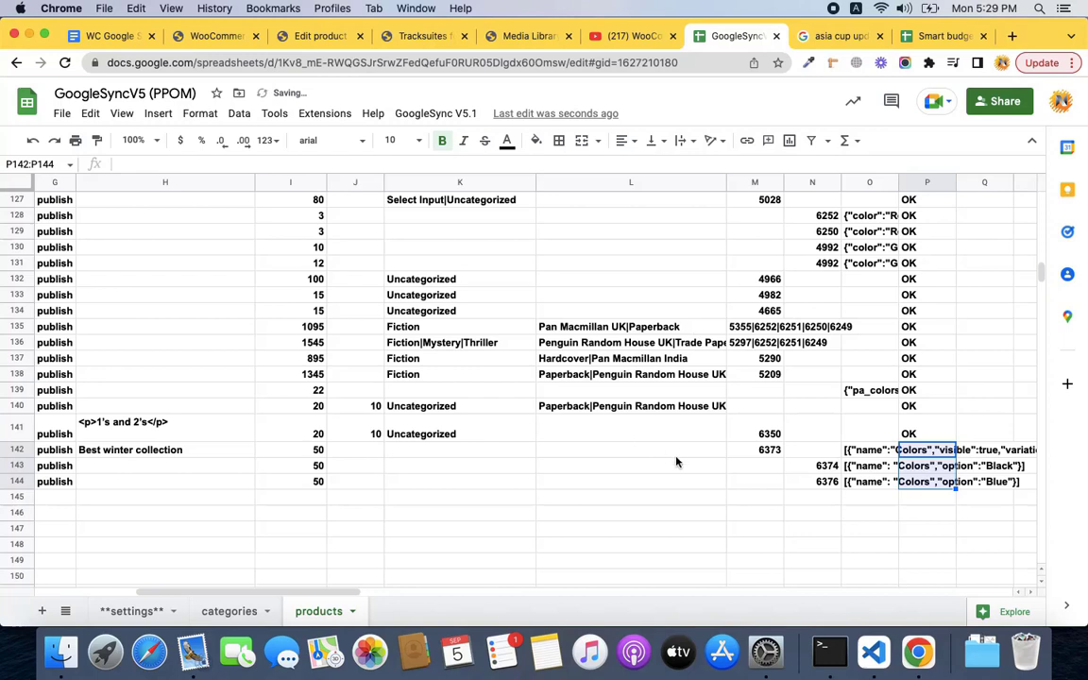
Re-sync the three tracksuit rows with GoogleSync V5.1 > Sync Data (3 records, 0 errors).
left_click(435, 113)
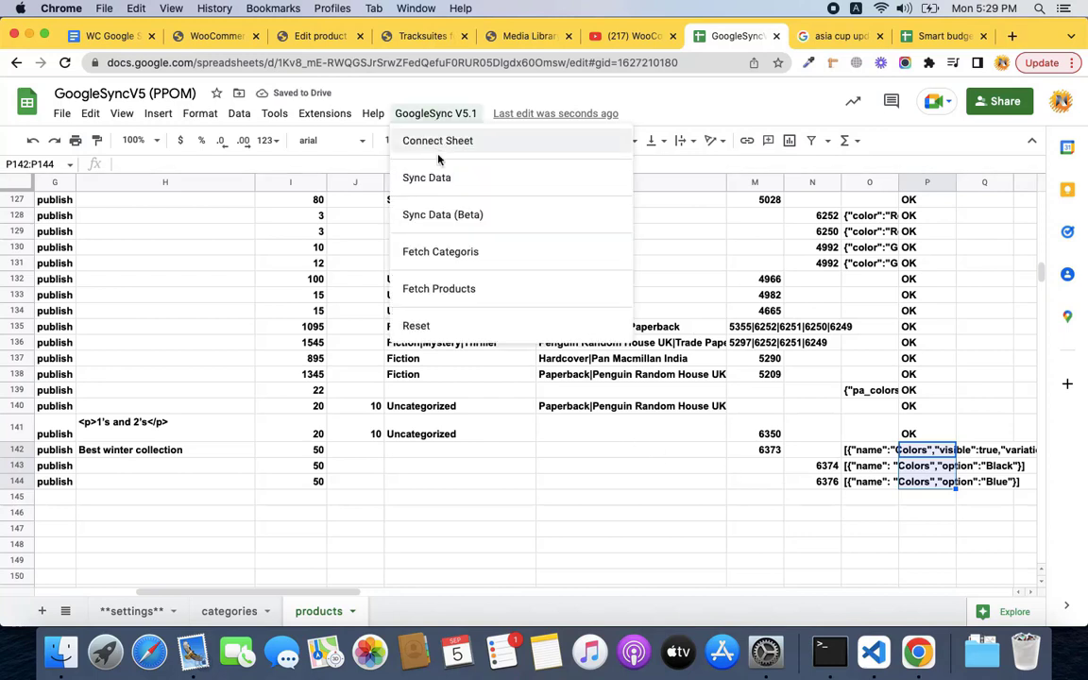
left_click(442, 174)
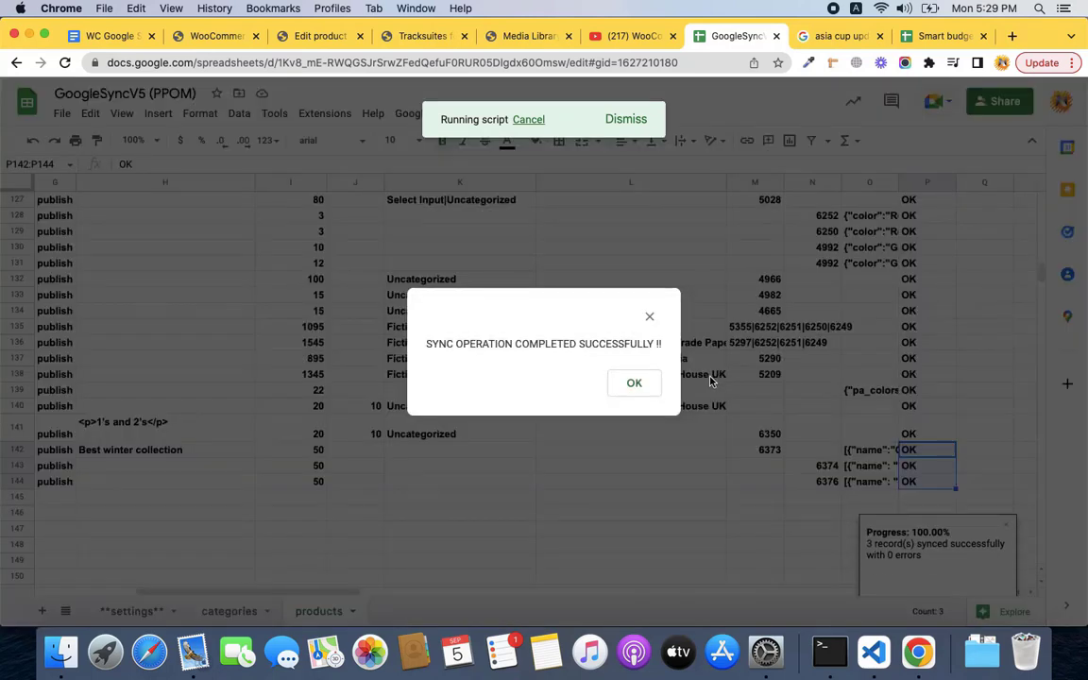
left_click(646, 386)
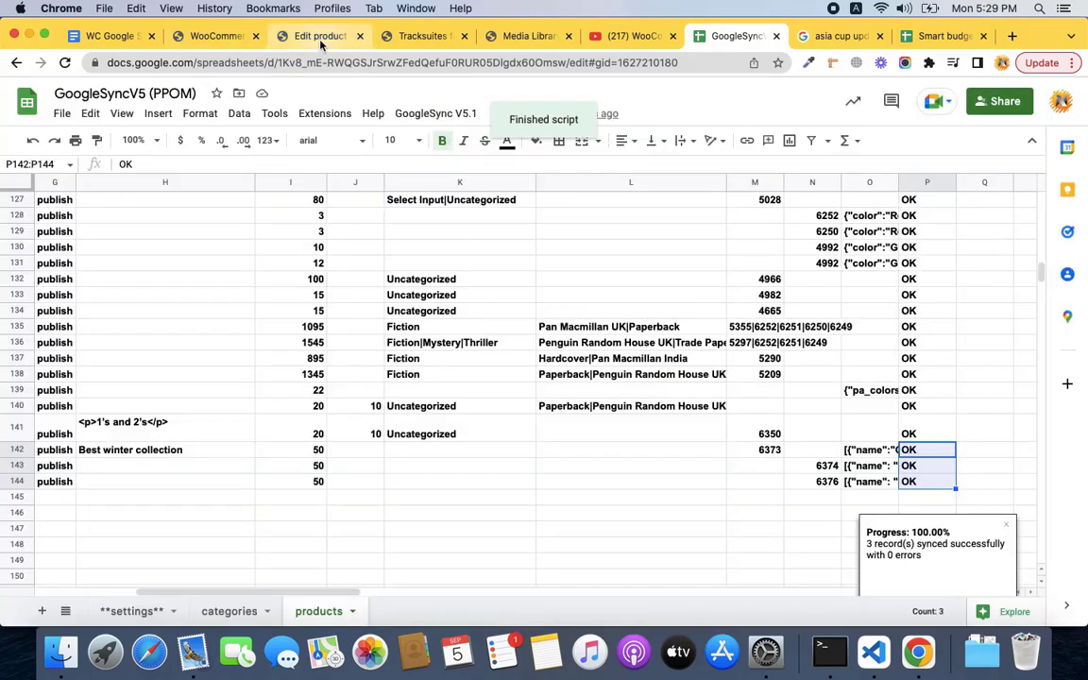
left_click(319, 38)
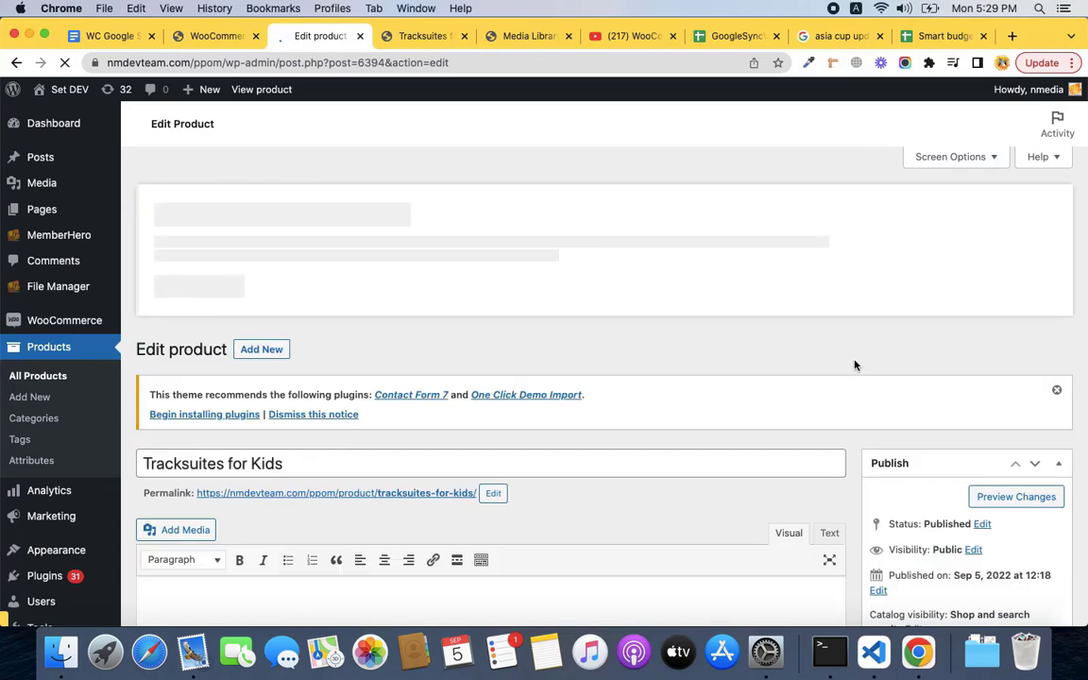
Show the product's variations and expand the Black and Blue variations.
scroll(855, 364, "down", 10)
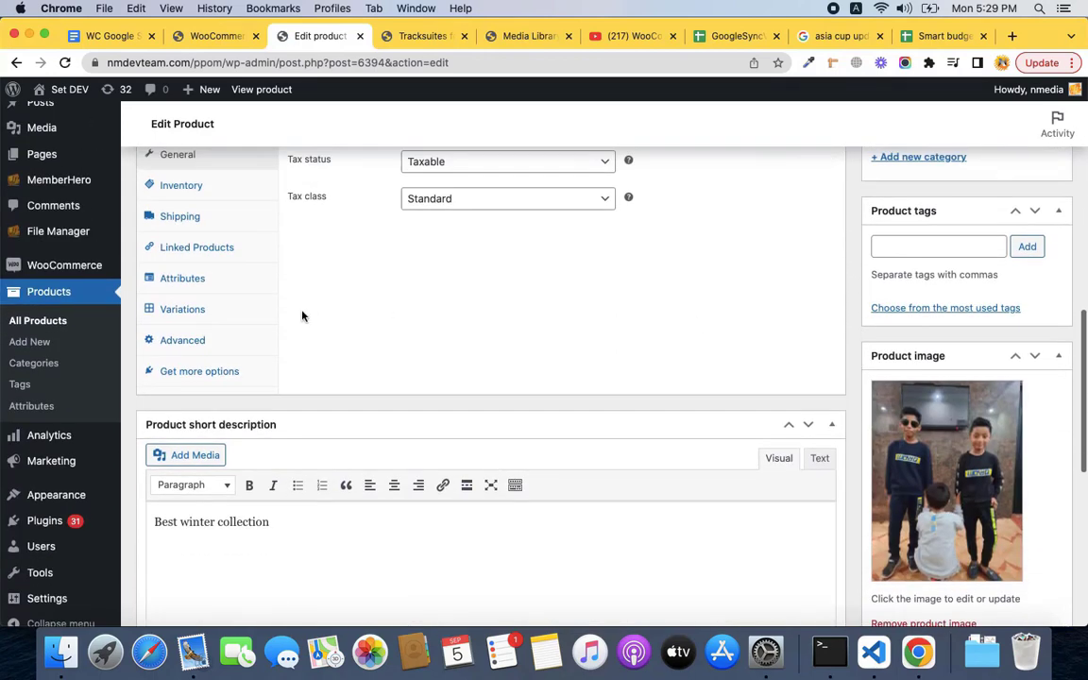
left_click(240, 314)
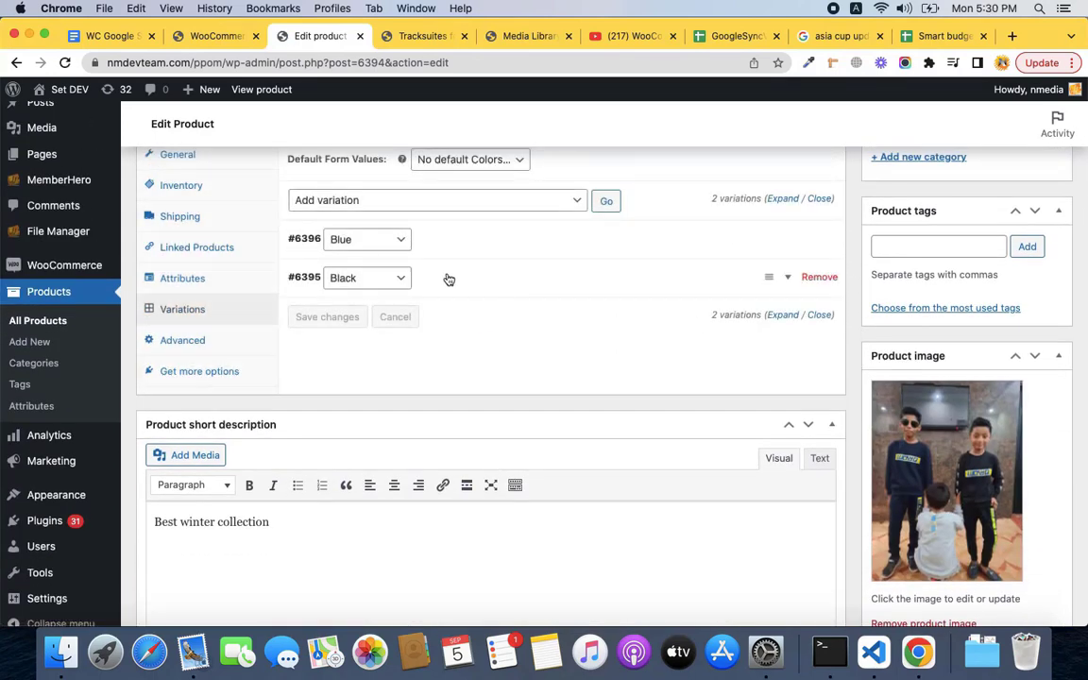
left_click(455, 294)
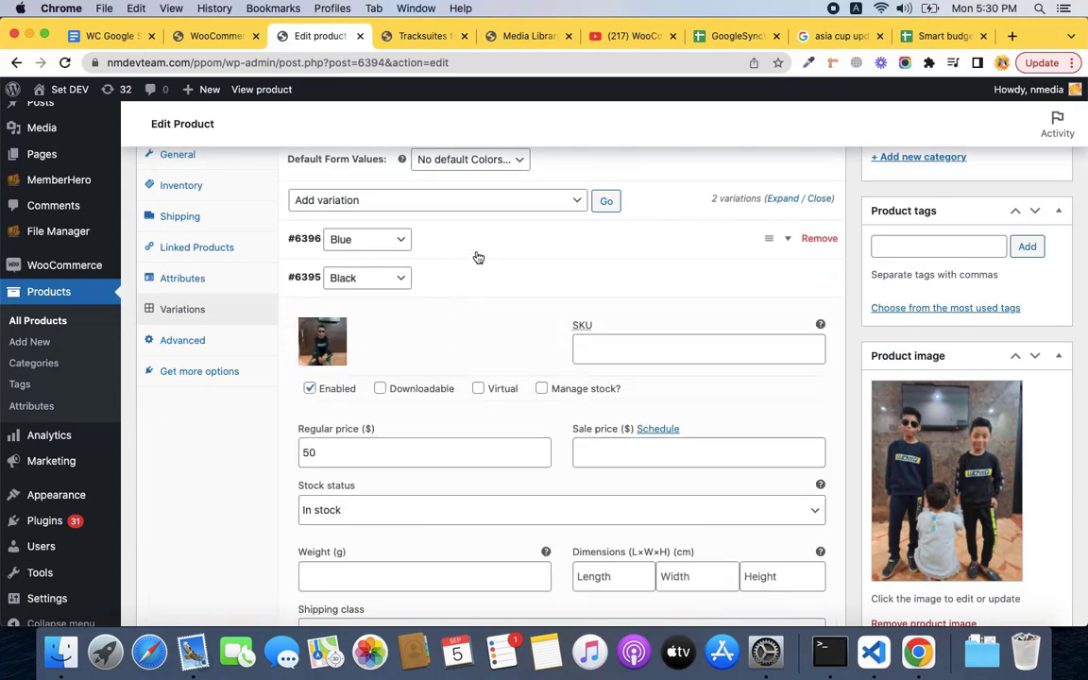
left_click(477, 256)
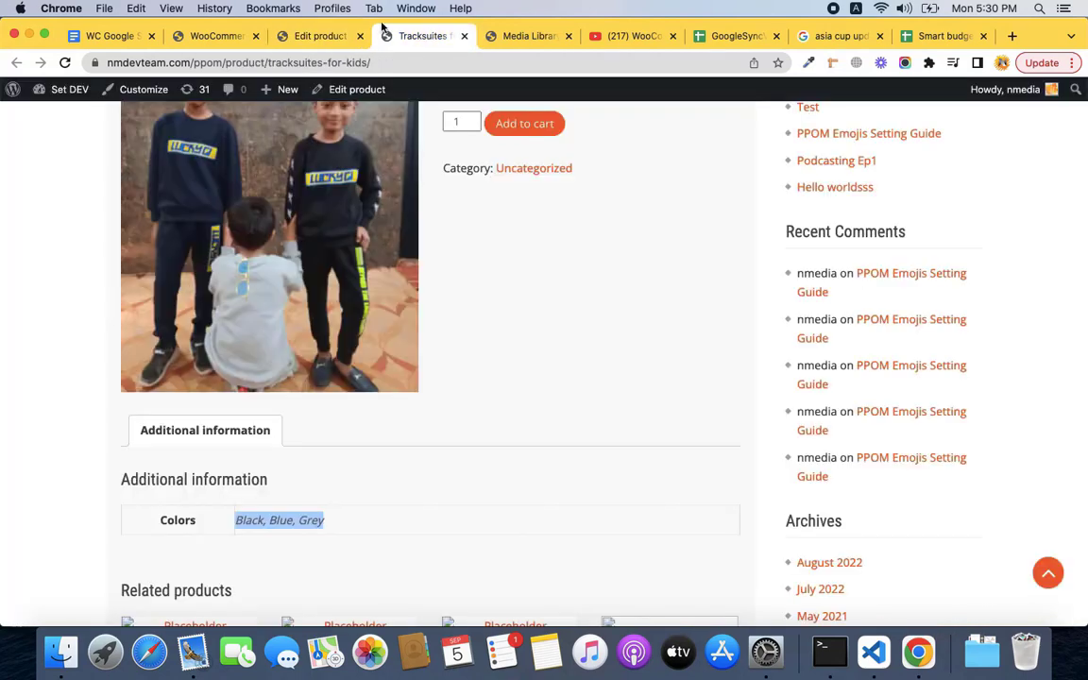
Reload the storefront page and pick Black, then Blue, from the Colors dropdown.
left_click(65, 64)
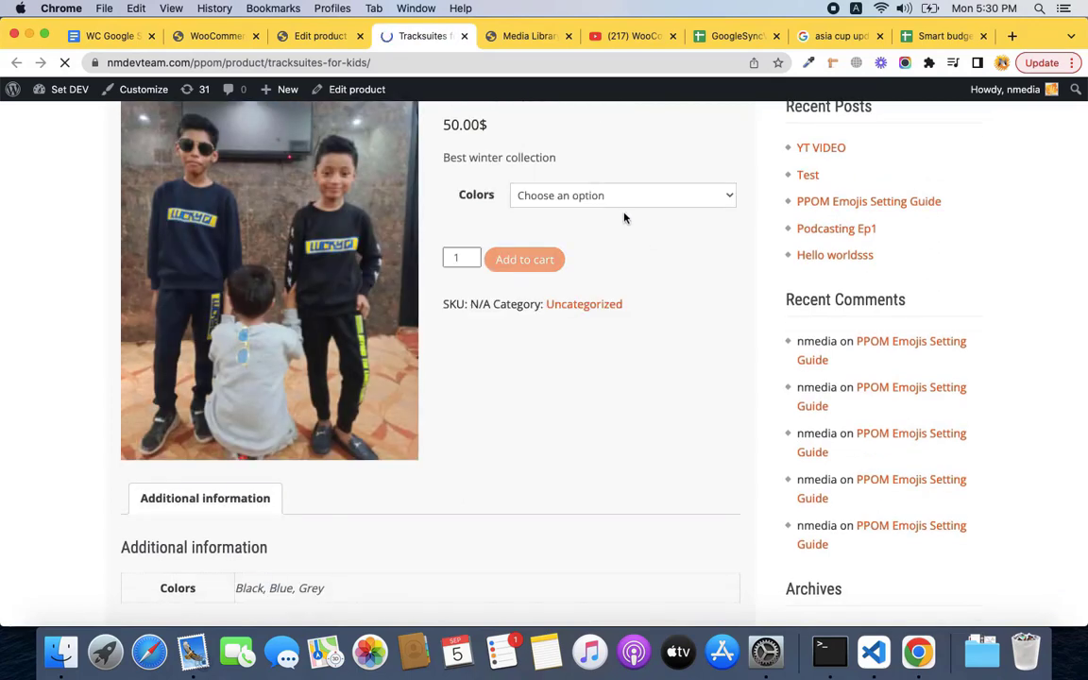
left_click(641, 198)
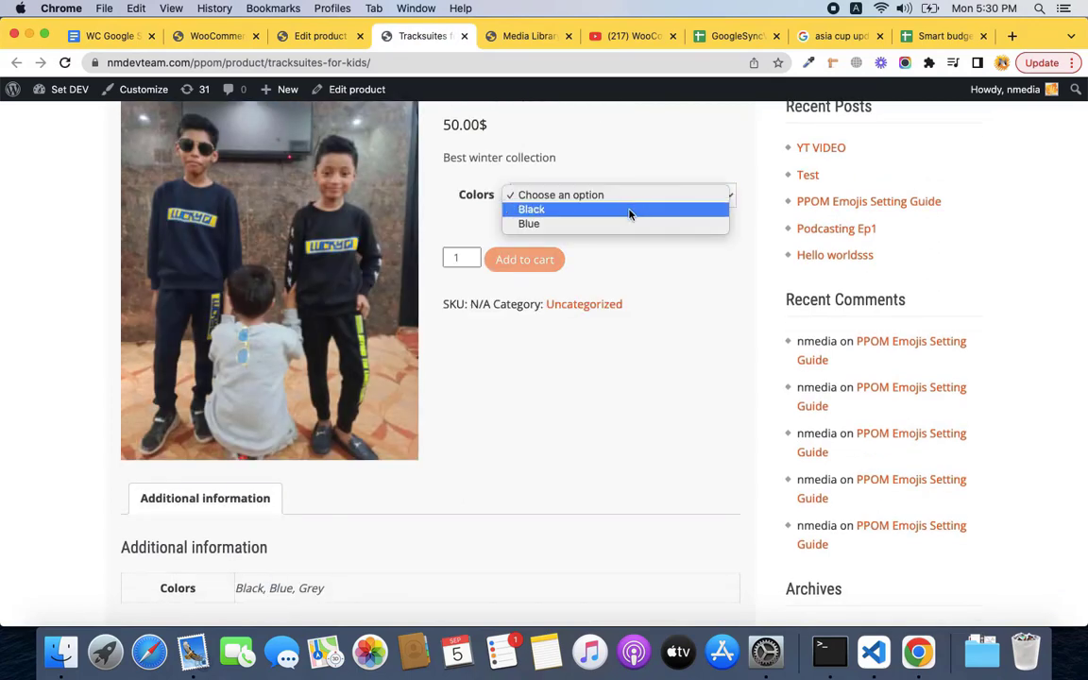
left_click(630, 209)
left_click(634, 204)
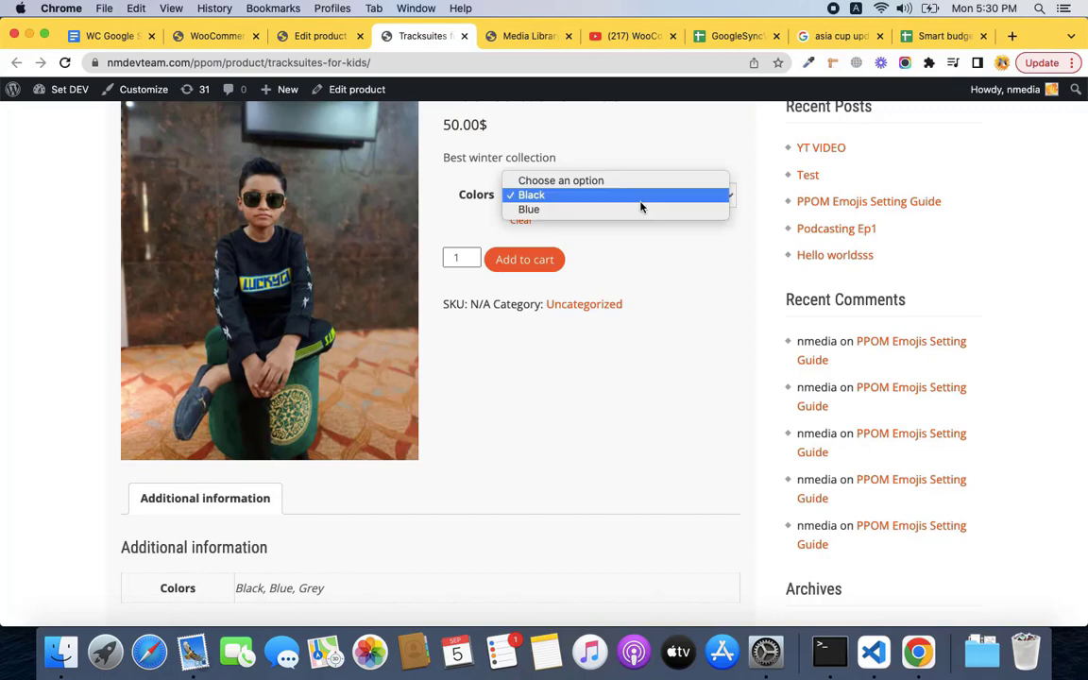
left_click(647, 211)
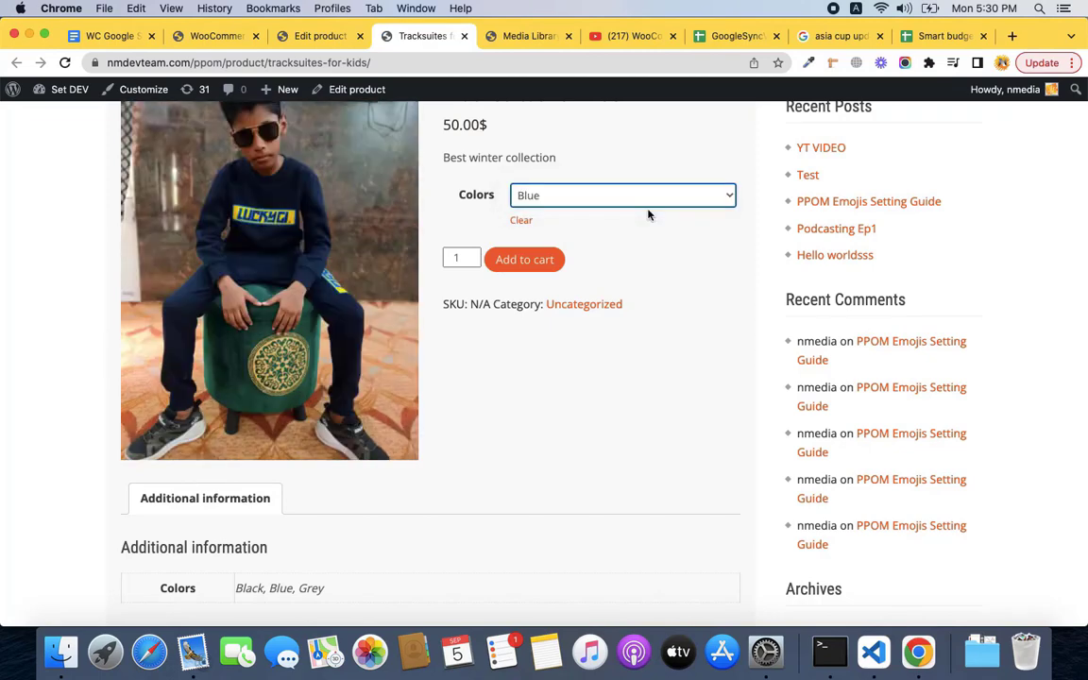
scroll(537, 245, "up", 2)
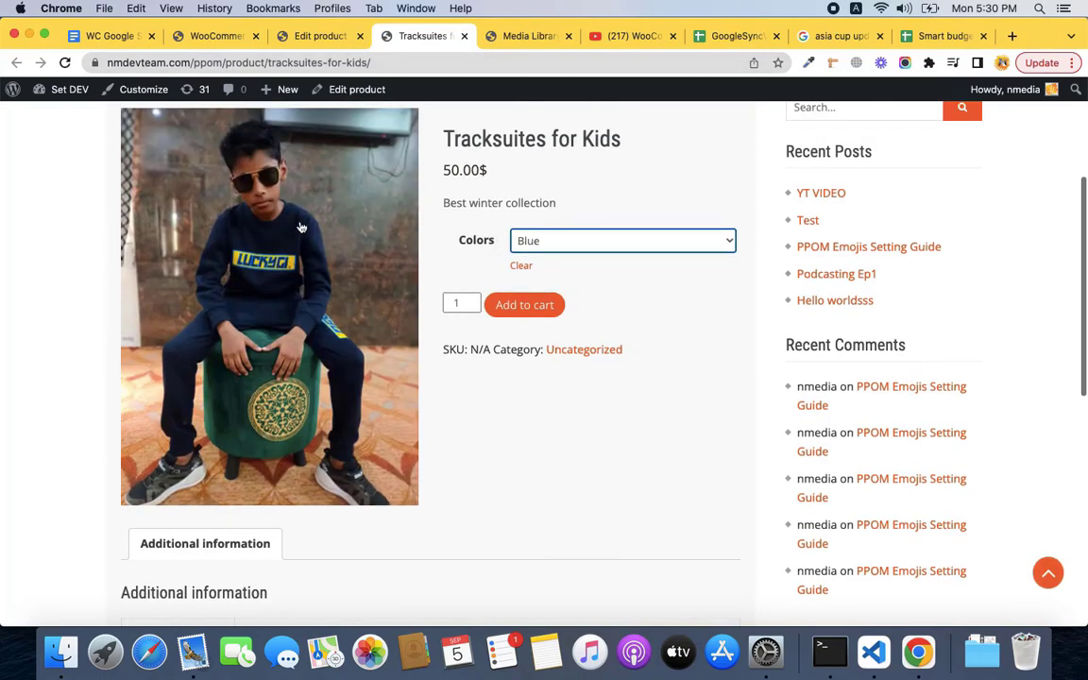
Review rows 142–144's OK statuses and columns, checking the parent's Colors JSON in O142.
left_click(746, 38)
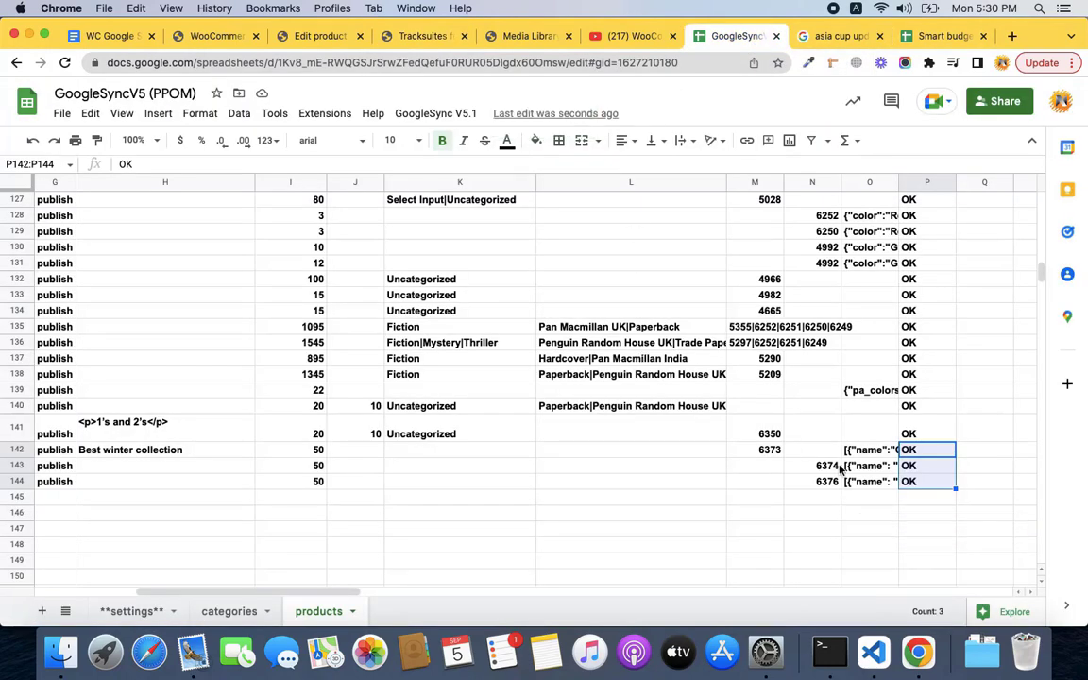
left_click(919, 471)
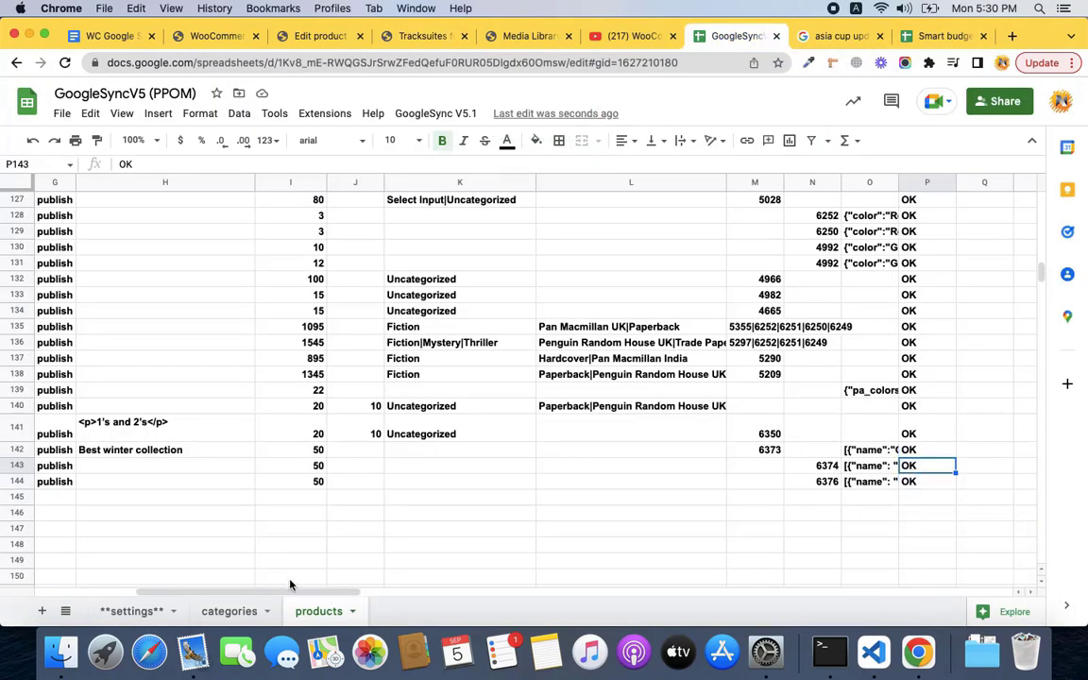
left_click_drag(292, 592, 194, 595)
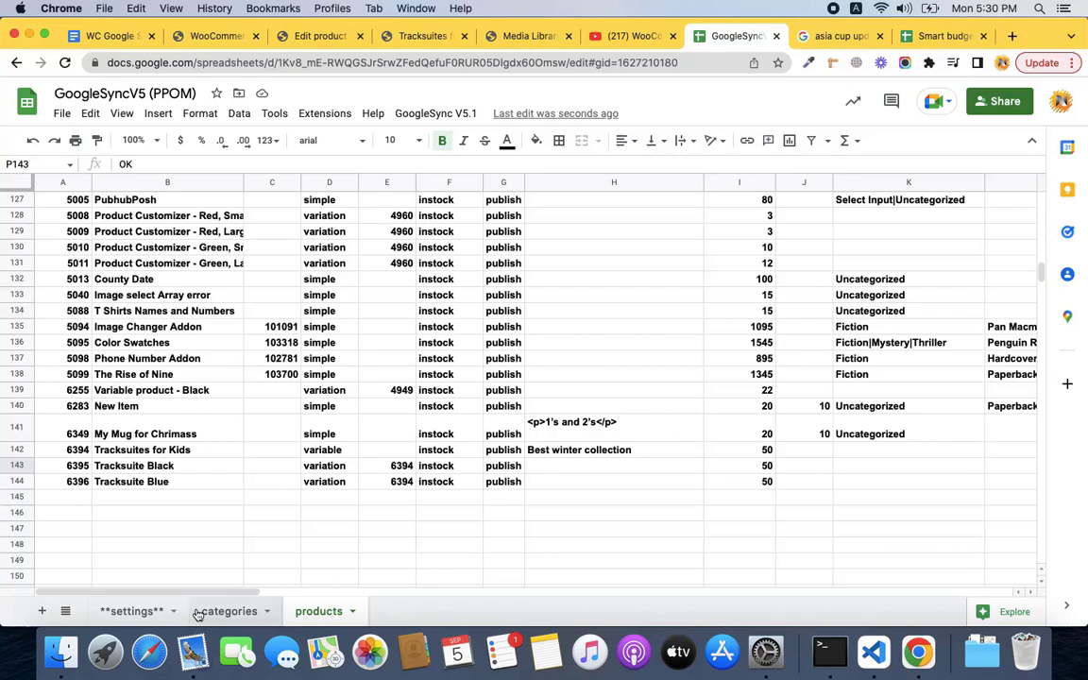
left_click_drag(224, 592, 439, 600)
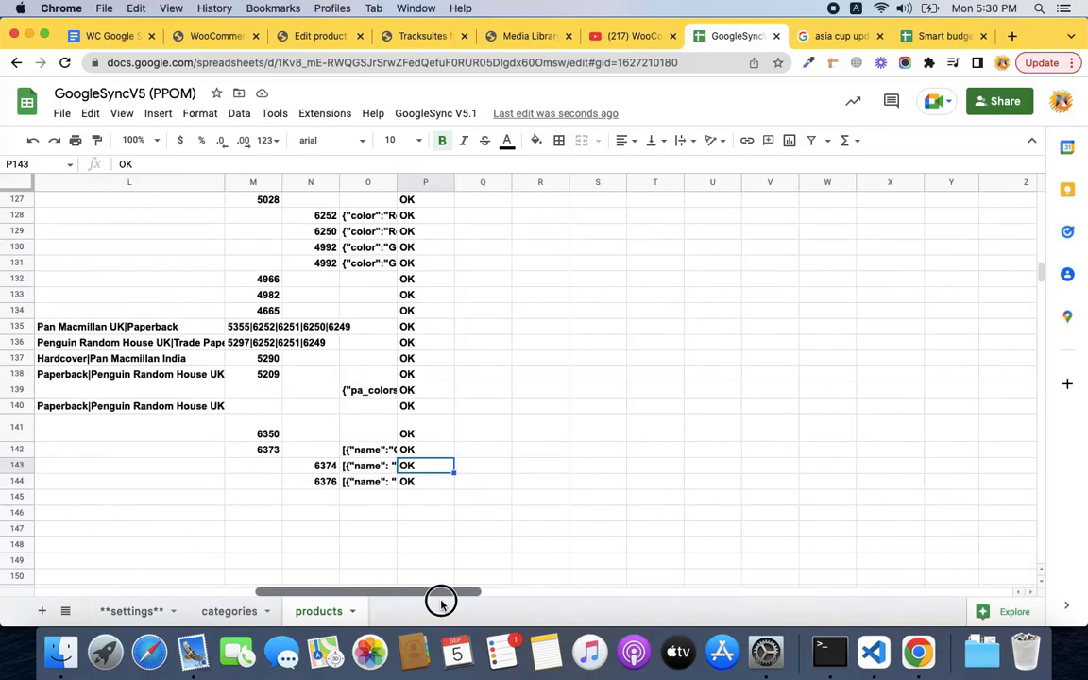
left_click(370, 450)
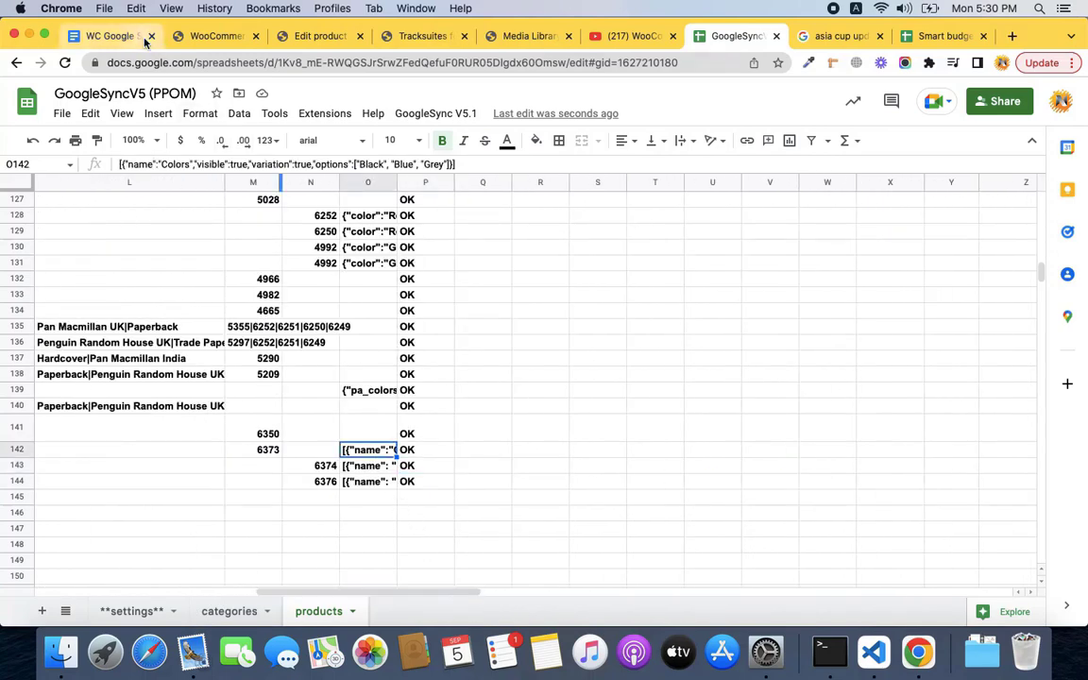
left_click(113, 37)
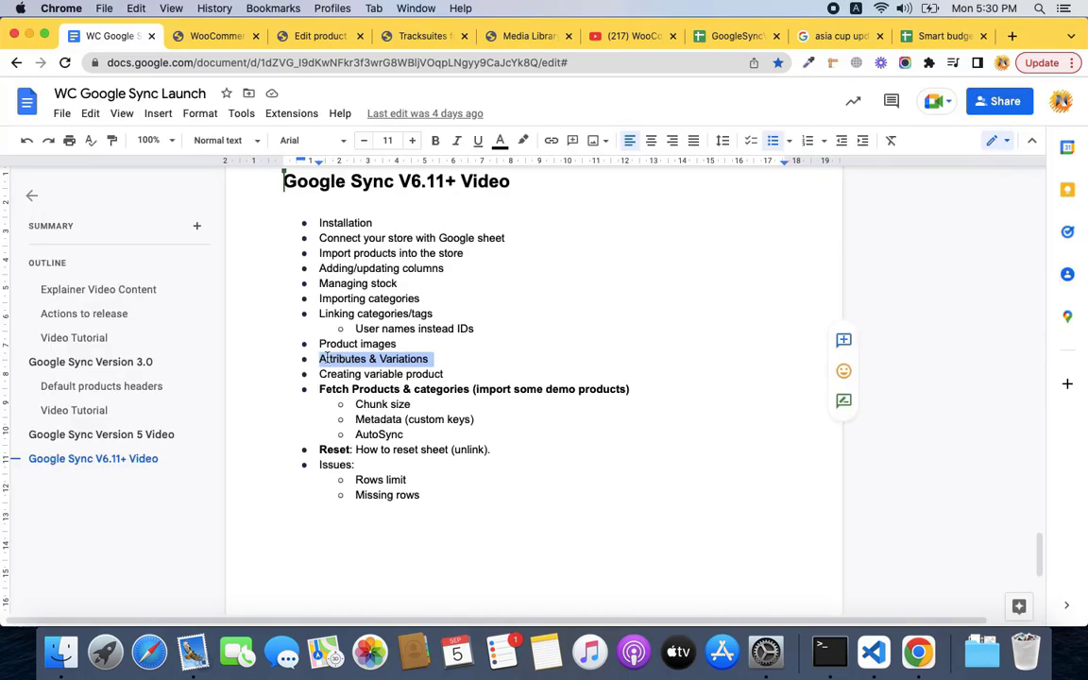
Read the outline's 'Creating variable product' and 'Chunk size' topics, then return to GoogleSyncV5.
triple_click(357, 374)
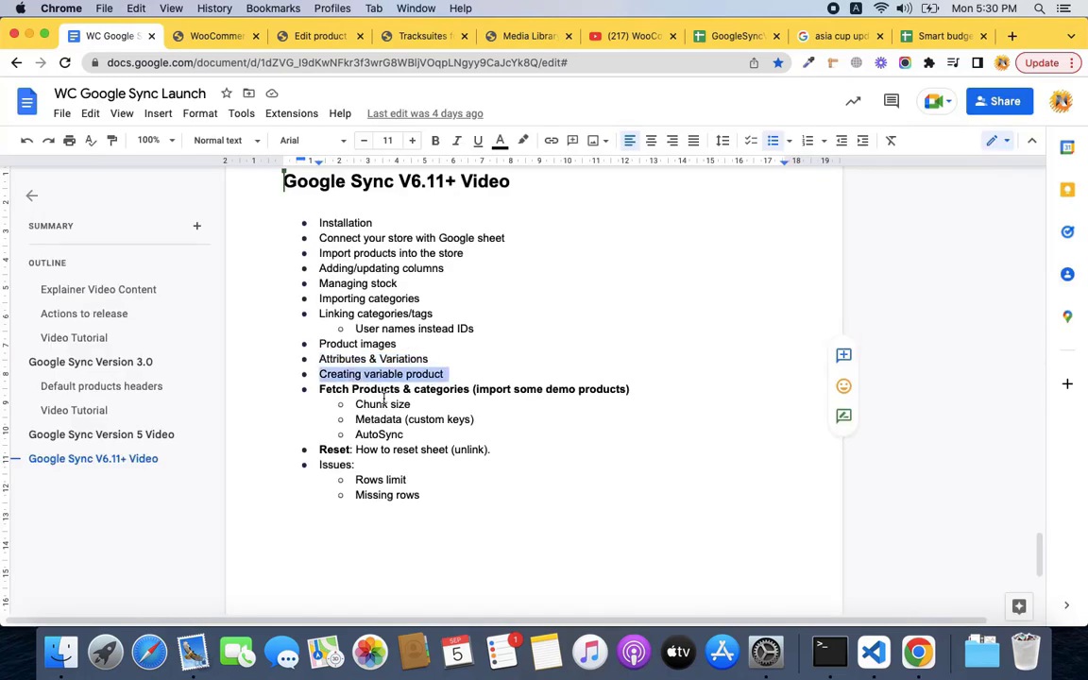
double_click(383, 401)
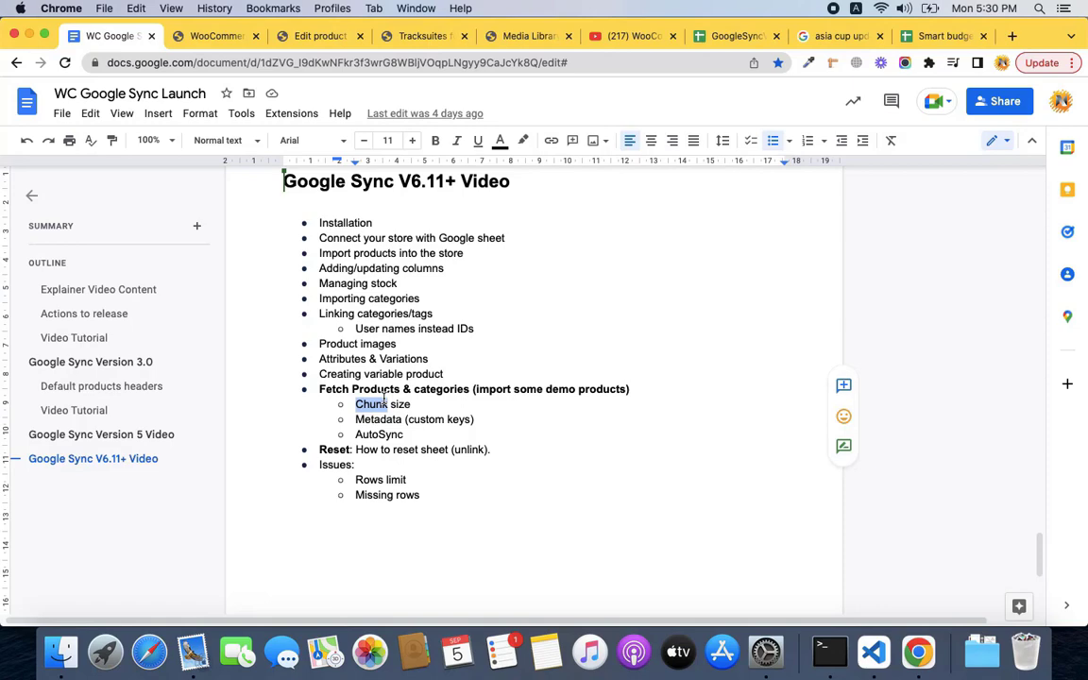
left_click(743, 38)
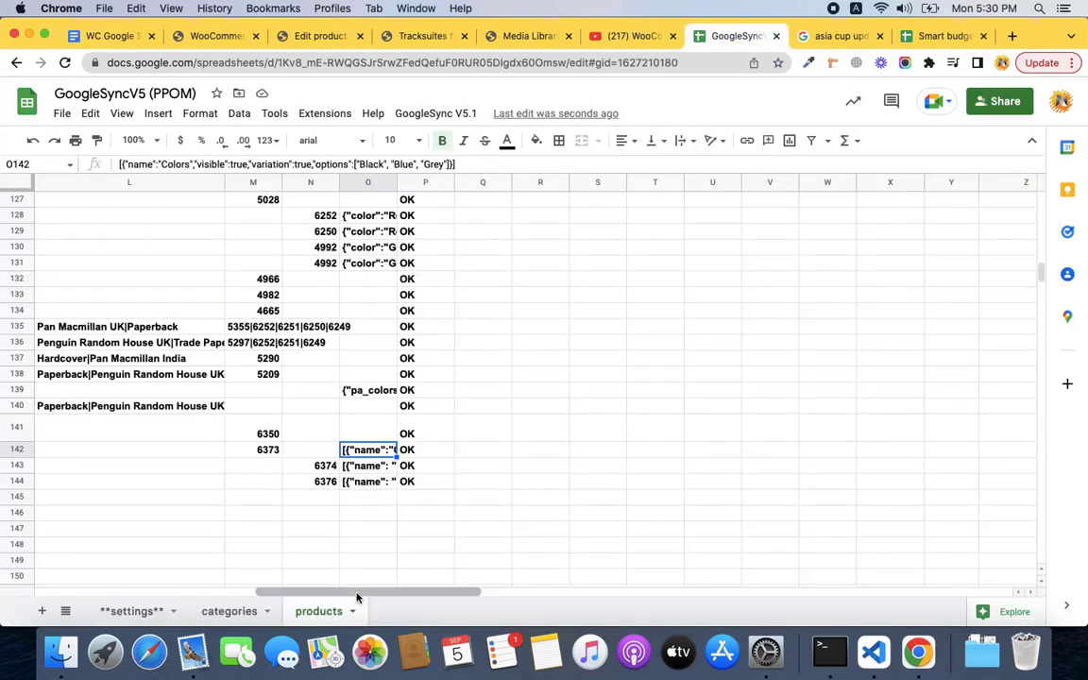
Select all product rows from A2 across every column and delete them, keeping only the header row.
left_click_drag(357, 597, 99, 587)
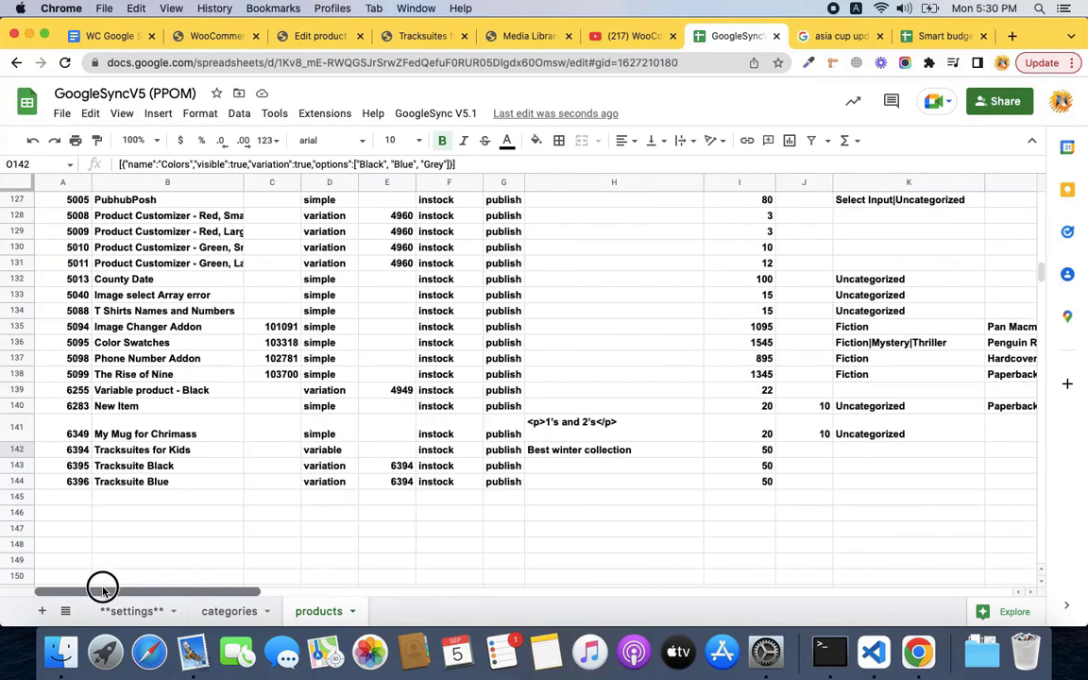
left_click(122, 499)
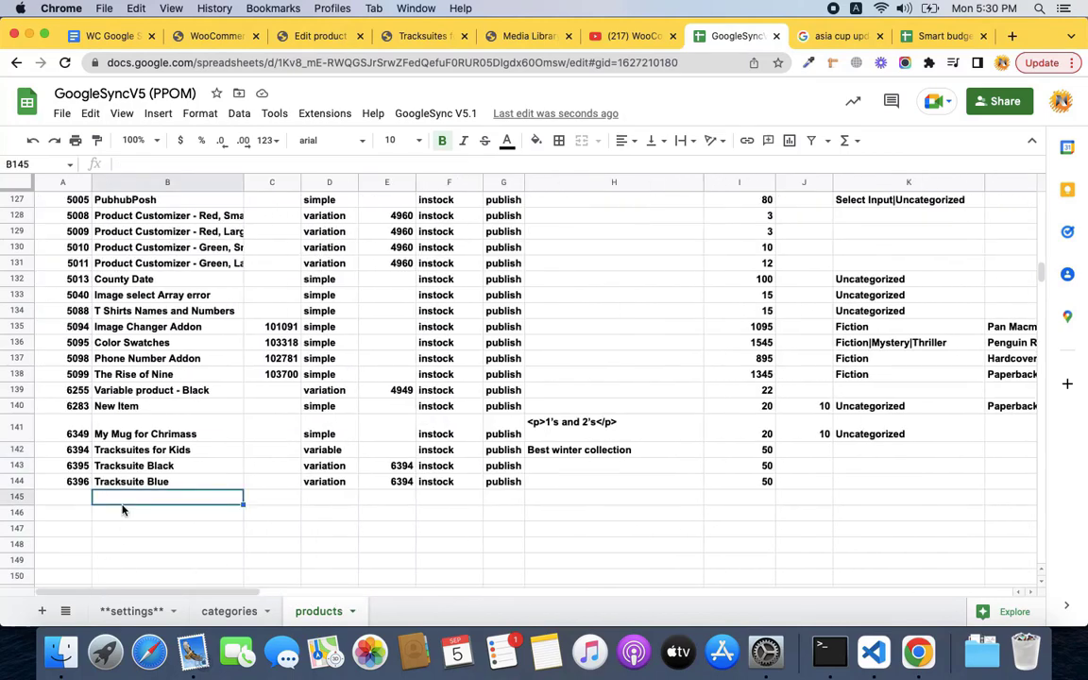
scroll(140, 437, "up", 20)
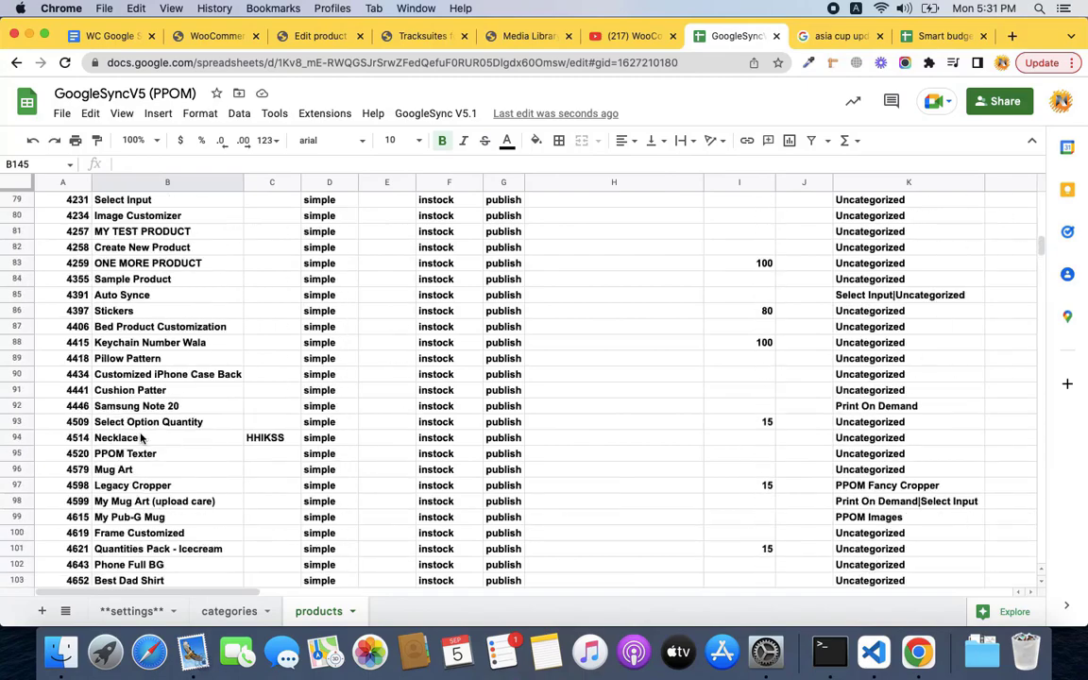
left_click(47, 225)
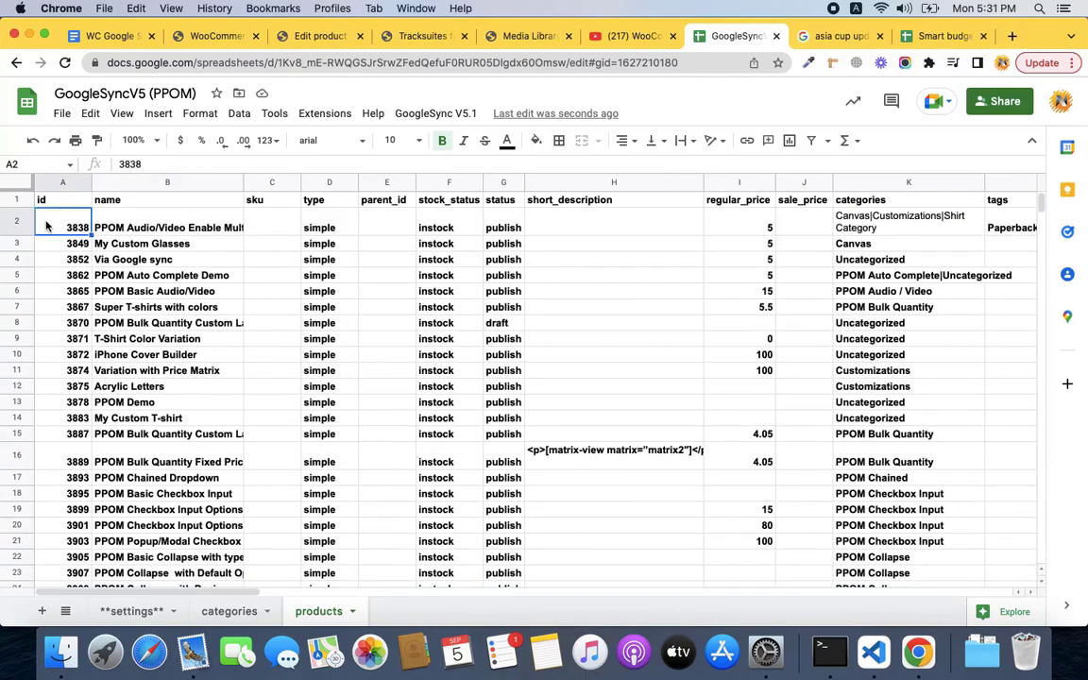
key("shift+Page_Down")
key("shift+Page_Down")
key("shift+Page_Down")
key("shift+Page_Down")
key("shift+Page_Down")
key("shift+Page_Down")
key("shift+Page_Down")
key("shift+Page_Down")
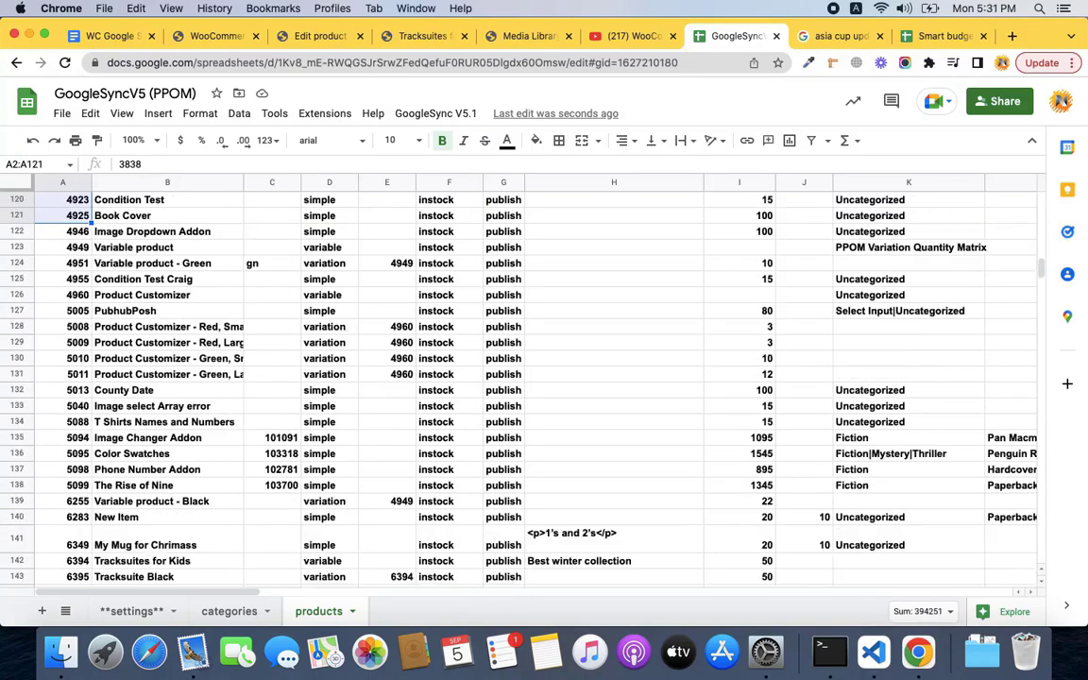
key("shift+Right")
key("shift+Right")
key("shift+Right")
key("shift+Right")
key("shift+Right")
key("shift+Right")
key("shift+Right")
key("shift+Right")
key("shift+Right")
key("shift+Right")
key("shift+Right")
key("shift+Right")
key("shift+Right")
key("shift+Right")
key("shift+Right")
key("shift+Right")
key("shift+Right")
key("shift+Right")
key("shift+Right")
key("shift+Right")
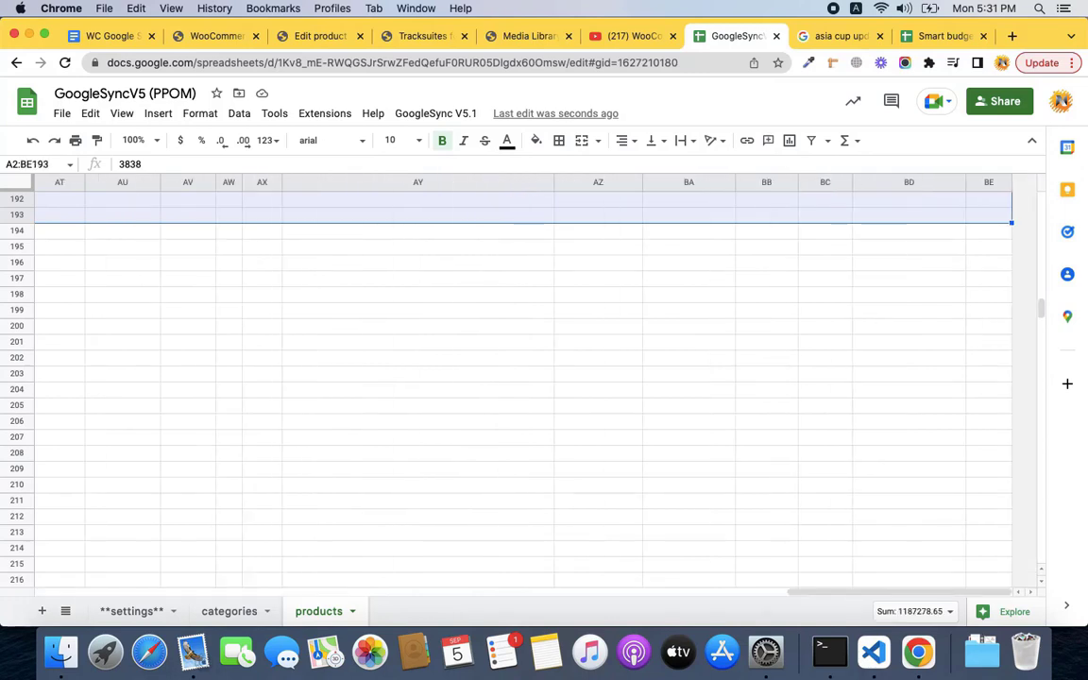
key("Delete")
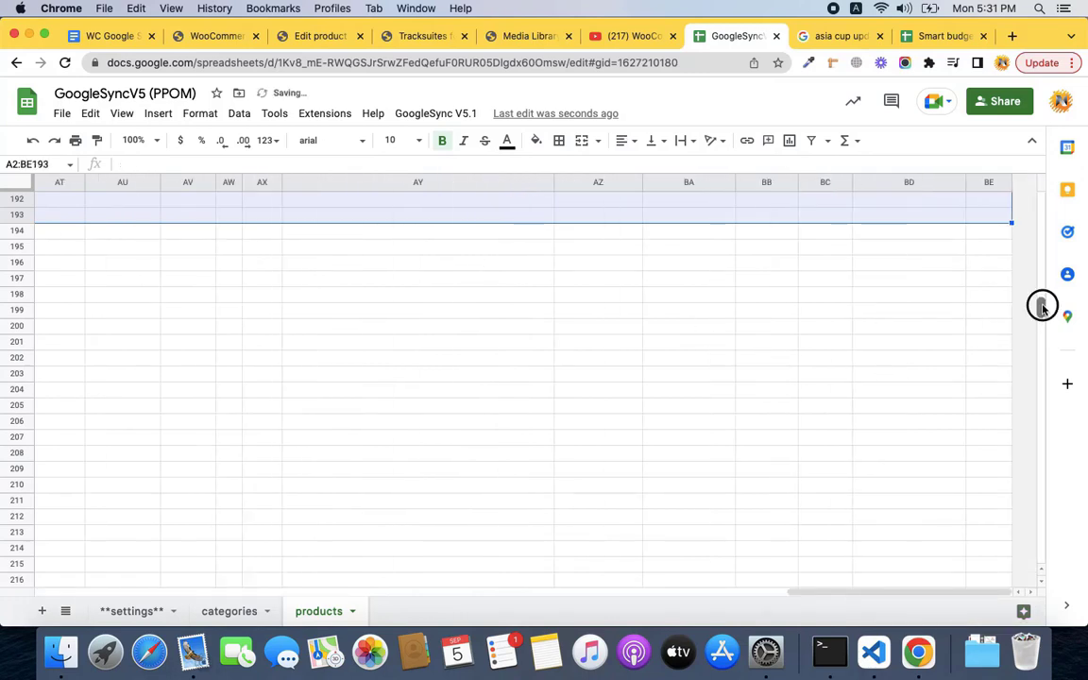
left_click_drag(1043, 307, 1039, 246)
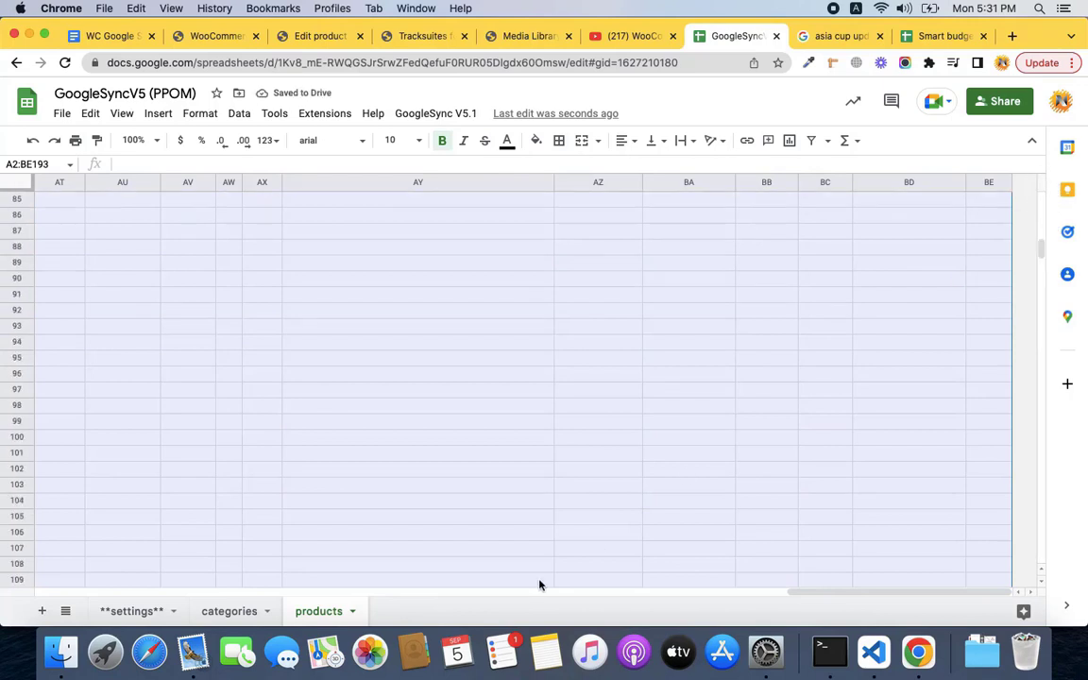
left_click_drag(845, 592, 20, 539)
scroll(371, 367, "up", 15)
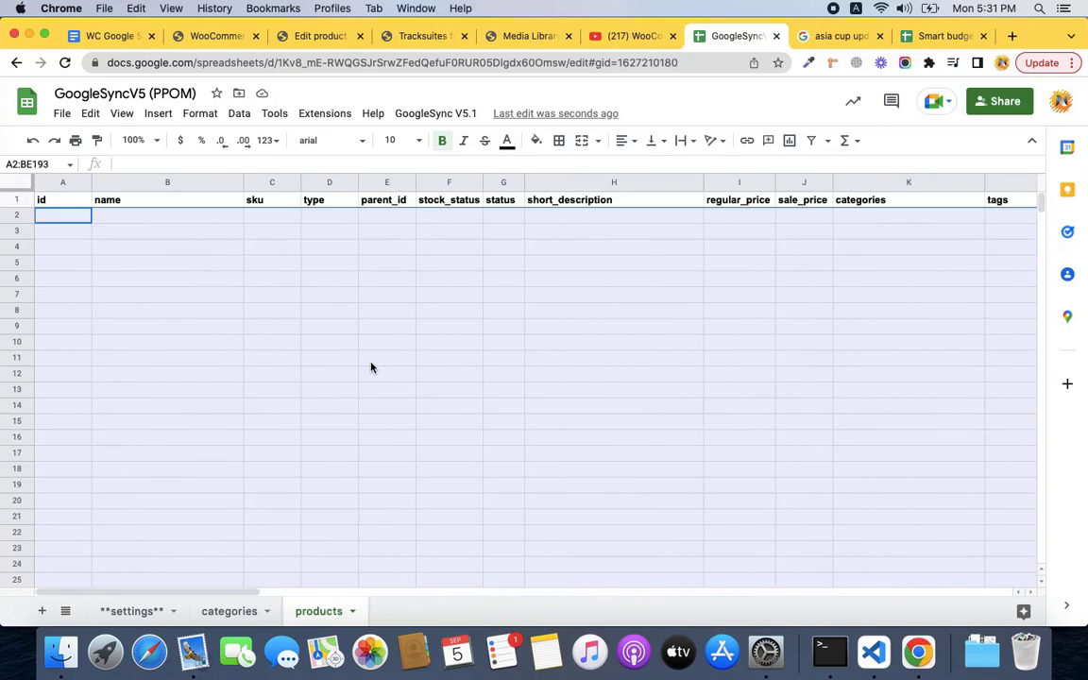
Run Reset from the GoogleSync V5.1 menu on the emptied products sheet.
left_click(456, 115)
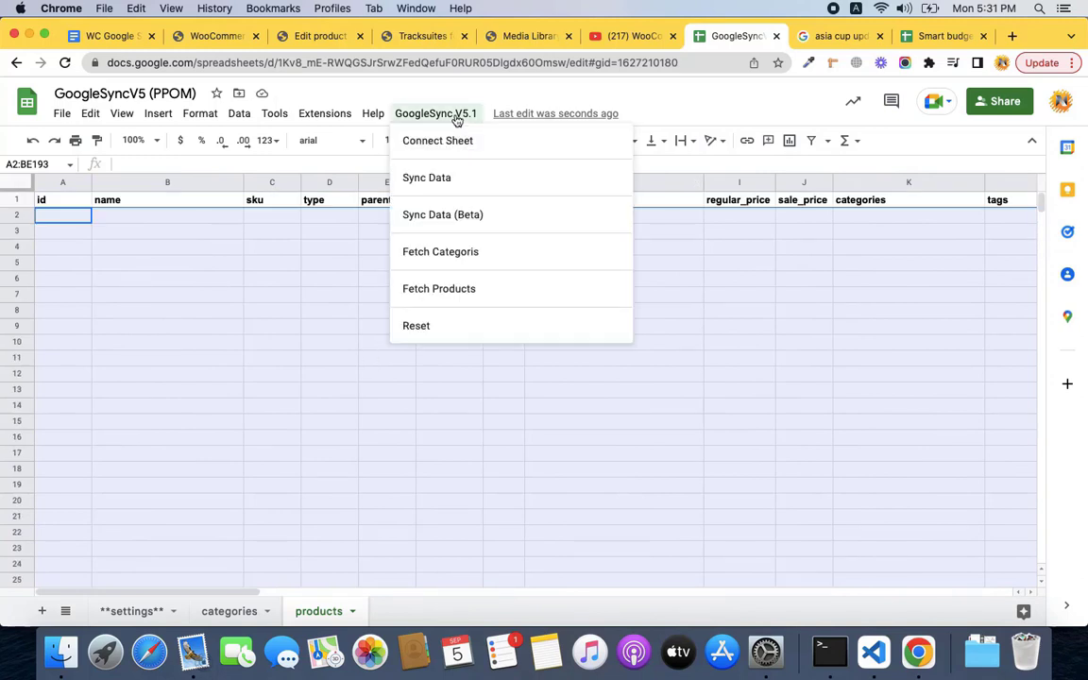
left_click(445, 327)
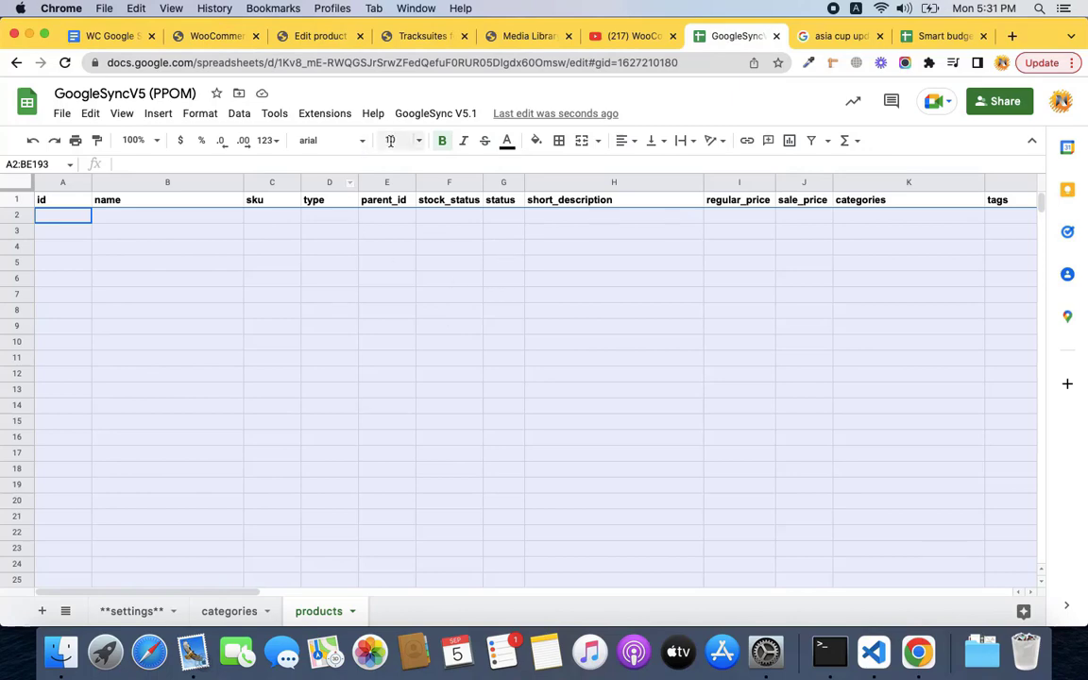
left_click(450, 262)
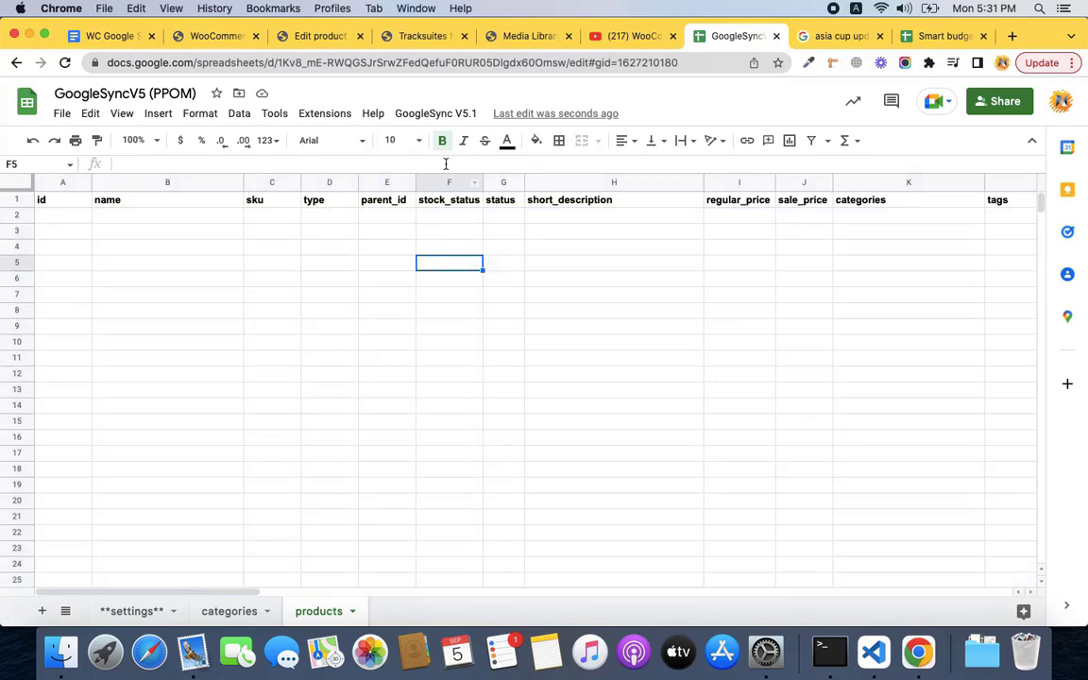
Confirm WooCommerce's All Products list shows every Sync Row# as Not synced, then return to the spreadsheet.
left_click(321, 40)
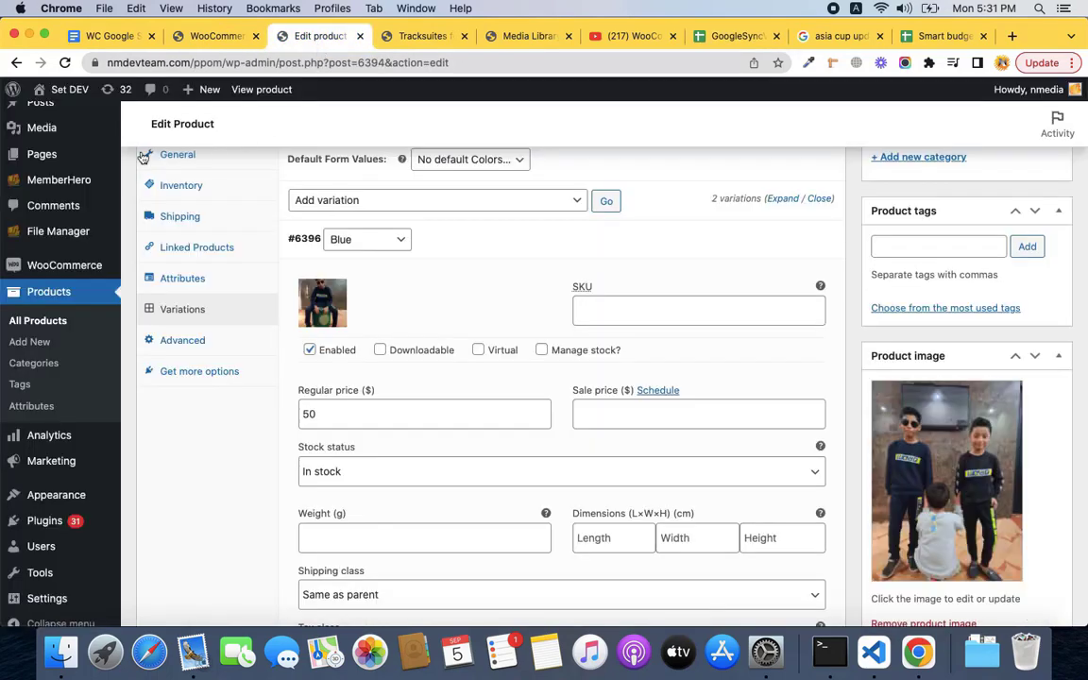
left_click(58, 322)
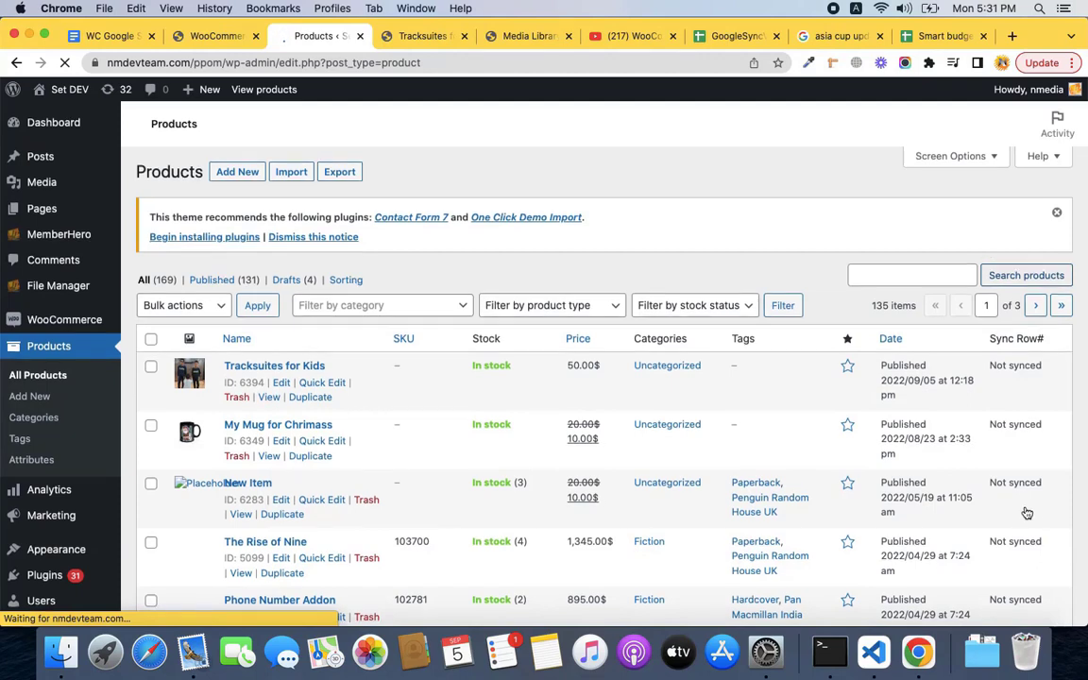
scroll(1025, 512, "down", 2)
scroll(1026, 512, "up", 1)
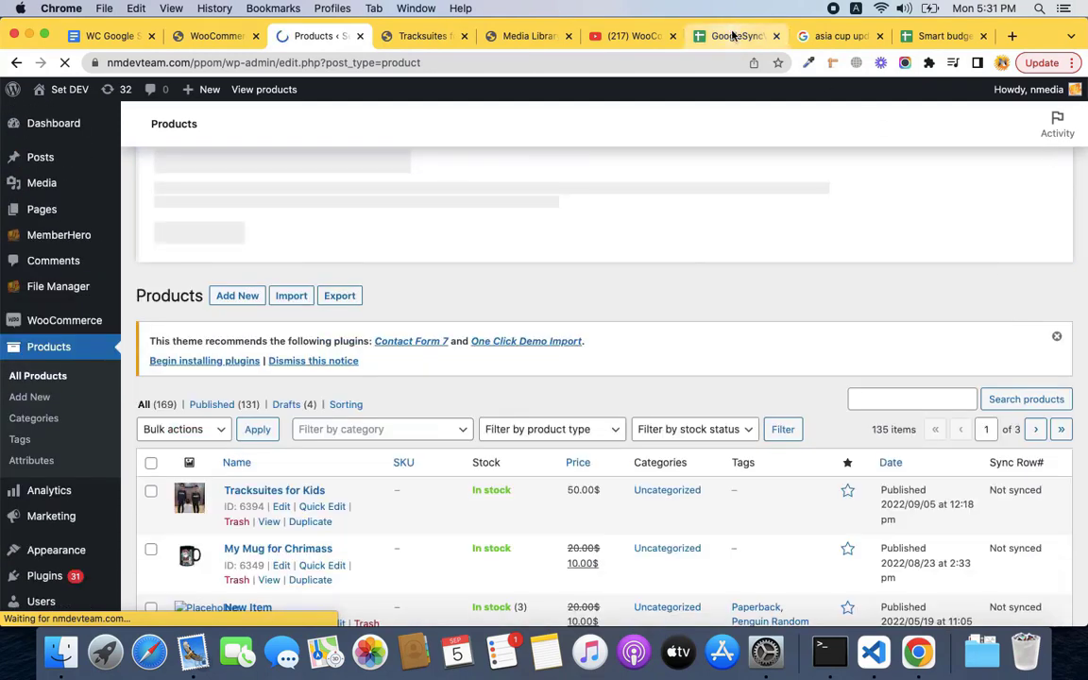
left_click(729, 36)
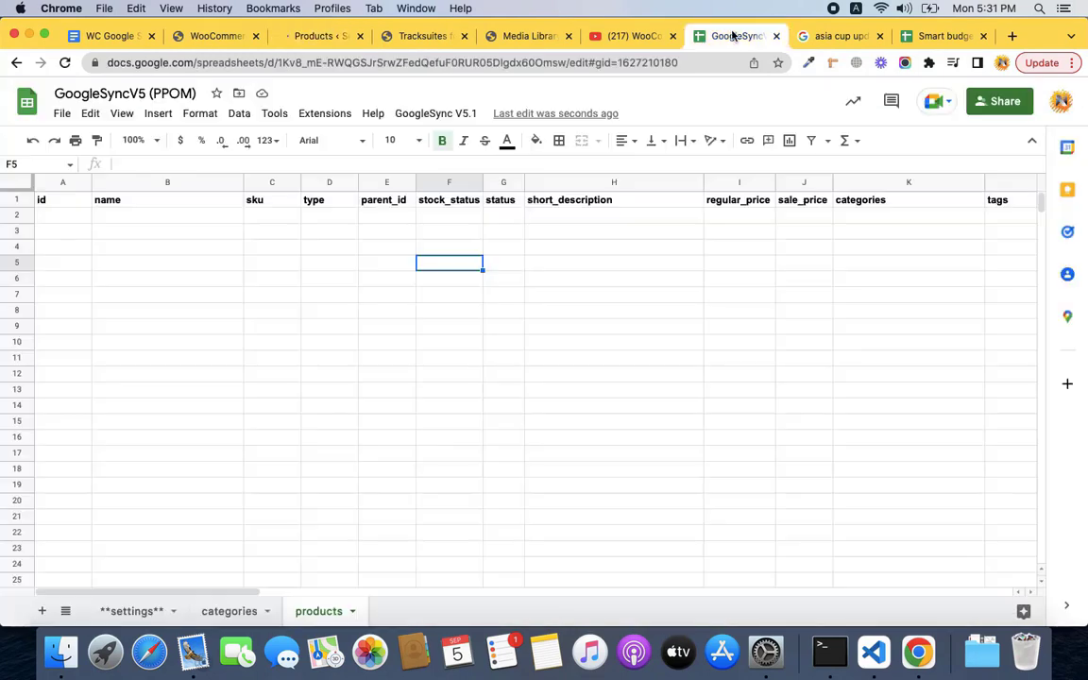
Run GoogleSync V5.1 Fetch Products and check the 143 products end with the Tracksuites for Kids variations.
left_click(437, 113)
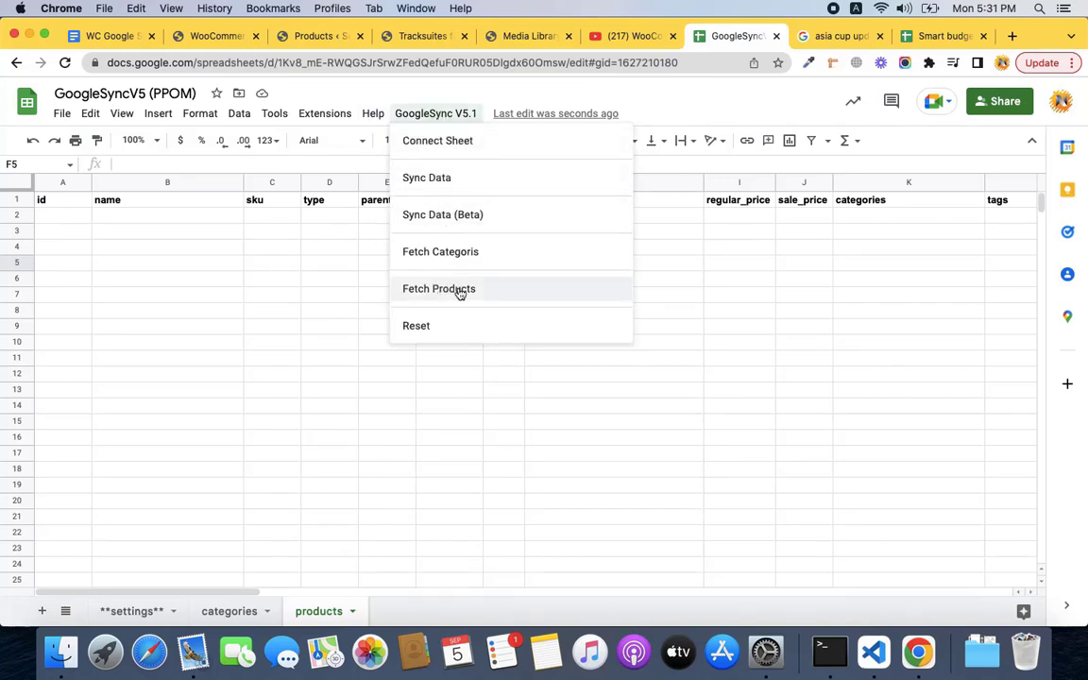
left_click(460, 291)
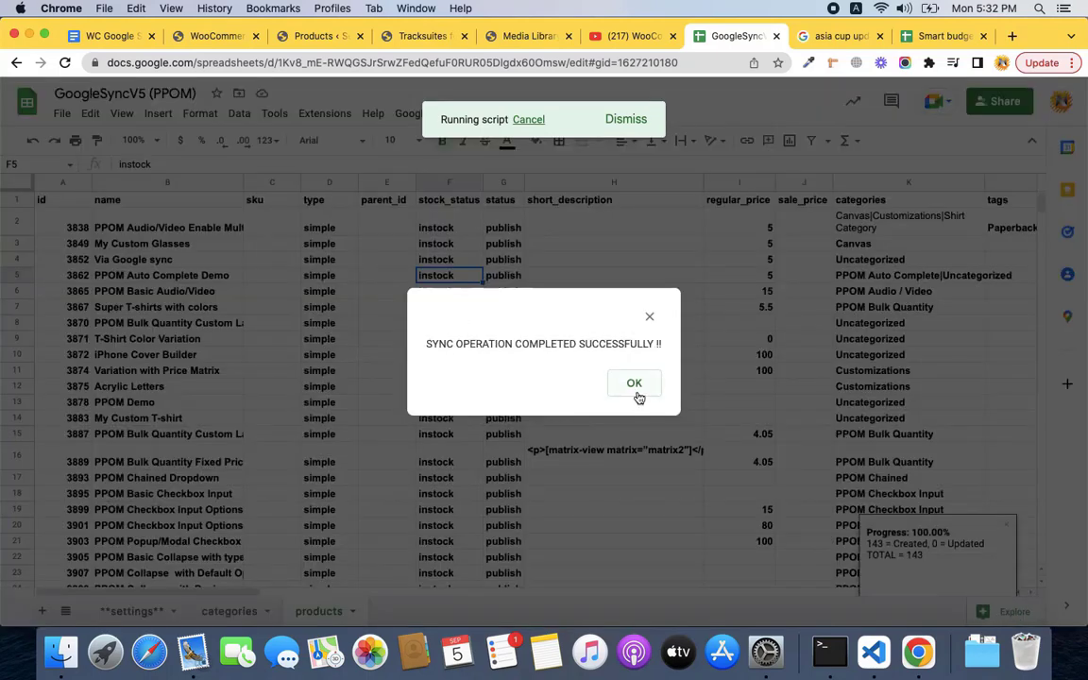
left_click(637, 392)
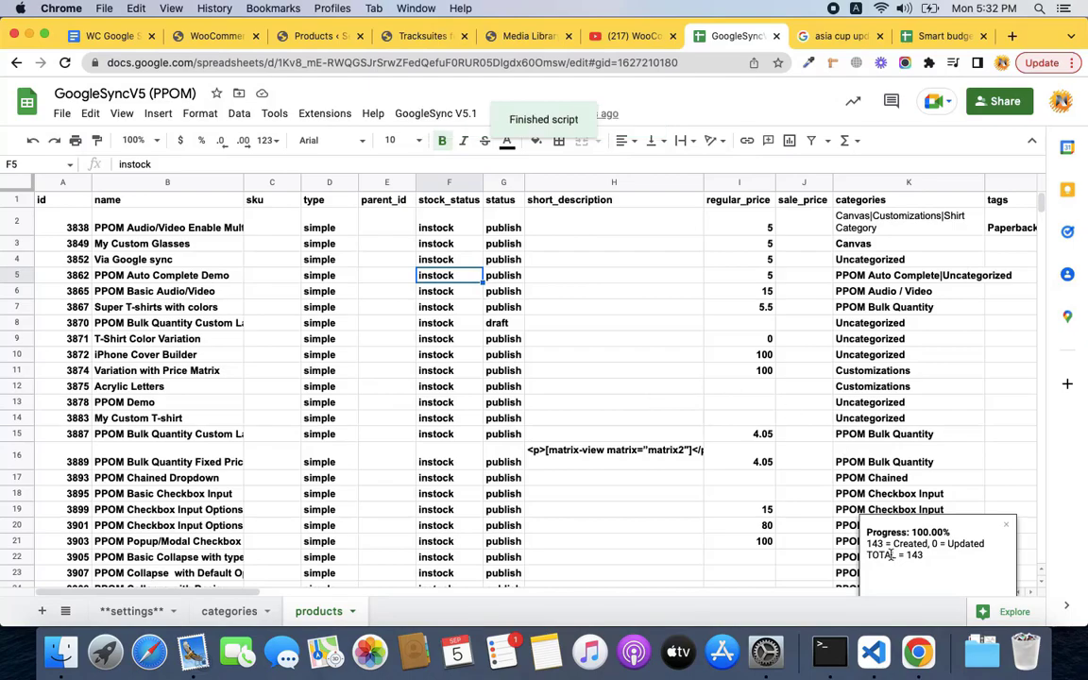
left_click_drag(1039, 202, 1041, 272)
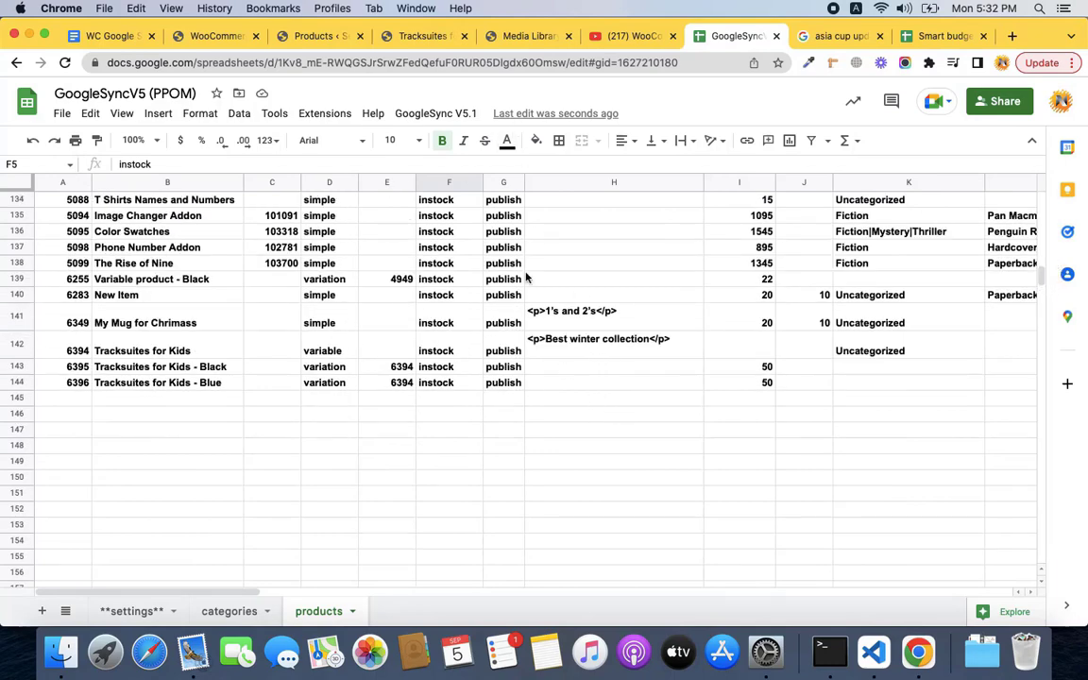
Review the products columns and the categories sheet, then bring up the WC Google Sync Launch document.
scroll(682, 360, "right", 5)
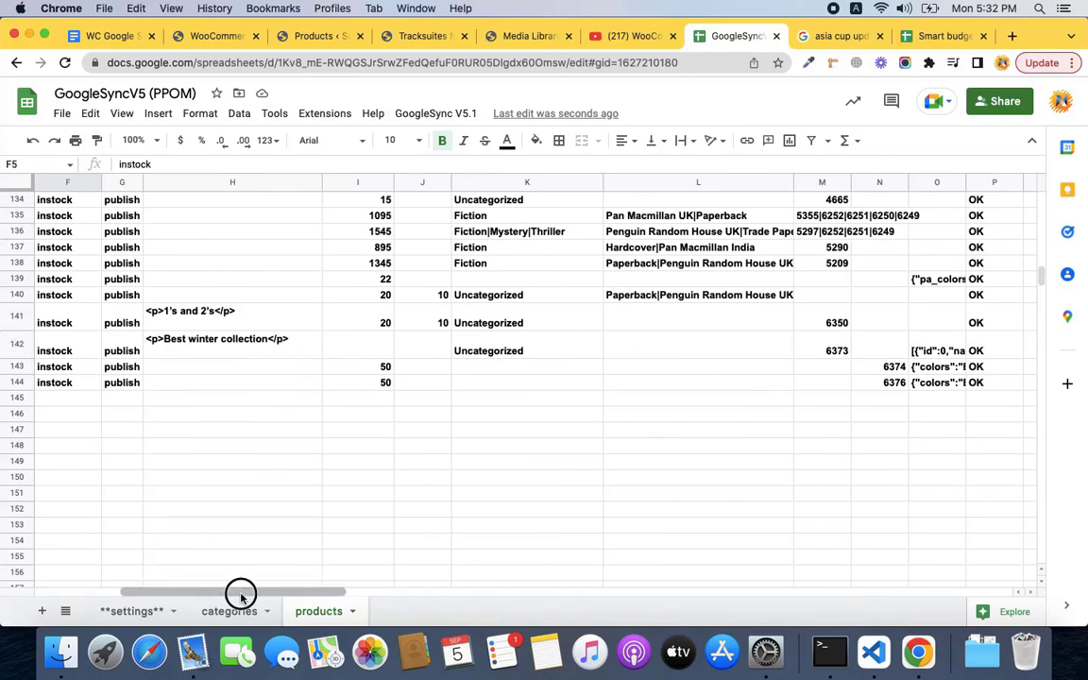
left_click_drag(238, 592, 193, 593)
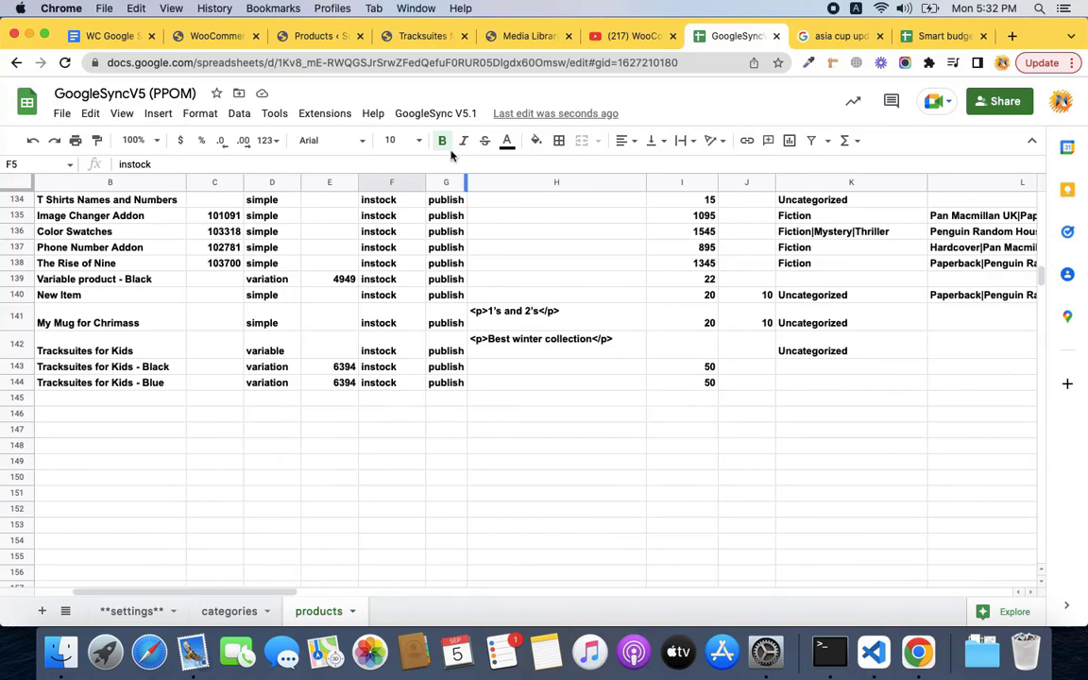
left_click(239, 614)
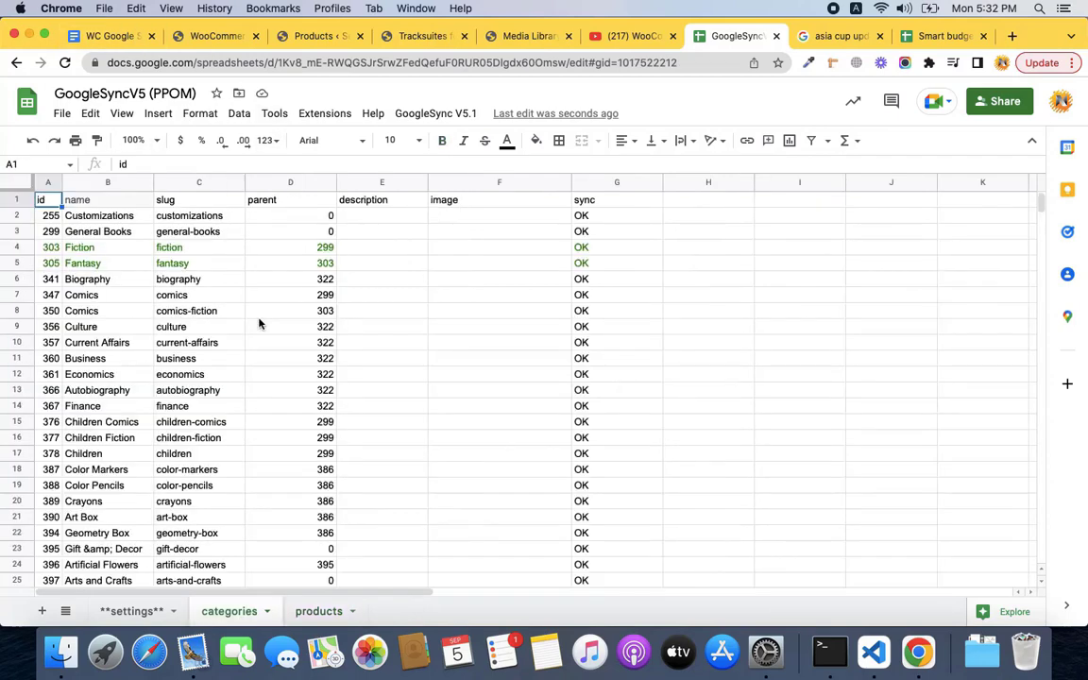
left_click(408, 114)
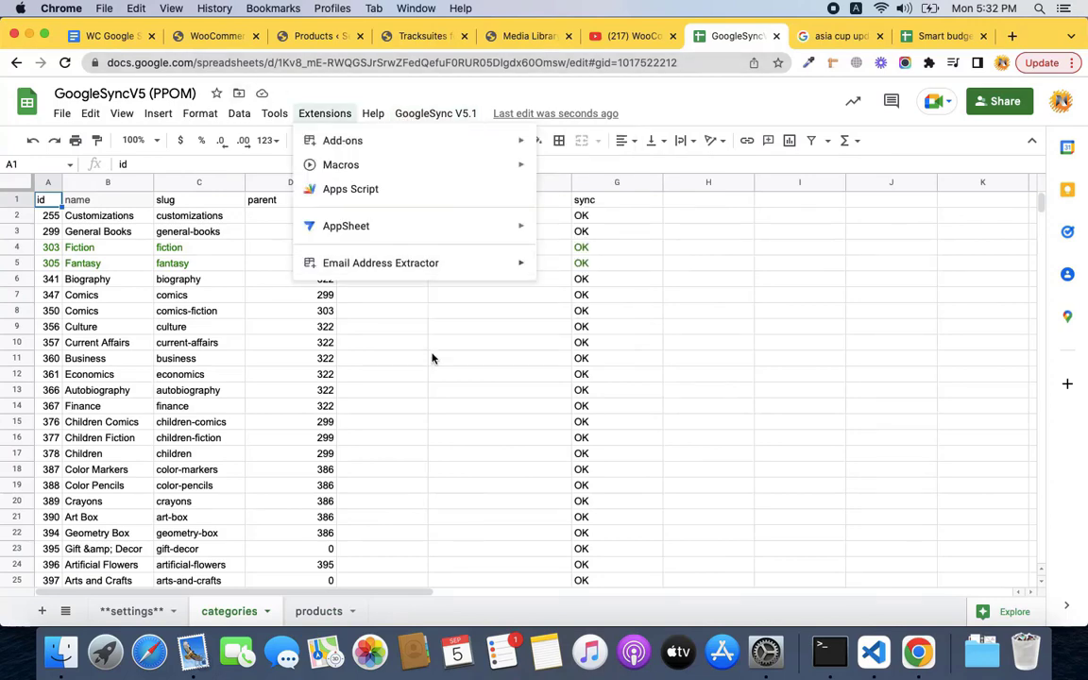
left_click(112, 38)
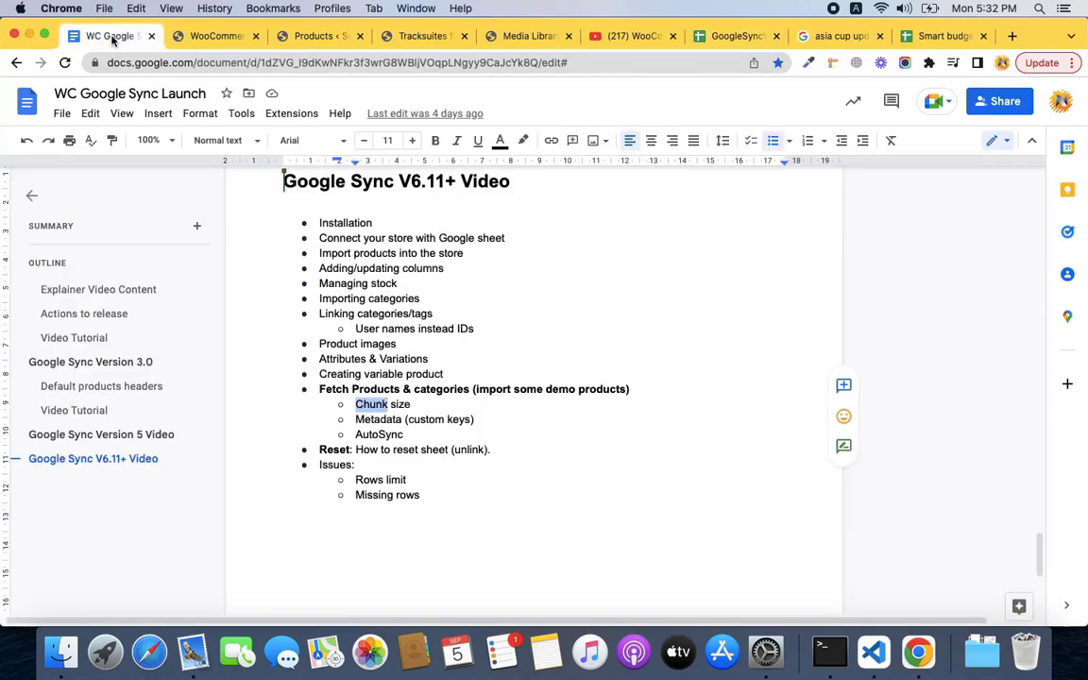
Highlight the 'keys' and 'Chunk' subtopics in the outline, then return to the GoogleSyncV5 spreadsheet.
double_click(454, 420)
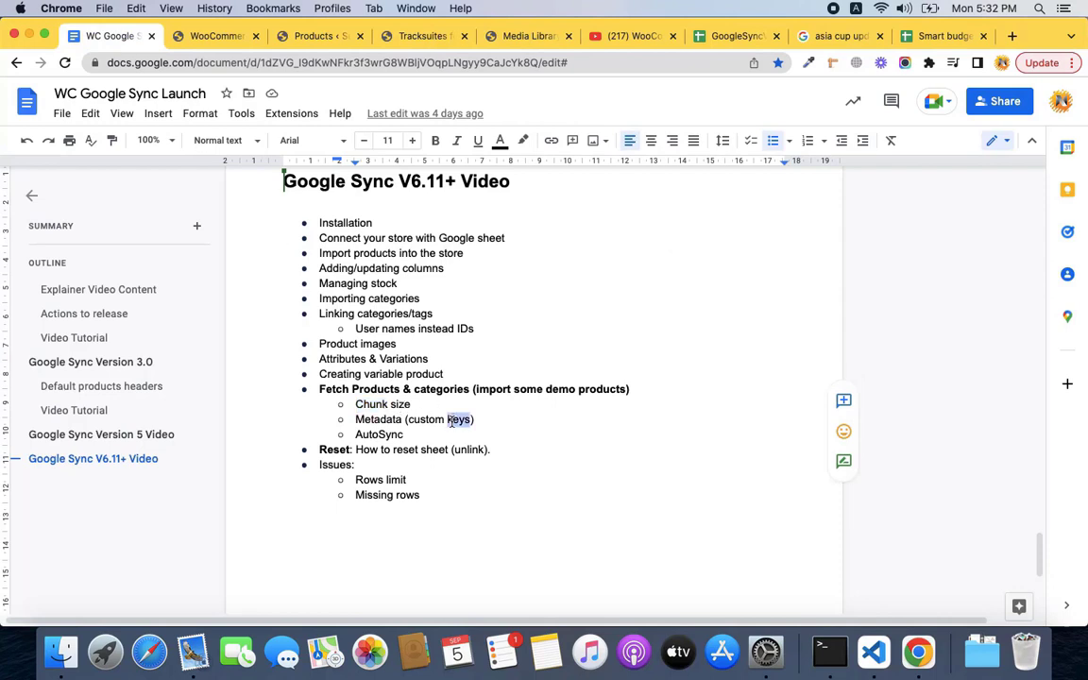
double_click(373, 404)
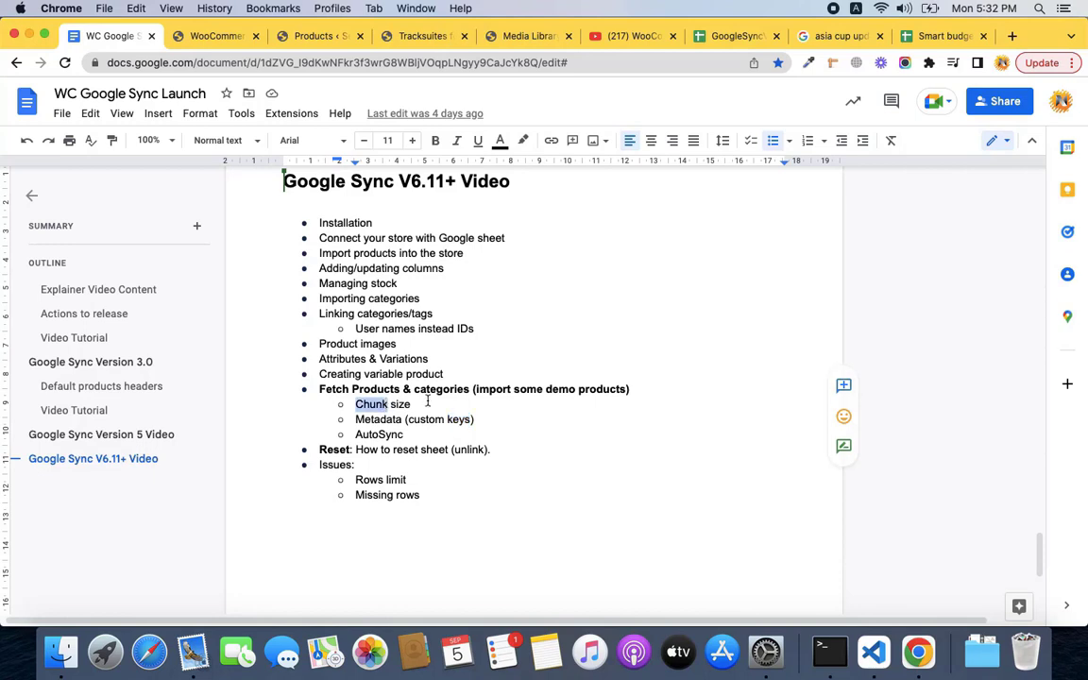
left_click(723, 35)
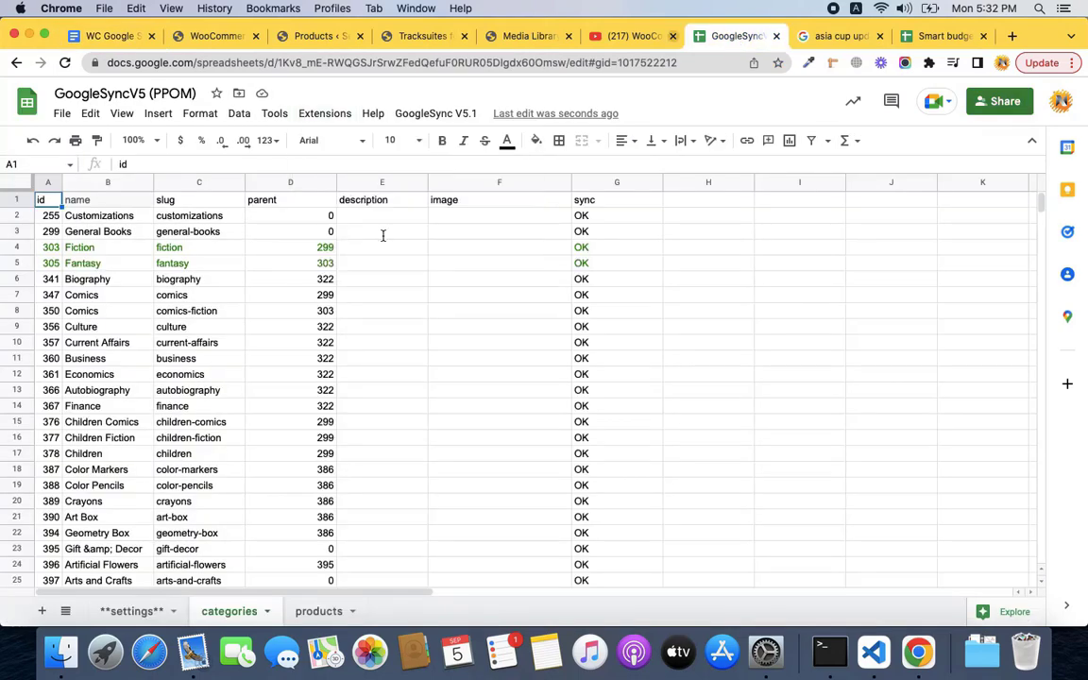
Change chunk_size in settings cell B5 from 300 to 100, then go back to the launch outline.
left_click(123, 611)
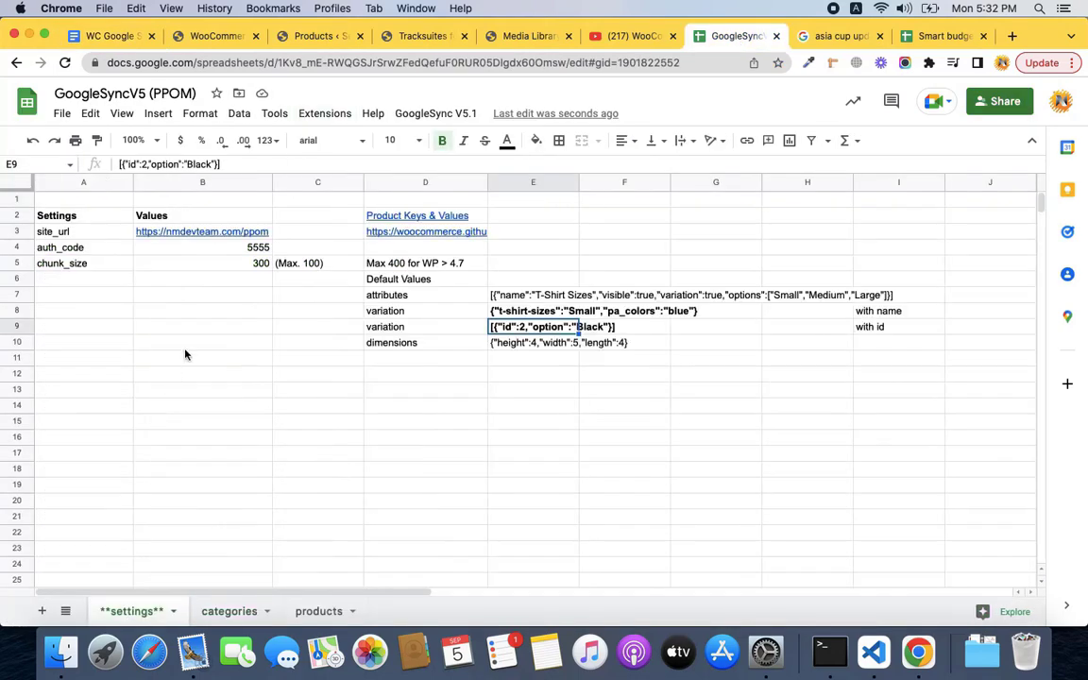
left_click(253, 266)
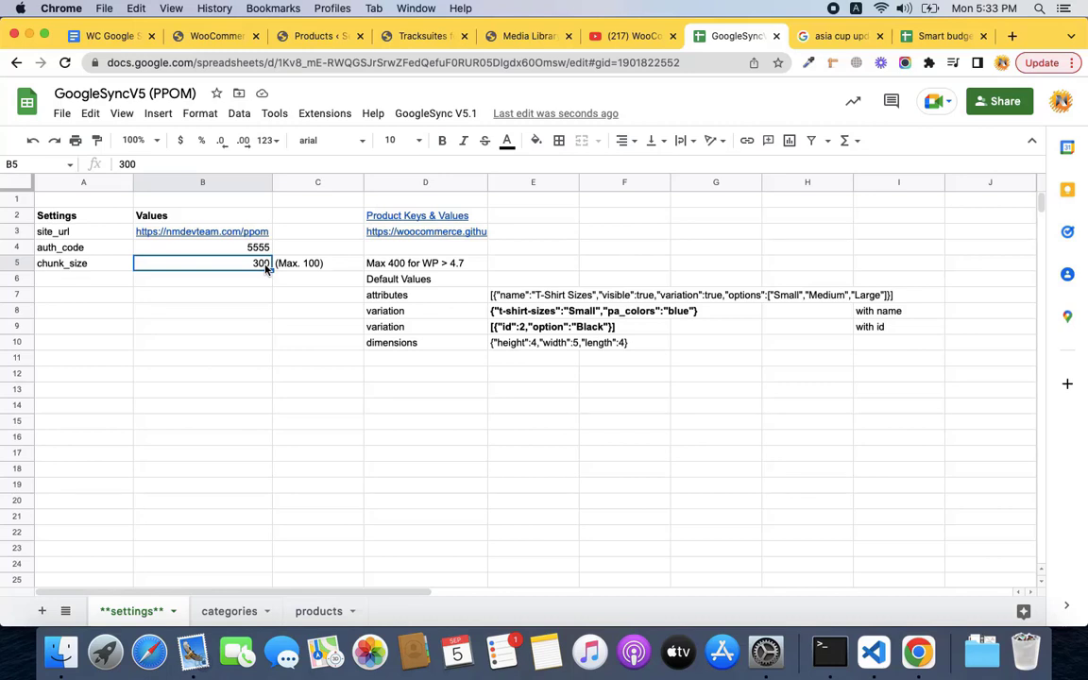
type("100")
key("Return")
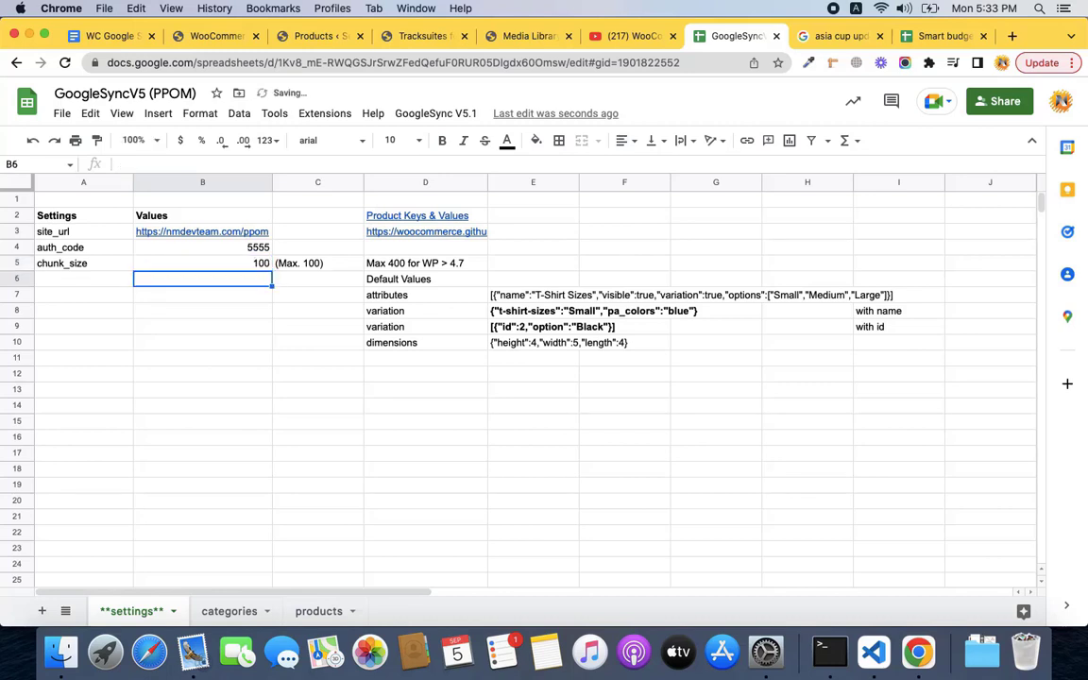
left_click(202, 264)
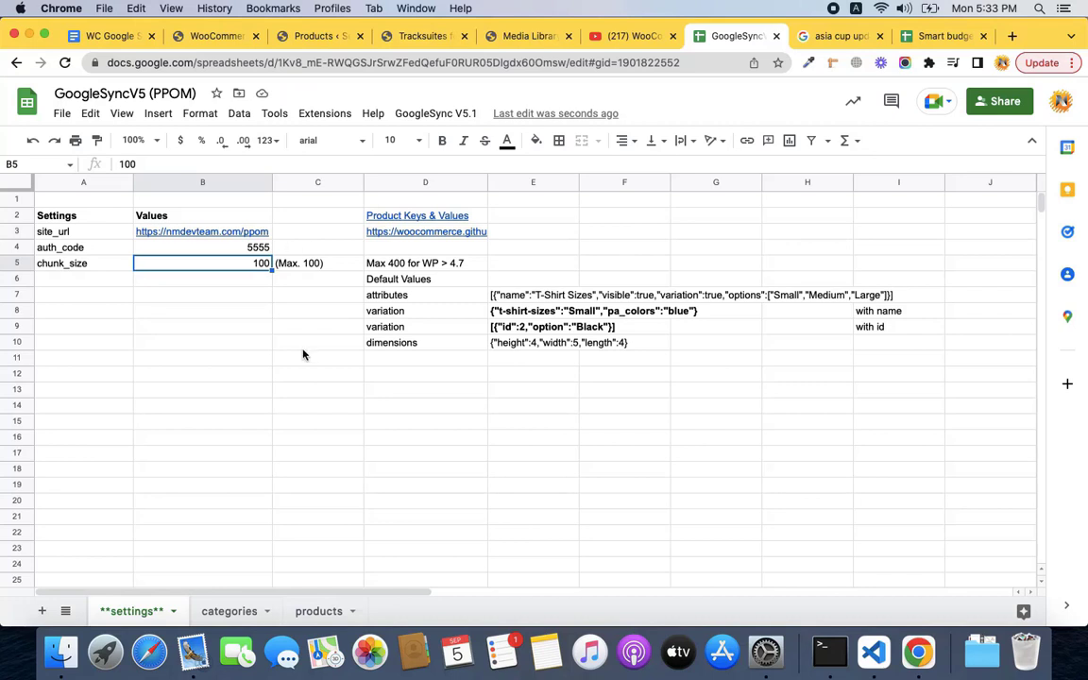
left_click(120, 38)
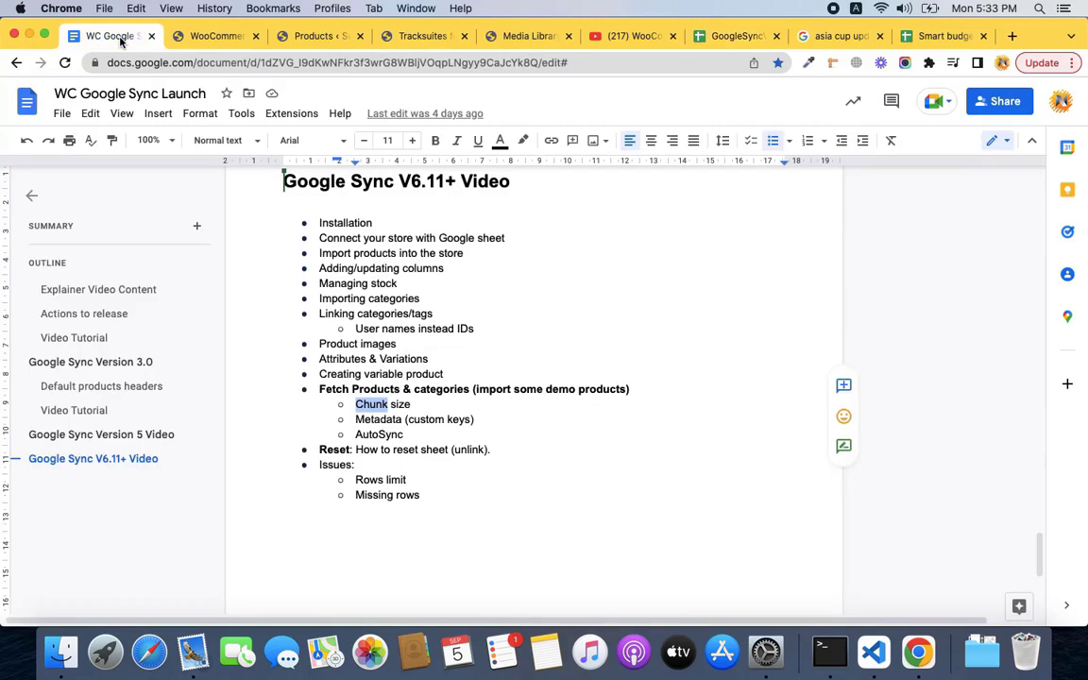
Highlight the Metadata and AutoSync words in the outline, then return to the GoogleSyncV5 spreadsheet.
double_click(378, 419)
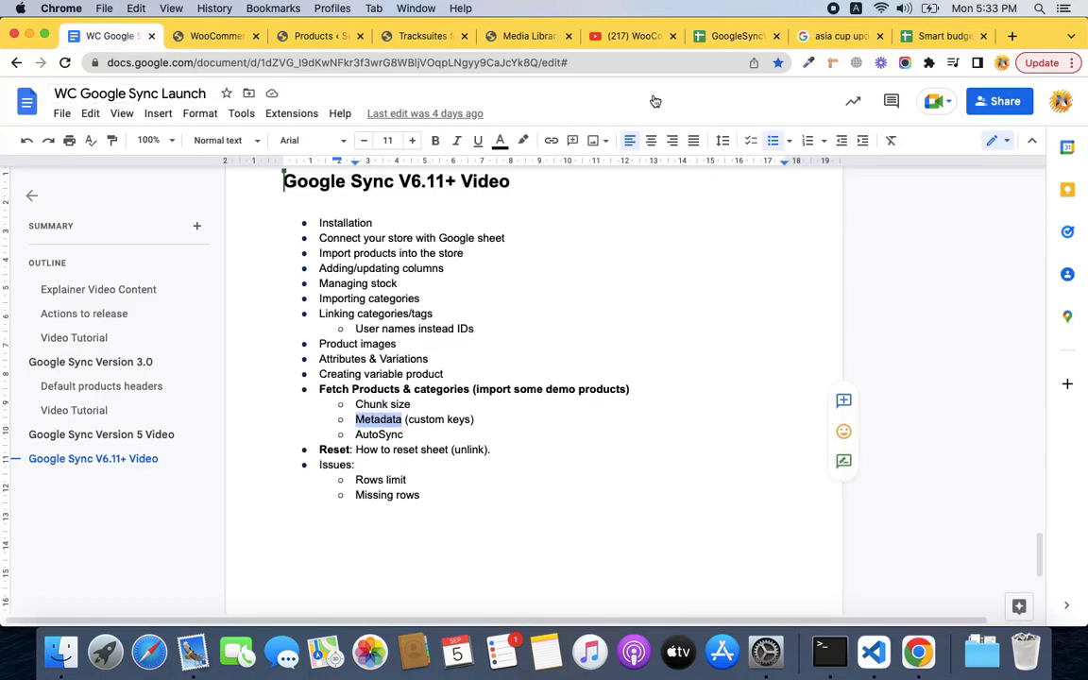
double_click(379, 434)
double_click(377, 420)
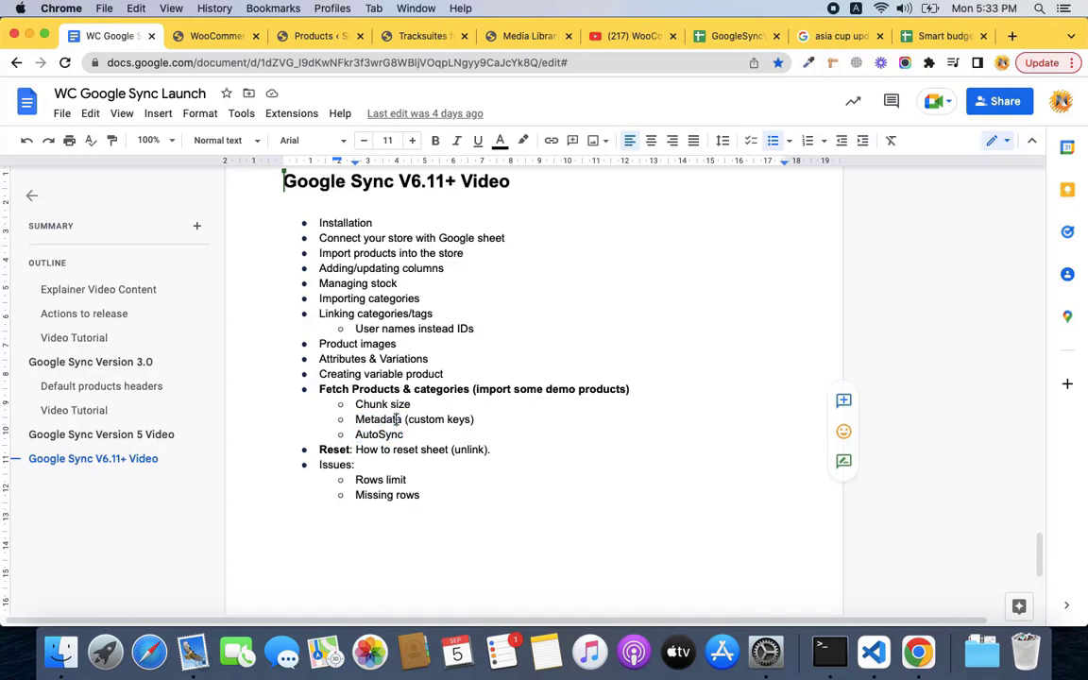
left_click(397, 419)
double_click(392, 436)
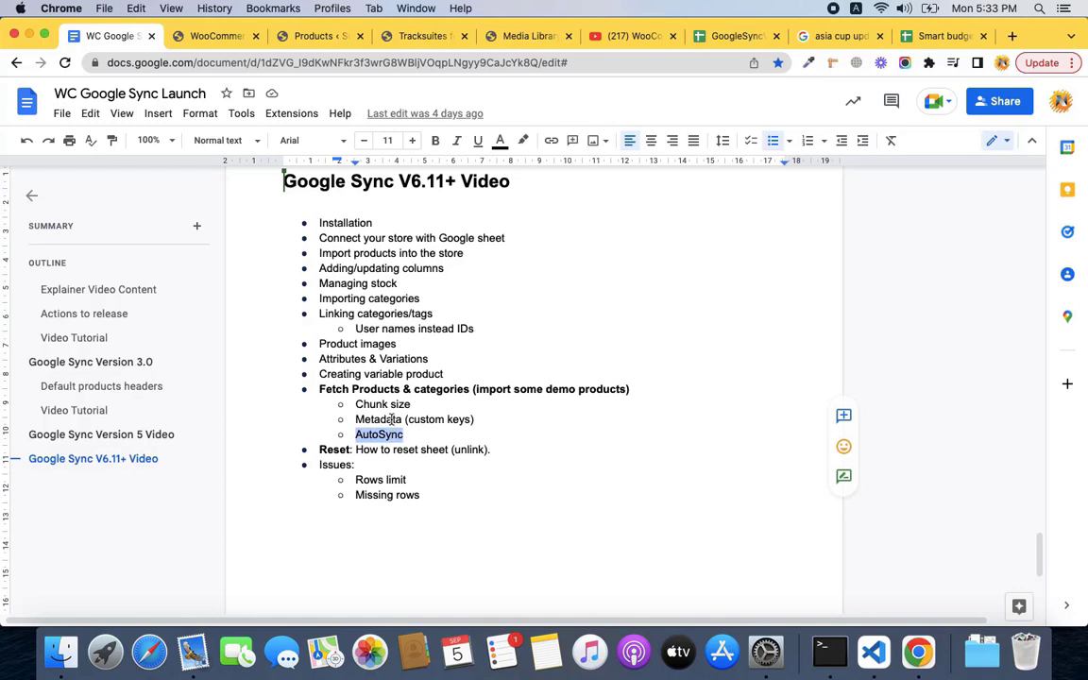
double_click(391, 419)
double_click(392, 435)
left_click(409, 434)
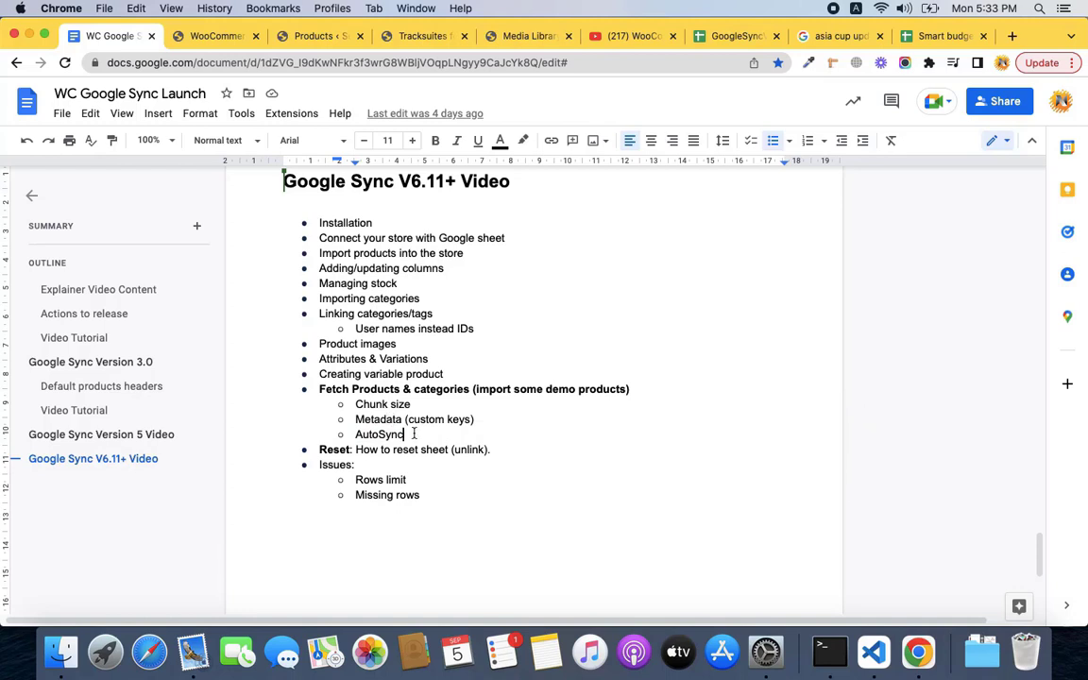
double_click(395, 420)
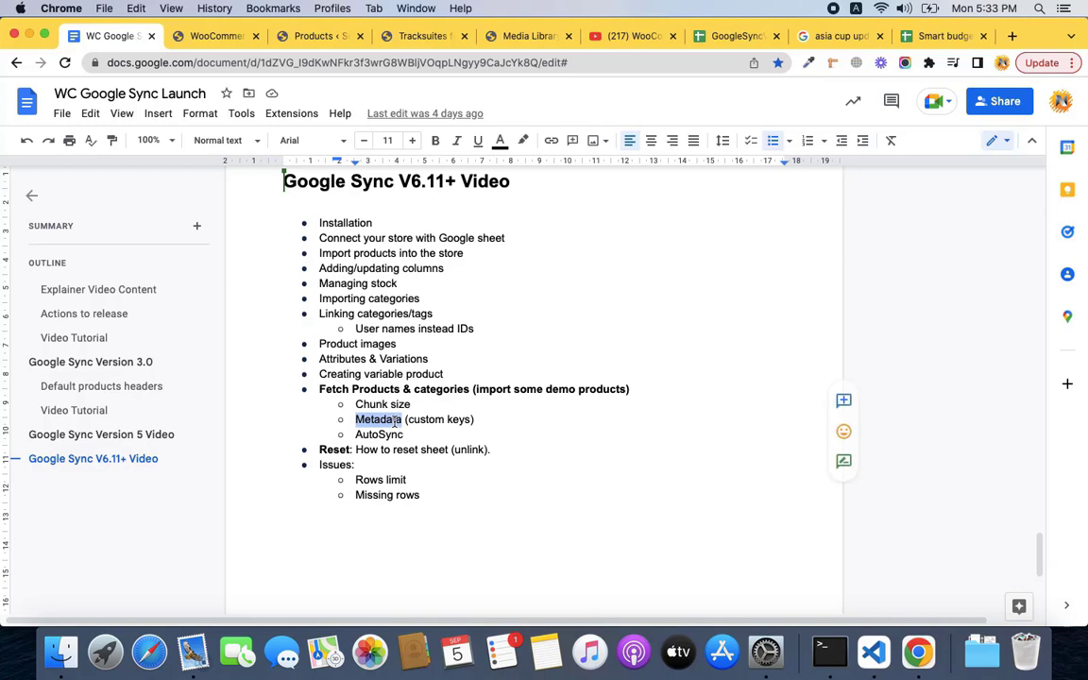
double_click(390, 435)
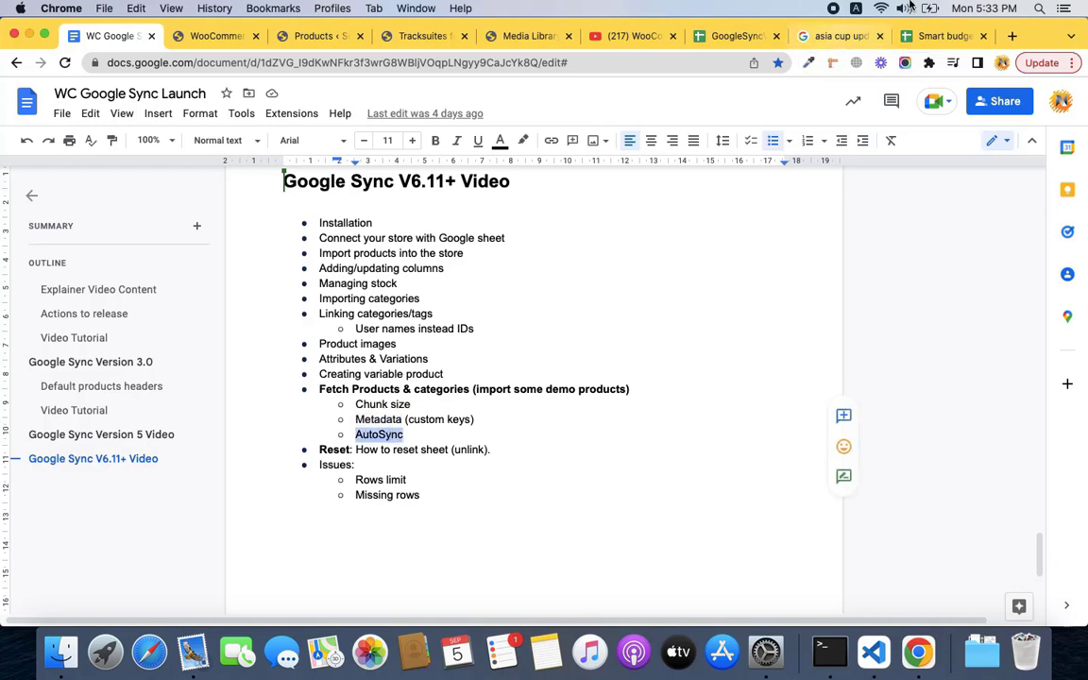
left_click(740, 38)
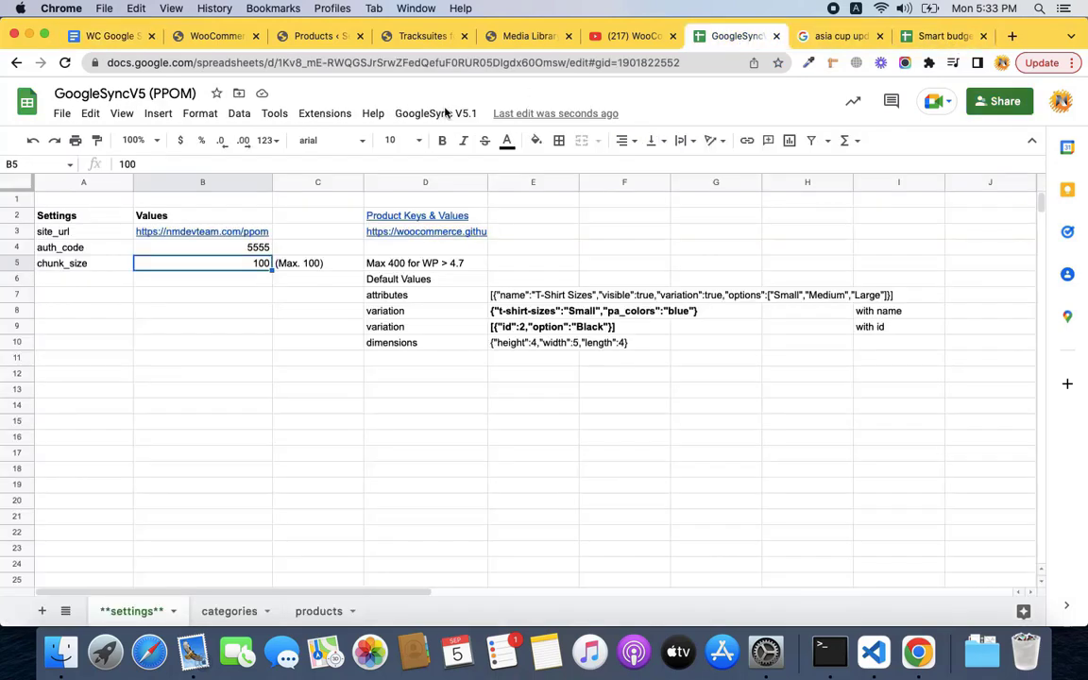
Open the products sheet and scroll sideways to verify tracksuit rows 142–144 are marked OK.
left_click(109, 36)
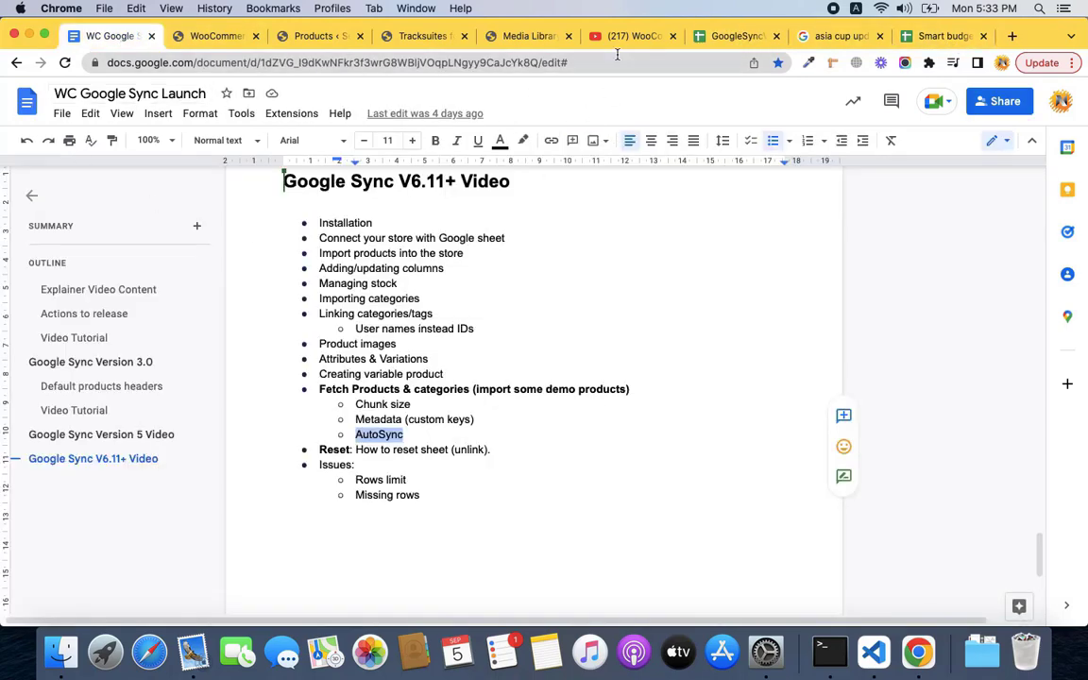
left_click(732, 36)
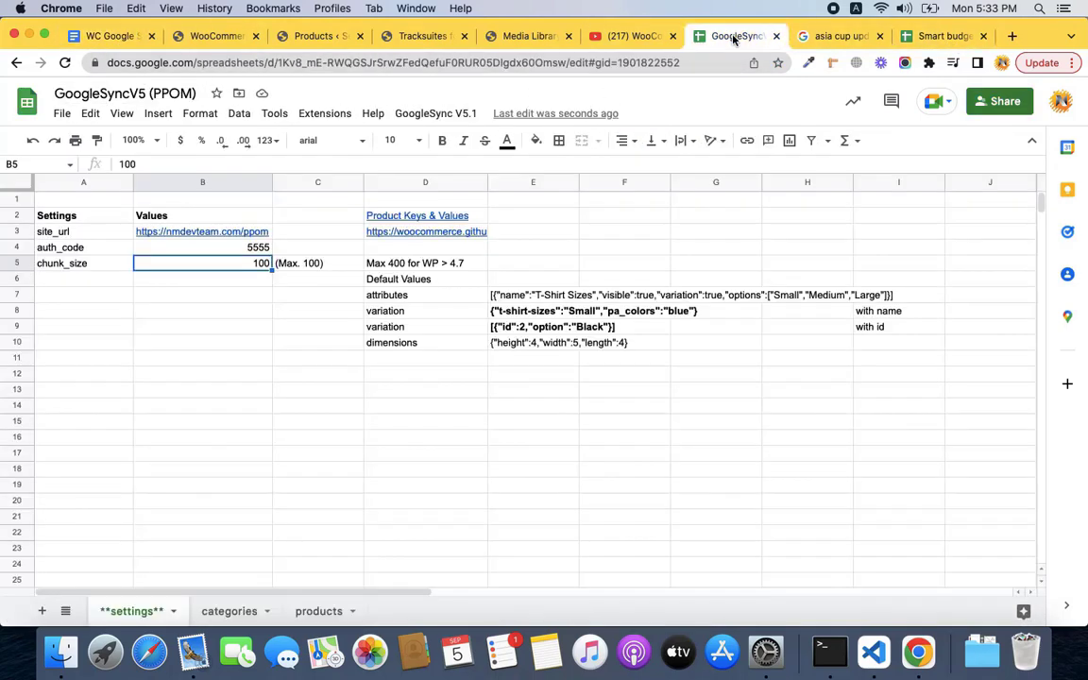
left_click(327, 610)
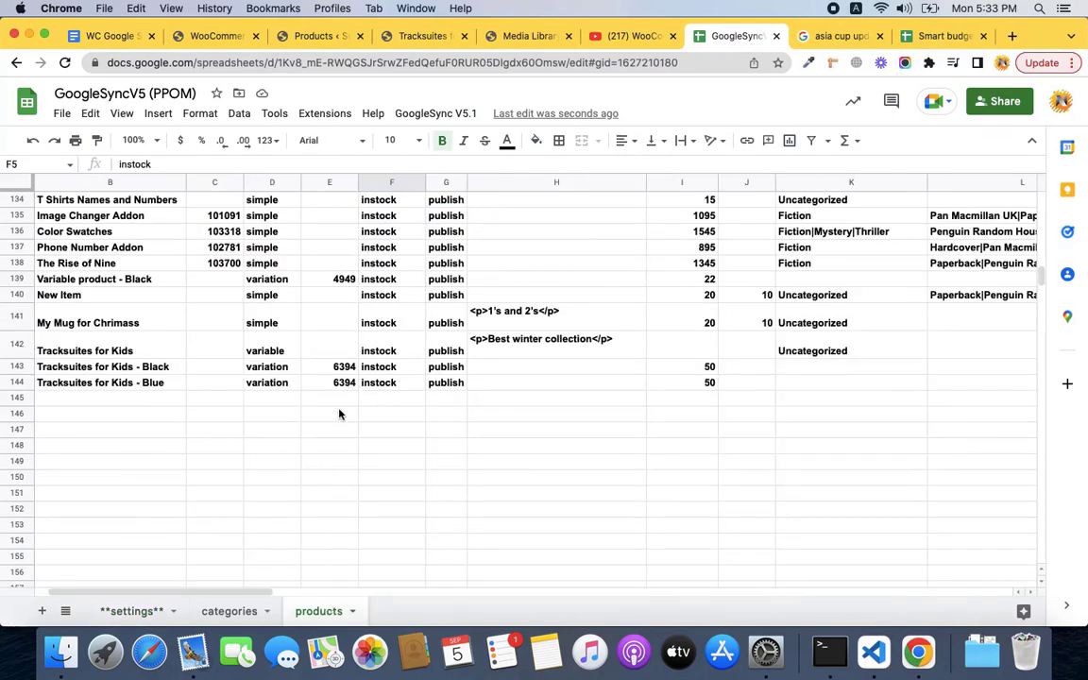
left_click_drag(243, 589, 230, 591)
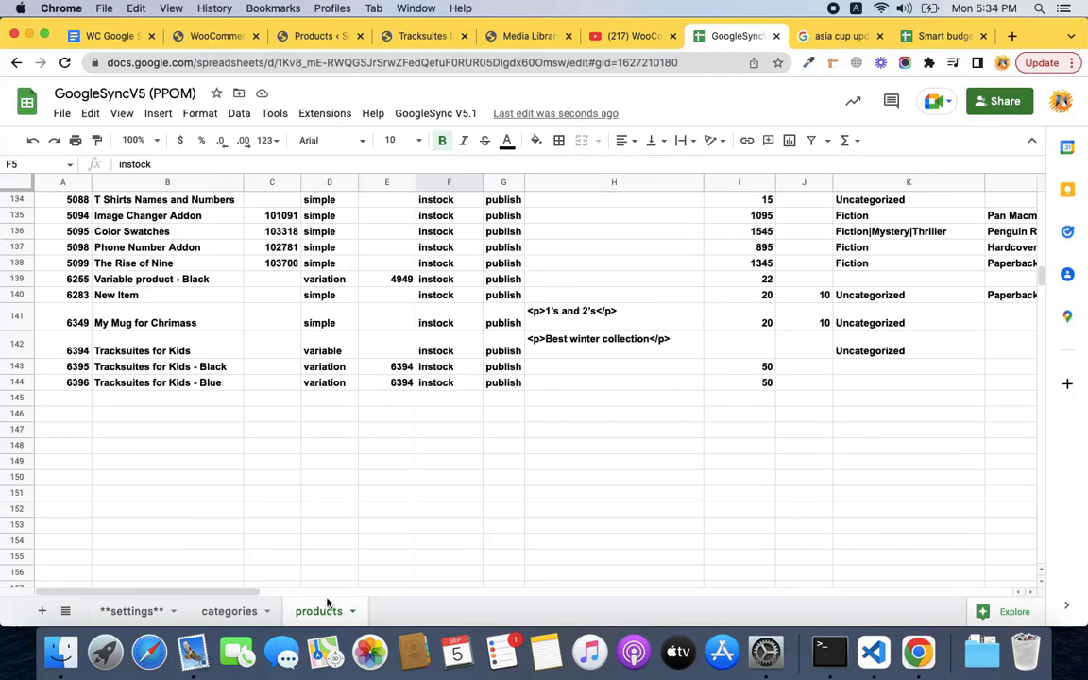
left_click_drag(204, 592, 374, 586)
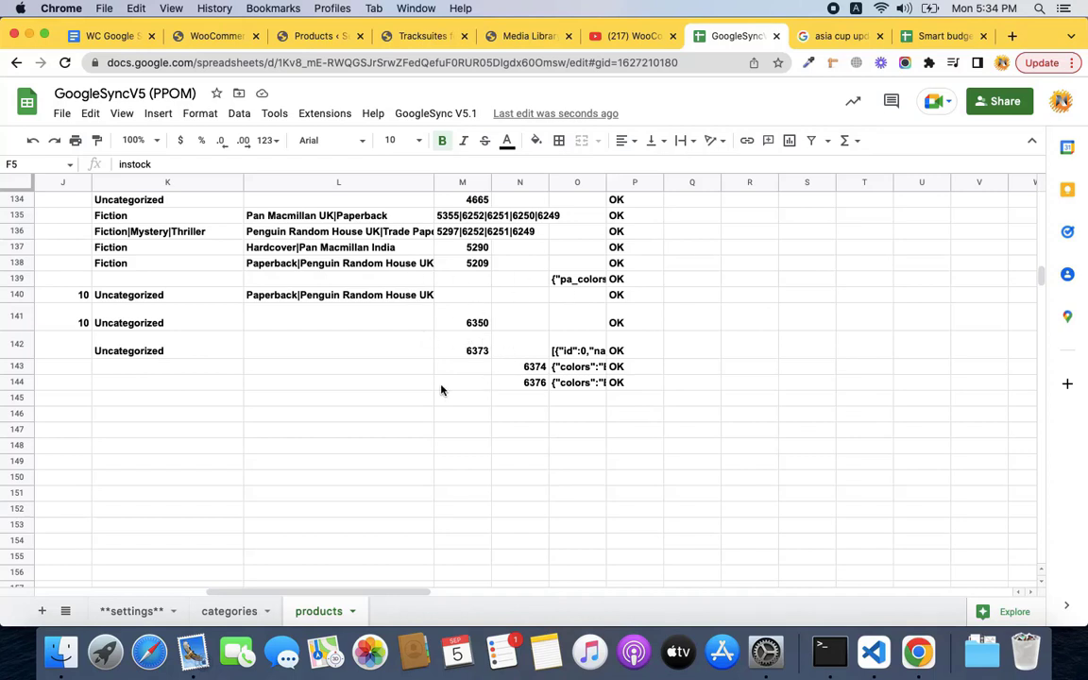
left_click(120, 39)
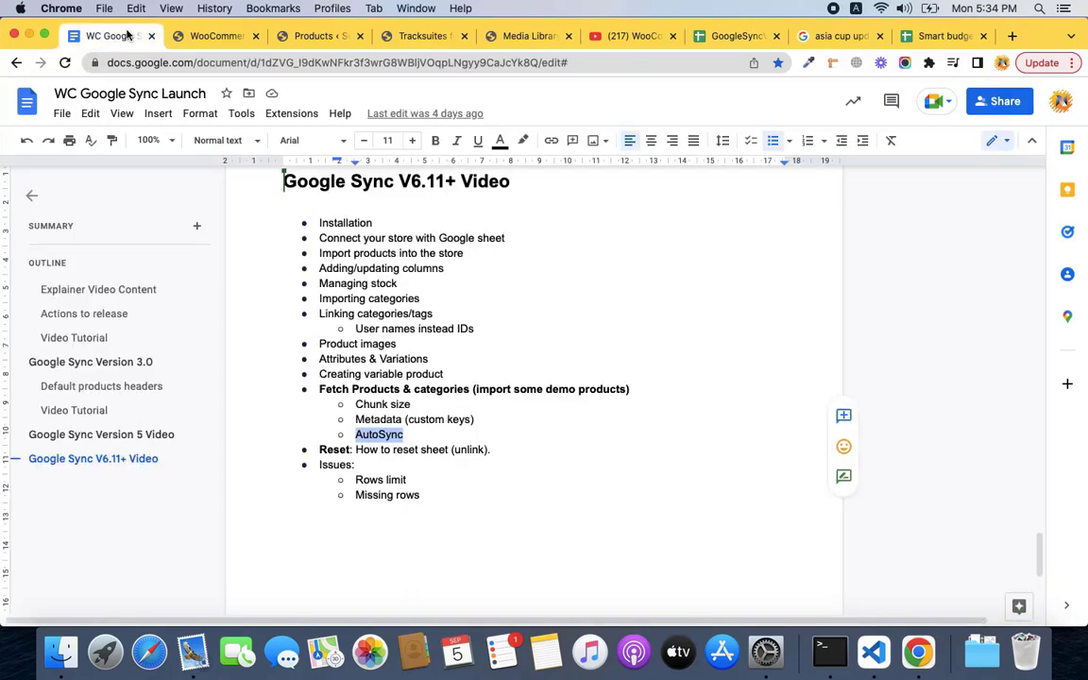
triple_click(337, 450)
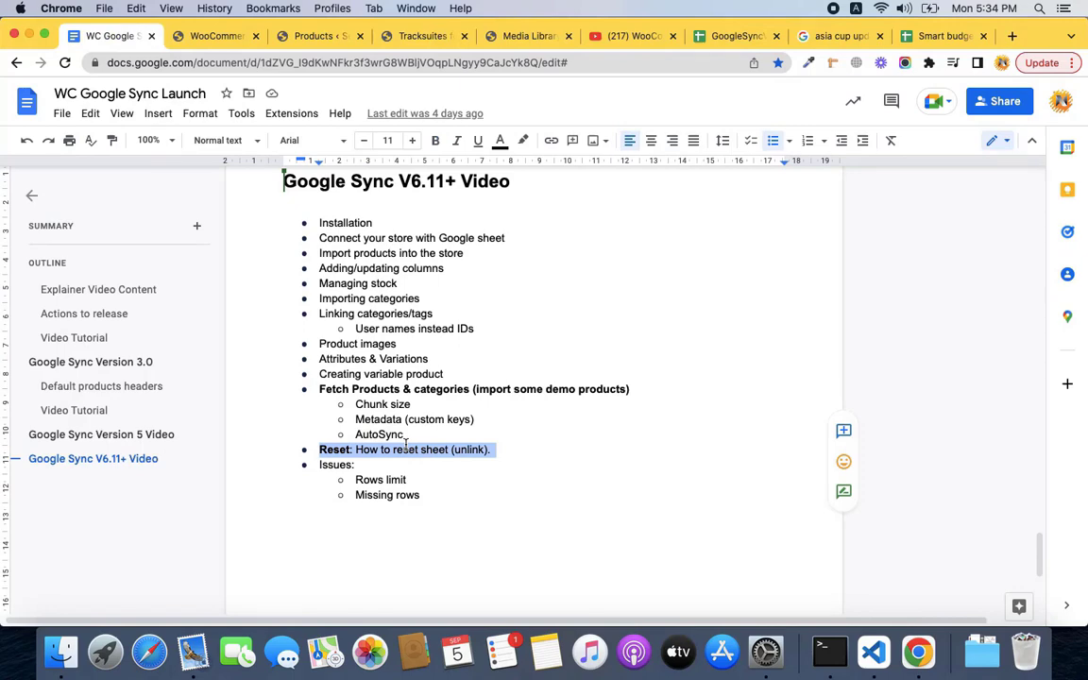
left_click(736, 38)
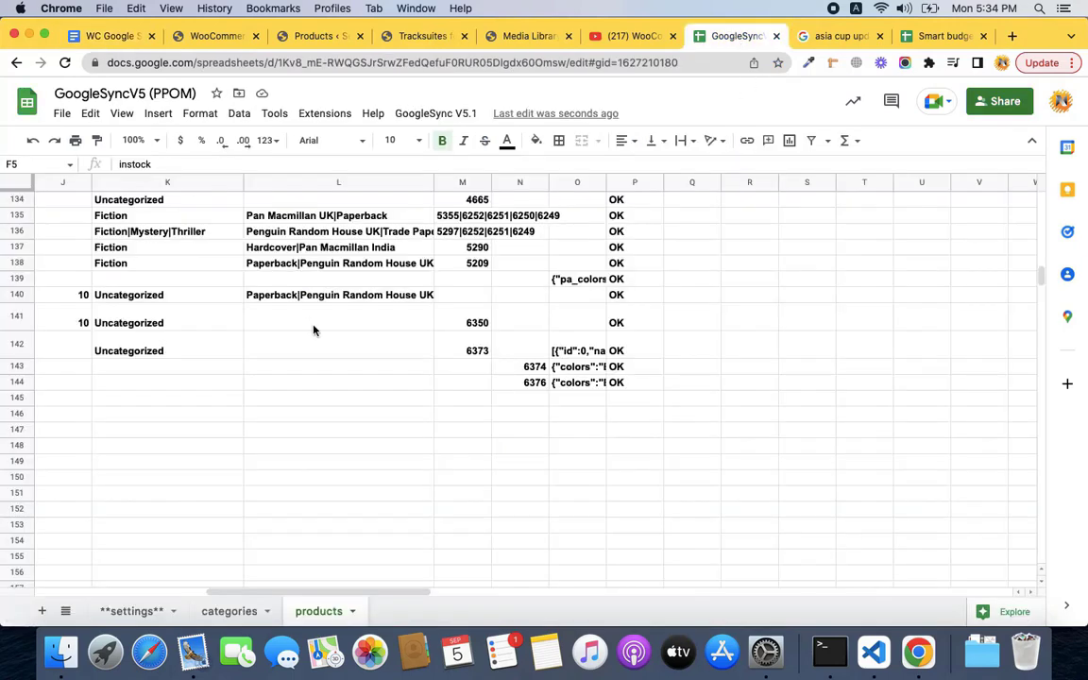
left_click_drag(284, 593, 115, 592)
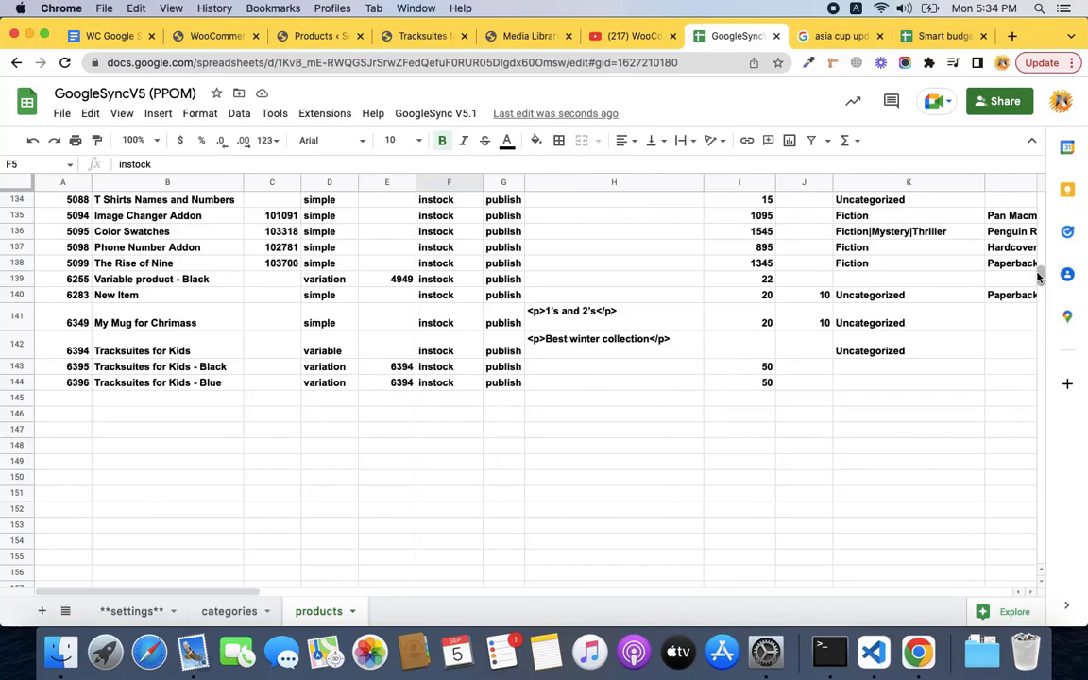
left_click_drag(1044, 280, 1040, 204)
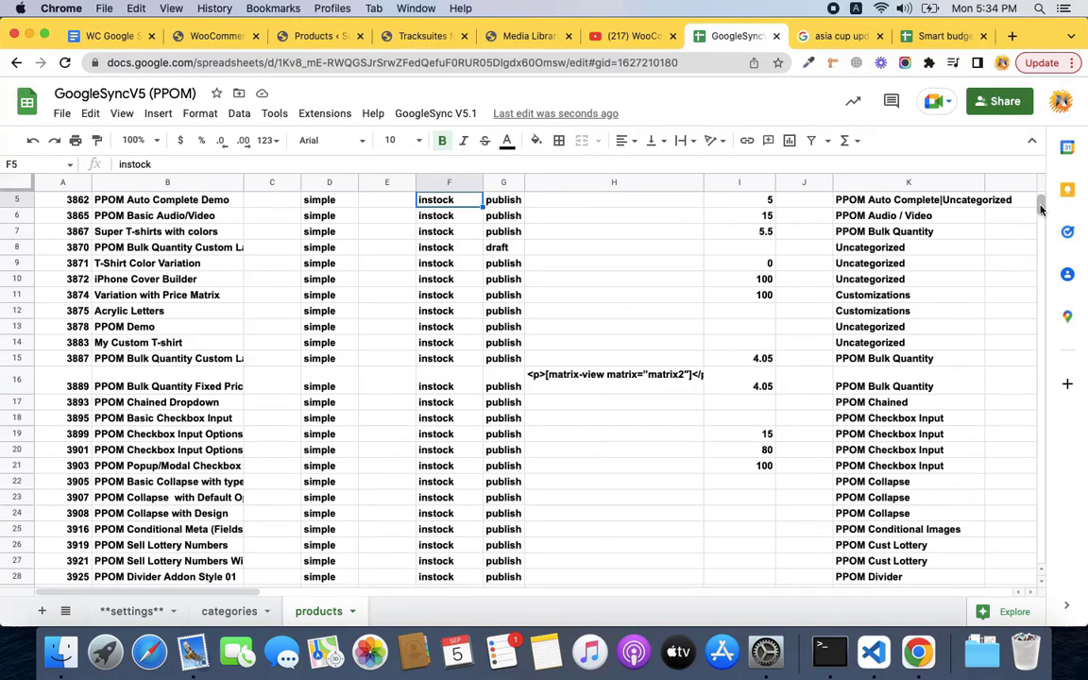
Browse the products sheet from first product id 3838, then display the GoogleSync V5.1 menu actions.
scroll(113, 227, "up", 2)
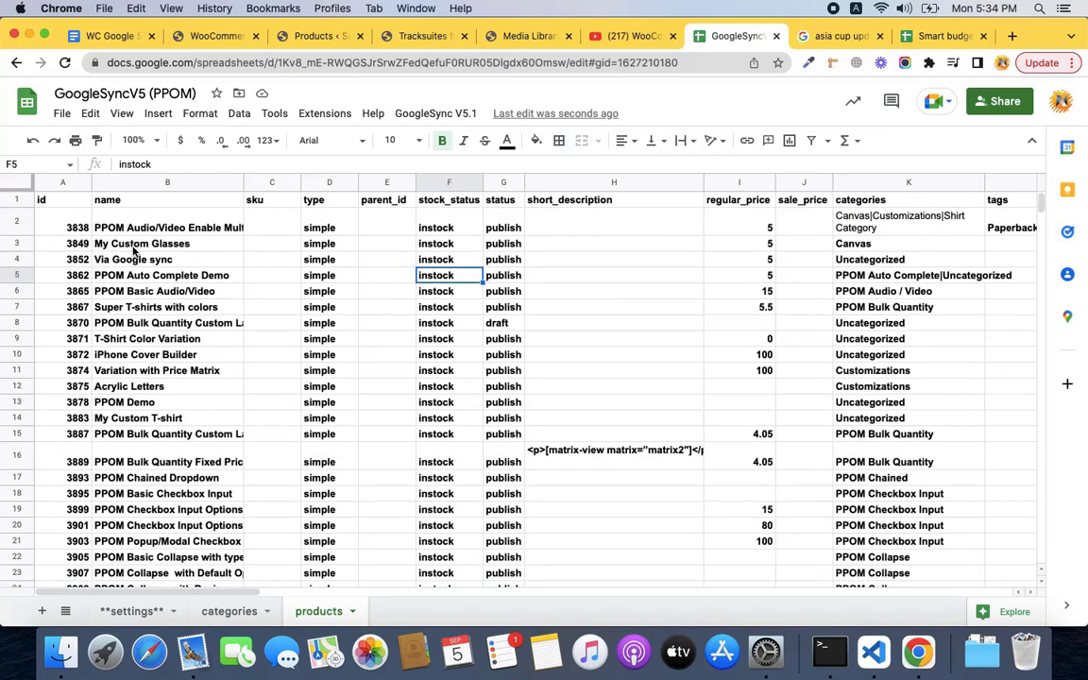
left_click(66, 227)
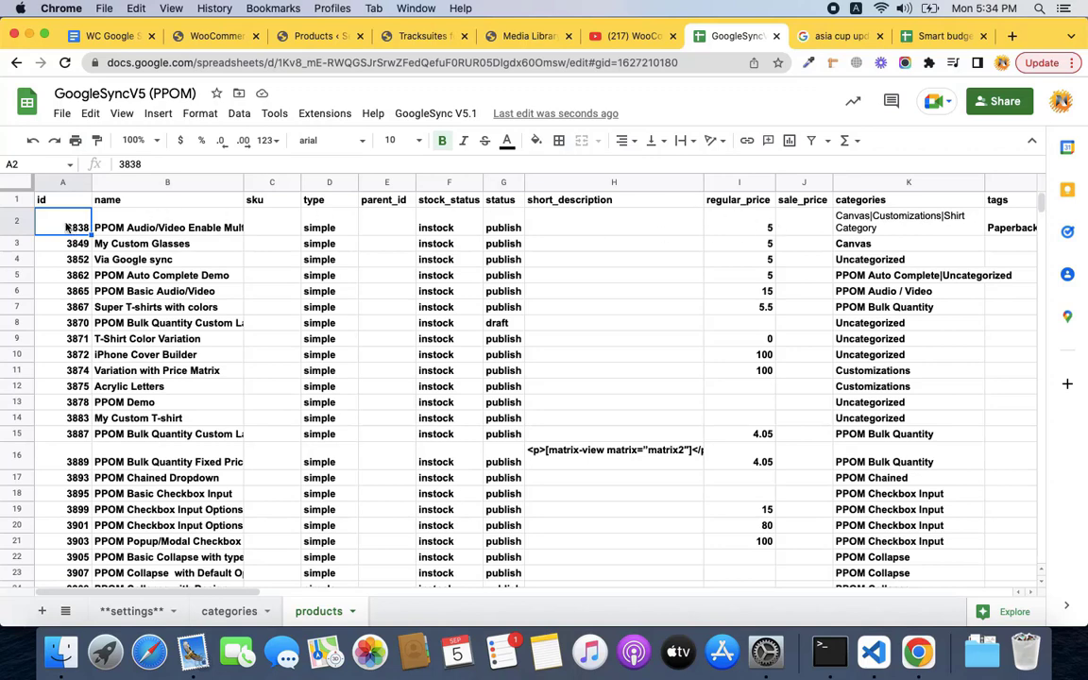
scroll(260, 367, "down", 2)
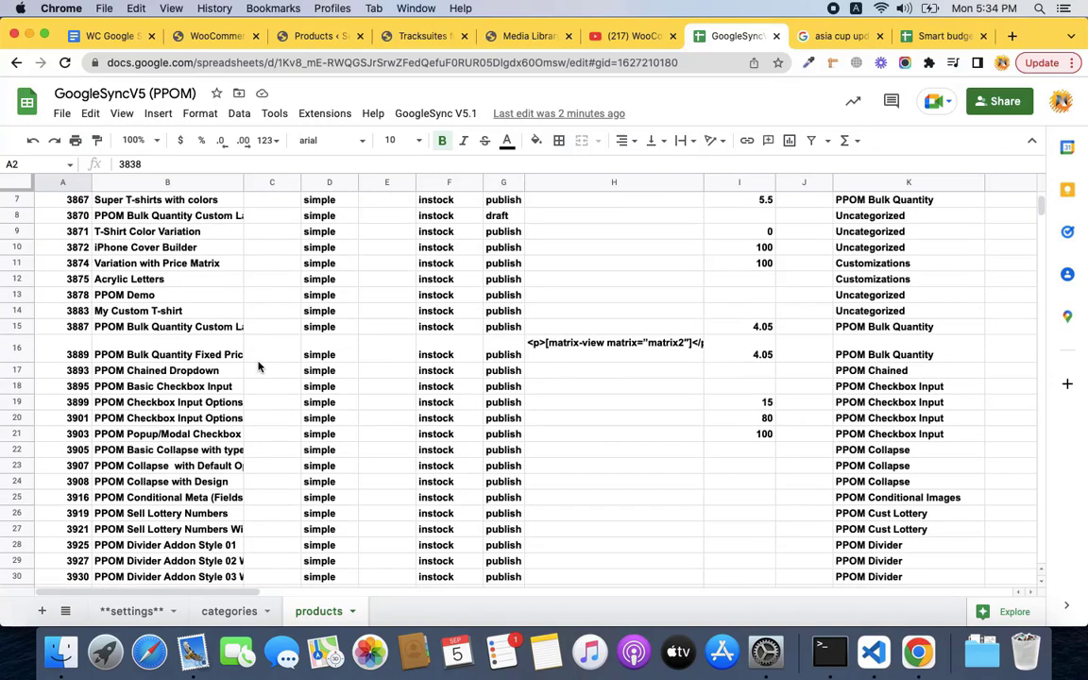
scroll(260, 366, "down", 13)
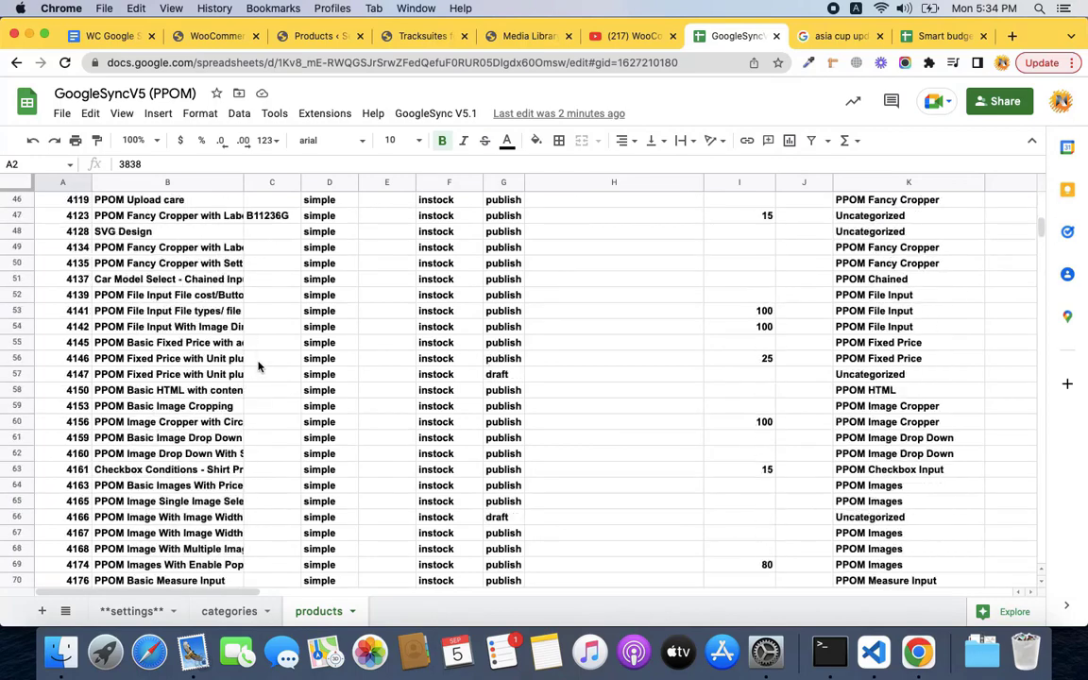
scroll(894, 509, "right", 5)
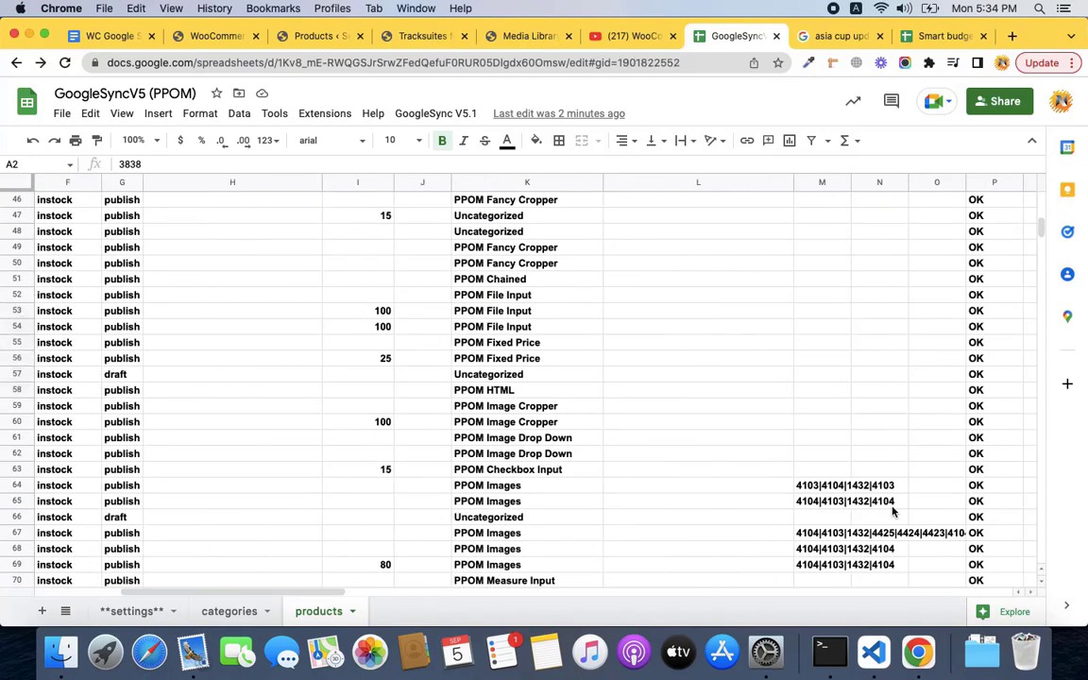
left_click(324, 614)
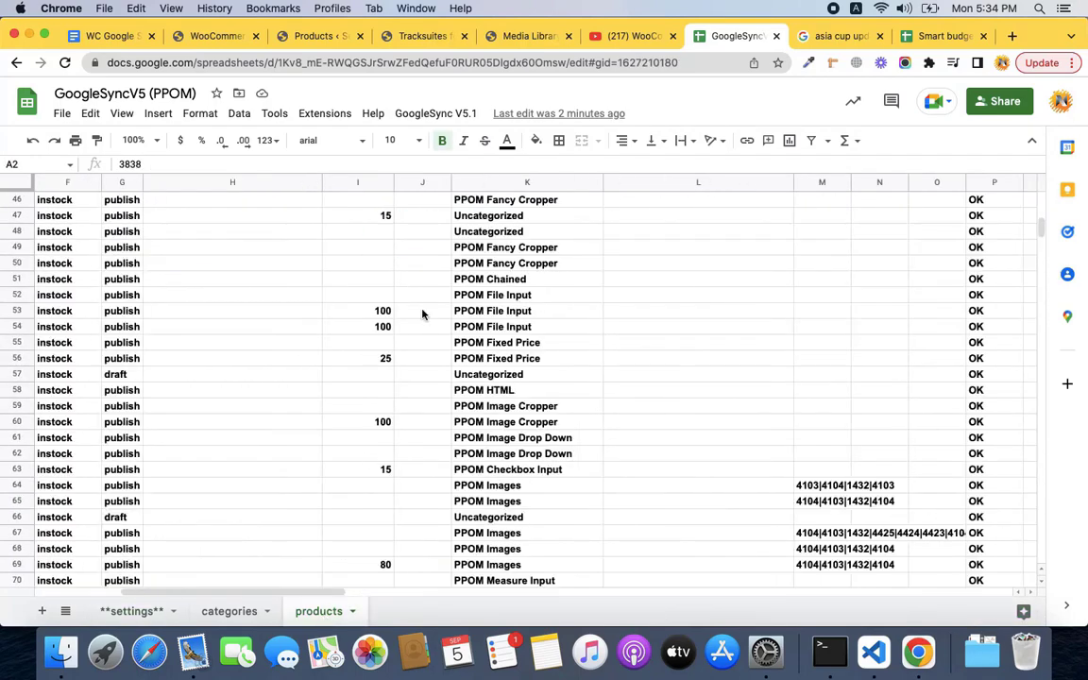
left_click(406, 113)
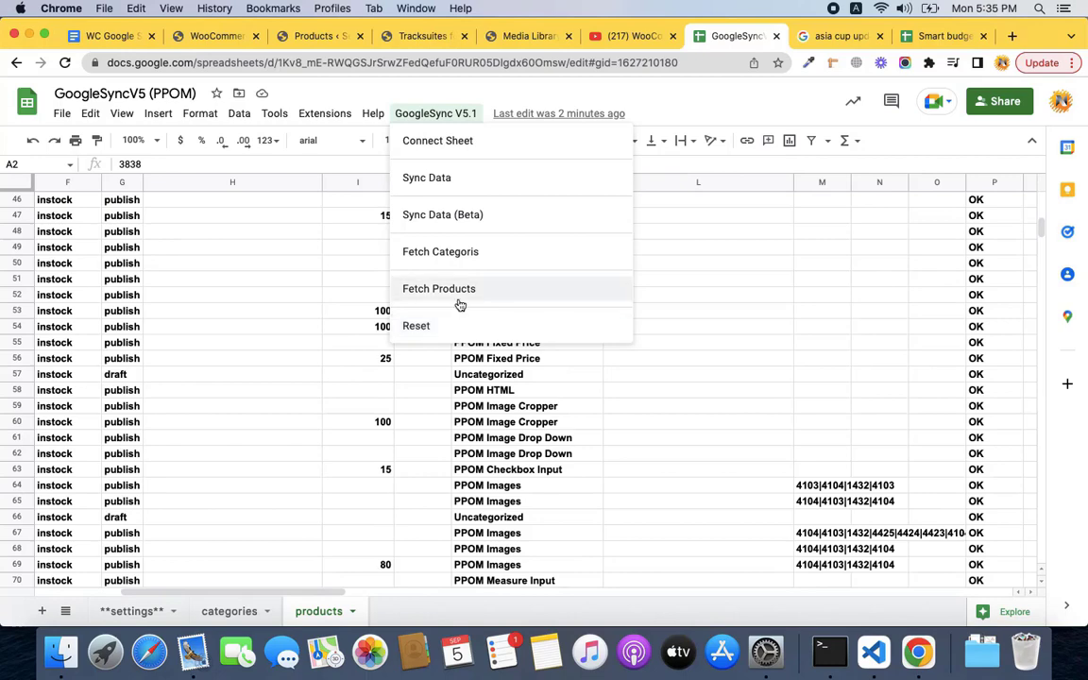
In the WC Google Sync Launch outline, select 'limit' and 'rows' in the Issues list.
left_click(109, 35)
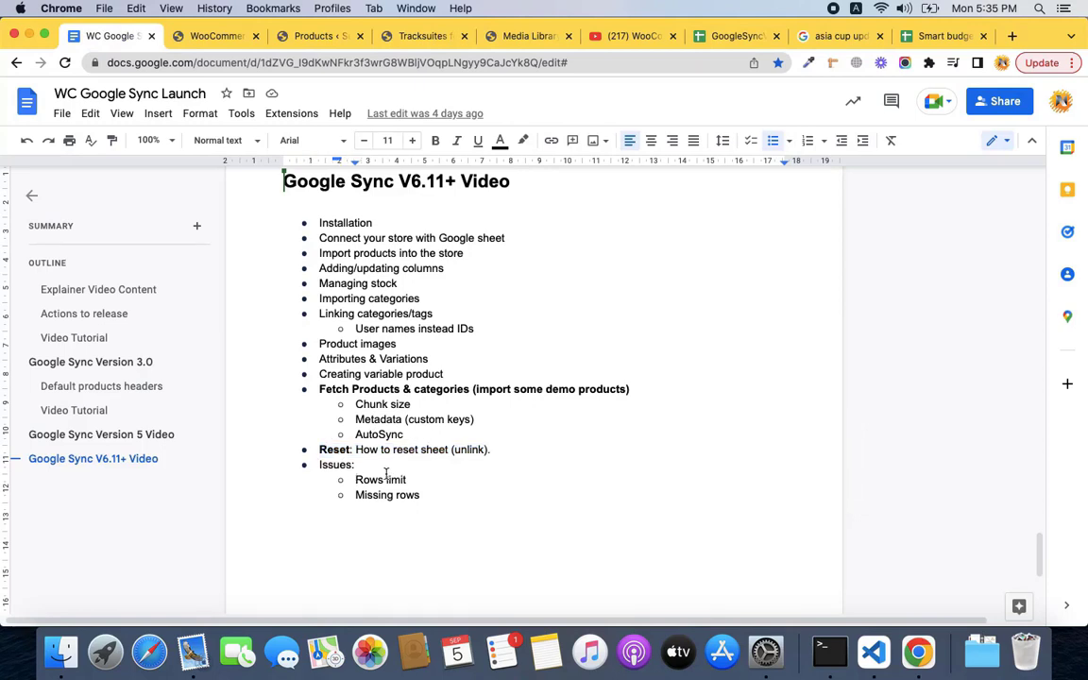
double_click(404, 479)
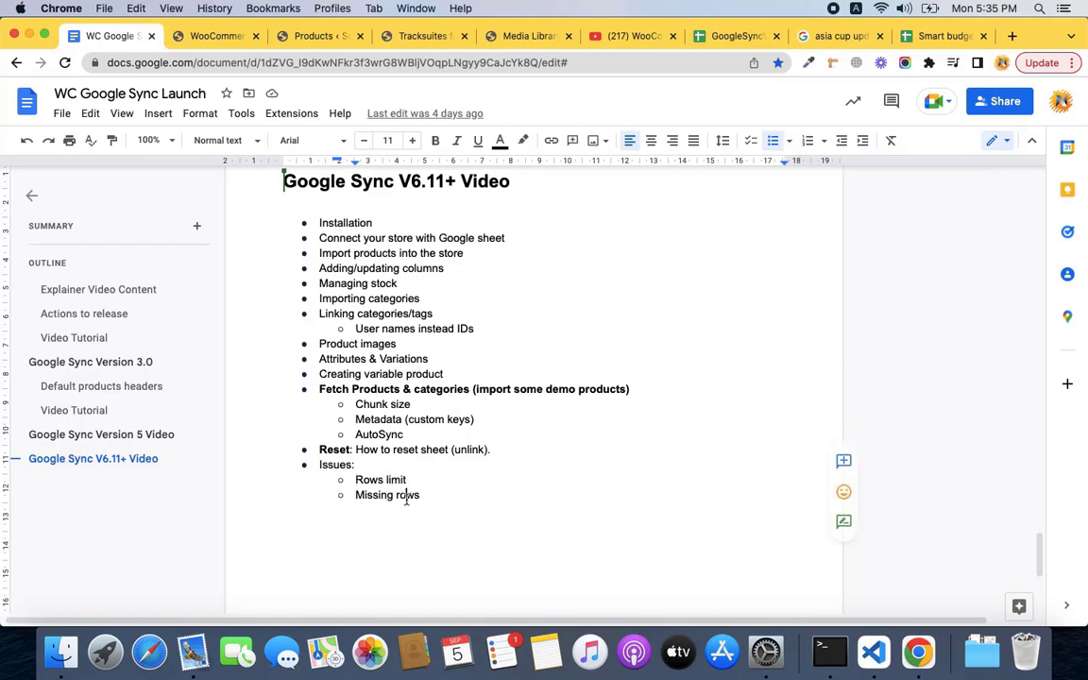
double_click(406, 497)
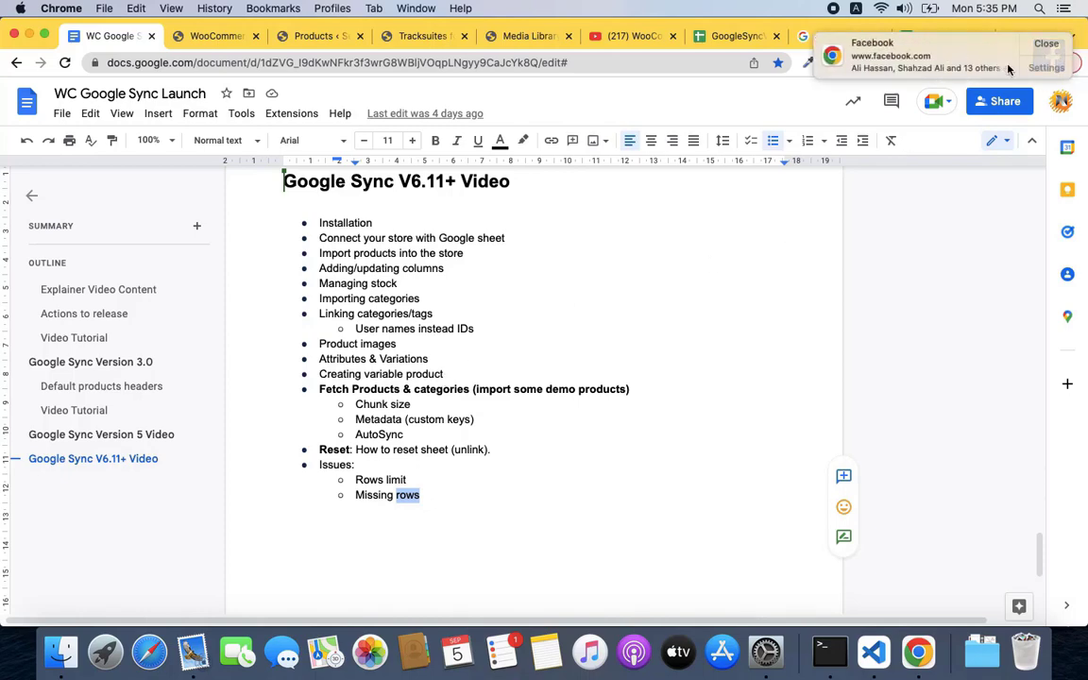
Dismiss the Facebook notification and return to the GoogleSync spreadsheet, closing its menu.
left_click(1045, 44)
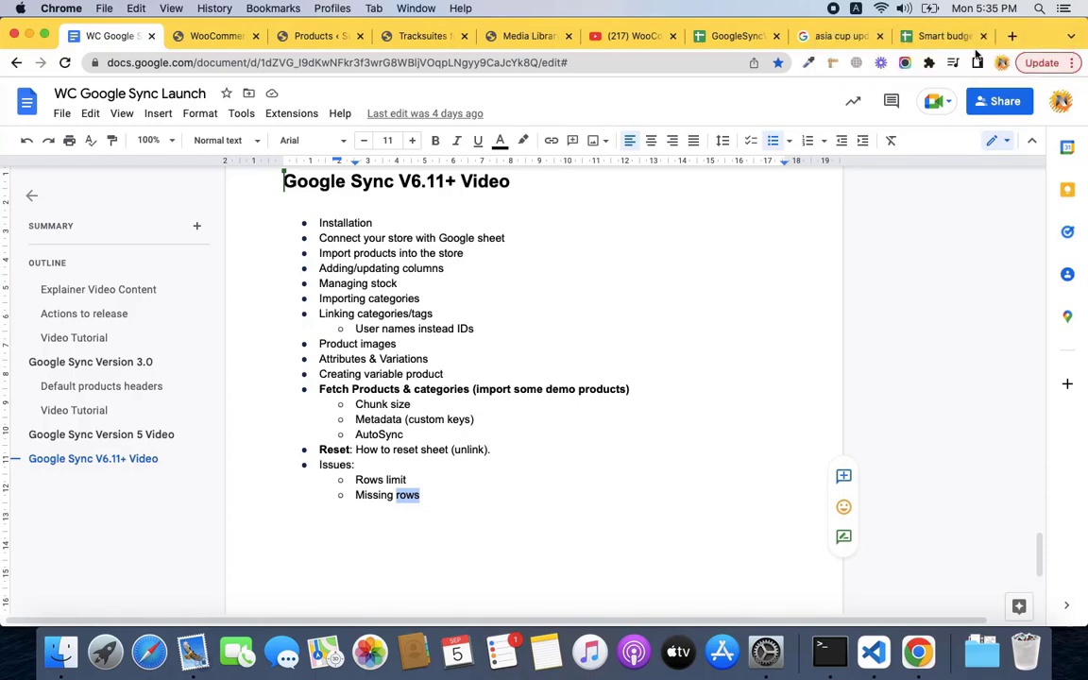
left_click(742, 38)
left_click(160, 614)
Add 200 empty rows at the sheet's bottom, extending it to row 857, then return to the outline.
scroll(214, 533, "left", 4)
scroll(214, 534, "down", 15)
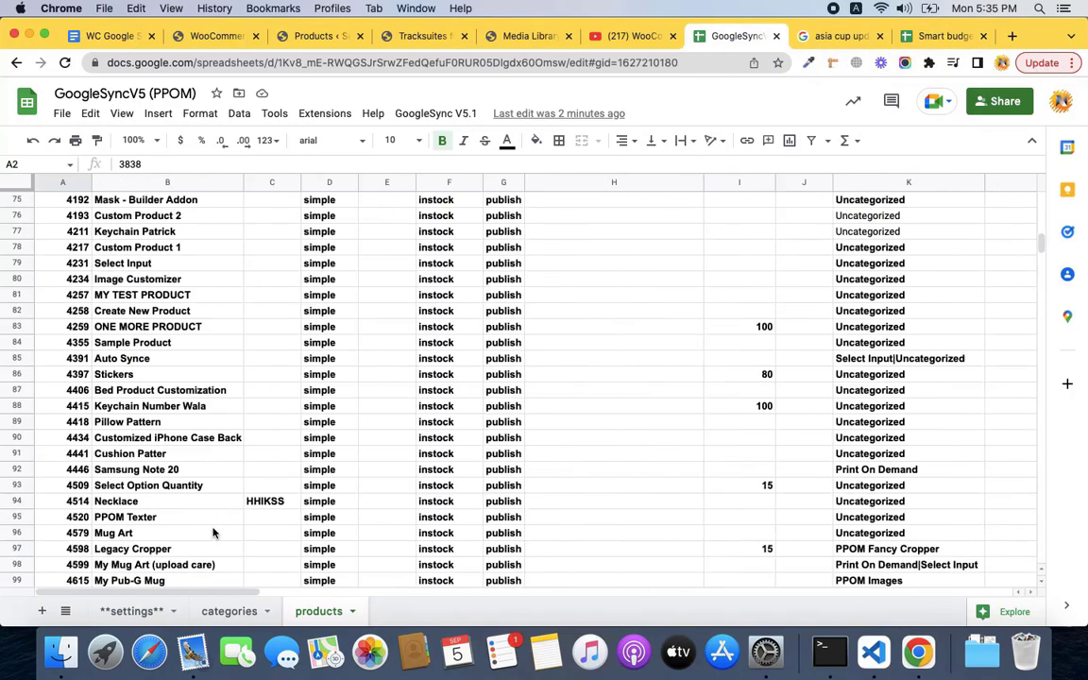
scroll(212, 533, "down", 20)
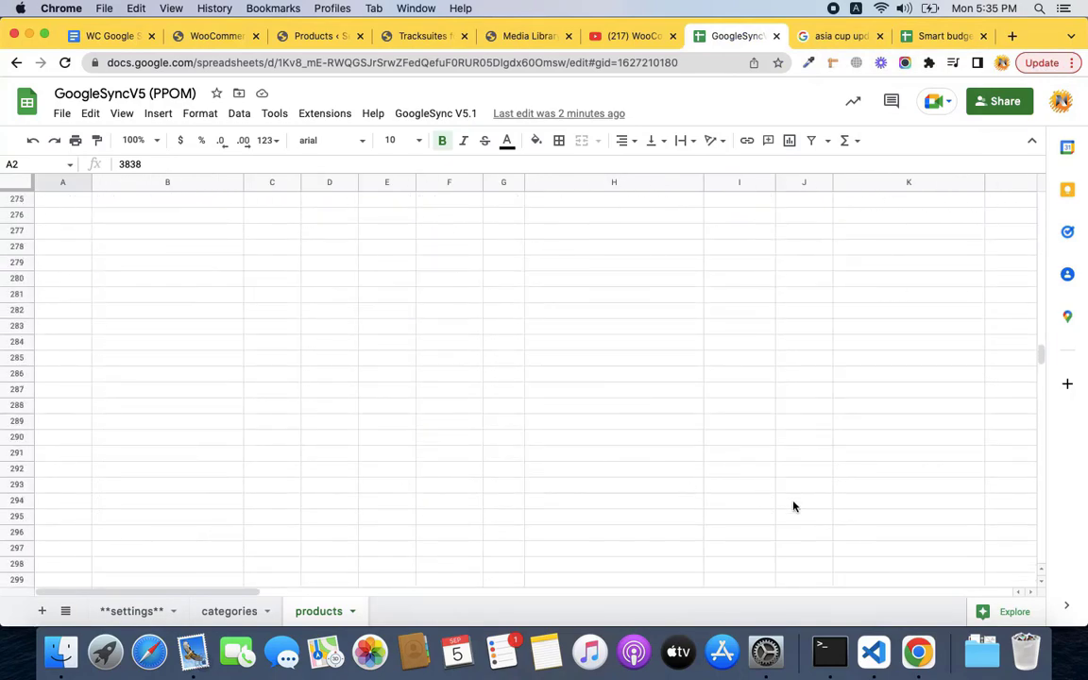
left_click_drag(1040, 338, 1052, 571)
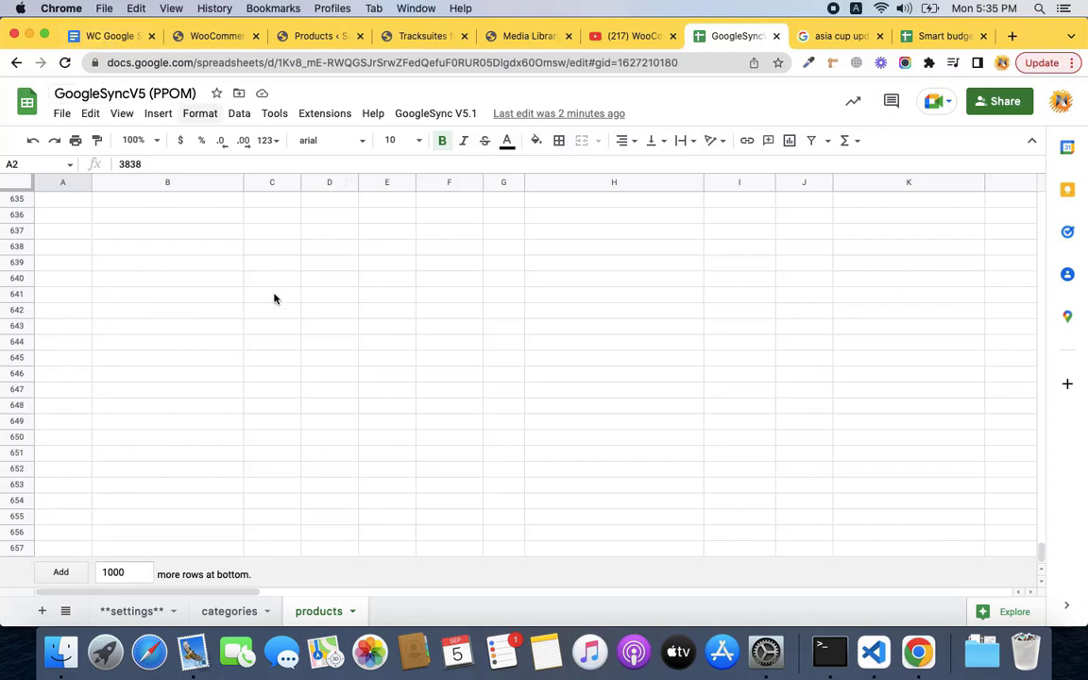
double_click(113, 573)
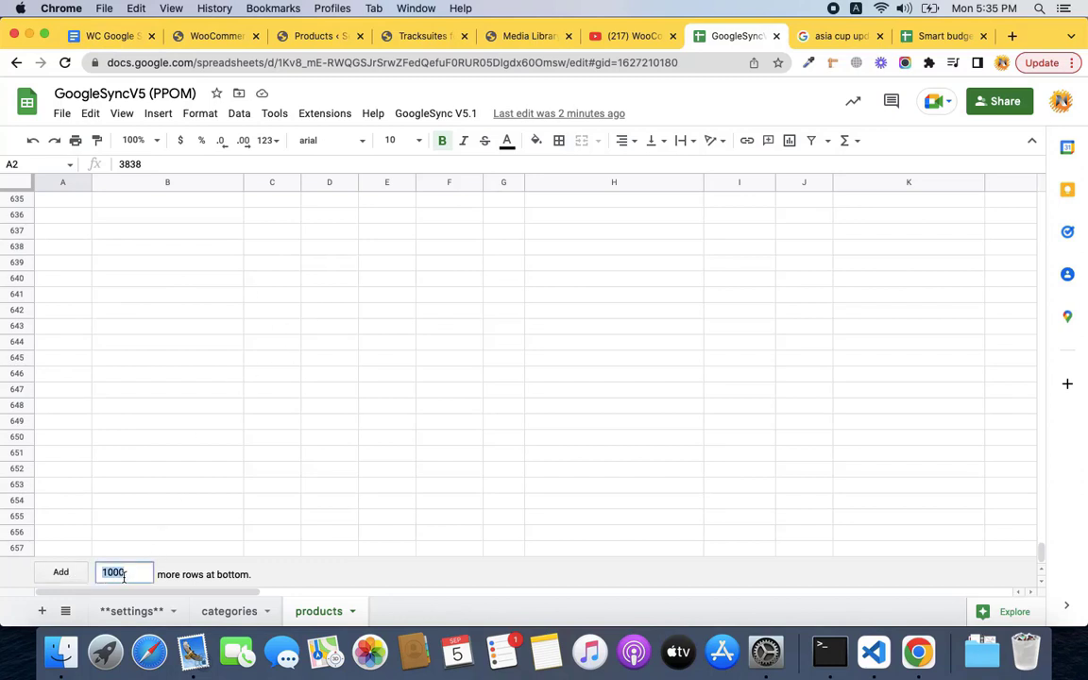
type("200")
left_click(60, 572)
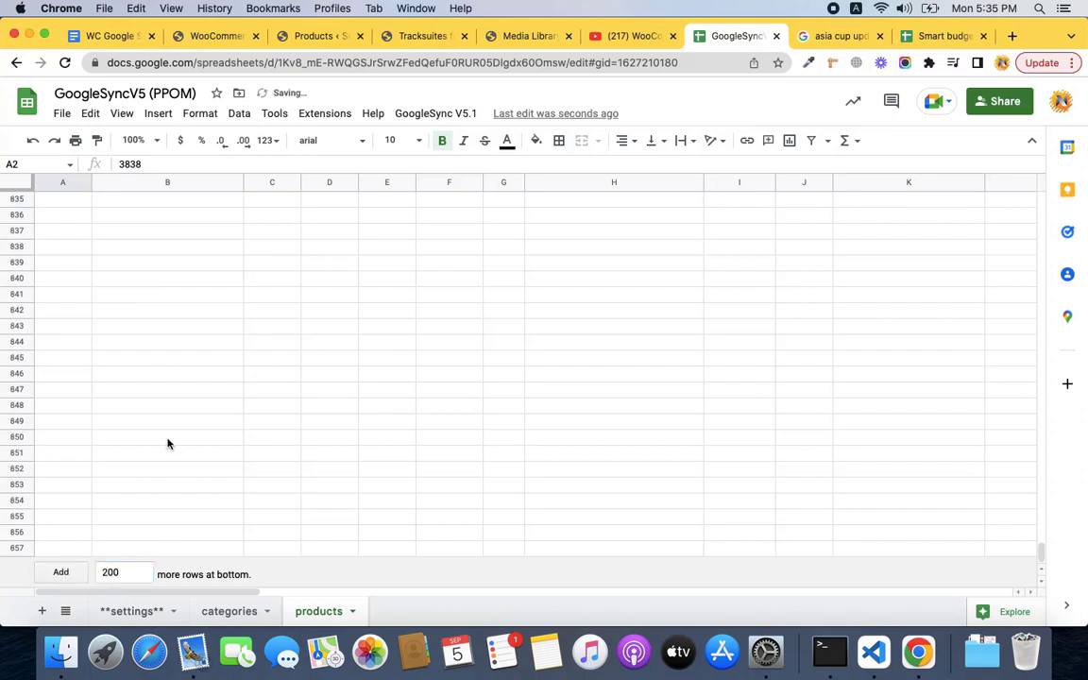
scroll(168, 442, "up", 10)
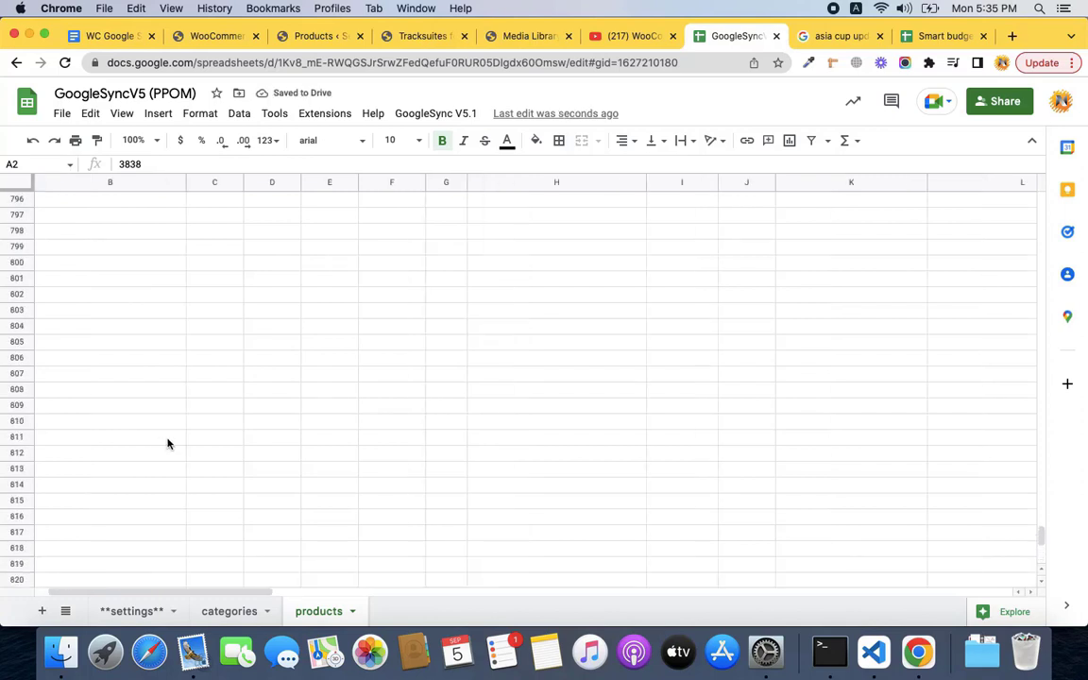
left_click(114, 35)
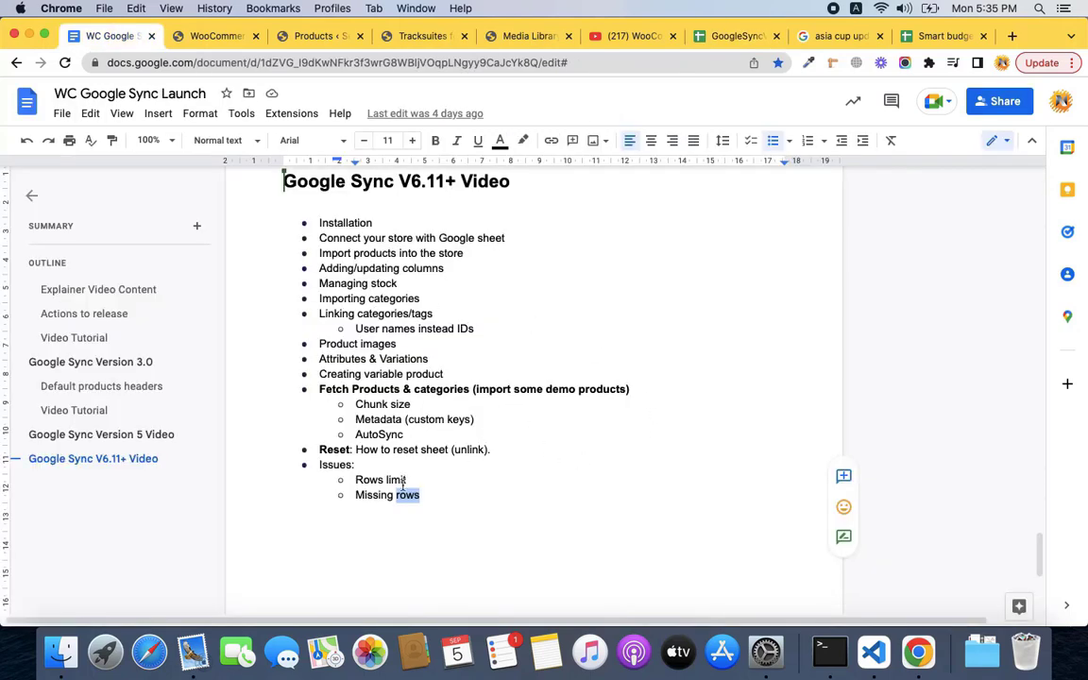
Select 'Missing' in the outline's Issues list, then scroll through the GoogleSync products sheet.
double_click(365, 495)
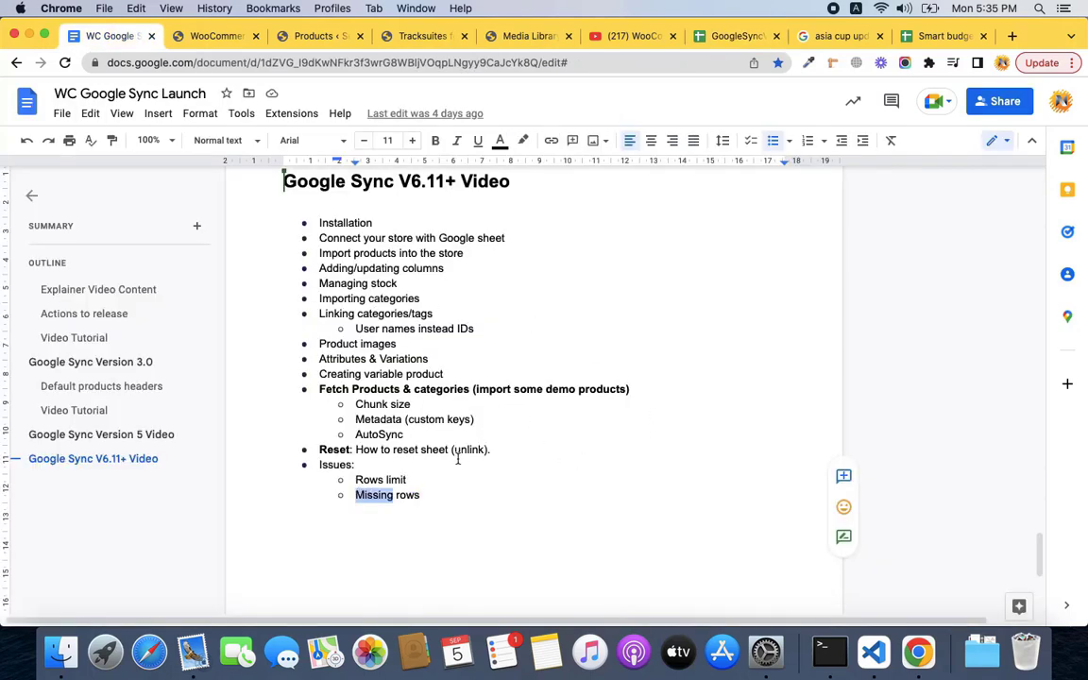
left_click(735, 36)
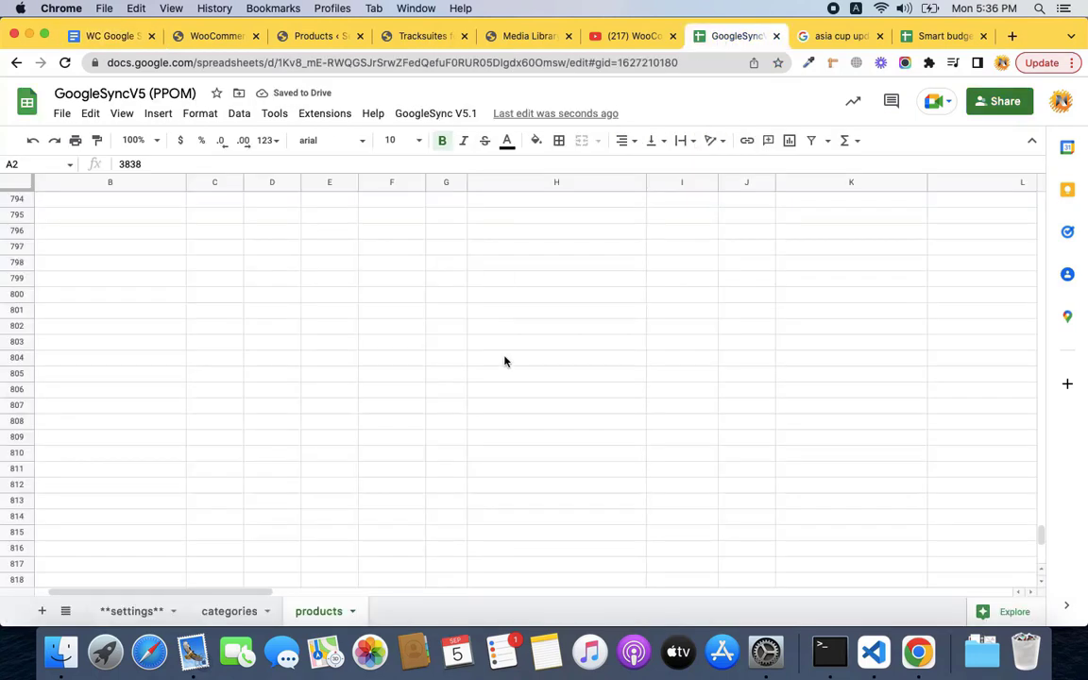
scroll(368, 441, "up", 20)
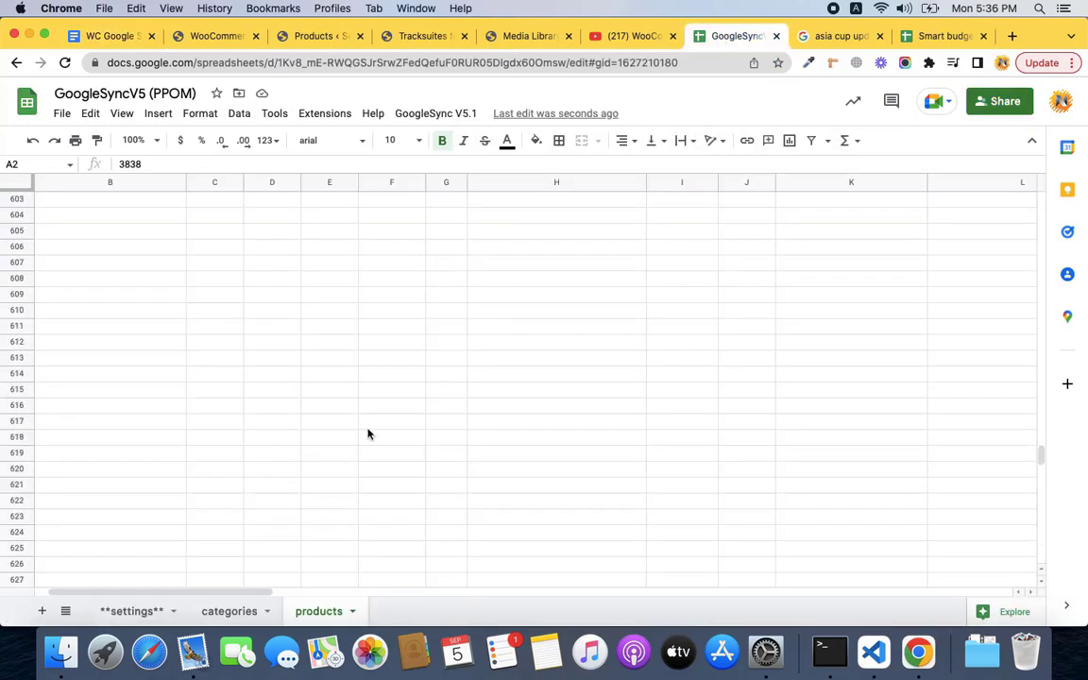
scroll(368, 434, "up", 20)
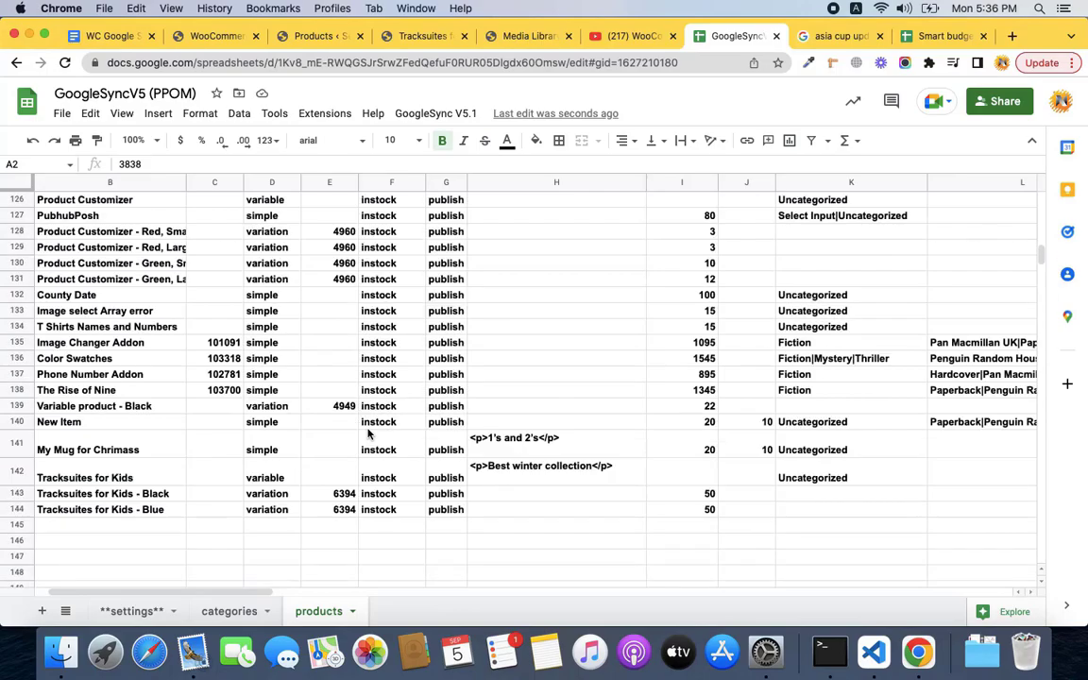
scroll(369, 434, "up", 10)
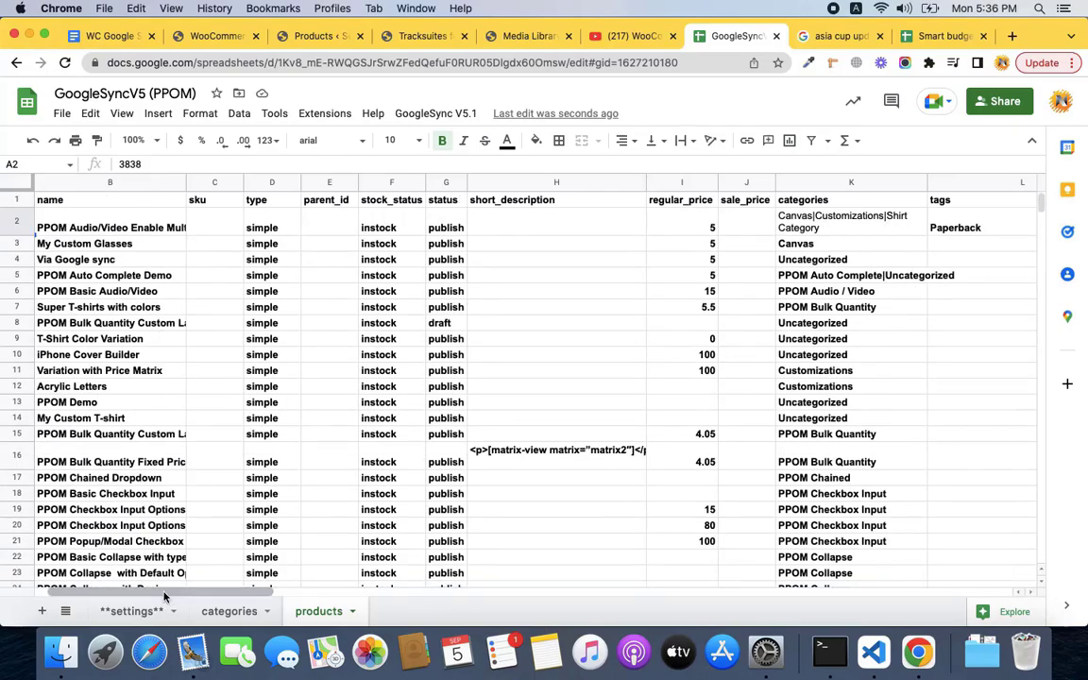
scroll(218, 483, "down", 10)
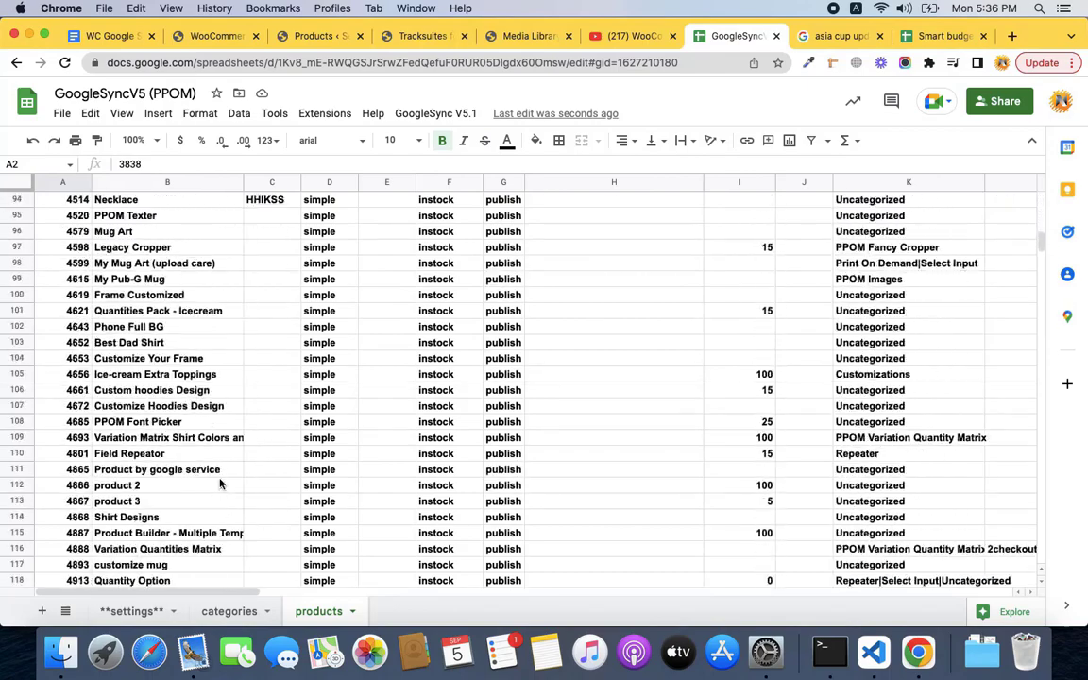
scroll(219, 484, "down", 6)
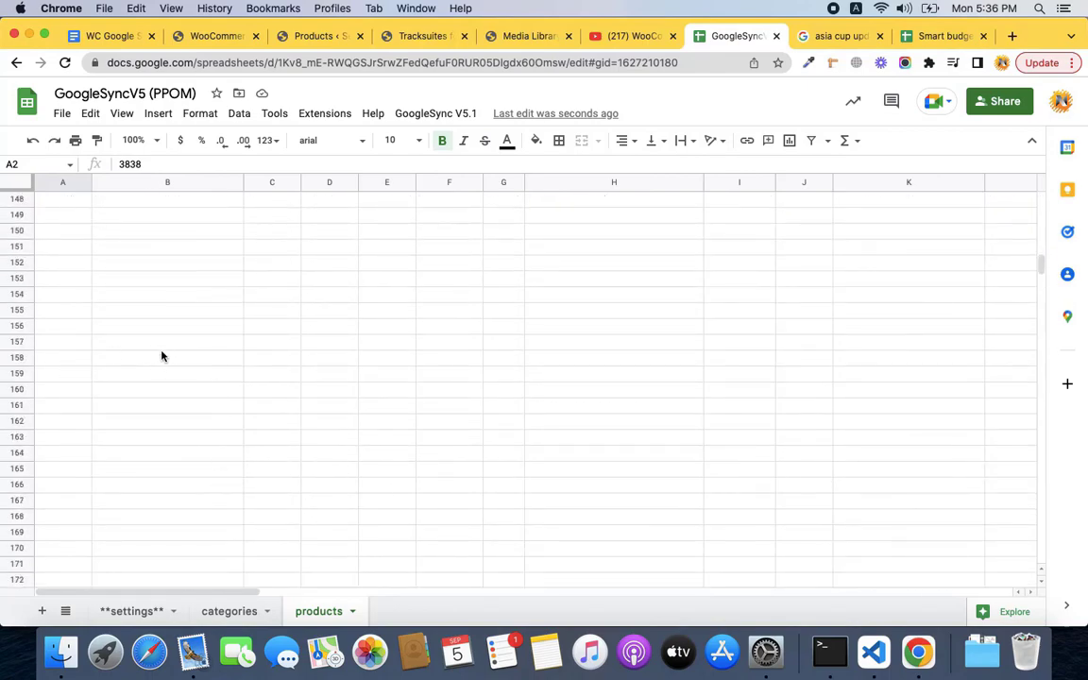
Check the rows ending with Tracksuites for Kids Black and Blue, then open the GoogleSync V5.1 menu.
scroll(102, 307, "up", 16)
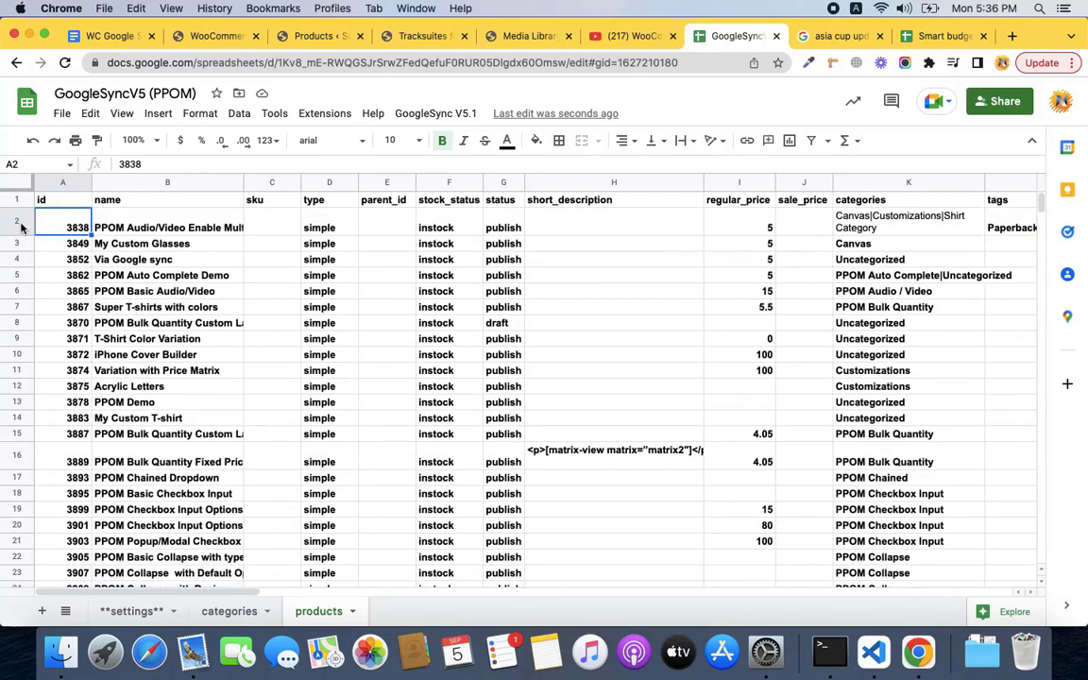
scroll(135, 313, "down", 5)
scroll(135, 313, "down", 16)
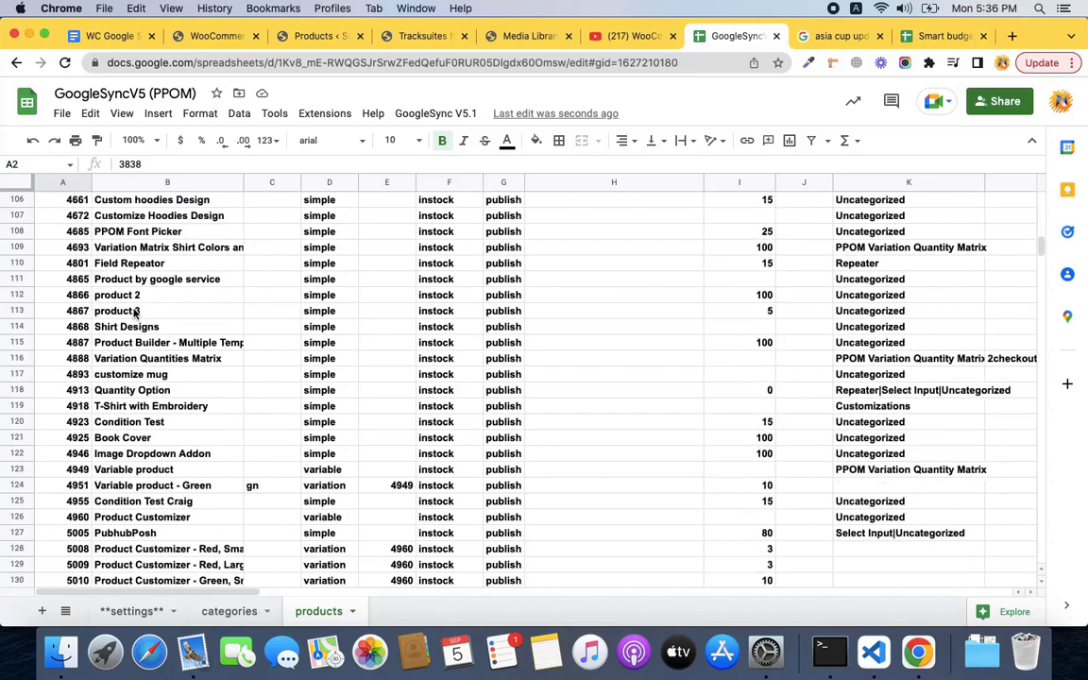
scroll(135, 314, "down", 1)
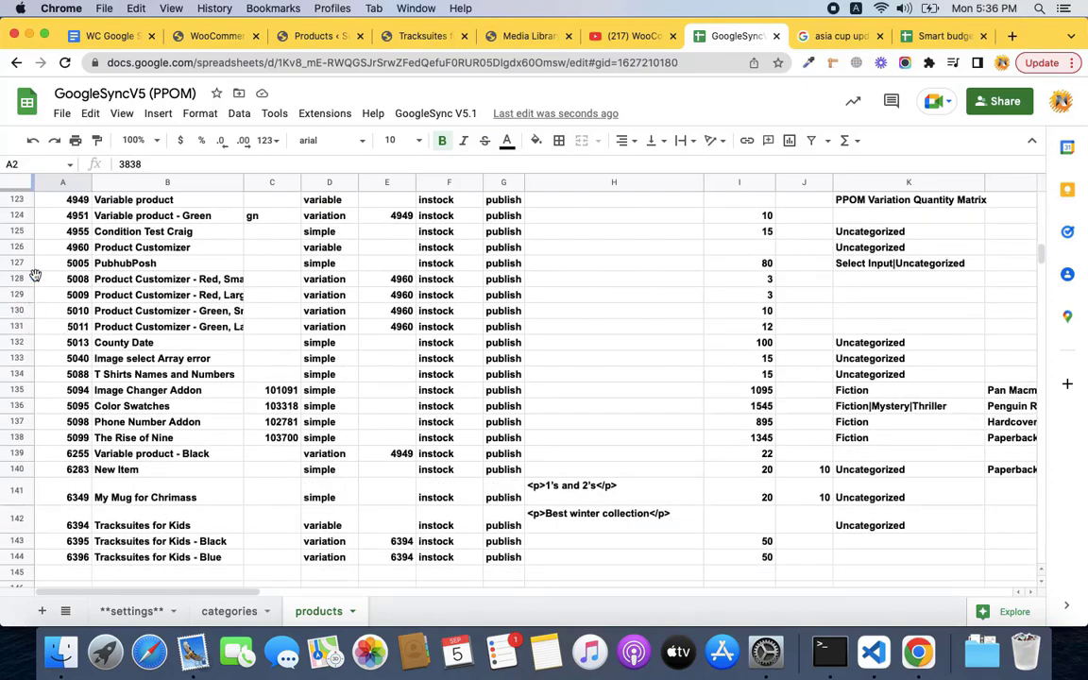
scroll(62, 248, "up", 20)
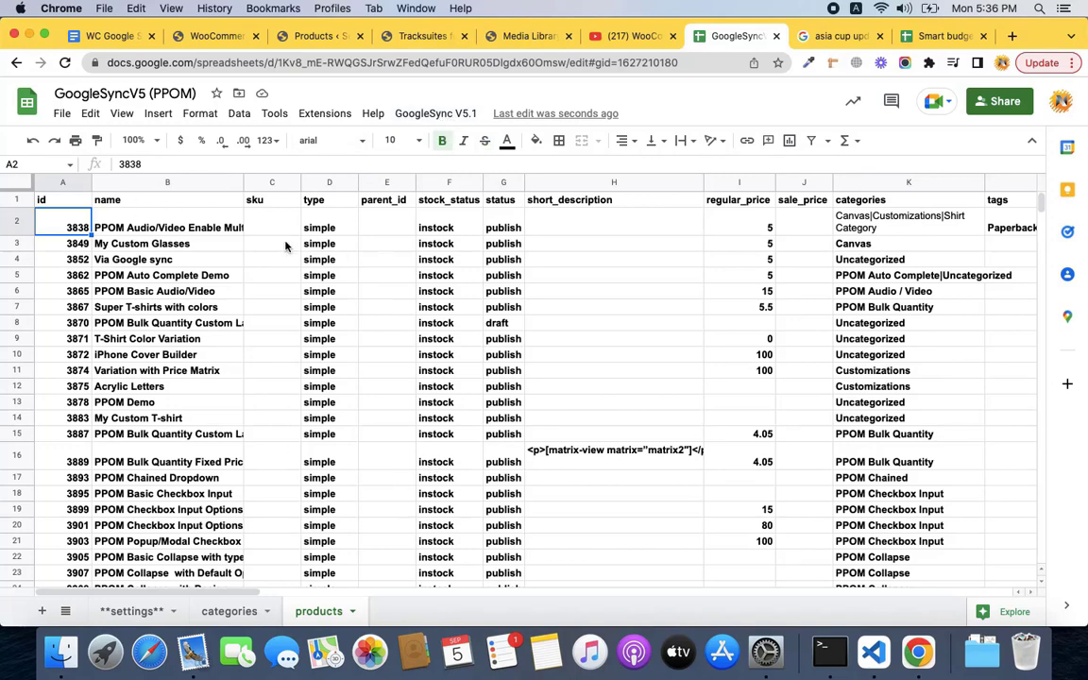
left_click(453, 117)
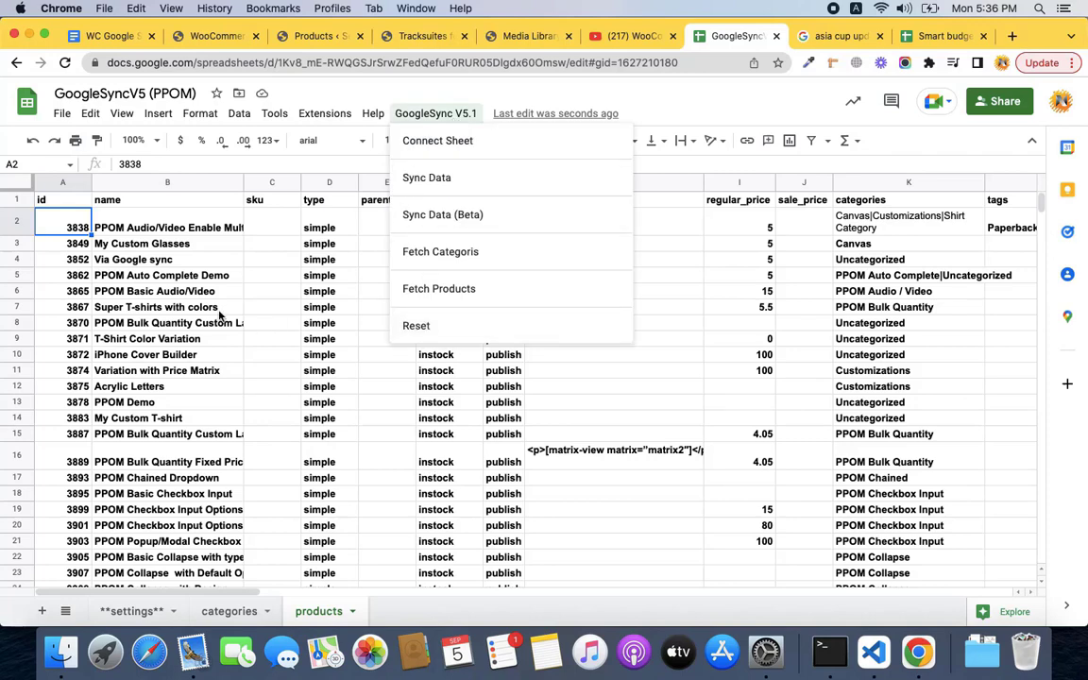
Close the GoogleSync V5.1 menu, reopen it, and dismiss it again without choosing Reset.
left_click(135, 233)
scroll(75, 415, "down", 10)
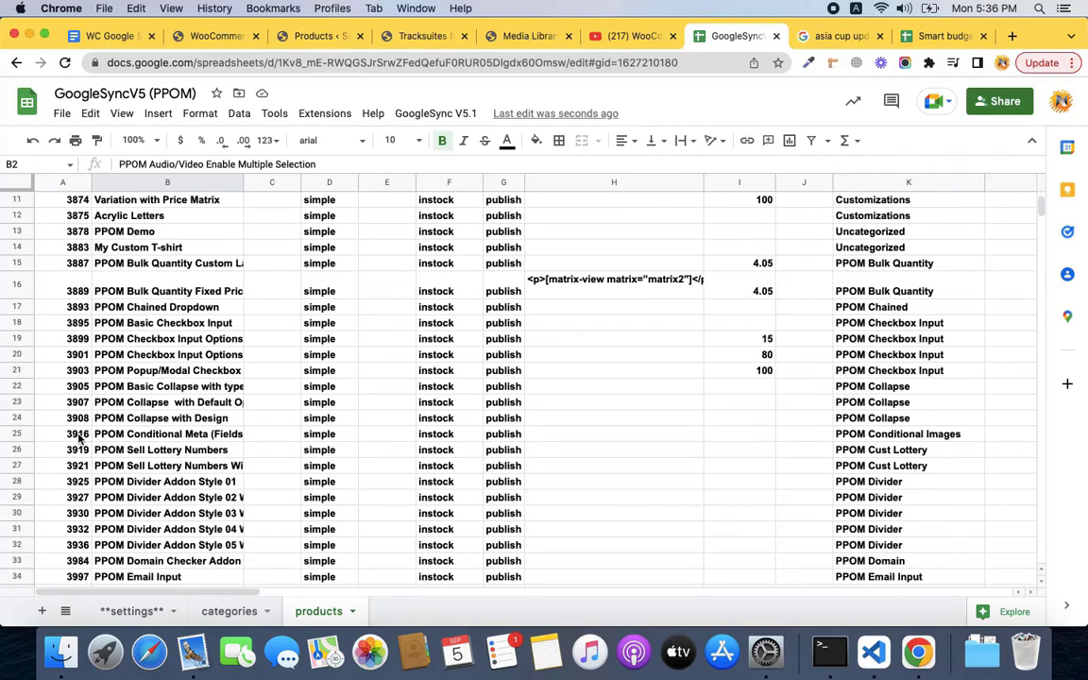
scroll(81, 439, "down", 1)
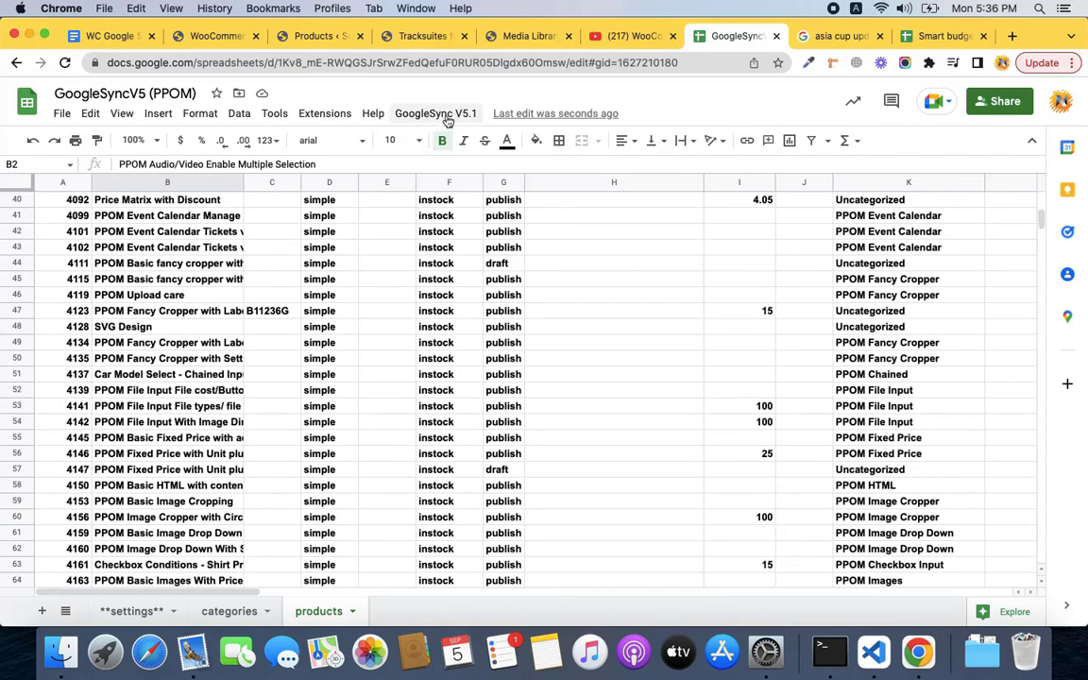
left_click(404, 112)
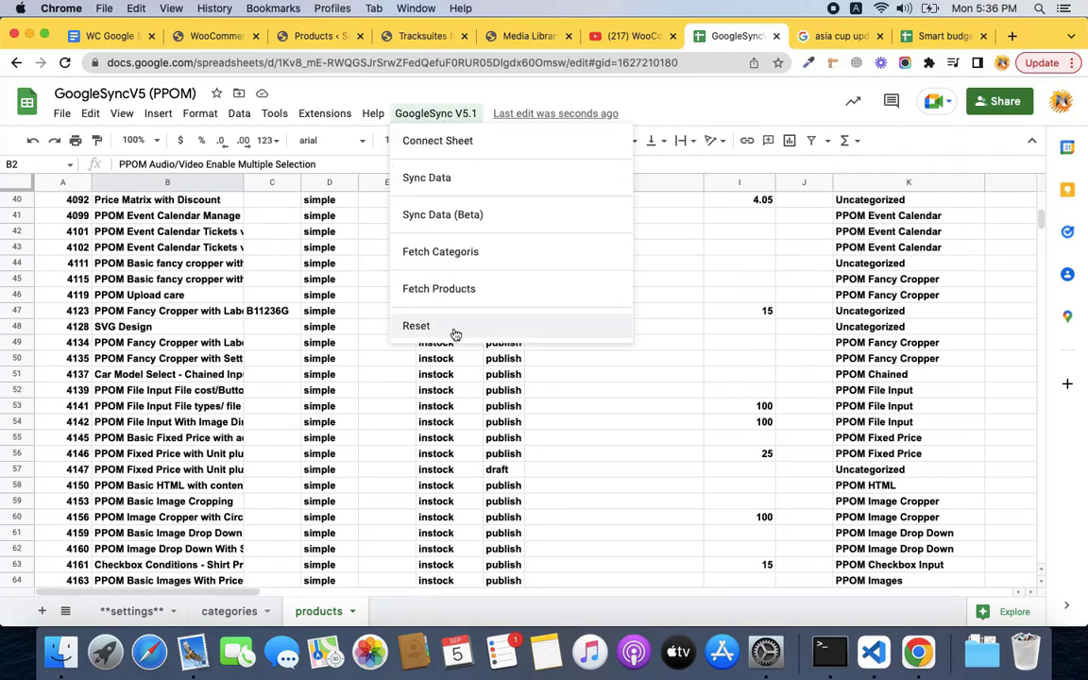
left_click(179, 292)
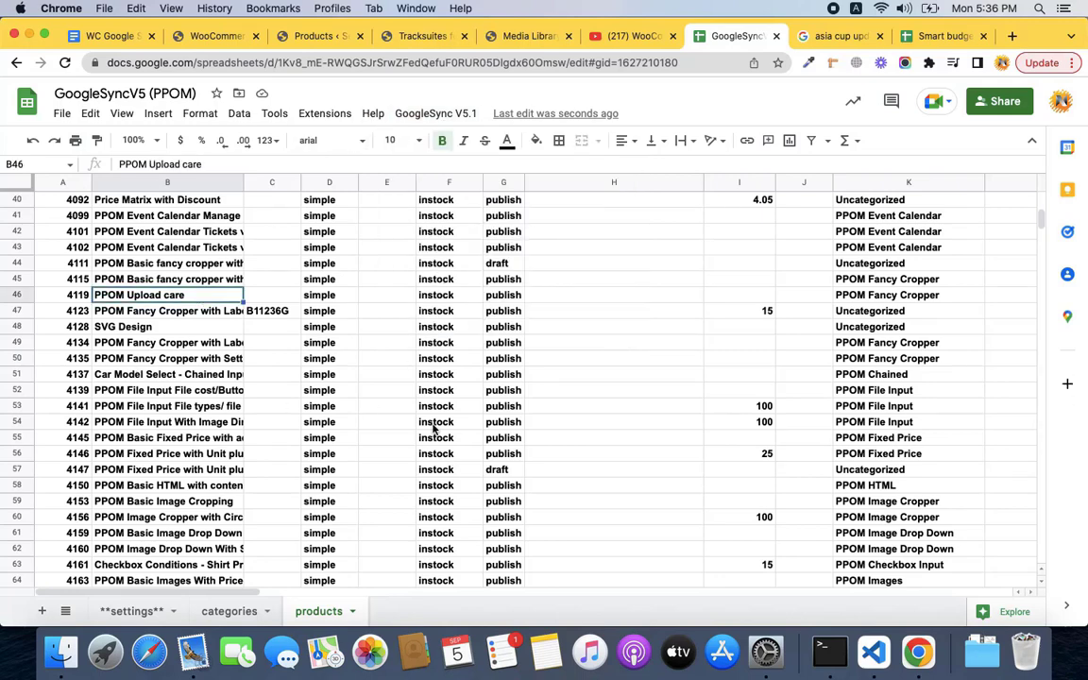
Go back to the WC Google Sync Launch outline showing the Rows limit and Missing rows issues.
scroll(220, 309, "up", 10)
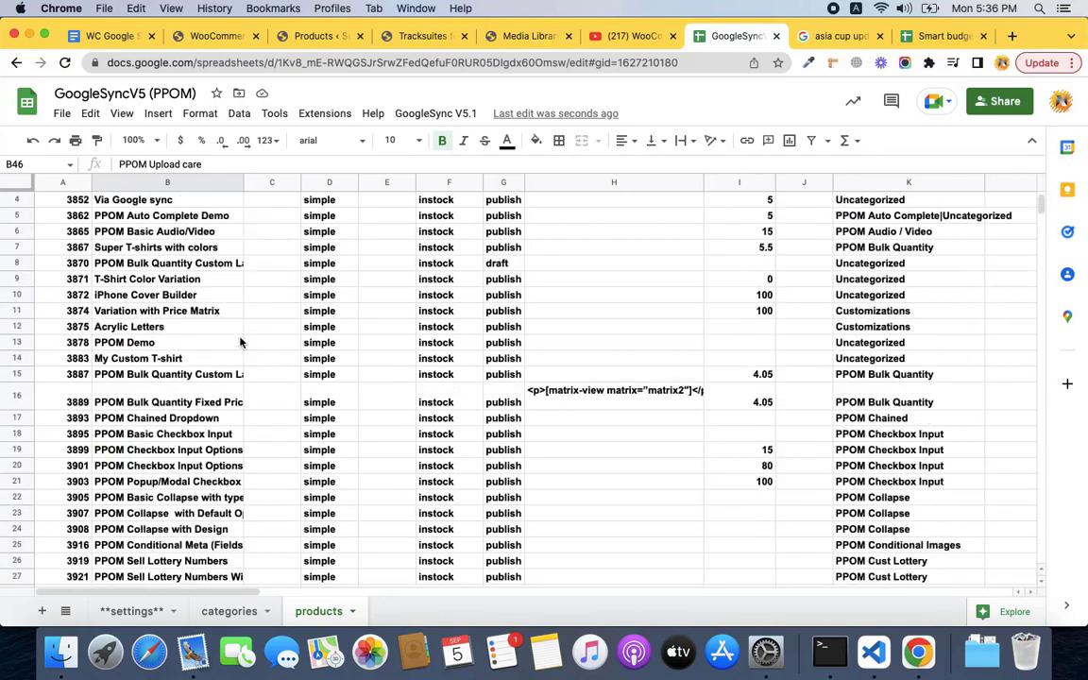
left_click(110, 36)
scroll(526, 293, "down", 2)
scroll(526, 292, "up", 2)
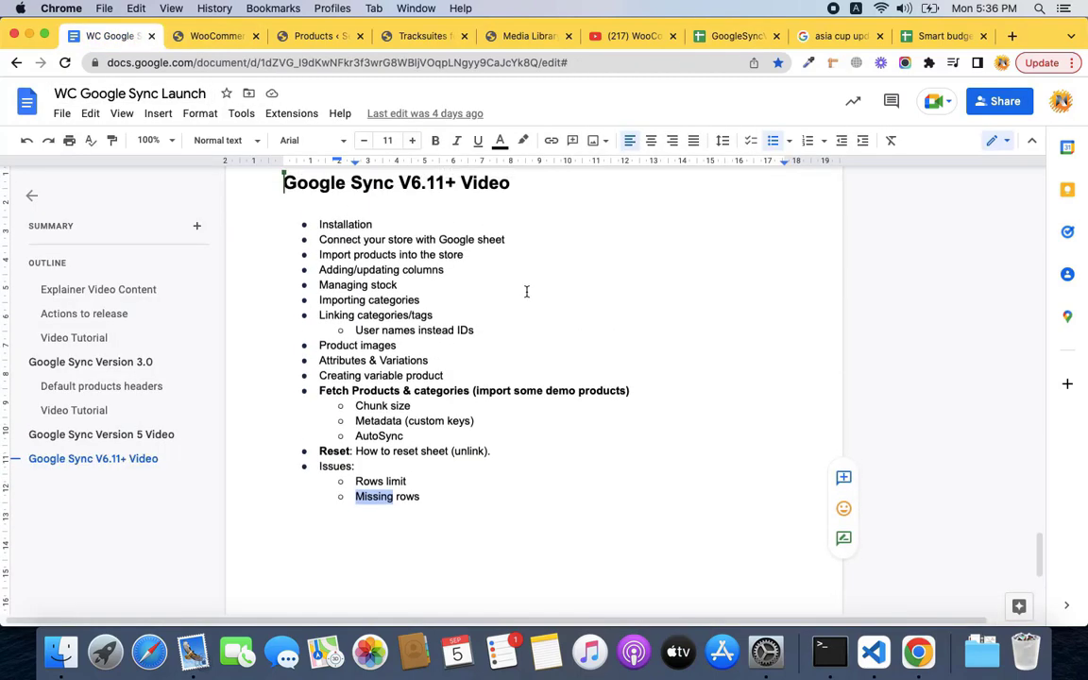